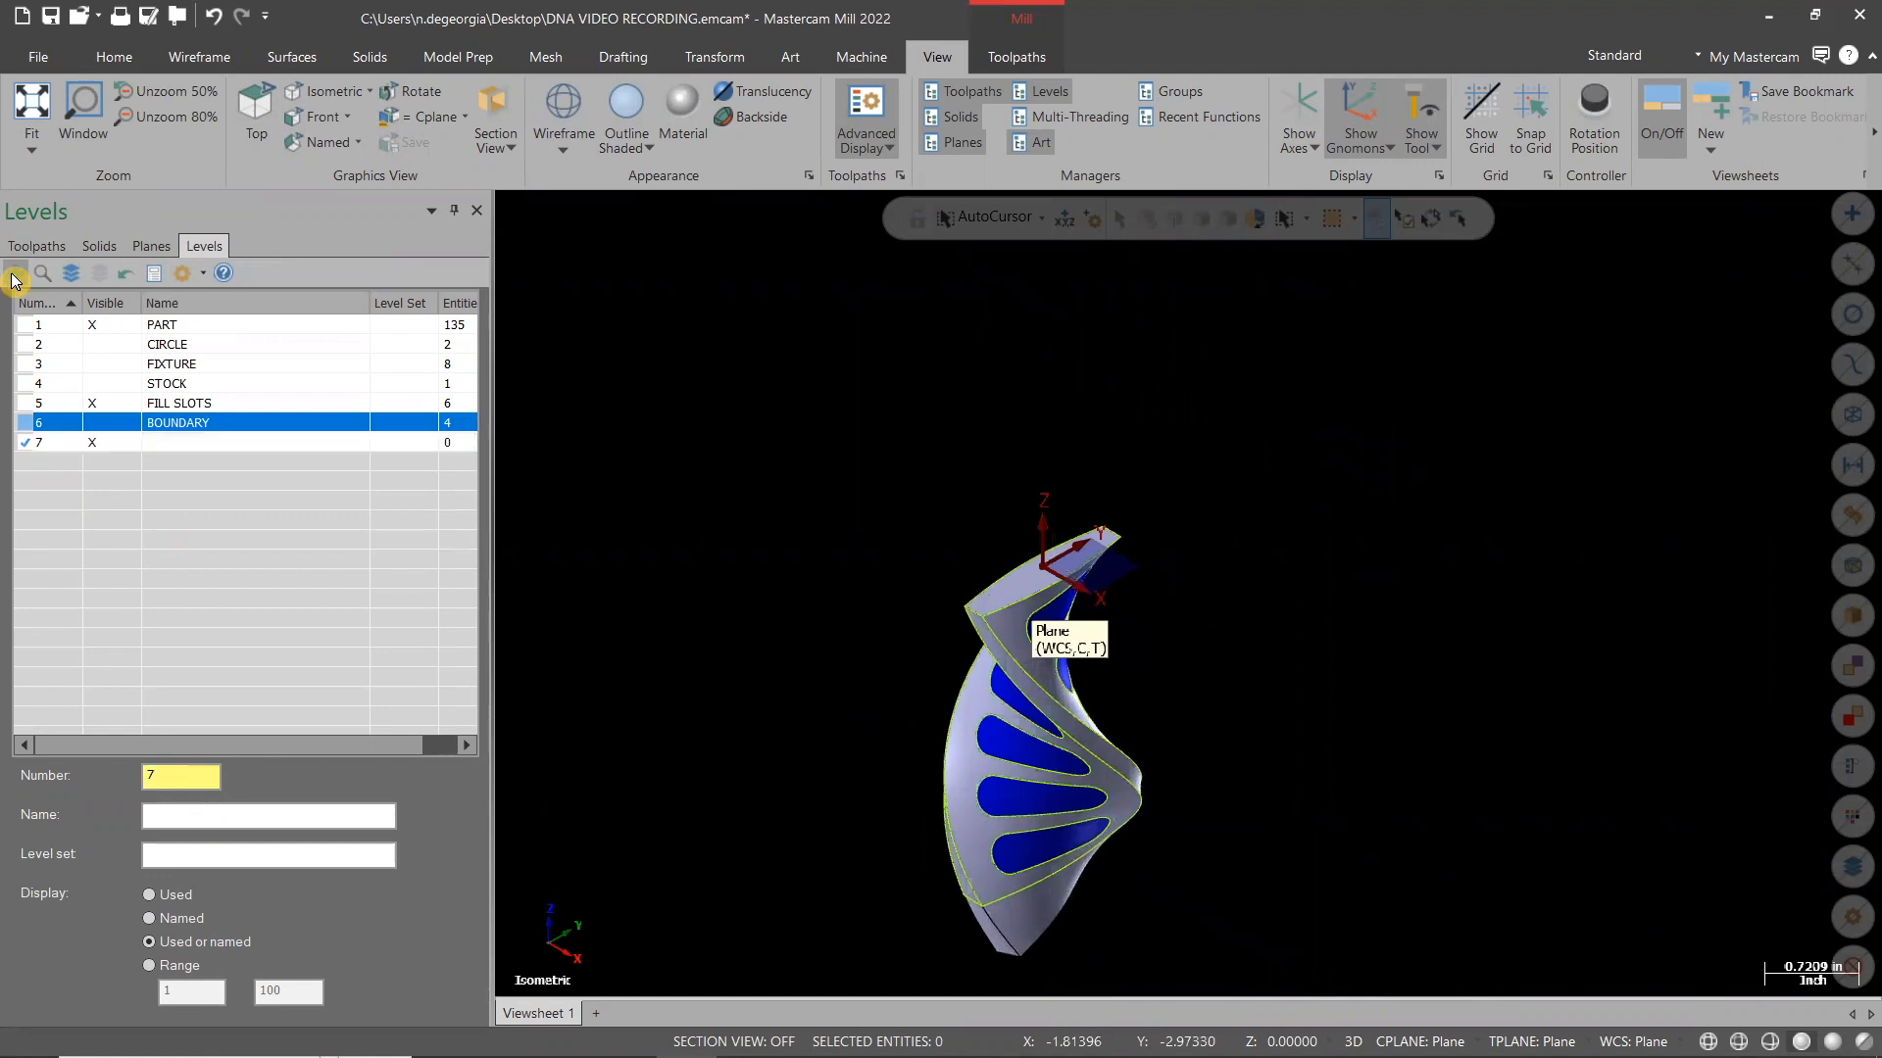
# Name level 7 SWEPT ELLIPSE and hide the gnomons in the graphics view
pyautogui.doubleClick(174, 443)
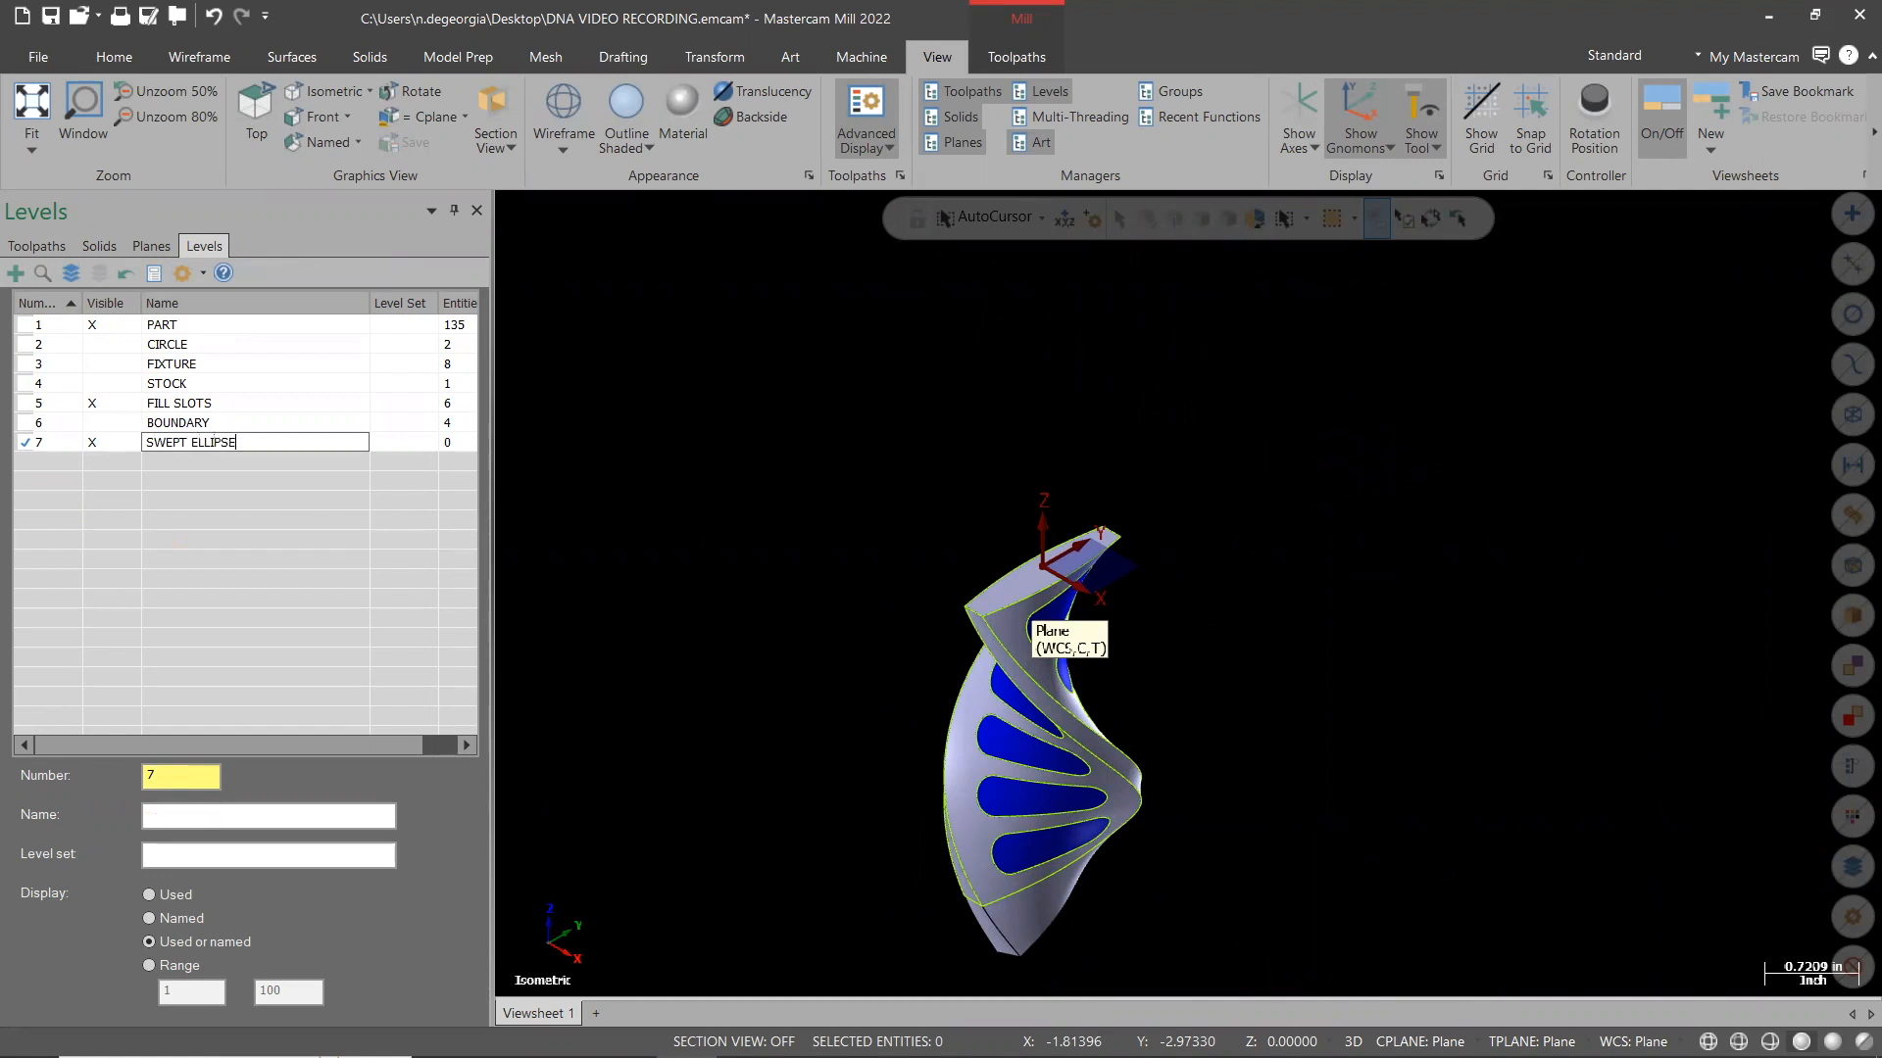
pyautogui.press('Return')
pyautogui.scroll(-1, 914, 421)
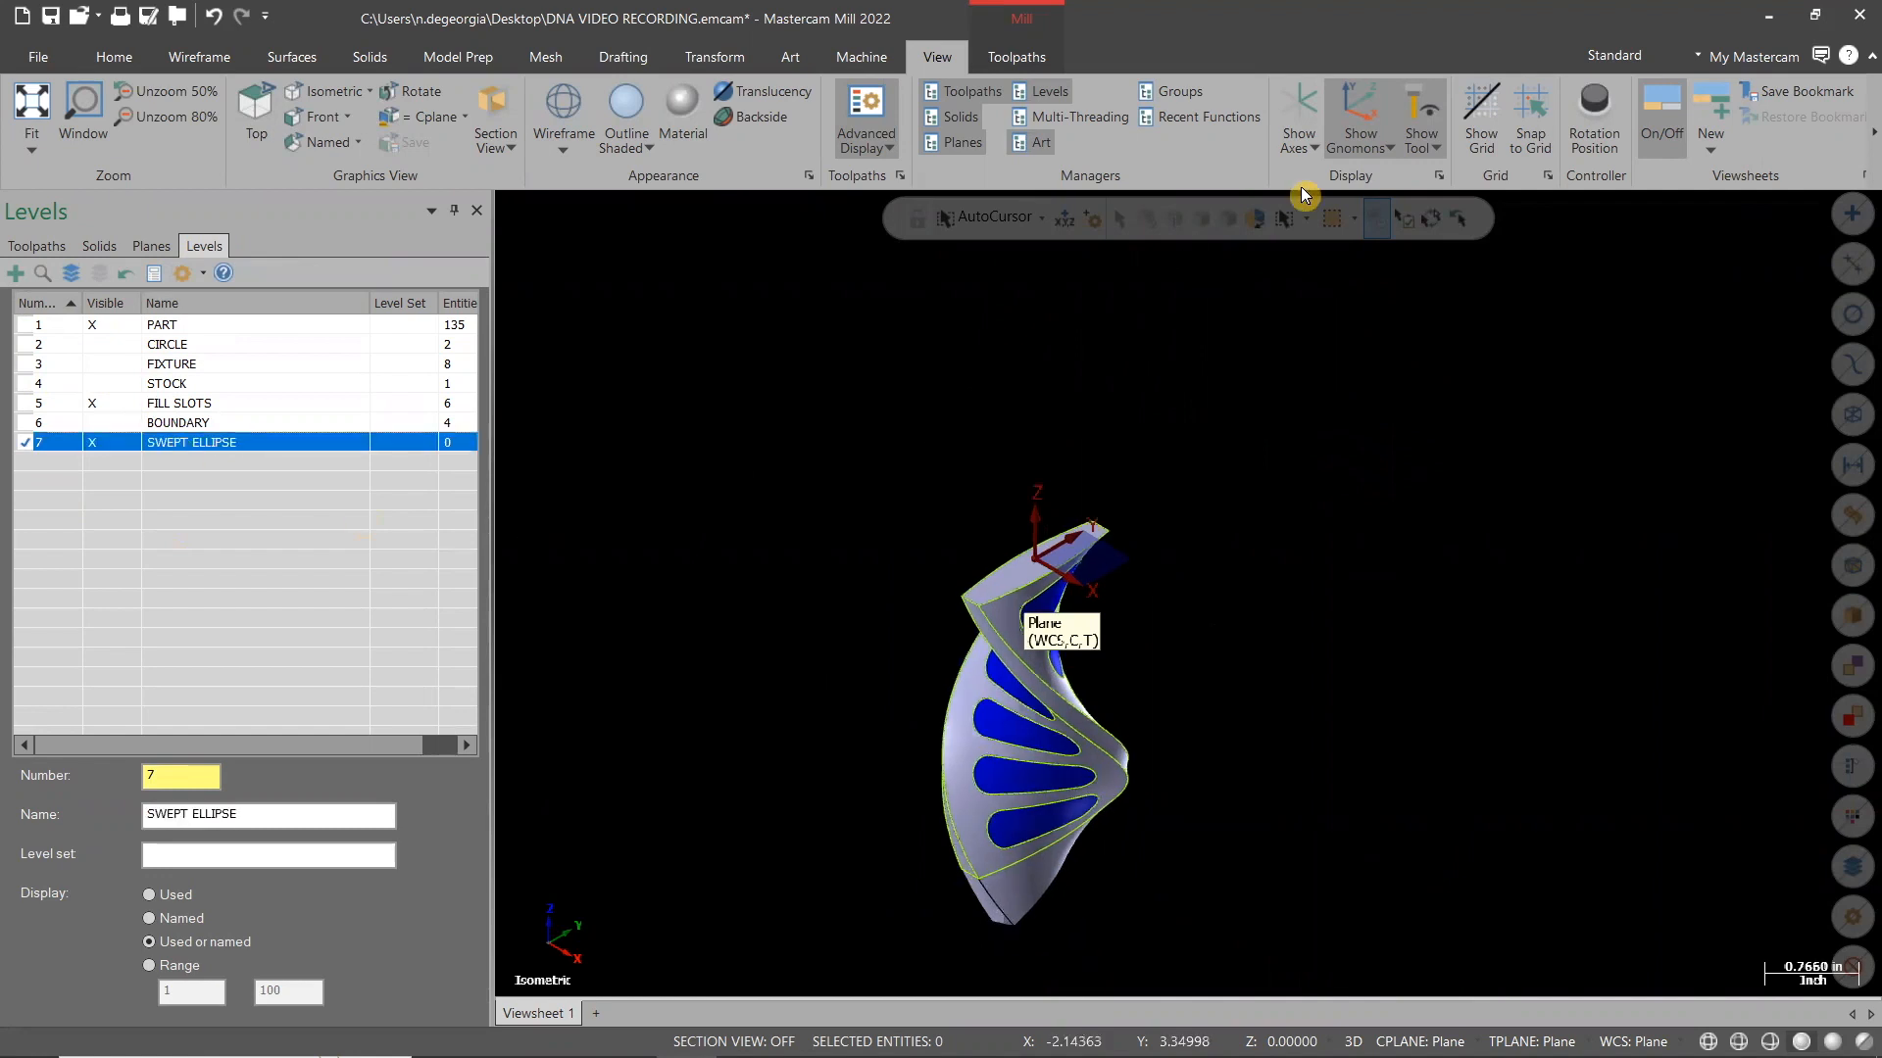
pyautogui.scroll(1, 1302, 188)
pyautogui.click(961, 58)
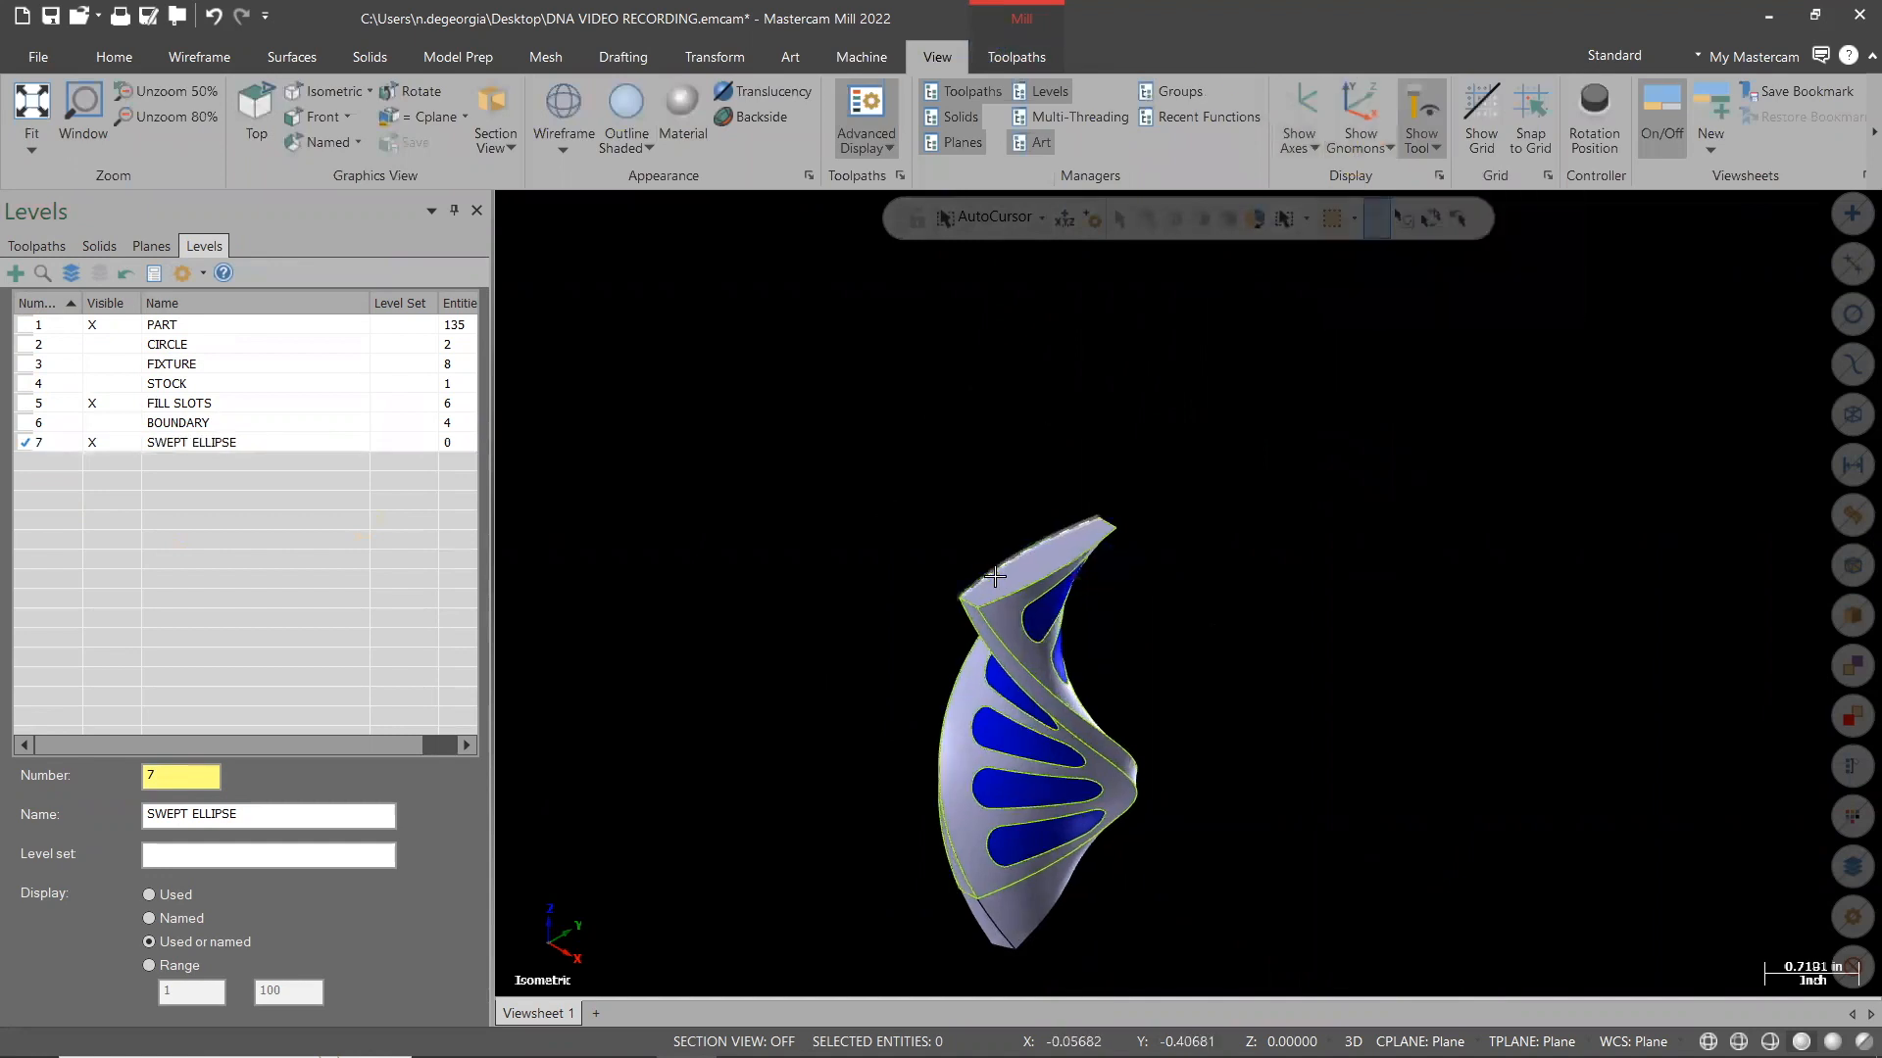
# Create a NURBS ellipse centred on the part's top face, with radius A 0.175 and radius B 0.75, snapped to the face edges
pyautogui.scroll(3, 1066, 504)
pyautogui.scroll(3, 1065, 504)
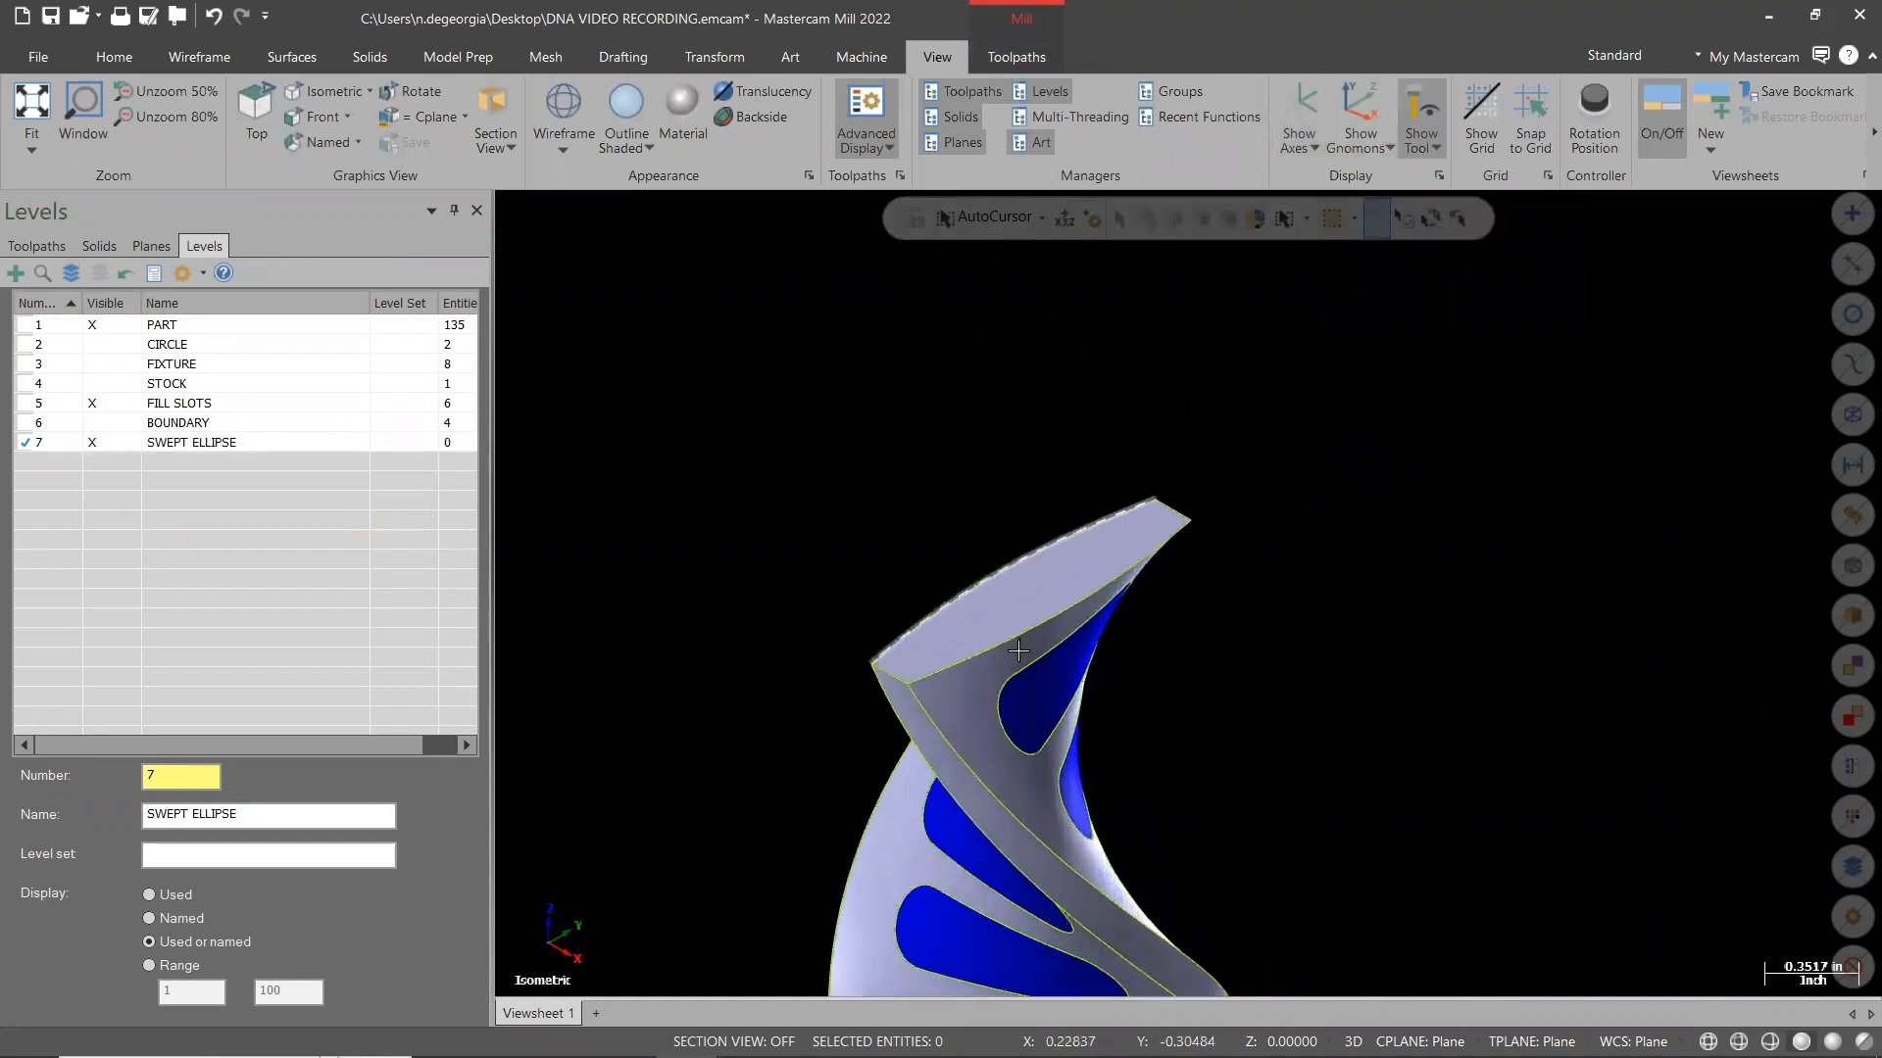
pyautogui.click(213, 59)
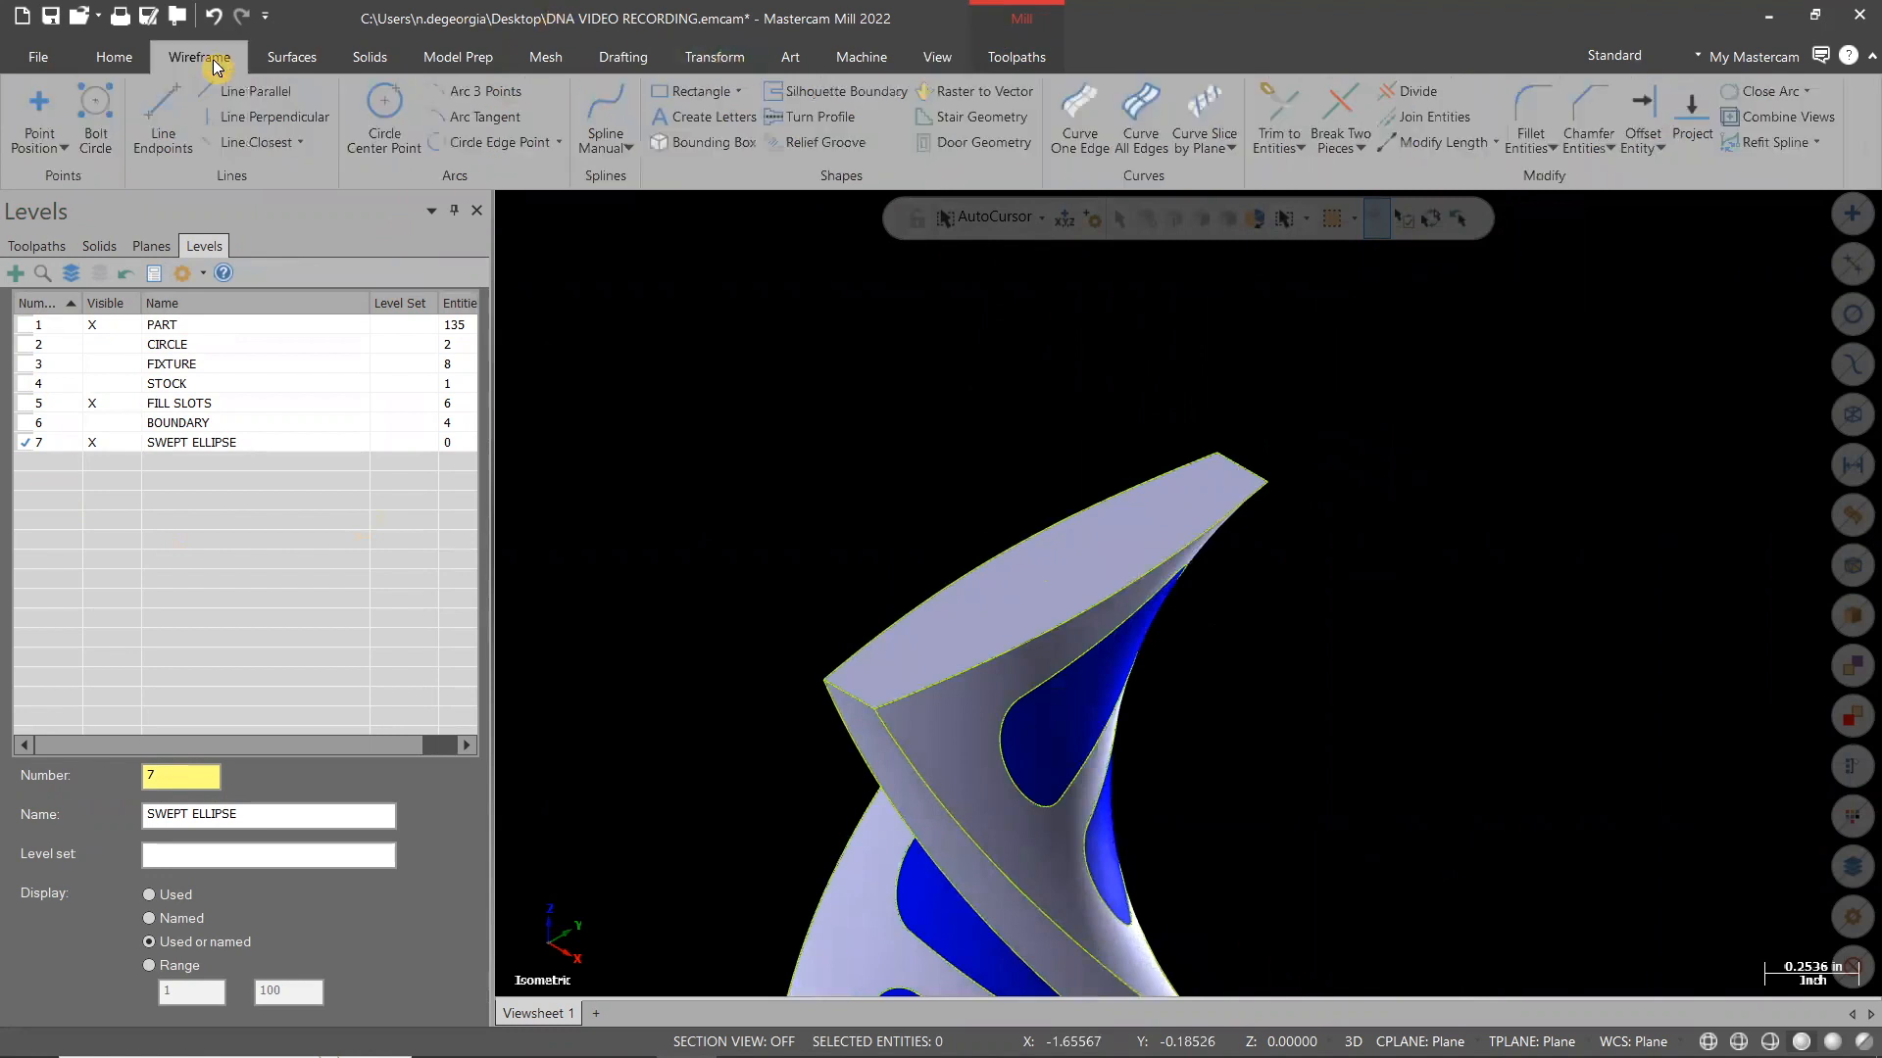
pyautogui.click(740, 98)
pyautogui.click(711, 200)
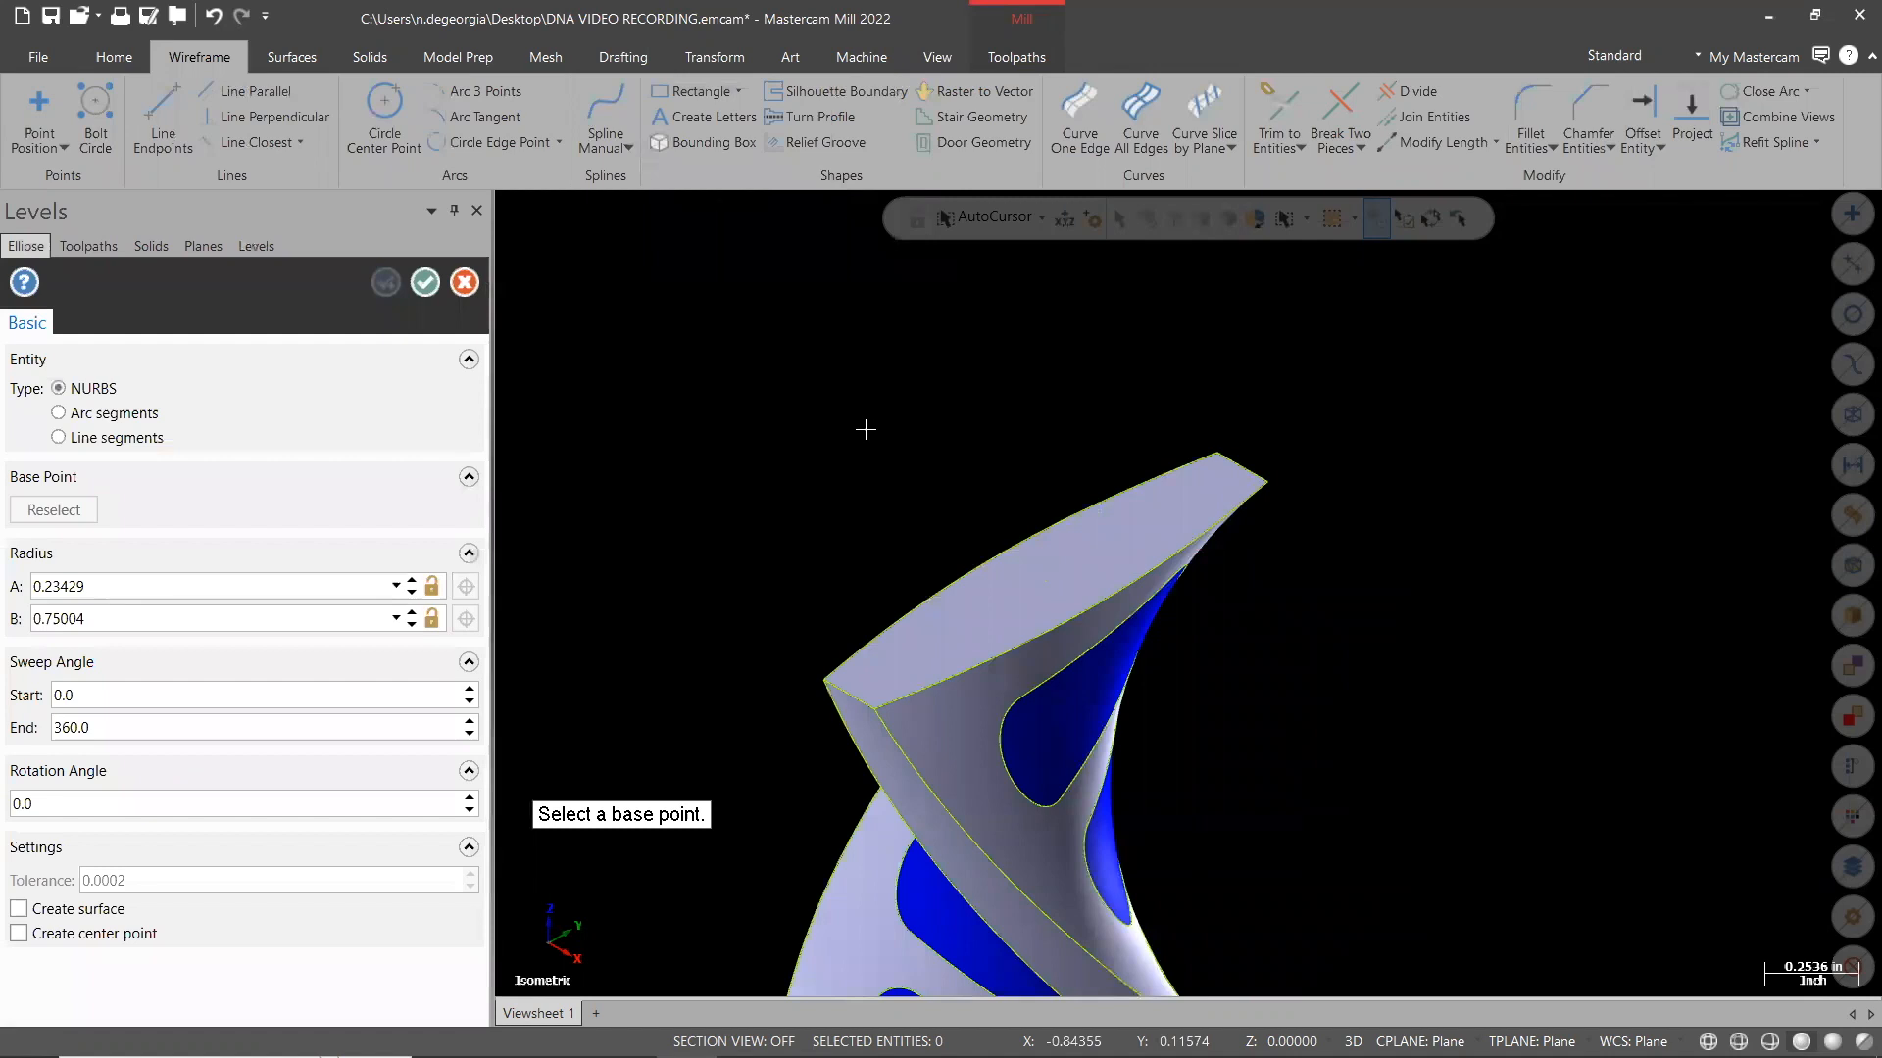
pyautogui.click(1045, 581)
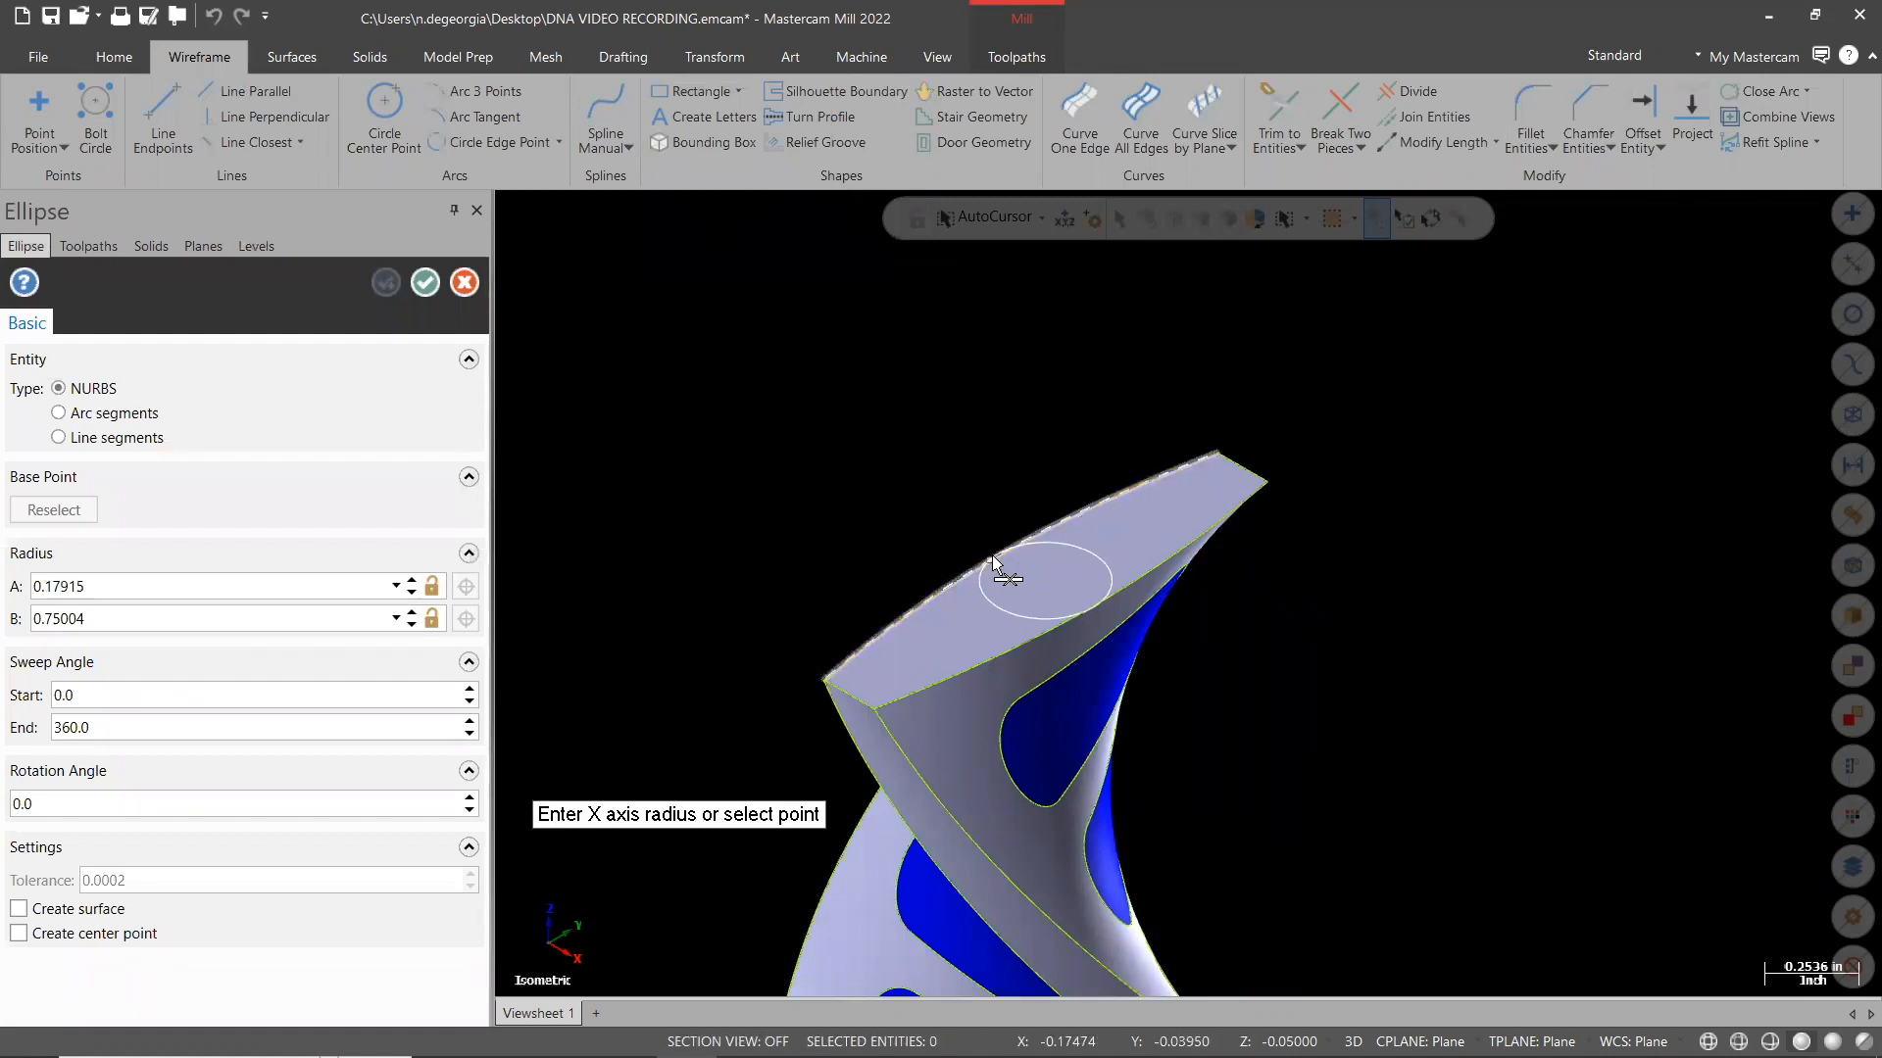
pyautogui.click(995, 559)
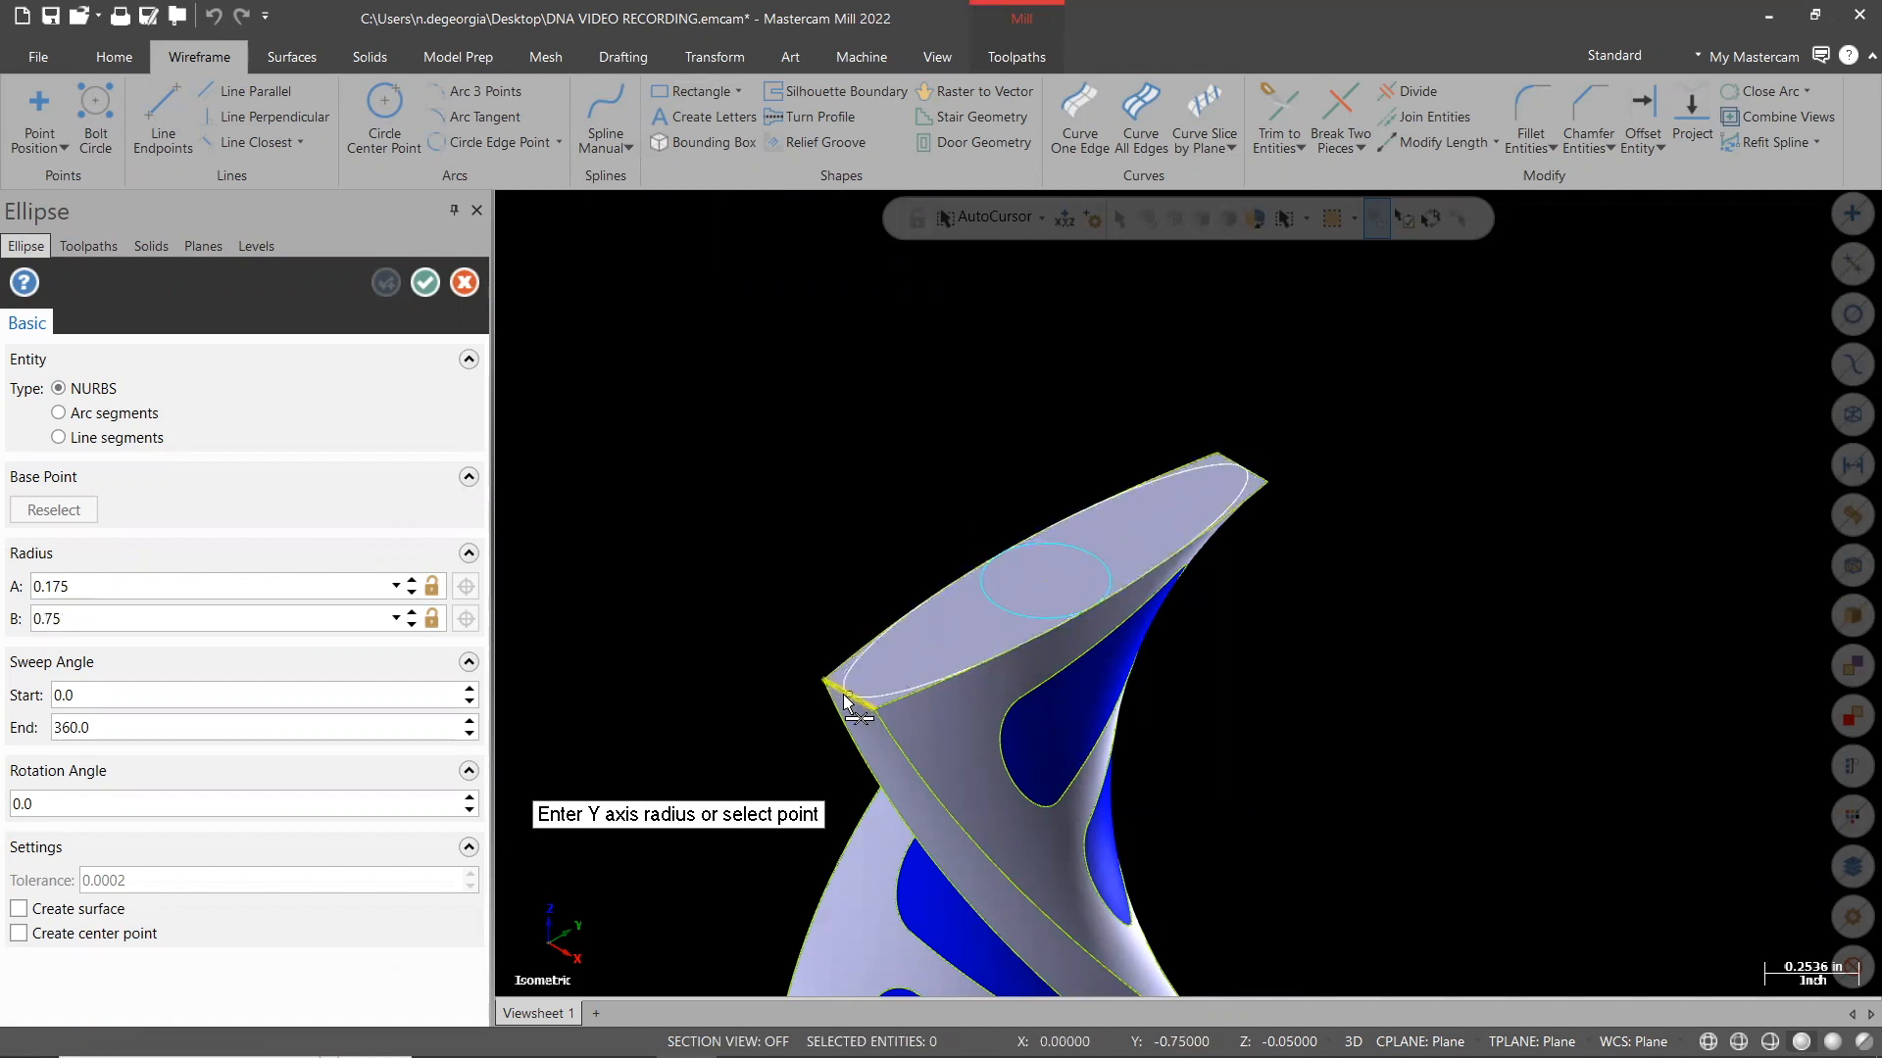
pyautogui.click(845, 698)
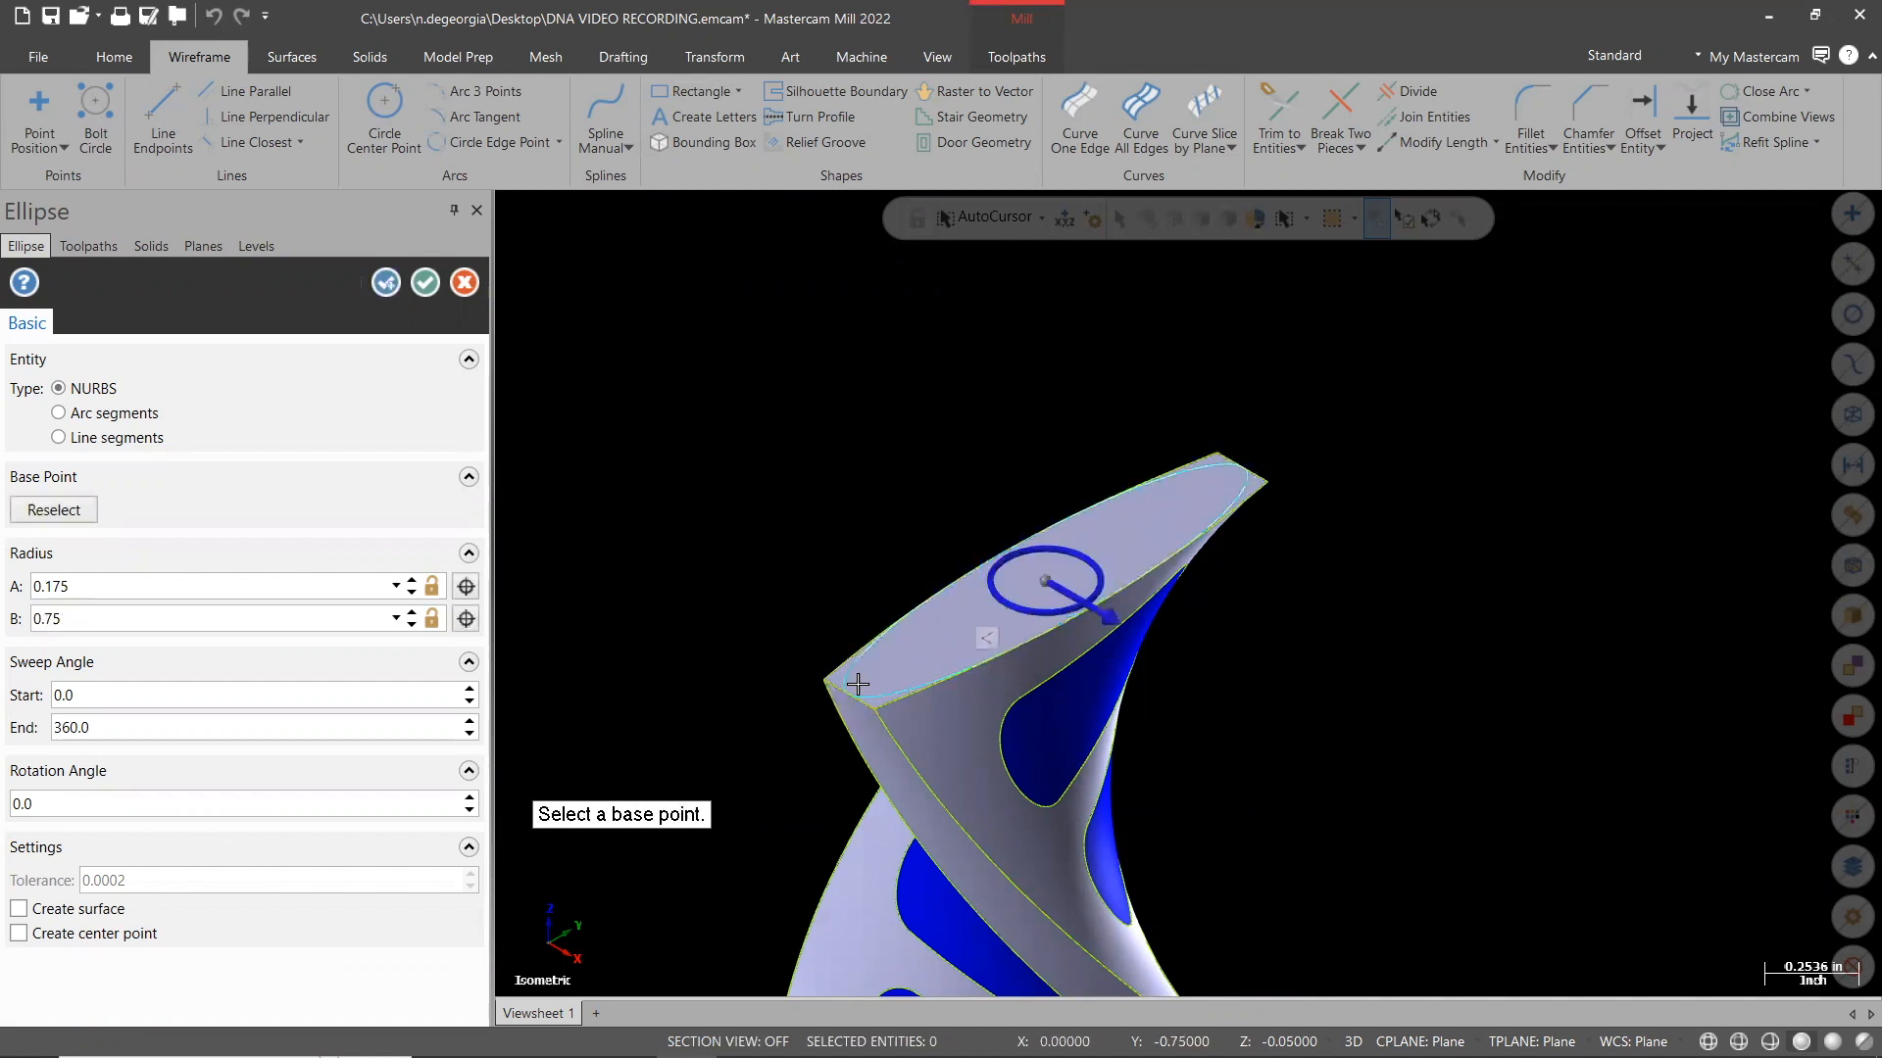
pyautogui.click(425, 282)
# Start a solid sweep with the top ellipse as the profile chain and a straight along chain running down the part
pyautogui.moveTo(1461, 659)
pyautogui.mouseDown(button='middle')
pyautogui.moveTo(1470, 638)
pyautogui.moveTo(1486, 651)
pyautogui.mouseUp(button='middle')
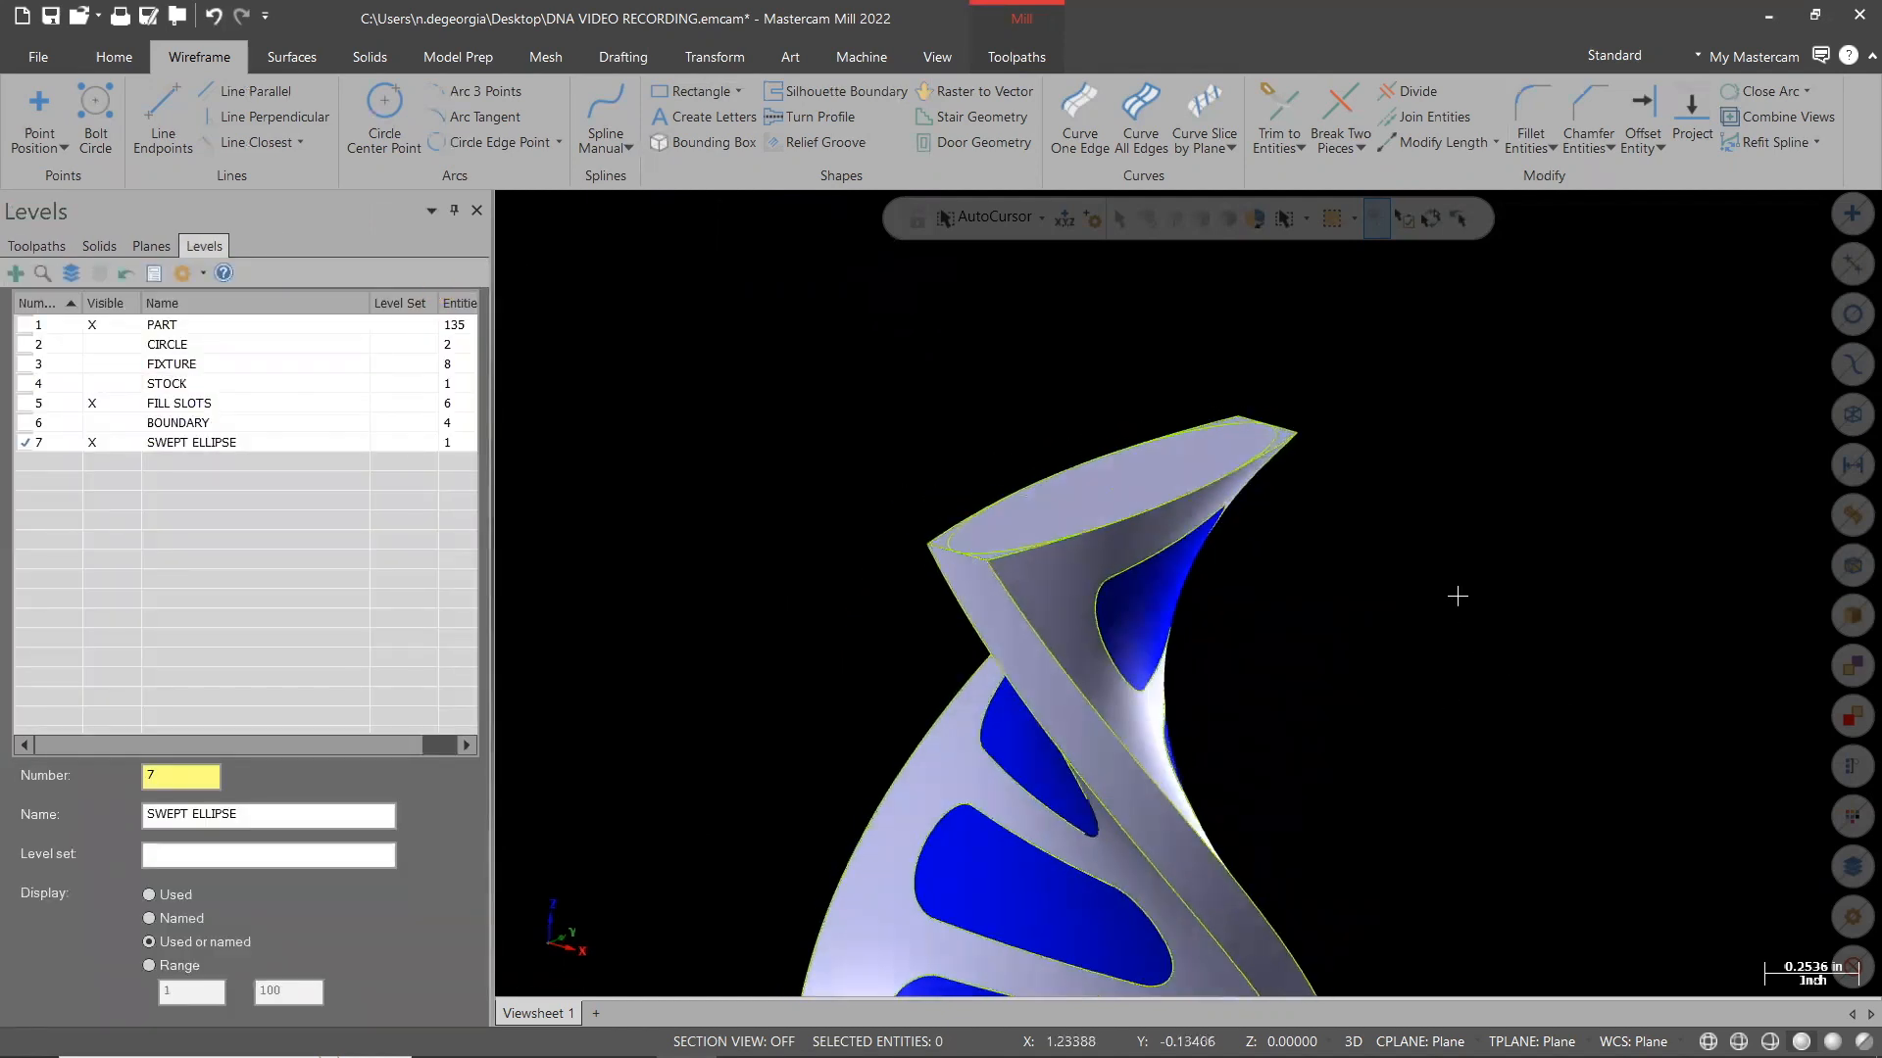
pyautogui.scroll(-8, 1464, 588)
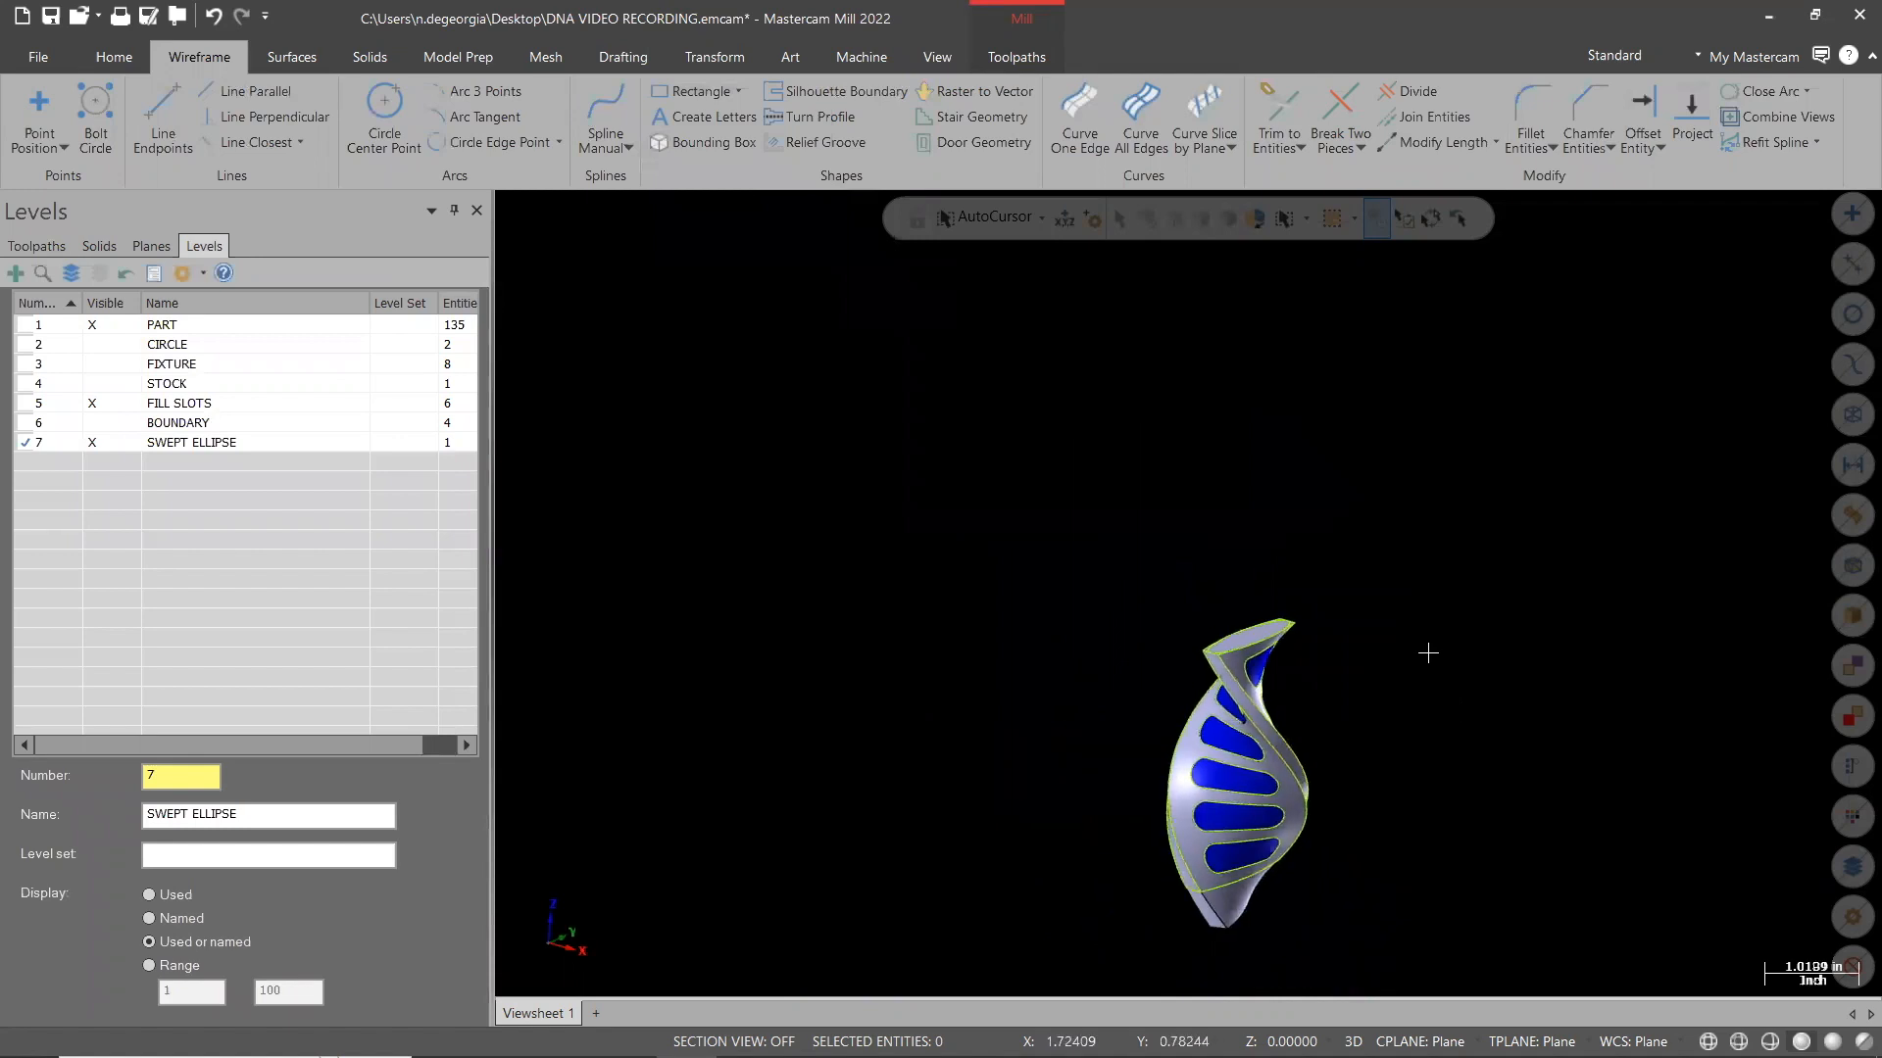
pyautogui.rightClick(1428, 654)
pyautogui.click(1500, 752)
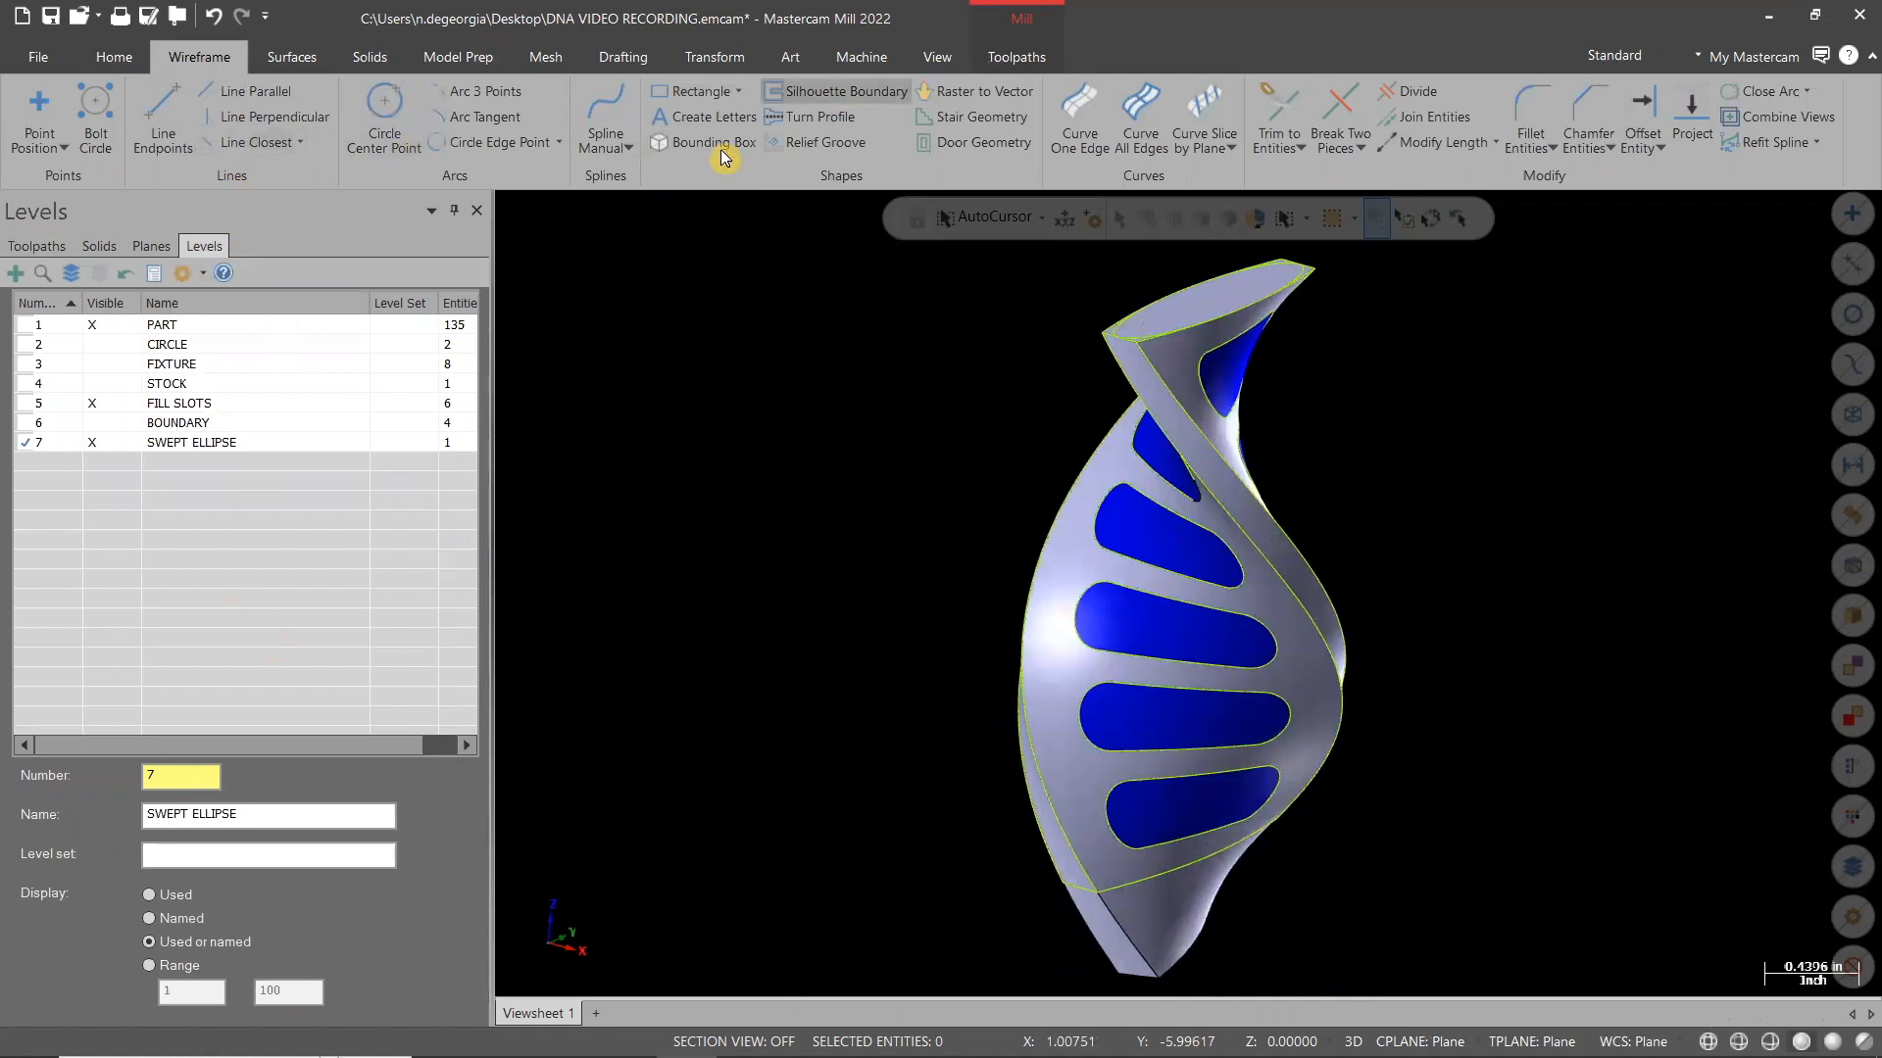
pyautogui.click(375, 57)
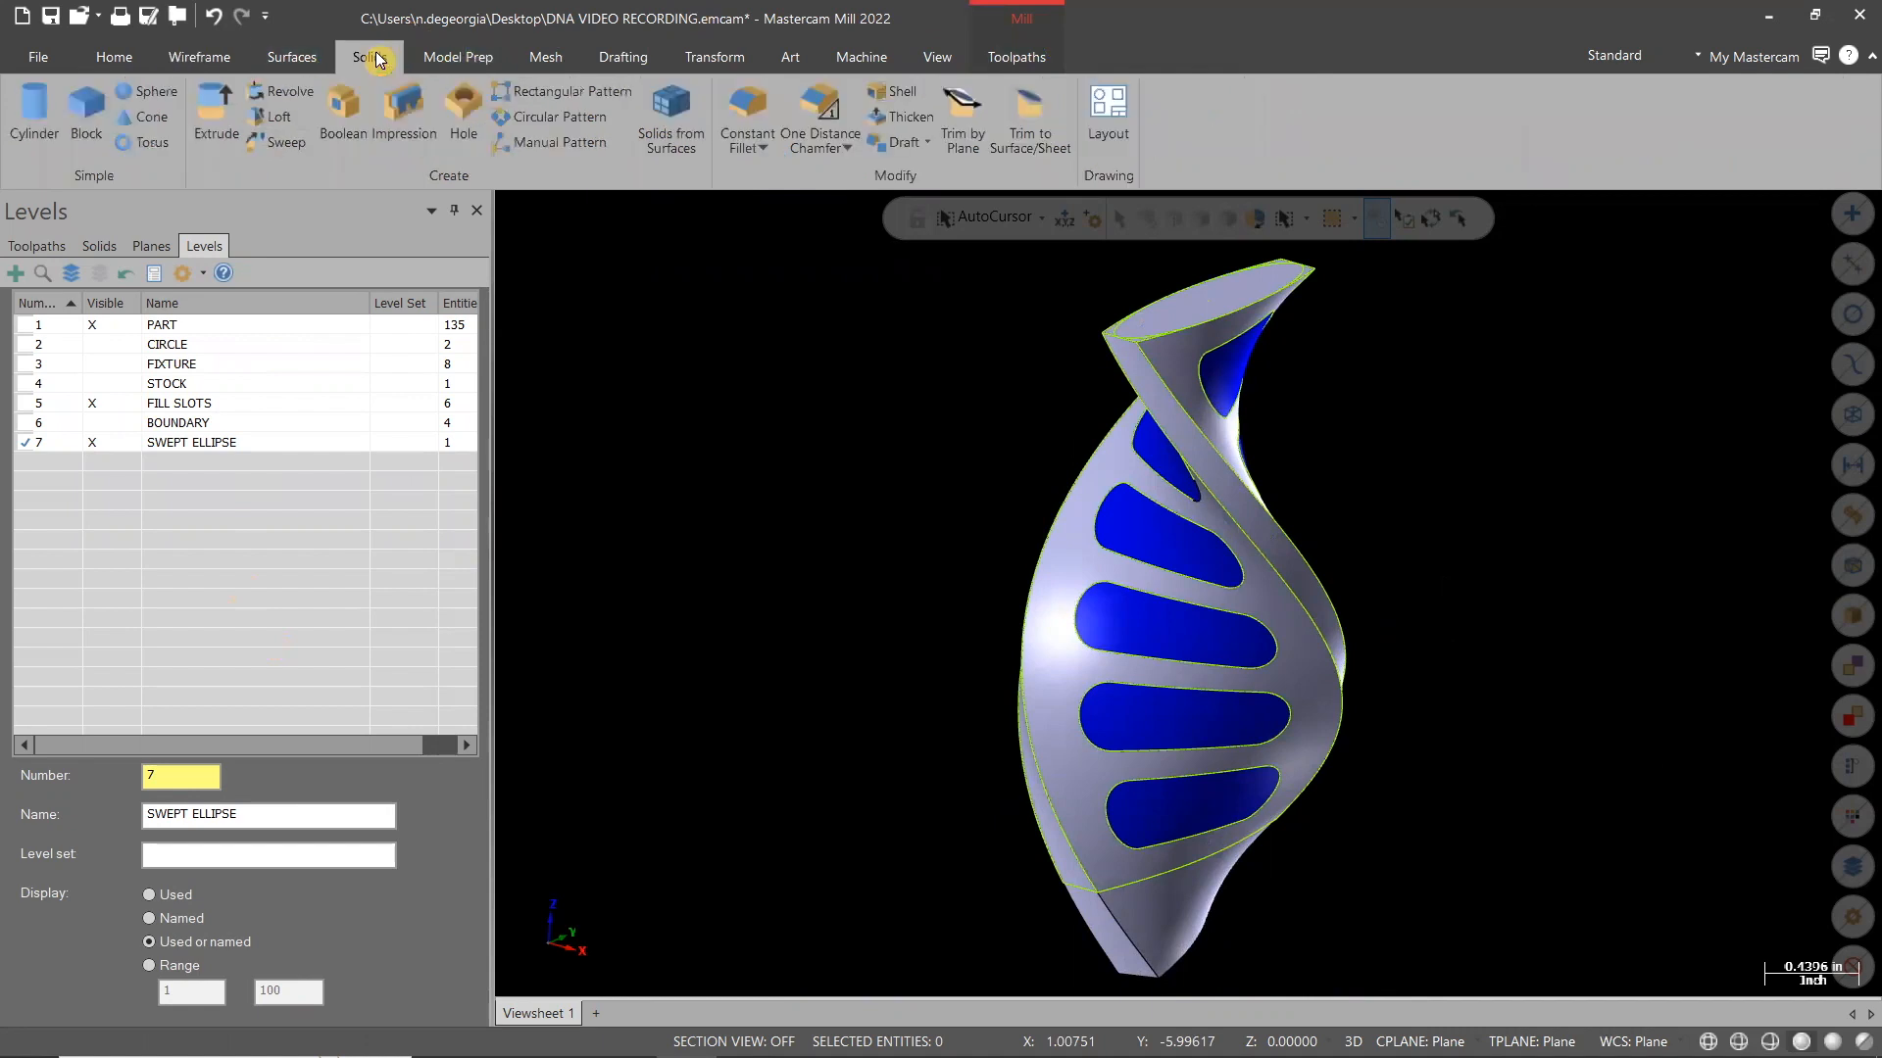
pyautogui.click(279, 139)
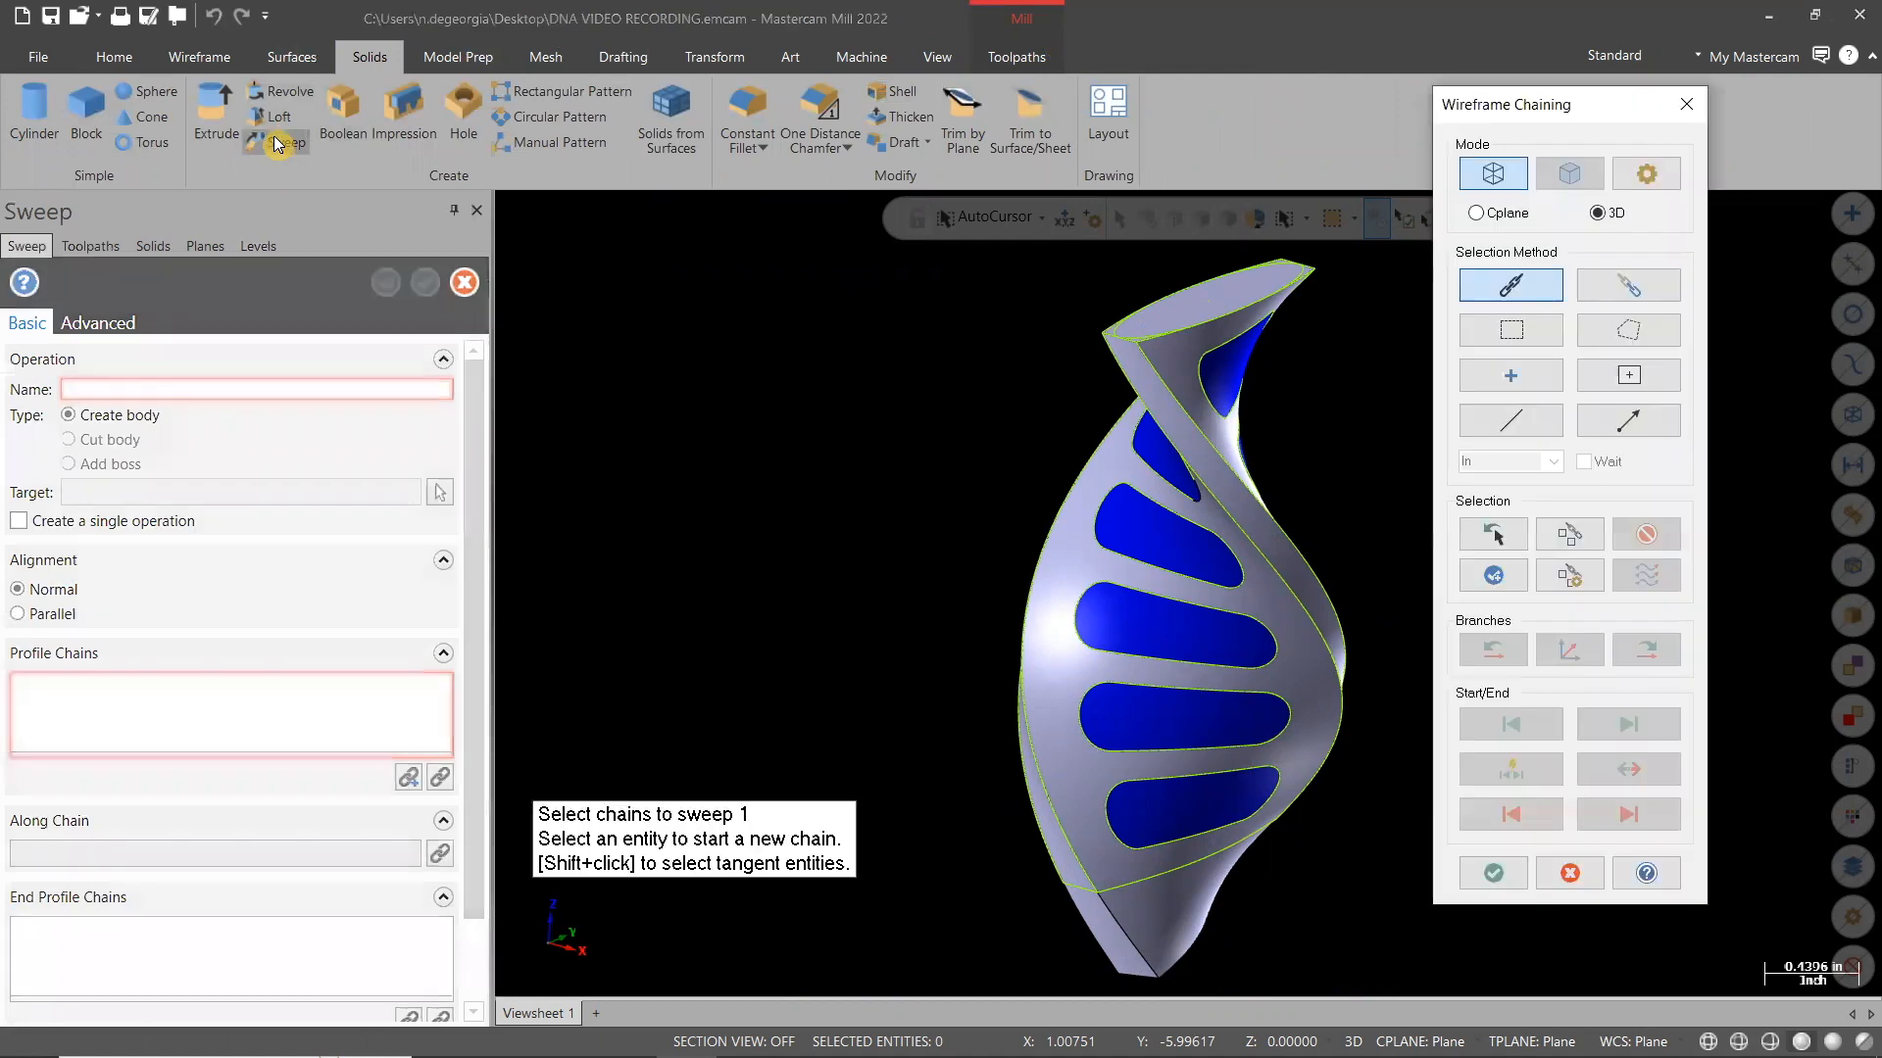
pyautogui.click(1118, 327)
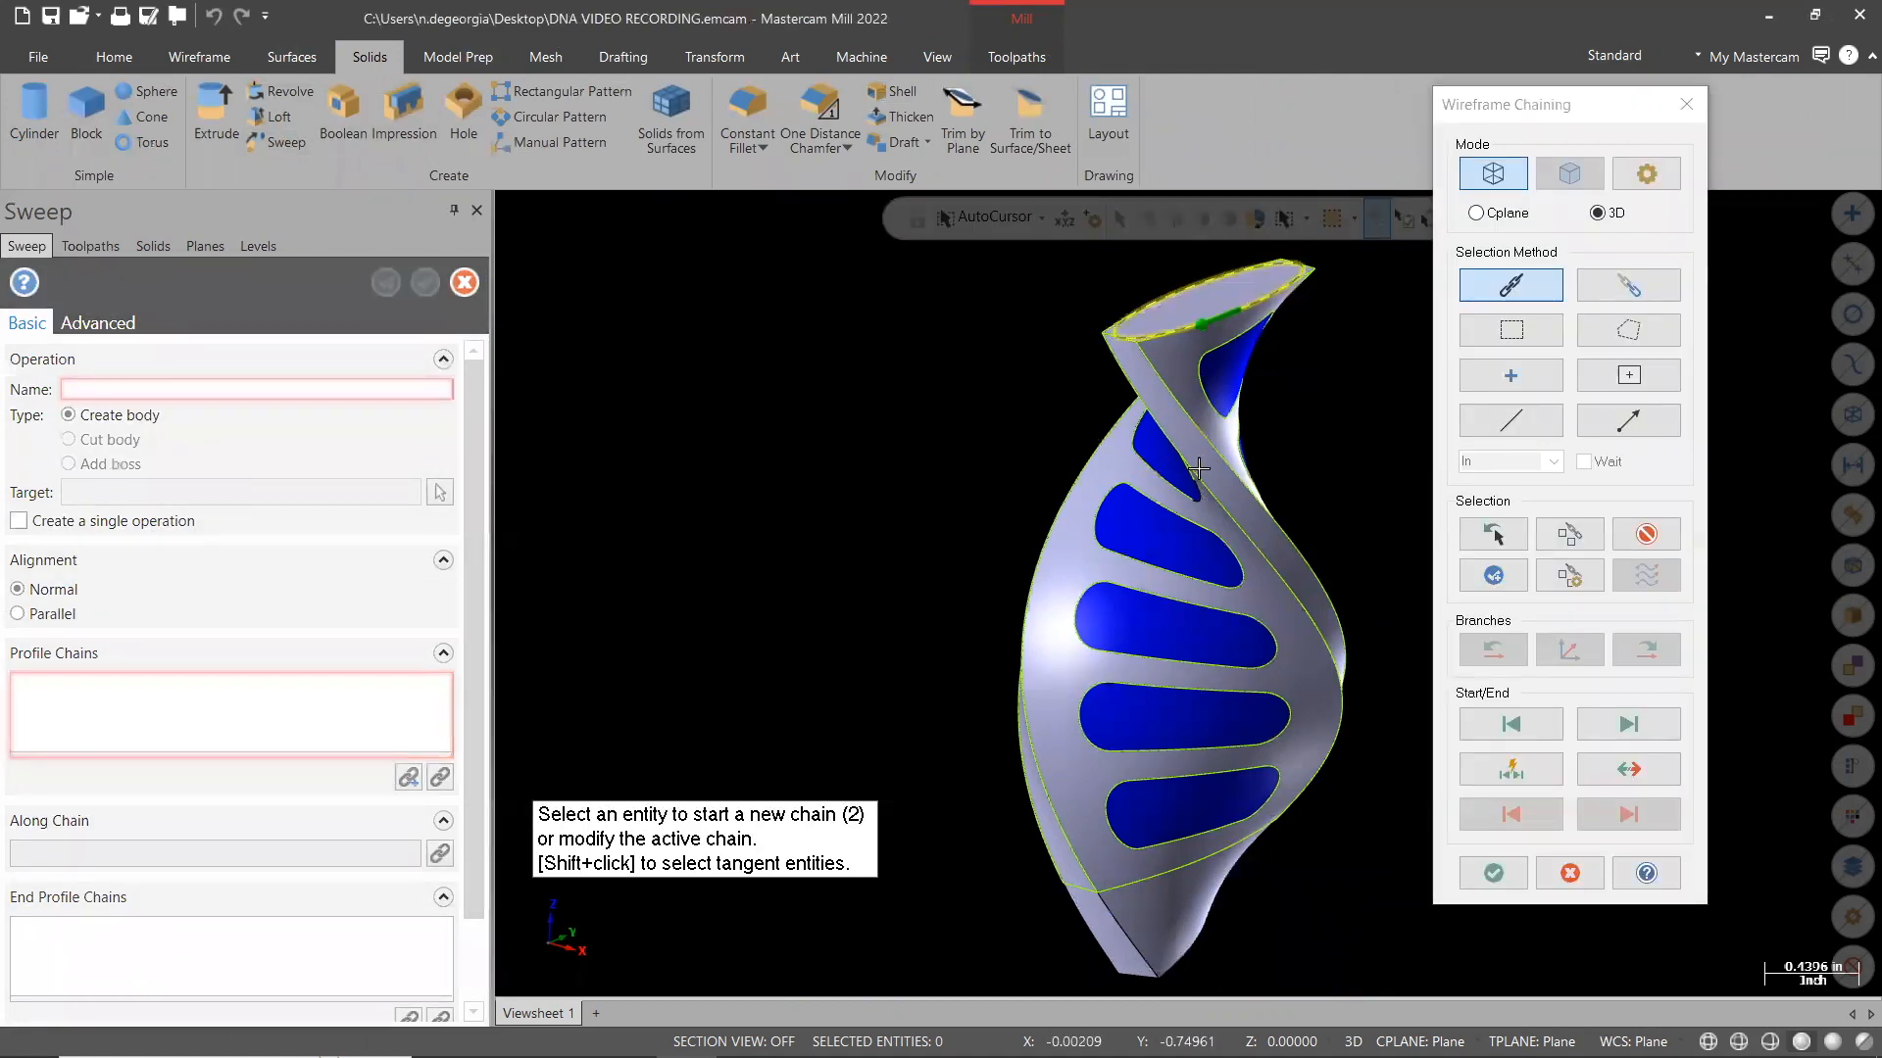
pyautogui.click(1492, 872)
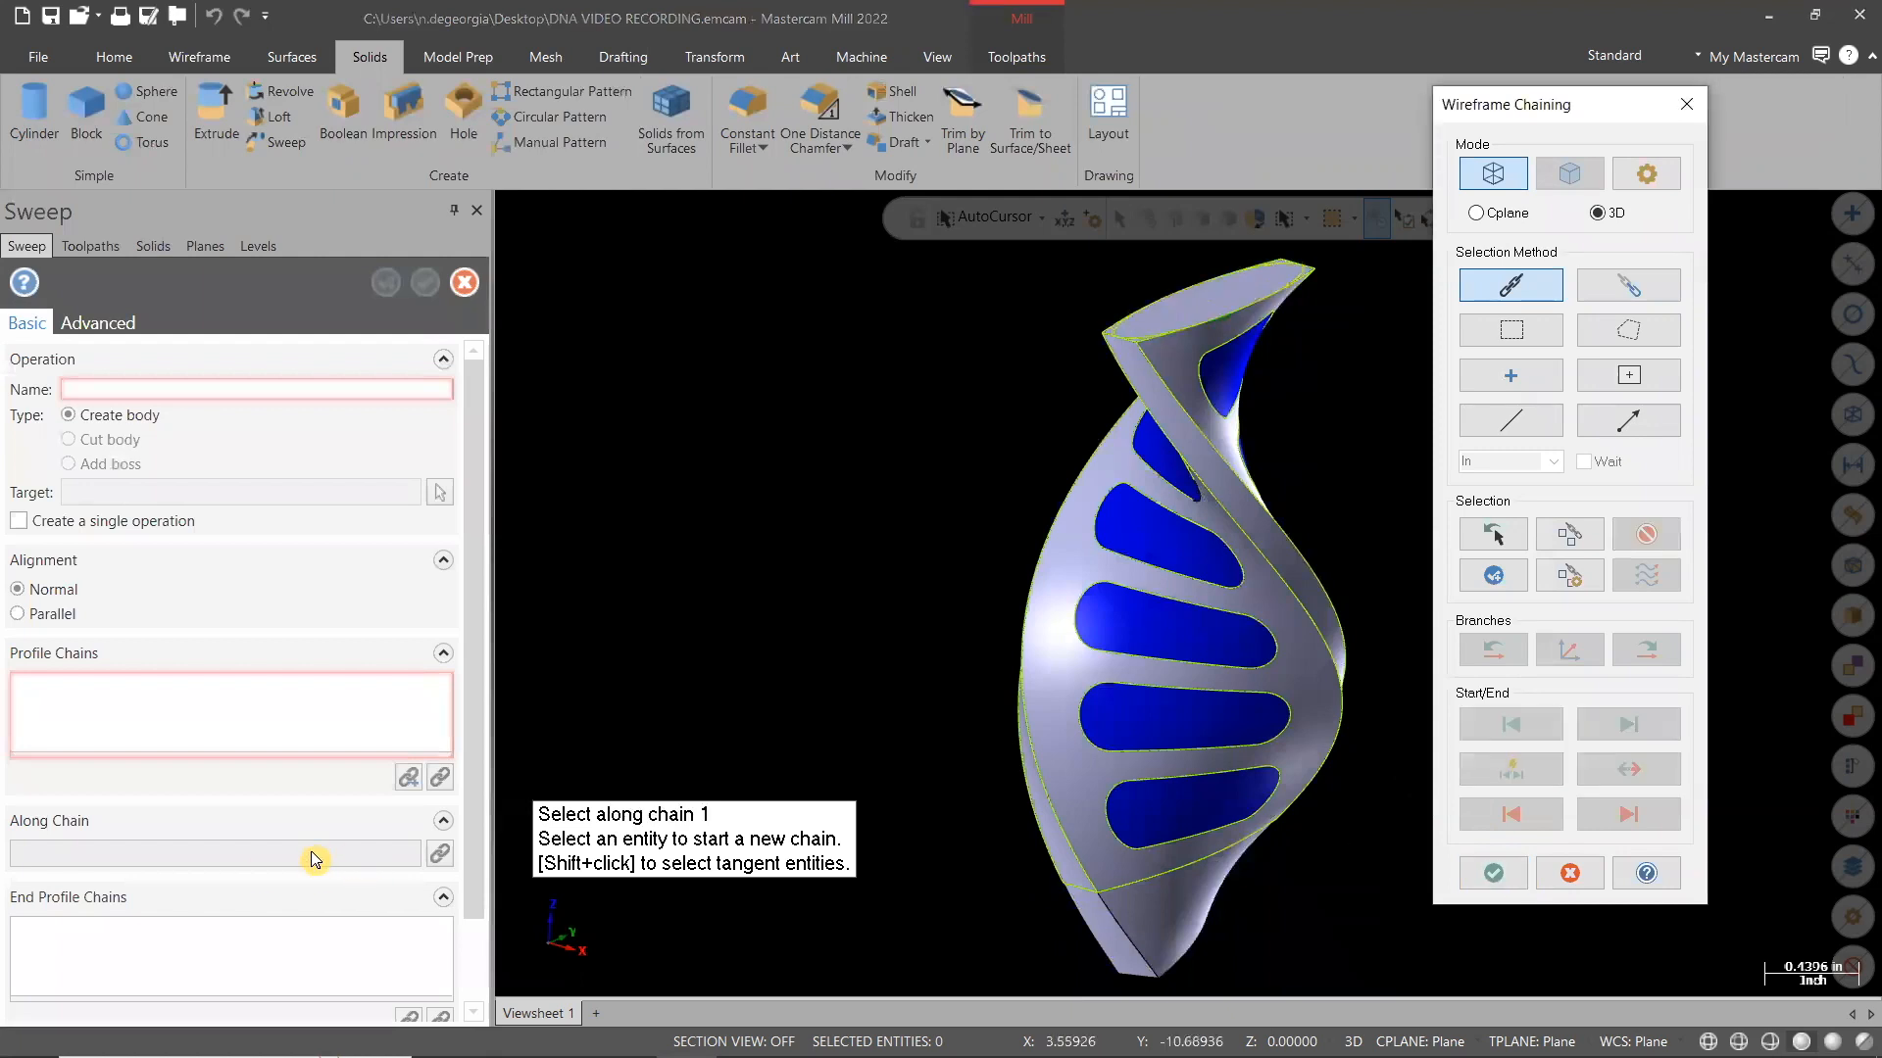
pyautogui.click(1206, 294)
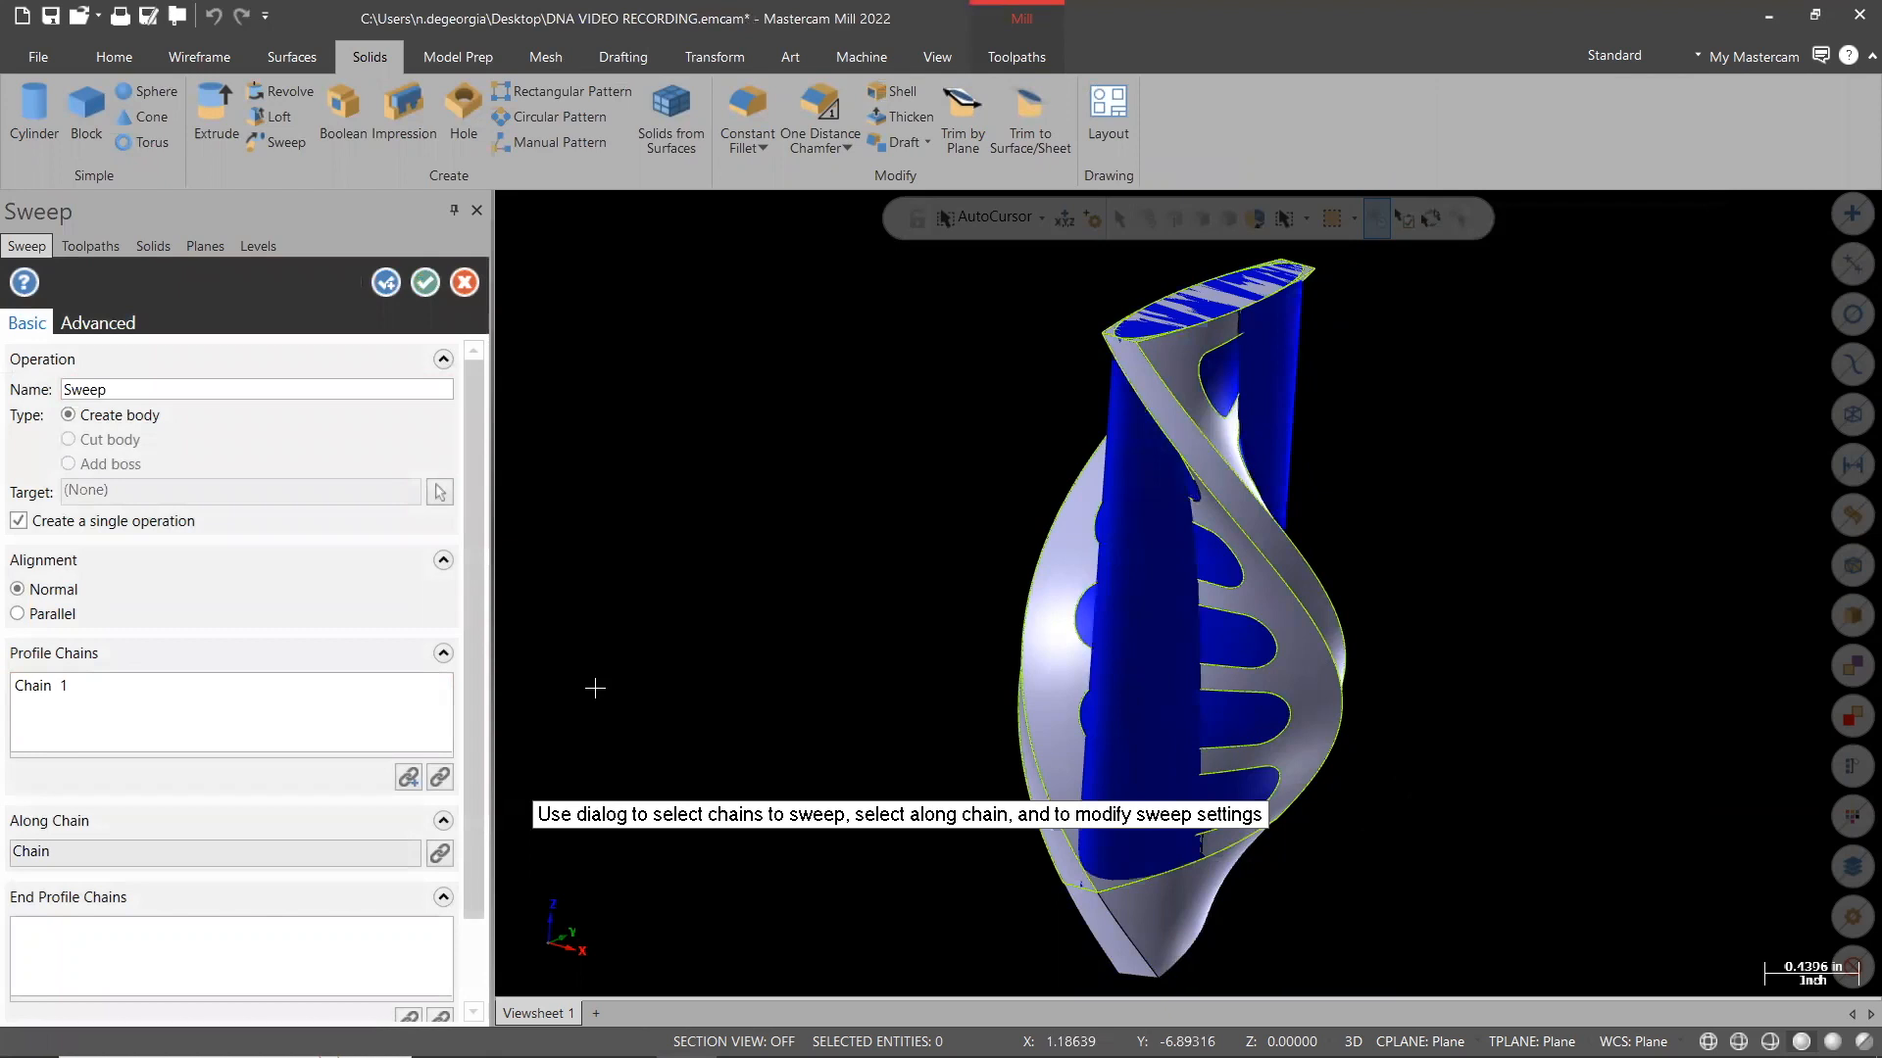
# Set the part's twisting edge as the sweep's guide chain and create the swept body
pyautogui.scroll(-2, 277, 799)
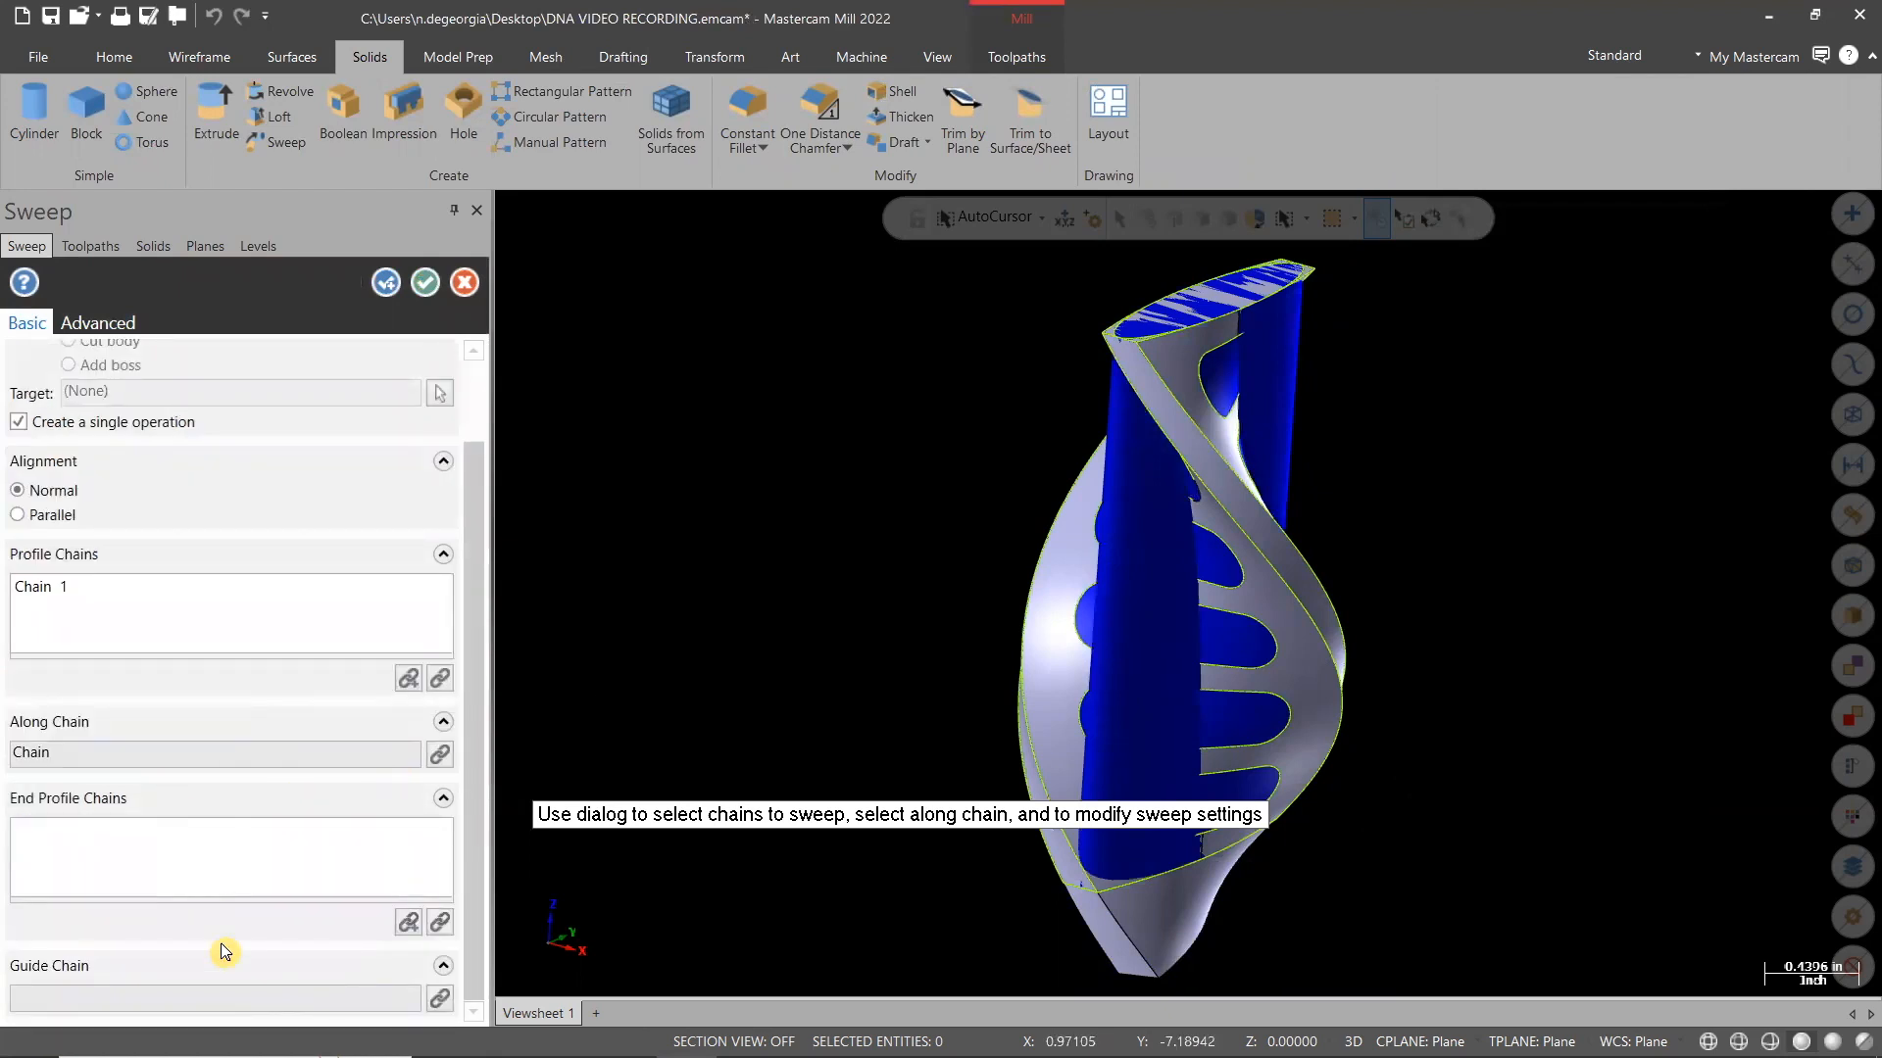
pyautogui.click(439, 998)
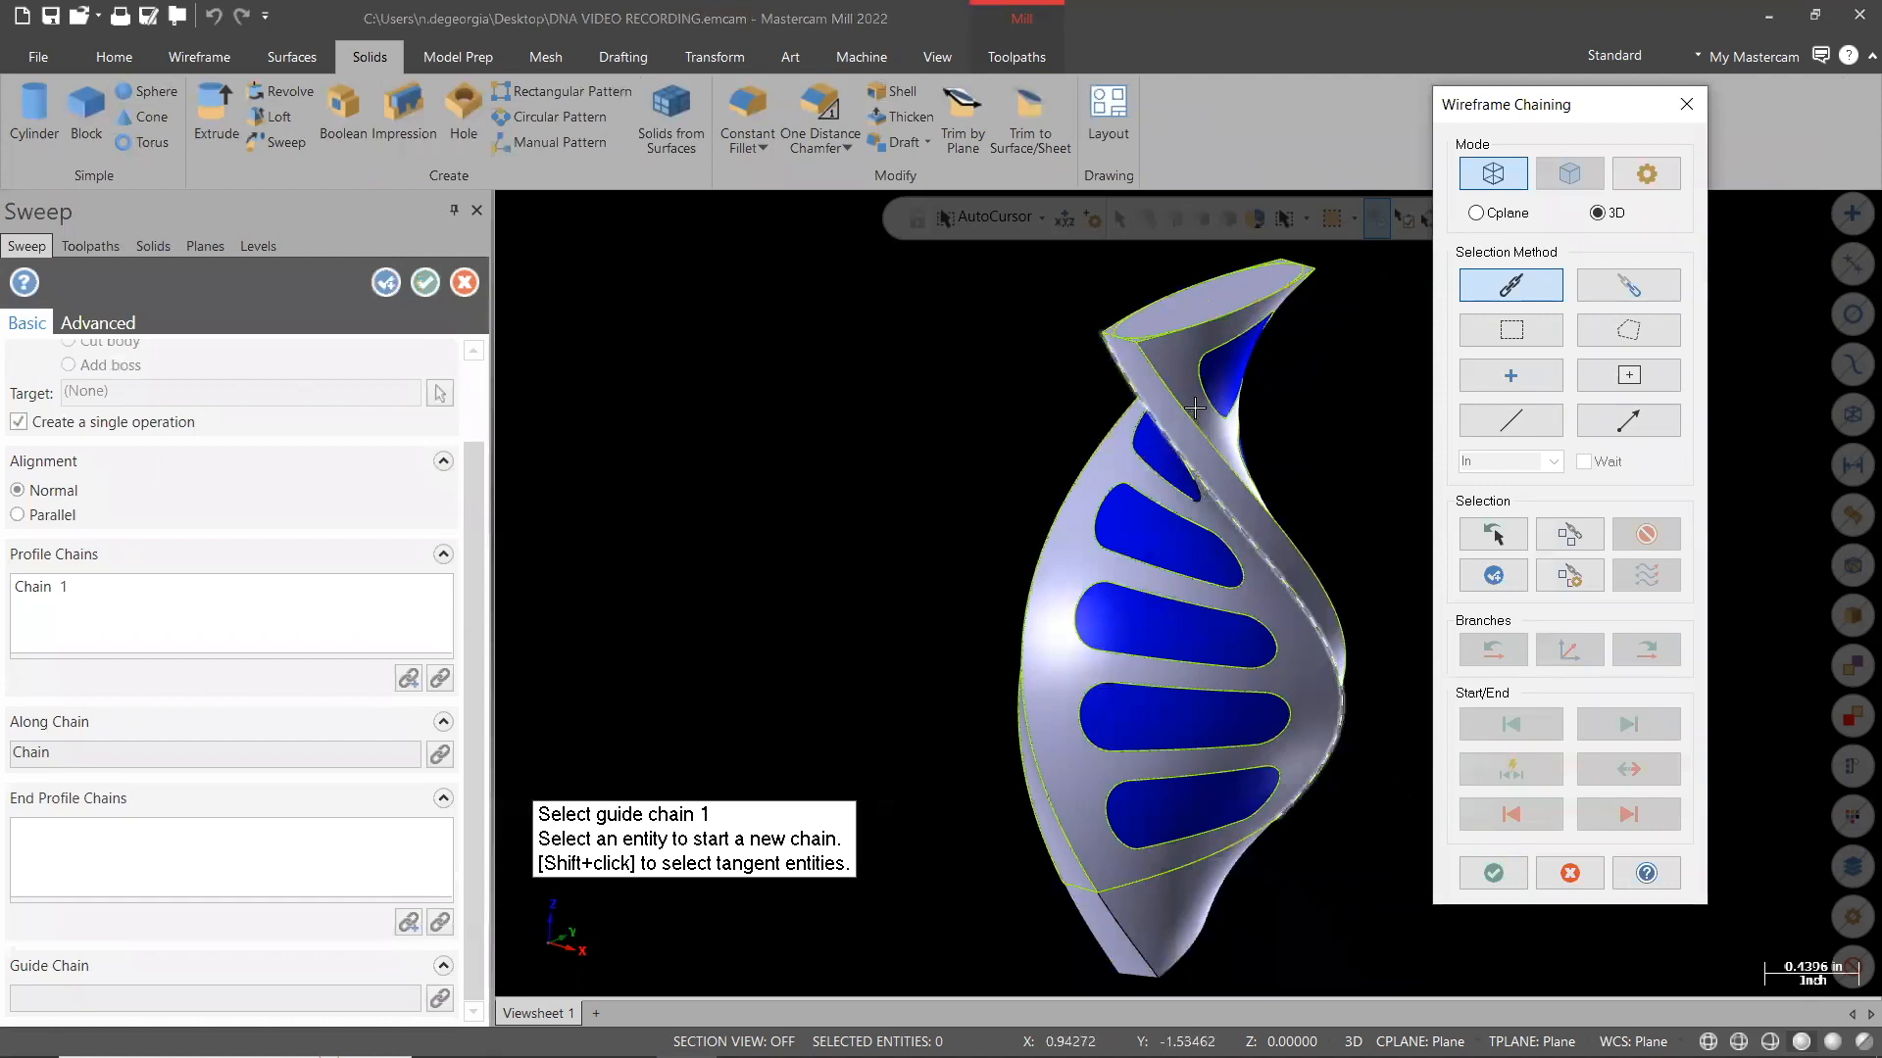
pyautogui.click(1191, 416)
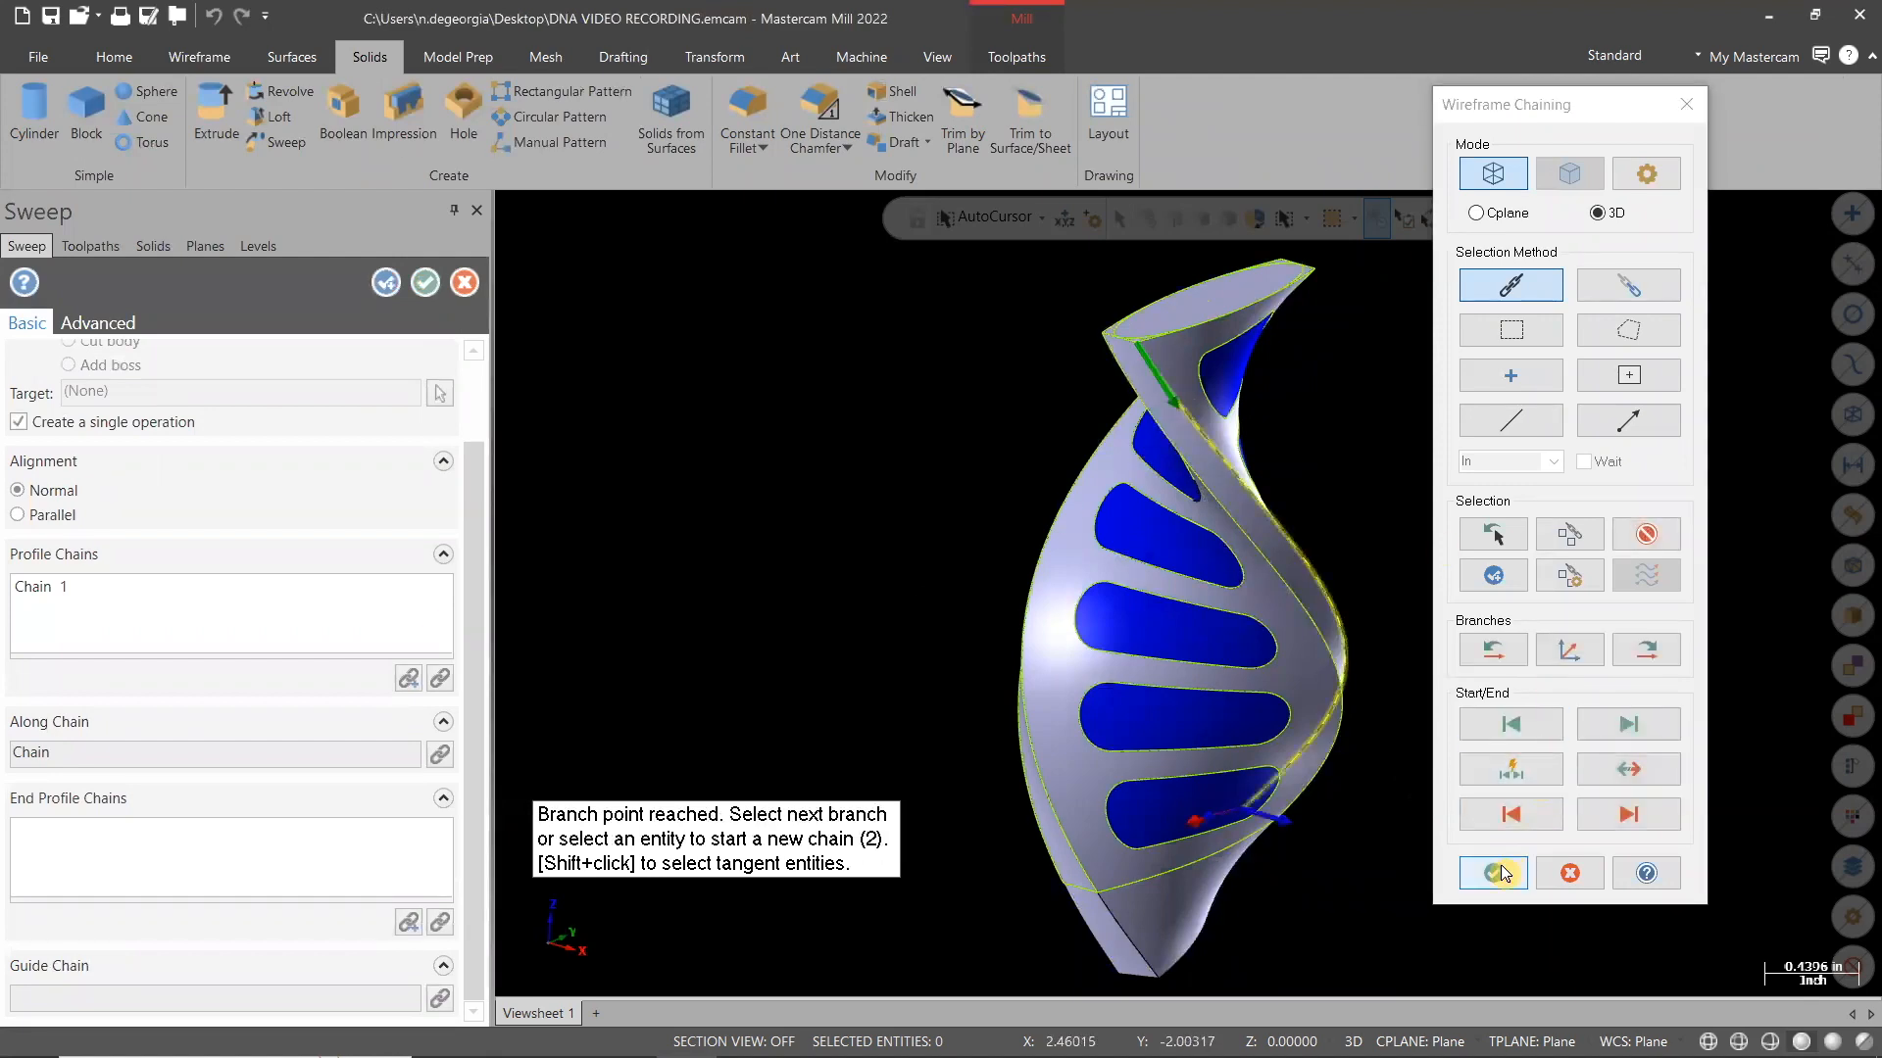
pyautogui.click(1493, 872)
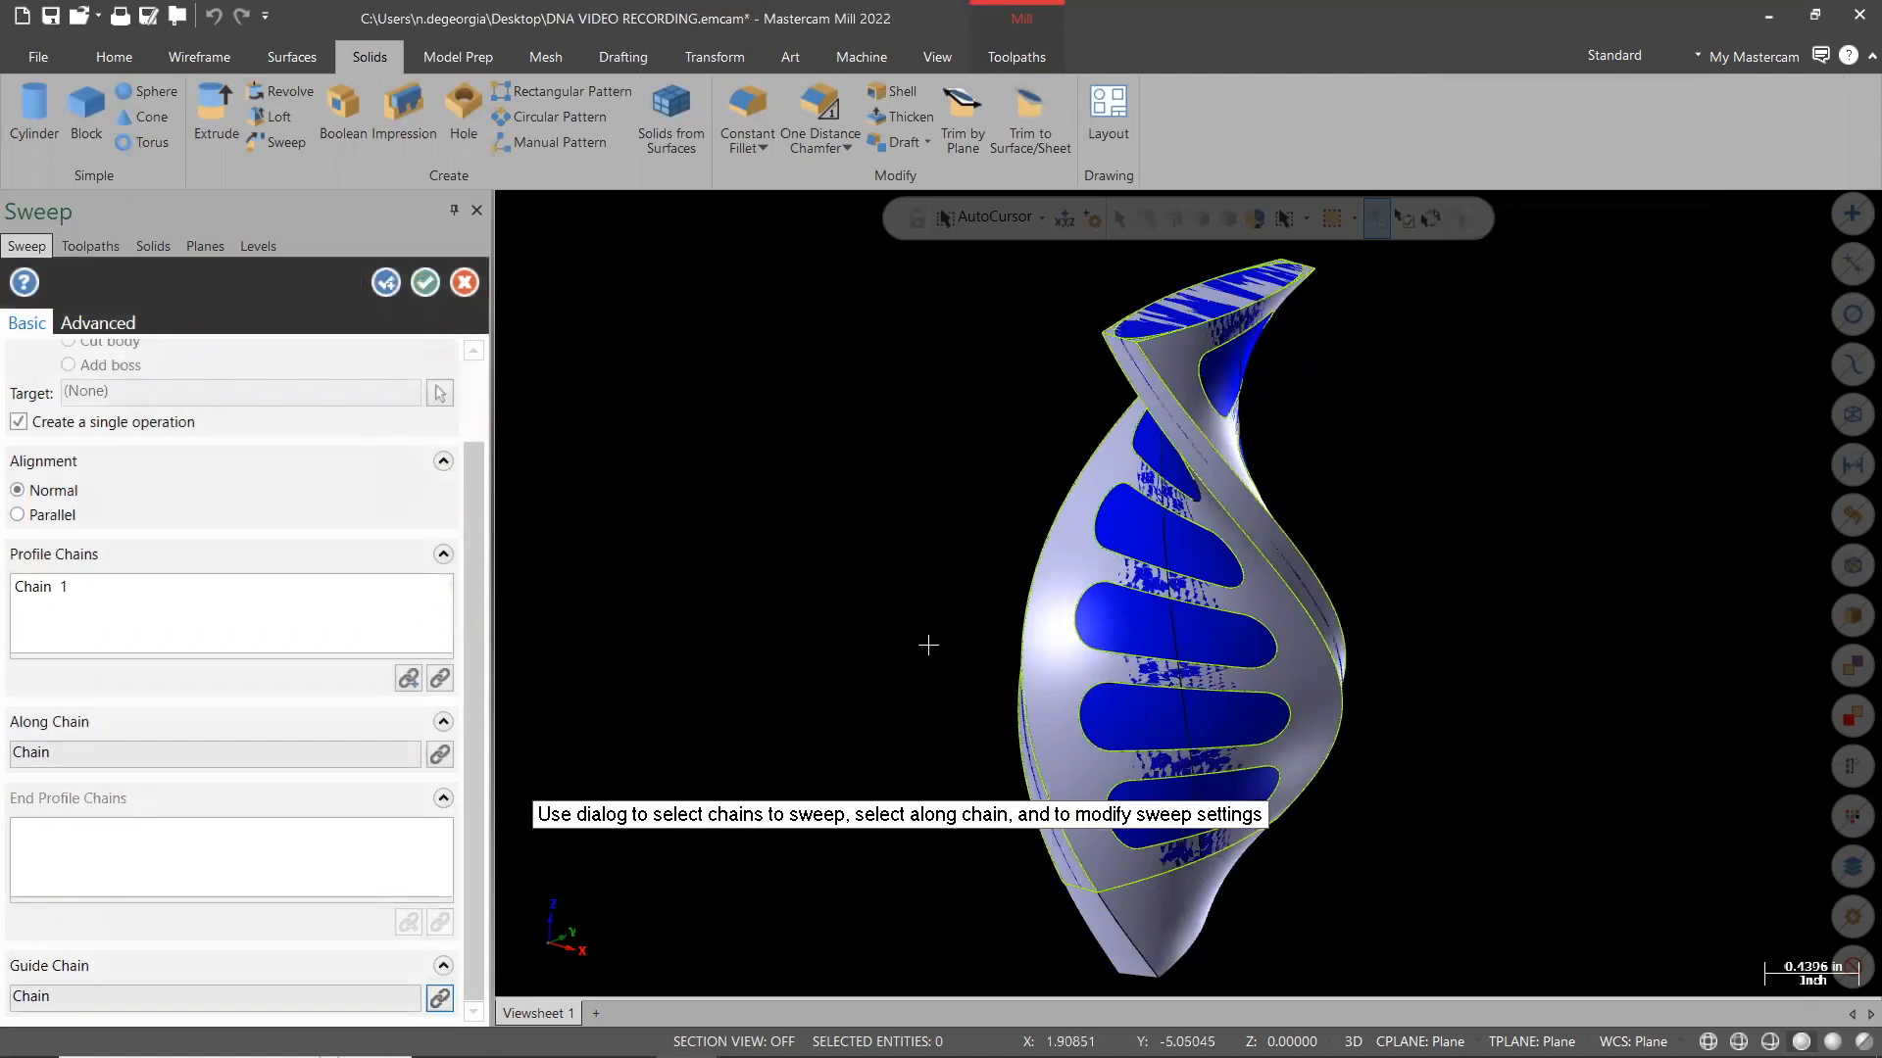
pyautogui.click(424, 282)
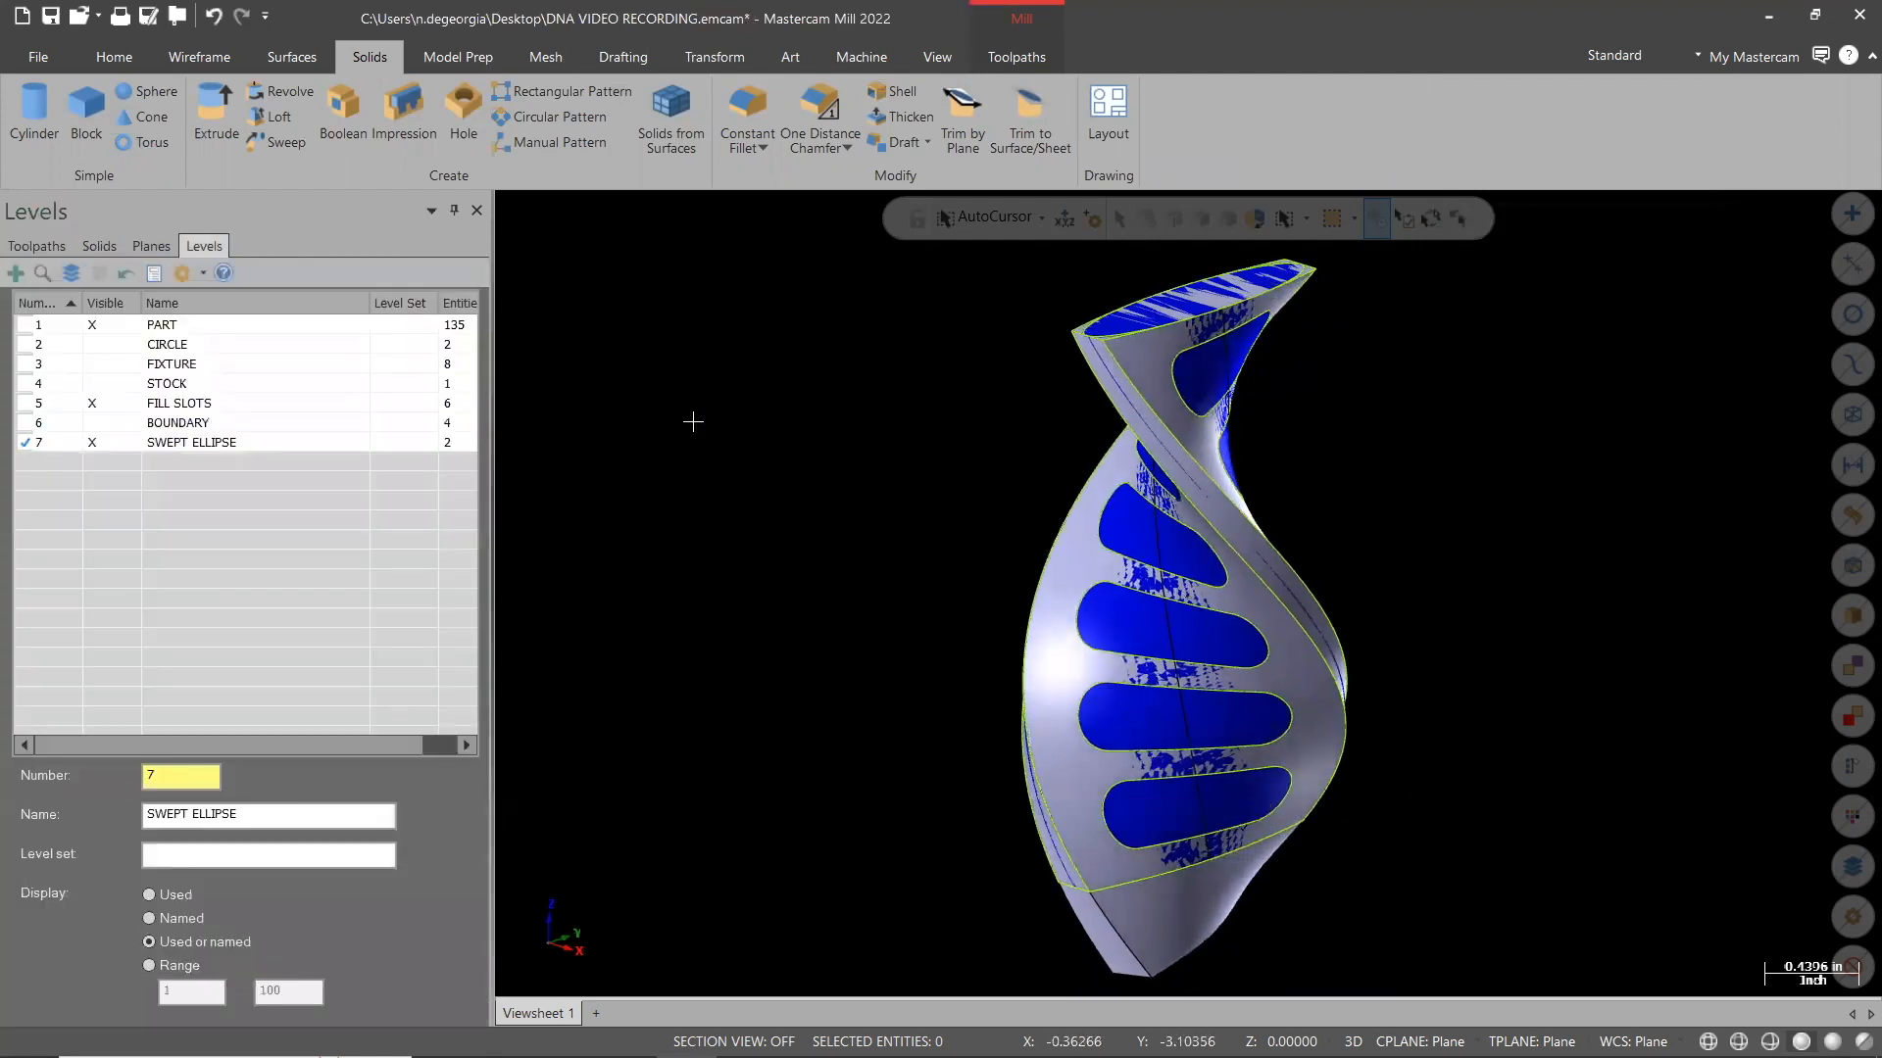
# Hide the PART and FILL SLOTS levels and inspect the swept ellipse body, ending in a fitted isometric view
pyautogui.click(108, 327)
pyautogui.click(102, 407)
pyautogui.moveTo(1517, 710); pyautogui.dragTo(1512, 553, button='middle')
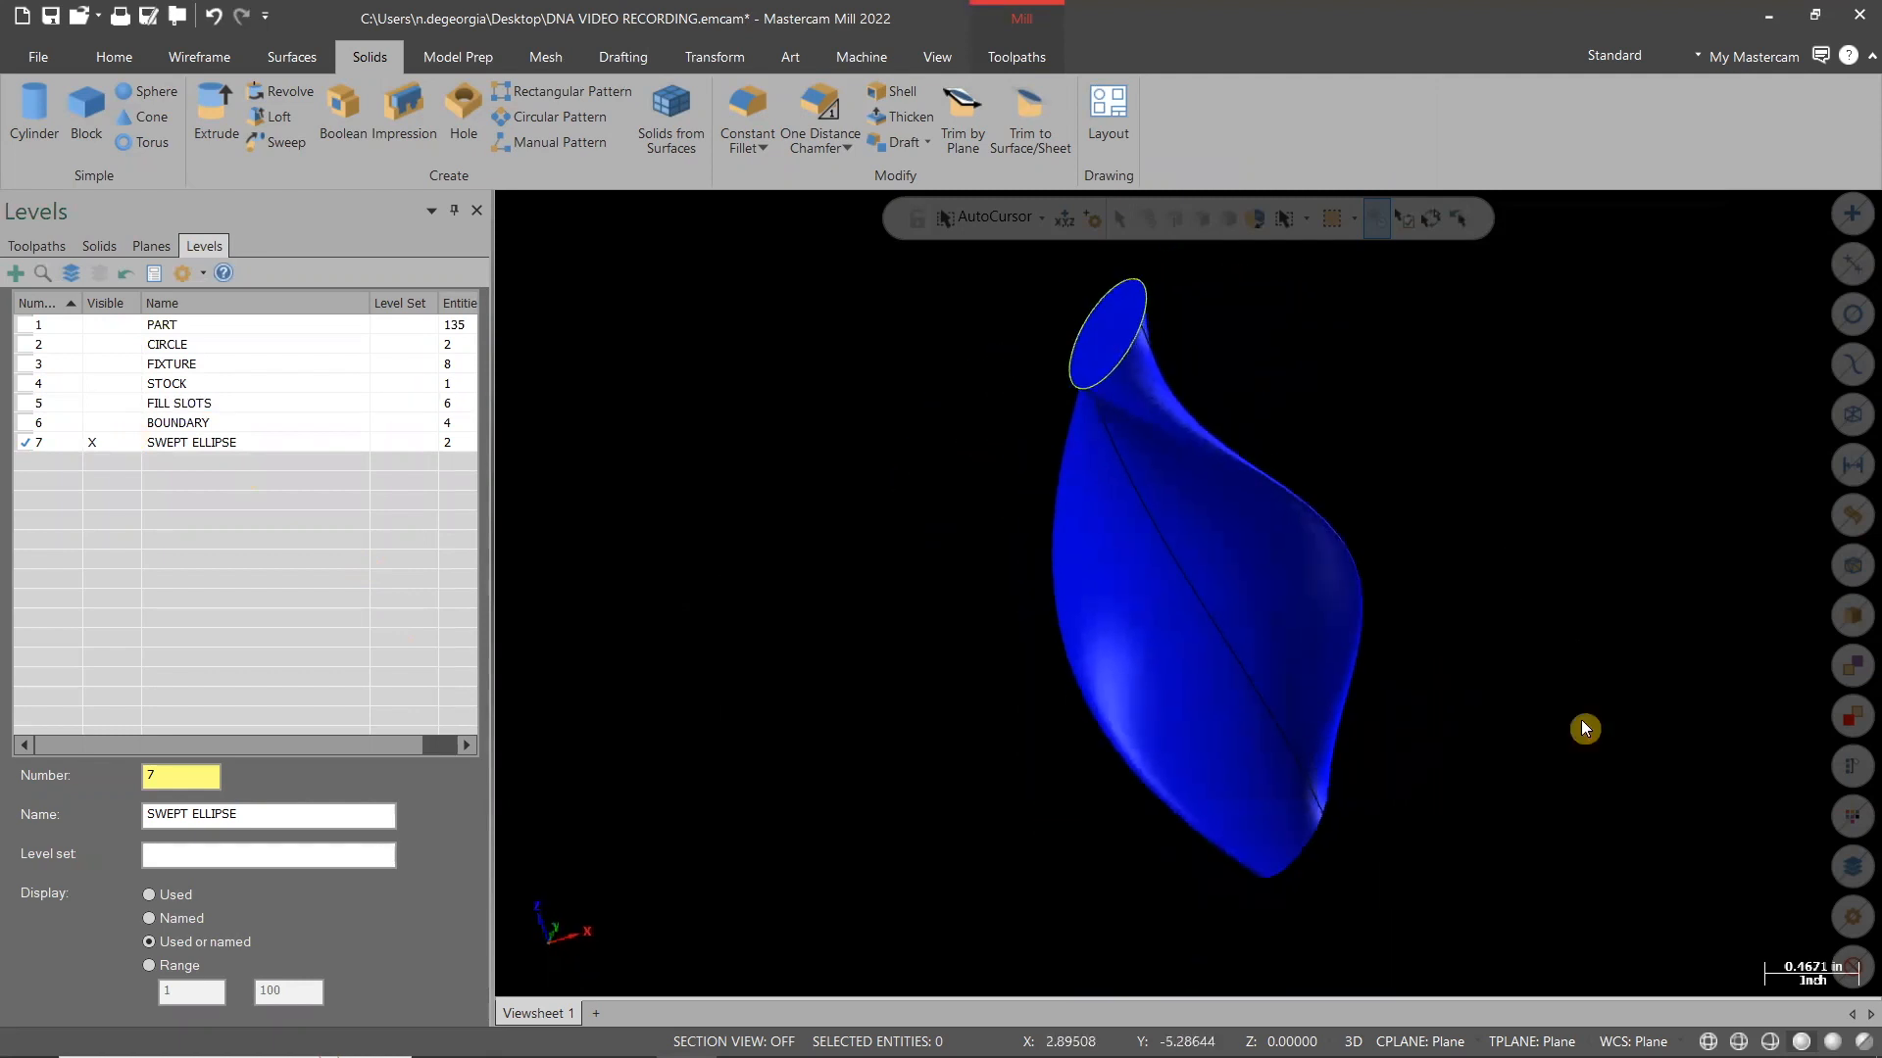
pyautogui.scroll(2, 1566, 651)
pyautogui.rightClick(1497, 522)
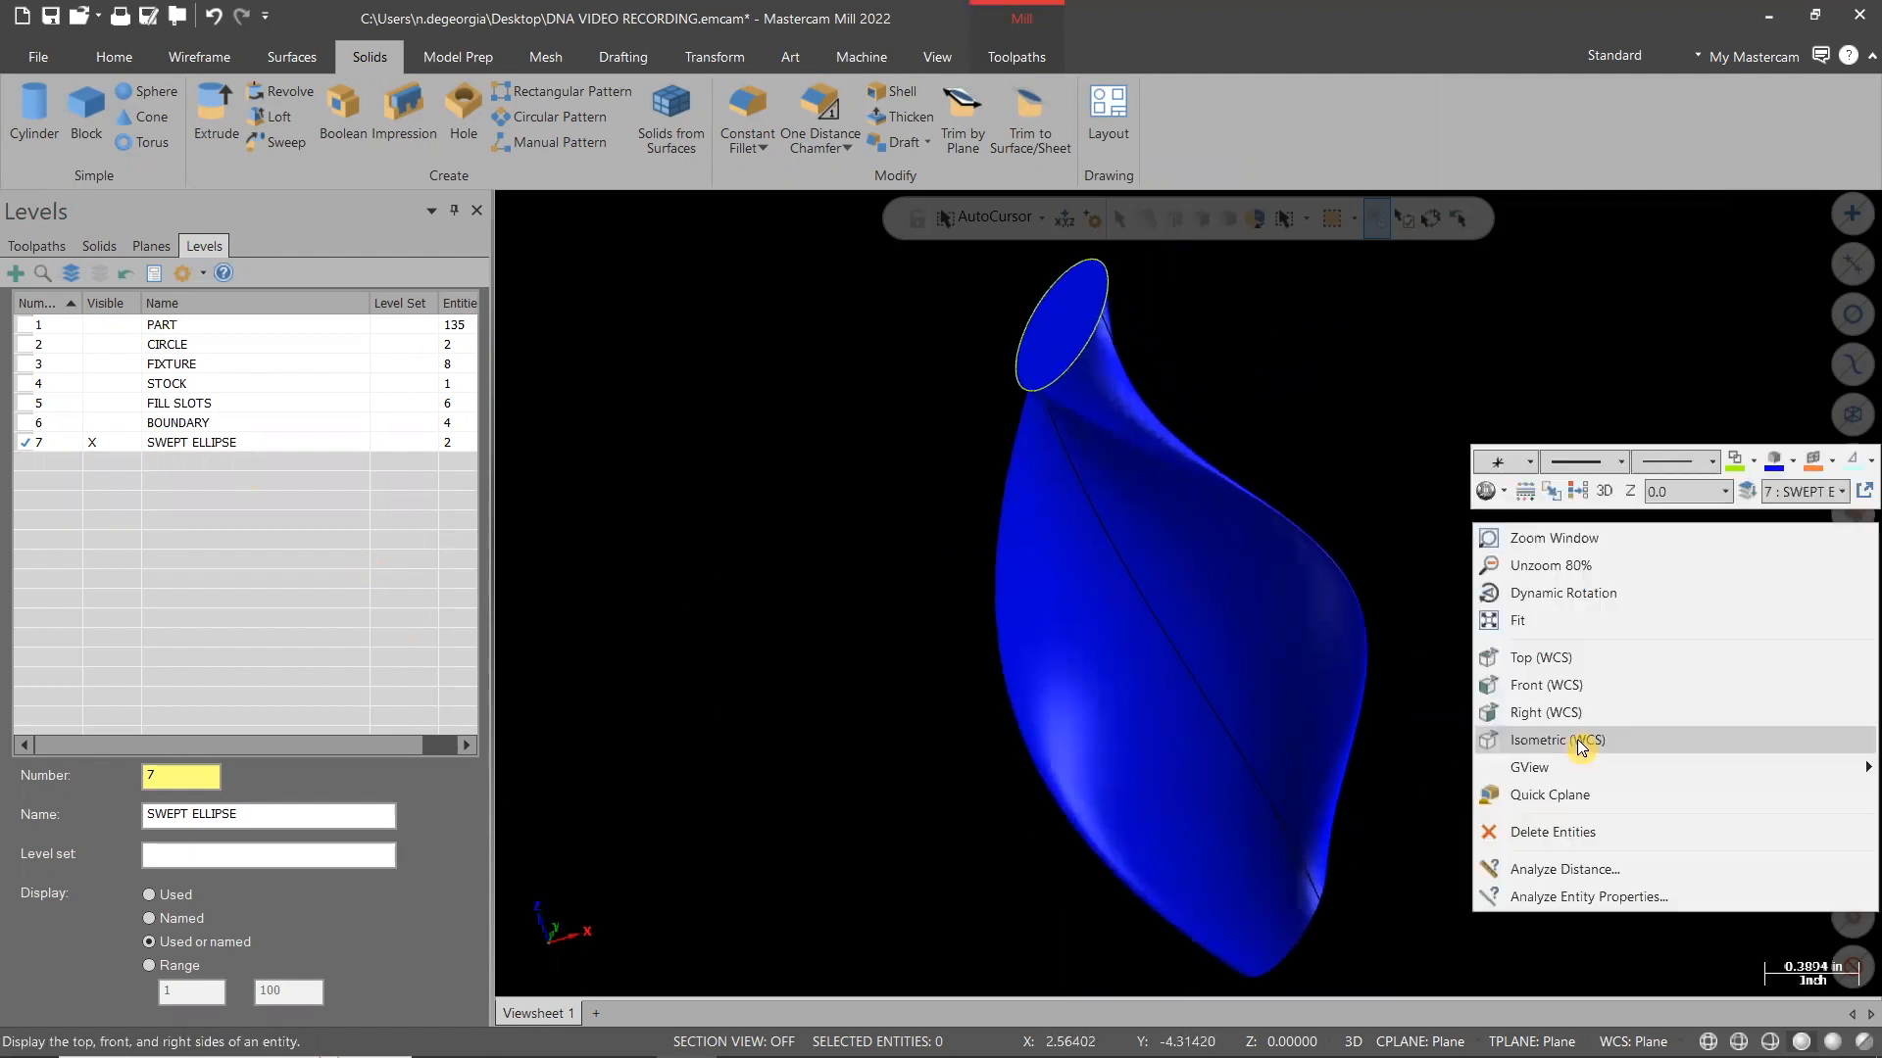
pyautogui.click(1585, 740)
pyautogui.rightClick(1543, 661)
pyautogui.click(1527, 699)
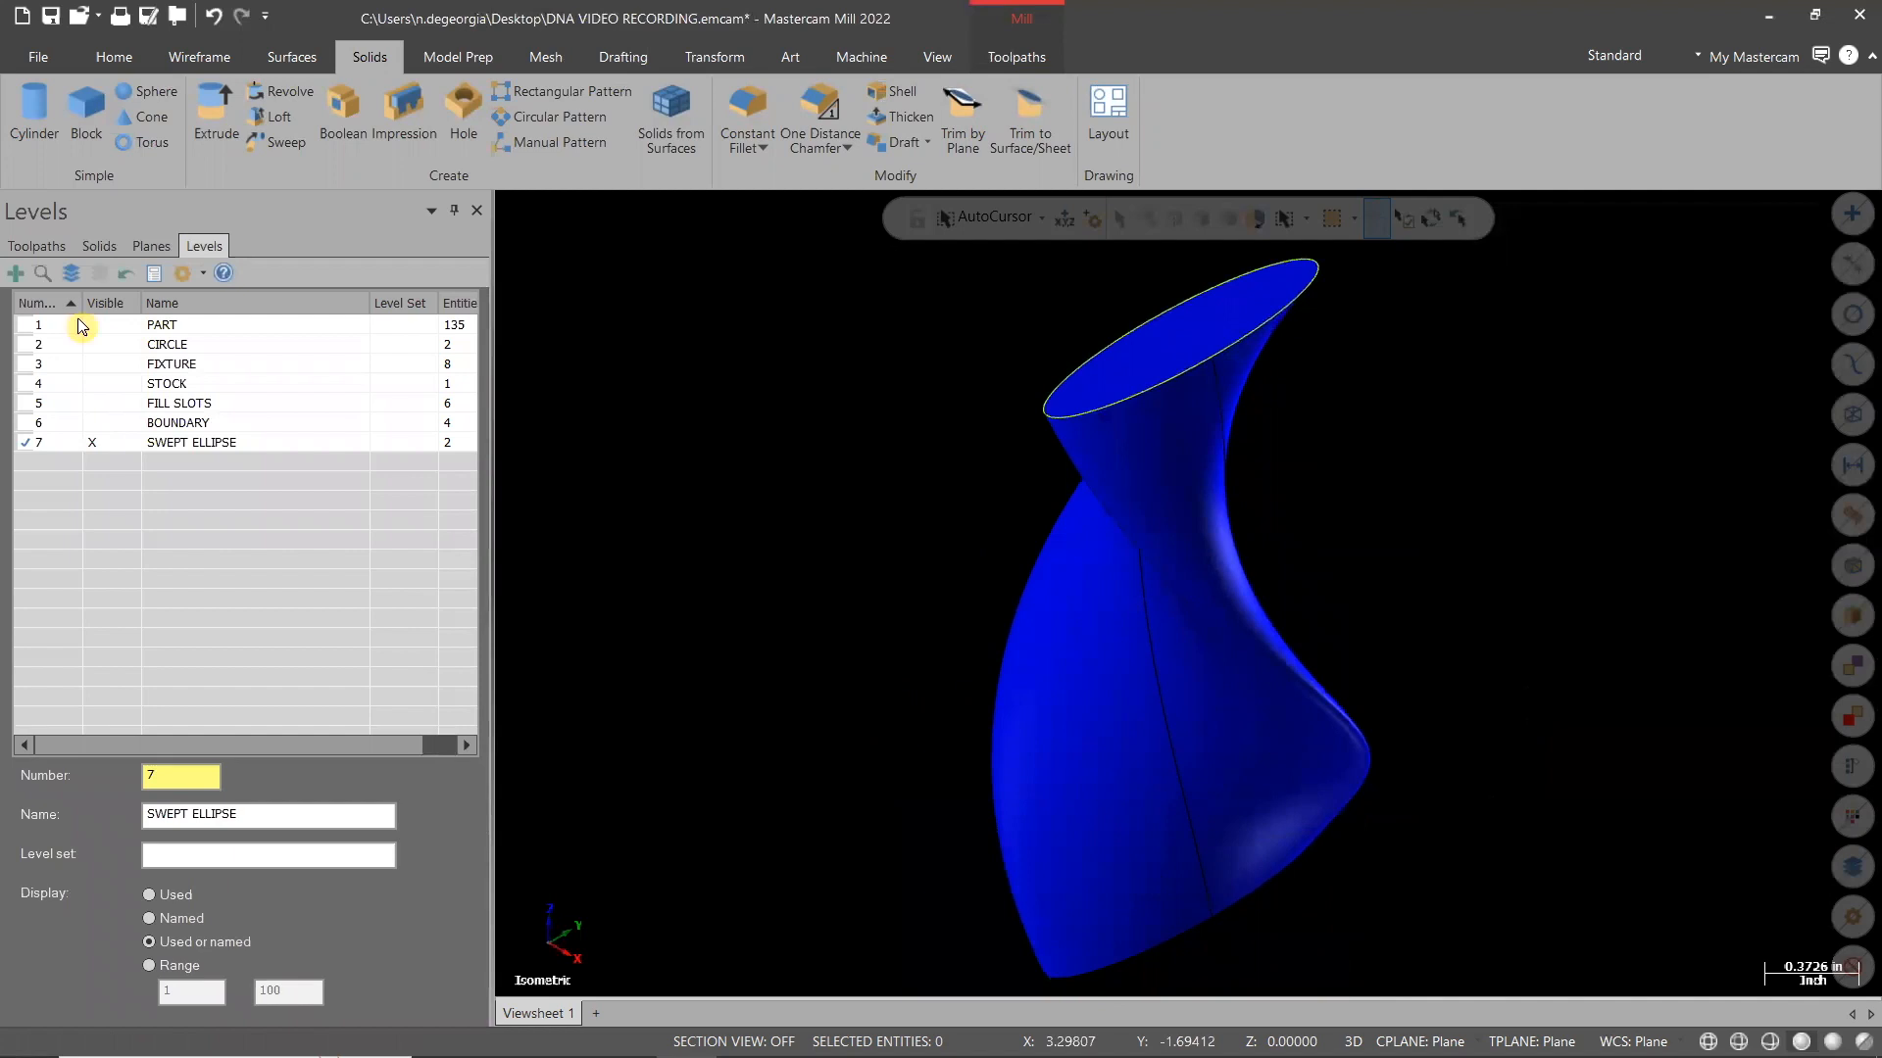
# Start a stock model operation in MULTI AXIS FINISH named RESULTS FROM B90. C180., with INITIAL STOCK as its initial shape
pyautogui.click(37, 246)
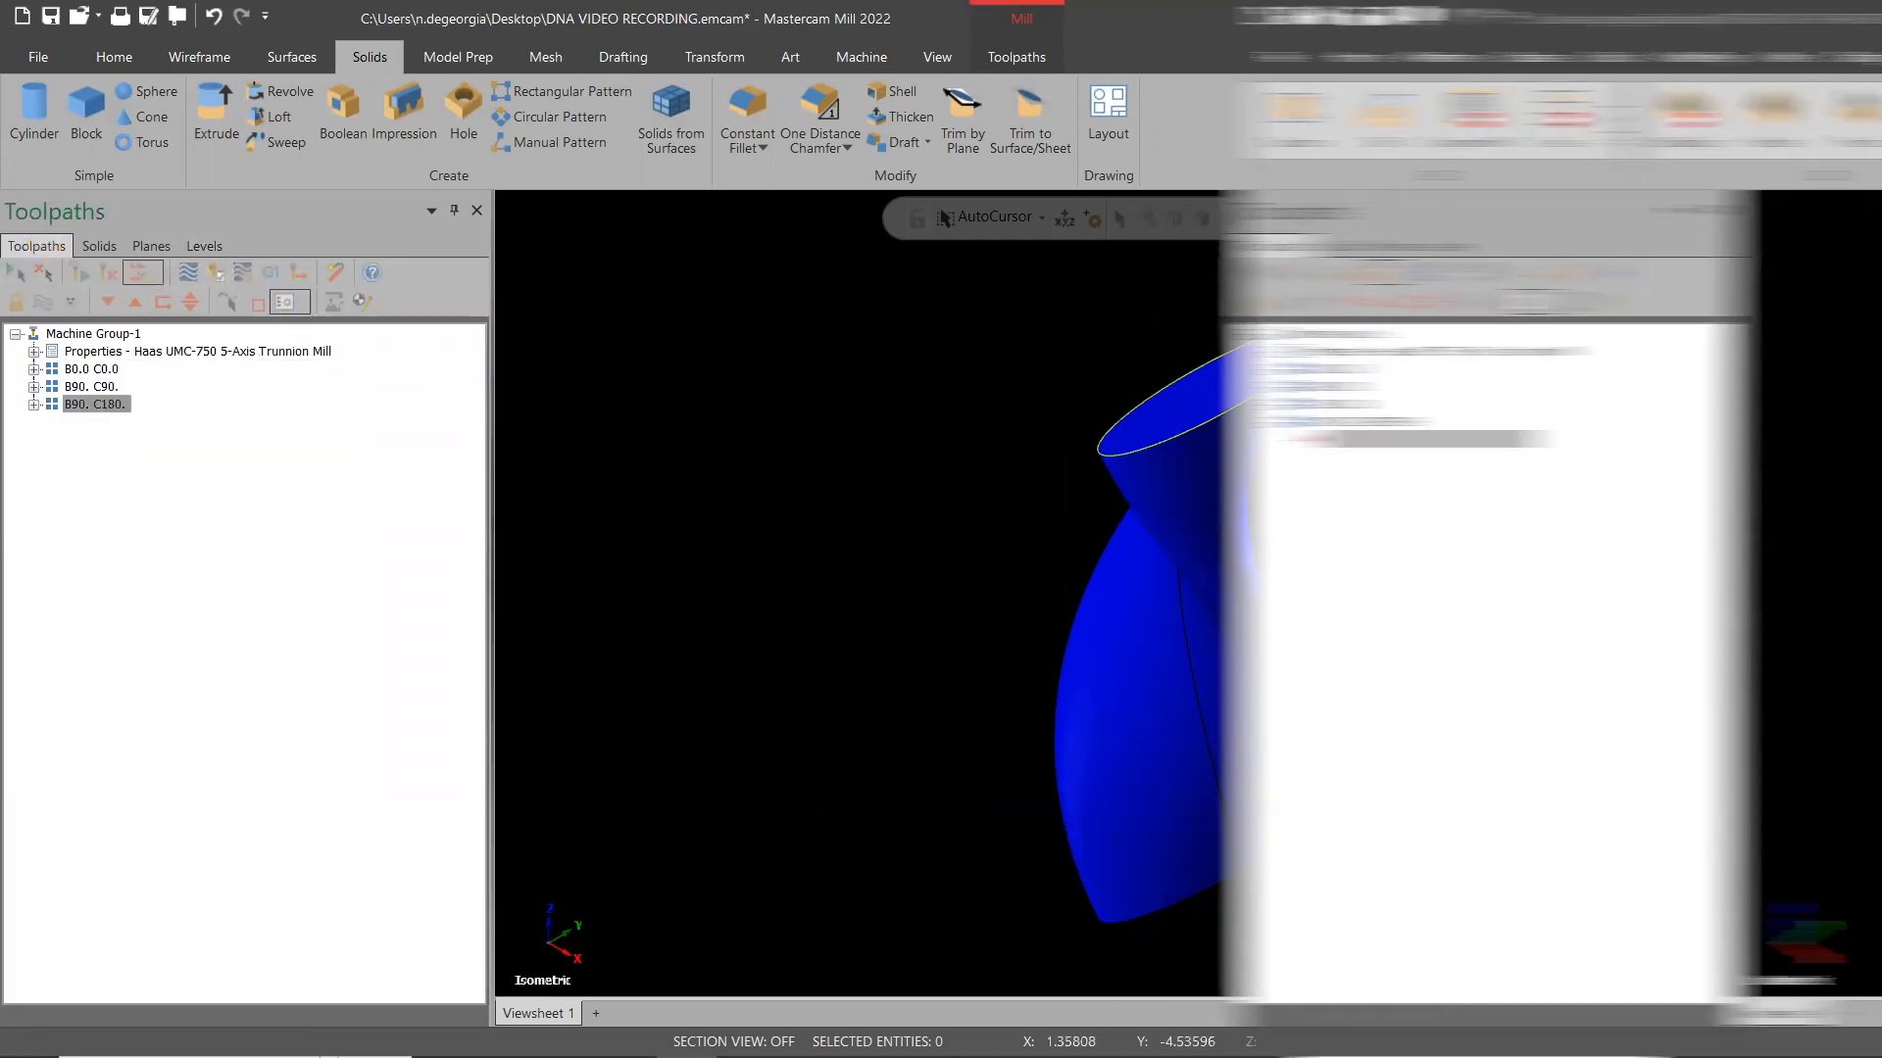
pyautogui.scroll(3, 1224, 756)
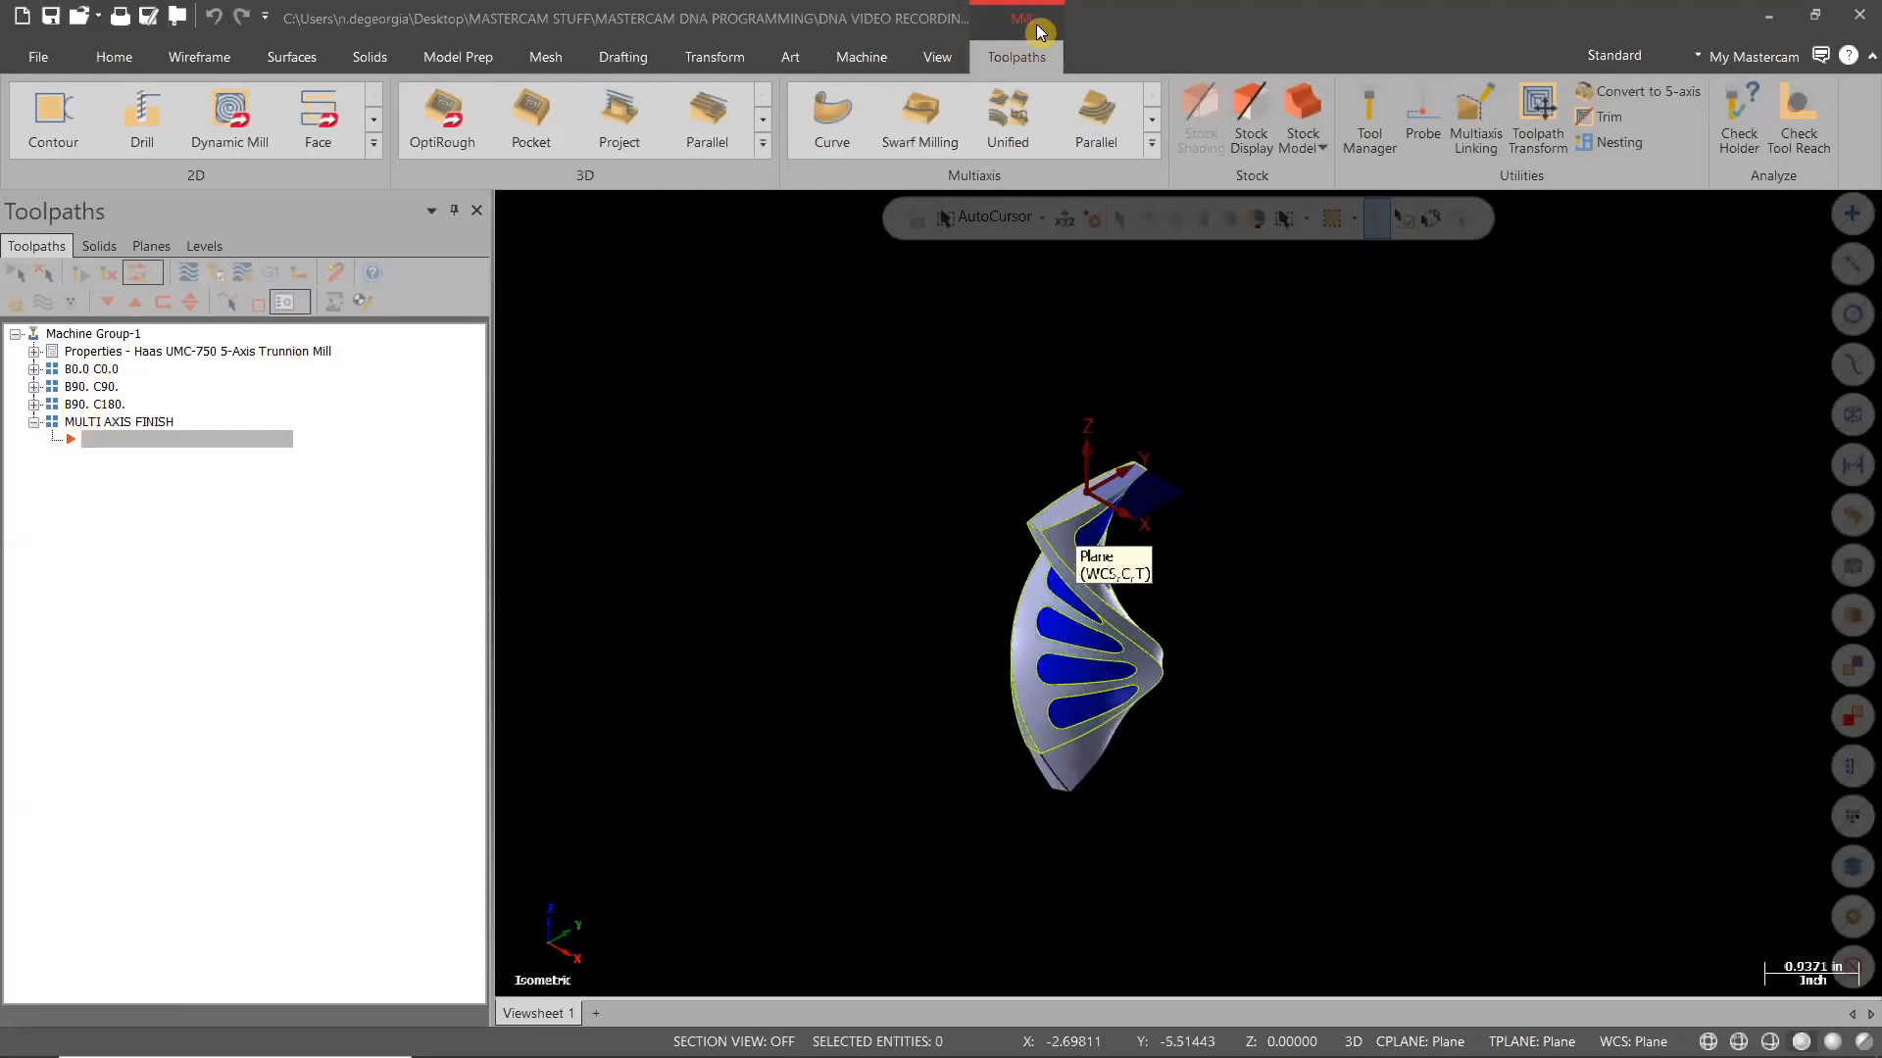
pyautogui.click(1304, 116)
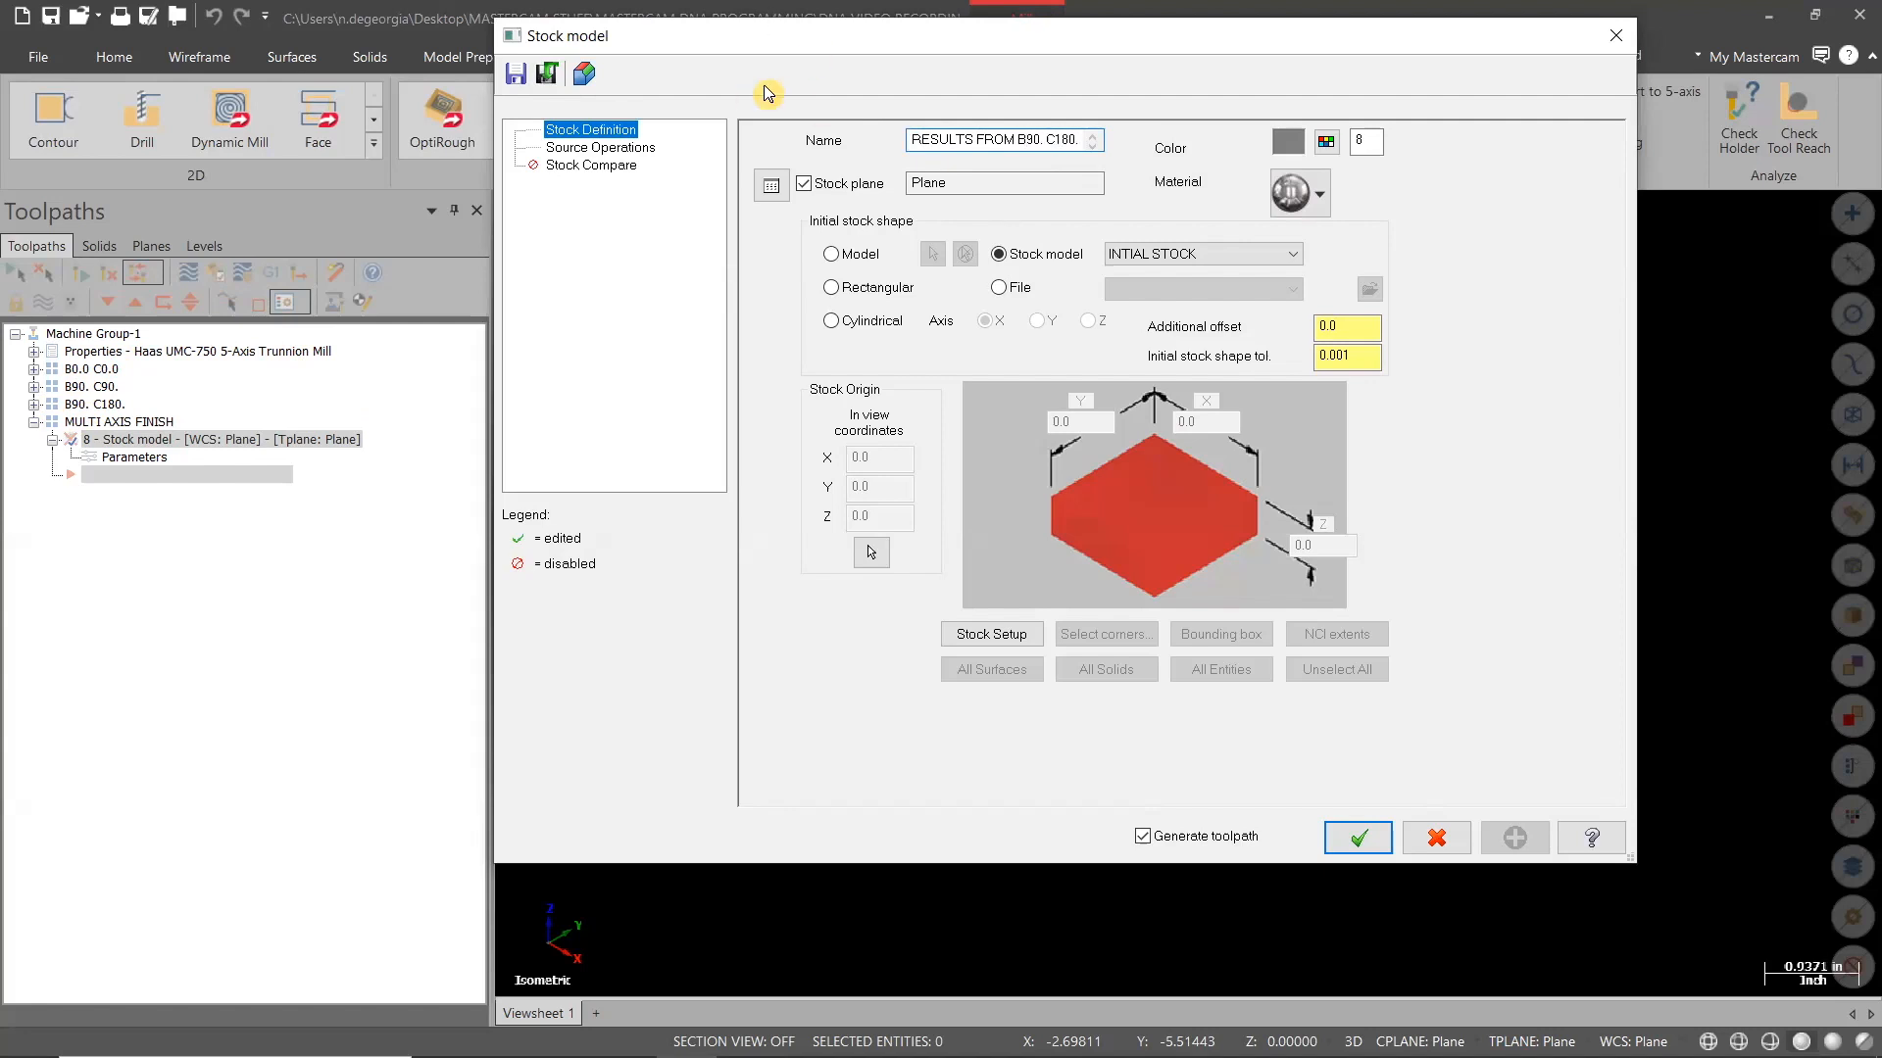
# Compute the stock model from the source operations in groups B0.0 C0.0, B90. C90. and B90. C180
pyautogui.click(596, 148)
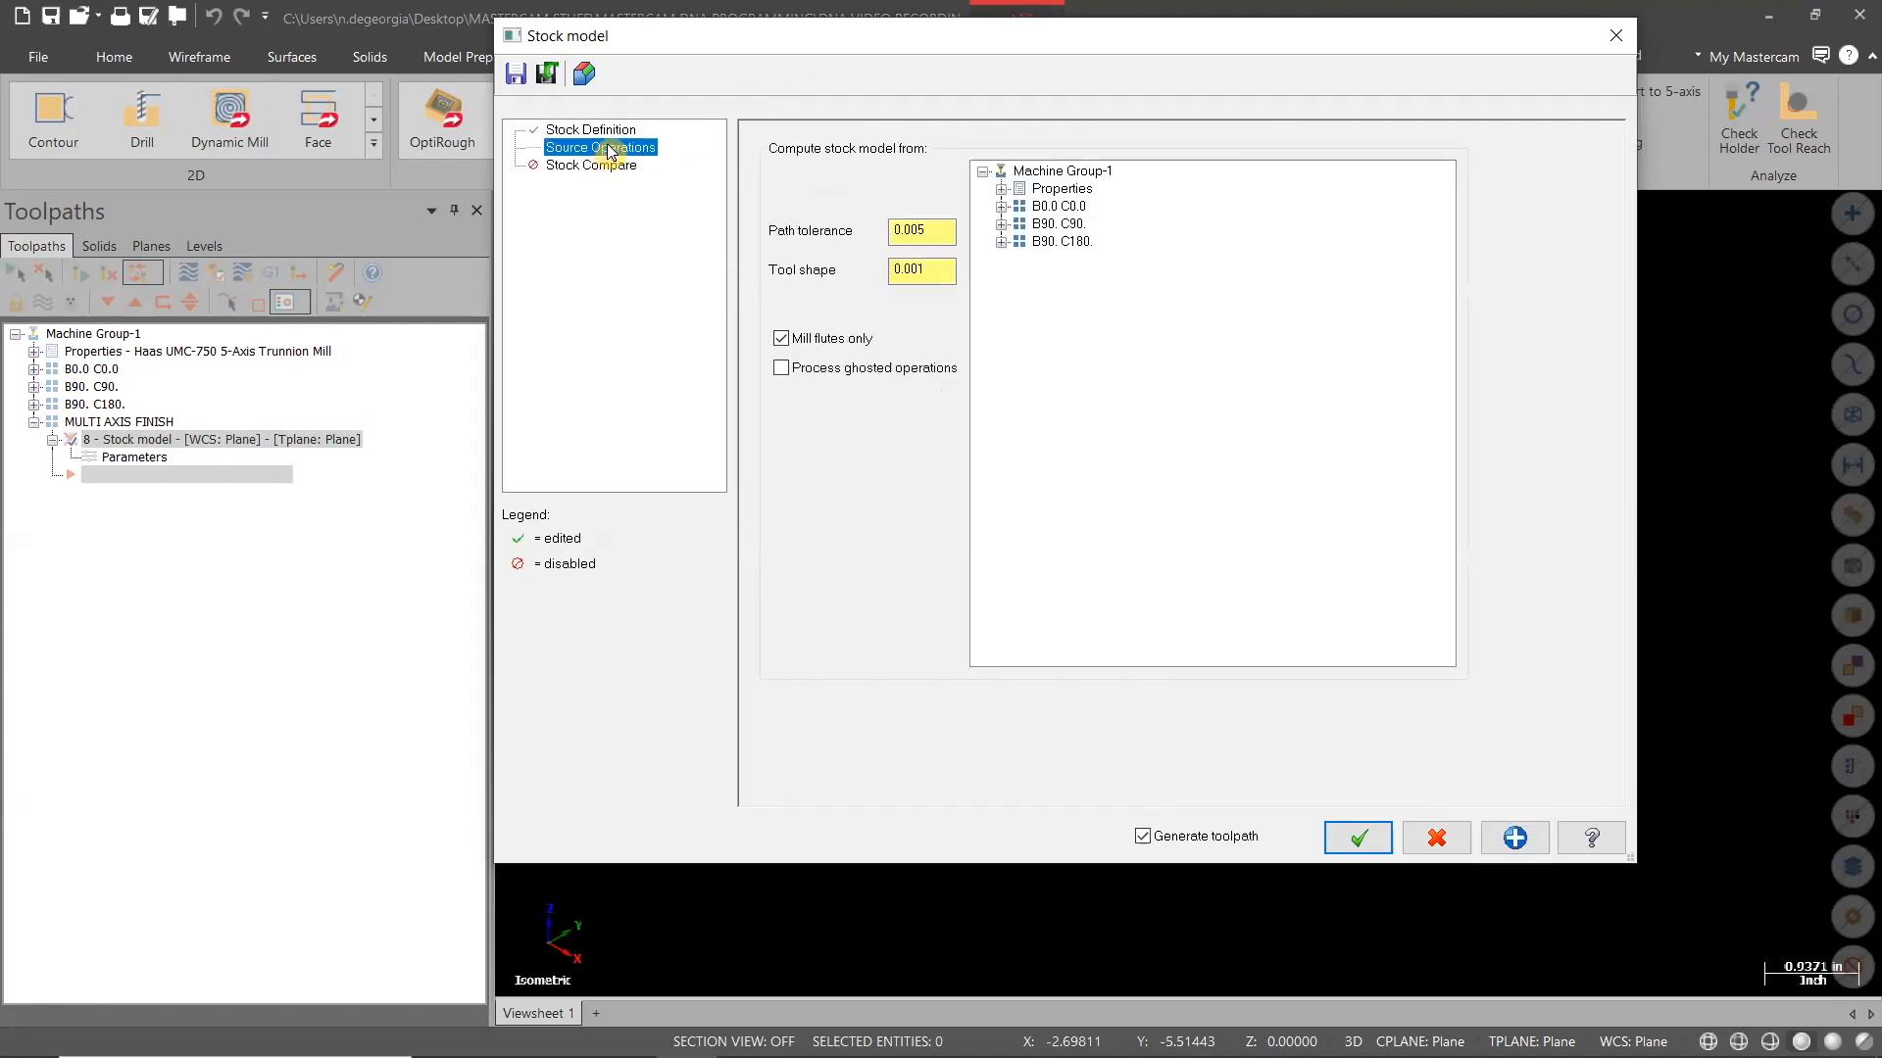
pyautogui.click(1002, 207)
pyautogui.click(1001, 400)
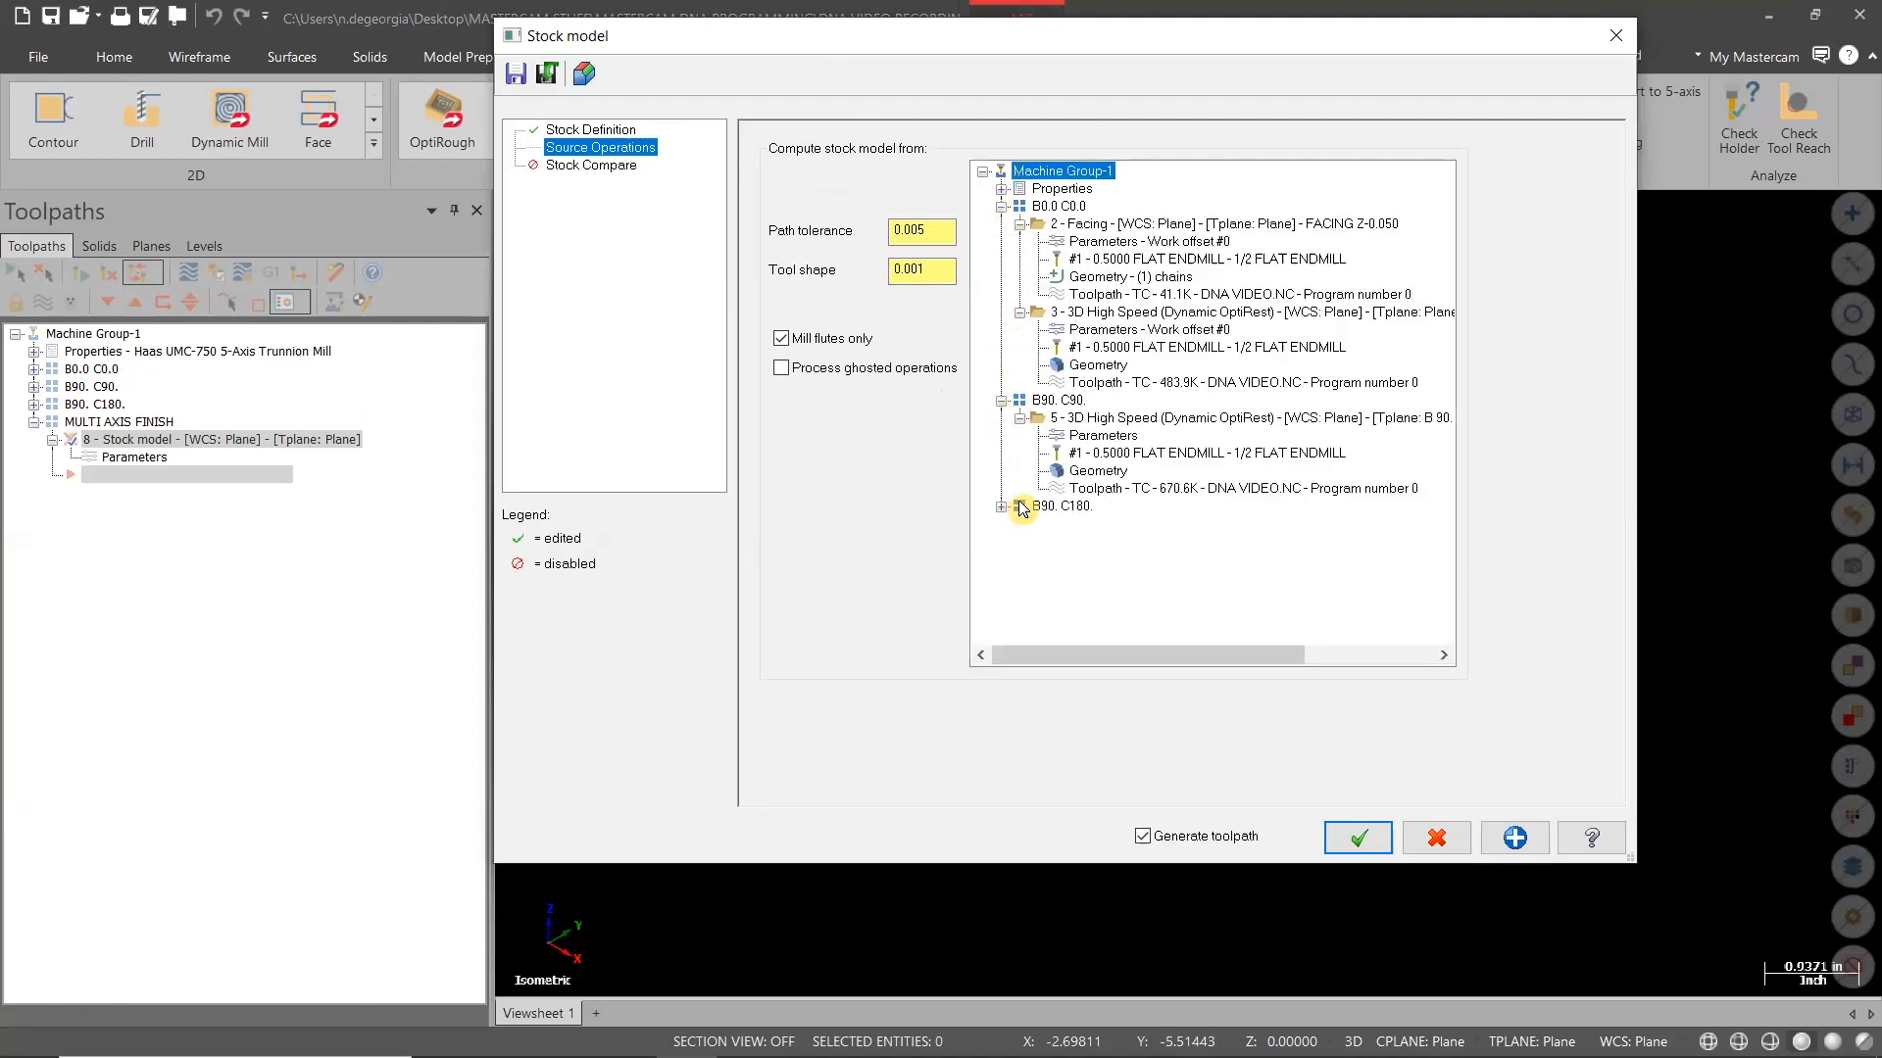
pyautogui.click(1001, 507)
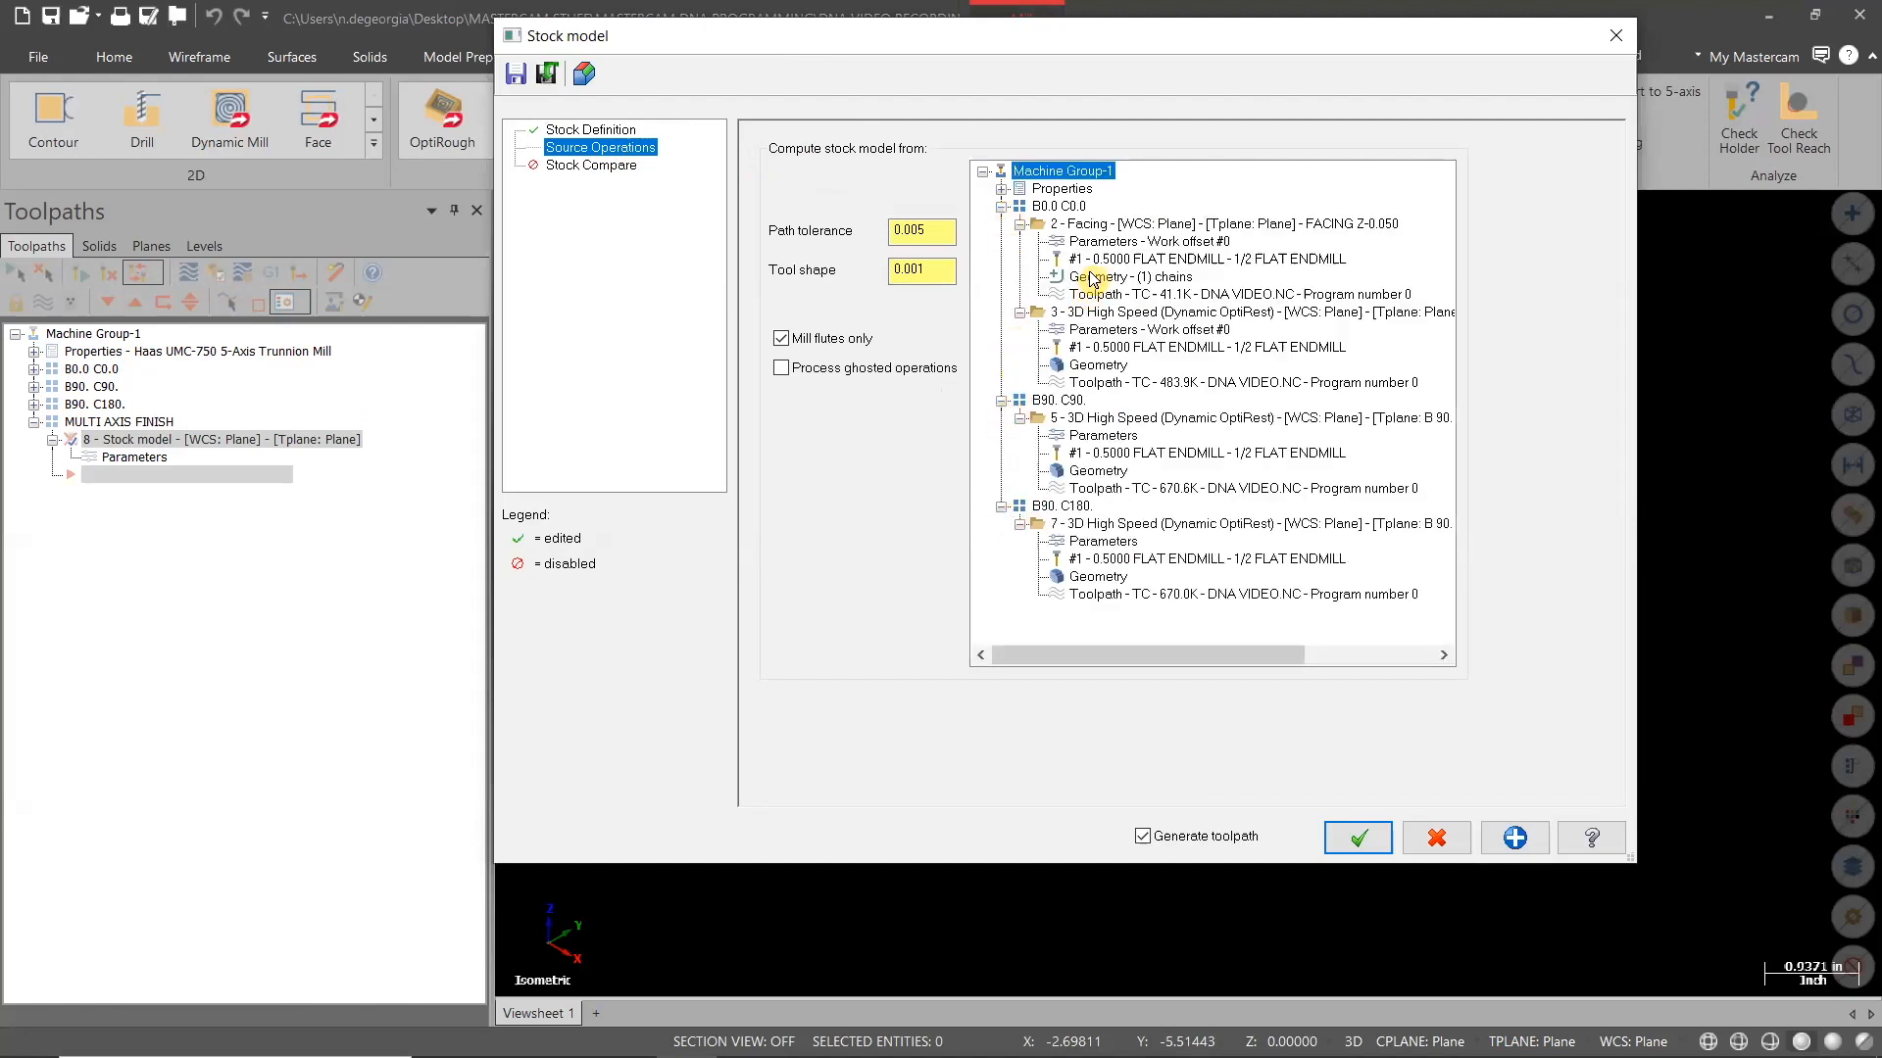
pyautogui.click(1078, 206)
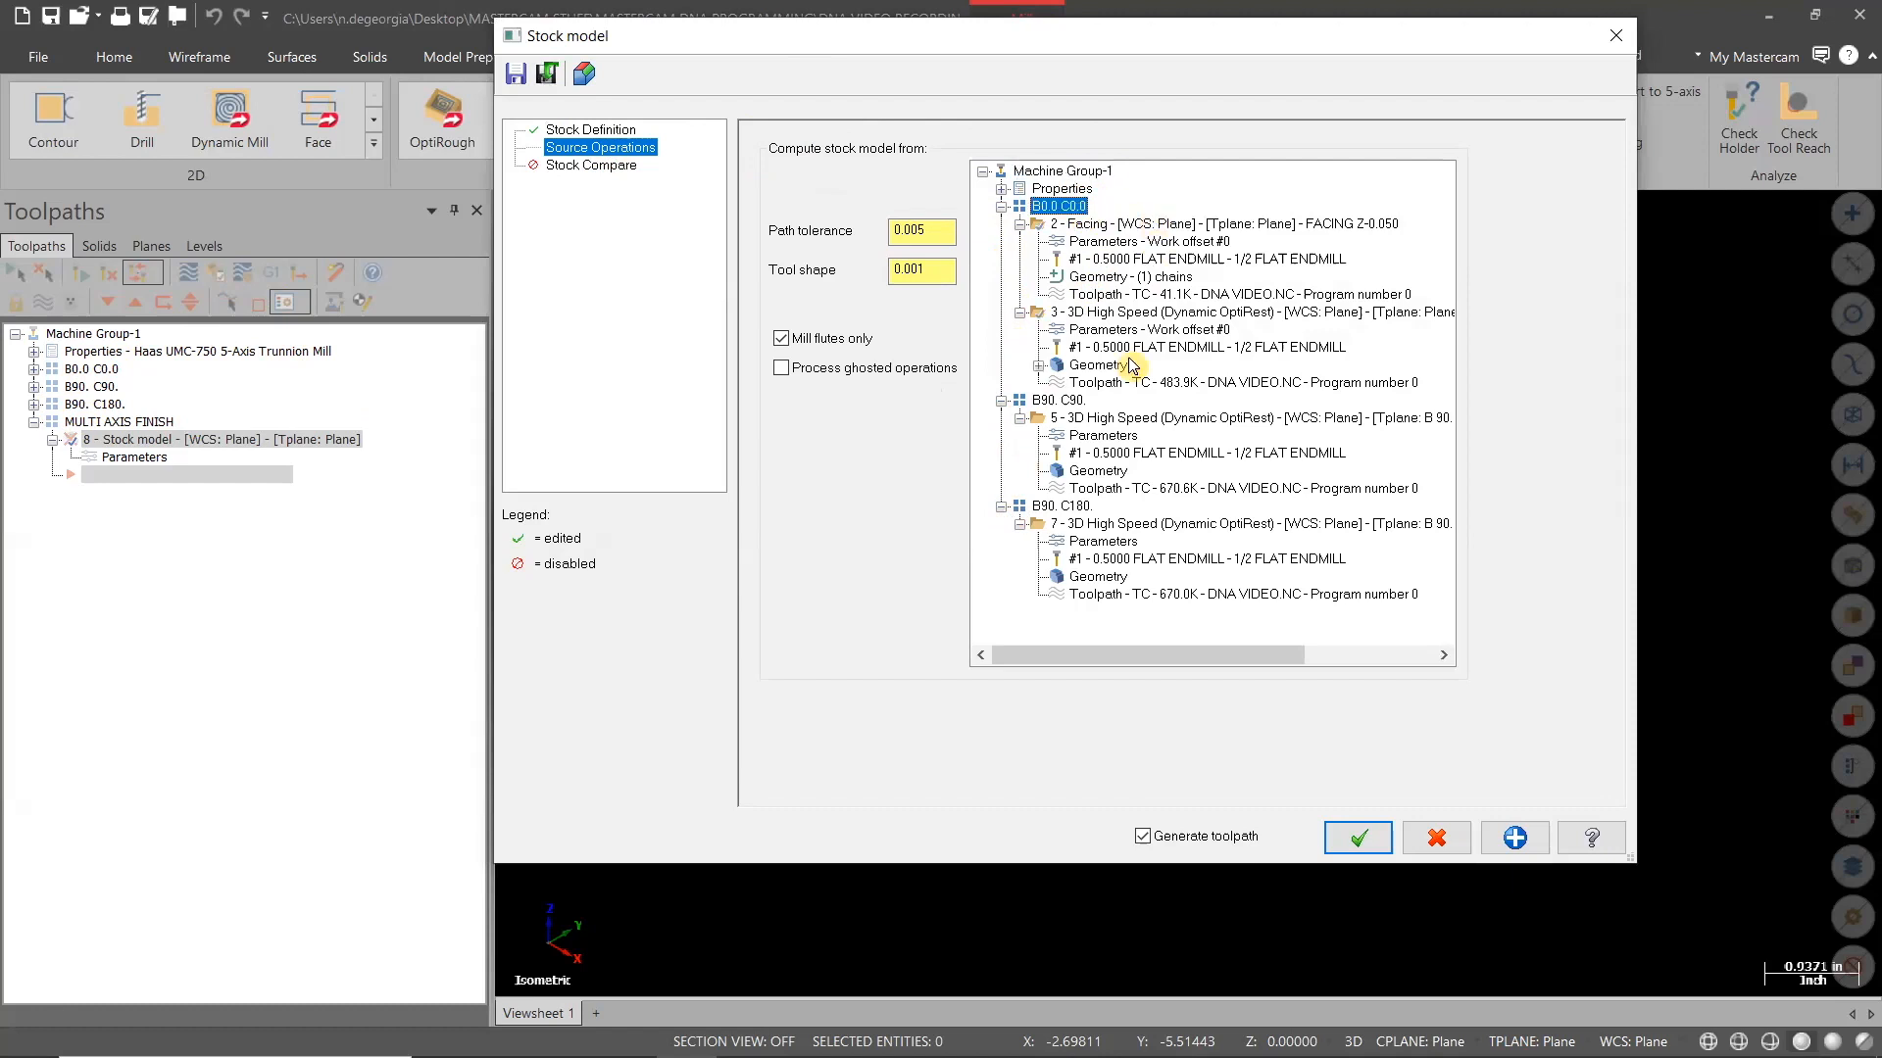
pyautogui.click(1054, 401)
pyautogui.click(1073, 507)
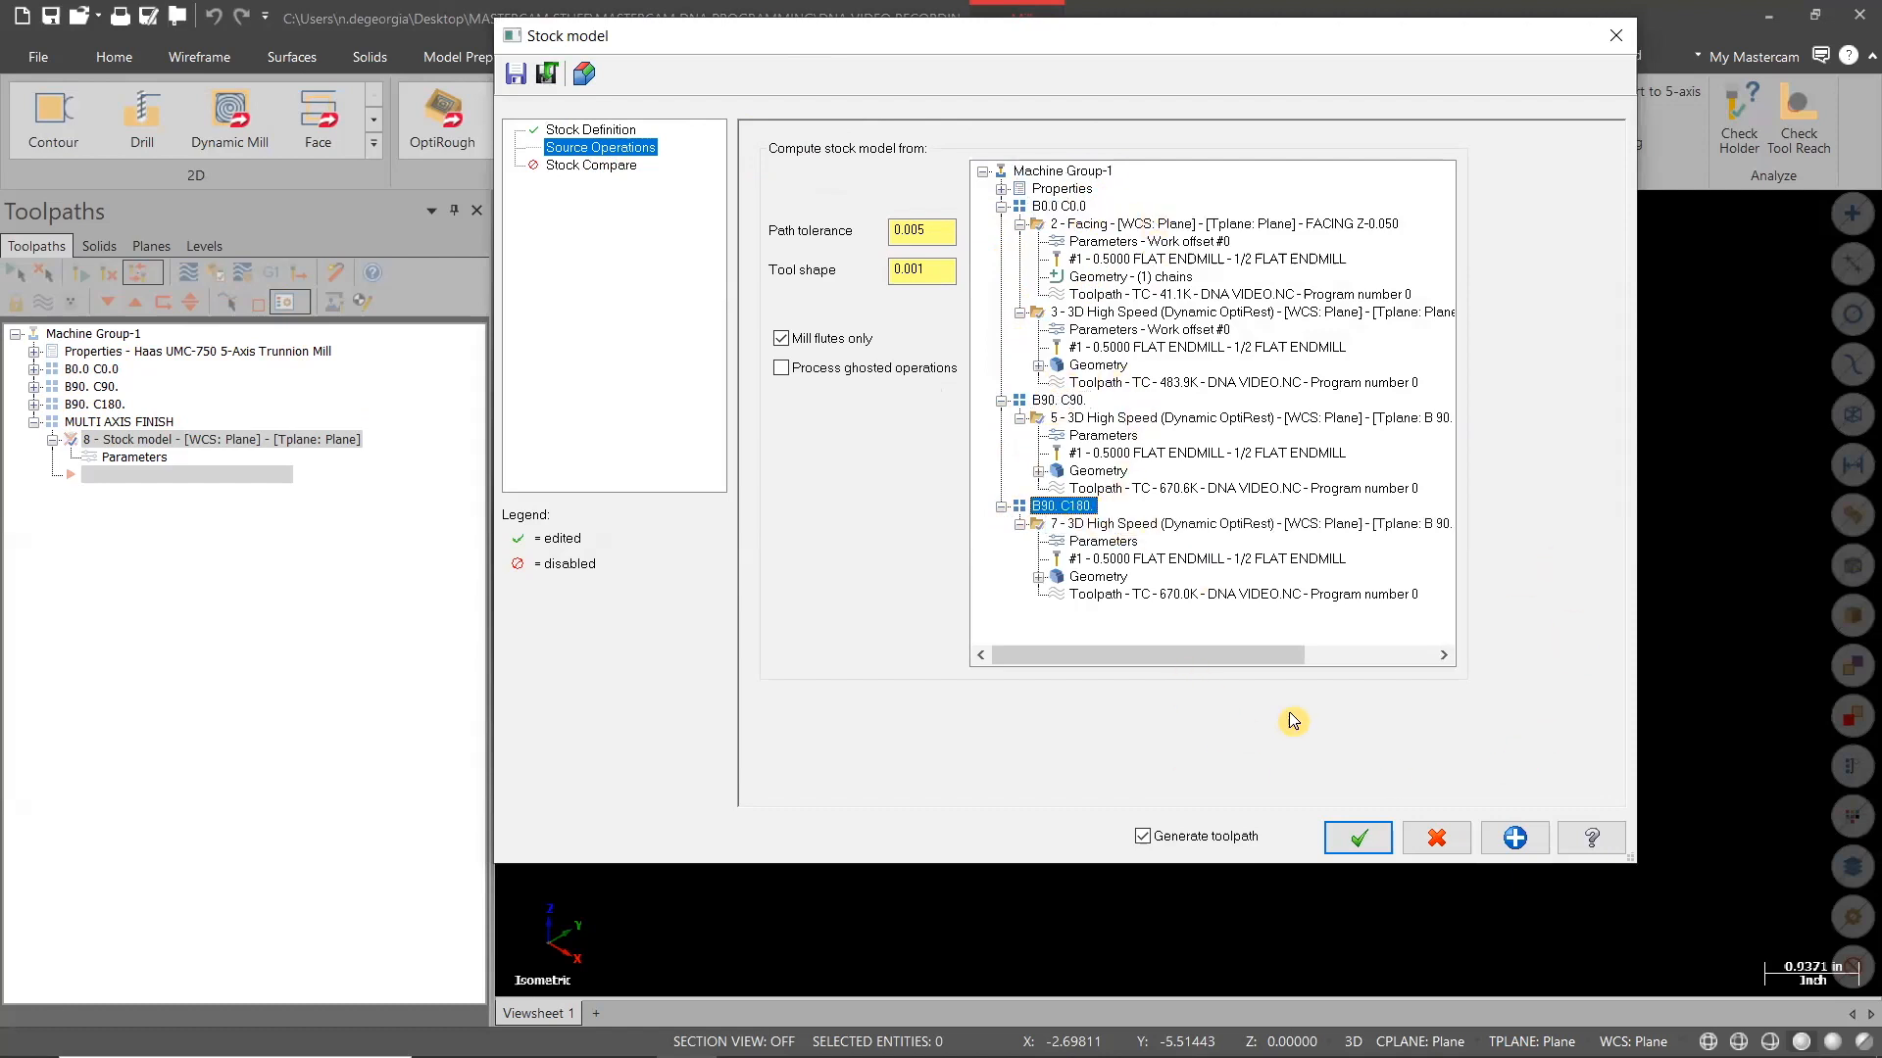
pyautogui.click(1357, 843)
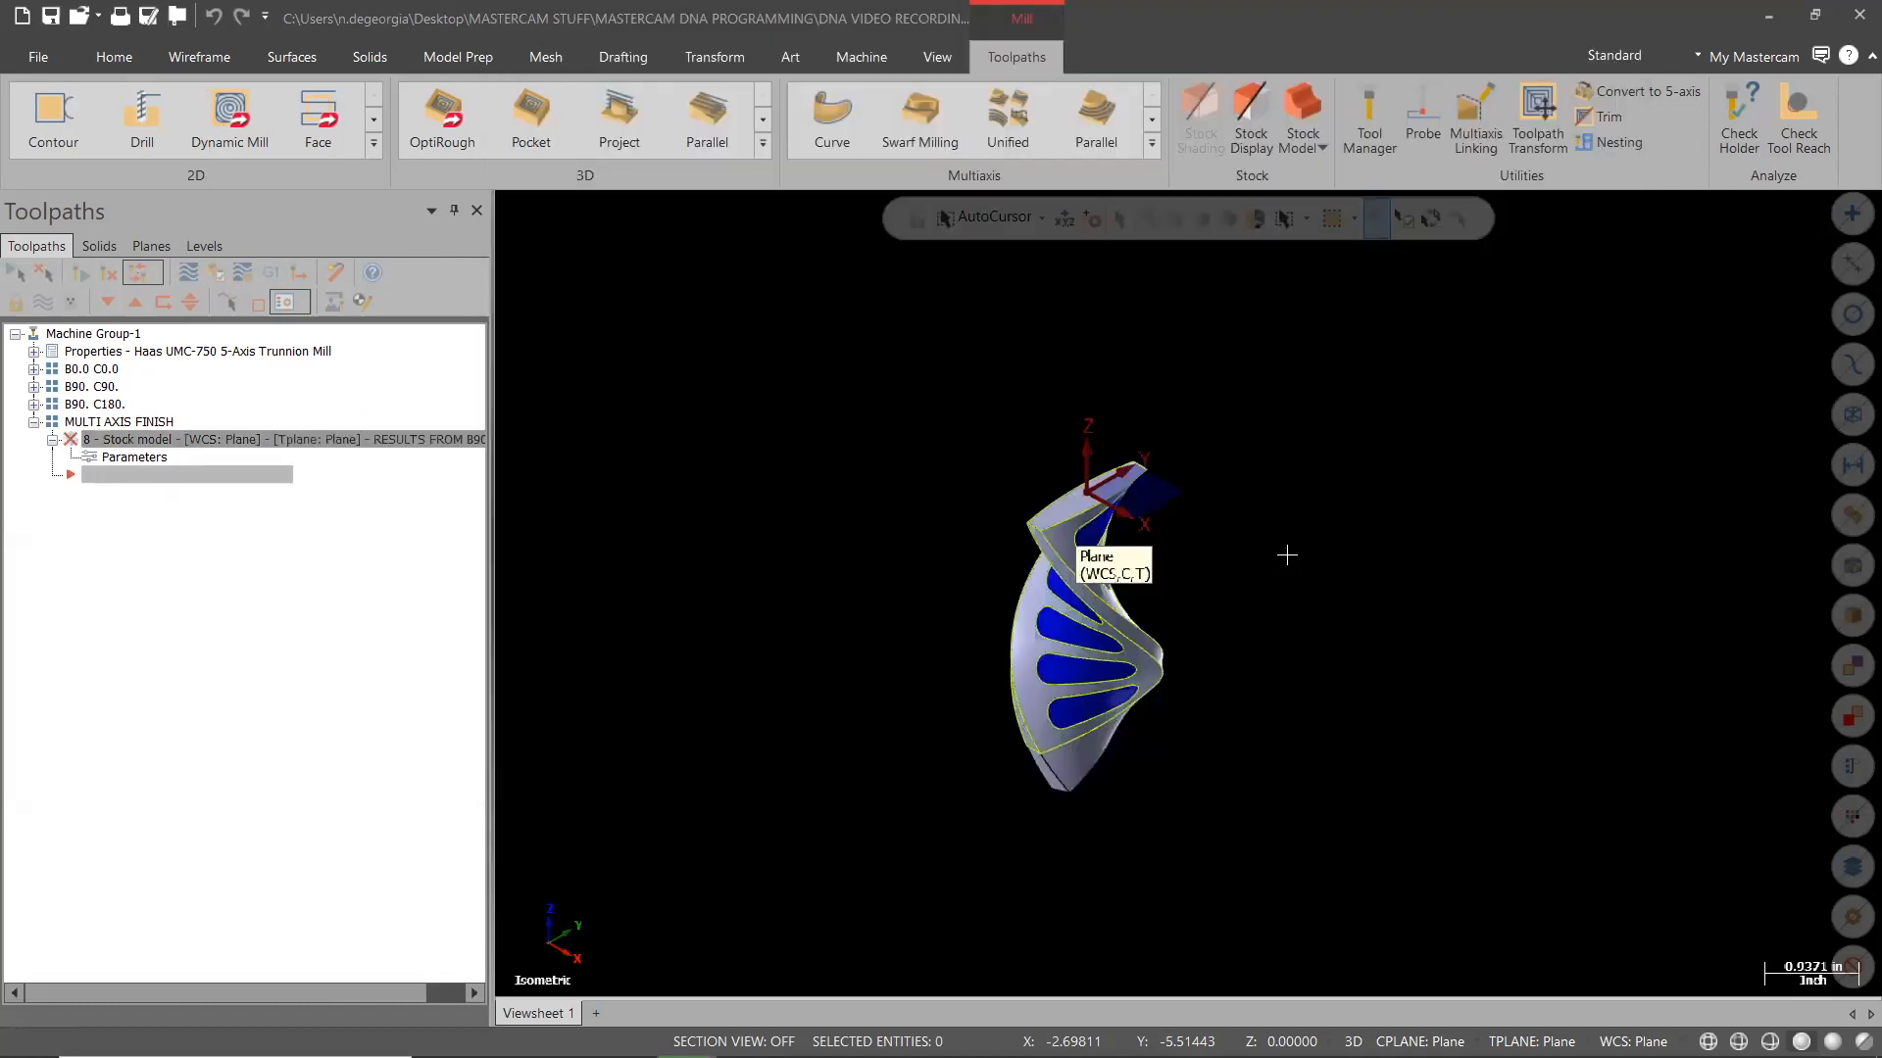
# Hide the PART and FILL SLOTS levels, display the computed stock model, and inspect it, ending in the isometric view
pyautogui.click(209, 246)
pyautogui.click(92, 324)
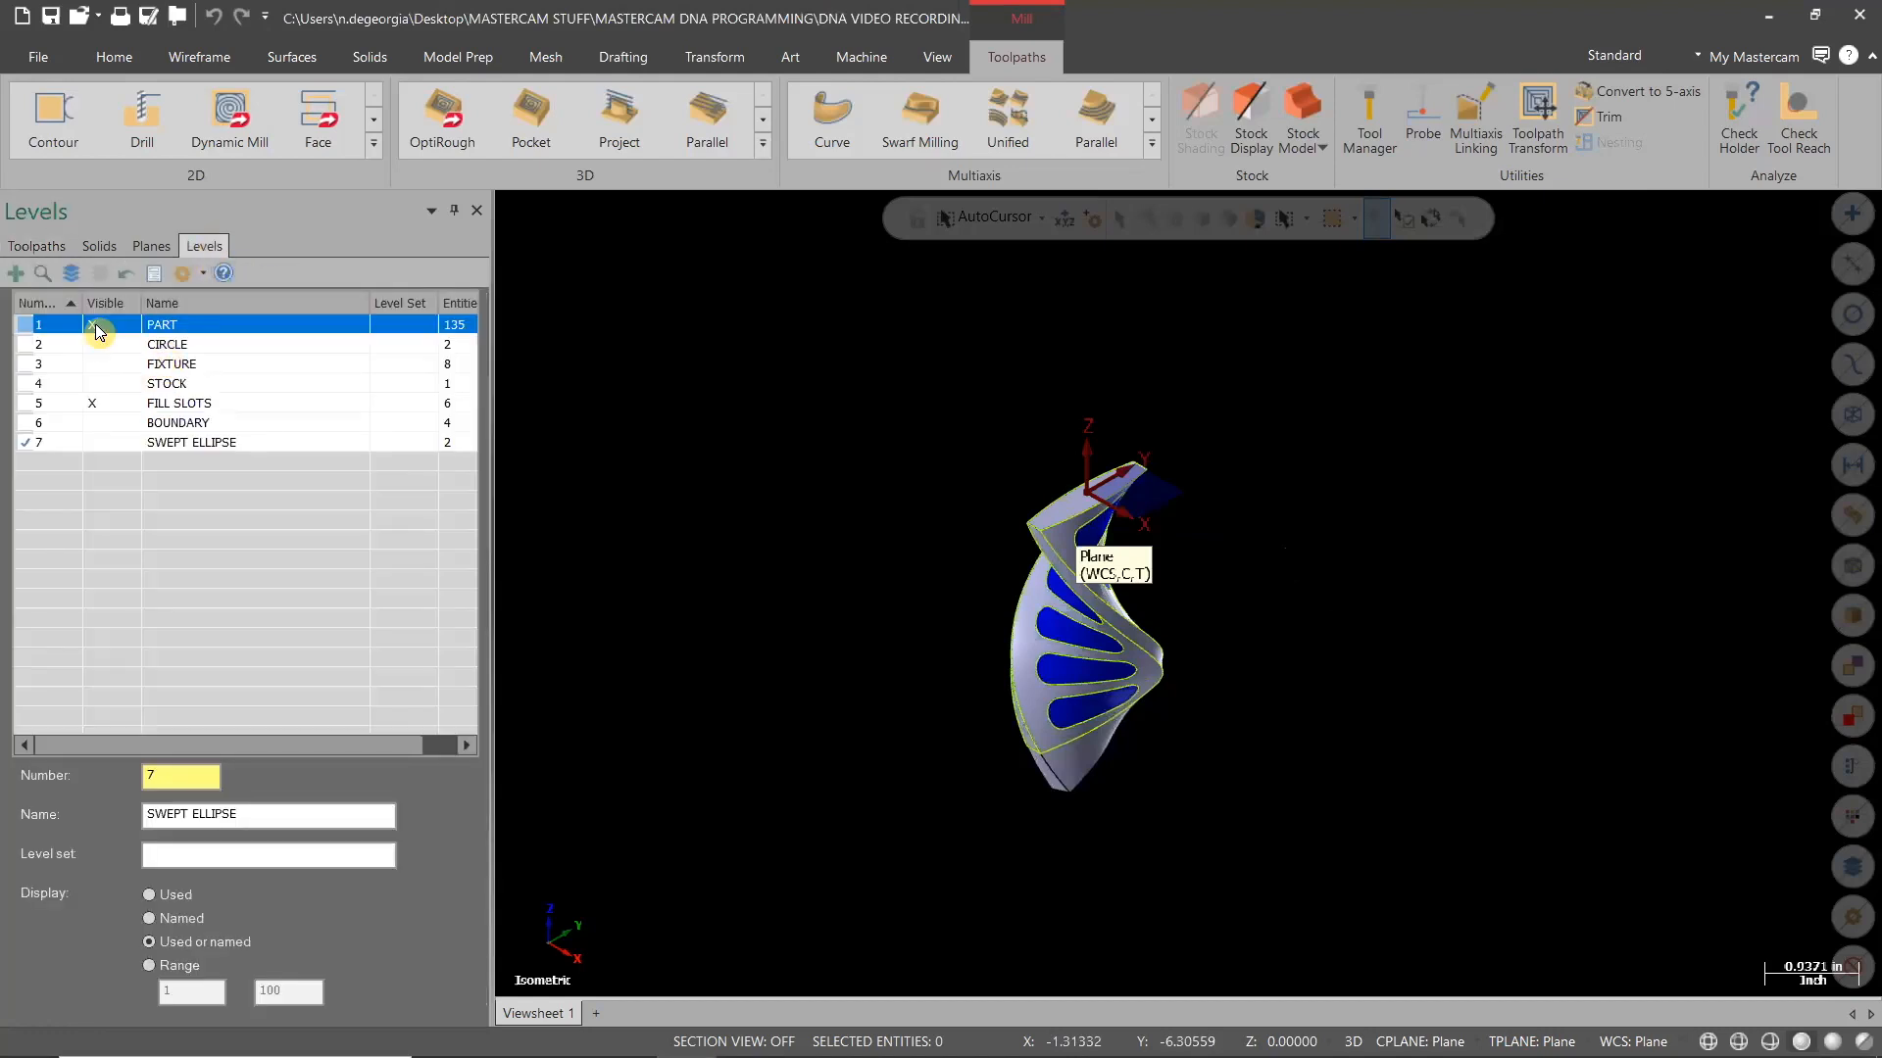
pyautogui.click(110, 404)
pyautogui.click(36, 246)
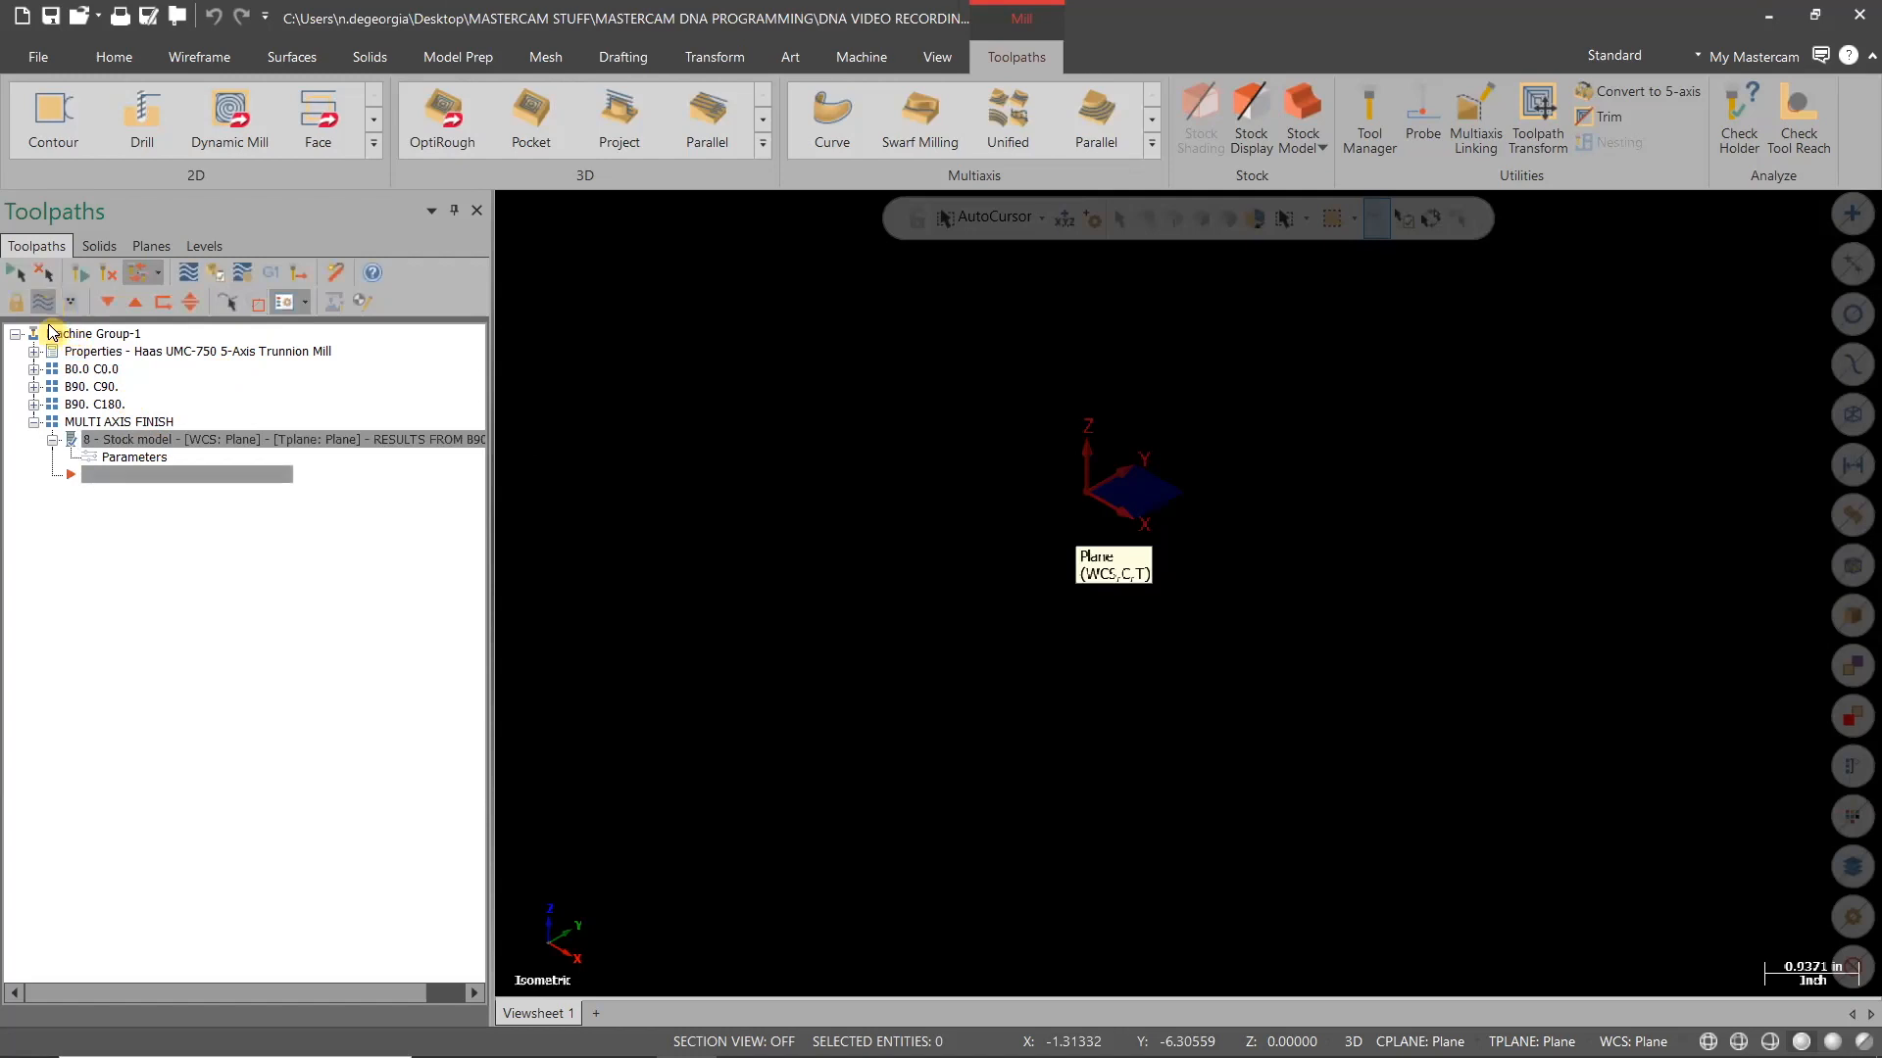
pyautogui.click(135, 449)
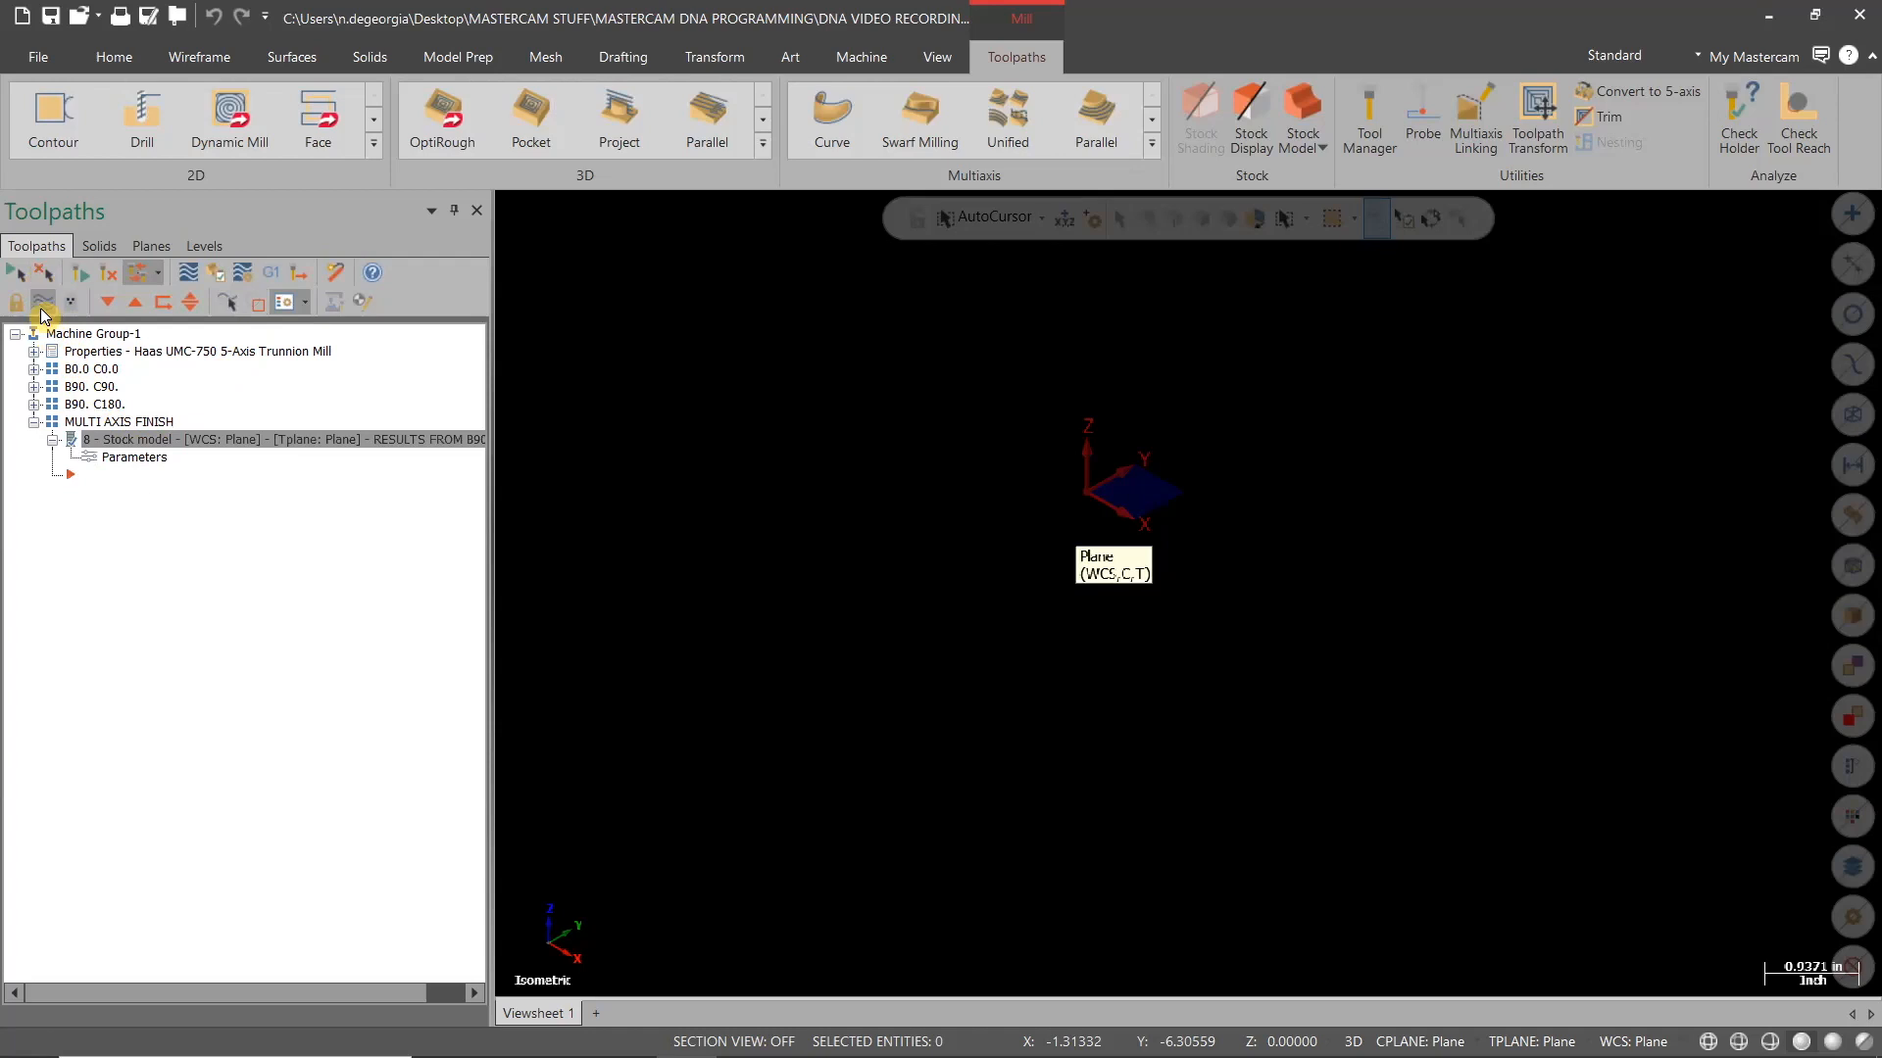
pyautogui.click(43, 306)
pyautogui.moveTo(1254, 696)
pyautogui.mouseDown(button='middle')
pyautogui.moveTo(1344, 608)
pyautogui.moveTo(1314, 596)
pyautogui.moveTo(974, 760)
pyautogui.mouseUp(button='middle')
pyautogui.rightClick(1412, 498)
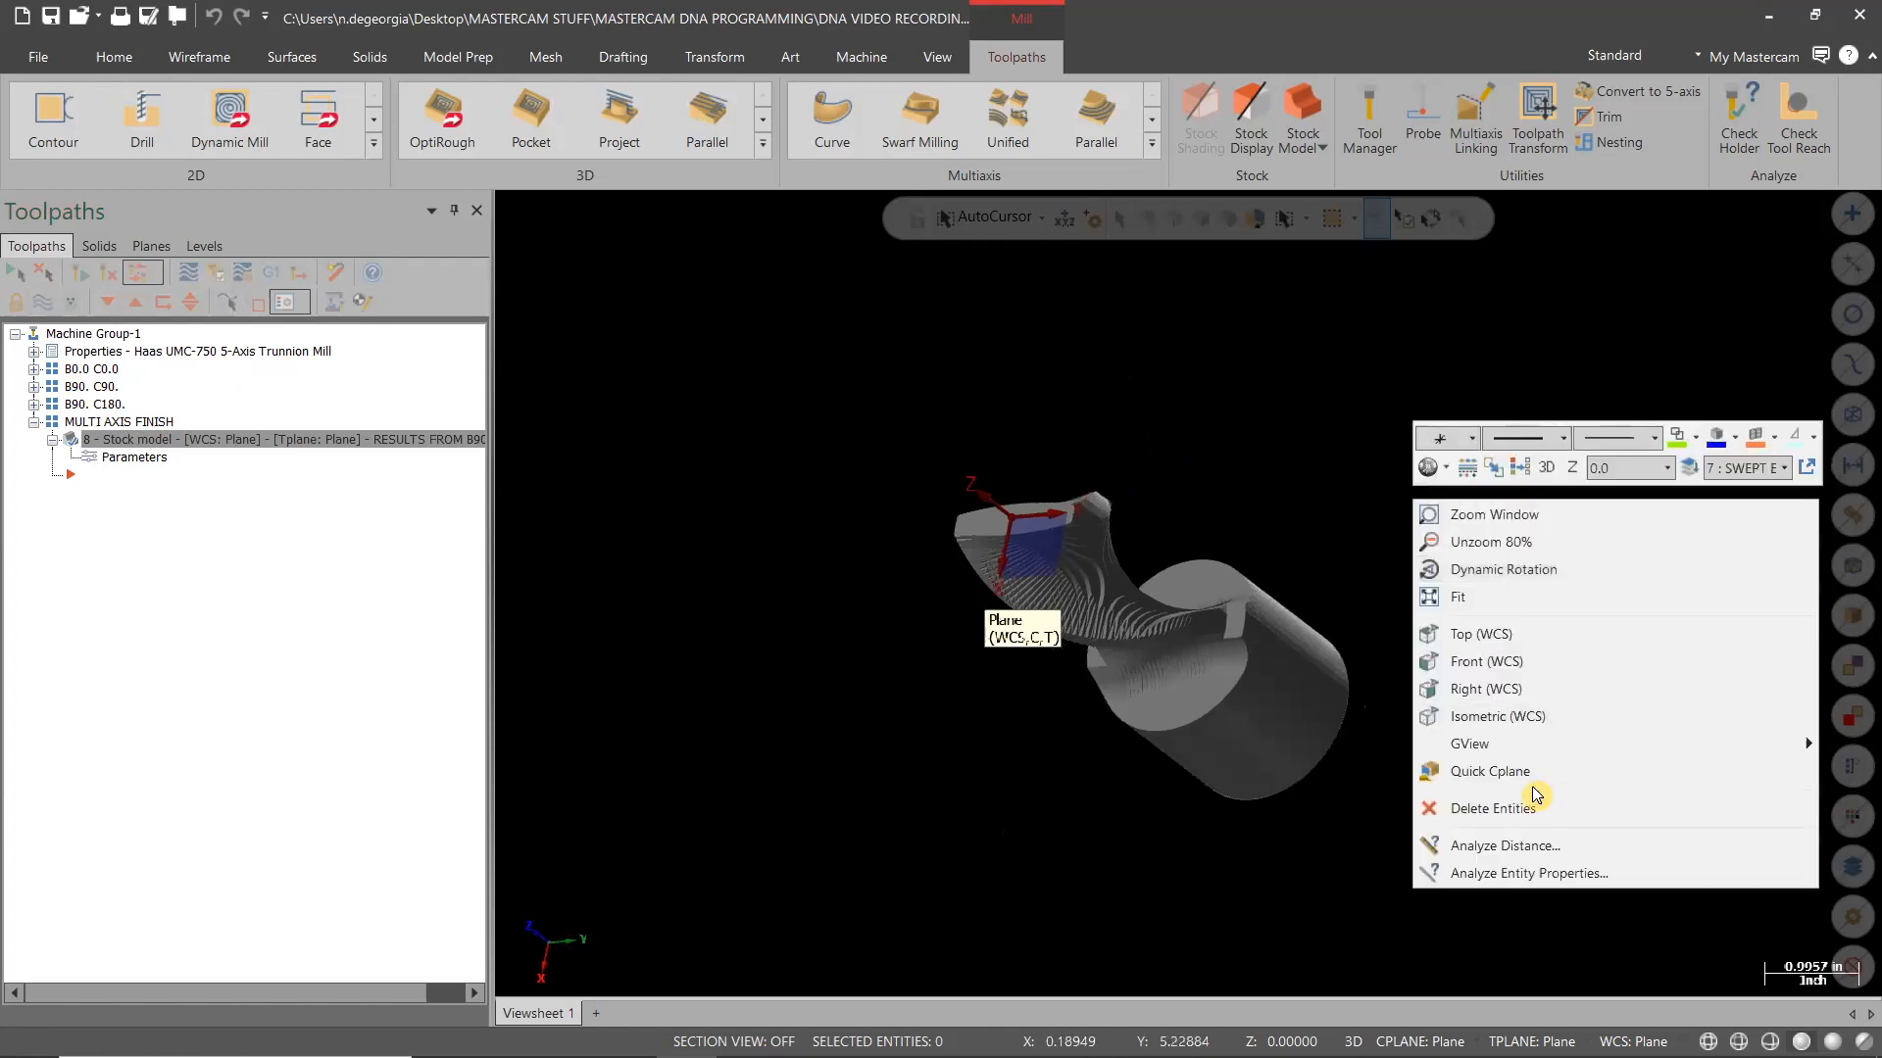
pyautogui.click(1558, 714)
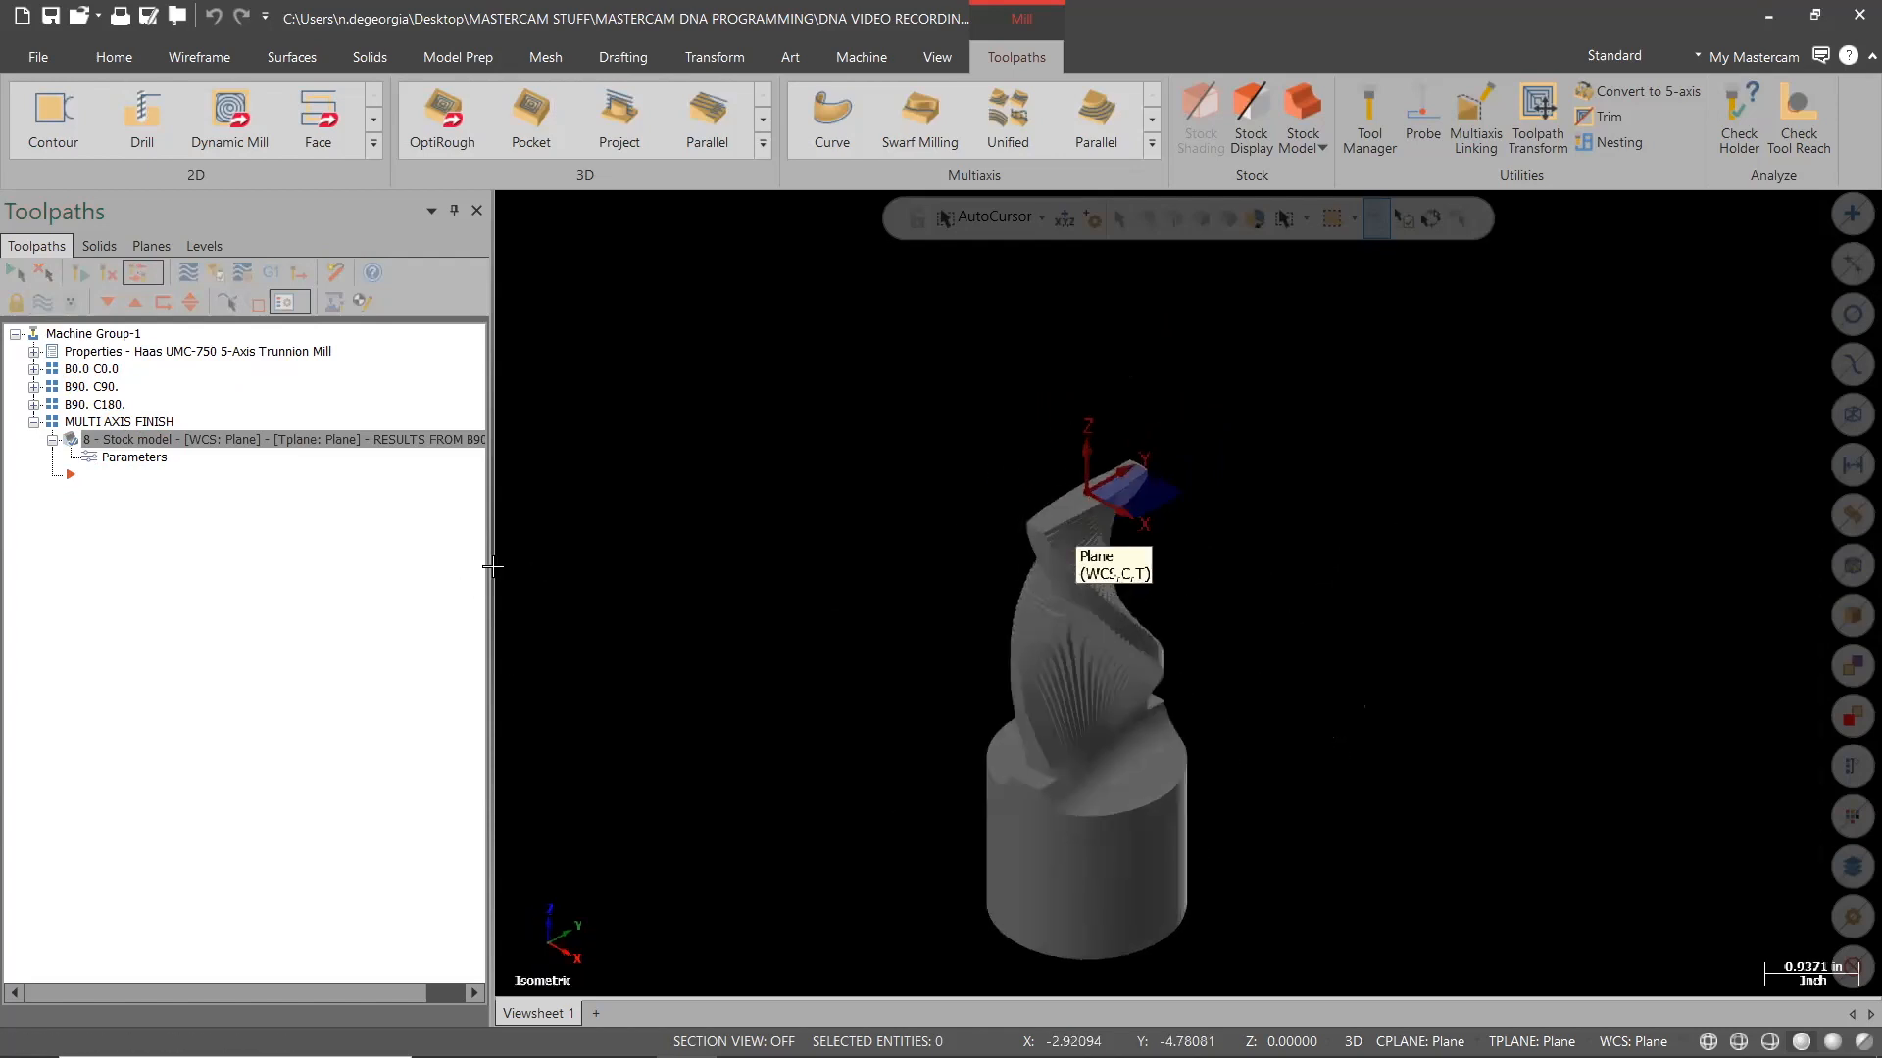
# Hide the stock model and make the PART and FILL SLOTS levels visible again
pyautogui.click(43, 308)
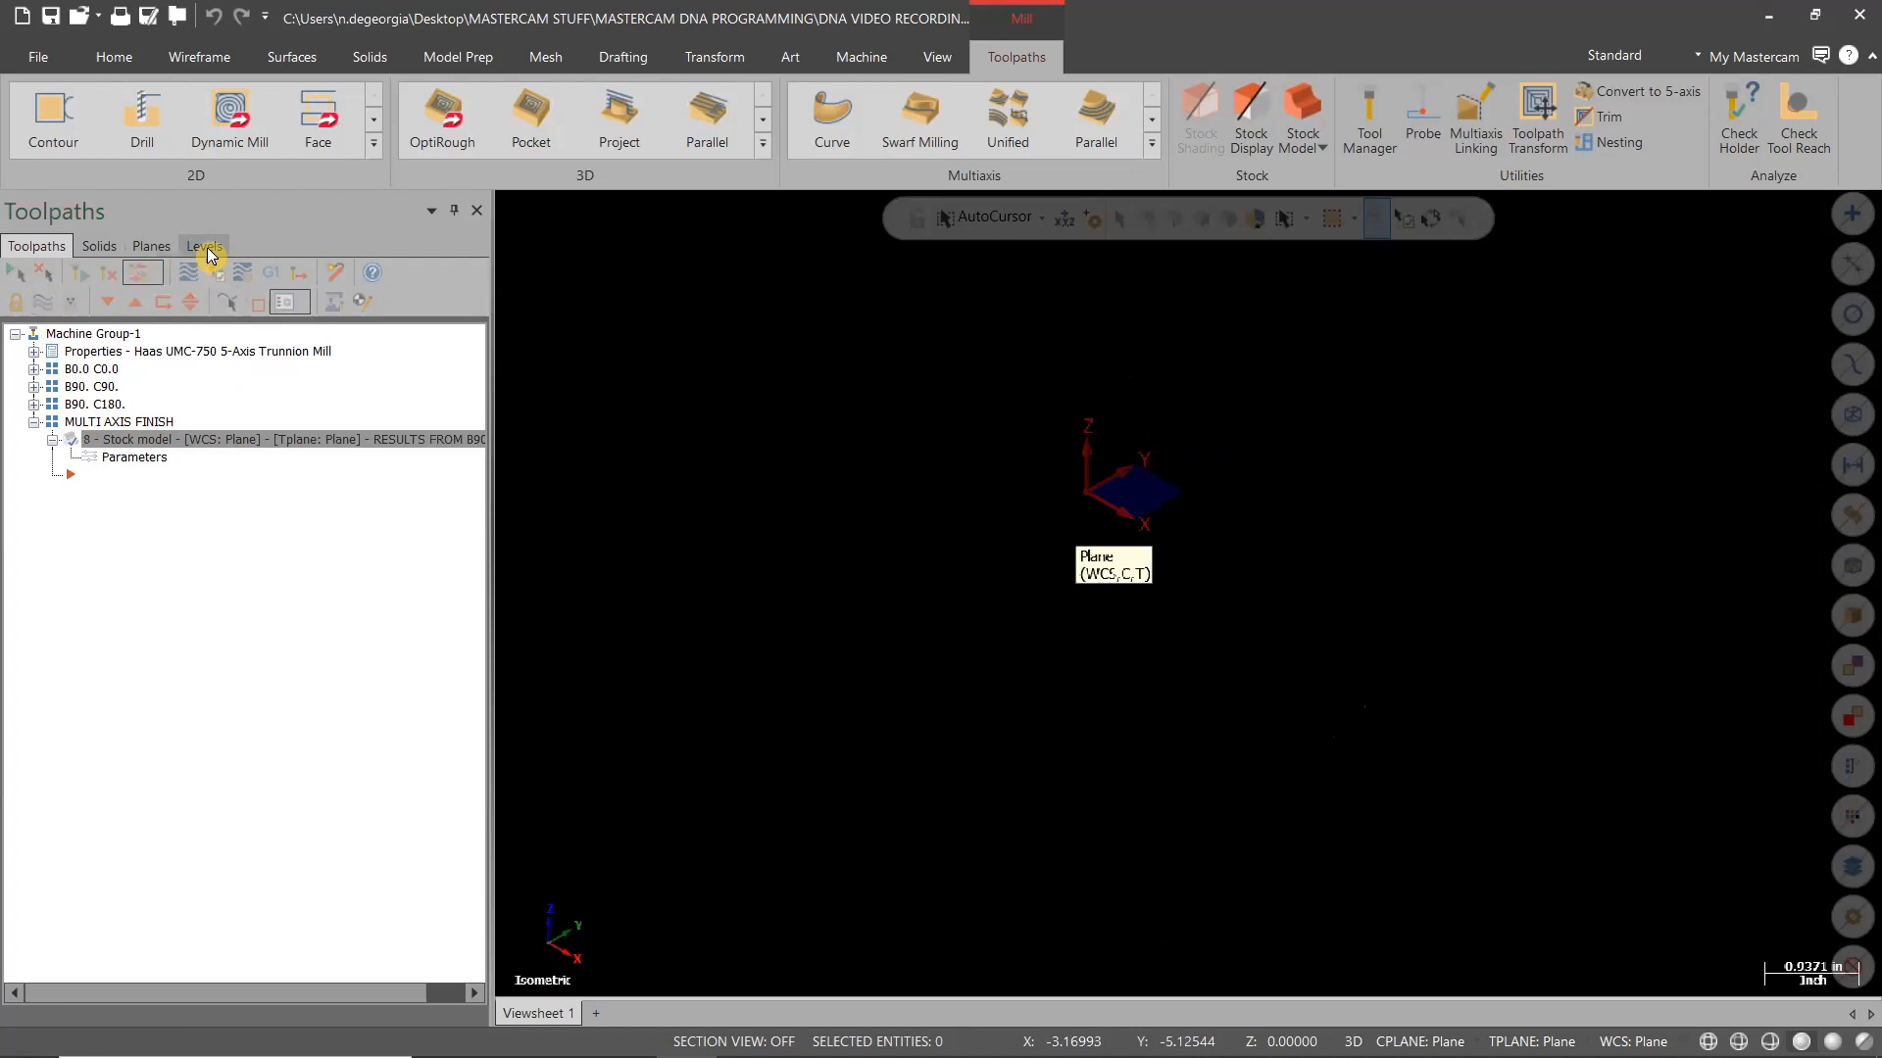
pyautogui.click(204, 246)
pyautogui.click(102, 326)
pyautogui.click(125, 405)
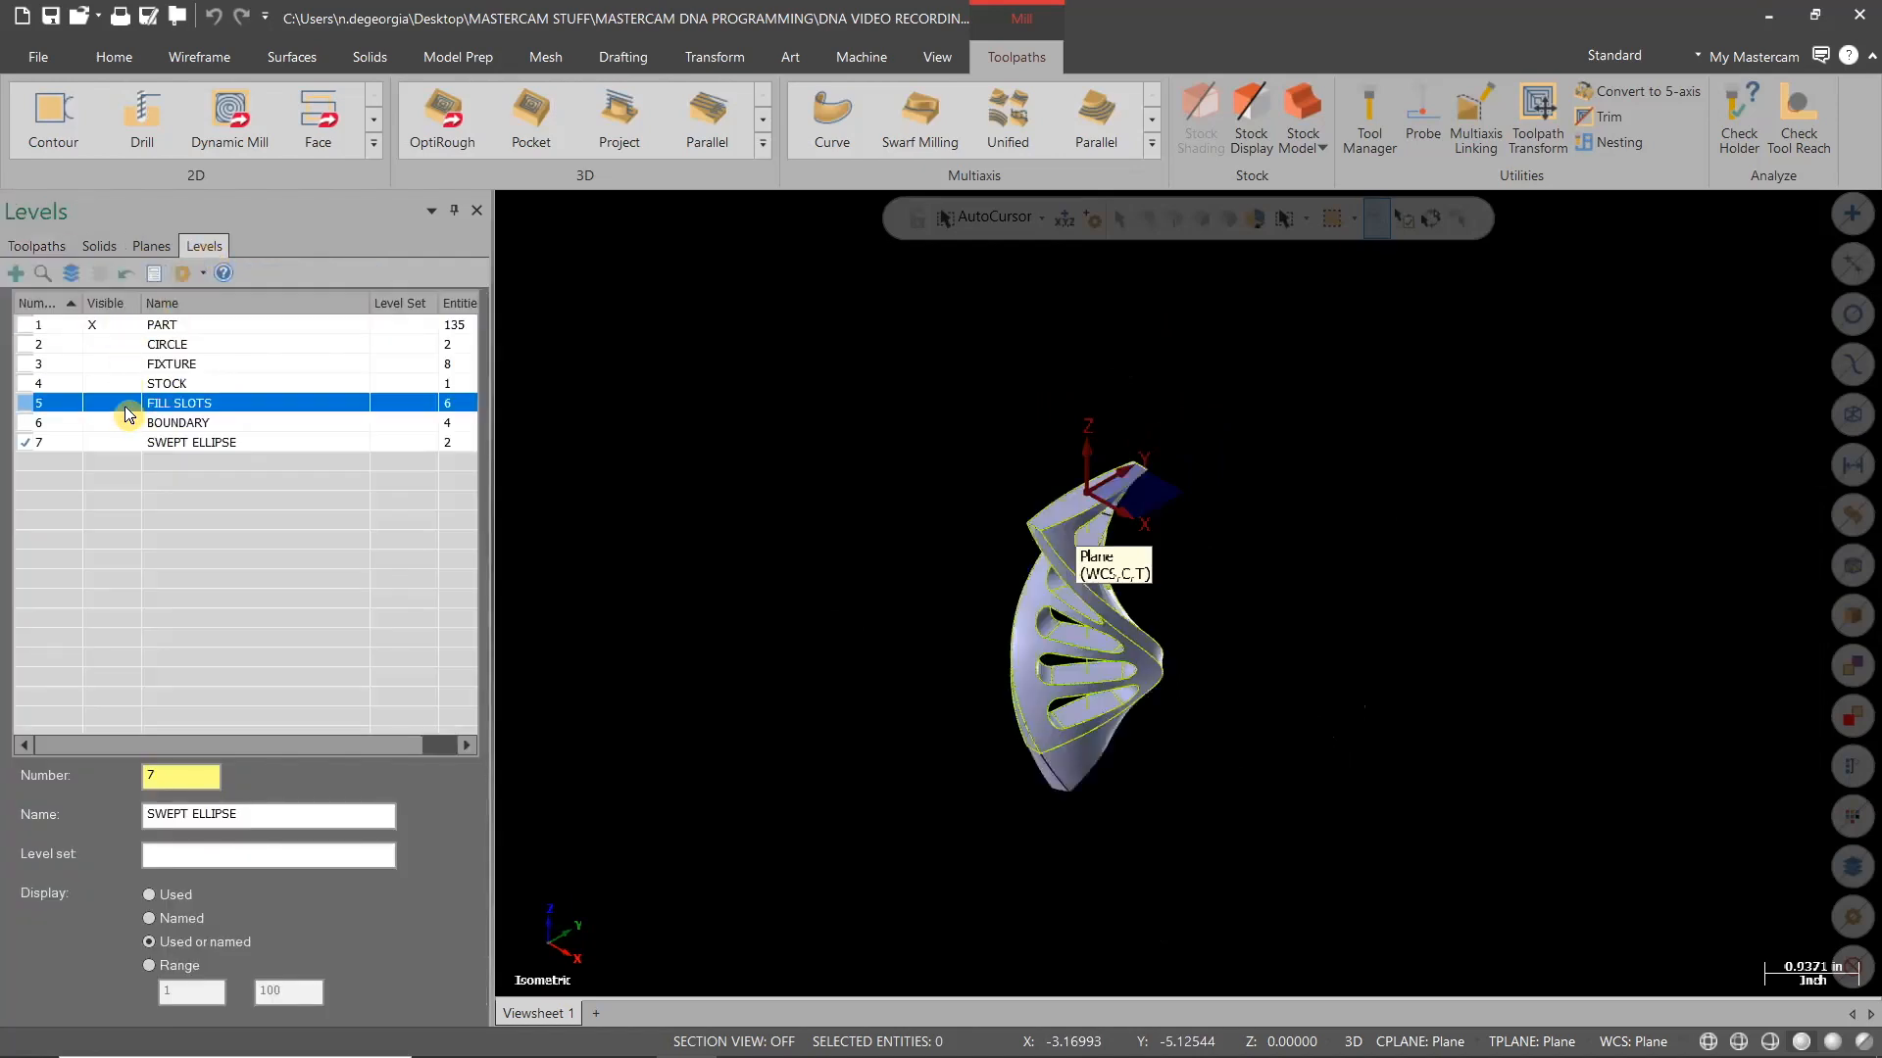
pyautogui.click(36, 246)
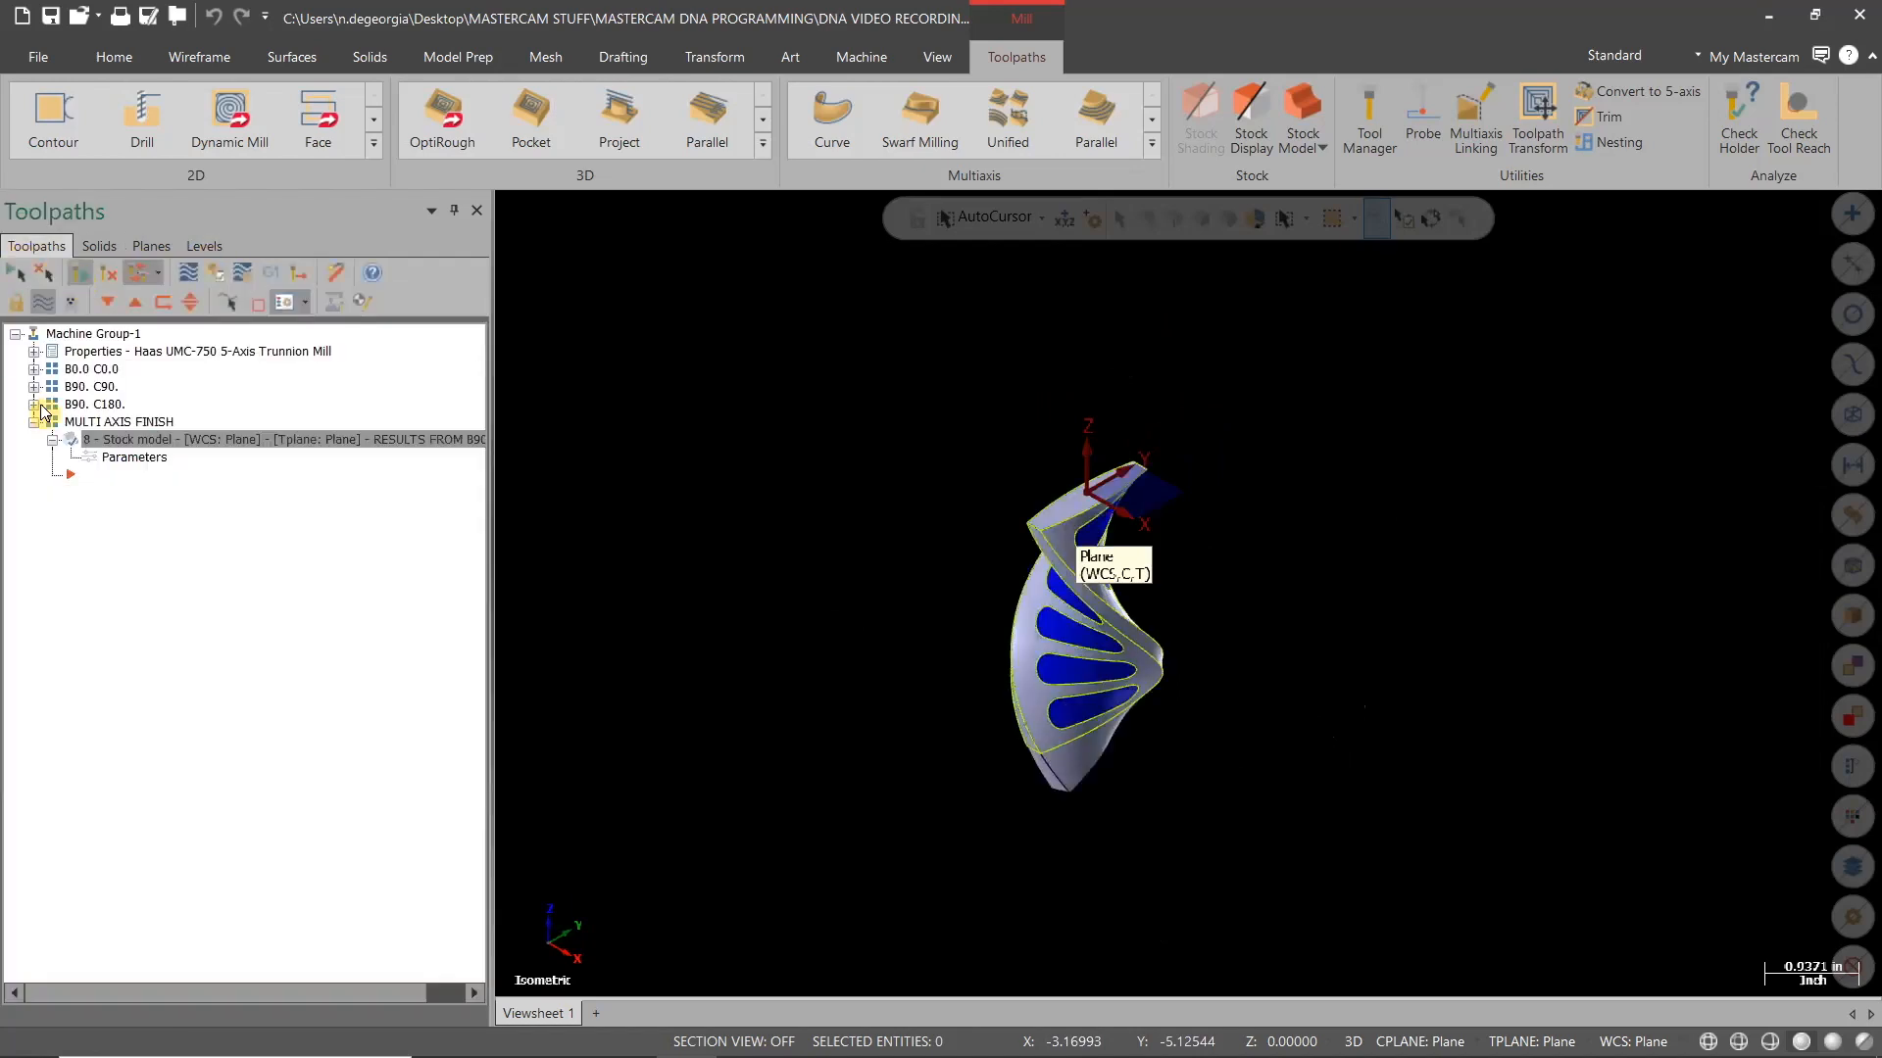
# Start a Unified multiaxis toolpath in MULTI AXIS FINISH and assign it the 1/4 BALL ENDMILL, tool 2
pyautogui.click(1000, 128)
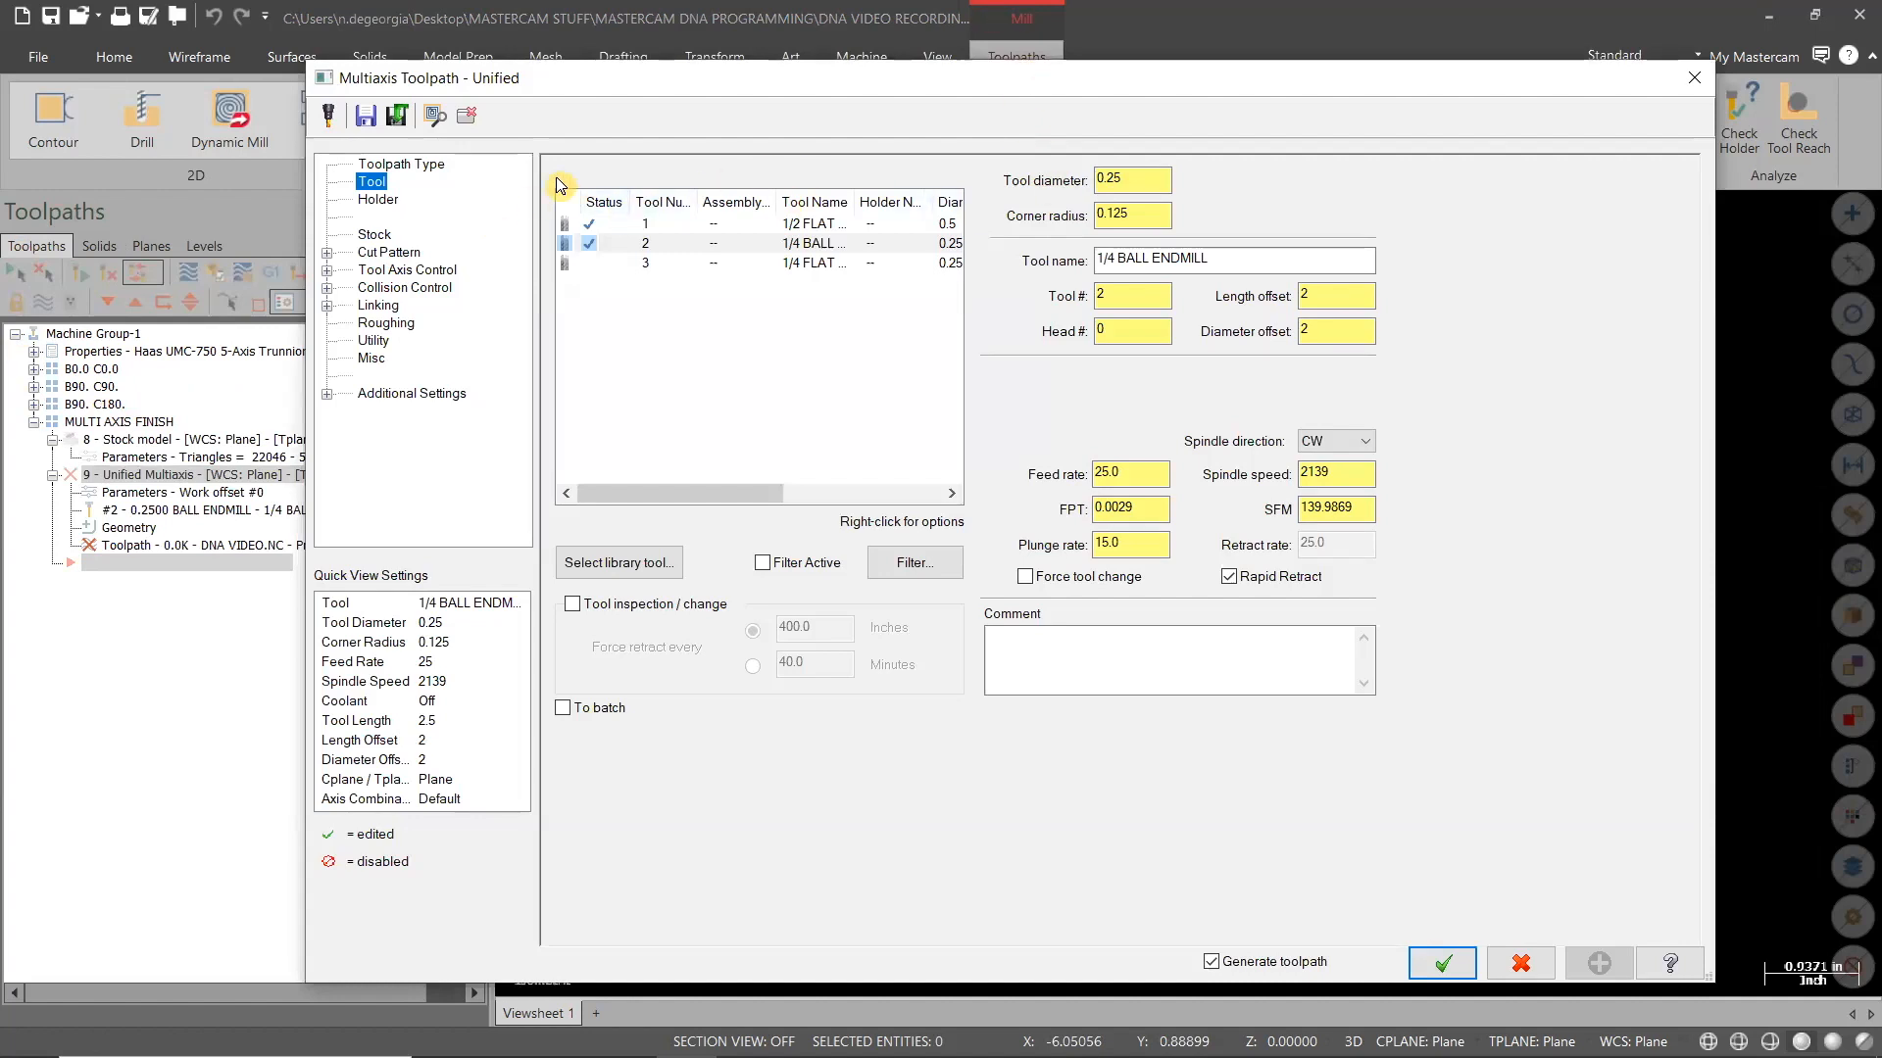
pyautogui.click(379, 167)
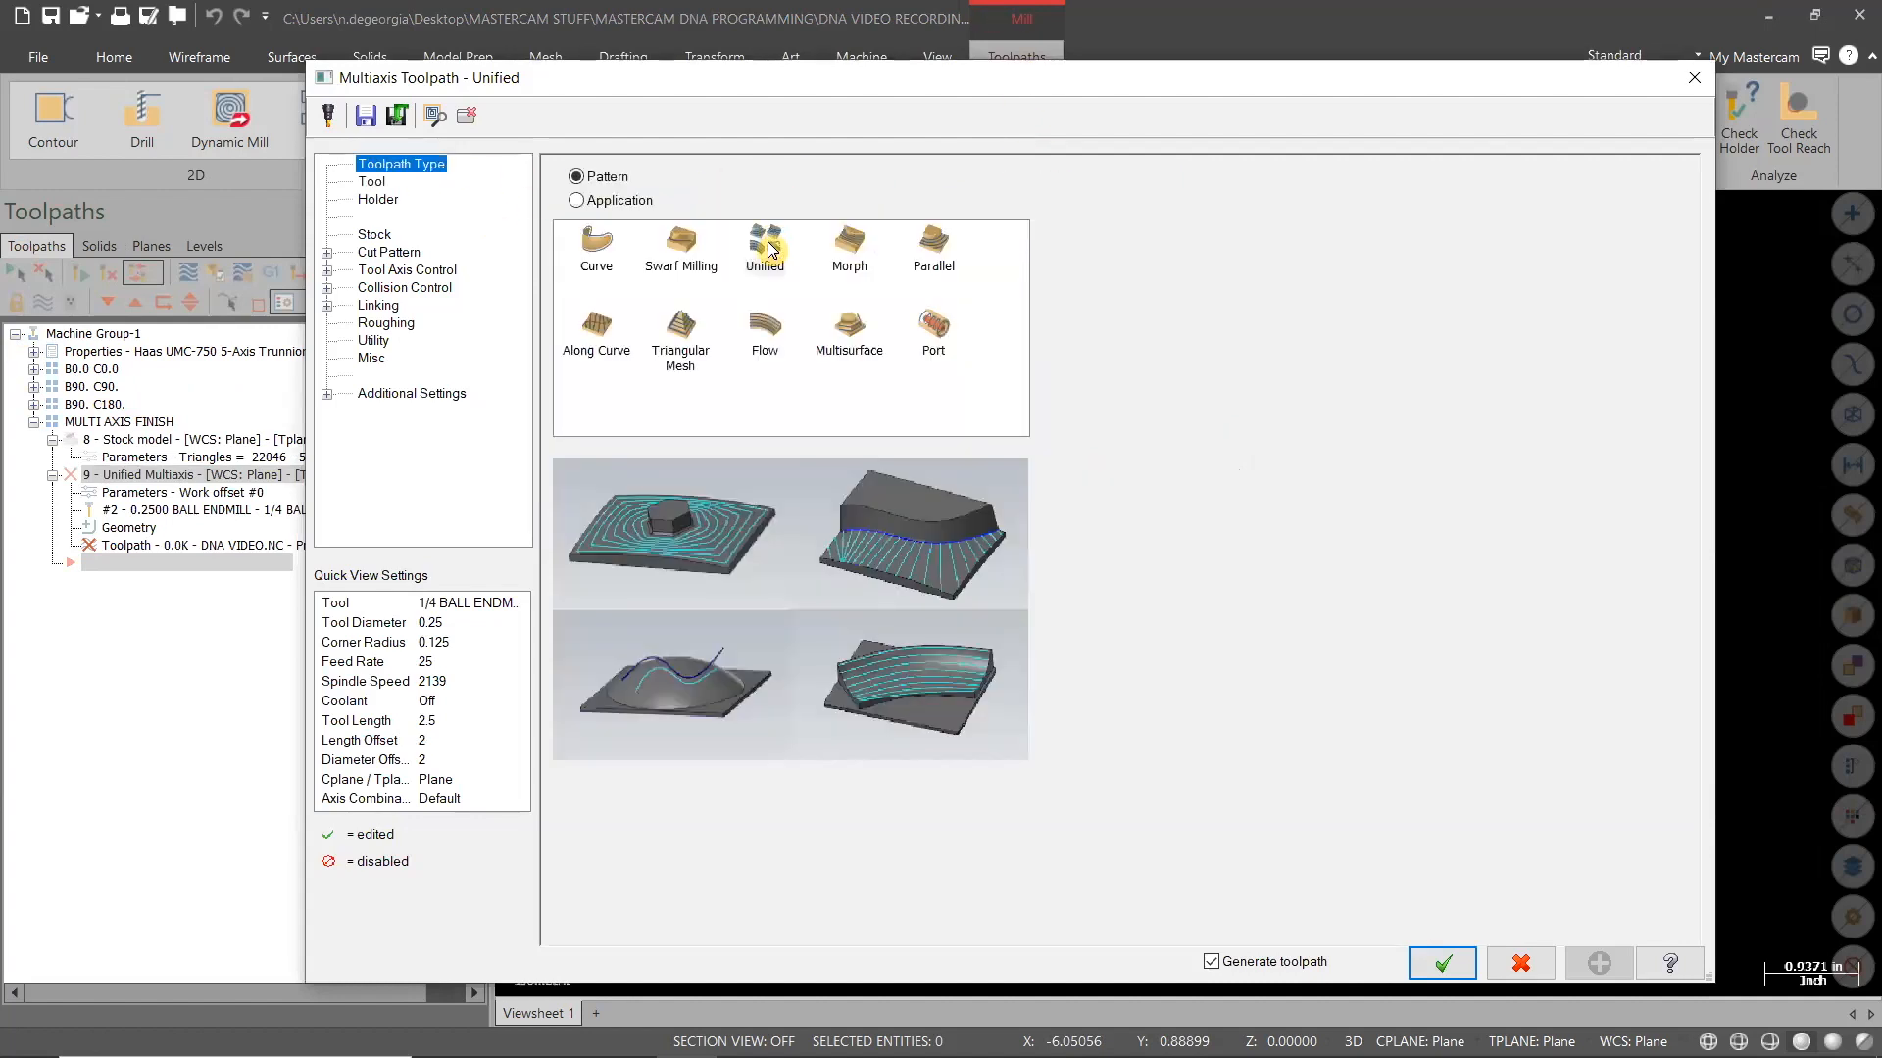
pyautogui.click(371, 183)
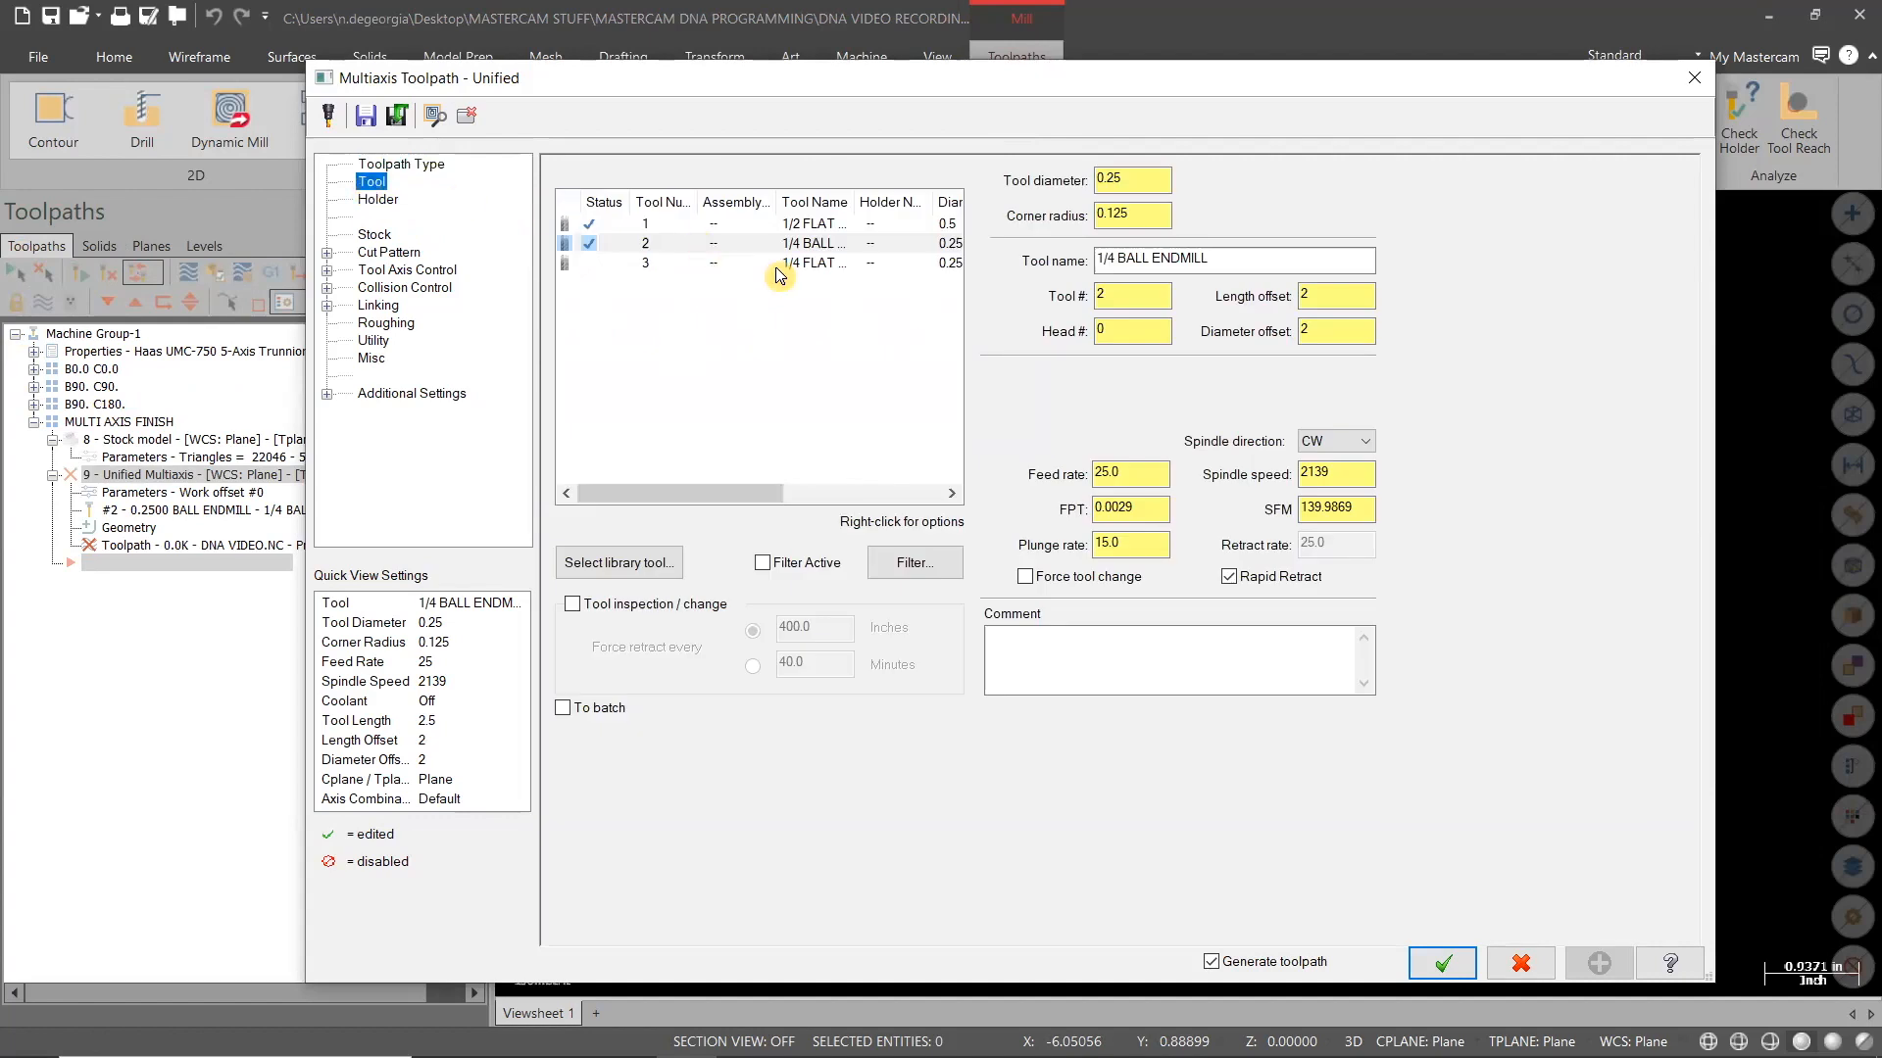
pyautogui.click(674, 250)
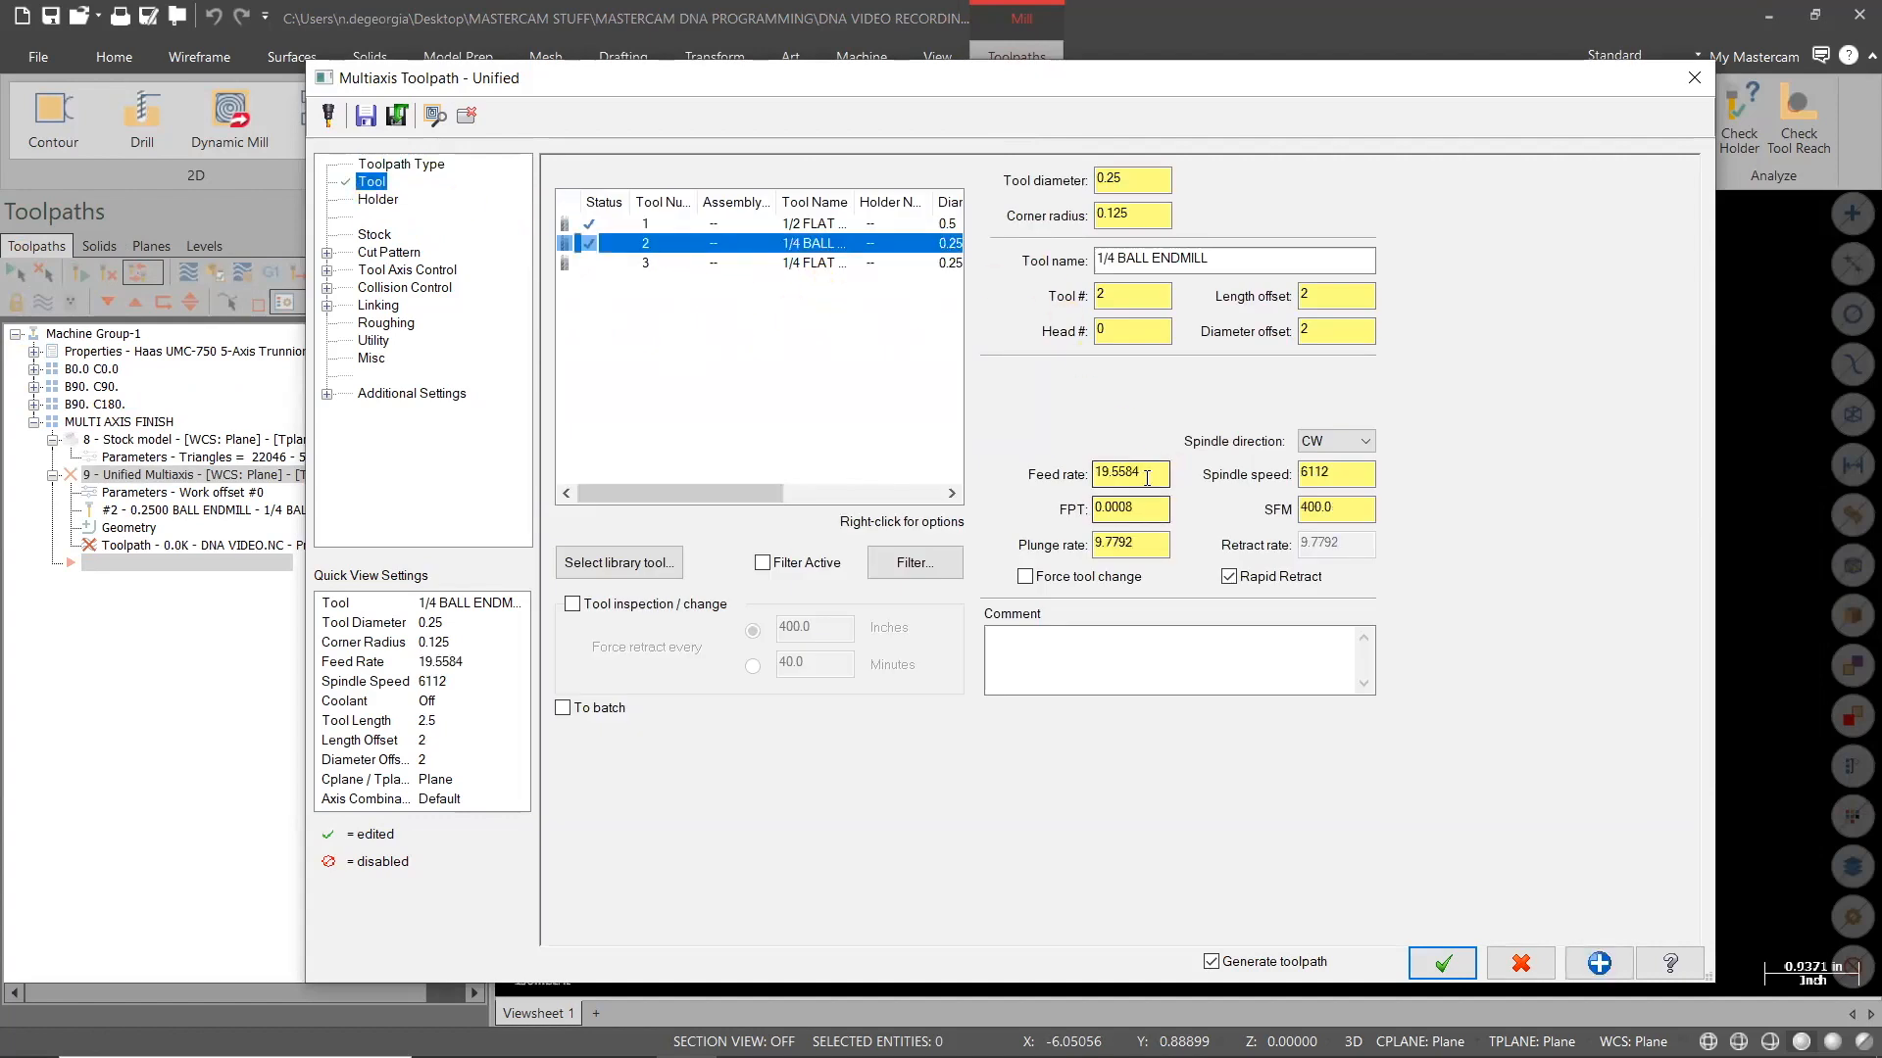
# Force a tool change for the operation and enter the comment MULTI AXIS SPIRAL
pyautogui.click(1025, 578)
pyautogui.click(1089, 647)
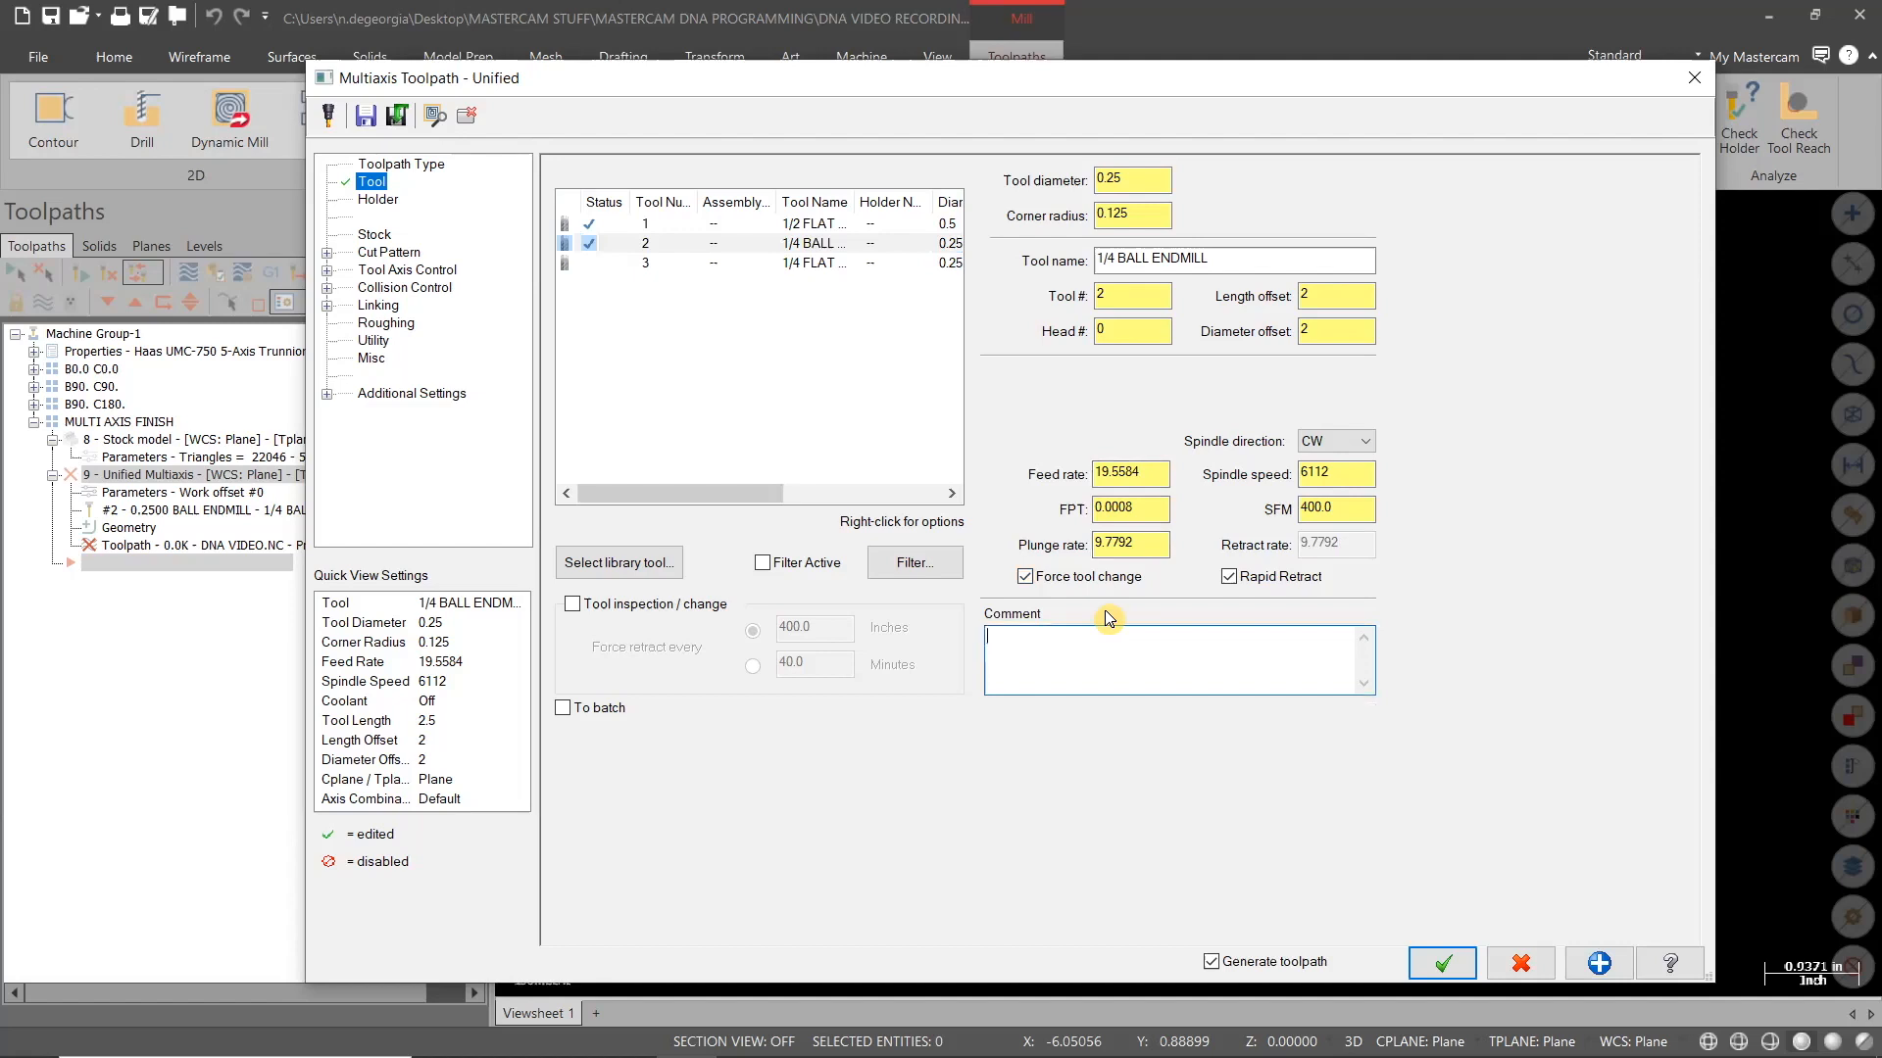
pyautogui.write('MULTI AXIS SPIRAL')
# Review the holder and stock settings, then add a plane cut pattern with the Custom angles style
pyautogui.click(390, 201)
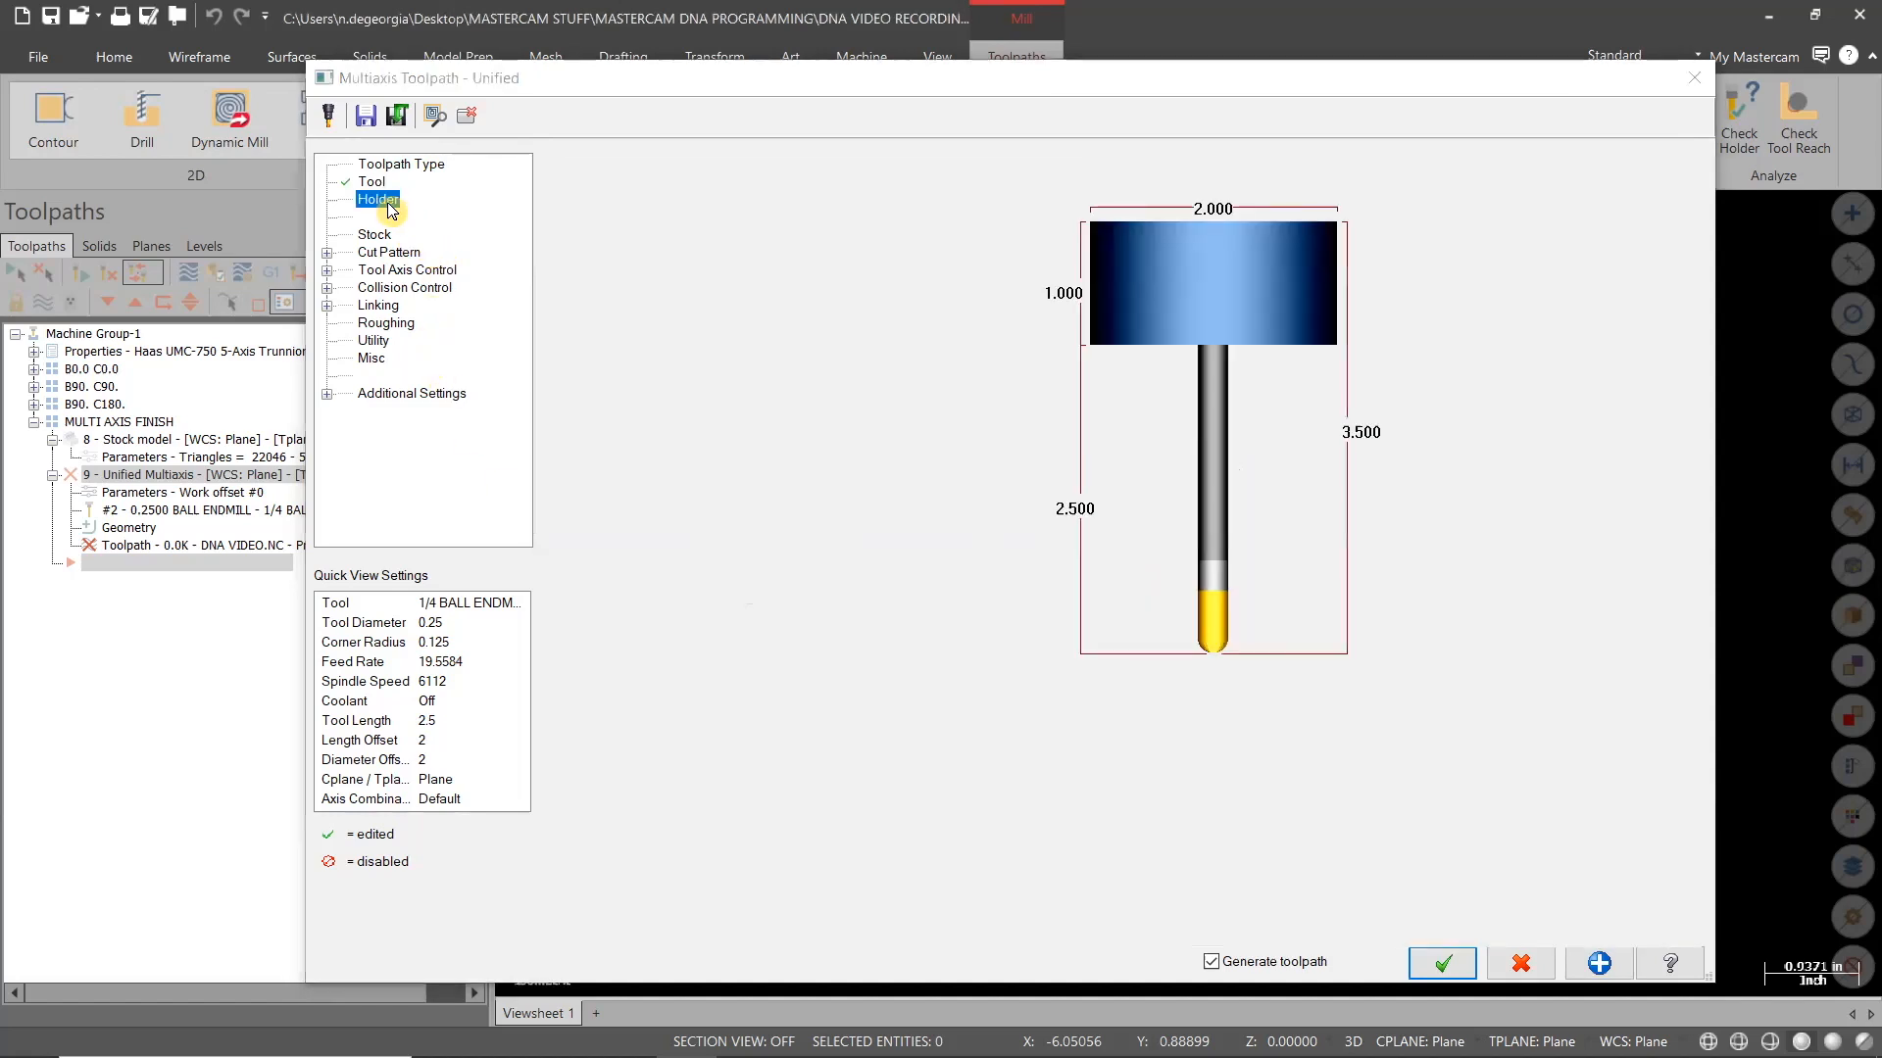
pyautogui.click(389, 241)
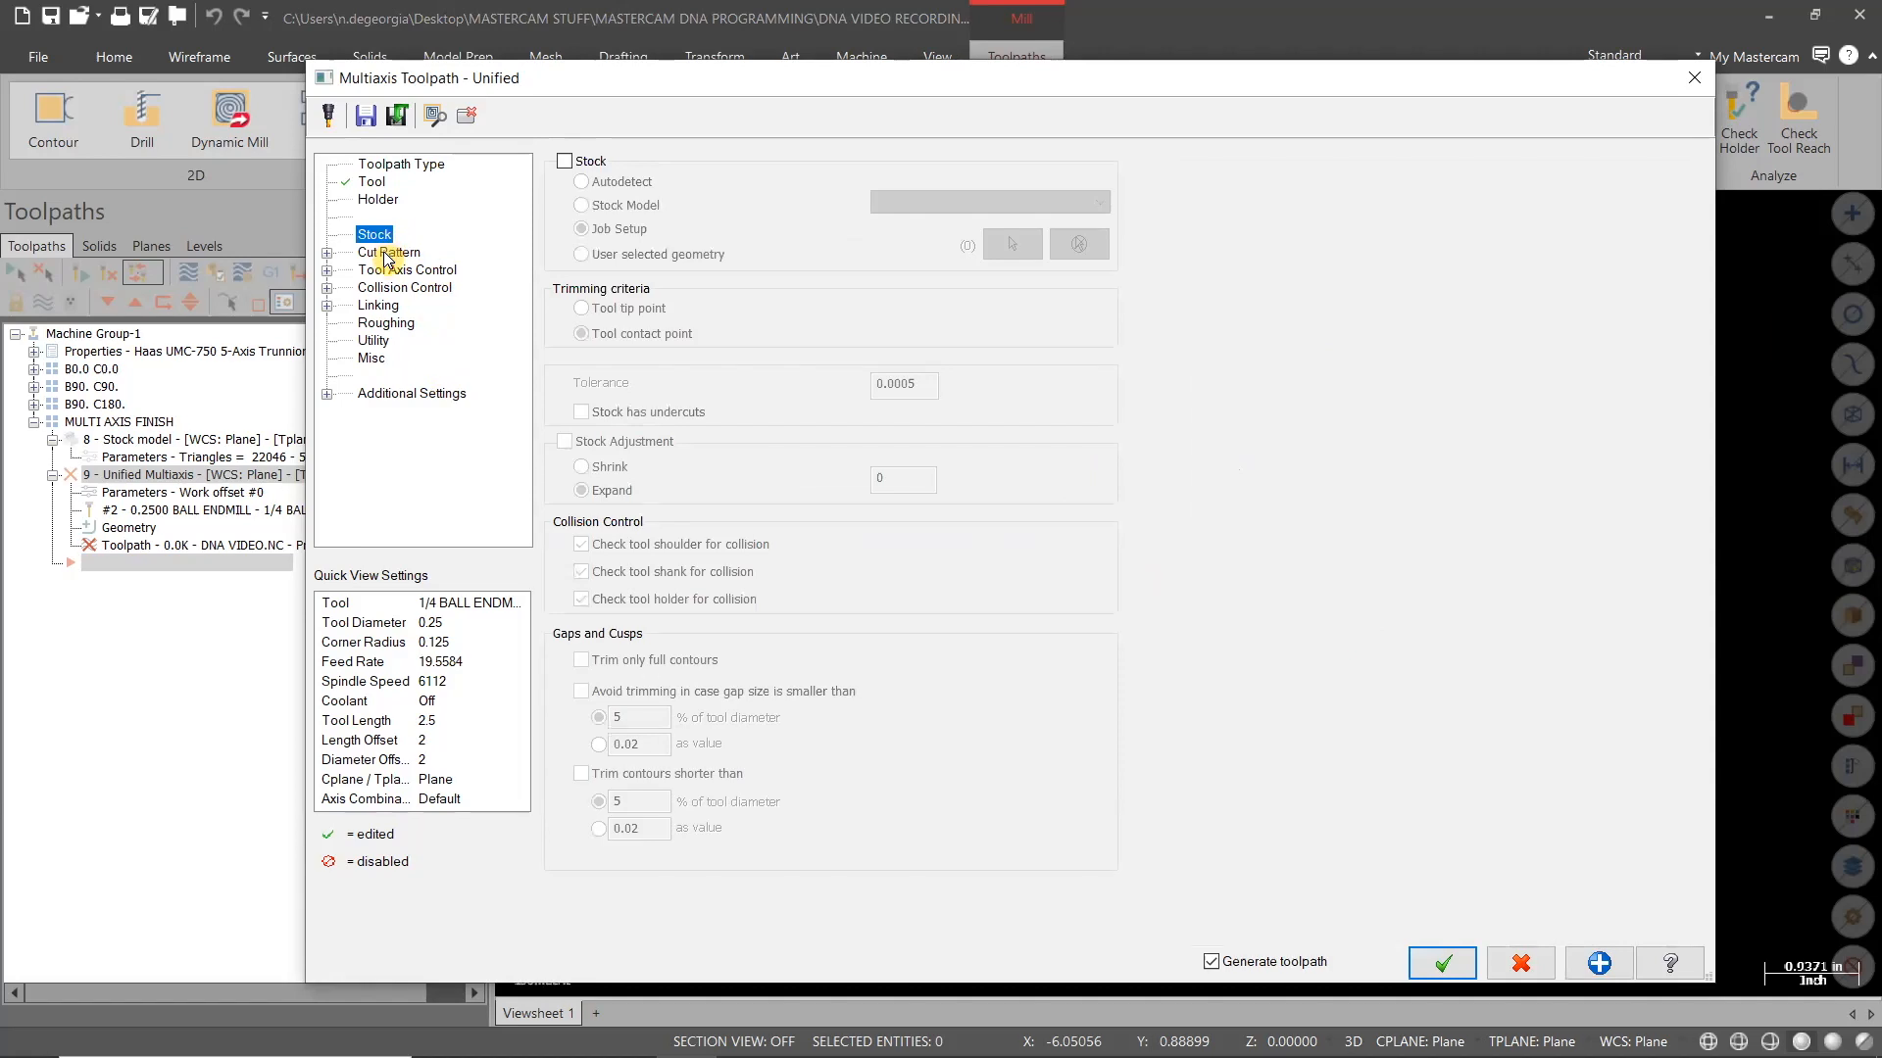
pyautogui.click(387, 255)
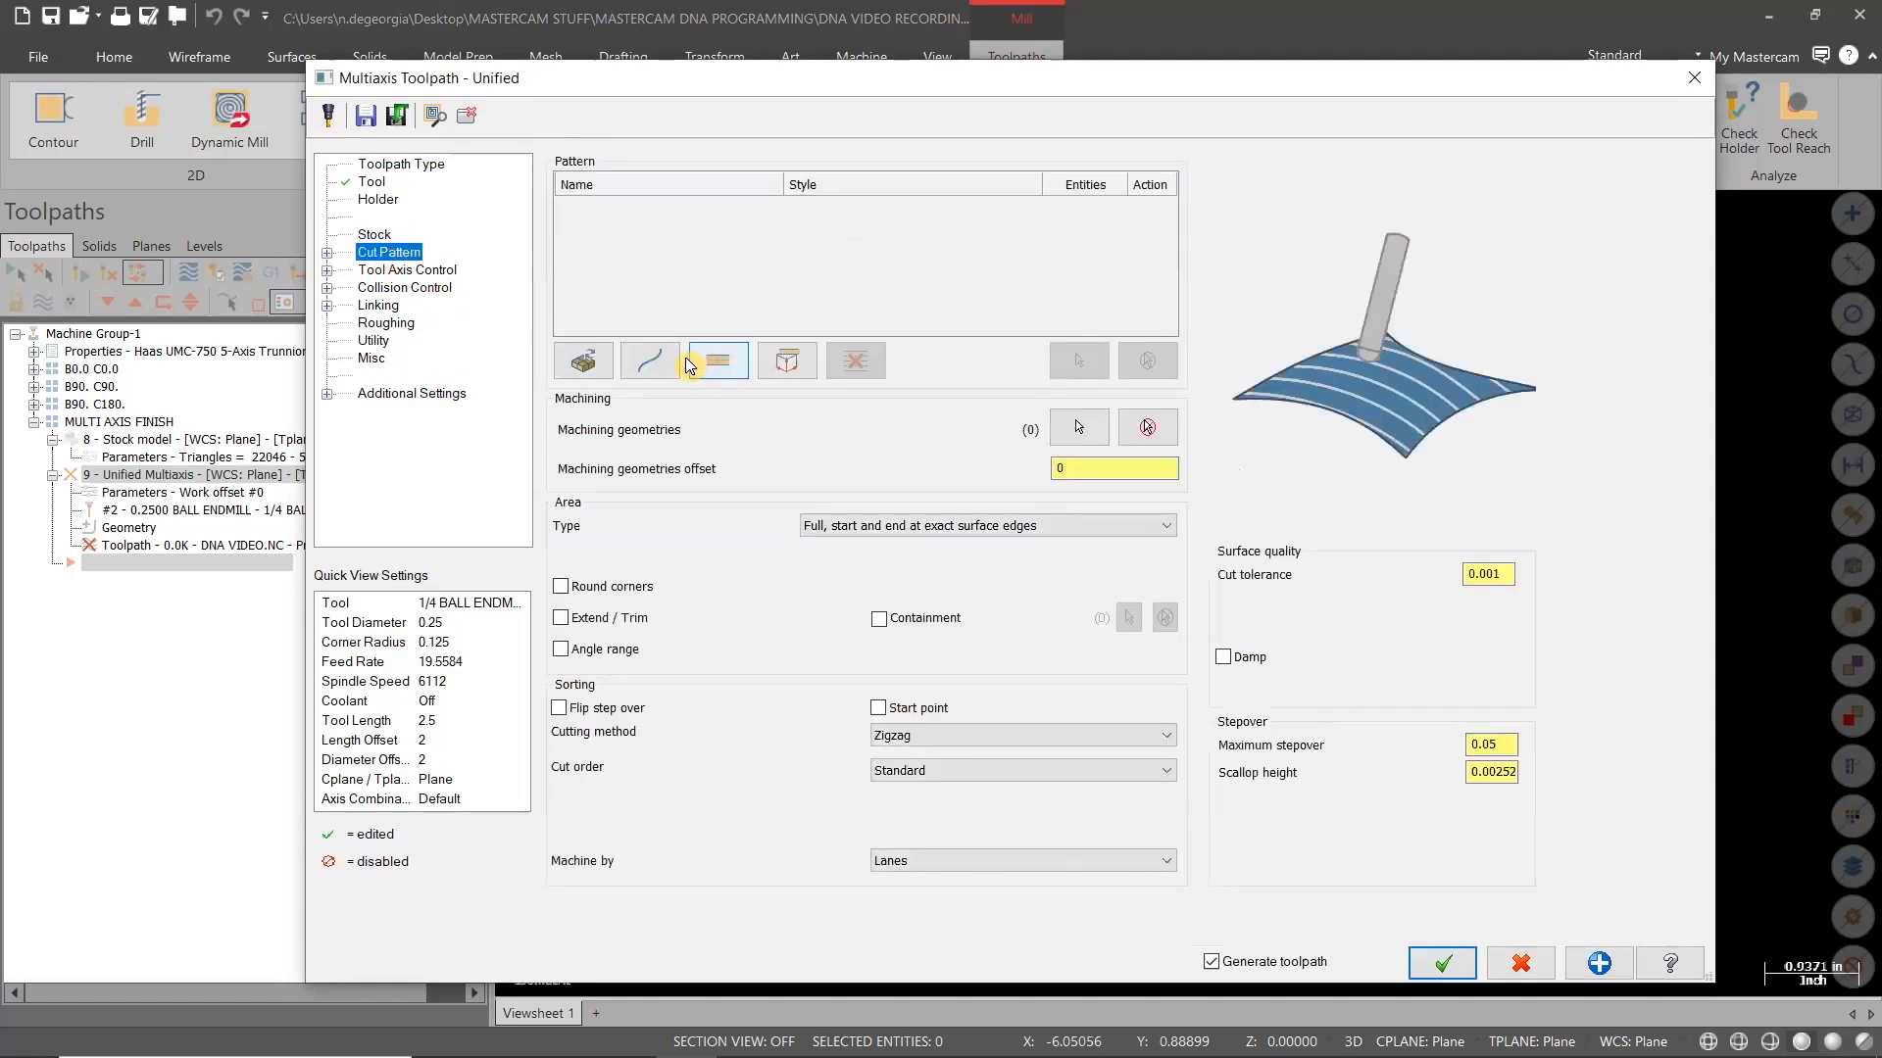
pyautogui.click(786, 363)
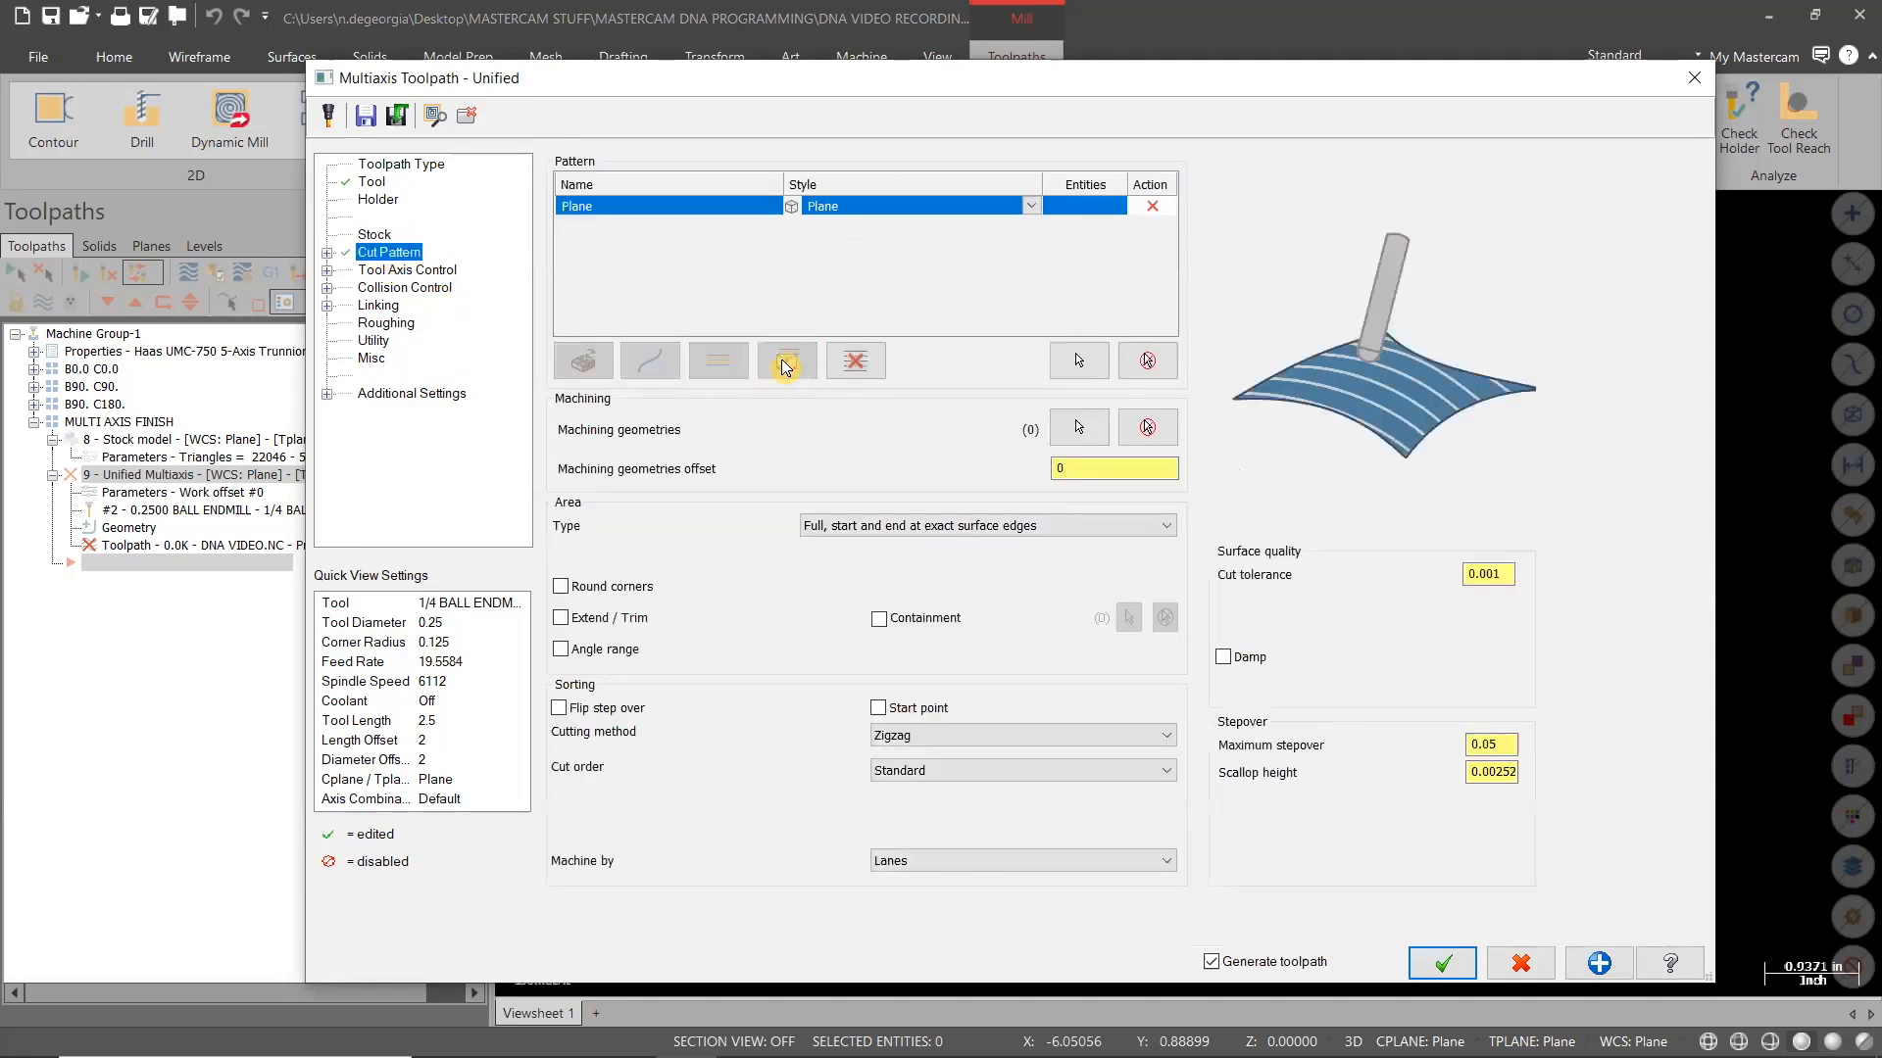
pyautogui.click(1034, 210)
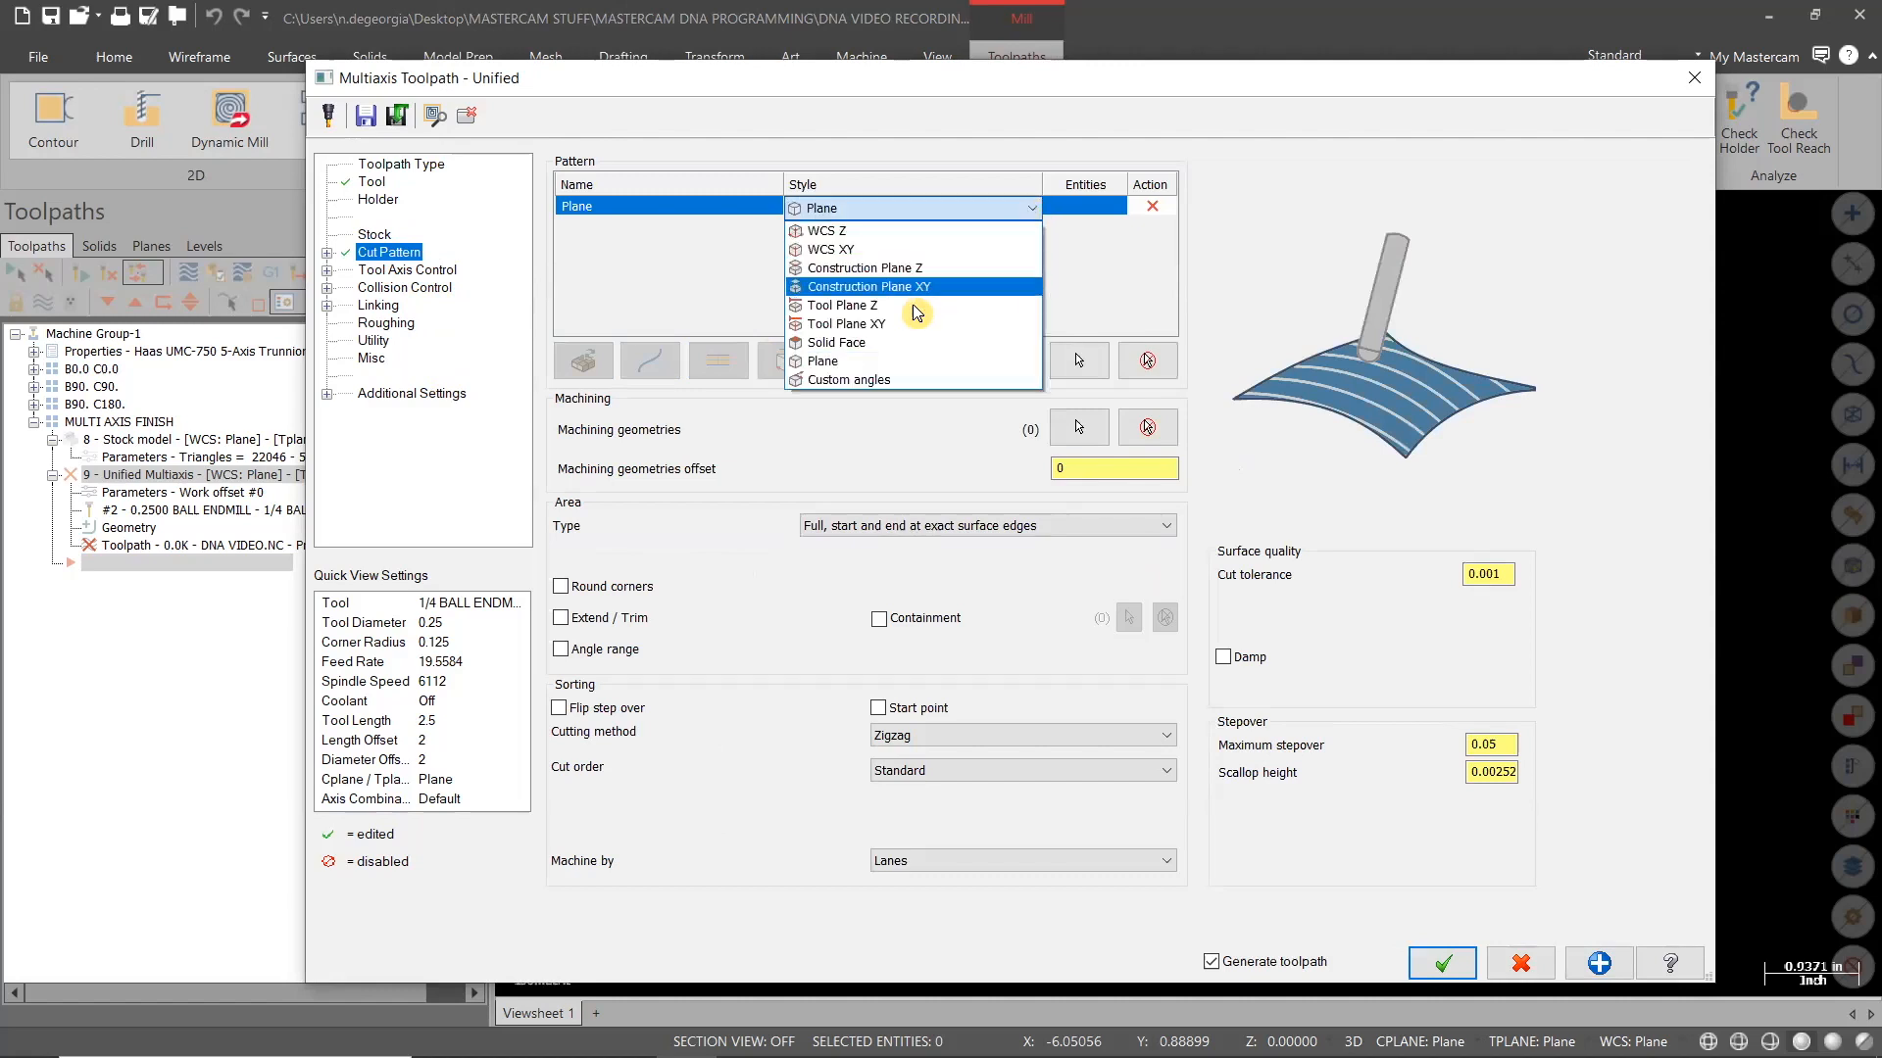
pyautogui.click(900, 381)
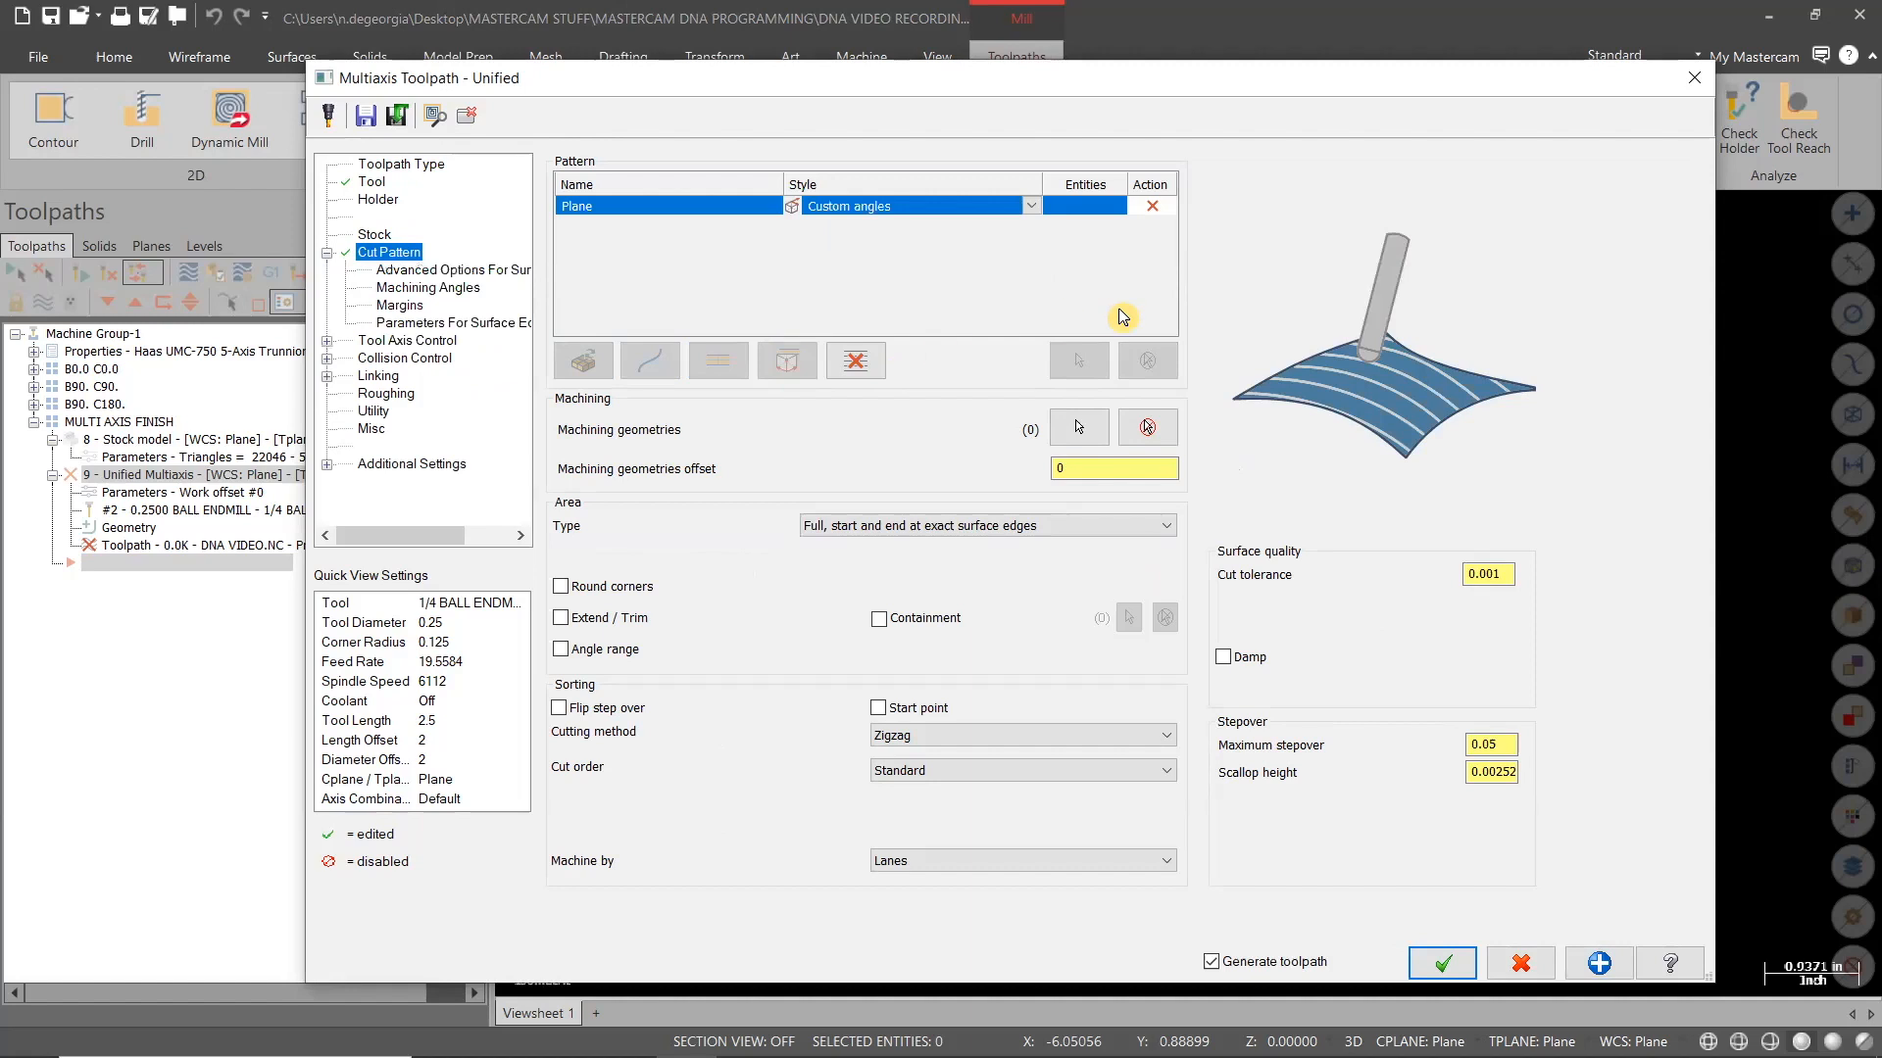
# Show only the SWEPT ELLIPSE level and select the whole swept ellipse body as the machining geometry
pyautogui.click(1083, 436)
pyautogui.click(203, 247)
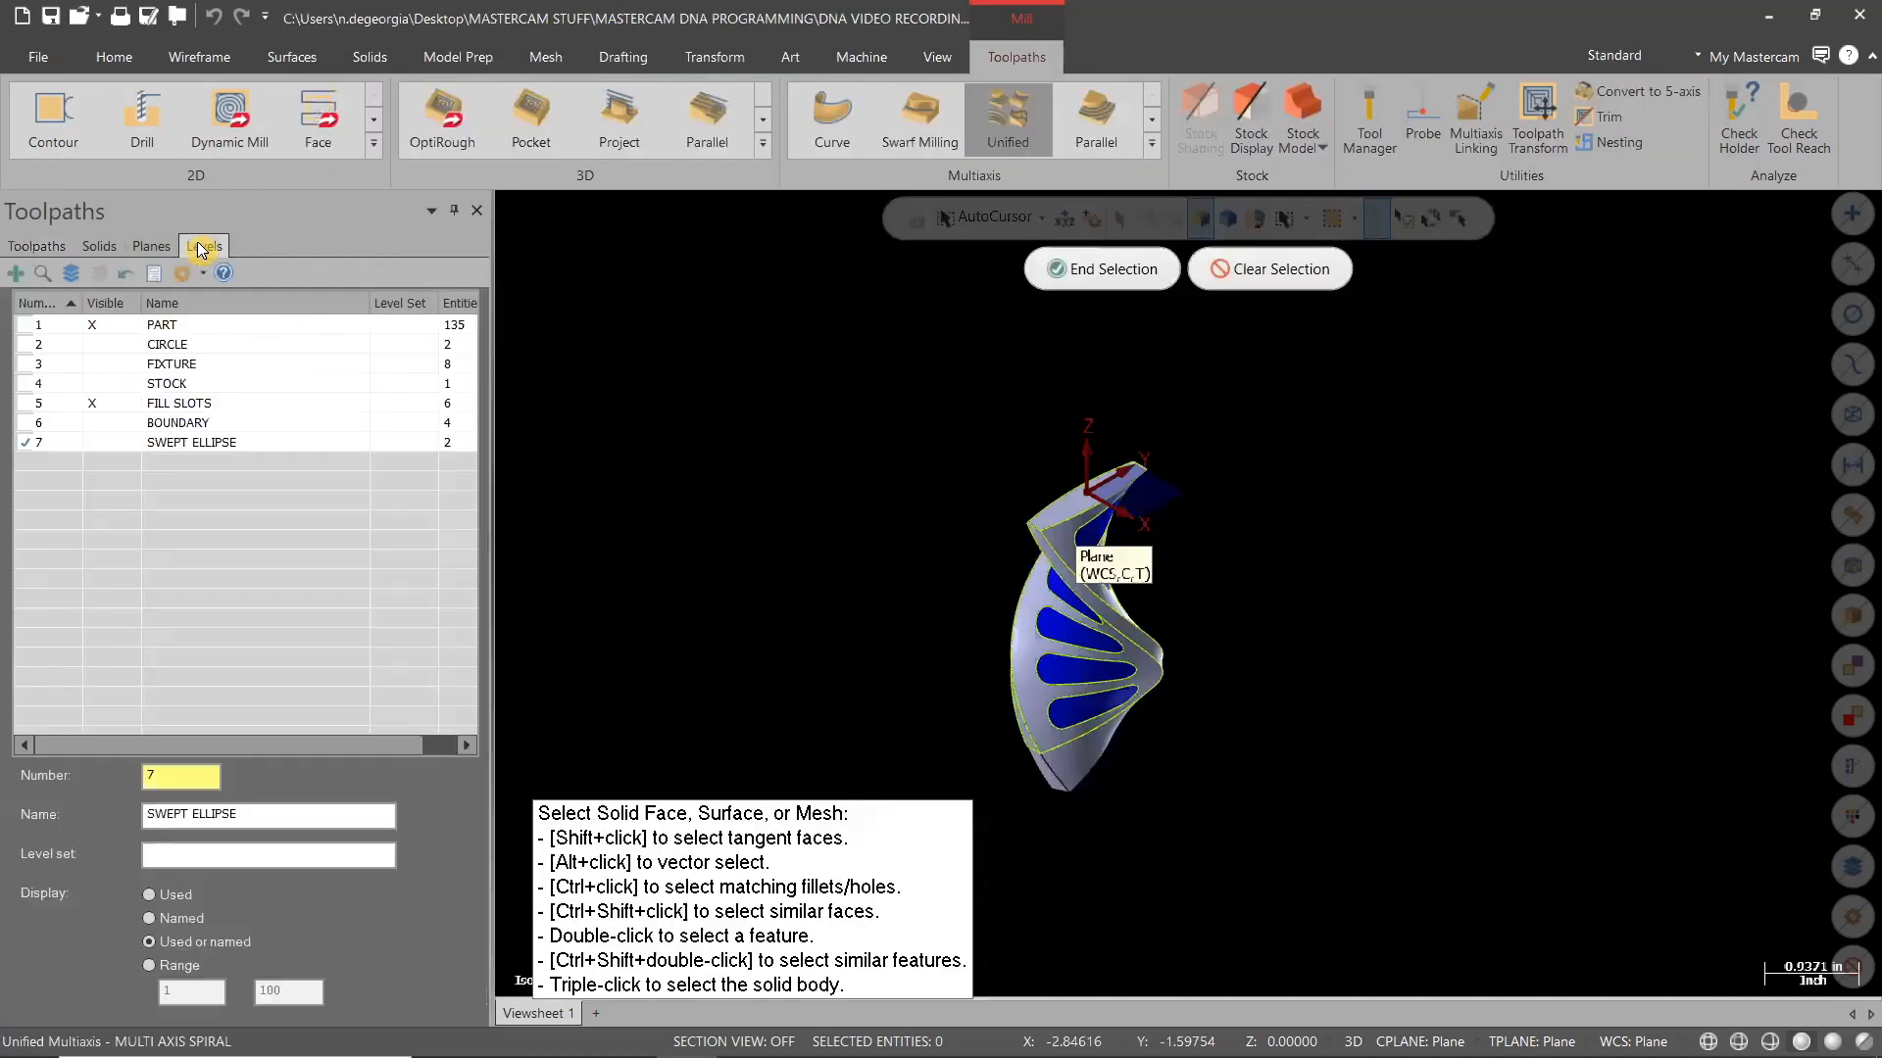
pyautogui.click(107, 325)
pyautogui.click(110, 404)
pyautogui.click(108, 401)
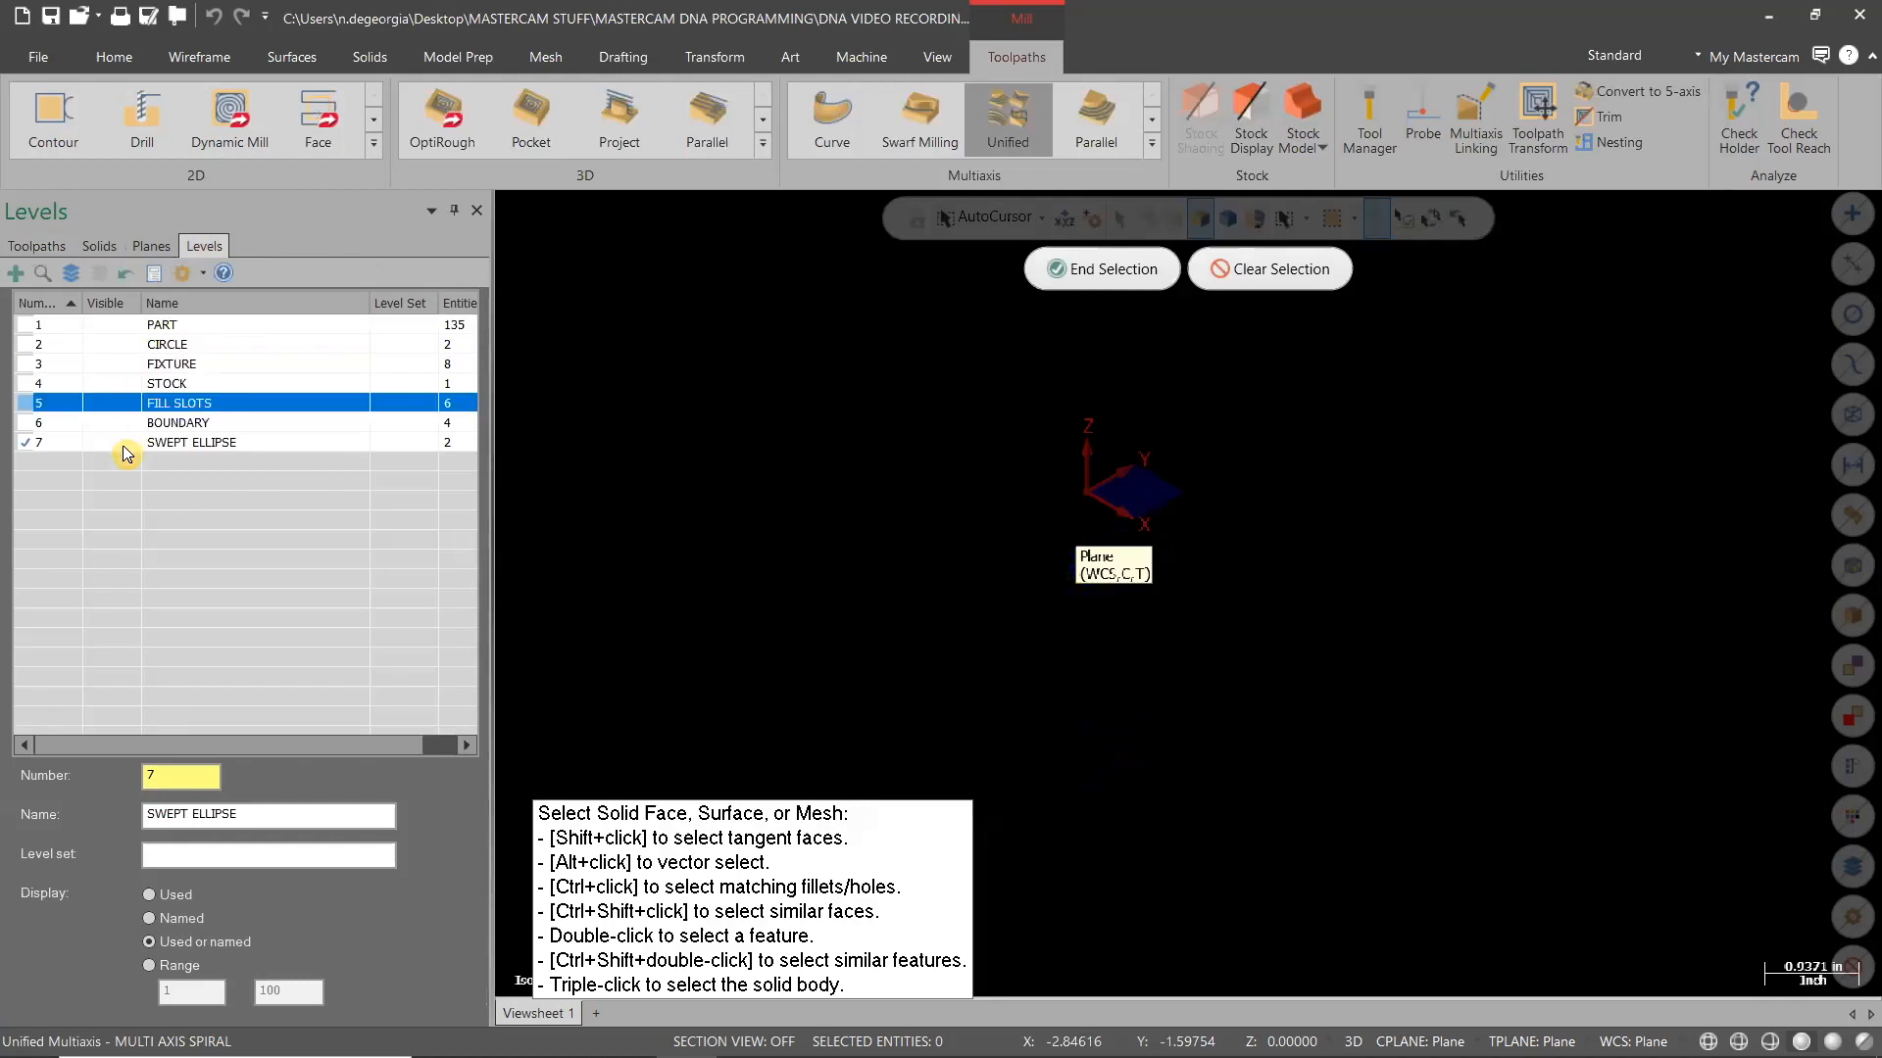
pyautogui.click(122, 444)
pyautogui.moveTo(890, 404); pyautogui.dragTo(1339, 802)
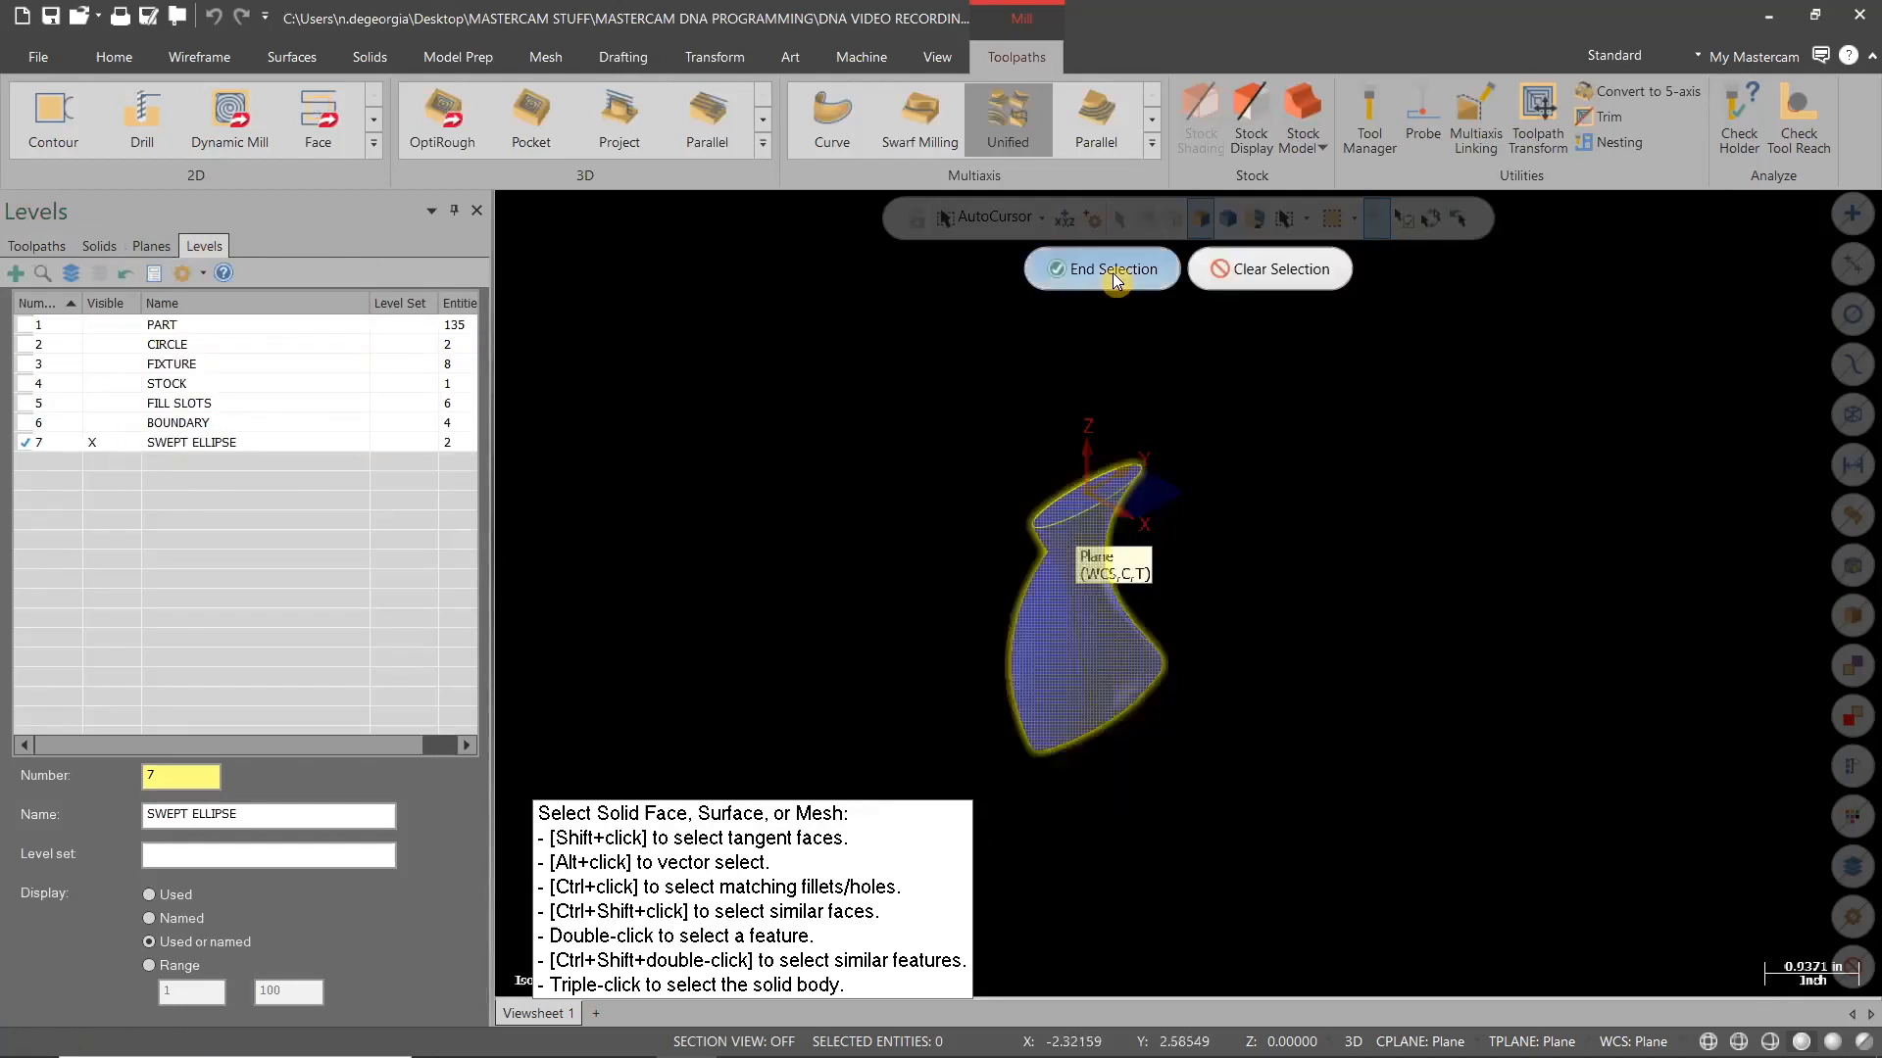
pyautogui.click(1176, 284)
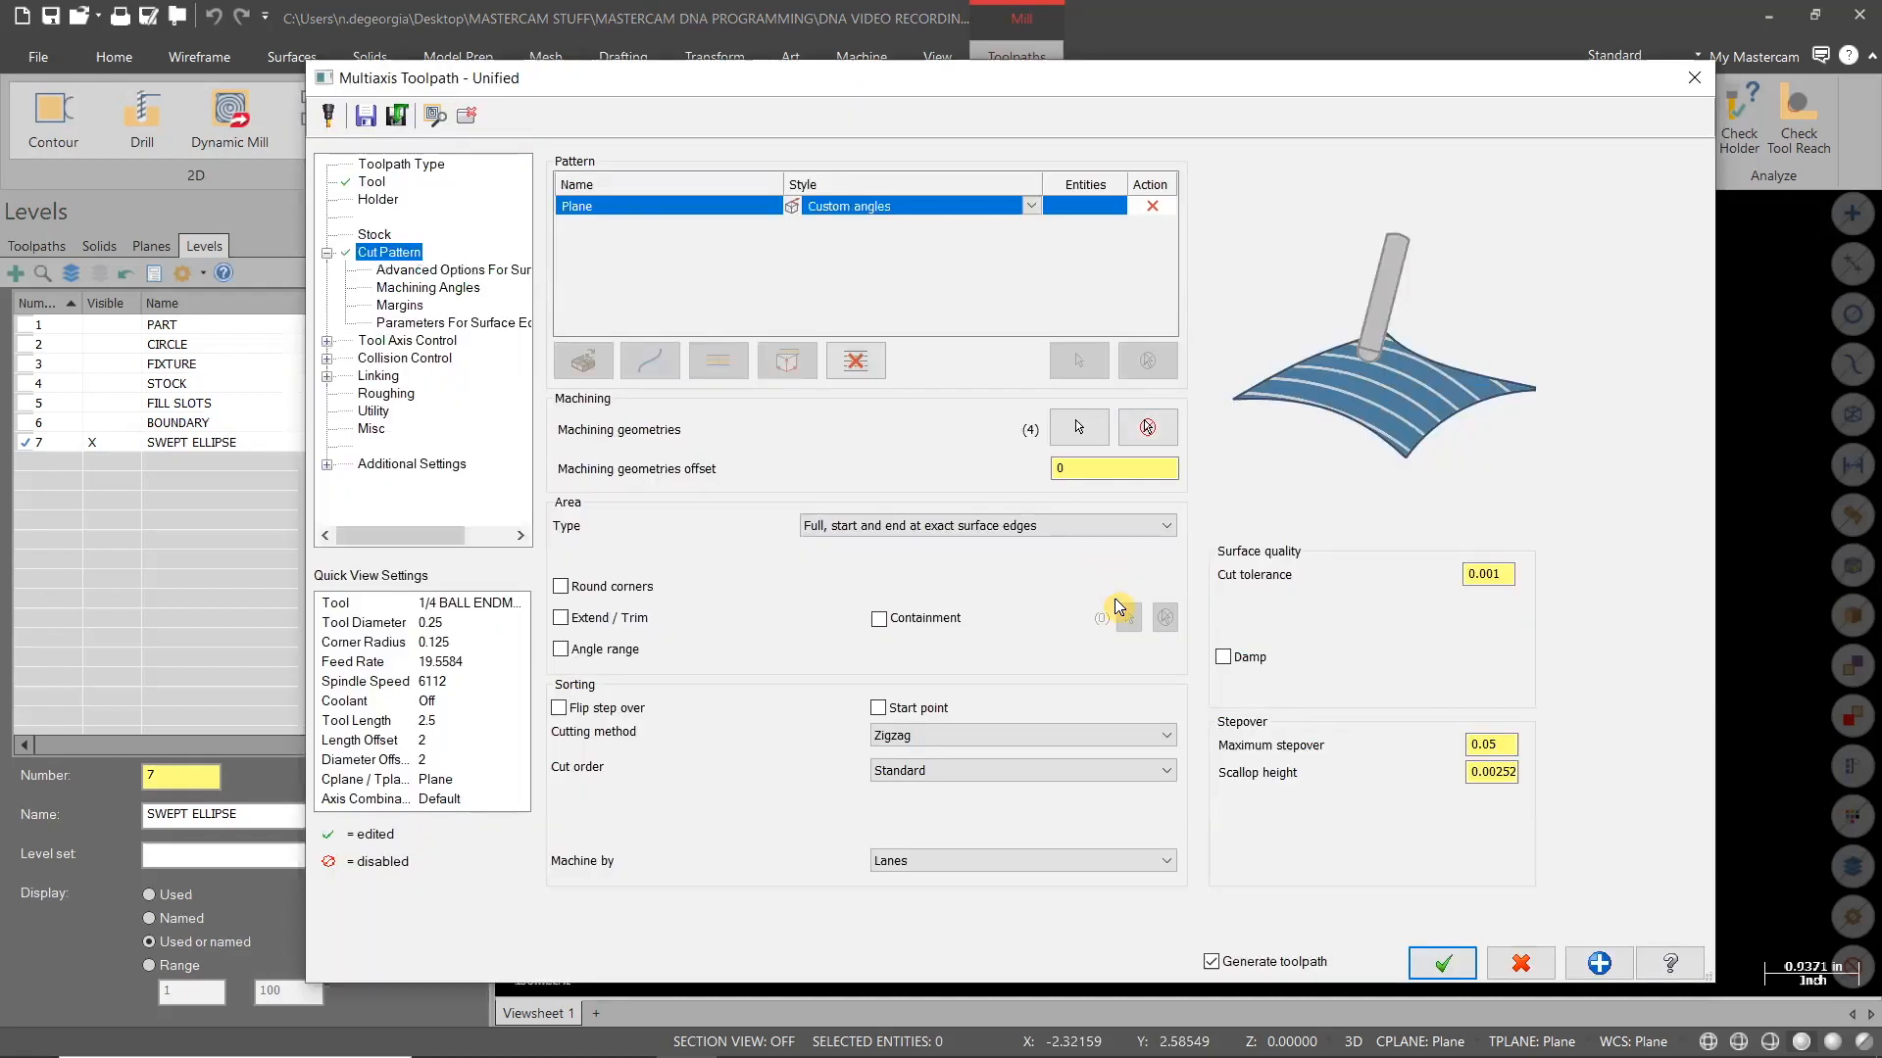
# Keep the area type at full, start and end at exact surface edges, and enable Extend / Trim and Start point
pyautogui.click(1082, 527)
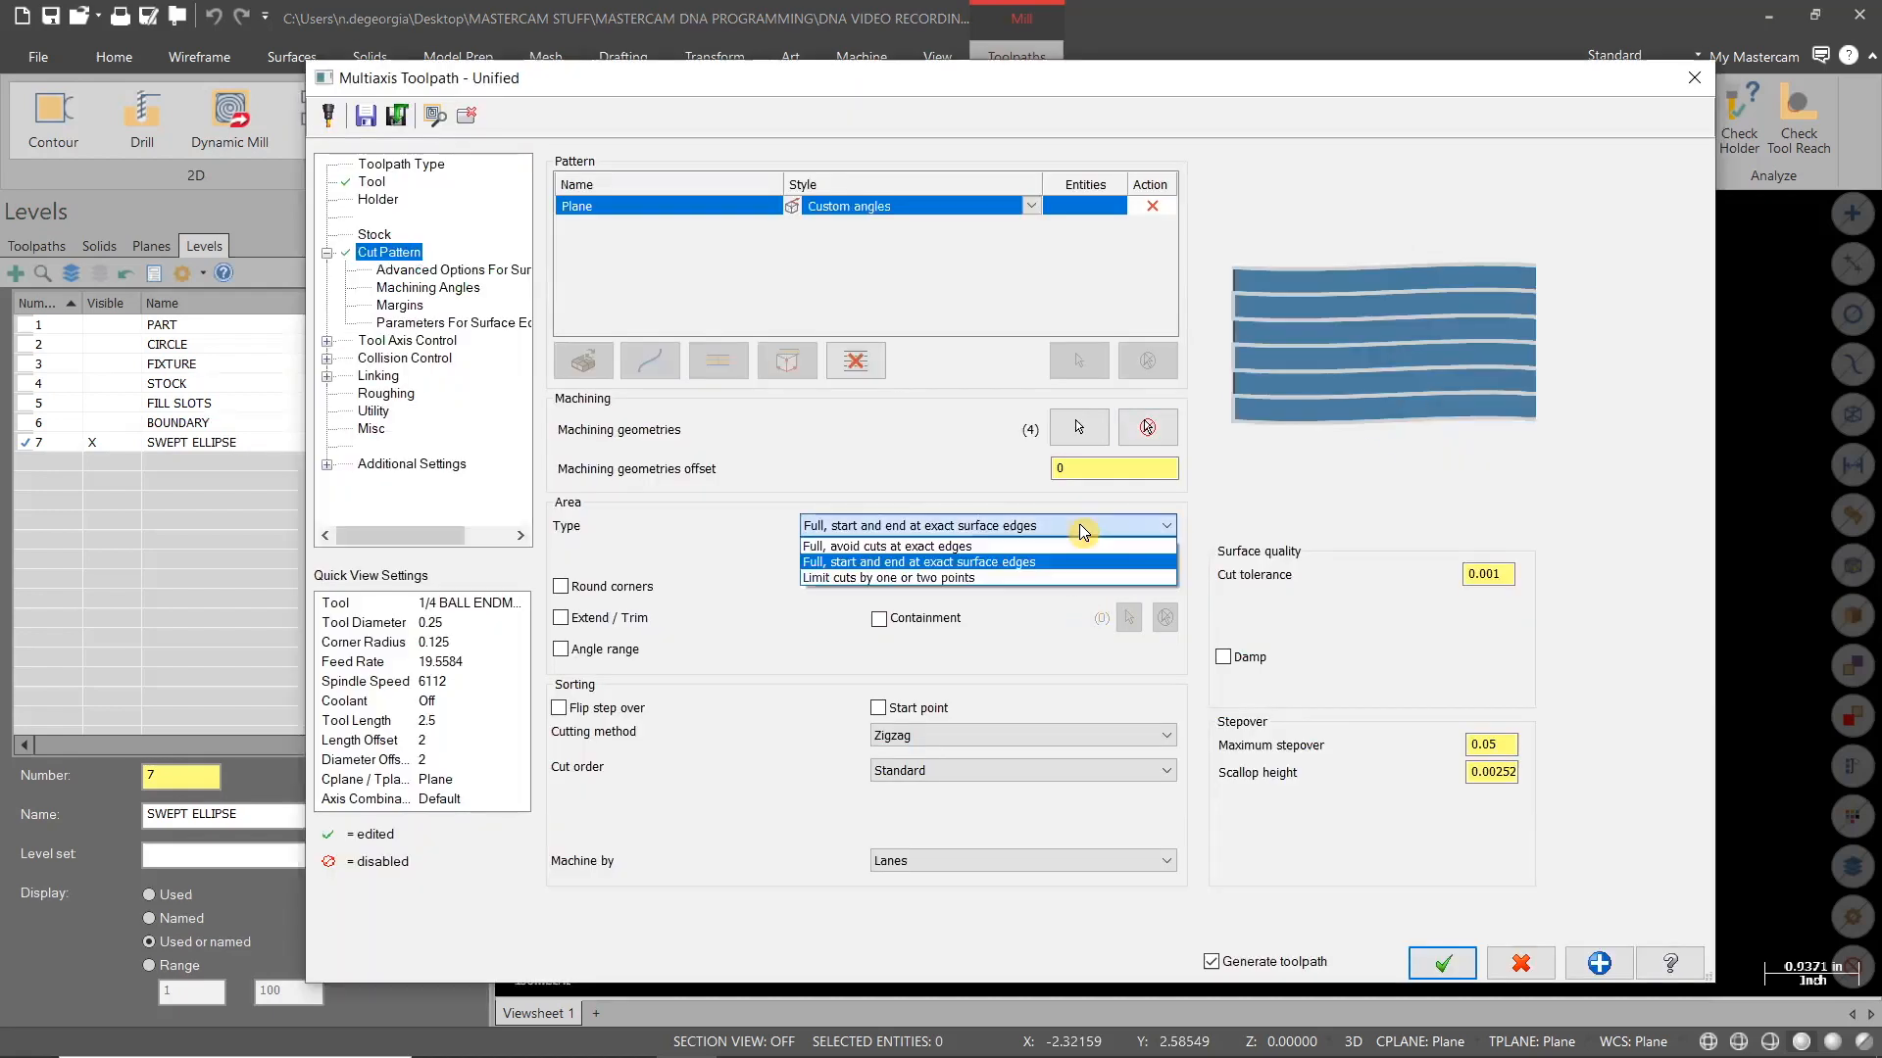
pyautogui.click(1014, 567)
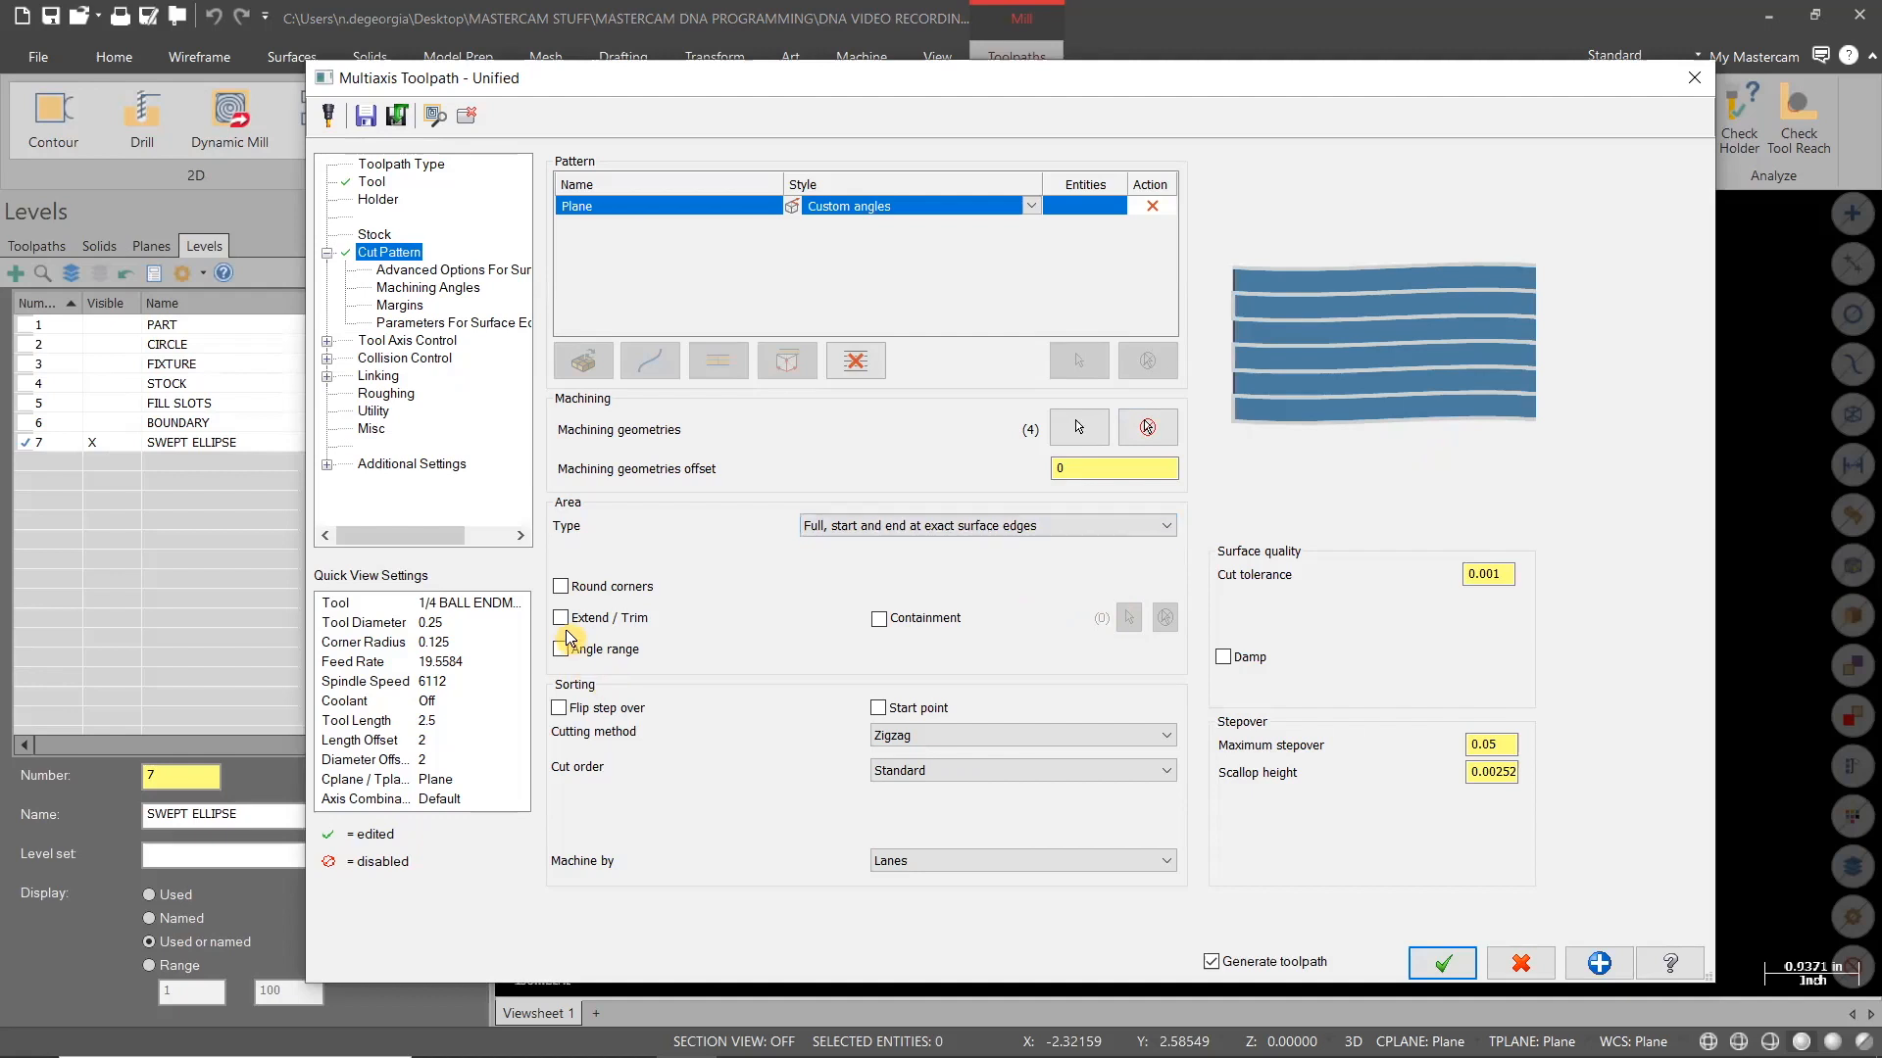
pyautogui.click(561, 619)
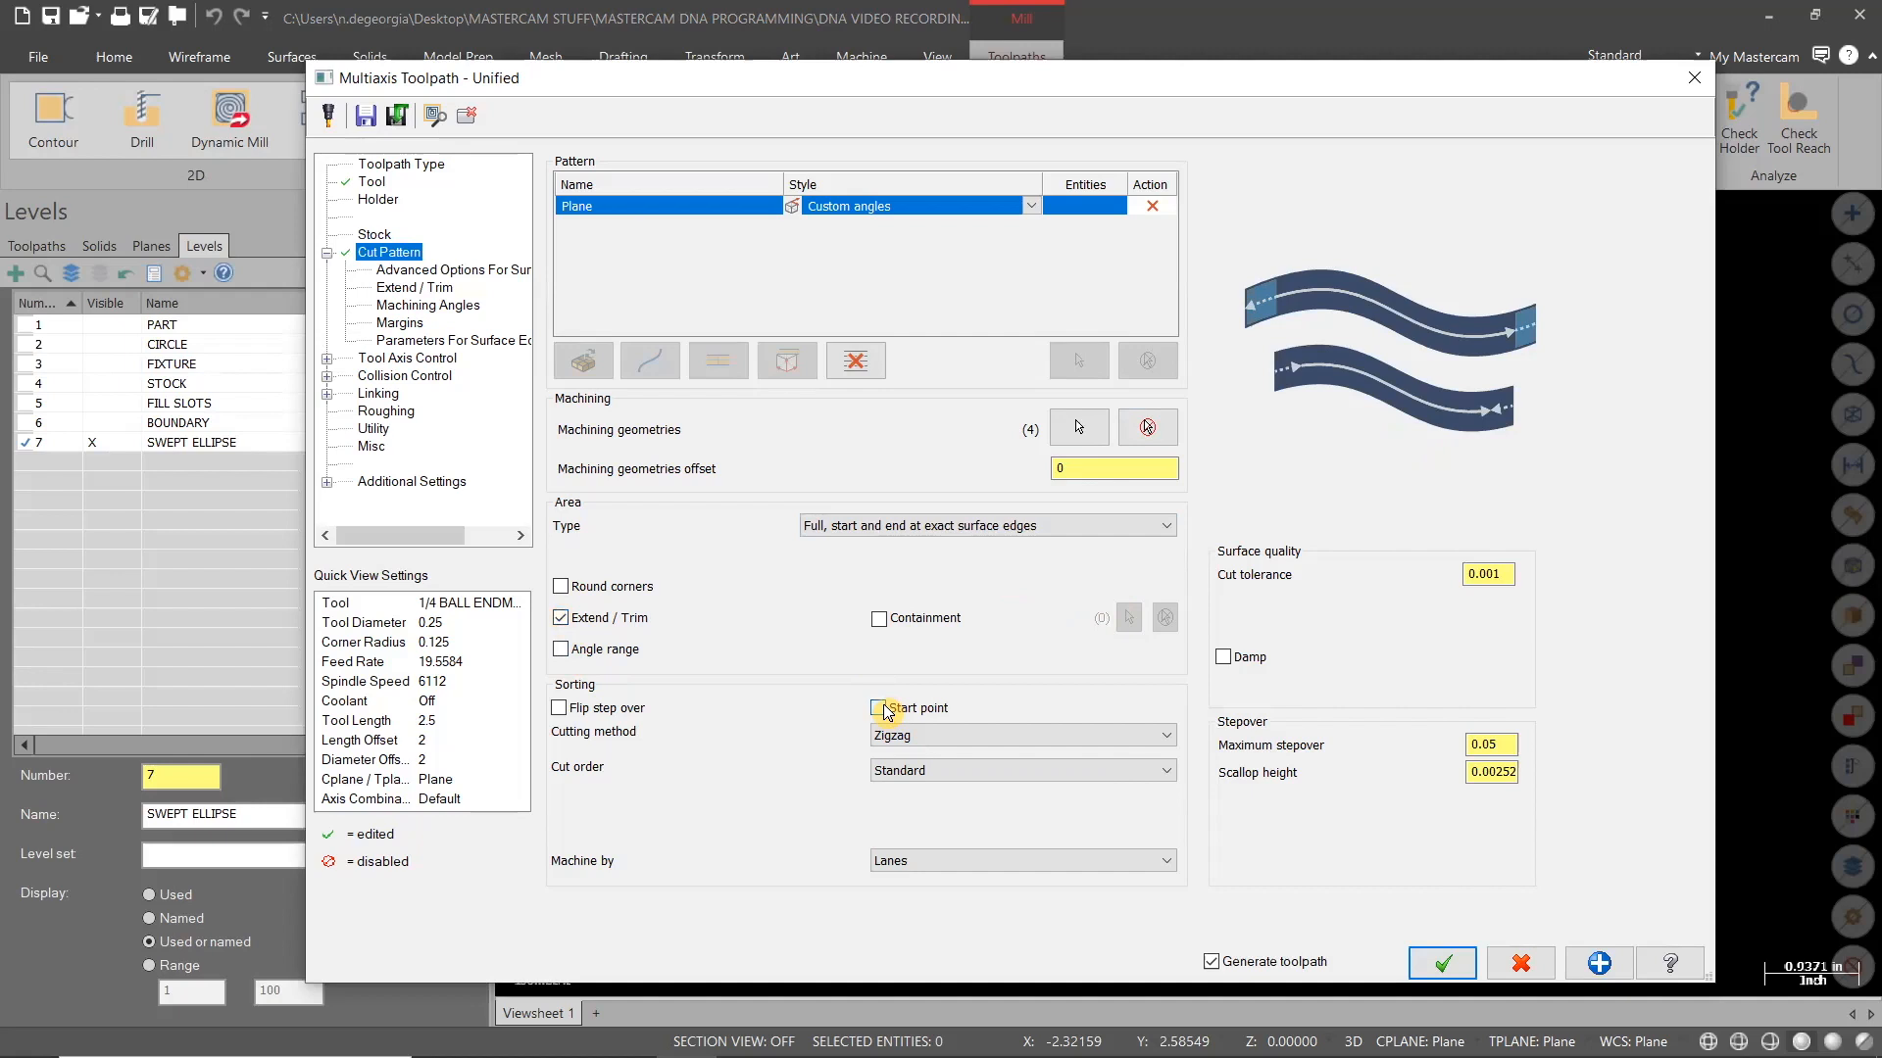
pyautogui.click(885, 706)
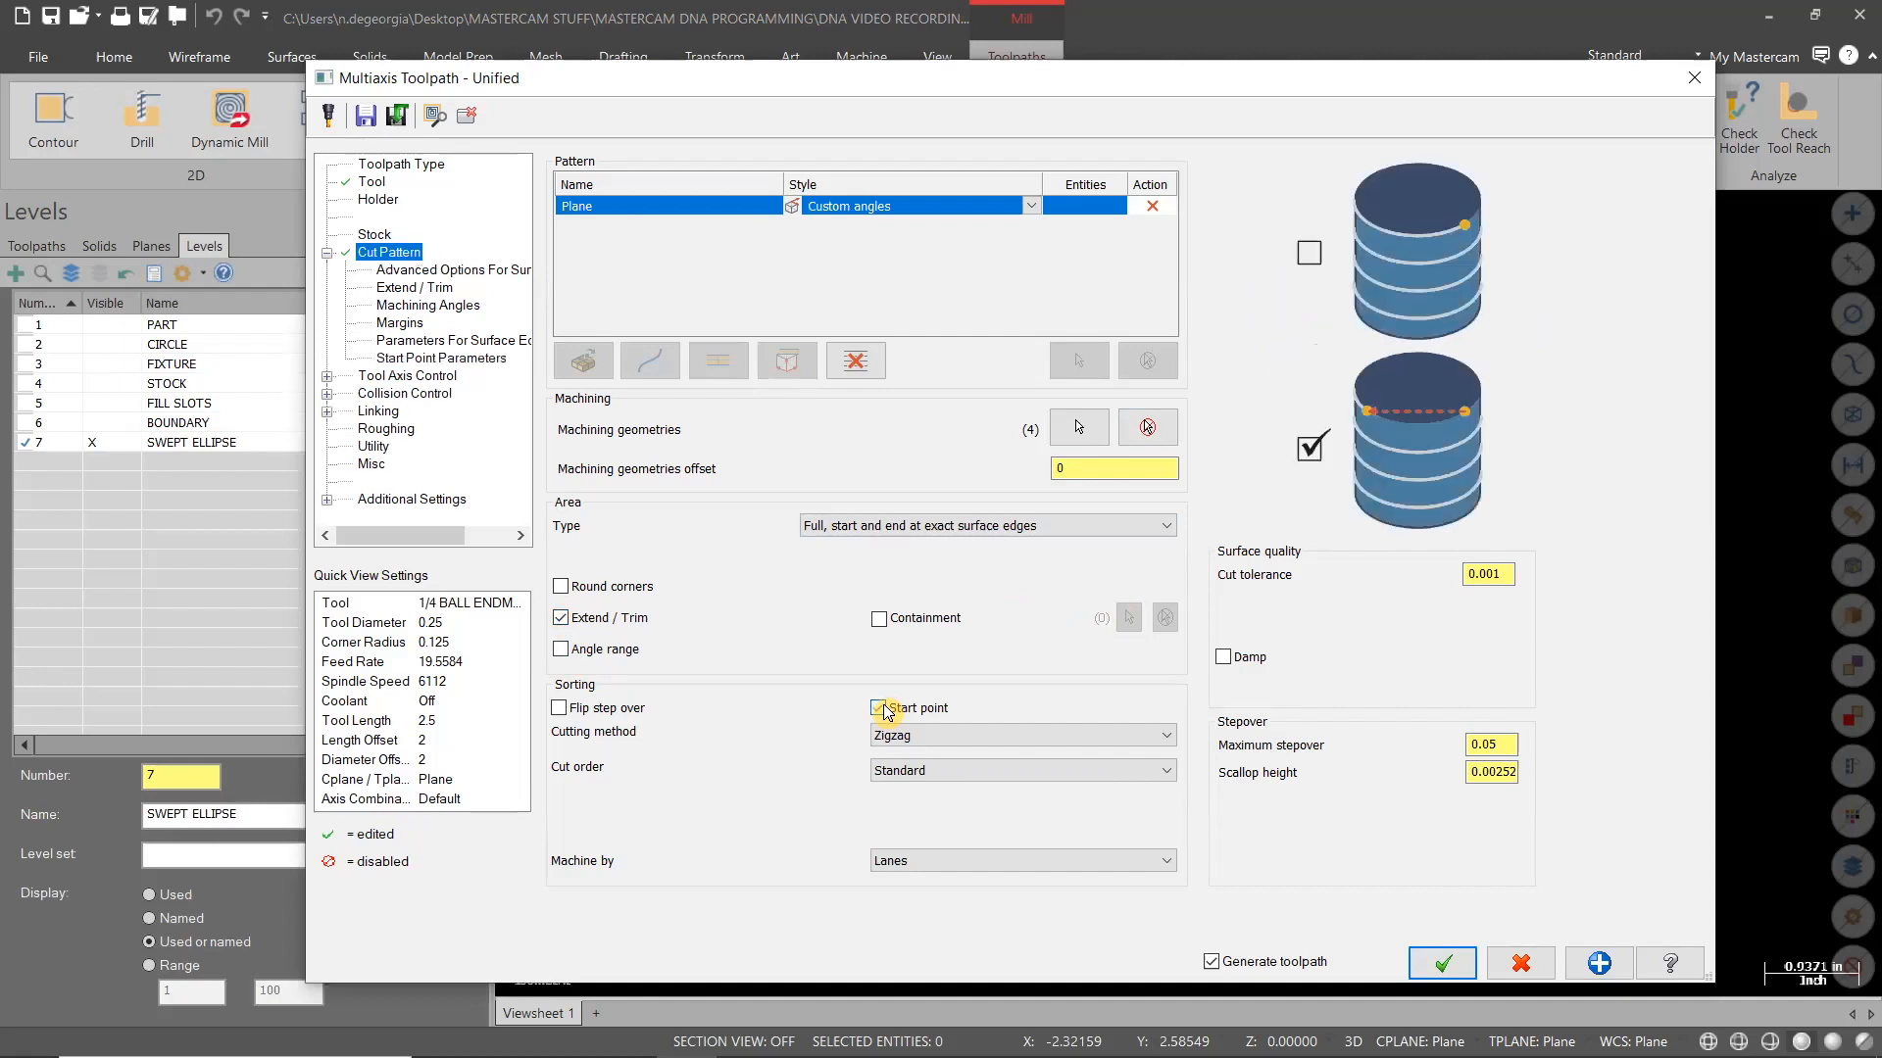
# Set the cutting method to Spiral and the scallop height to 0.0005
pyautogui.click(965, 735)
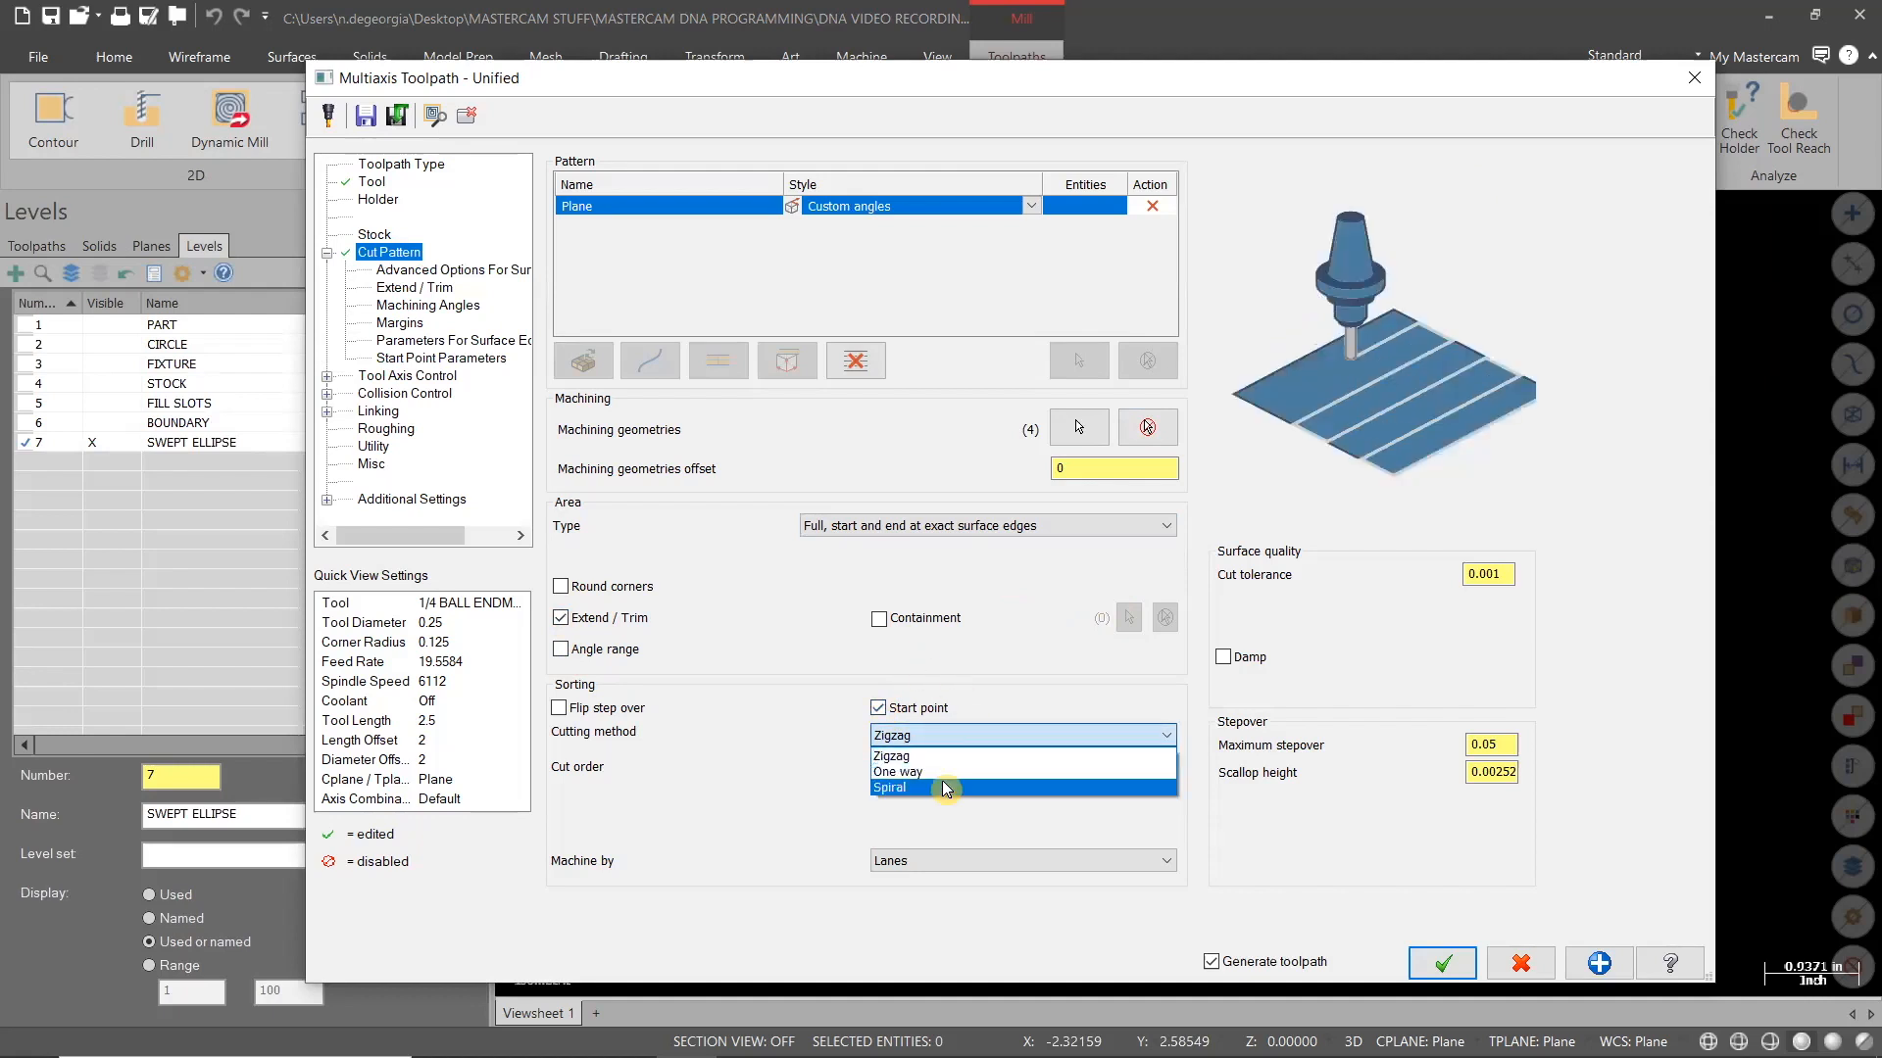
pyautogui.click(946, 786)
pyautogui.click(1511, 772)
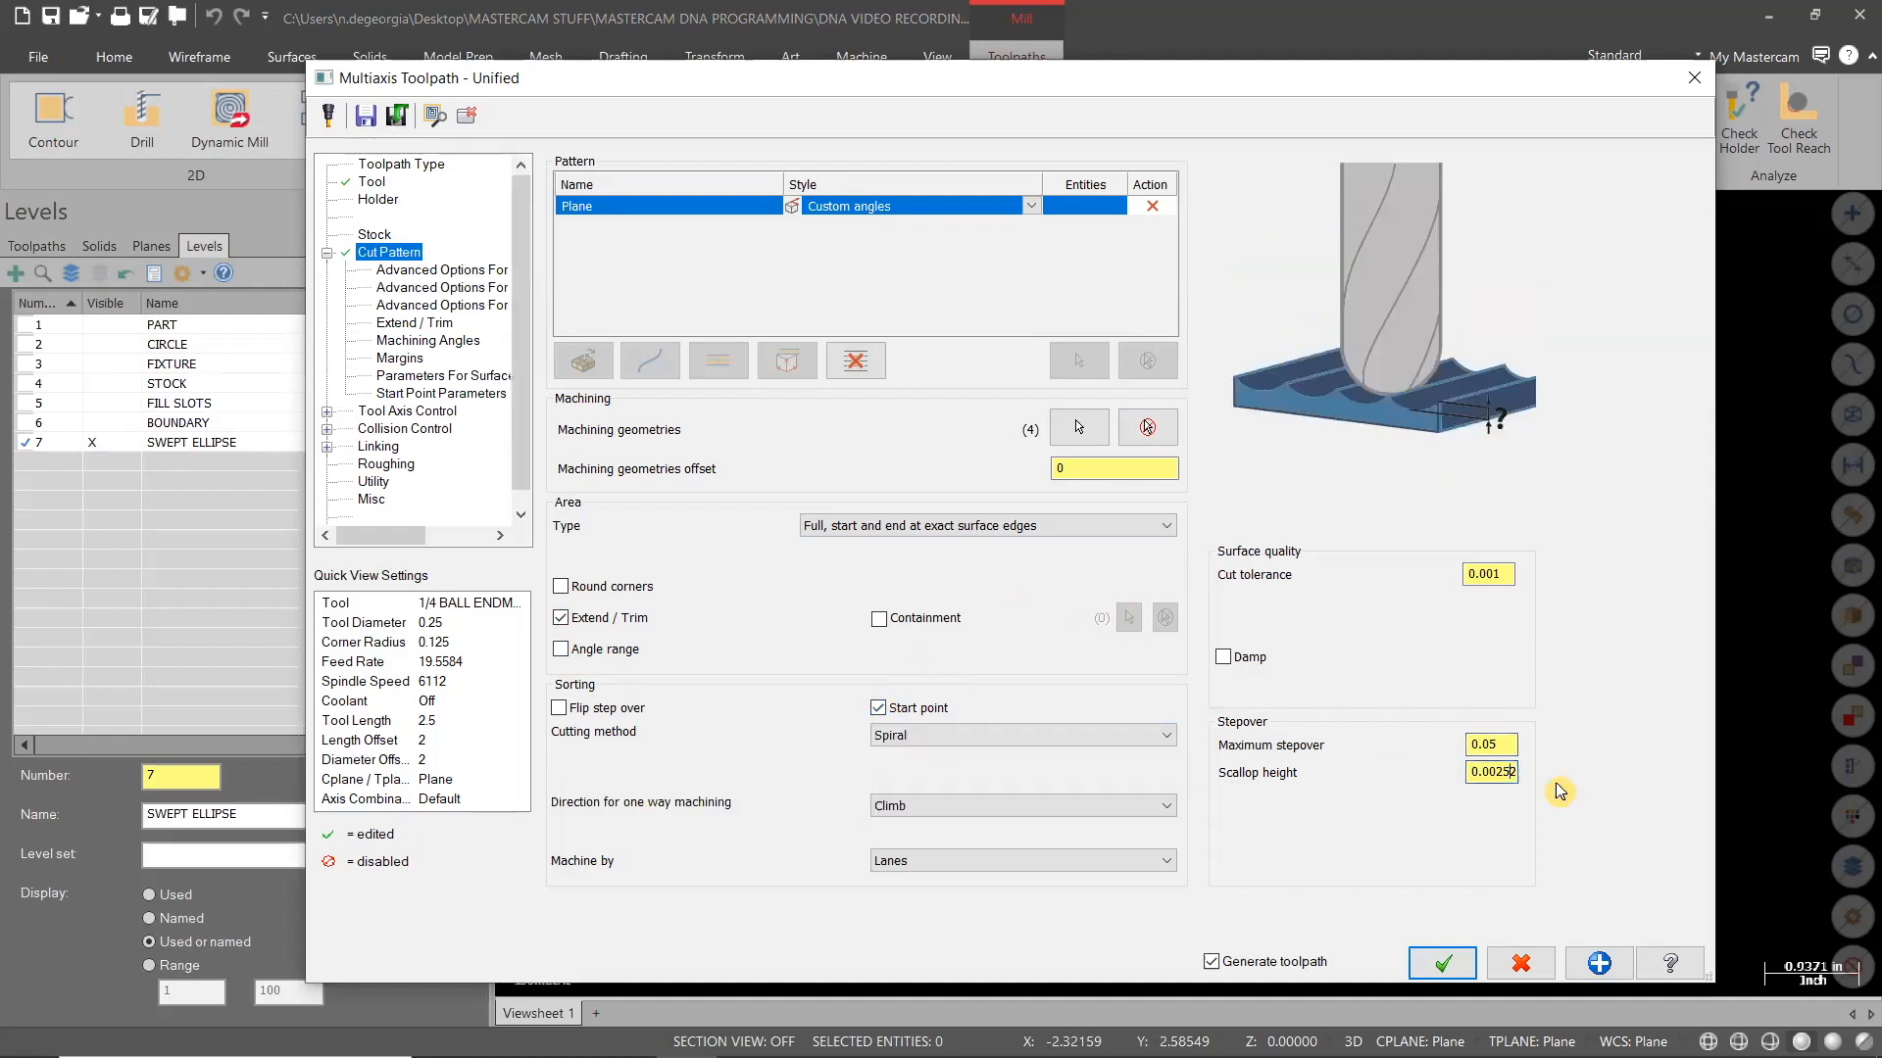
pyautogui.hotkey('ctrl', 'a')
pyautogui.write('0.')
pyautogui.press('Tab')
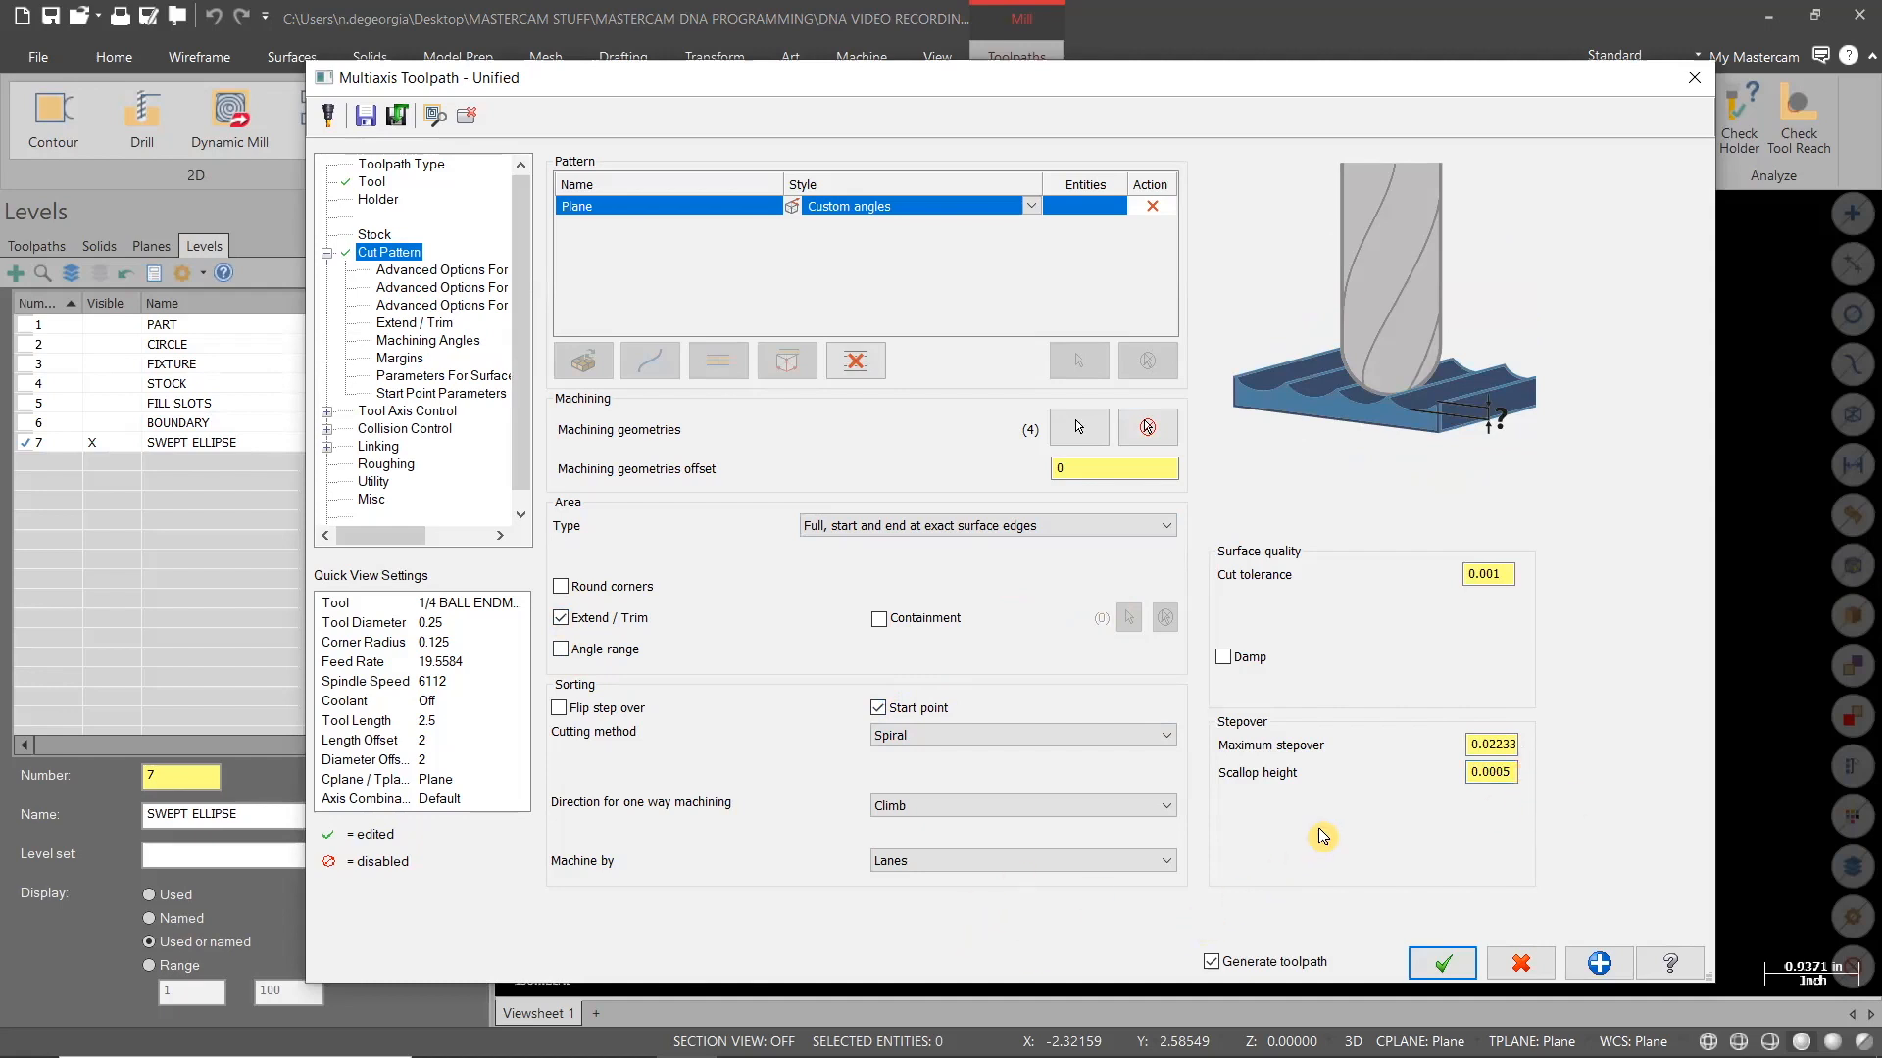
# Review the cut pattern's advanced options, leaving Perform spiral at Full, and open the chaining tolerance and toolpath smoothing settings
pyautogui.click(467, 274)
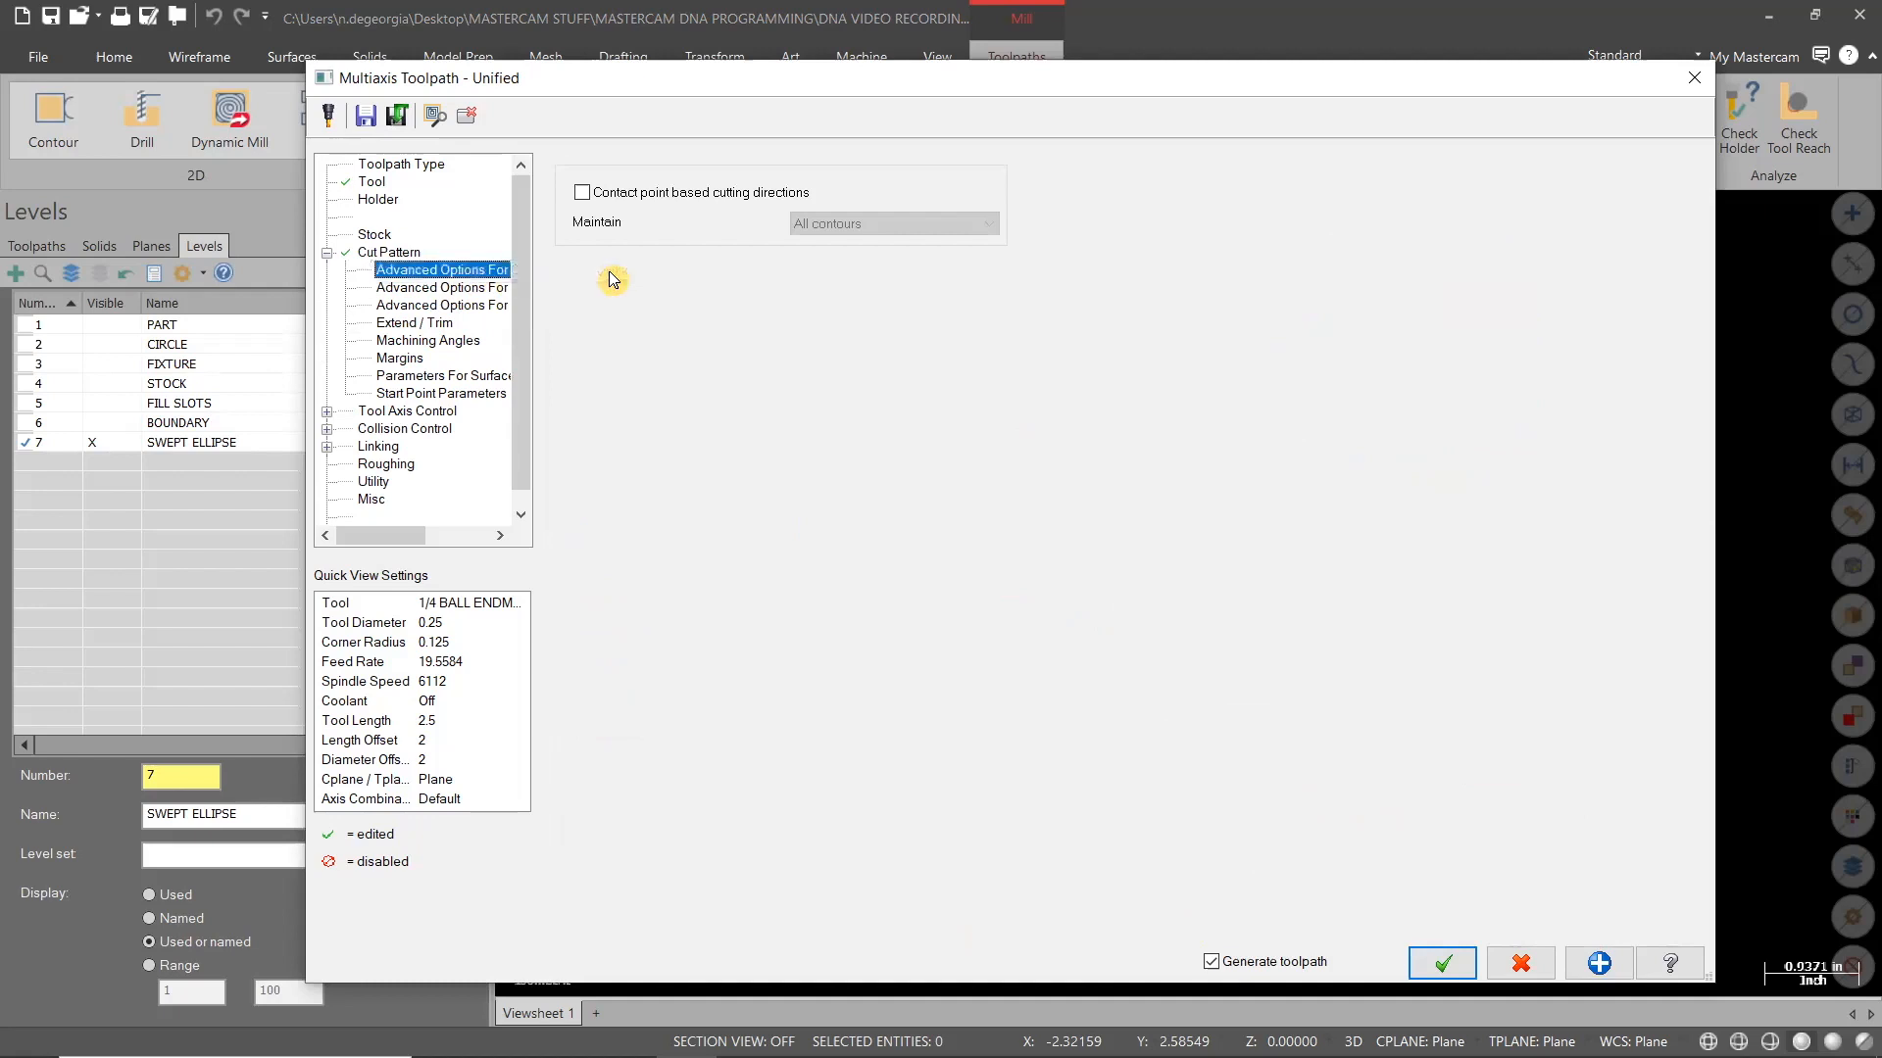
pyautogui.click(493, 288)
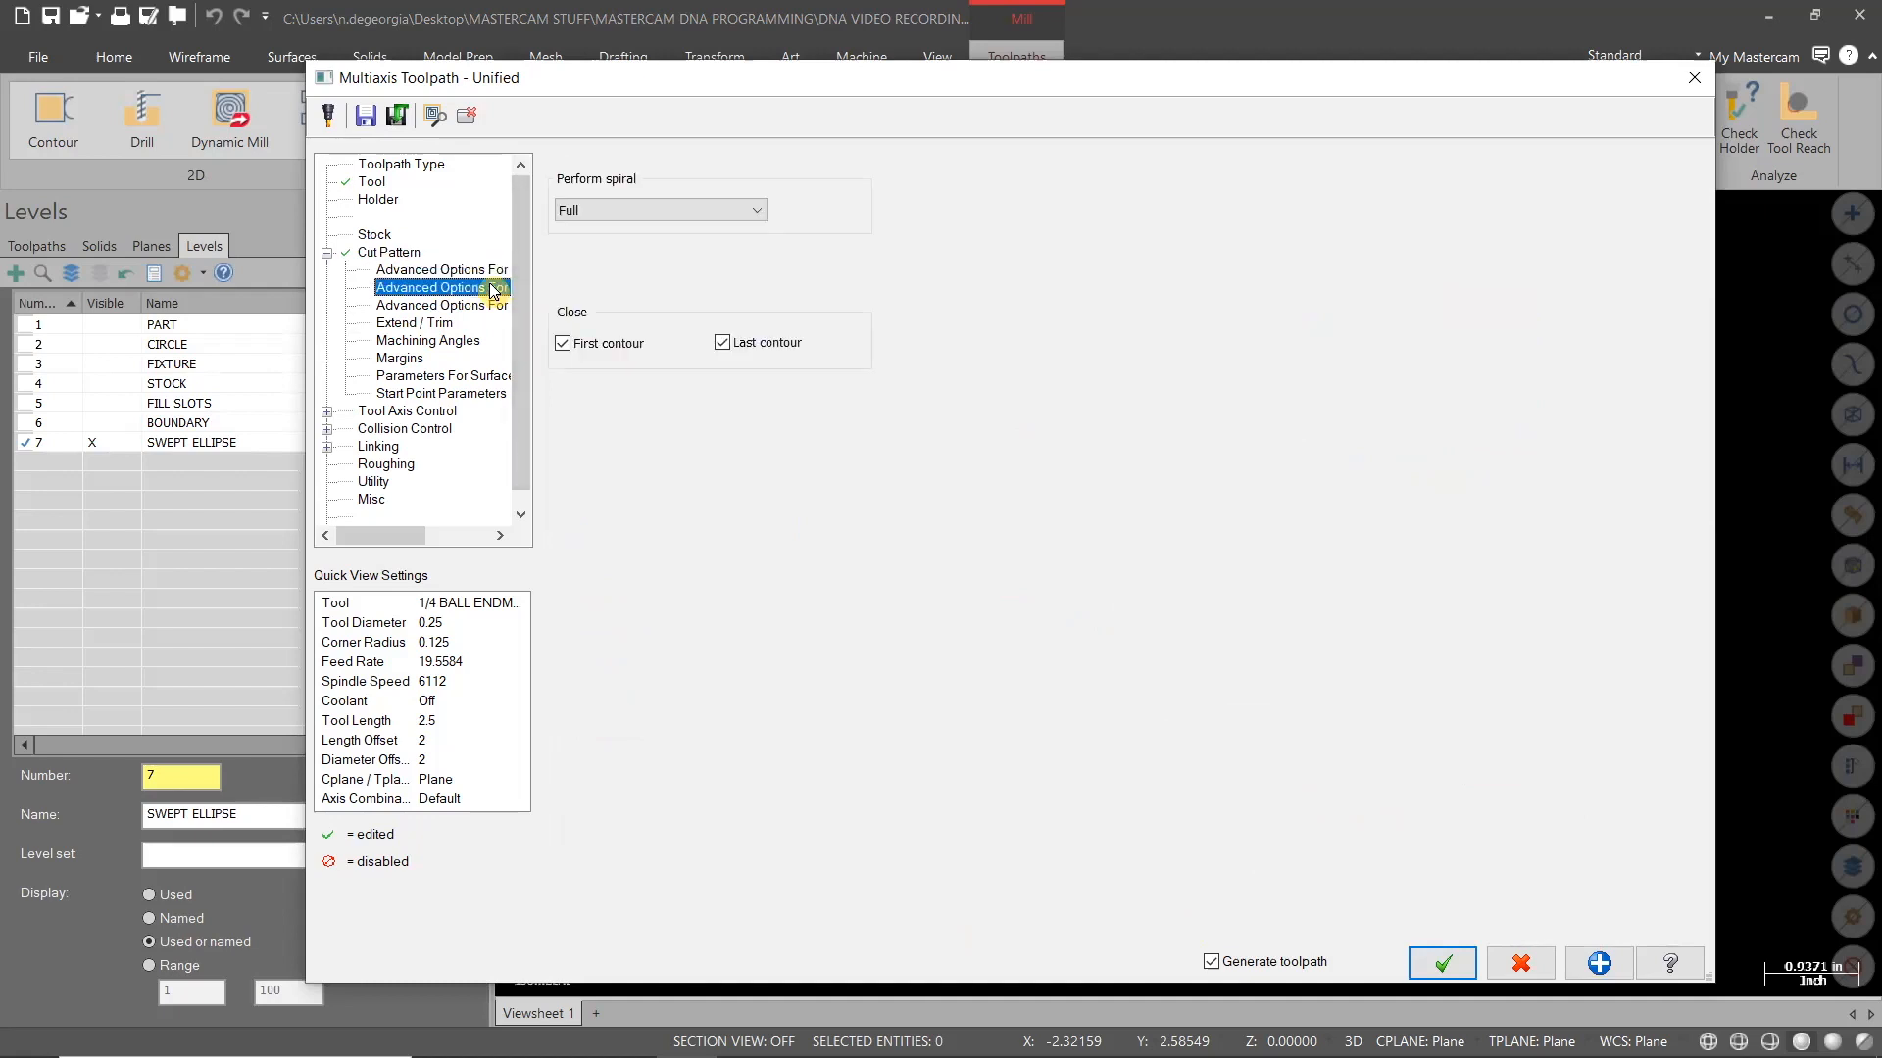
pyautogui.click(737, 210)
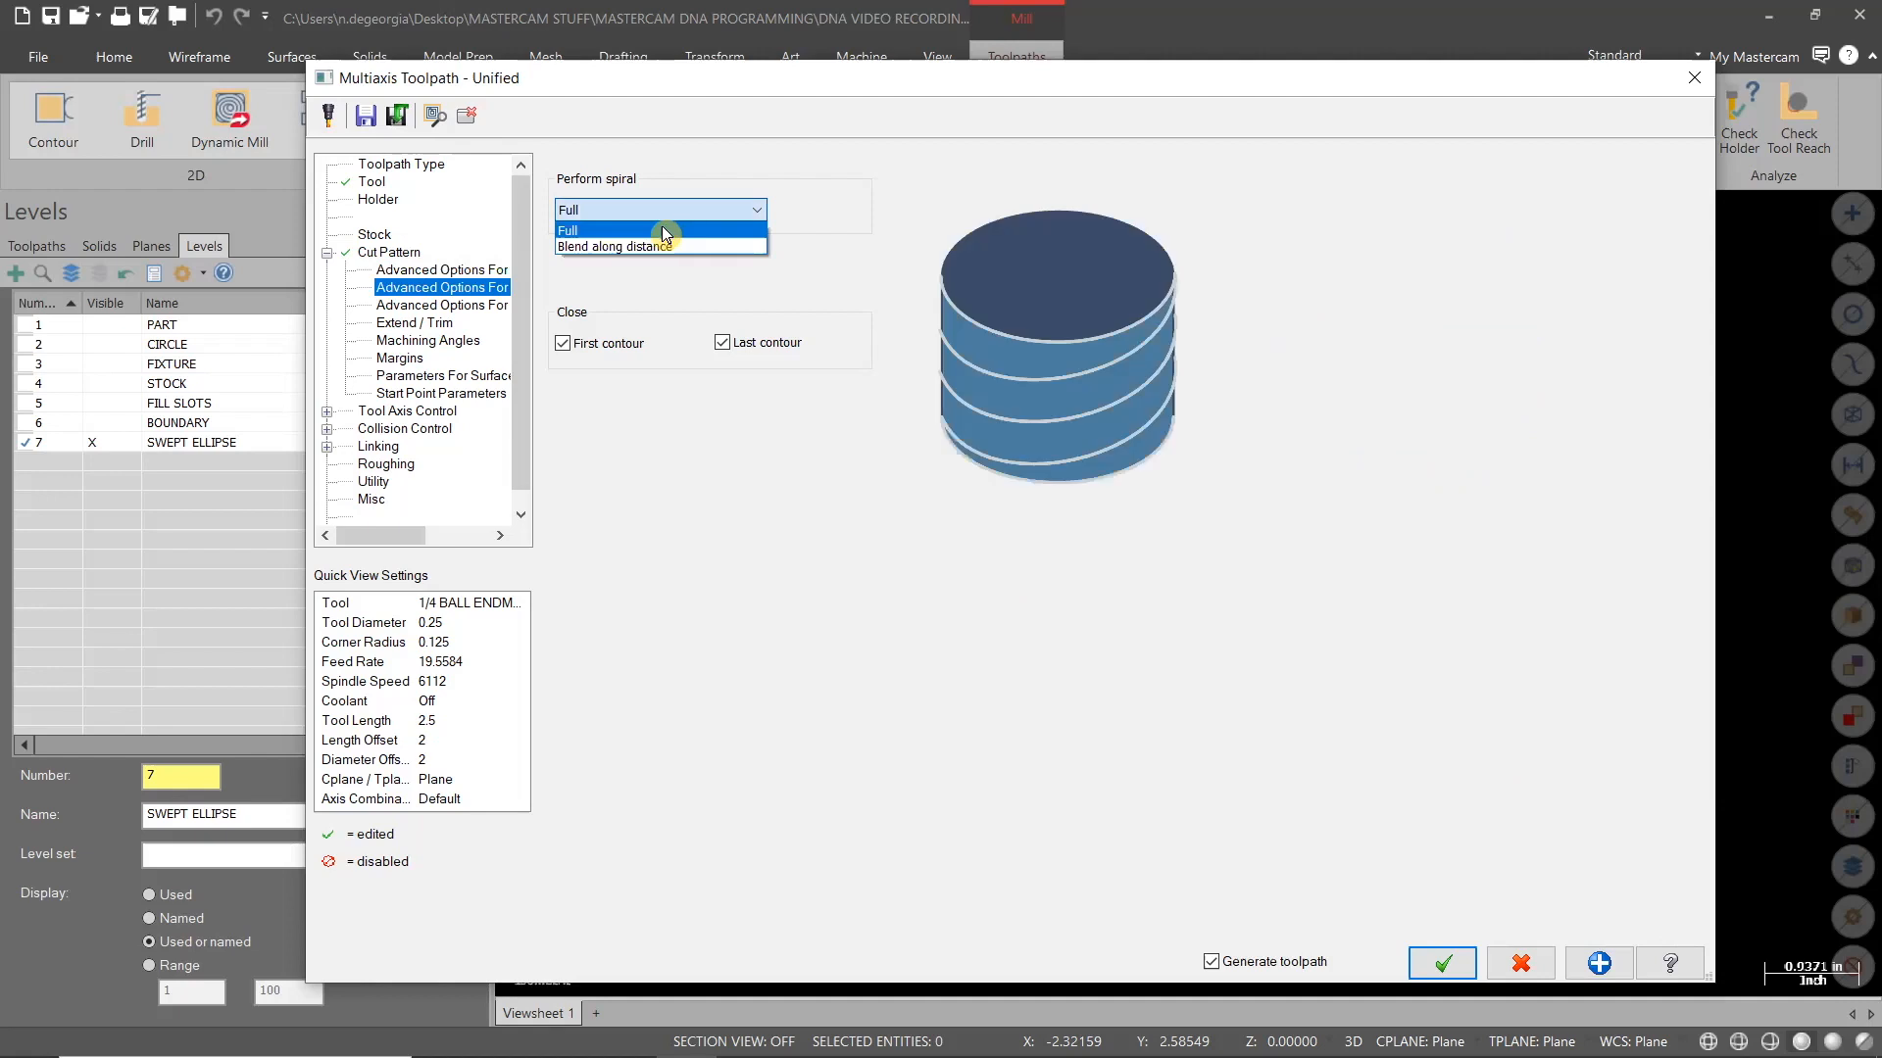
pyautogui.click(601, 242)
pyautogui.click(604, 211)
pyautogui.click(592, 233)
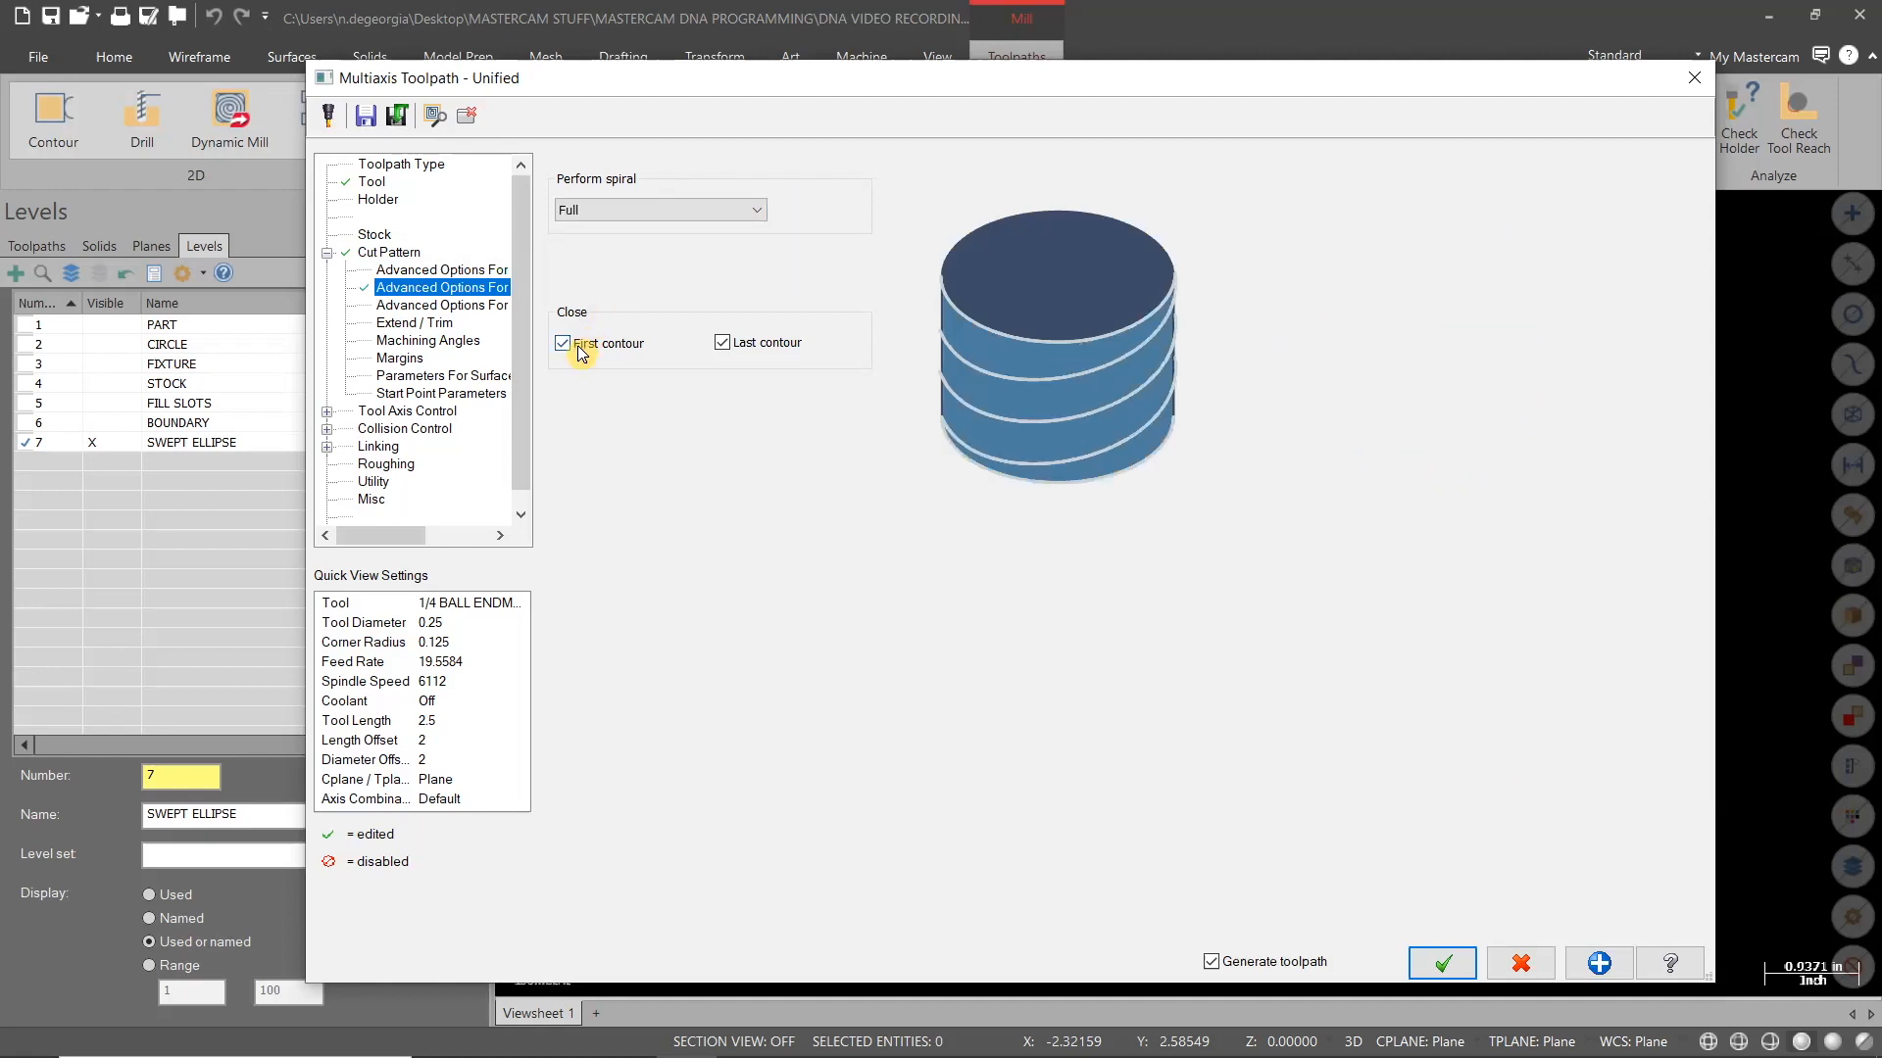
pyautogui.click(446, 304)
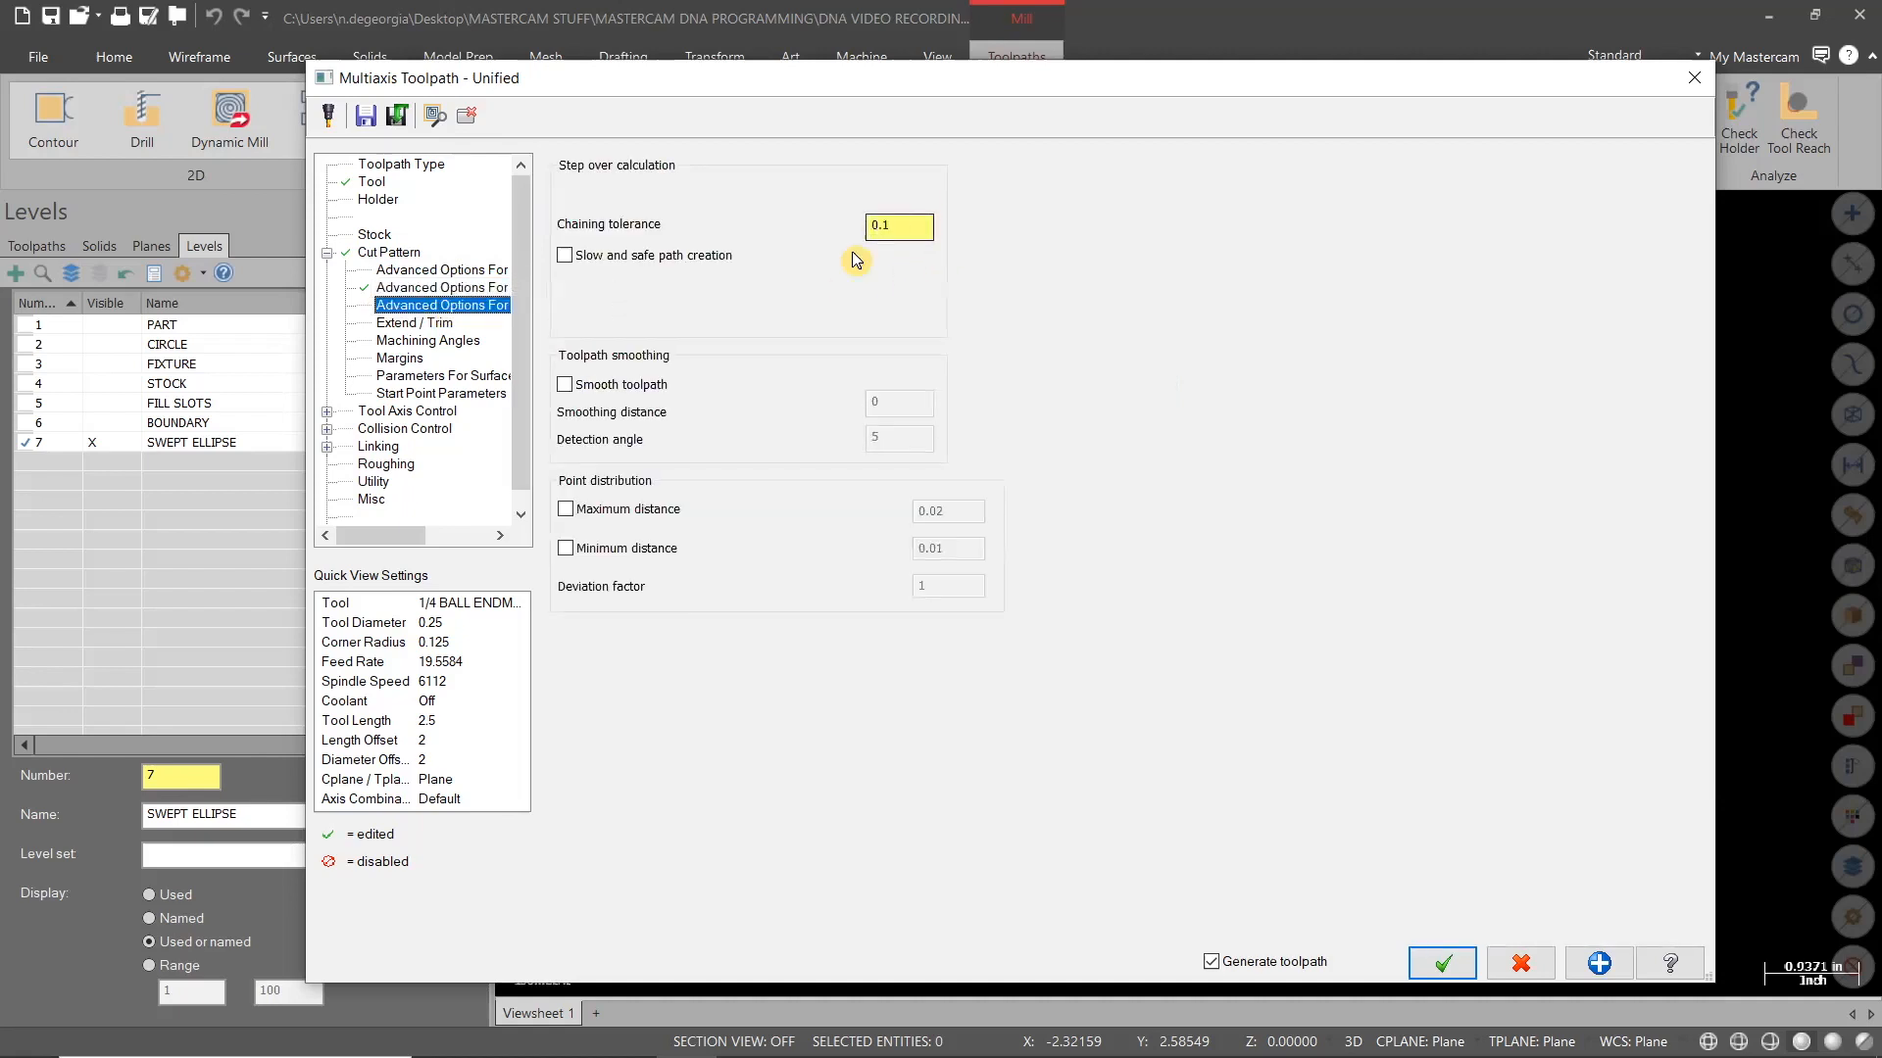
# Enable toolpath smoothing with a smoothing distance of 0.0005, keeping the detection angle at 5
pyautogui.click(566, 385)
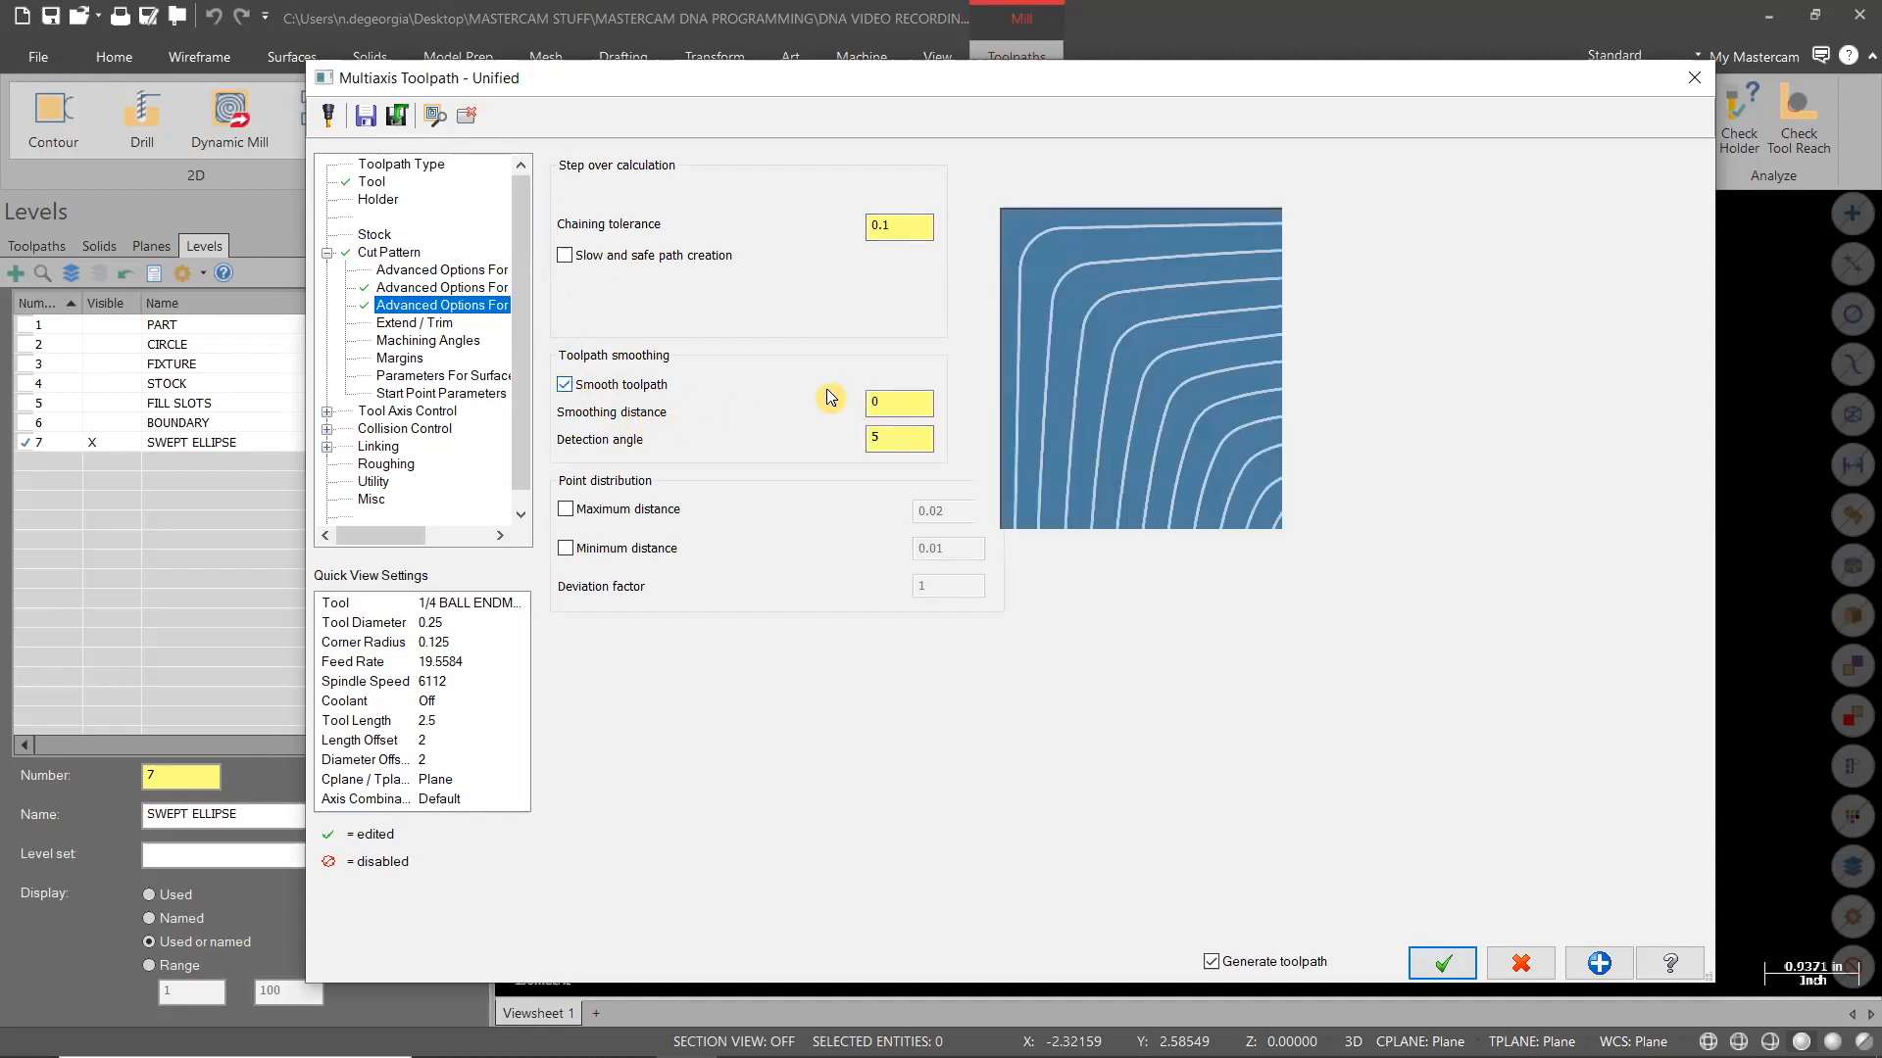
pyautogui.click(897, 403)
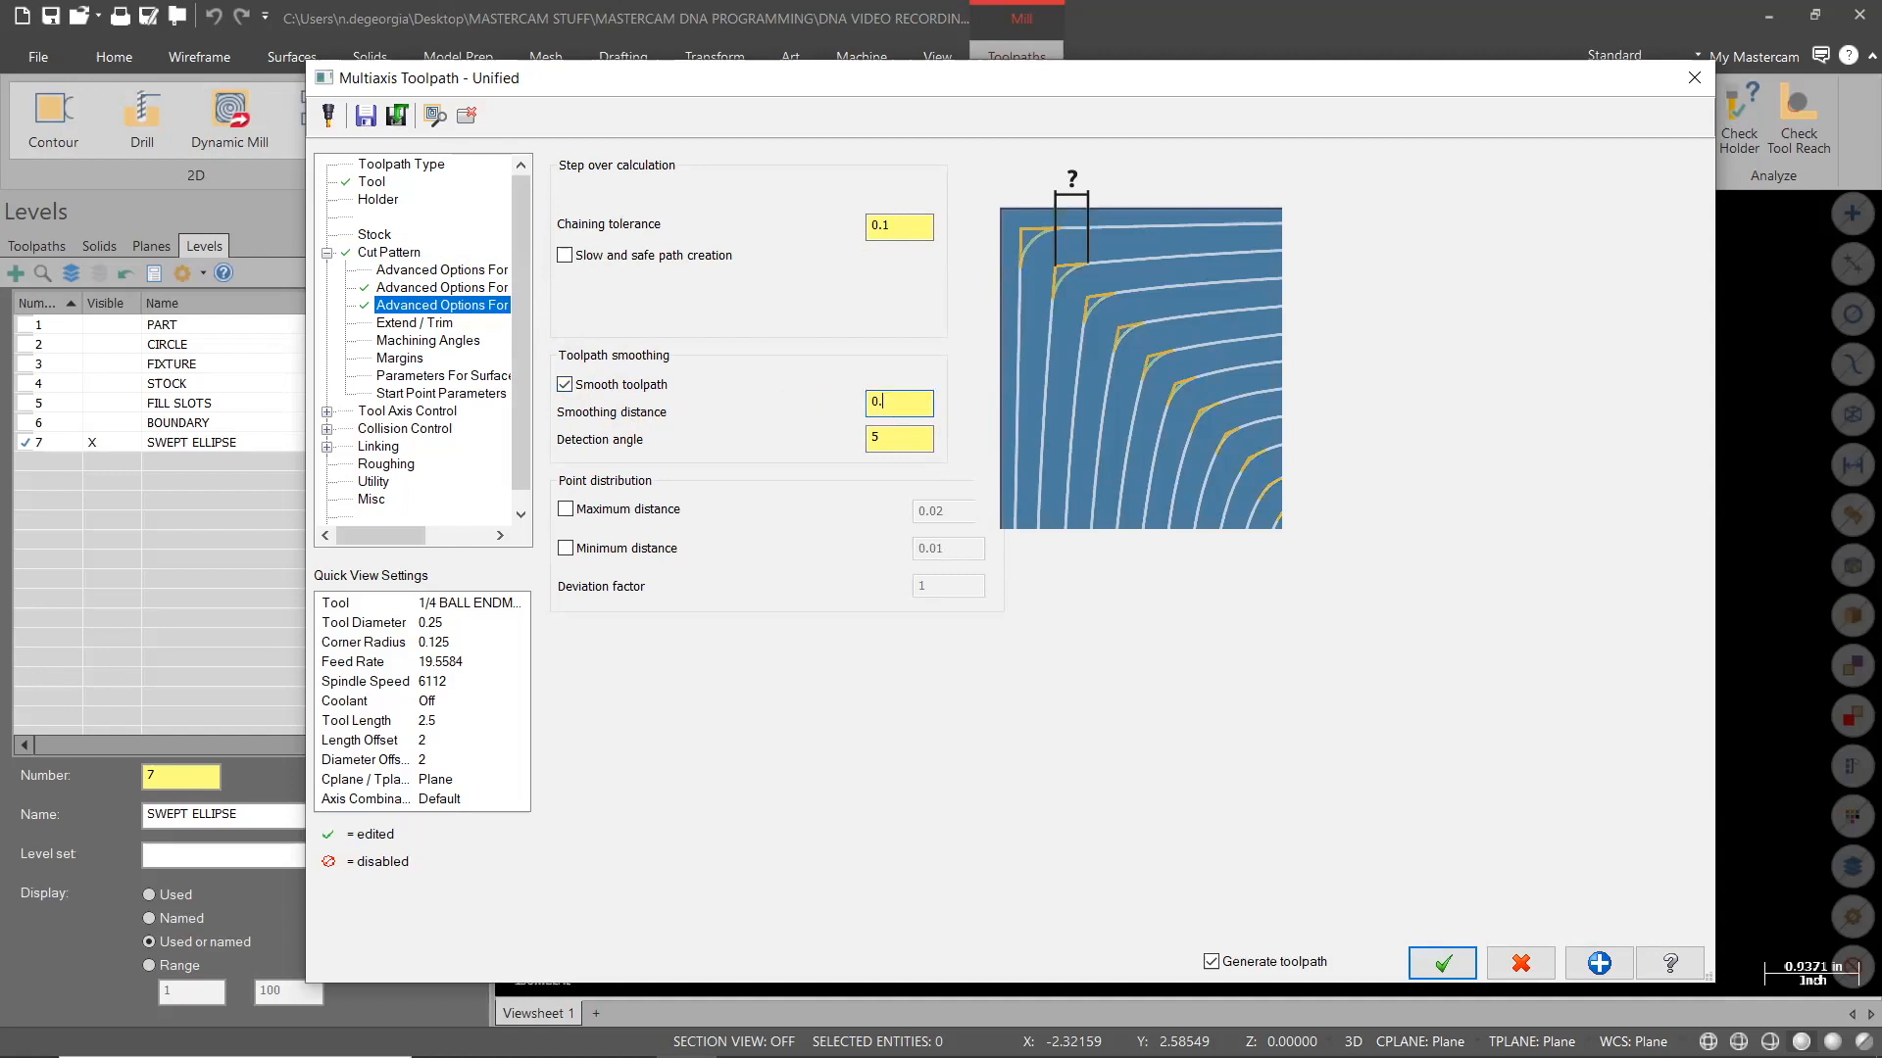
pyautogui.press('Tab')
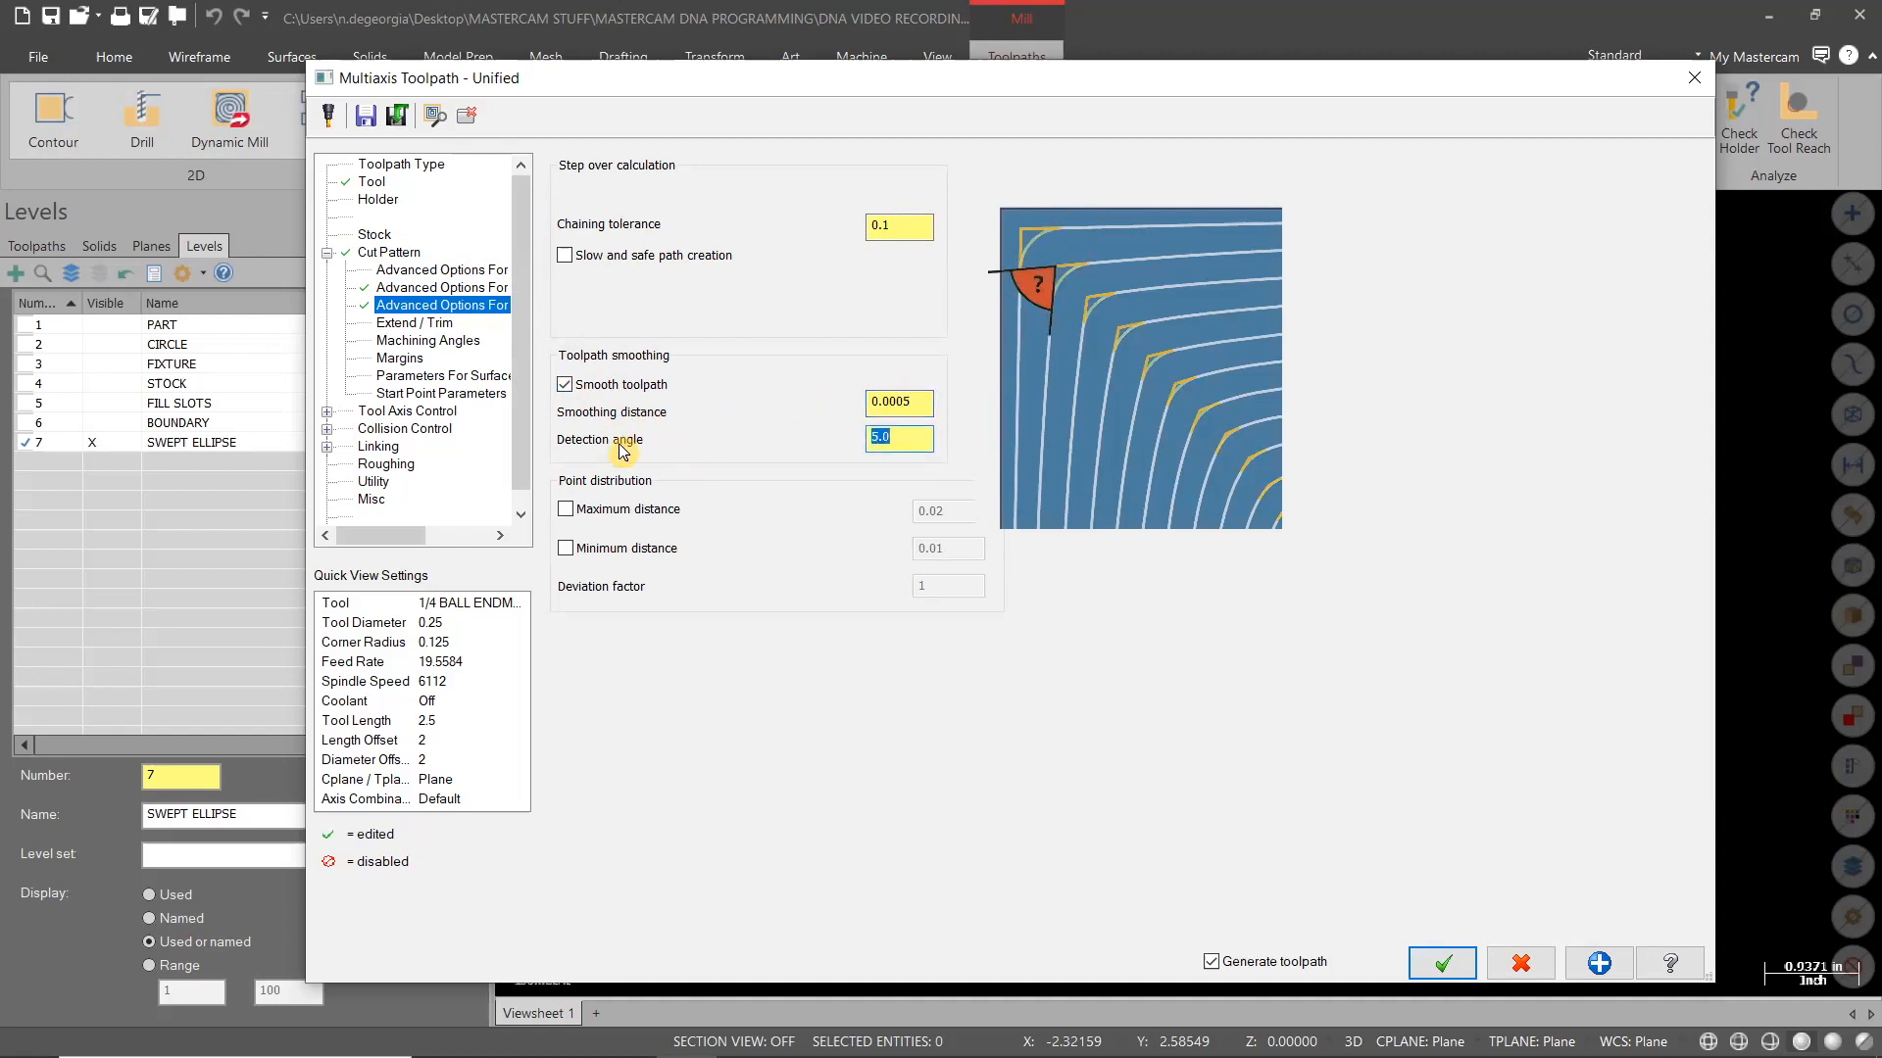
# Define the side extensions by value, setting both the start and the end to 0.25
pyautogui.click(436, 325)
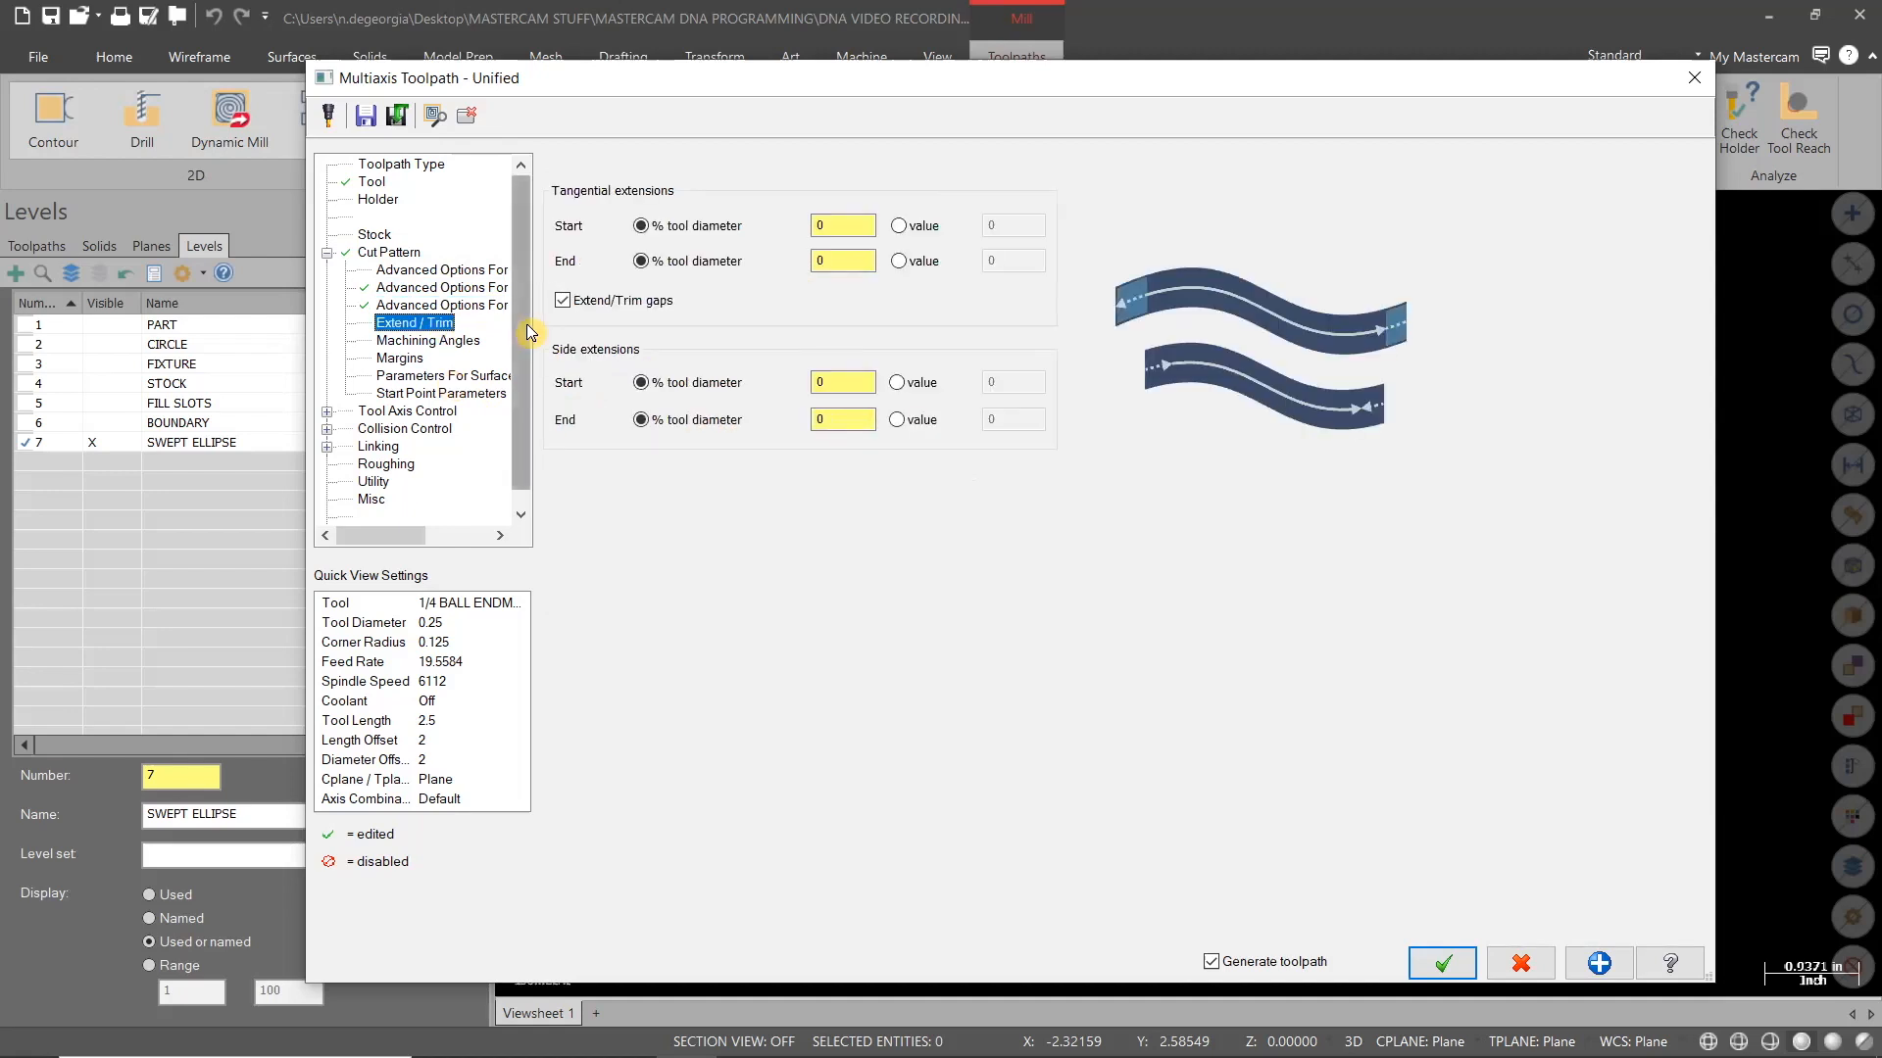
pyautogui.click(910, 384)
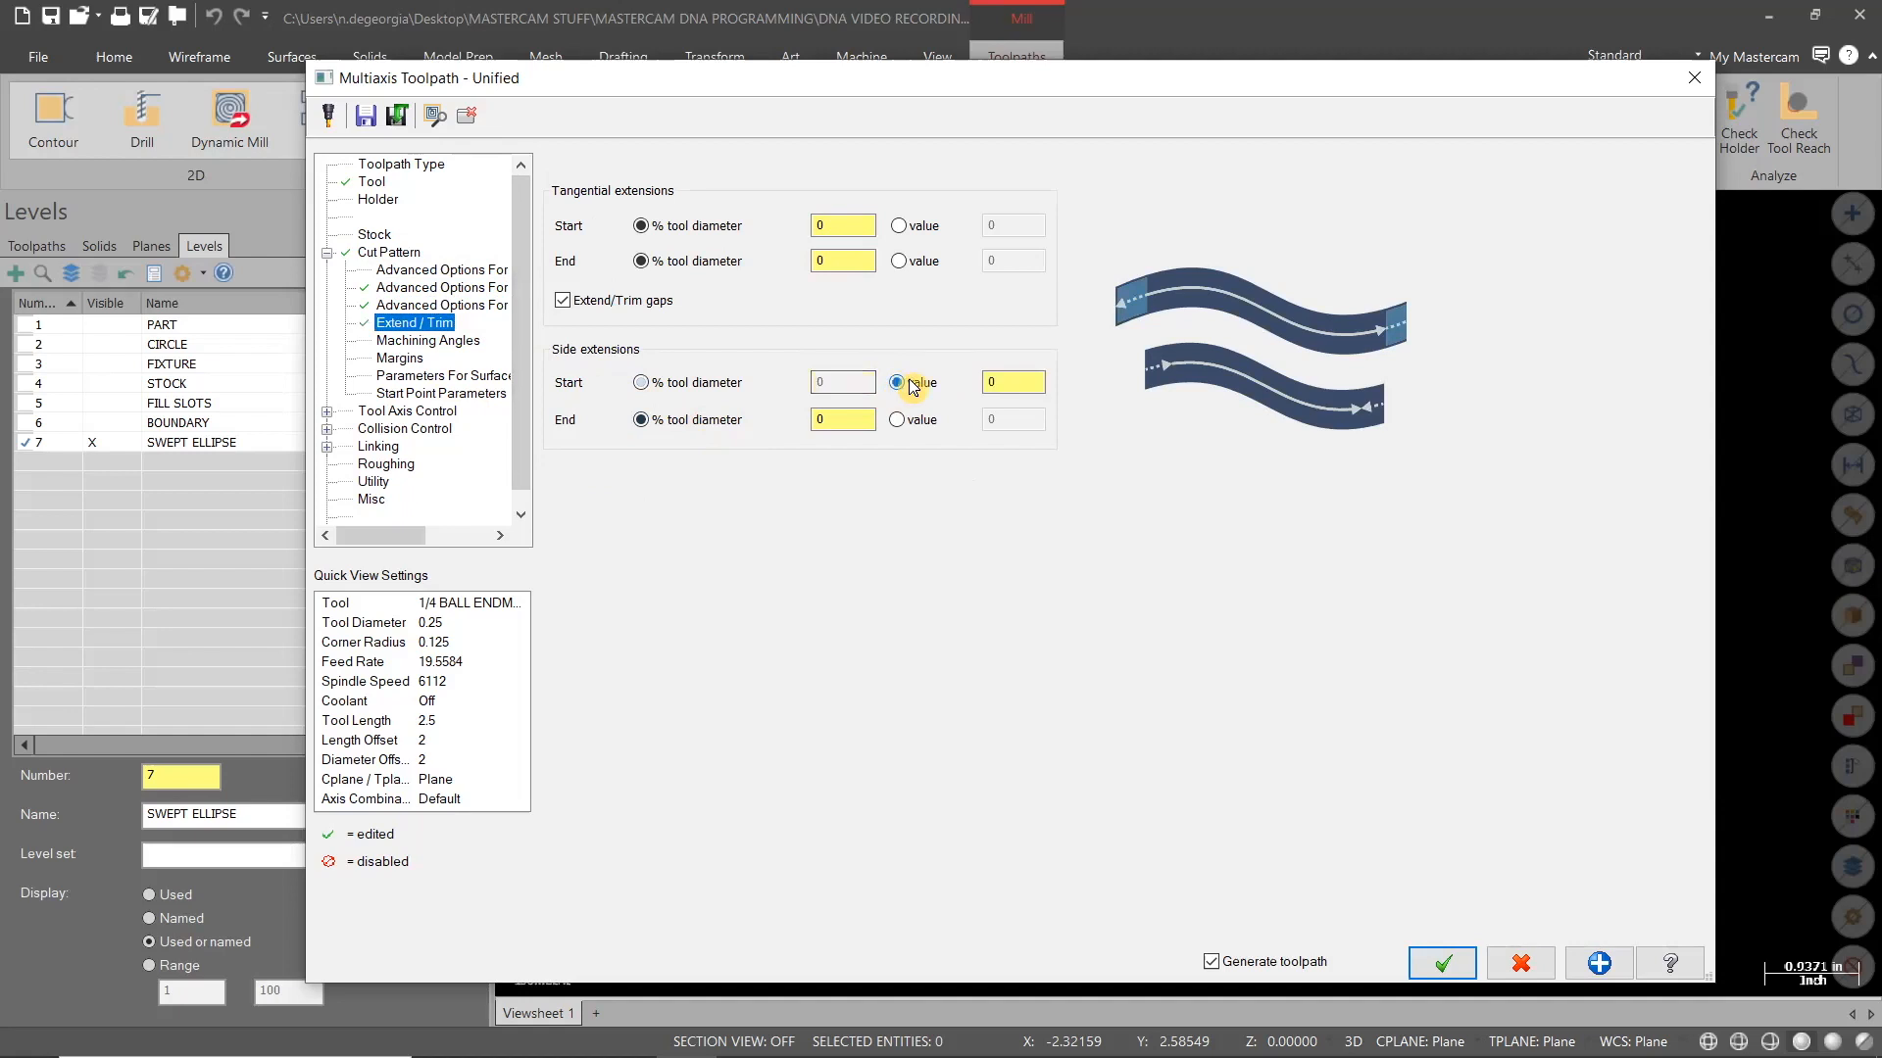
pyautogui.click(896, 421)
pyautogui.click(929, 390)
pyautogui.write('.25')
pyautogui.press('Tab')
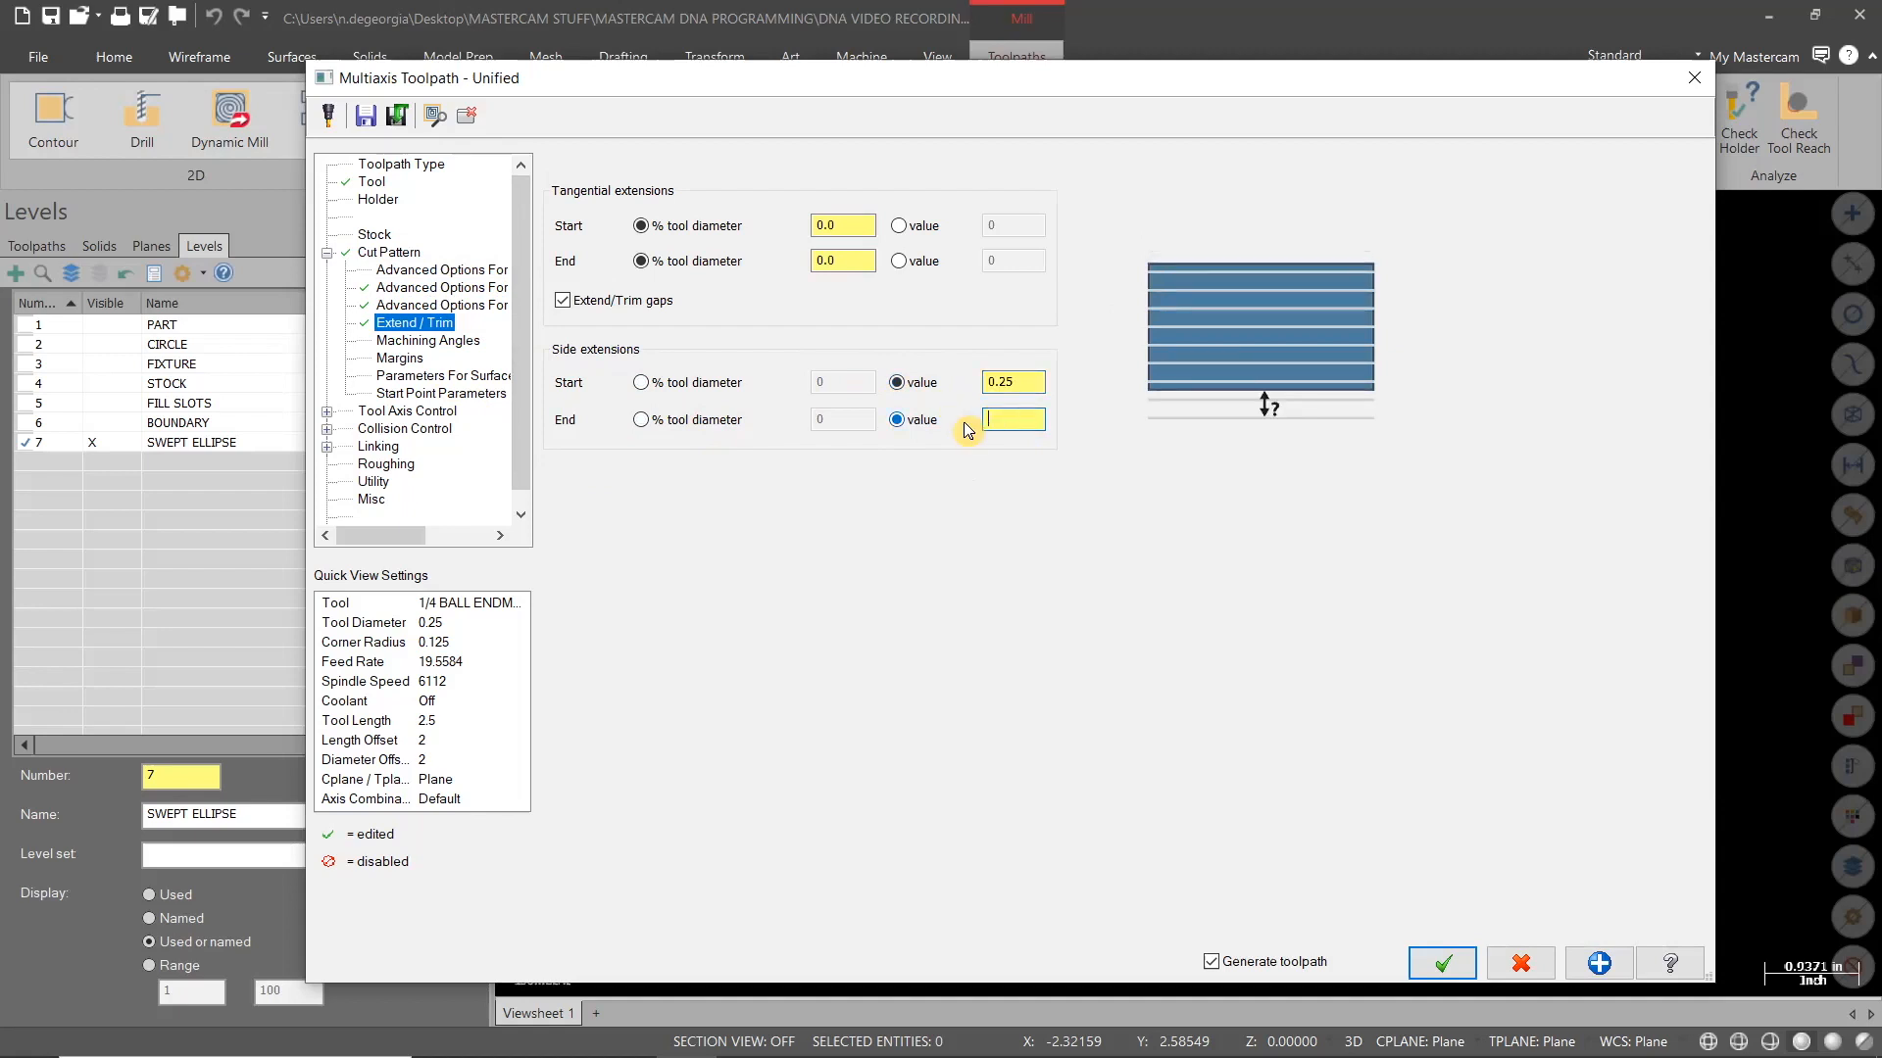
pyautogui.write('.250')
# Review the machining angles, margins, surface edge handling and start point parameters of the cut pattern
pyautogui.click(422, 341)
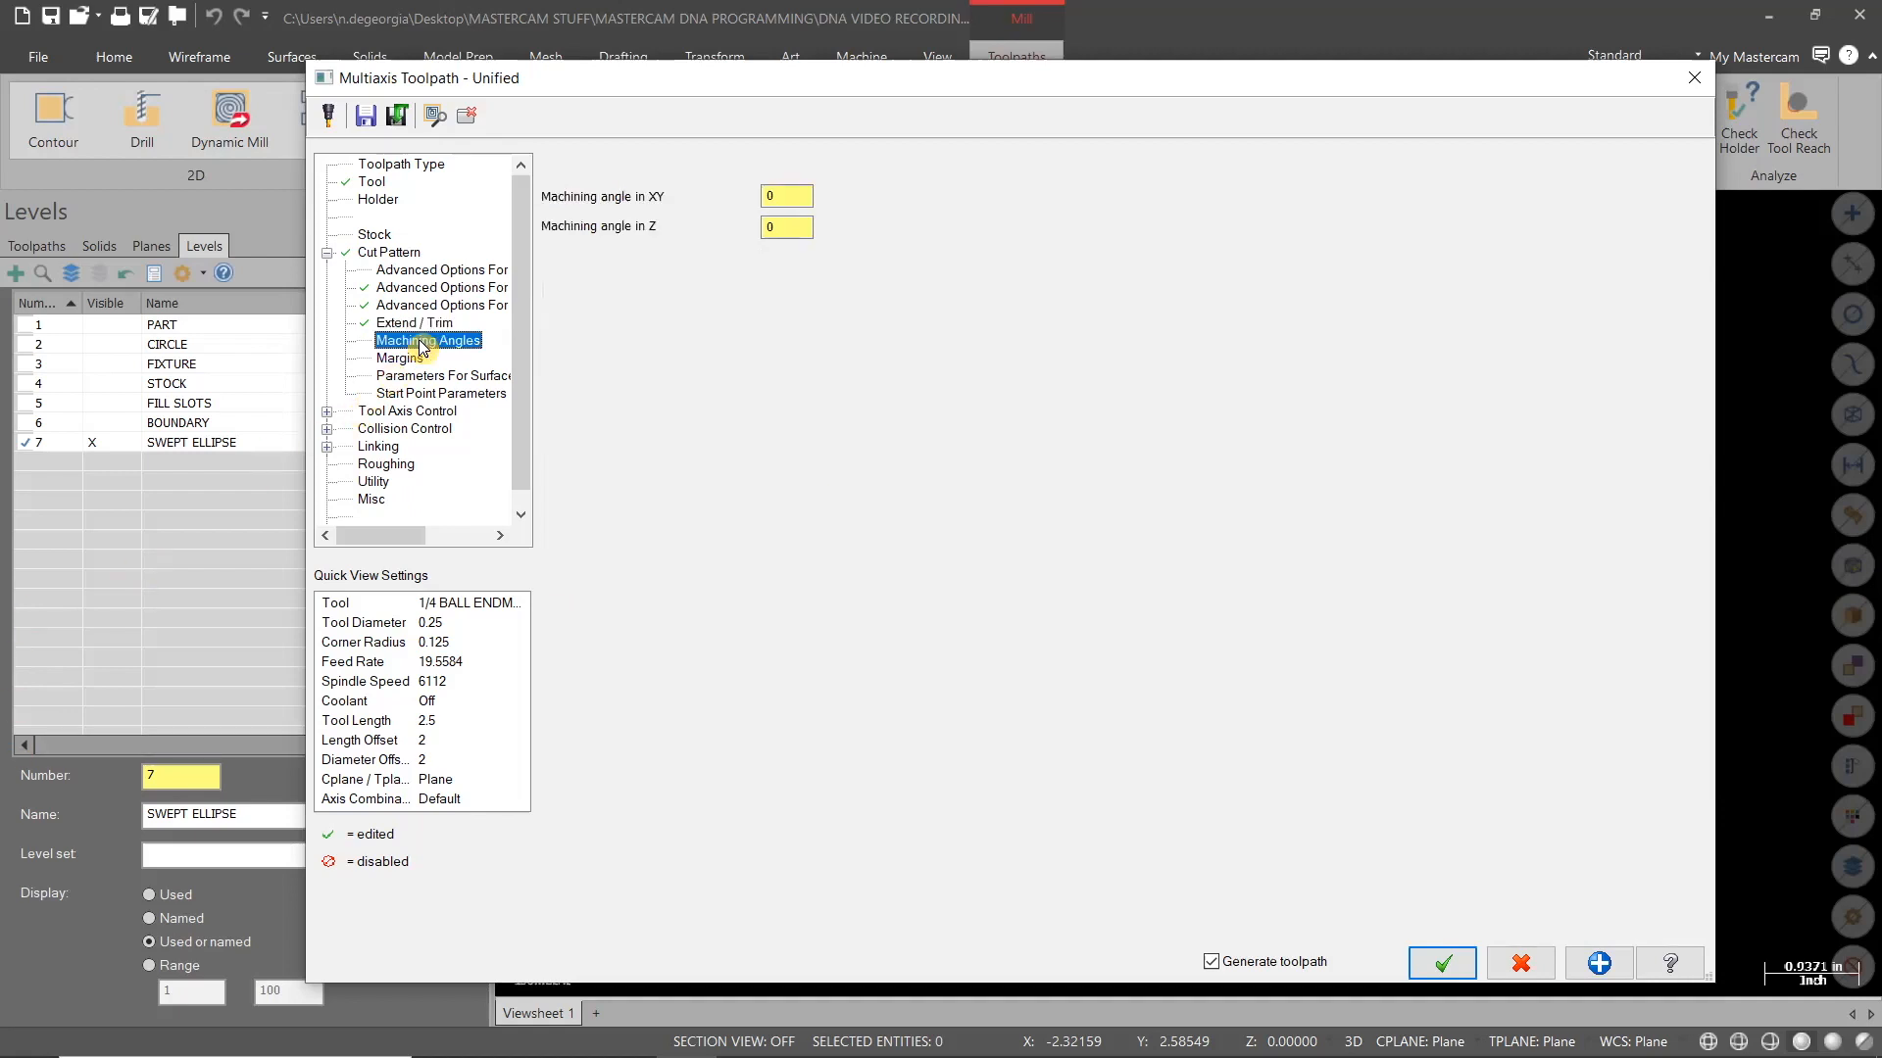
pyautogui.click(410, 359)
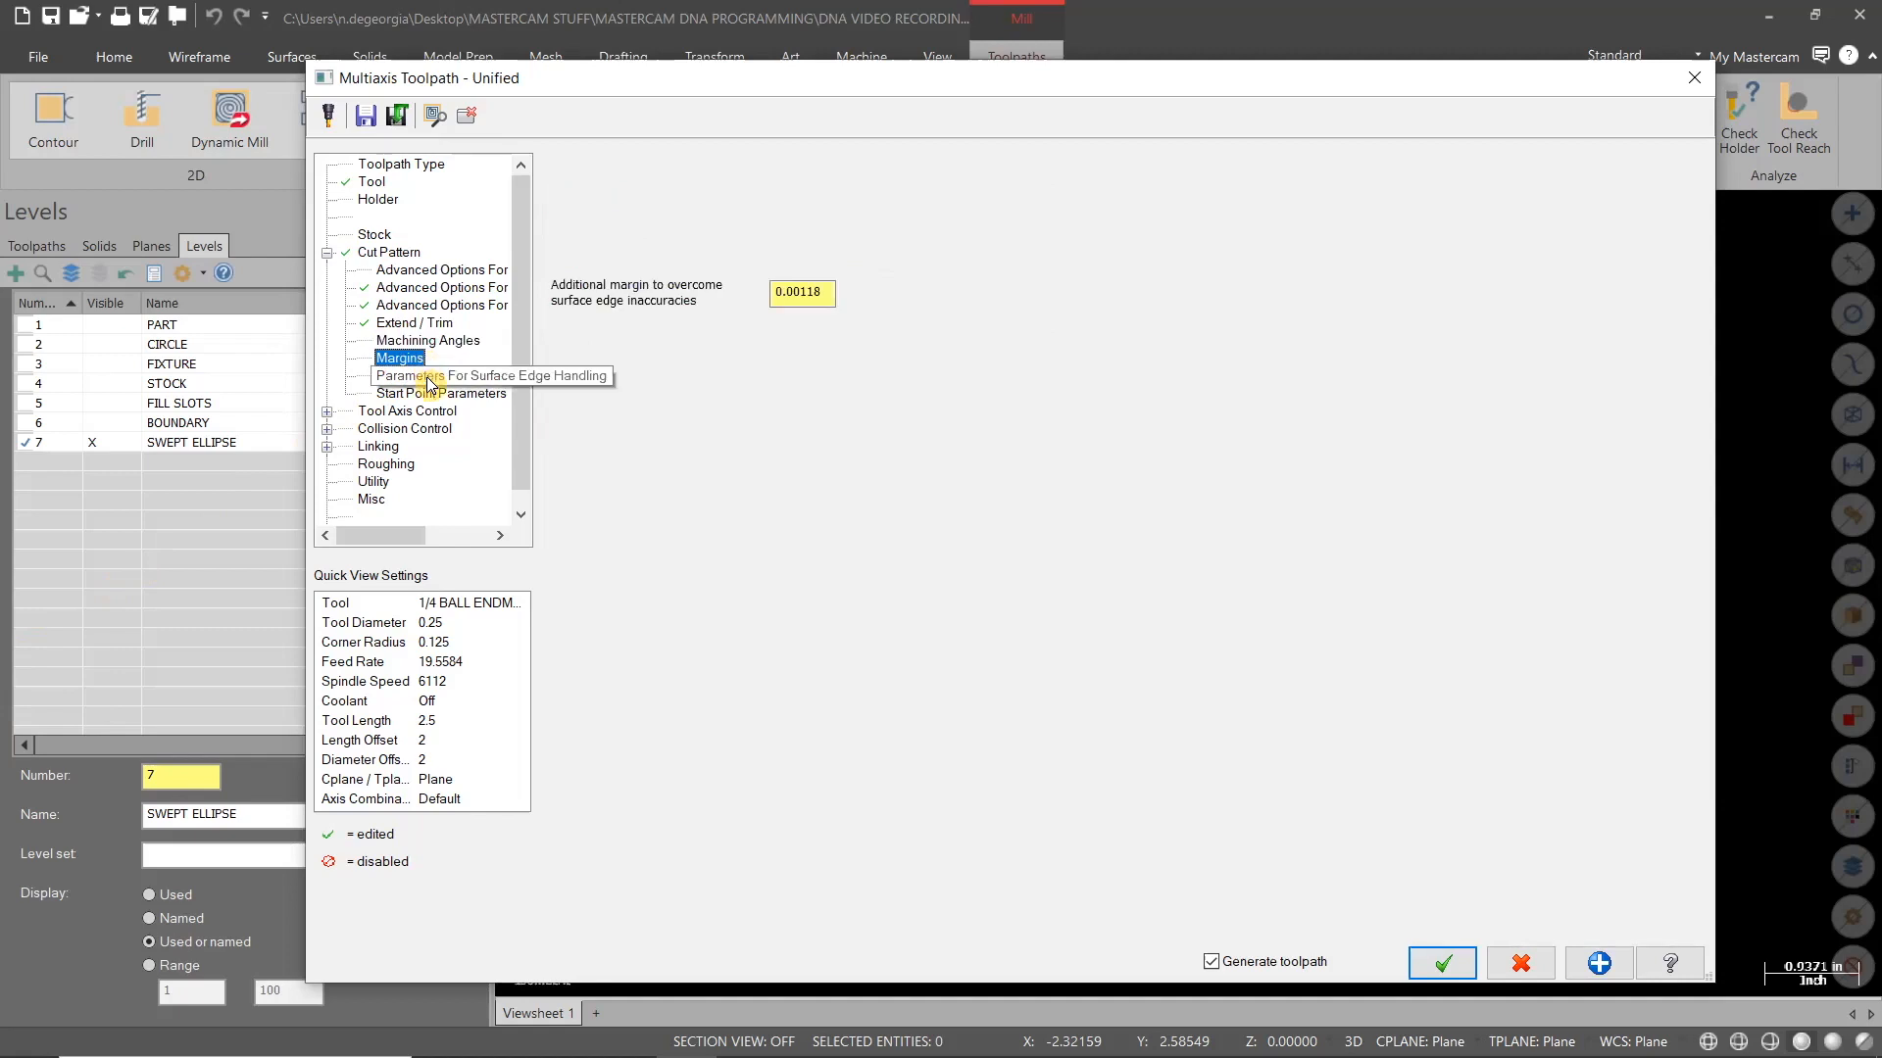
pyautogui.click(429, 378)
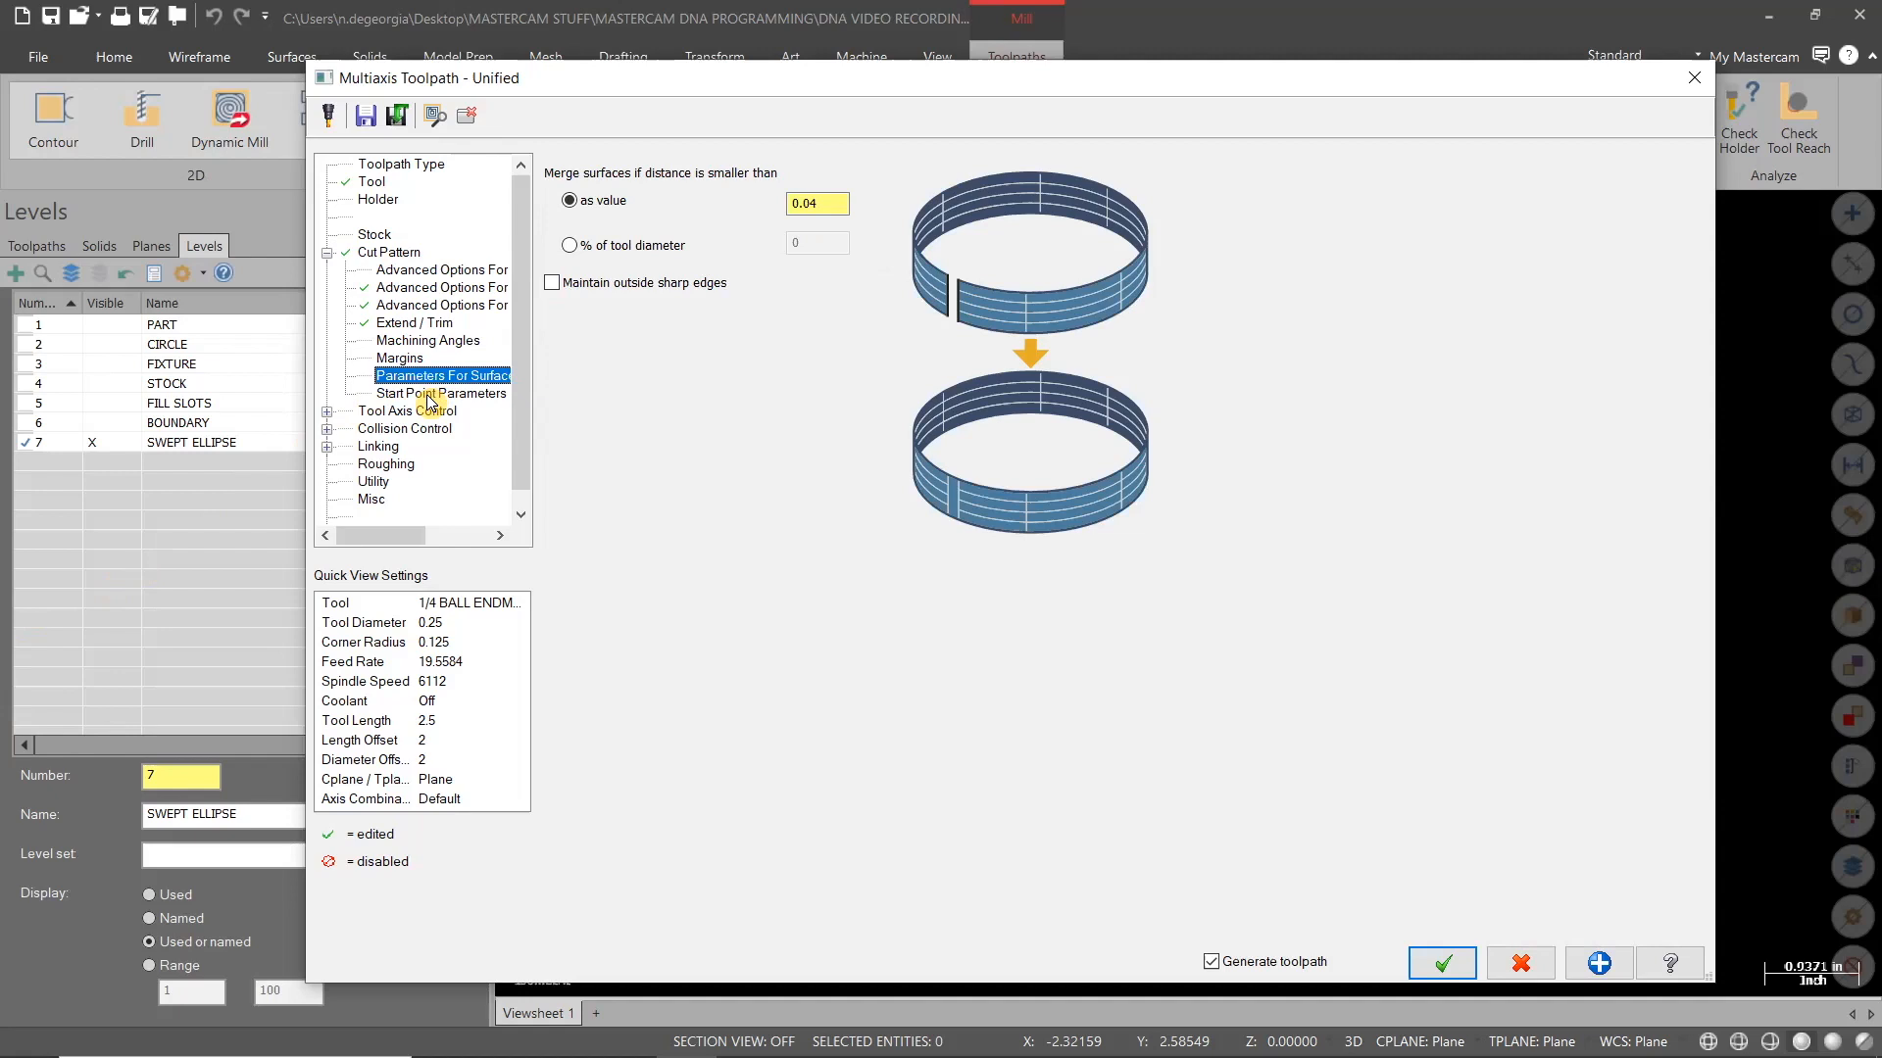
pyautogui.click(428, 394)
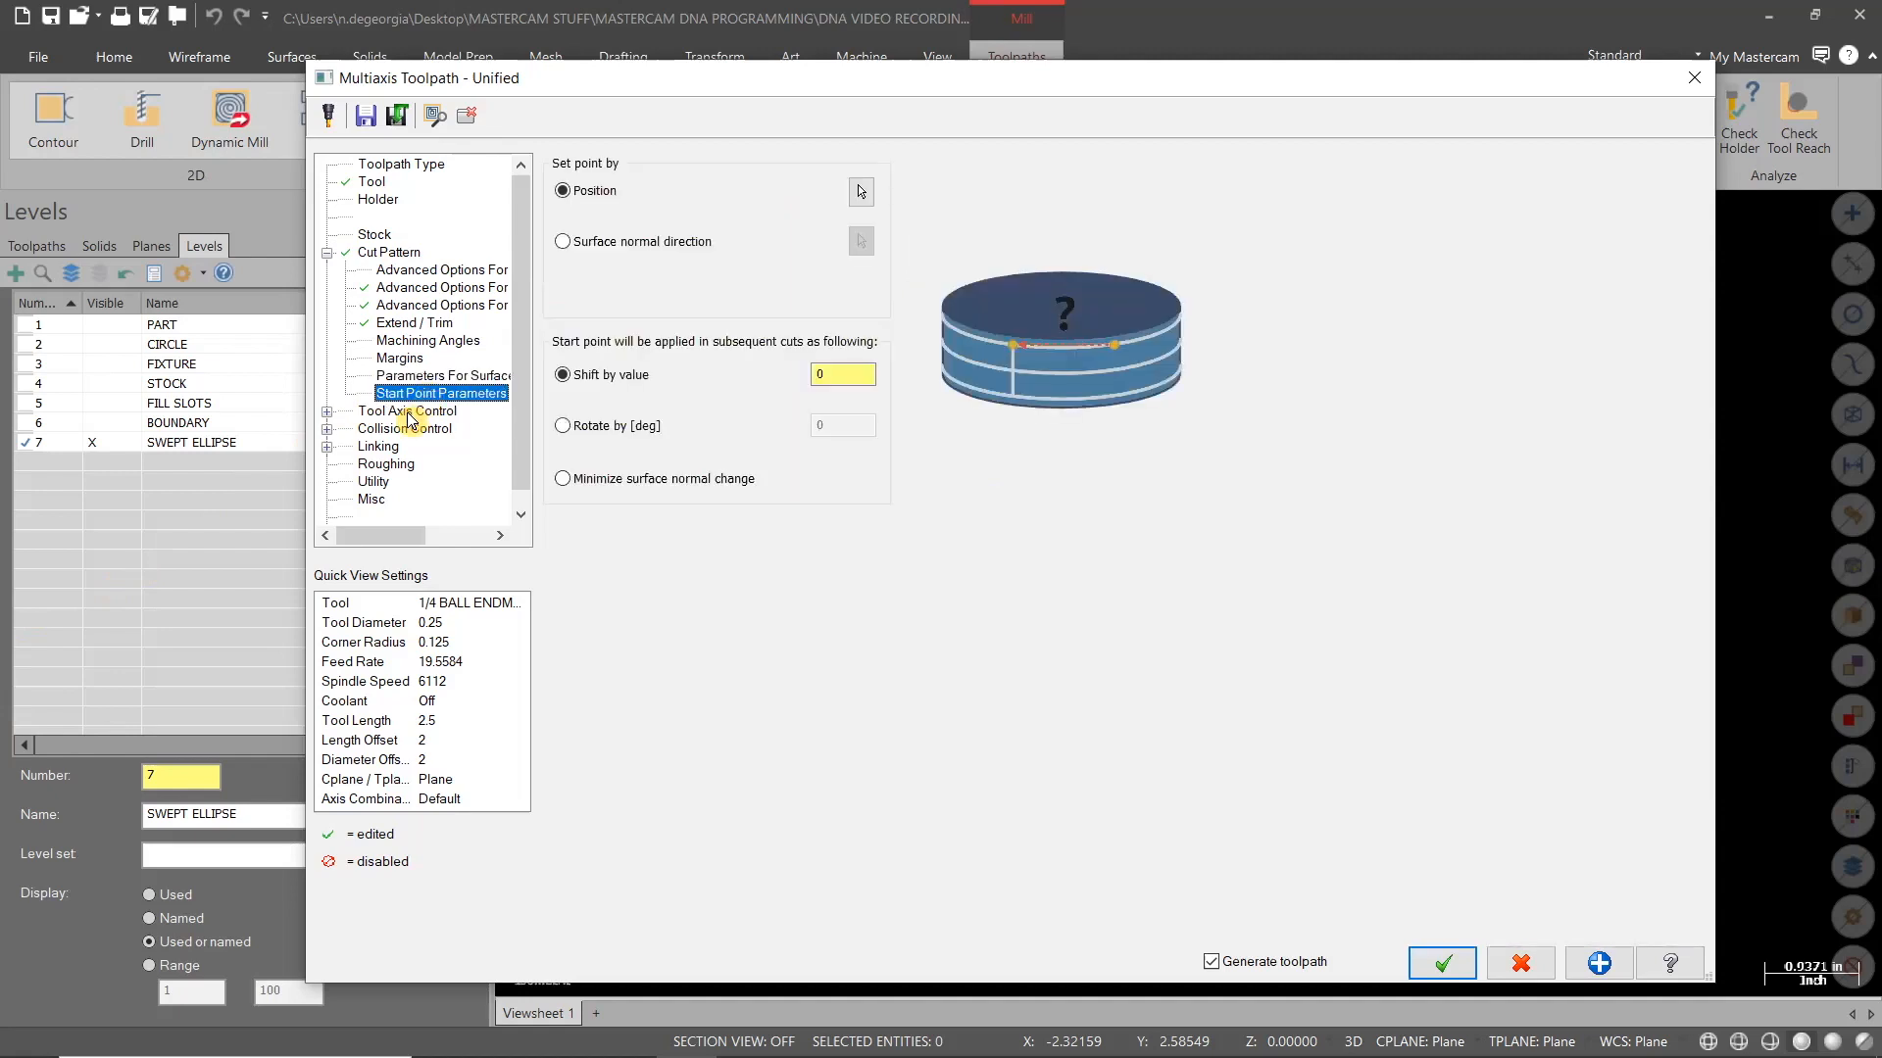
# Set the tool axis control to 4 Axis output, a maximum angle step of 5 and the Surface method
pyautogui.click(409, 412)
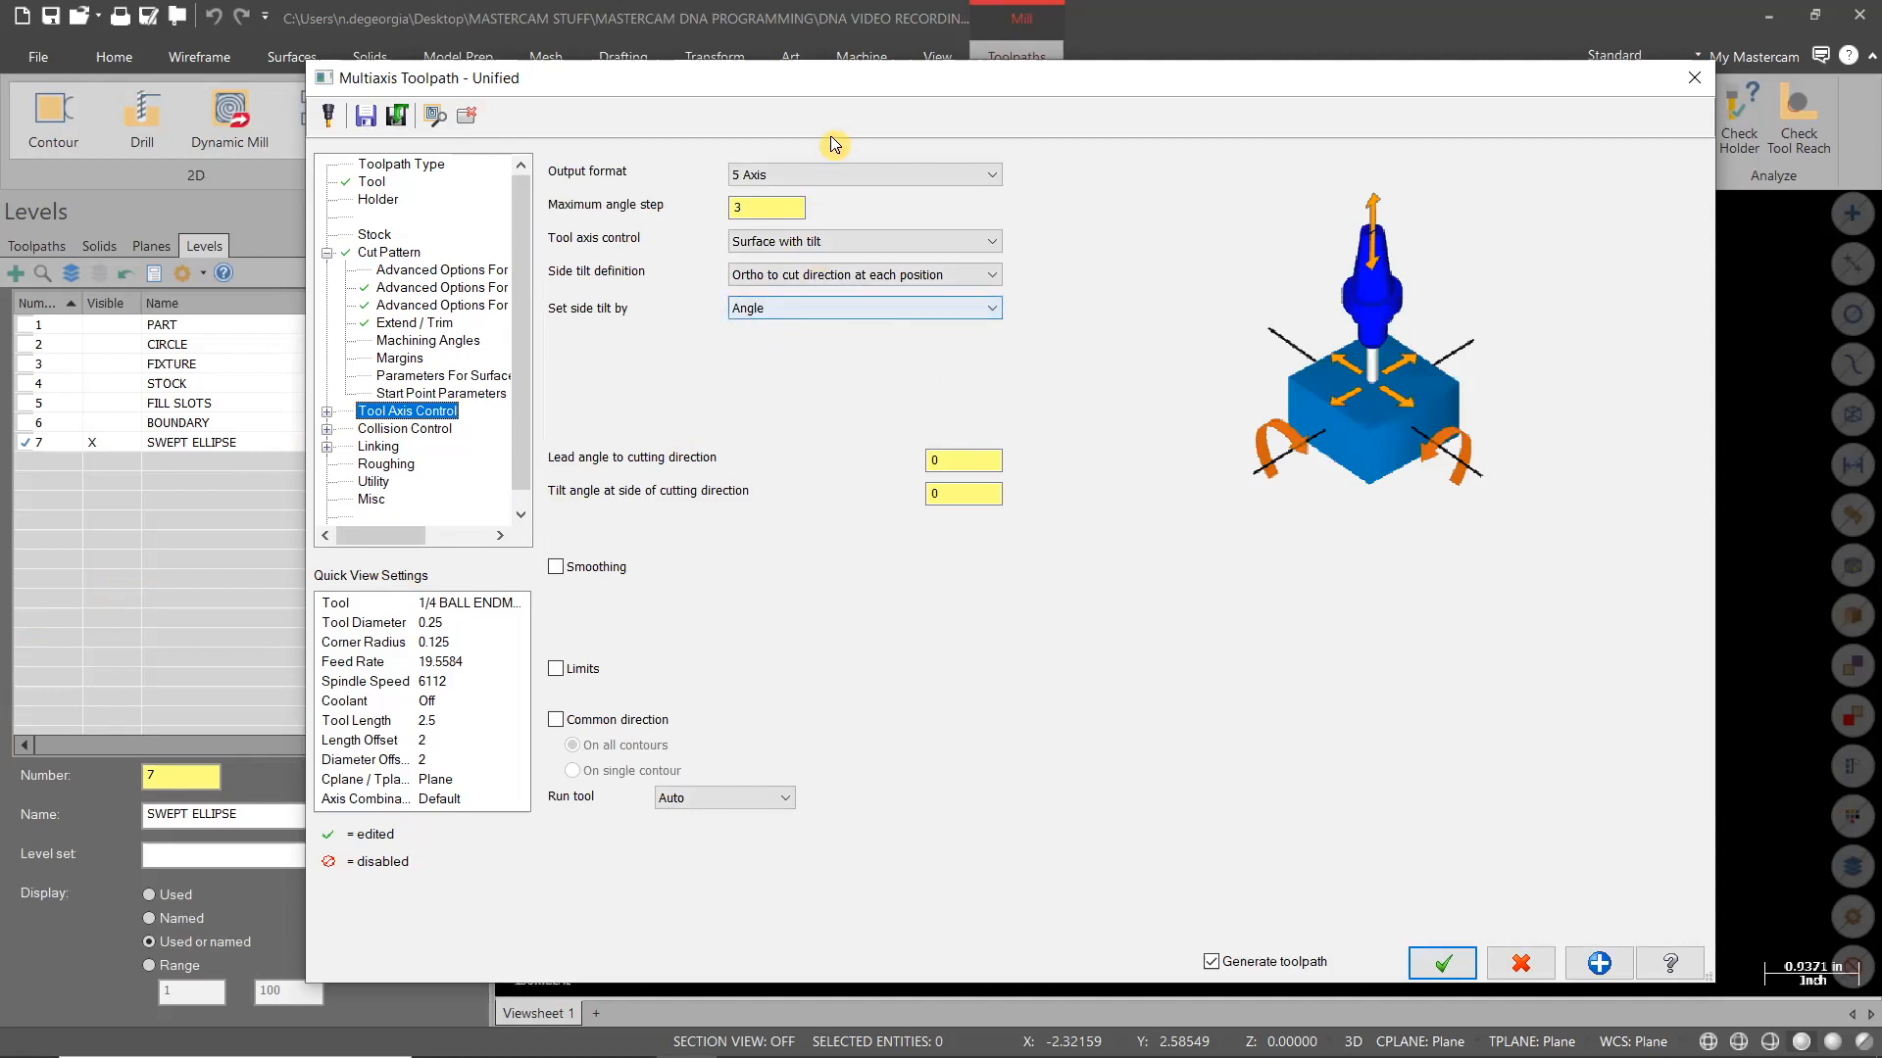
pyautogui.click(819, 174)
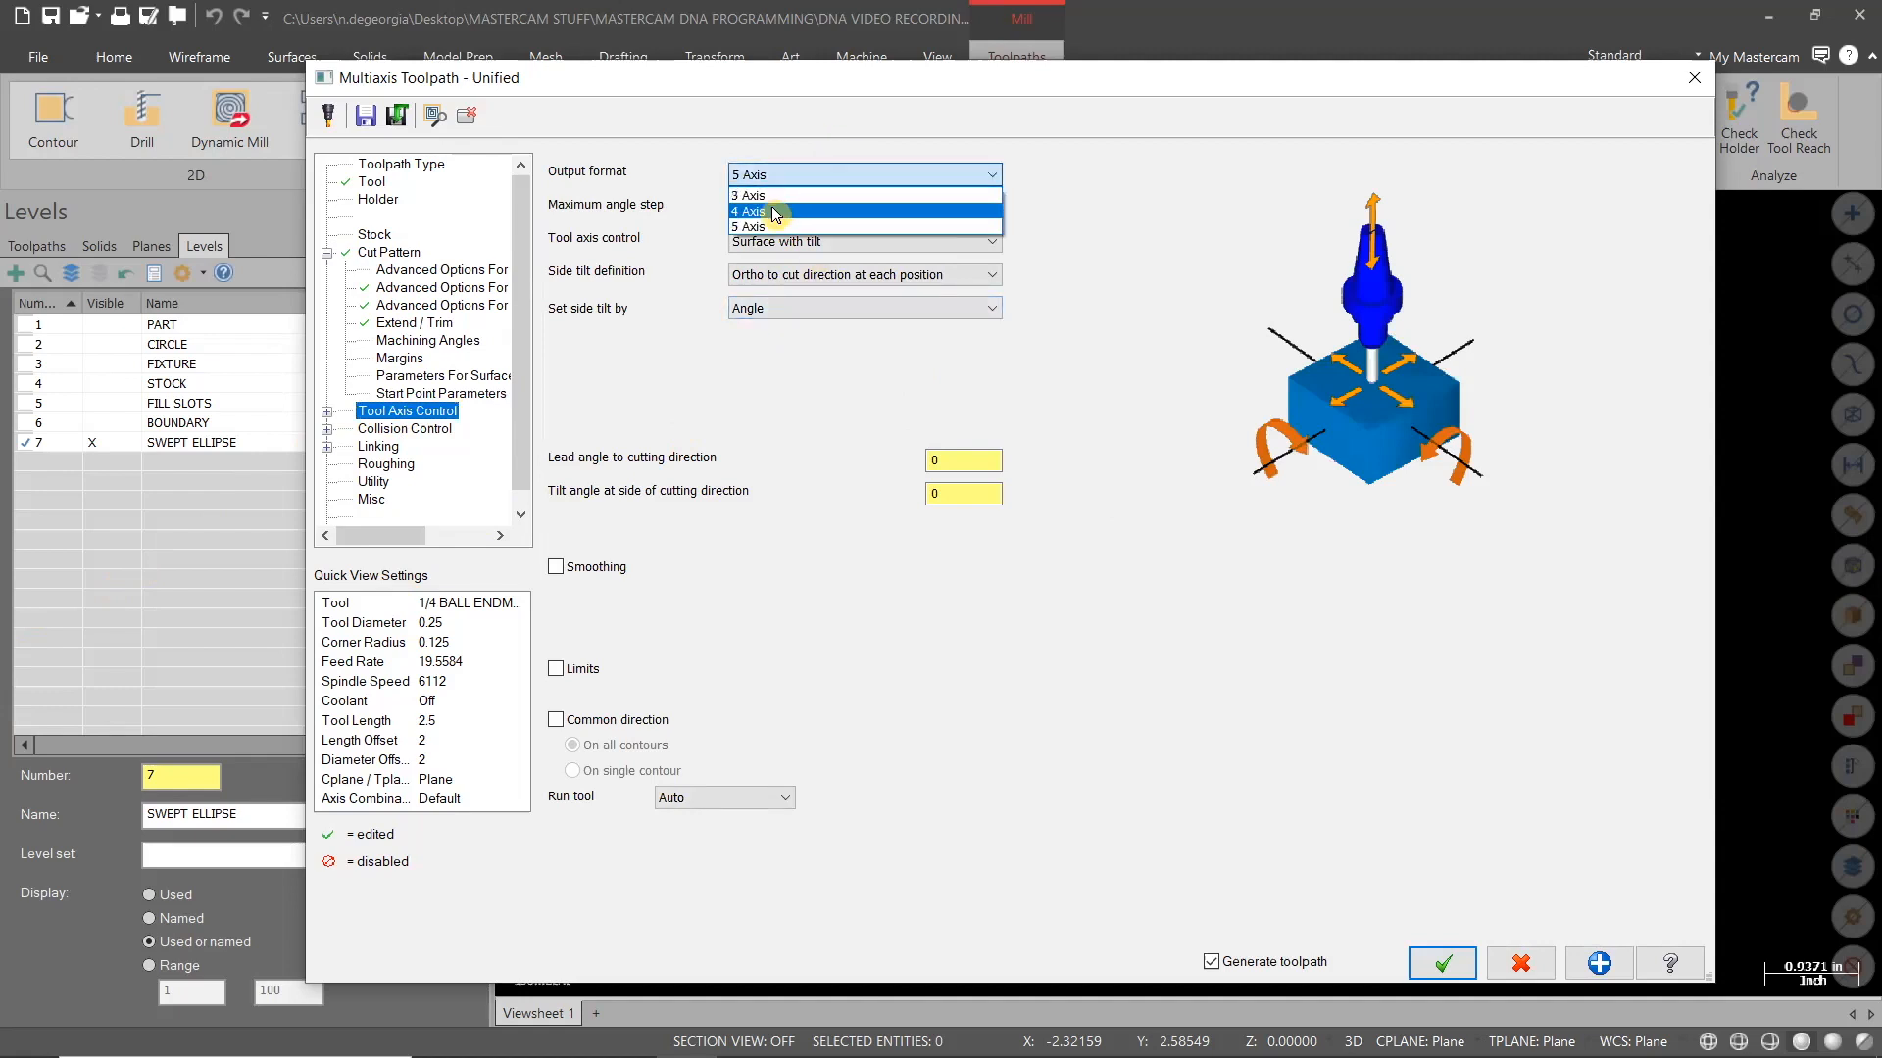
pyautogui.click(773, 210)
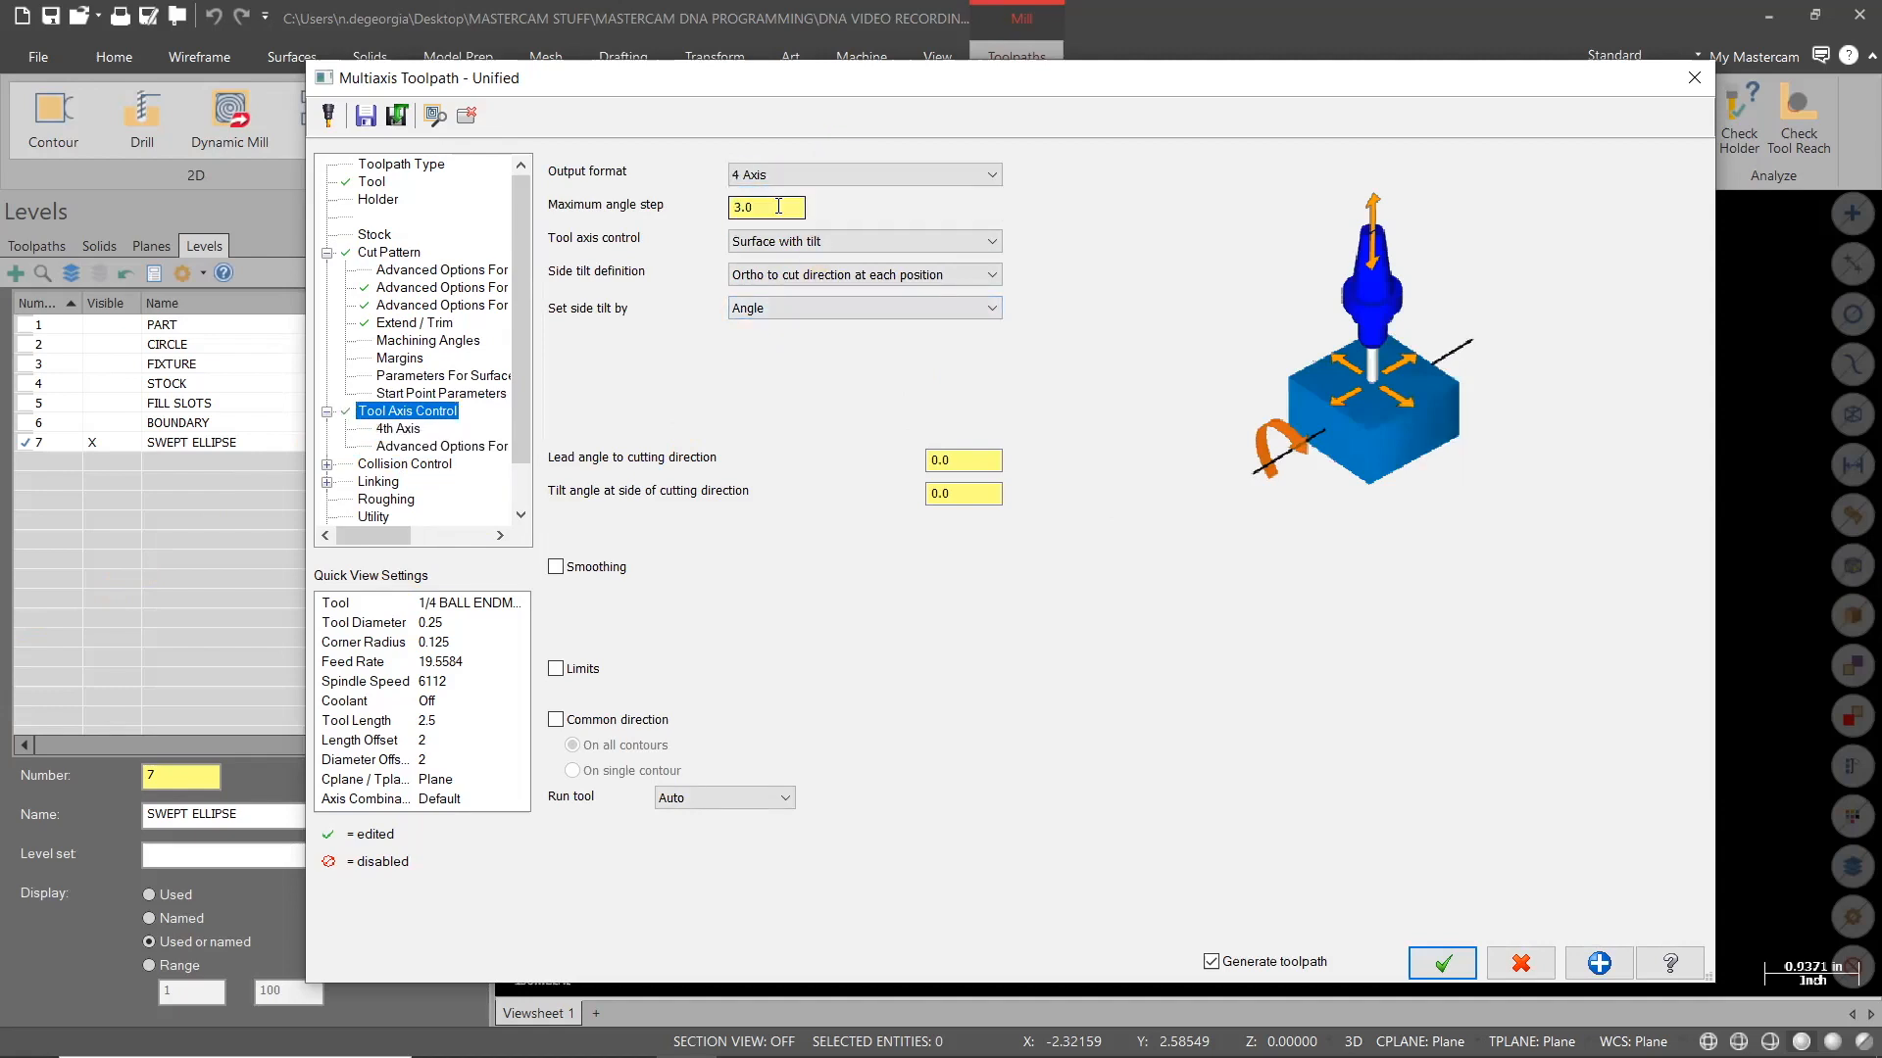
pyautogui.click(776, 205)
pyautogui.write('5.')
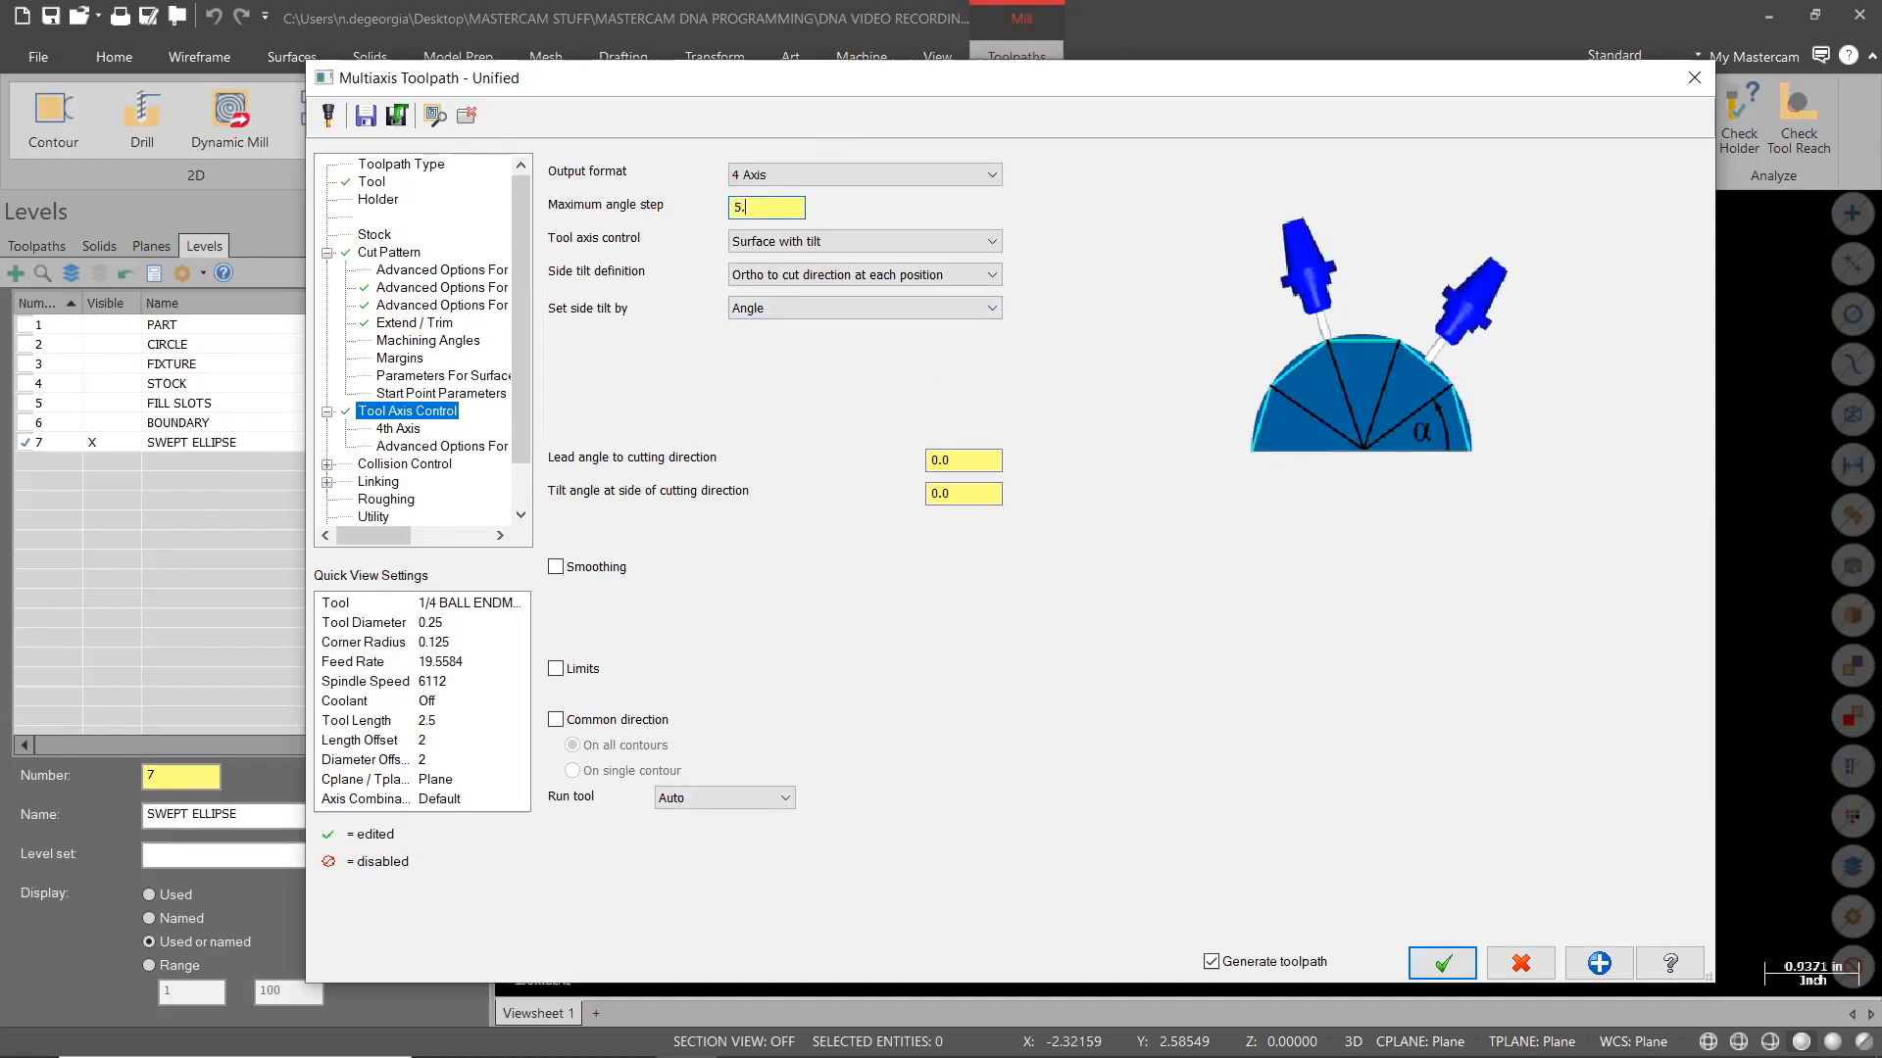
pyautogui.click(943, 238)
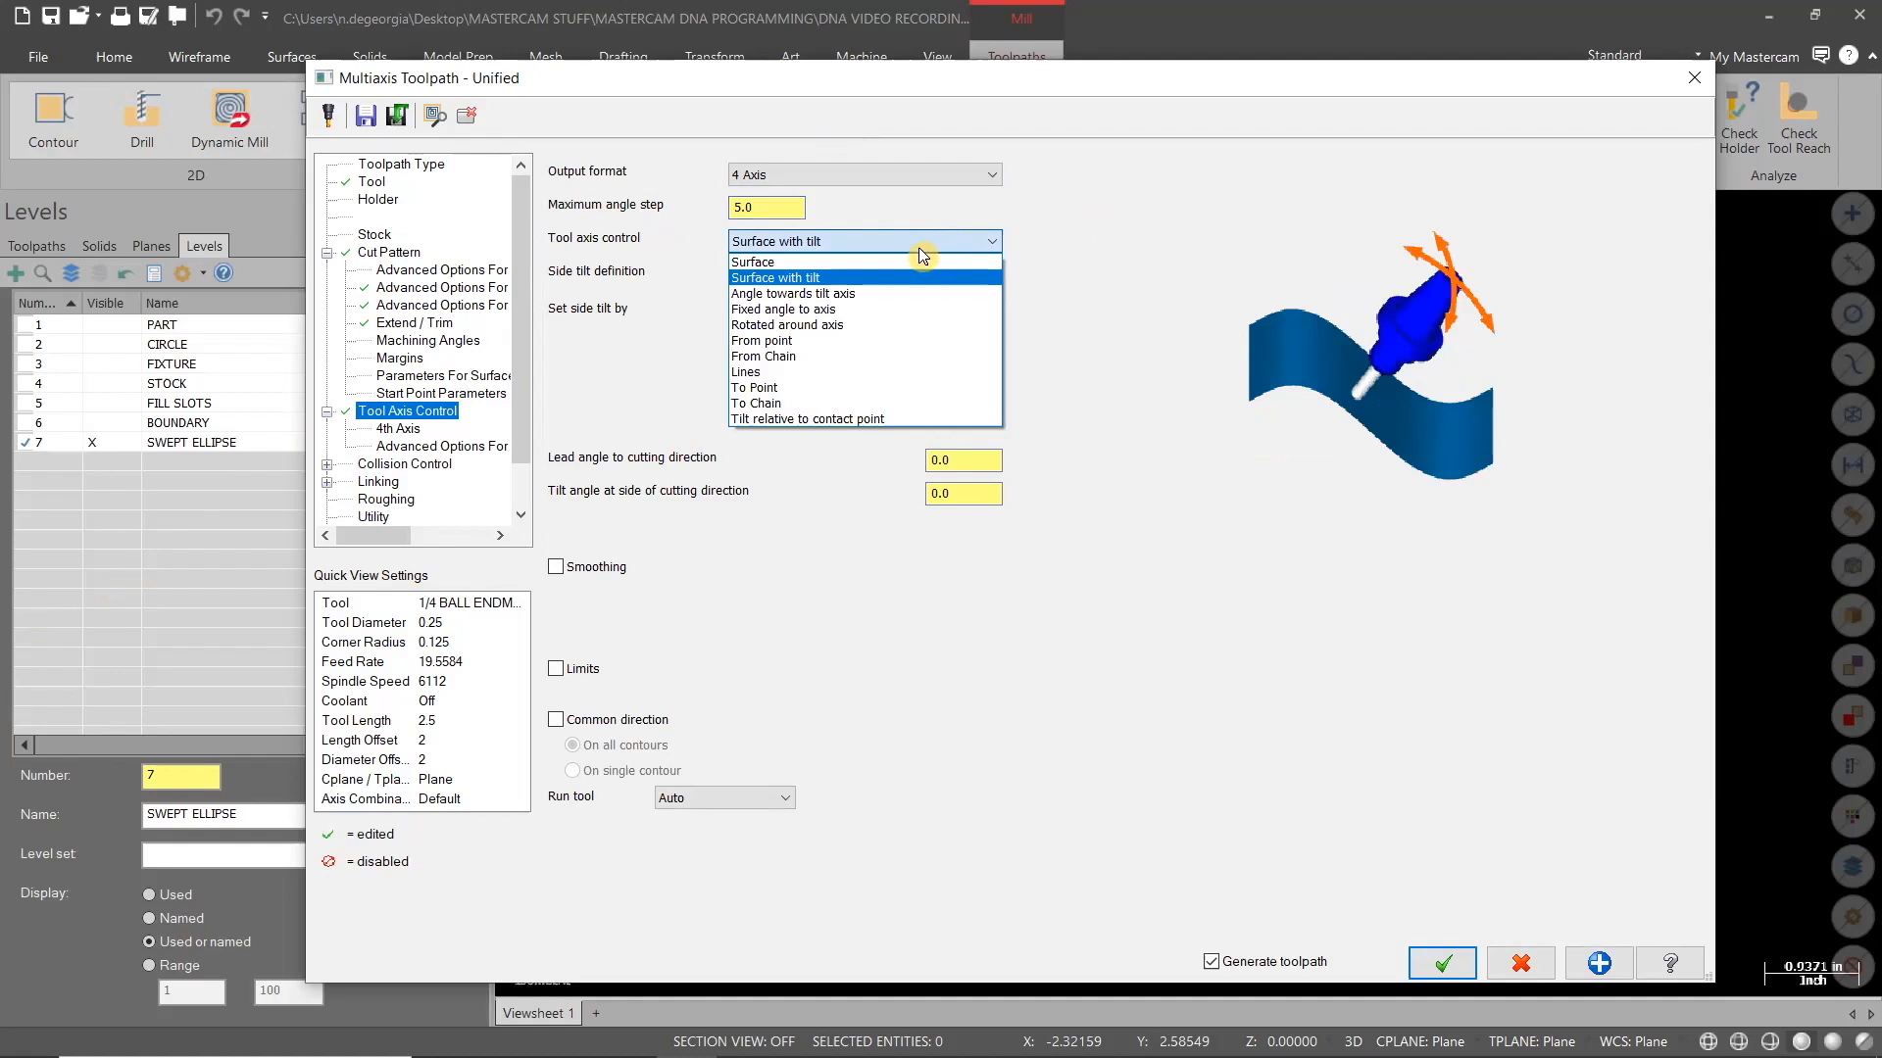
pyautogui.click(845, 264)
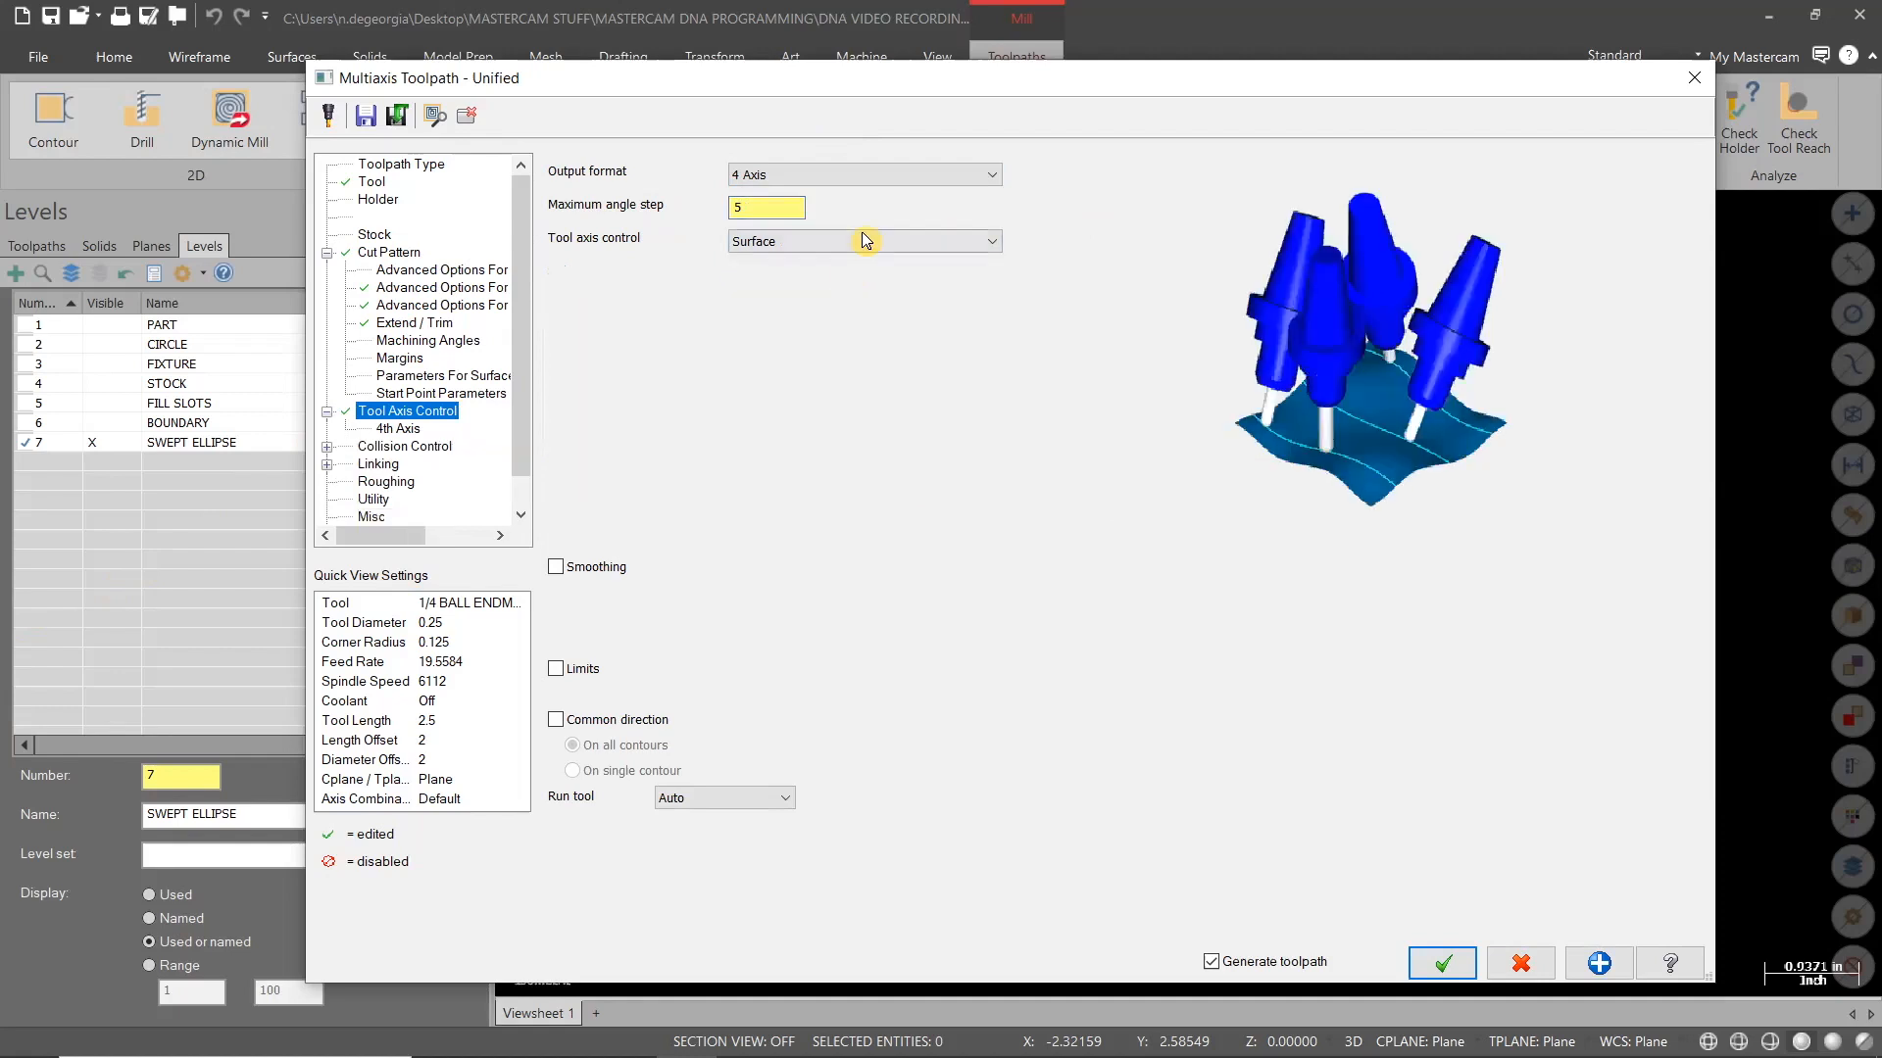
# Set the 4th axis direction to Z-axis and lock the 5th axis at an angle of 20
pyautogui.click(406, 433)
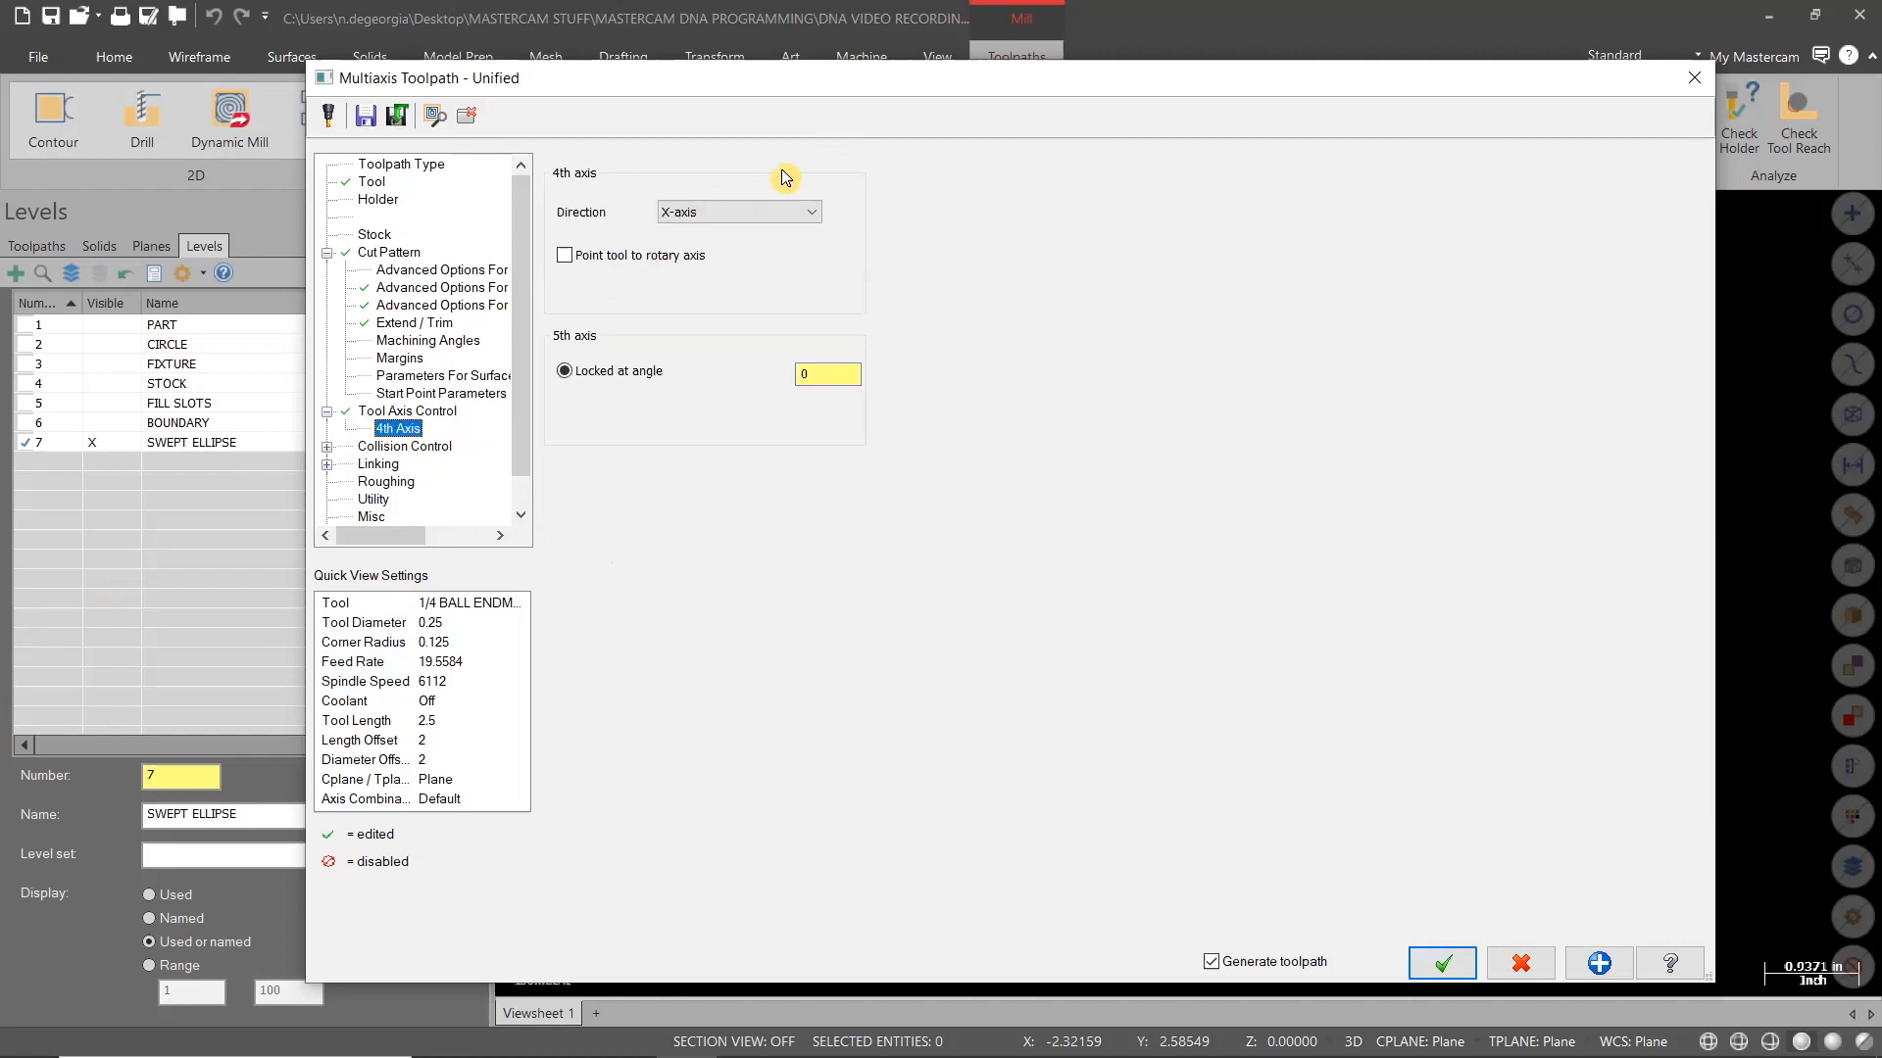
pyautogui.click(772, 214)
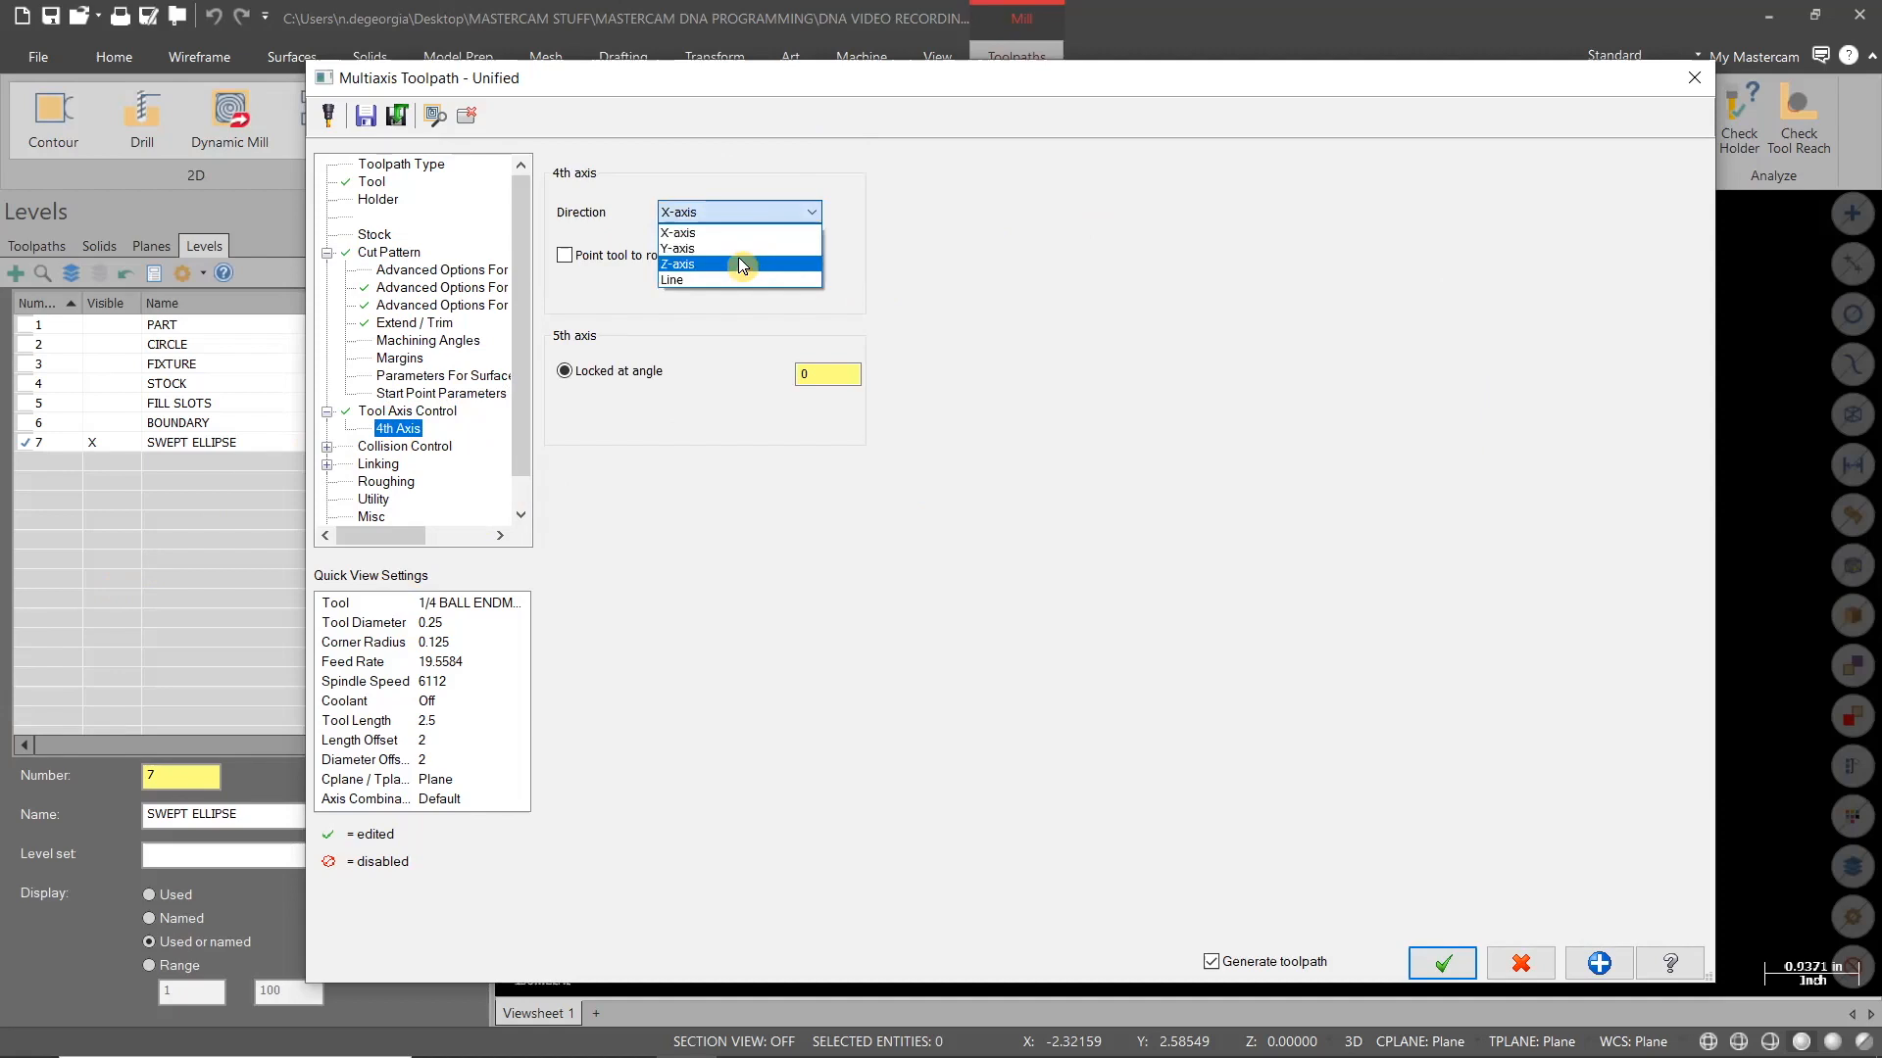
pyautogui.click(738, 266)
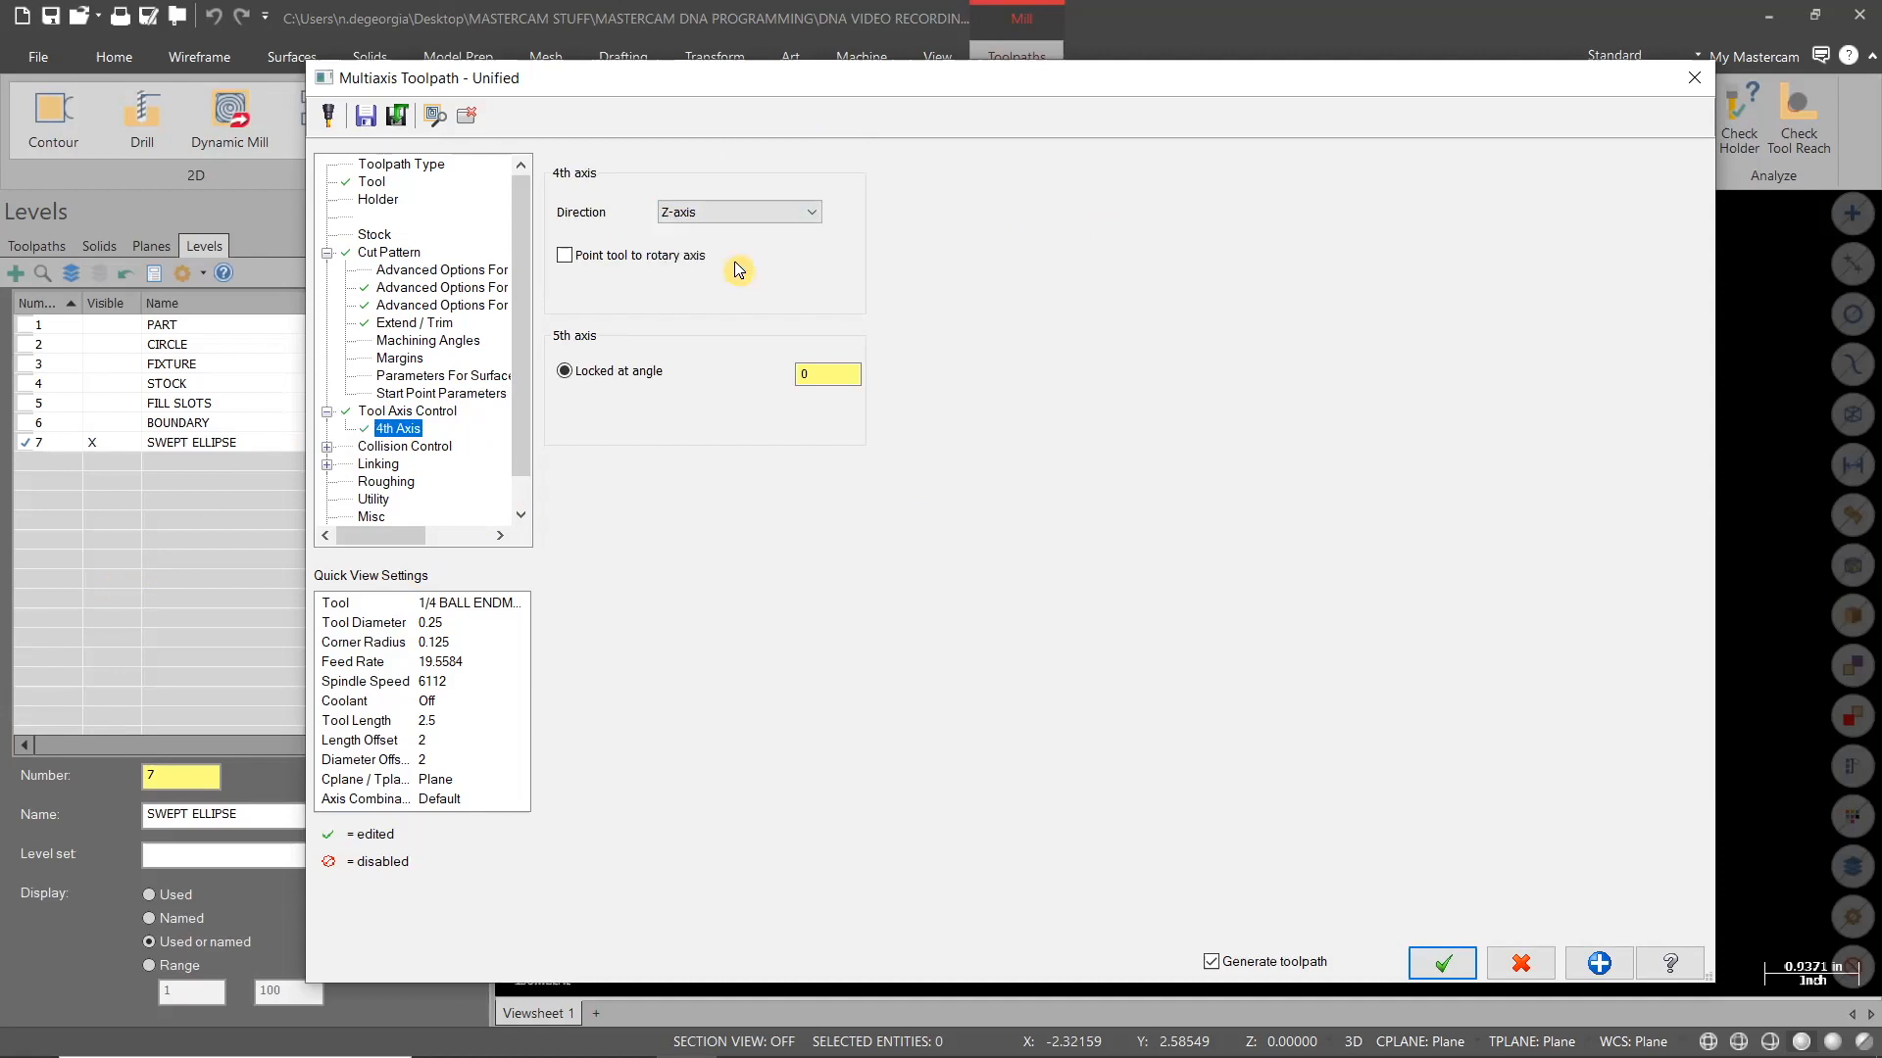
pyautogui.click(828, 373)
pyautogui.write('20.0')
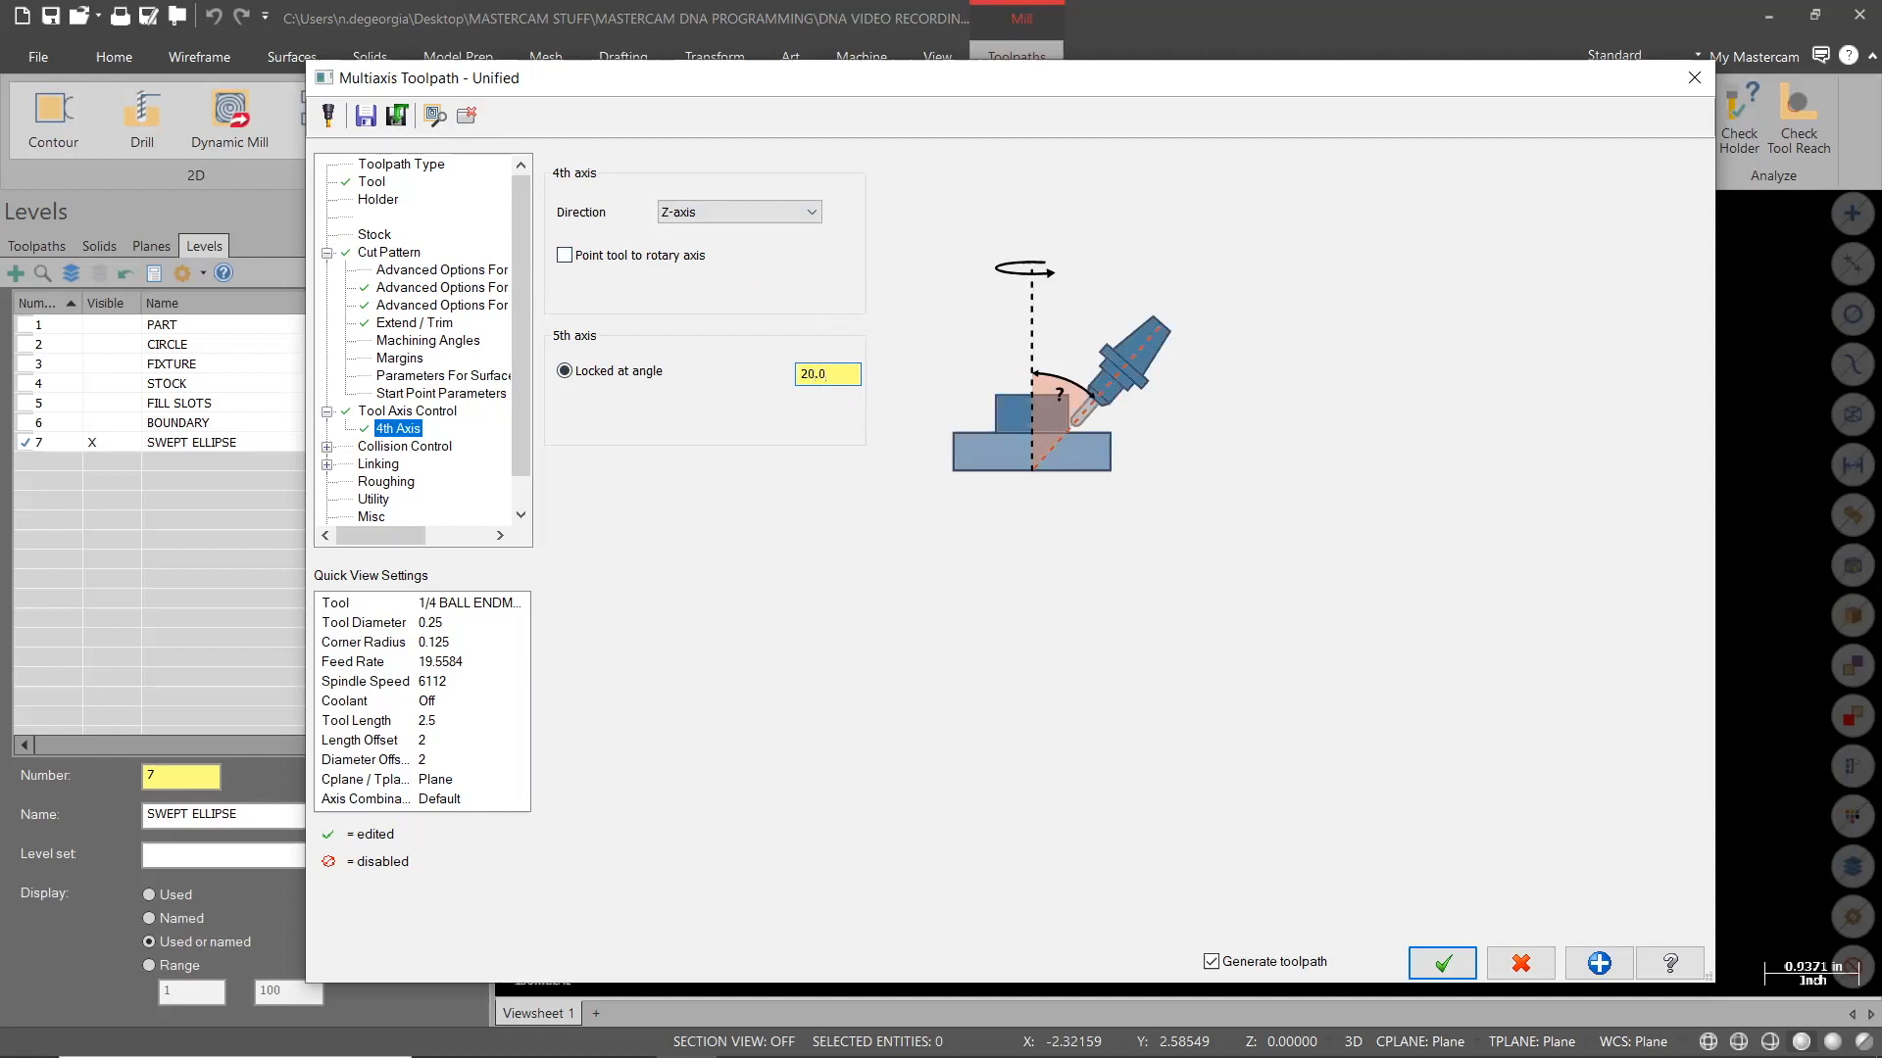
# Set the first collision check to Retract tool along the tool axis, checking the flute
pyautogui.click(418, 449)
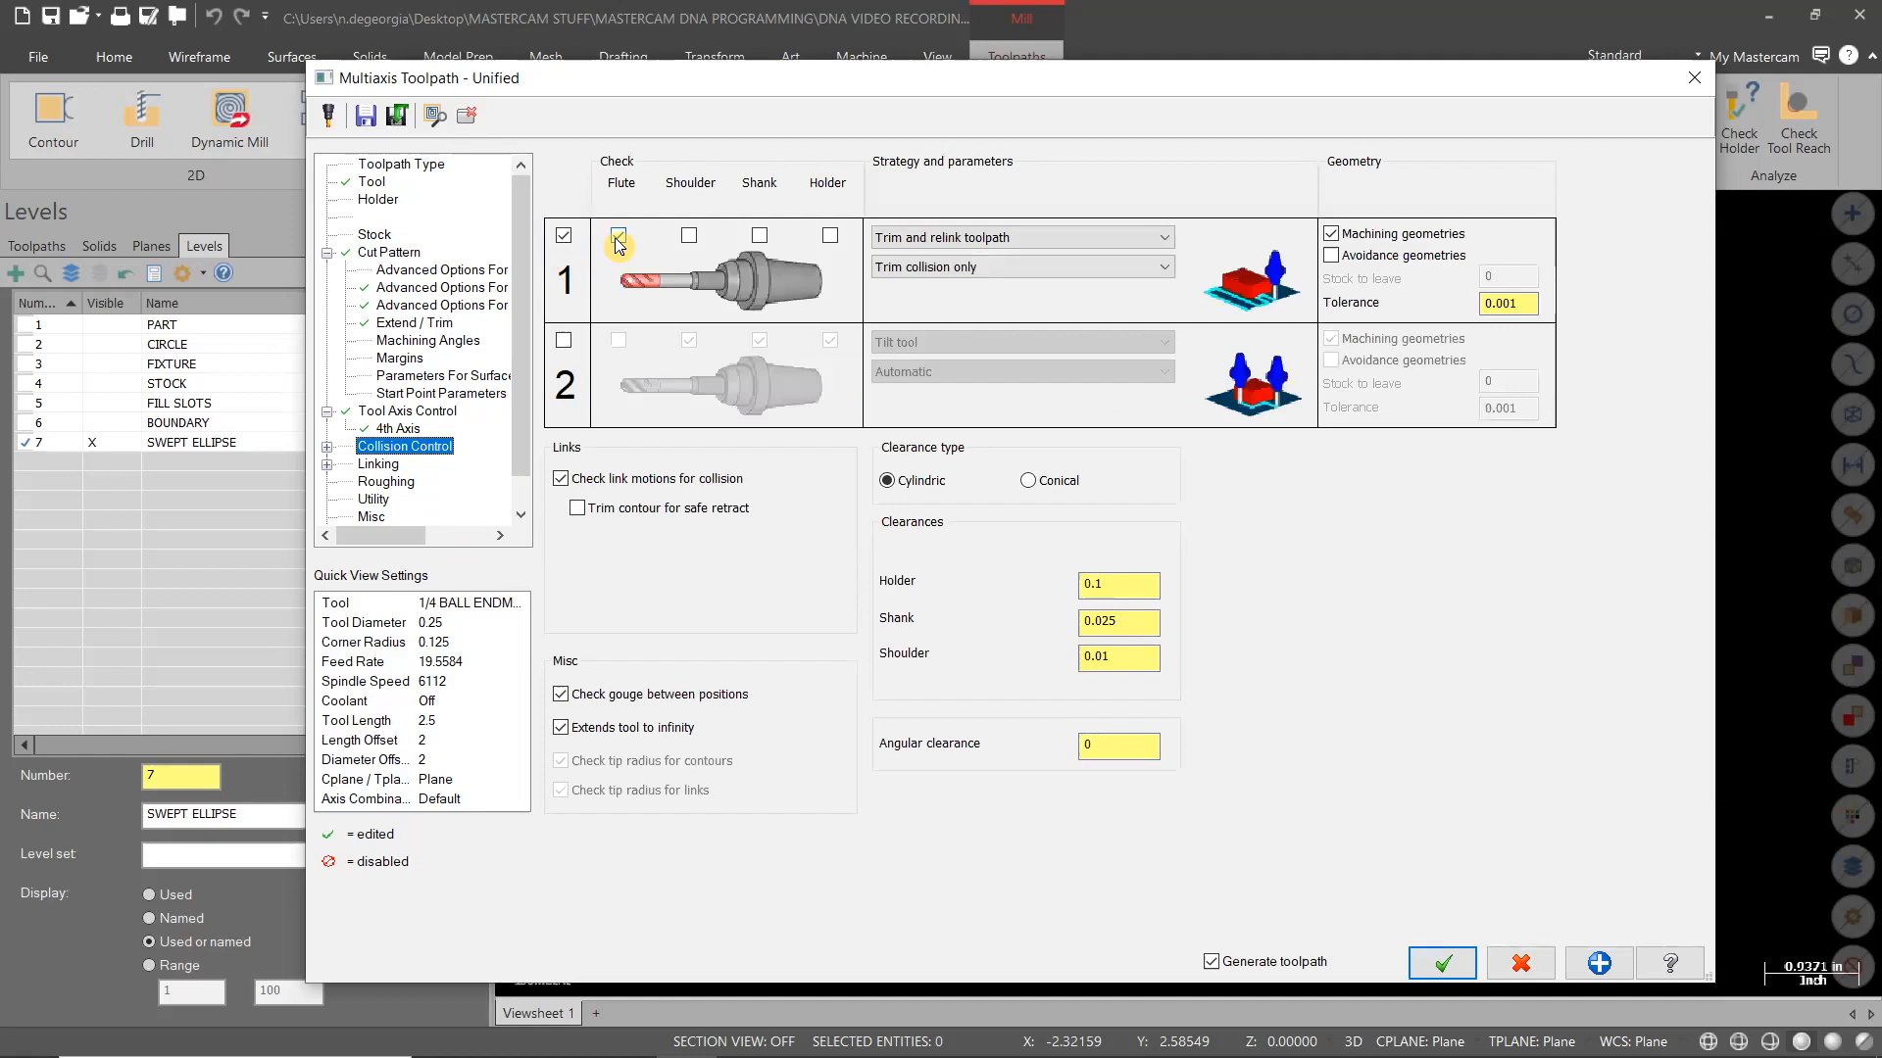
pyautogui.click(1057, 235)
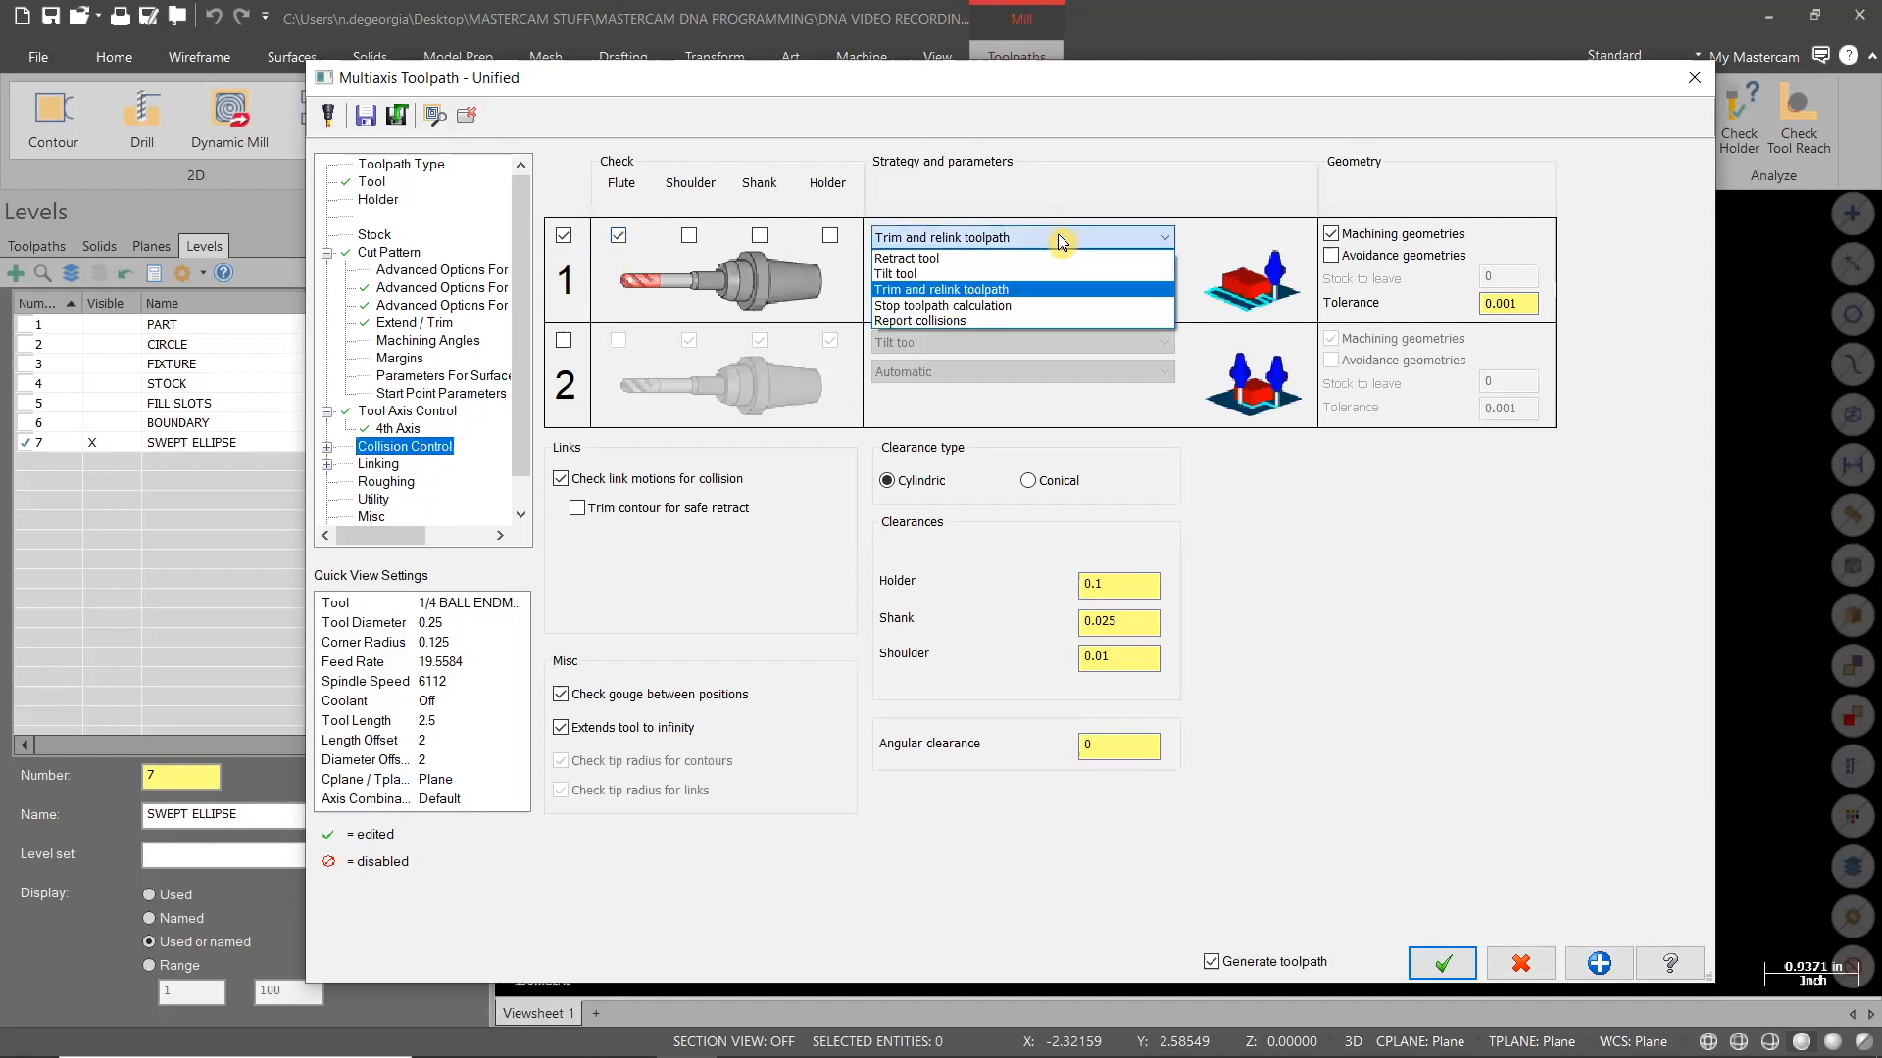
pyautogui.click(979, 257)
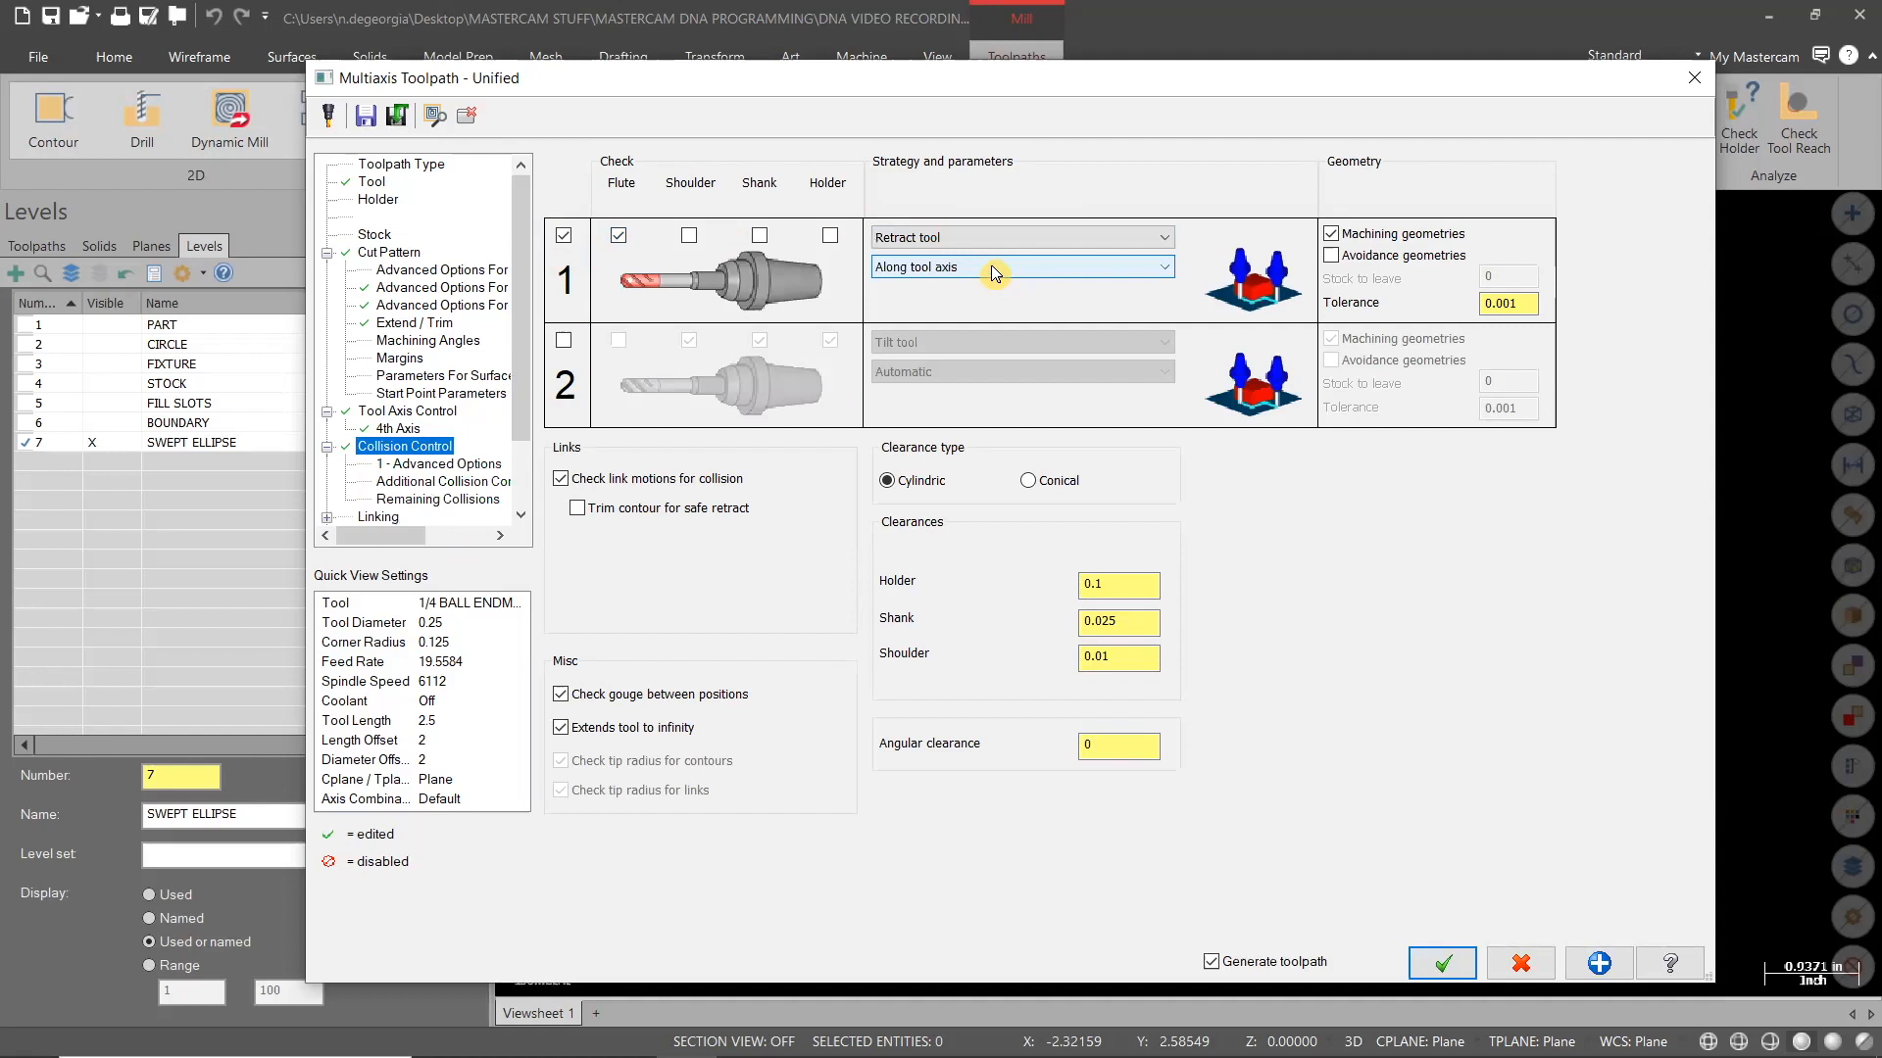
pyautogui.click(991, 267)
pyautogui.click(975, 287)
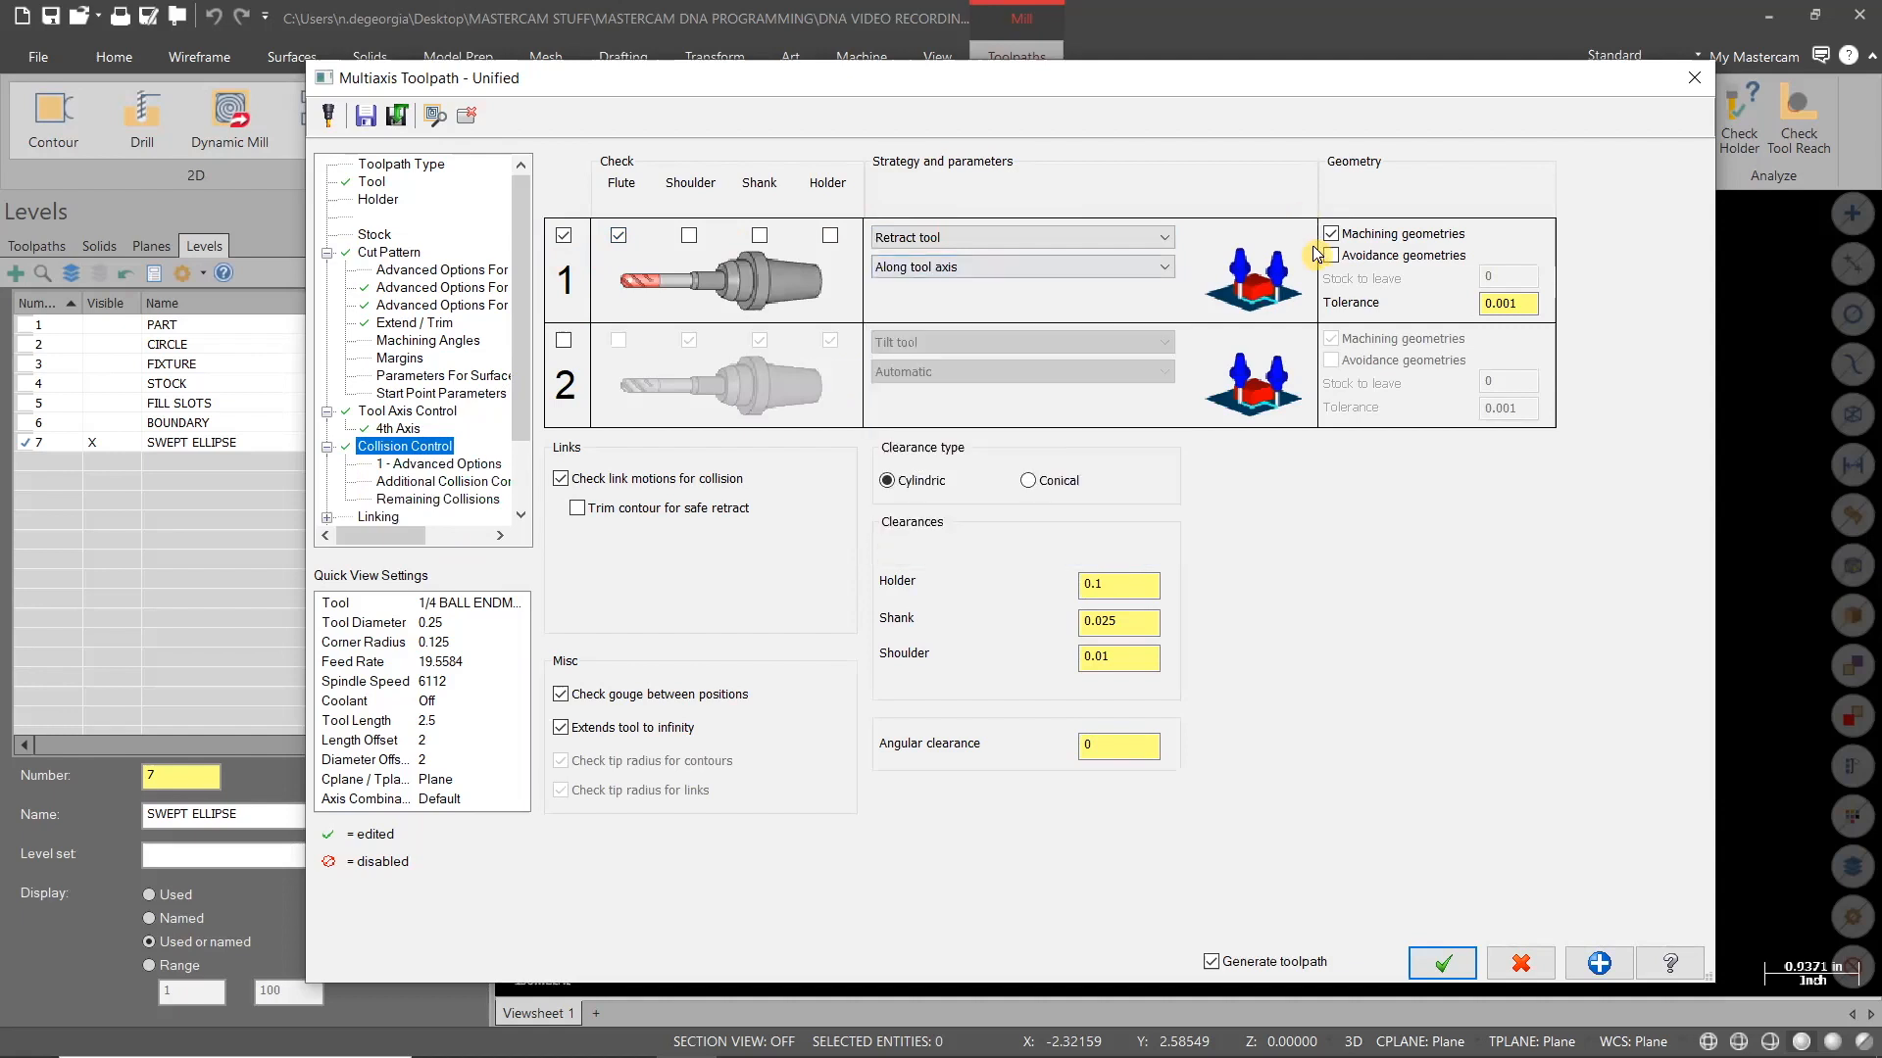
# Enable avoidance geometries and select all PART and FILL SLOTS geometry for them, with the SWEPT ELLIPSE level hidden
pyautogui.click(1331, 255)
pyautogui.click(1524, 247)
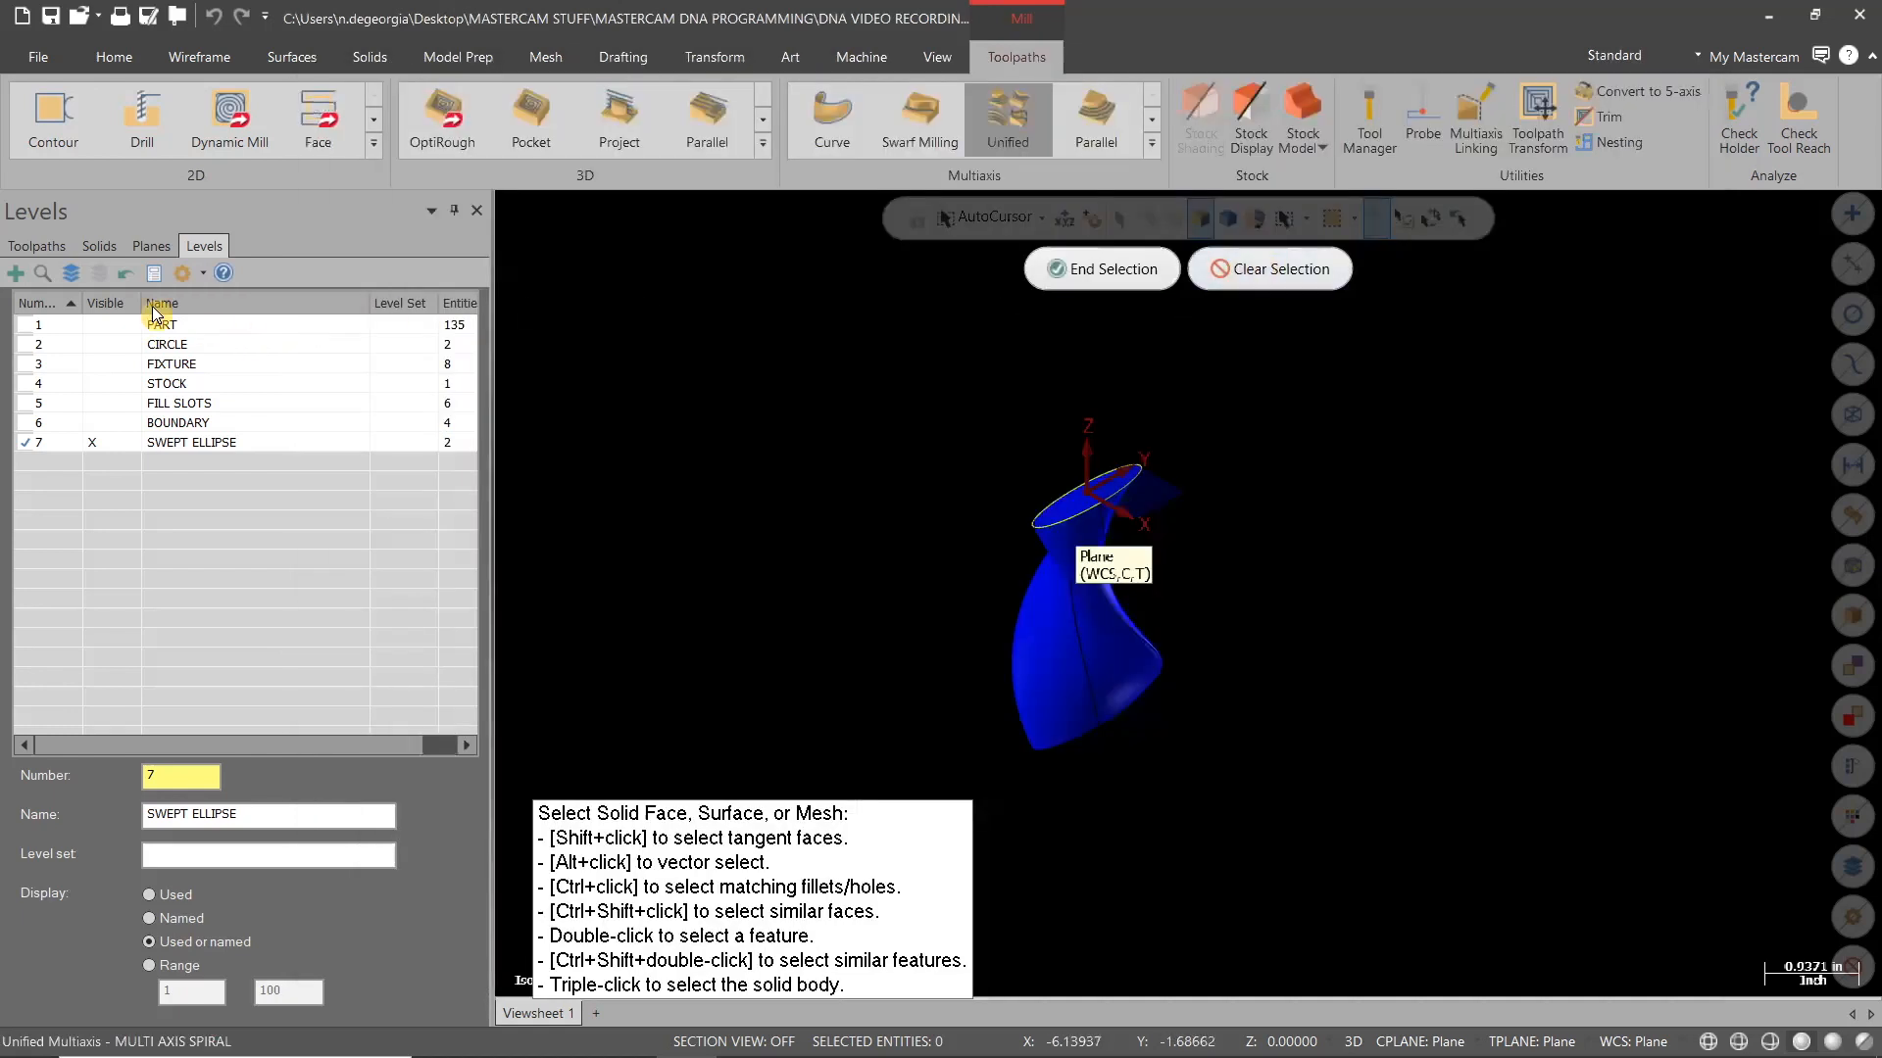
pyautogui.click(102, 442)
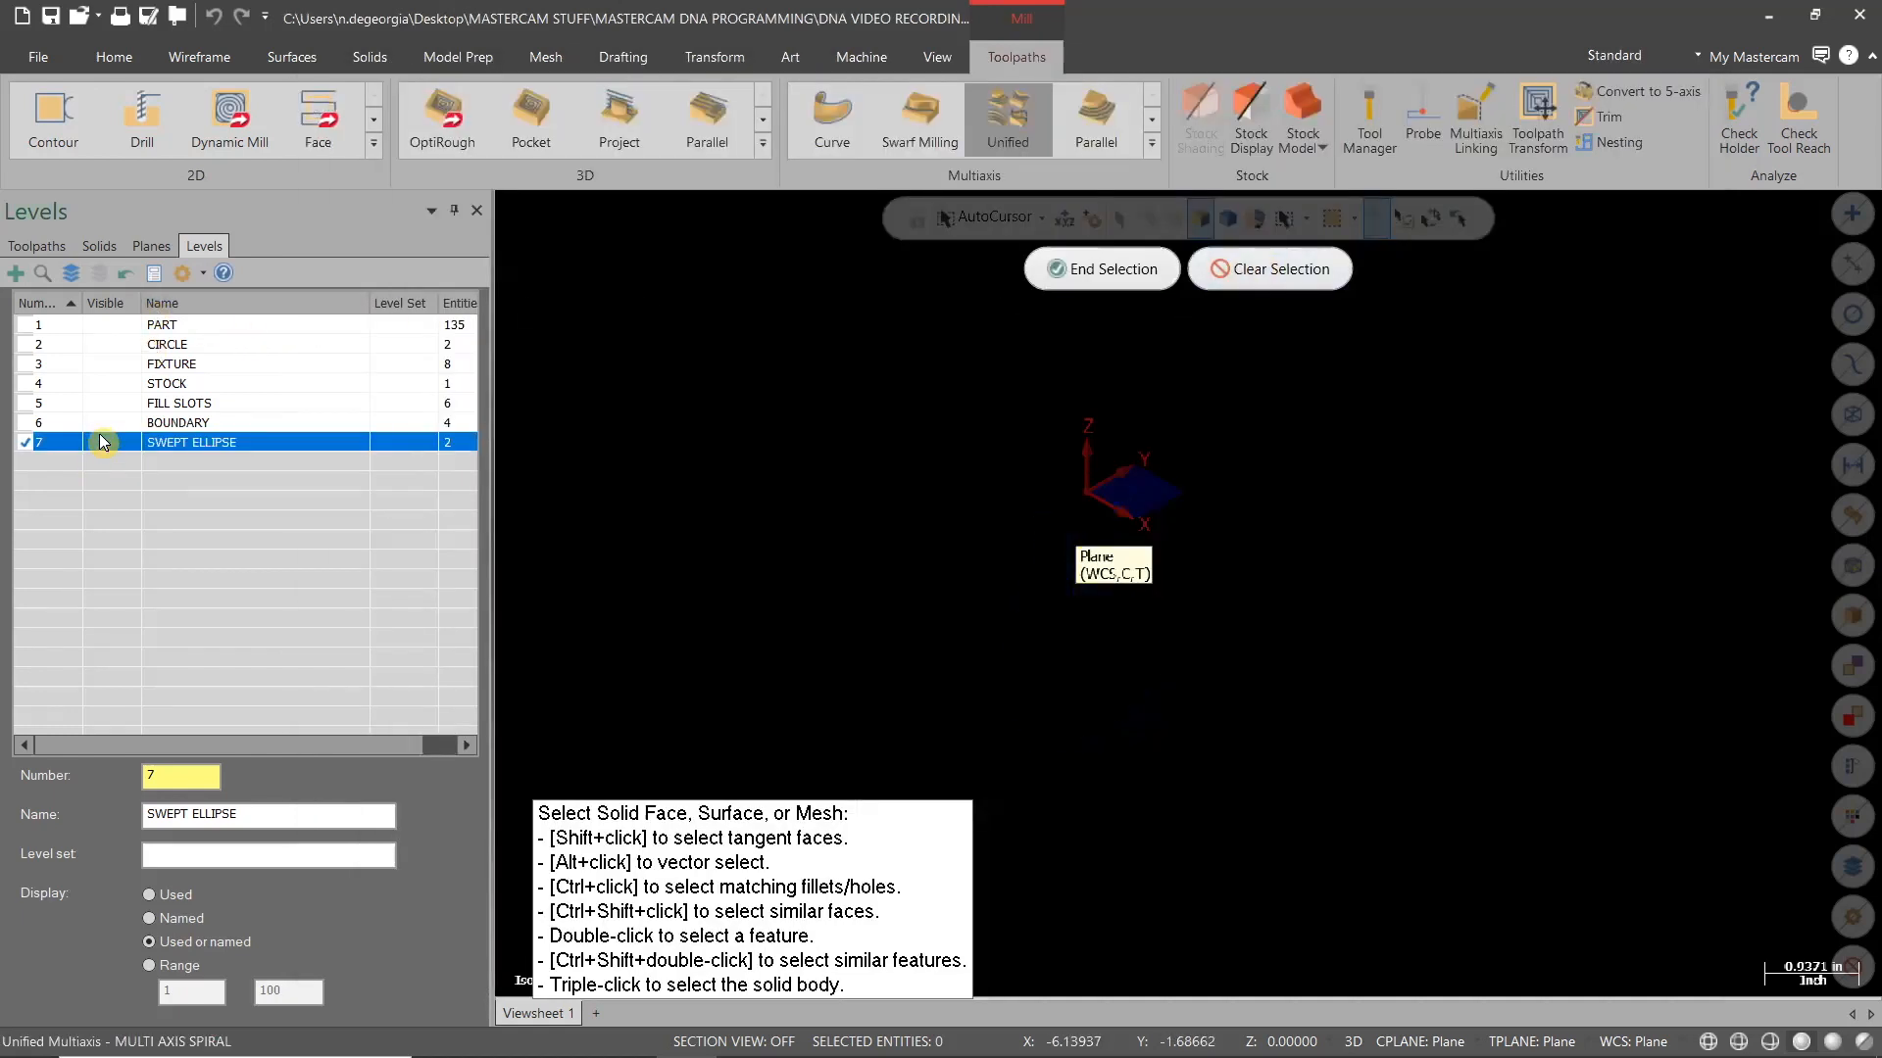
pyautogui.click(110, 403)
pyautogui.click(108, 303)
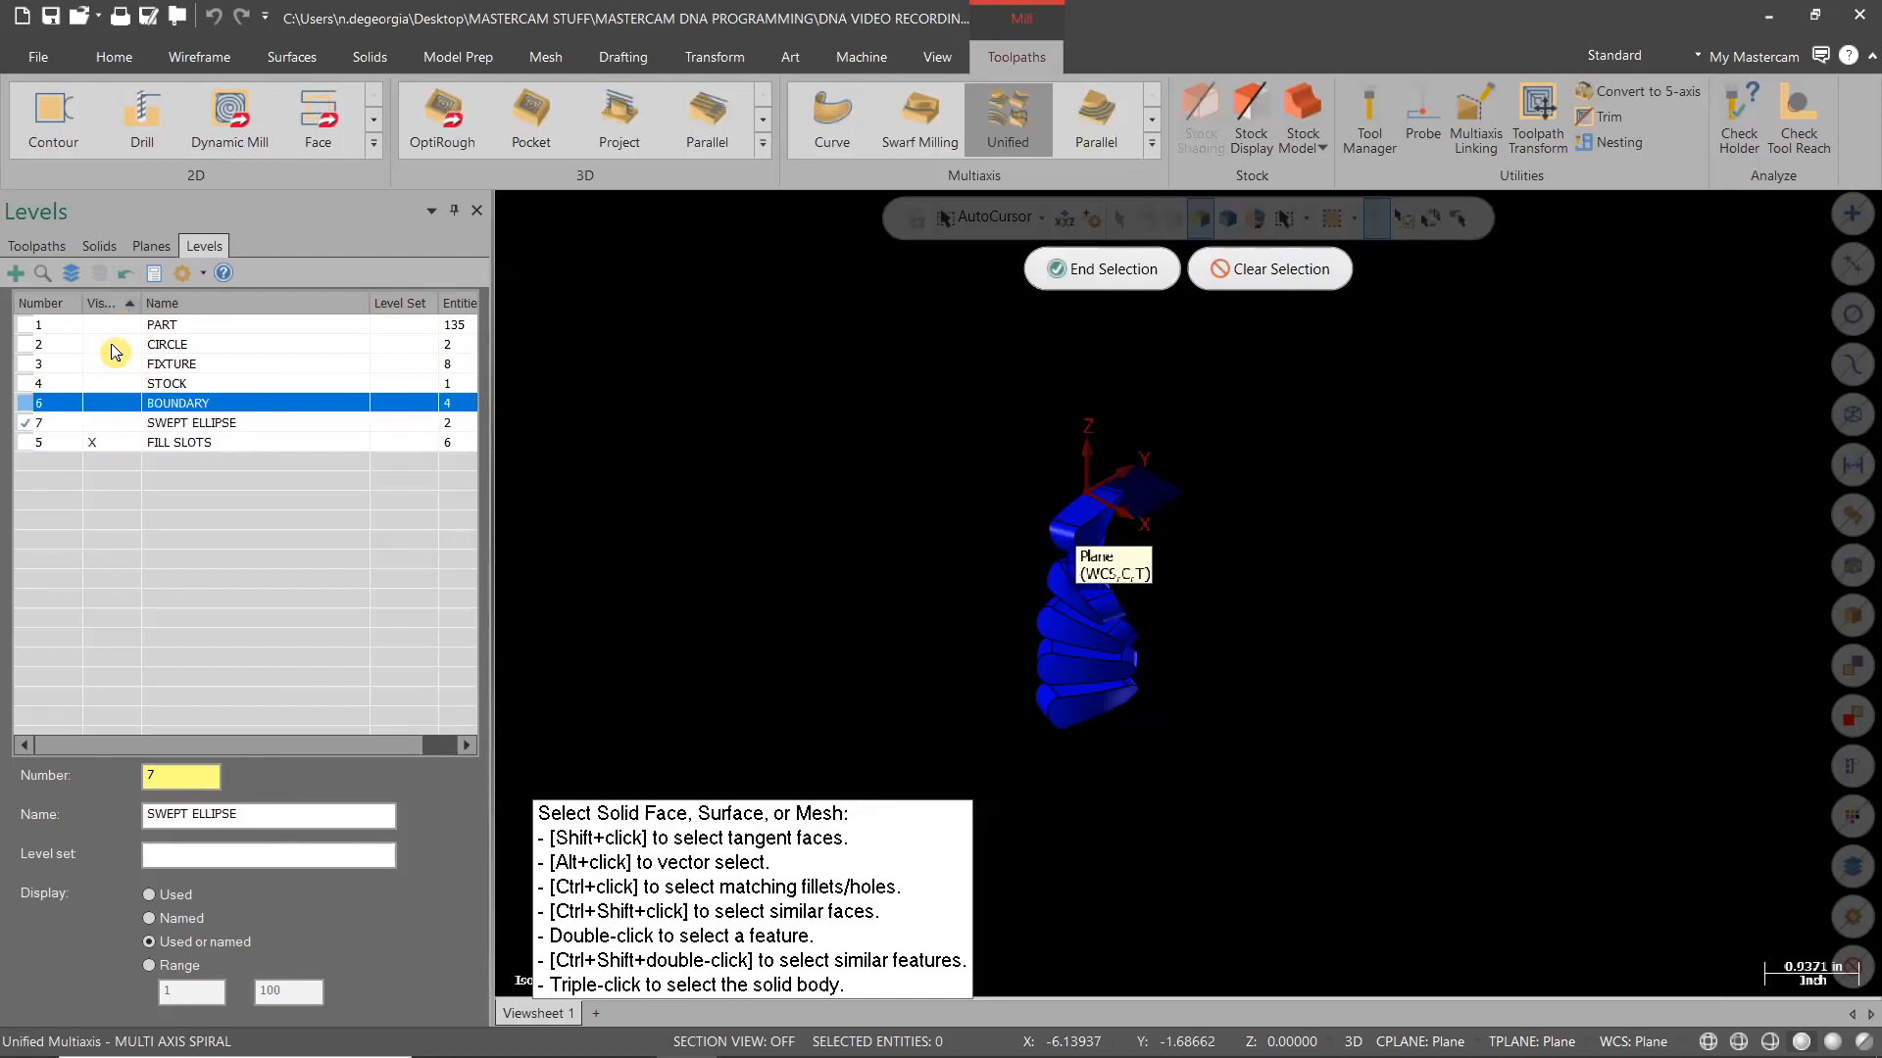
pyautogui.click(106, 303)
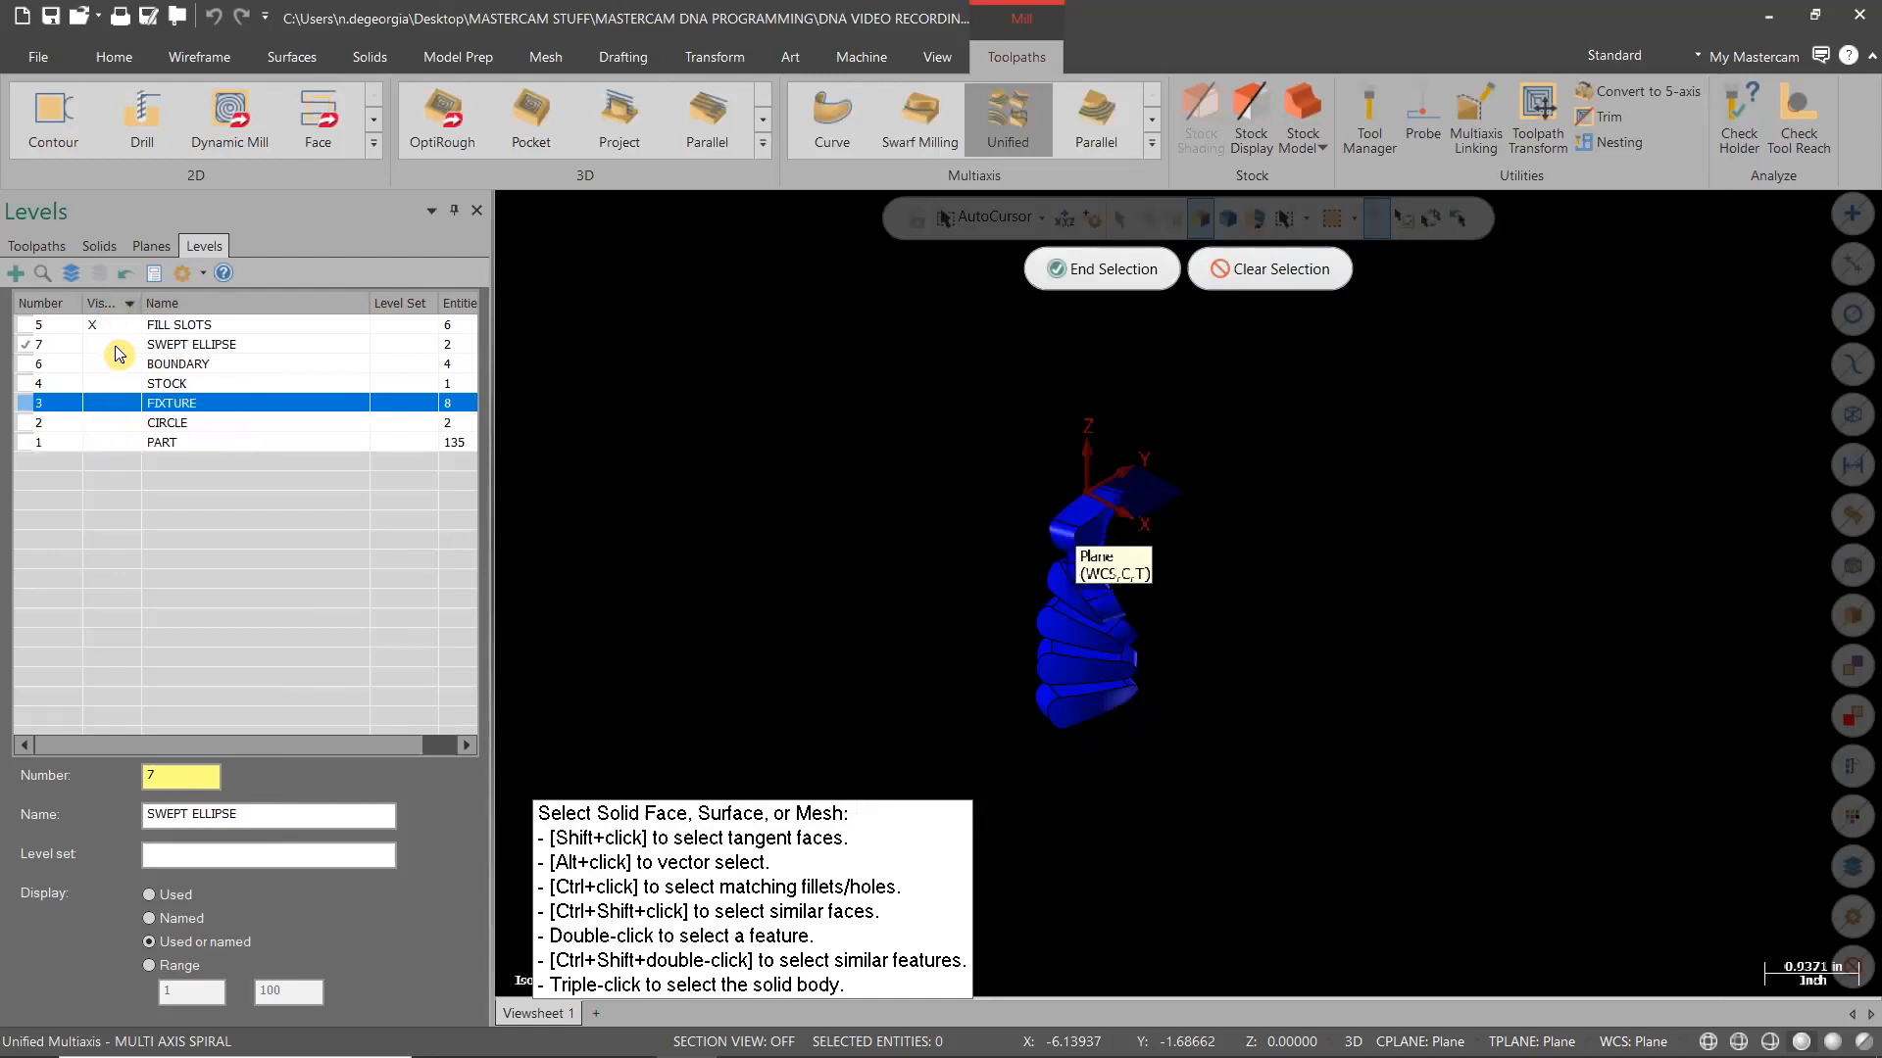
pyautogui.click(128, 446)
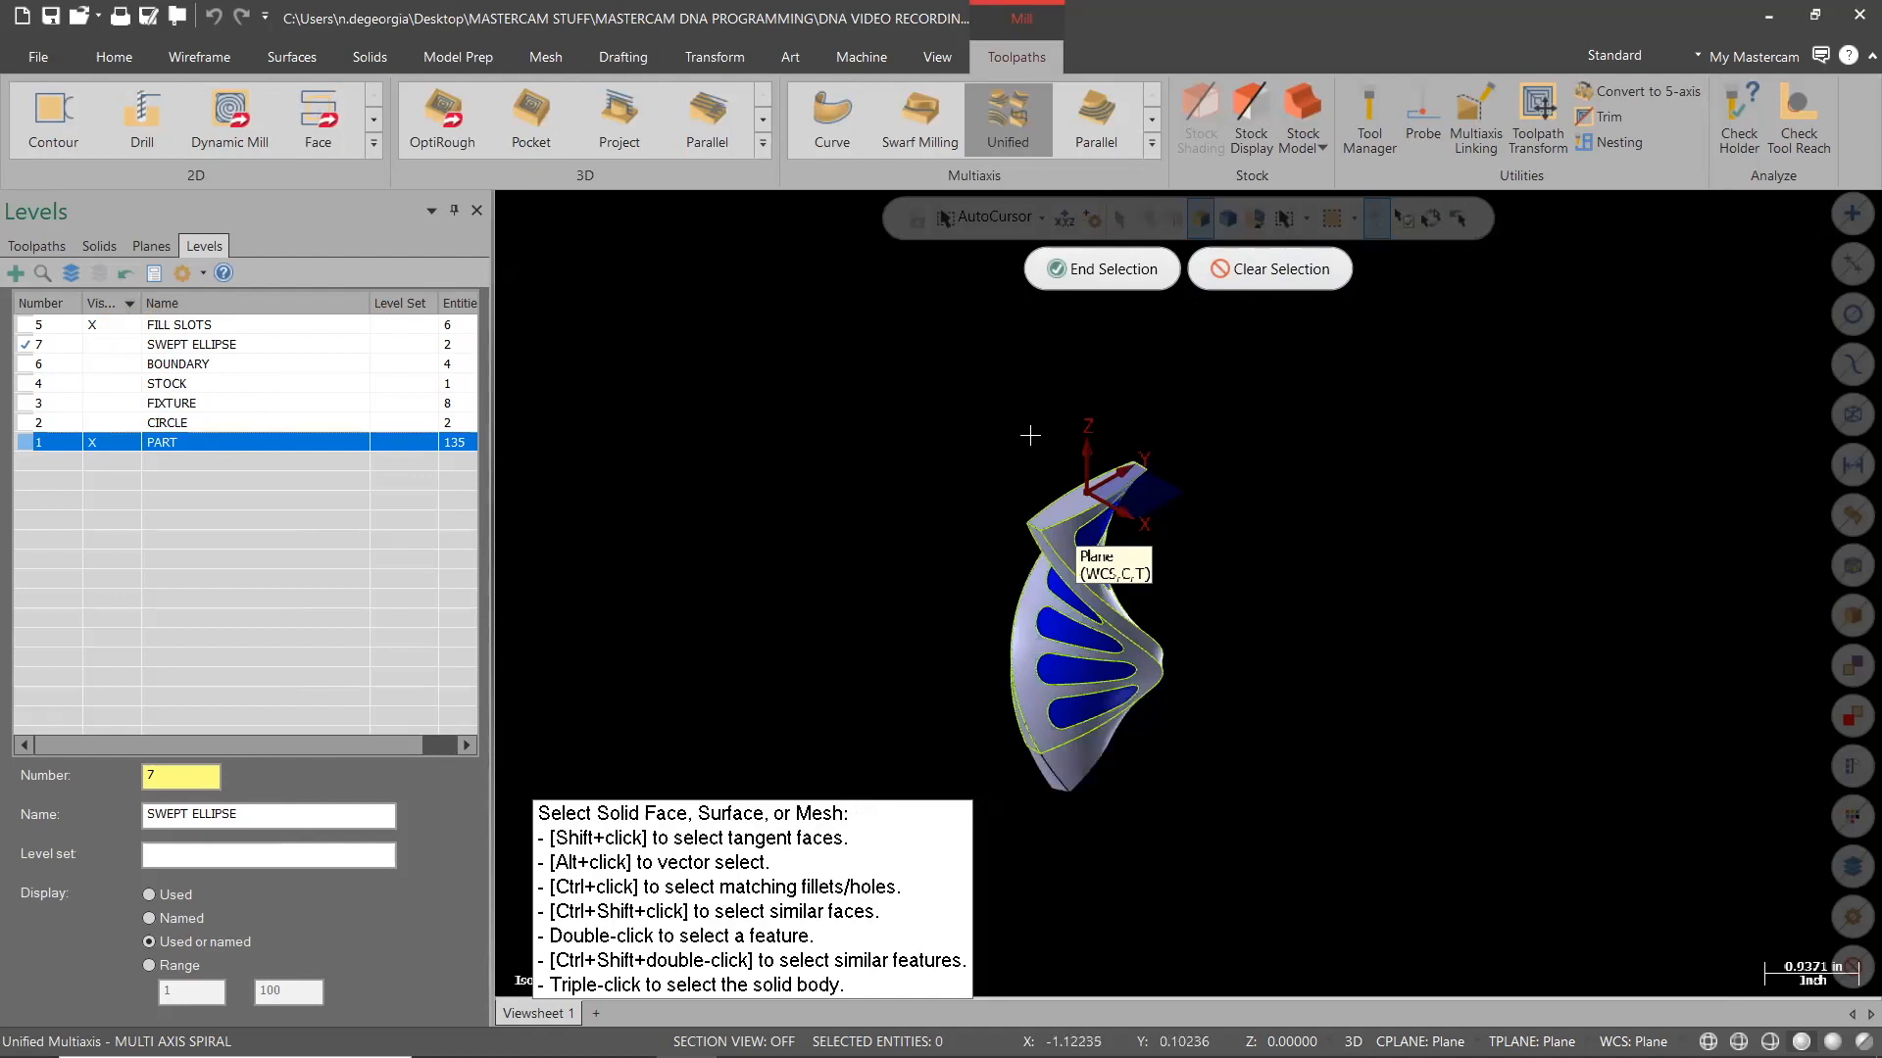
pyautogui.moveTo(949, 453); pyautogui.dragTo(1297, 839)
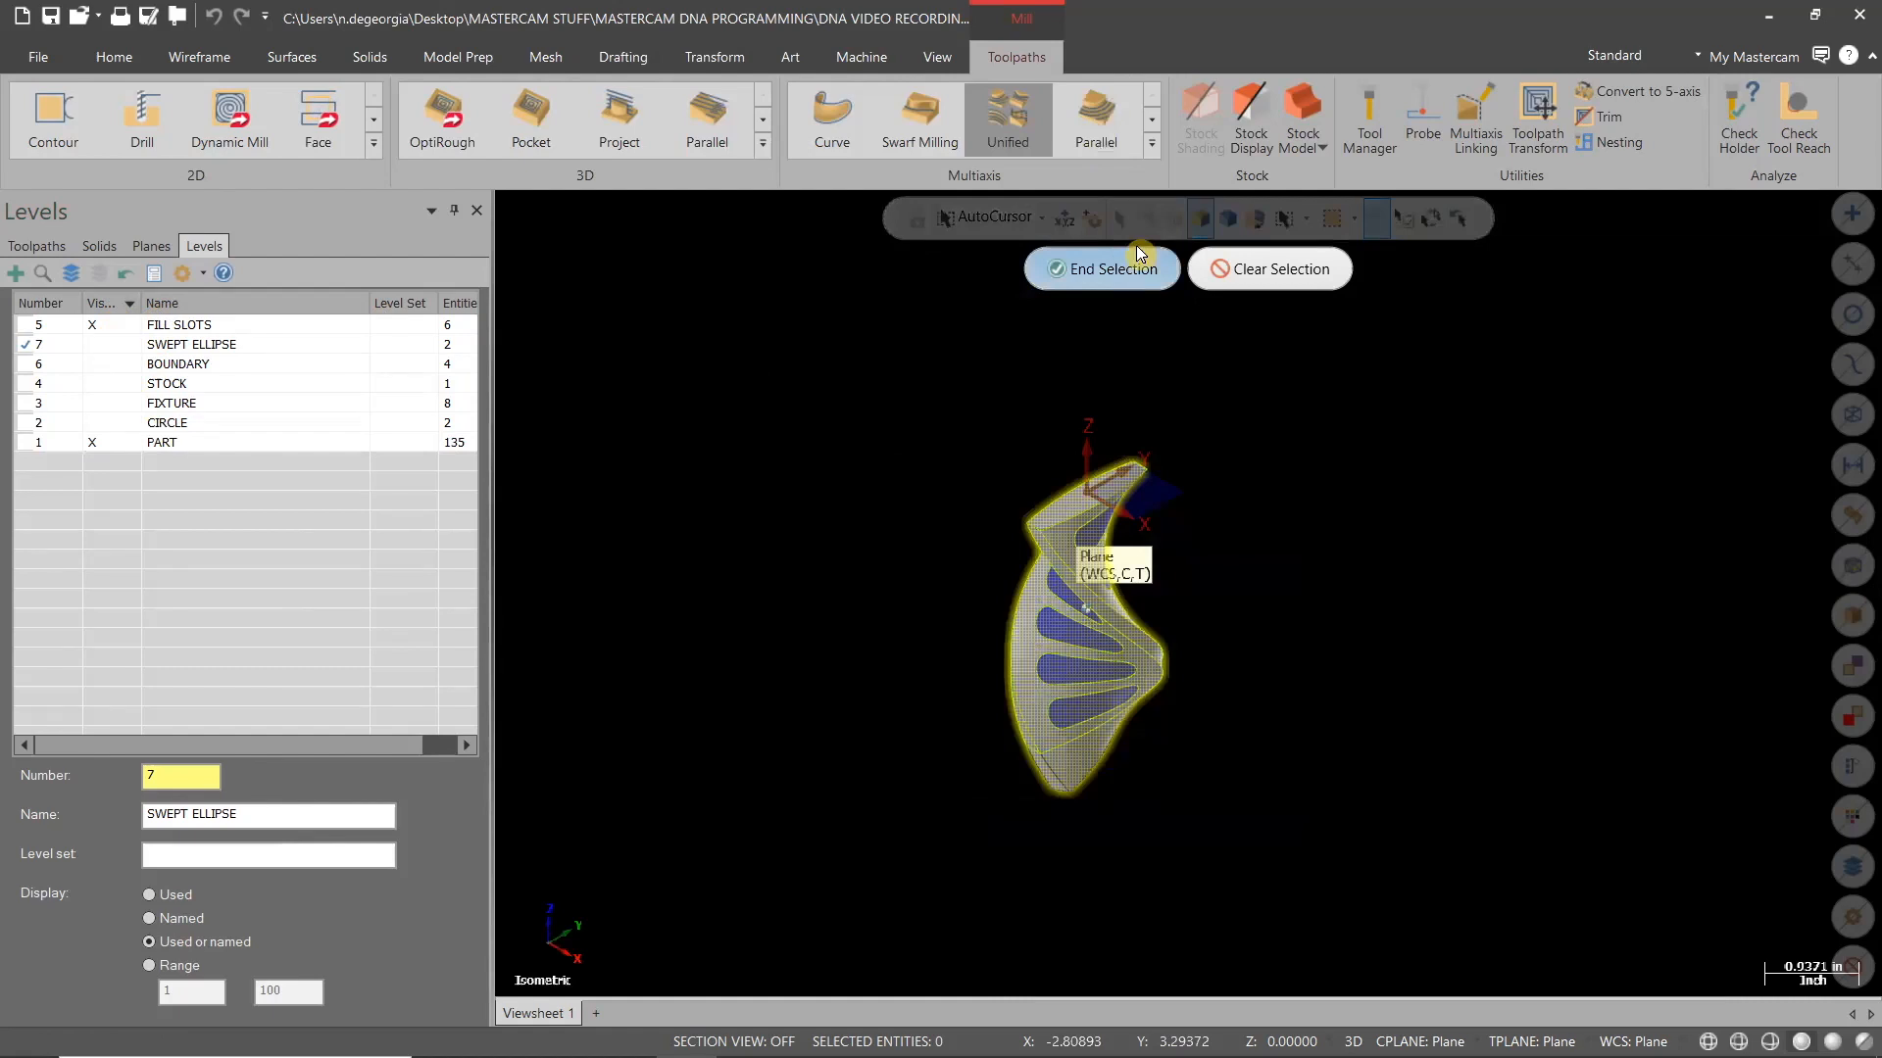
pyautogui.click(1122, 259)
# Check the toolpath's planes, accept the Unified operation to generate its toolpath, and sort the levels by number
pyautogui.scroll(-2, 431, 434)
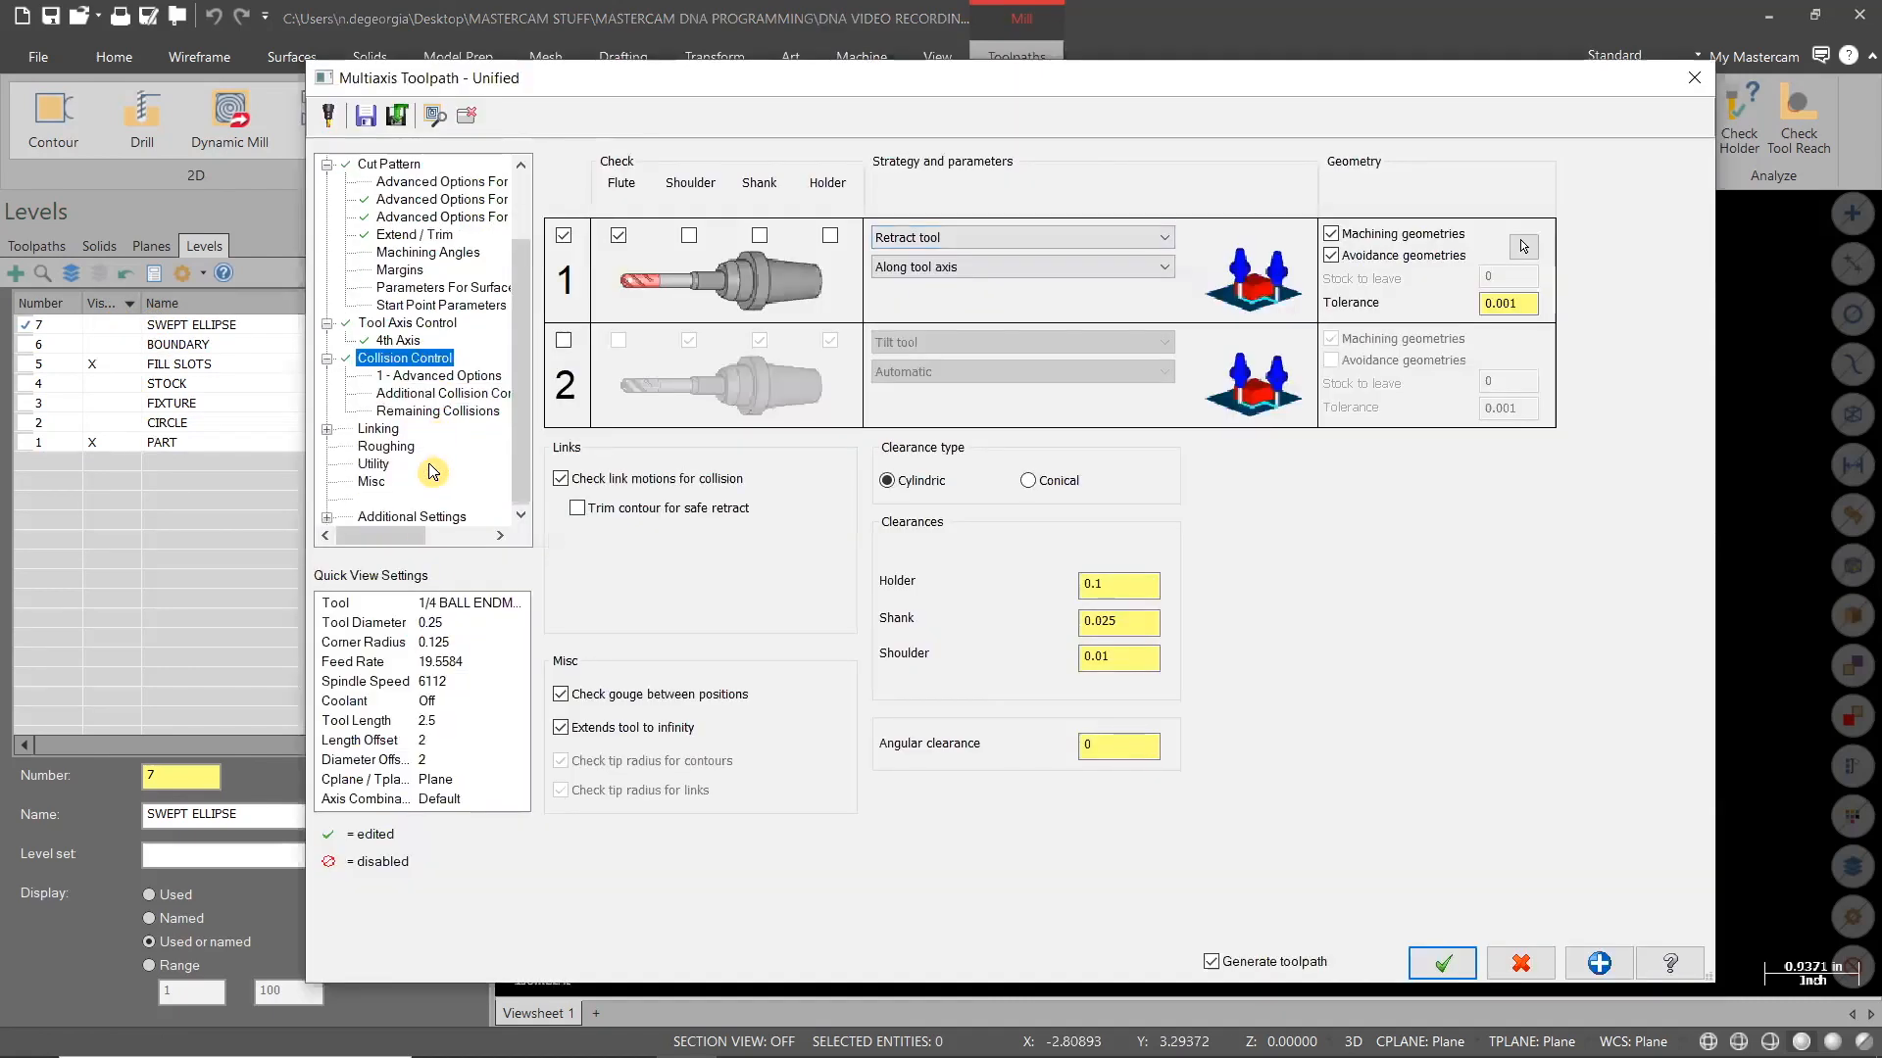
pyautogui.click(326, 517)
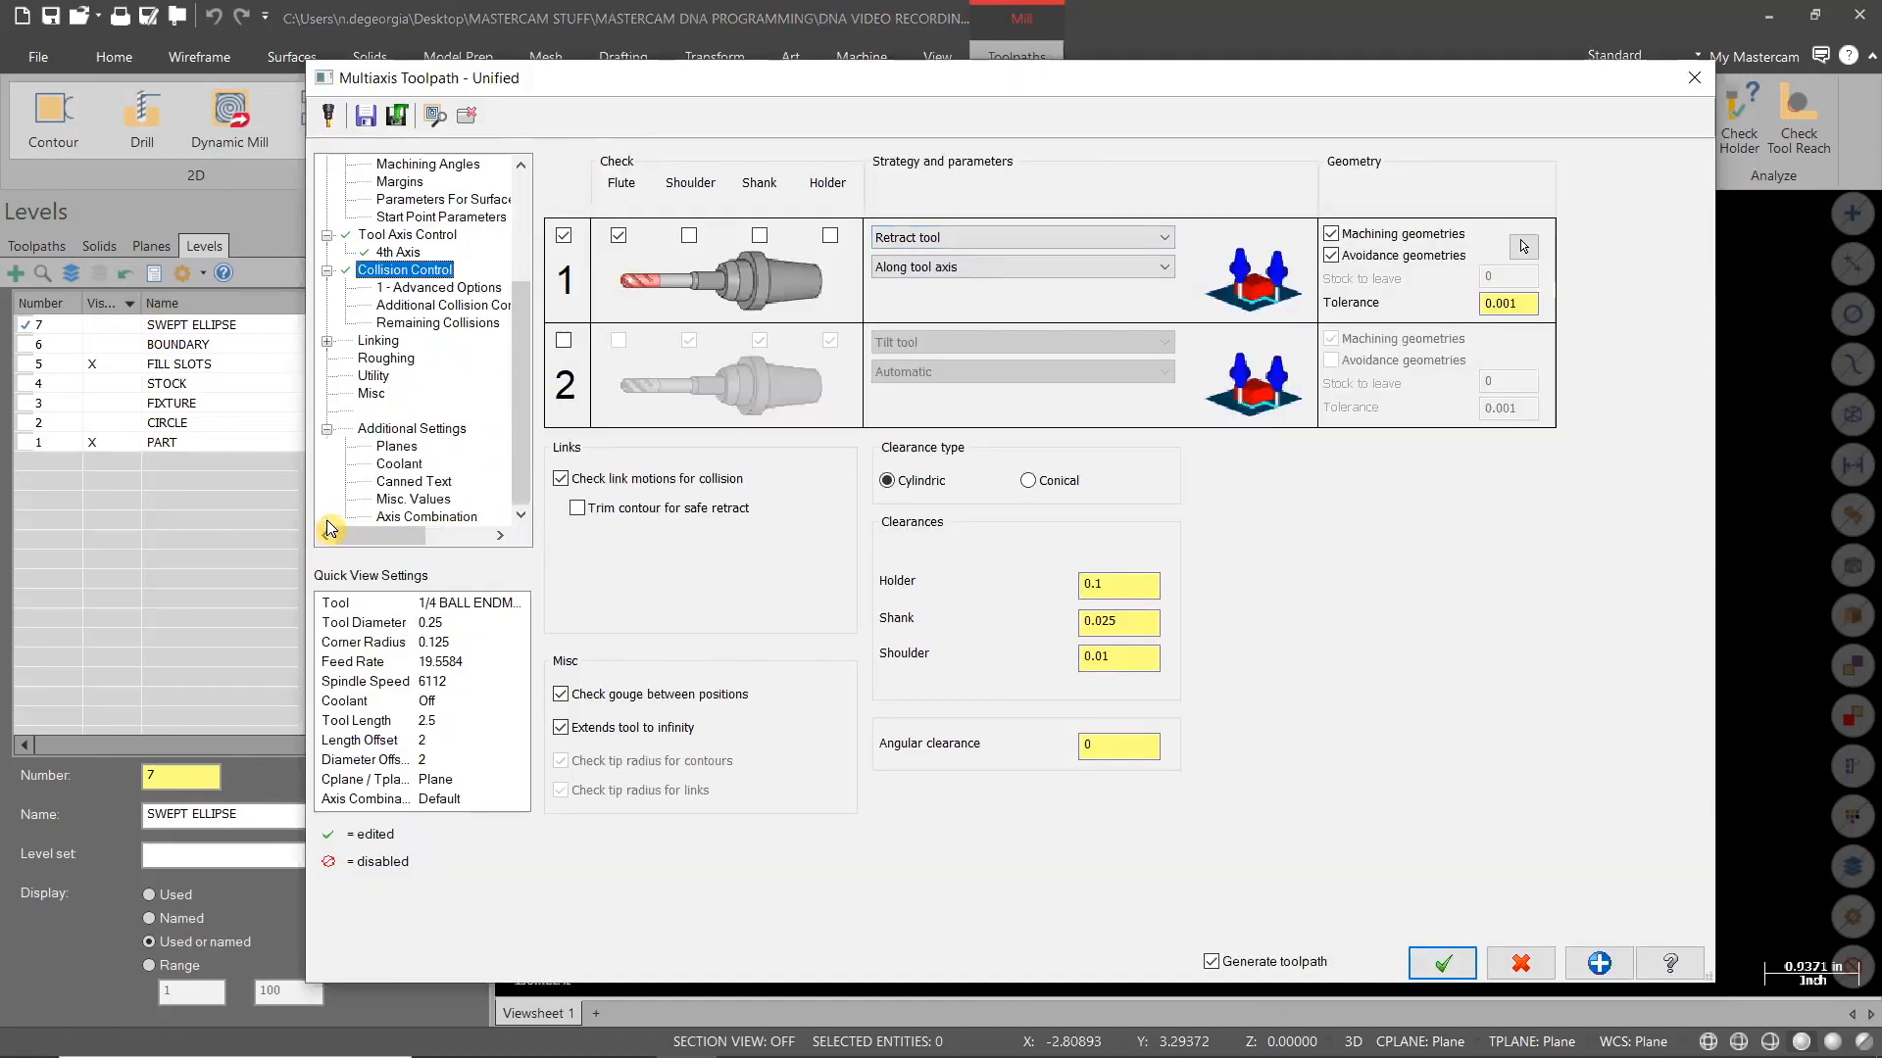
pyautogui.click(397, 447)
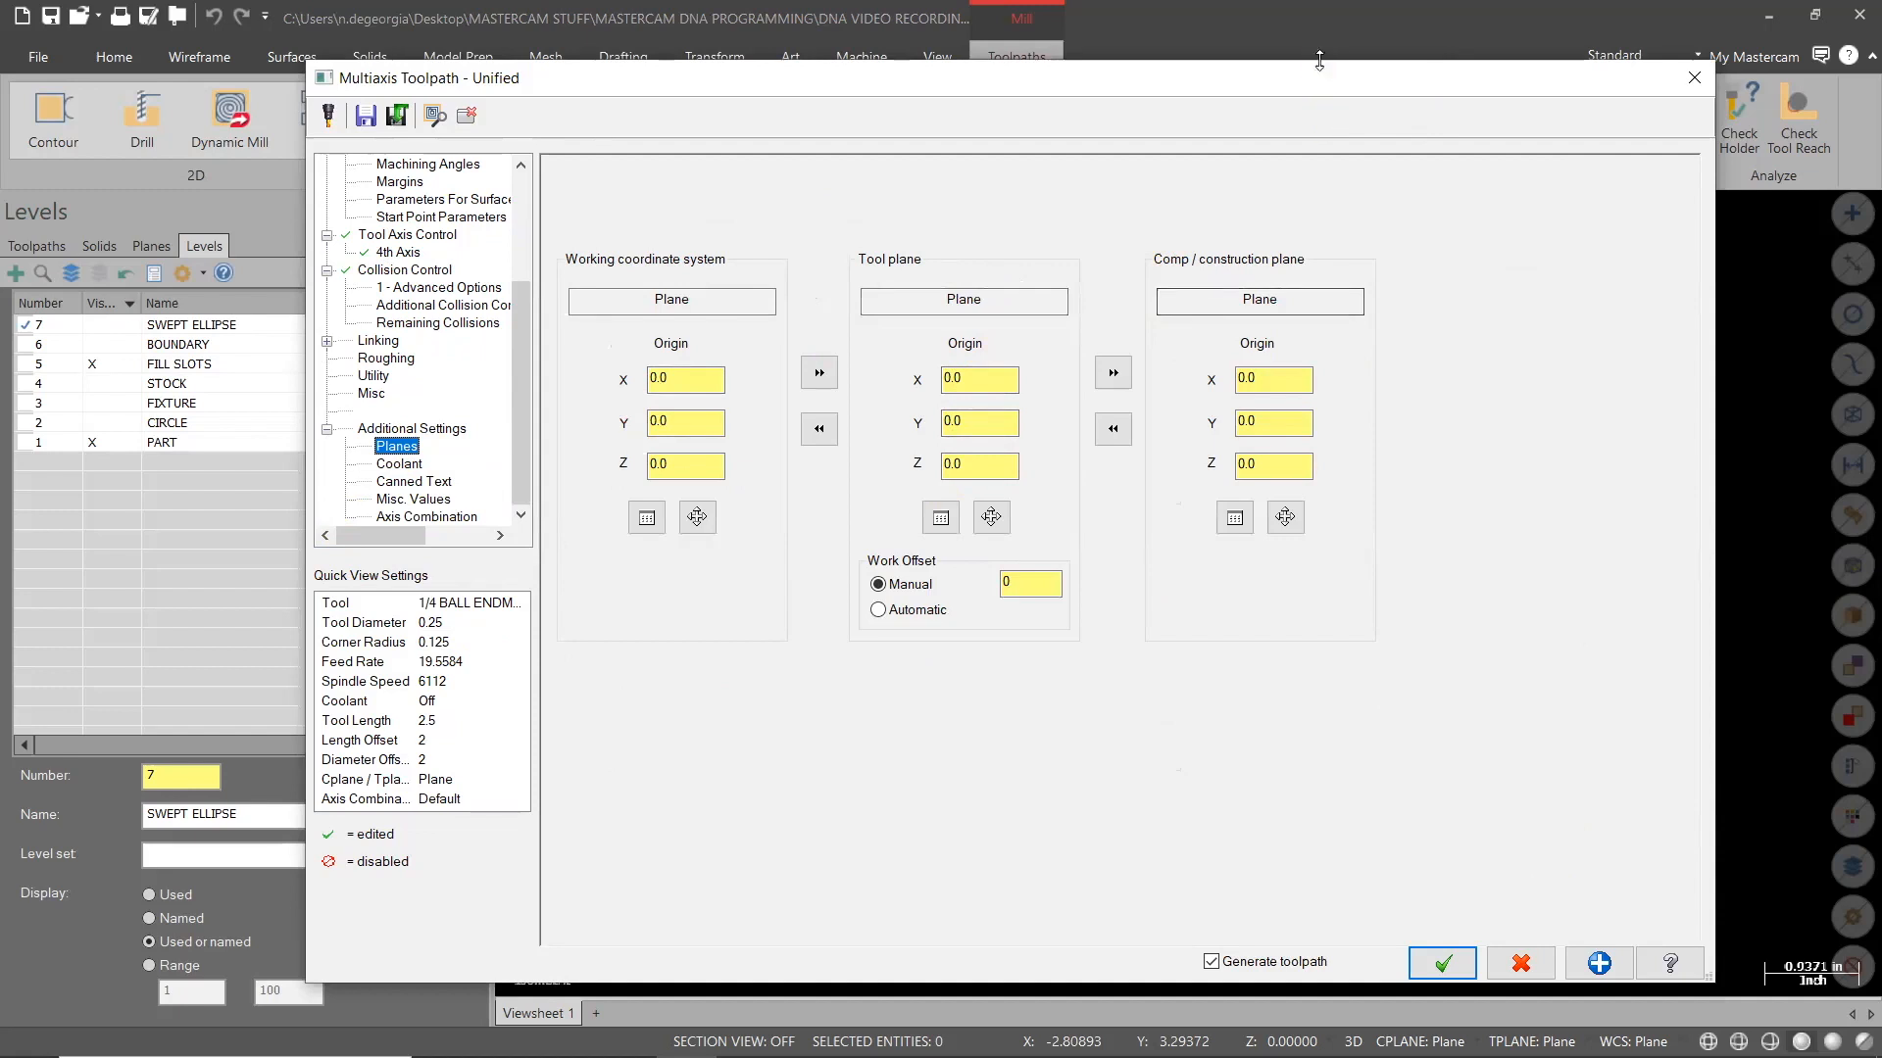
pyautogui.moveTo(1318, 81); pyautogui.dragTo(1319, 34)
pyautogui.click(1449, 909)
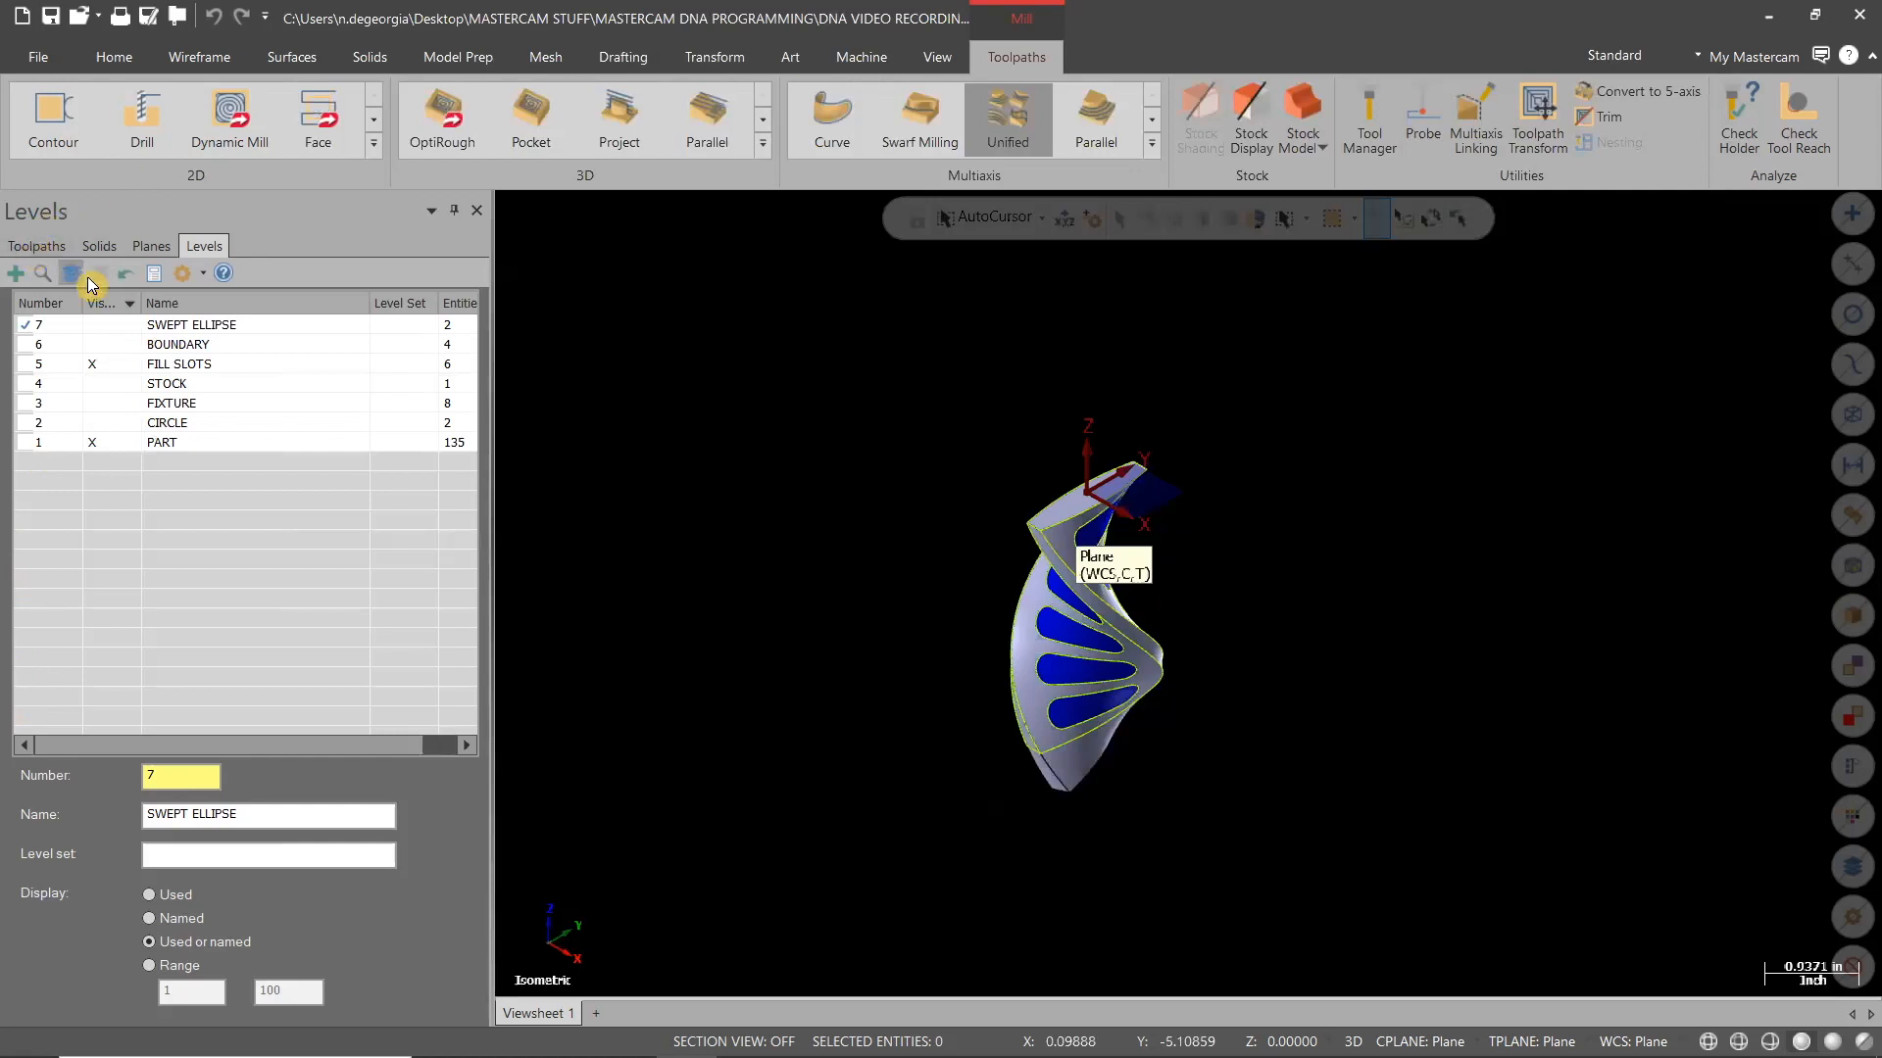
pyautogui.click(61, 312)
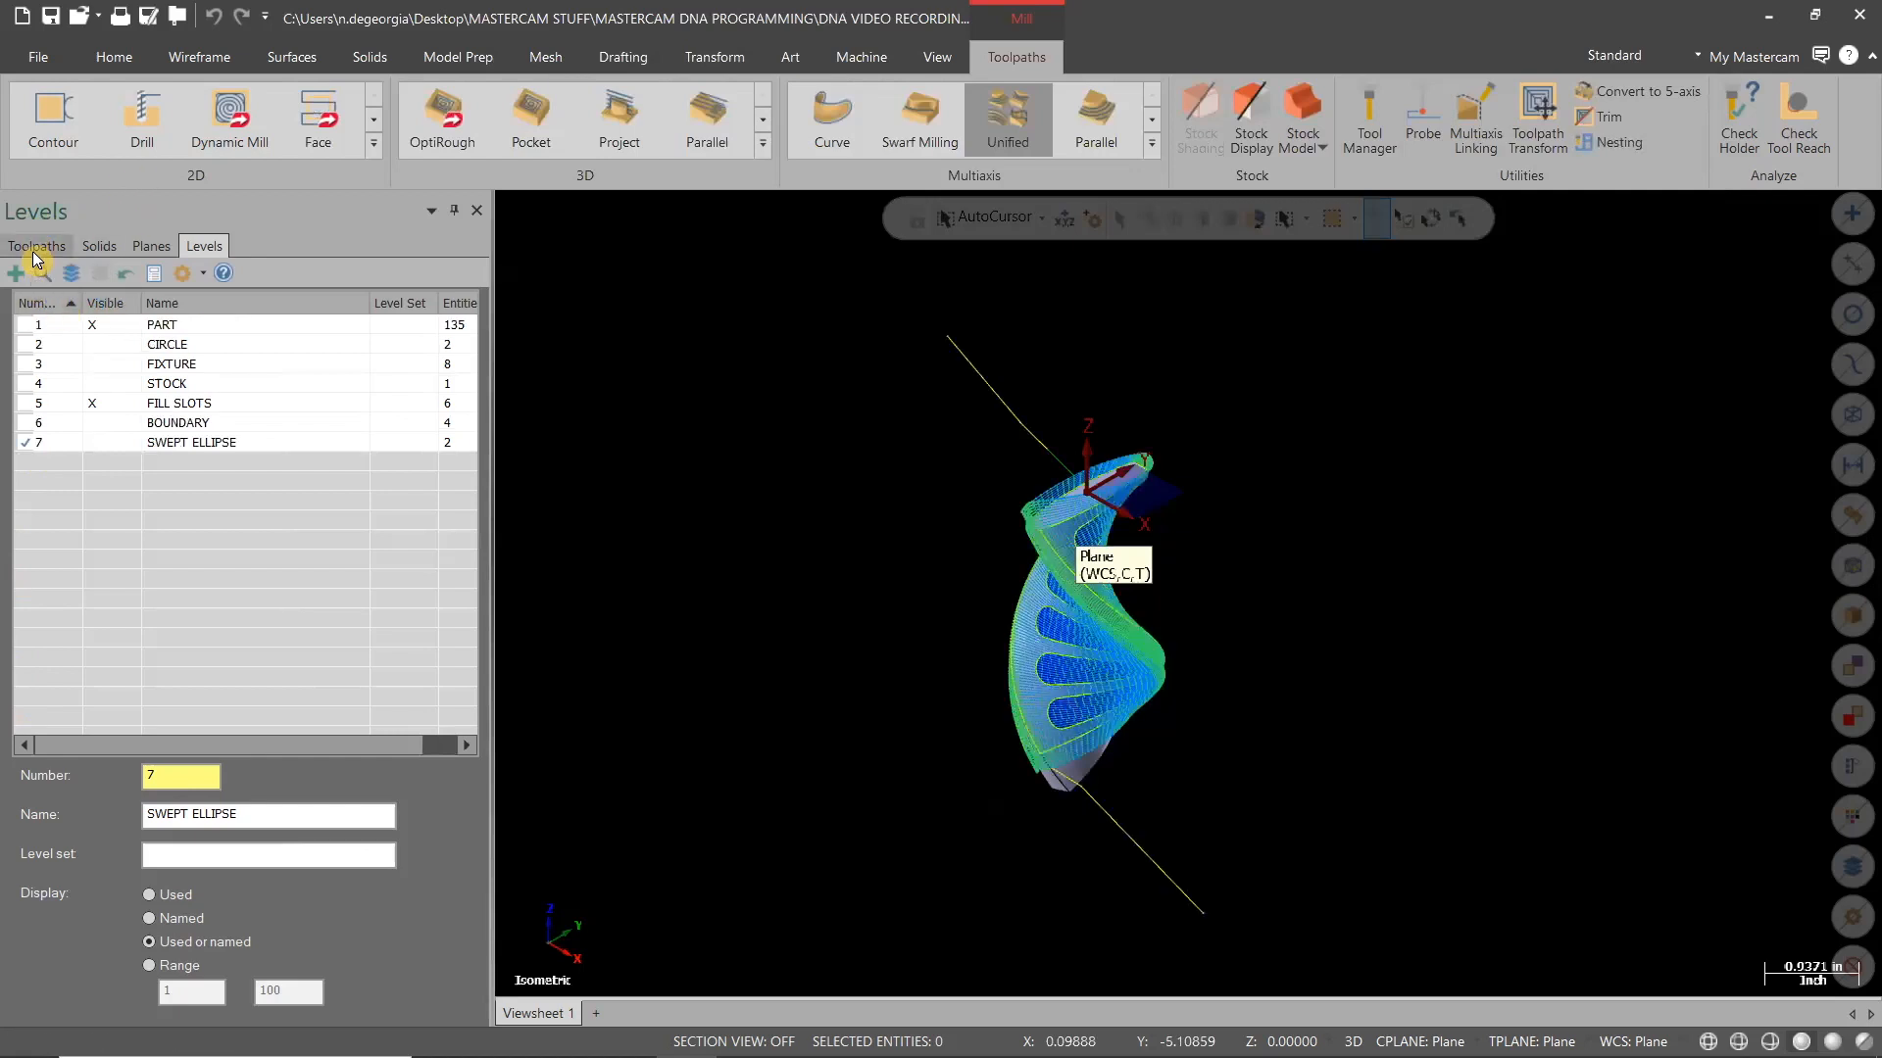
# Reopen the Unified Multiaxis operation's linking parameters and enable Use Lead-In for the first entry and Use Lead-Out for the last exit
pyautogui.click(36, 246)
pyautogui.moveTo(1340, 852); pyautogui.dragTo(1450, 797, button='middle')
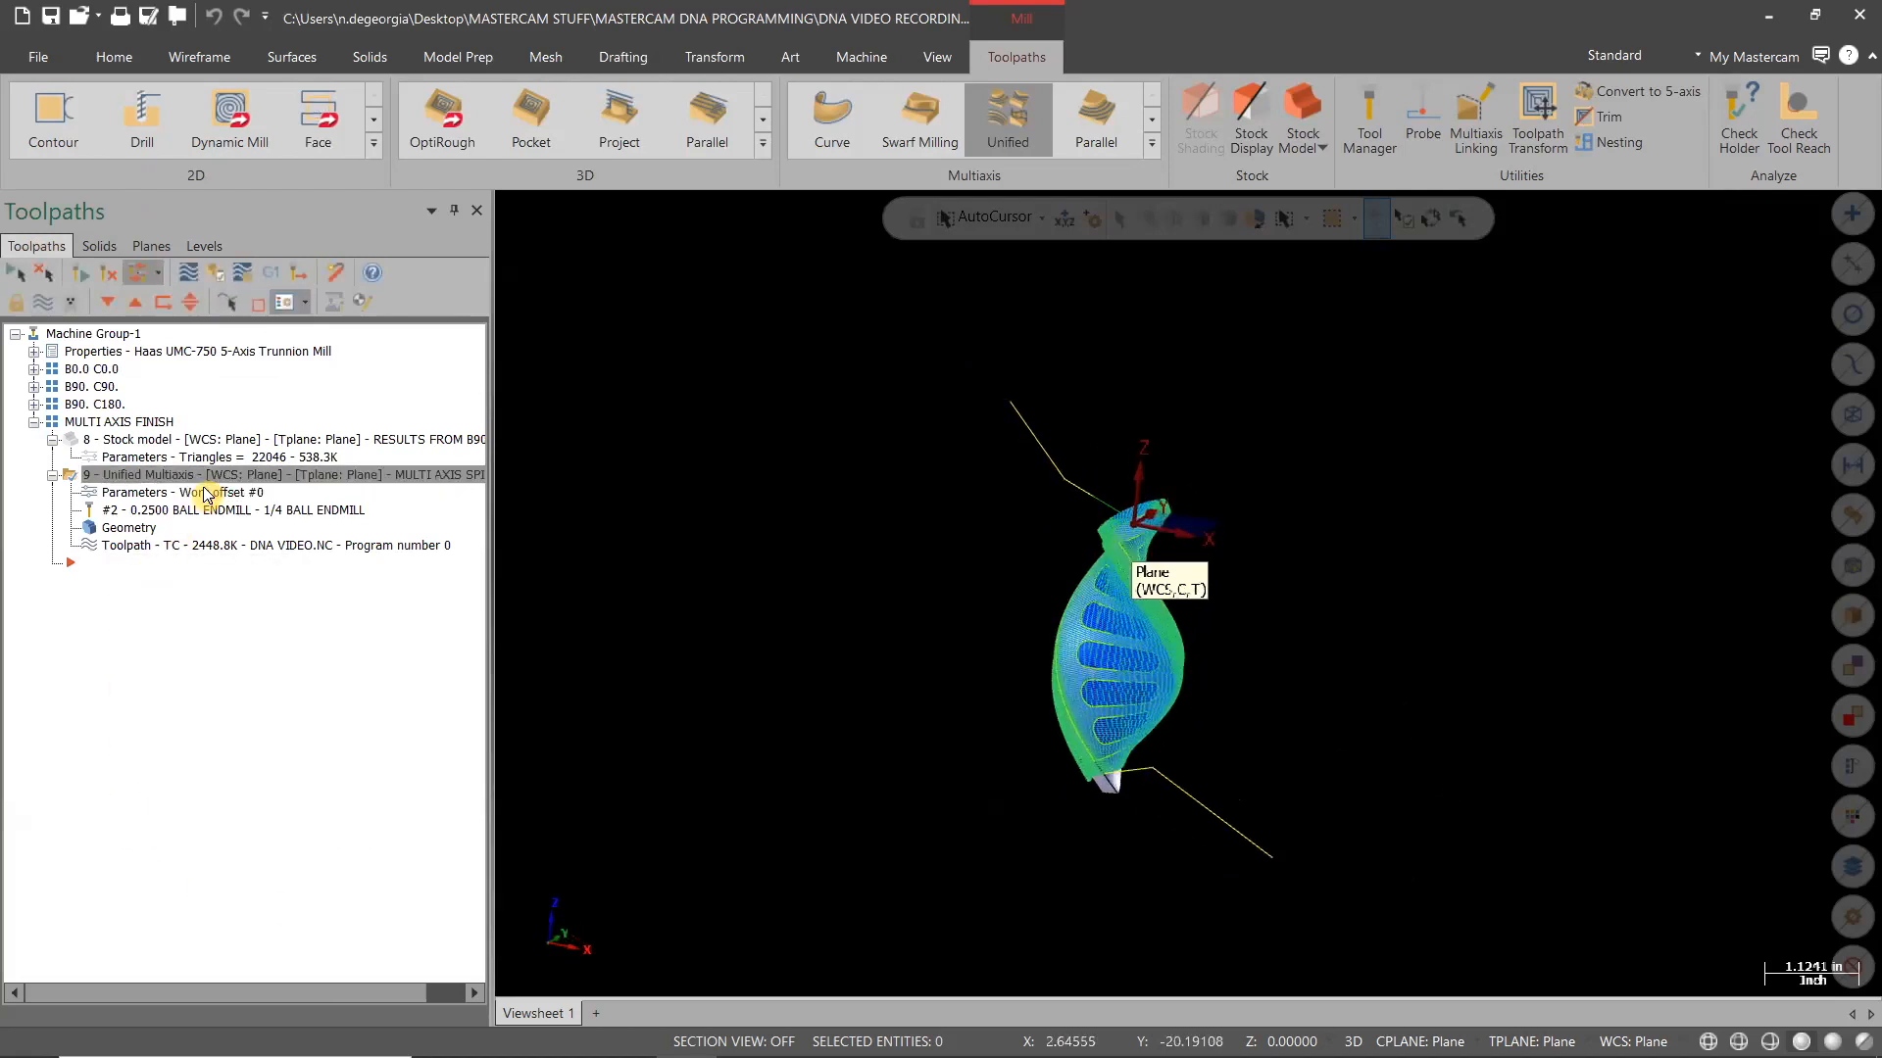
pyautogui.click(134, 492)
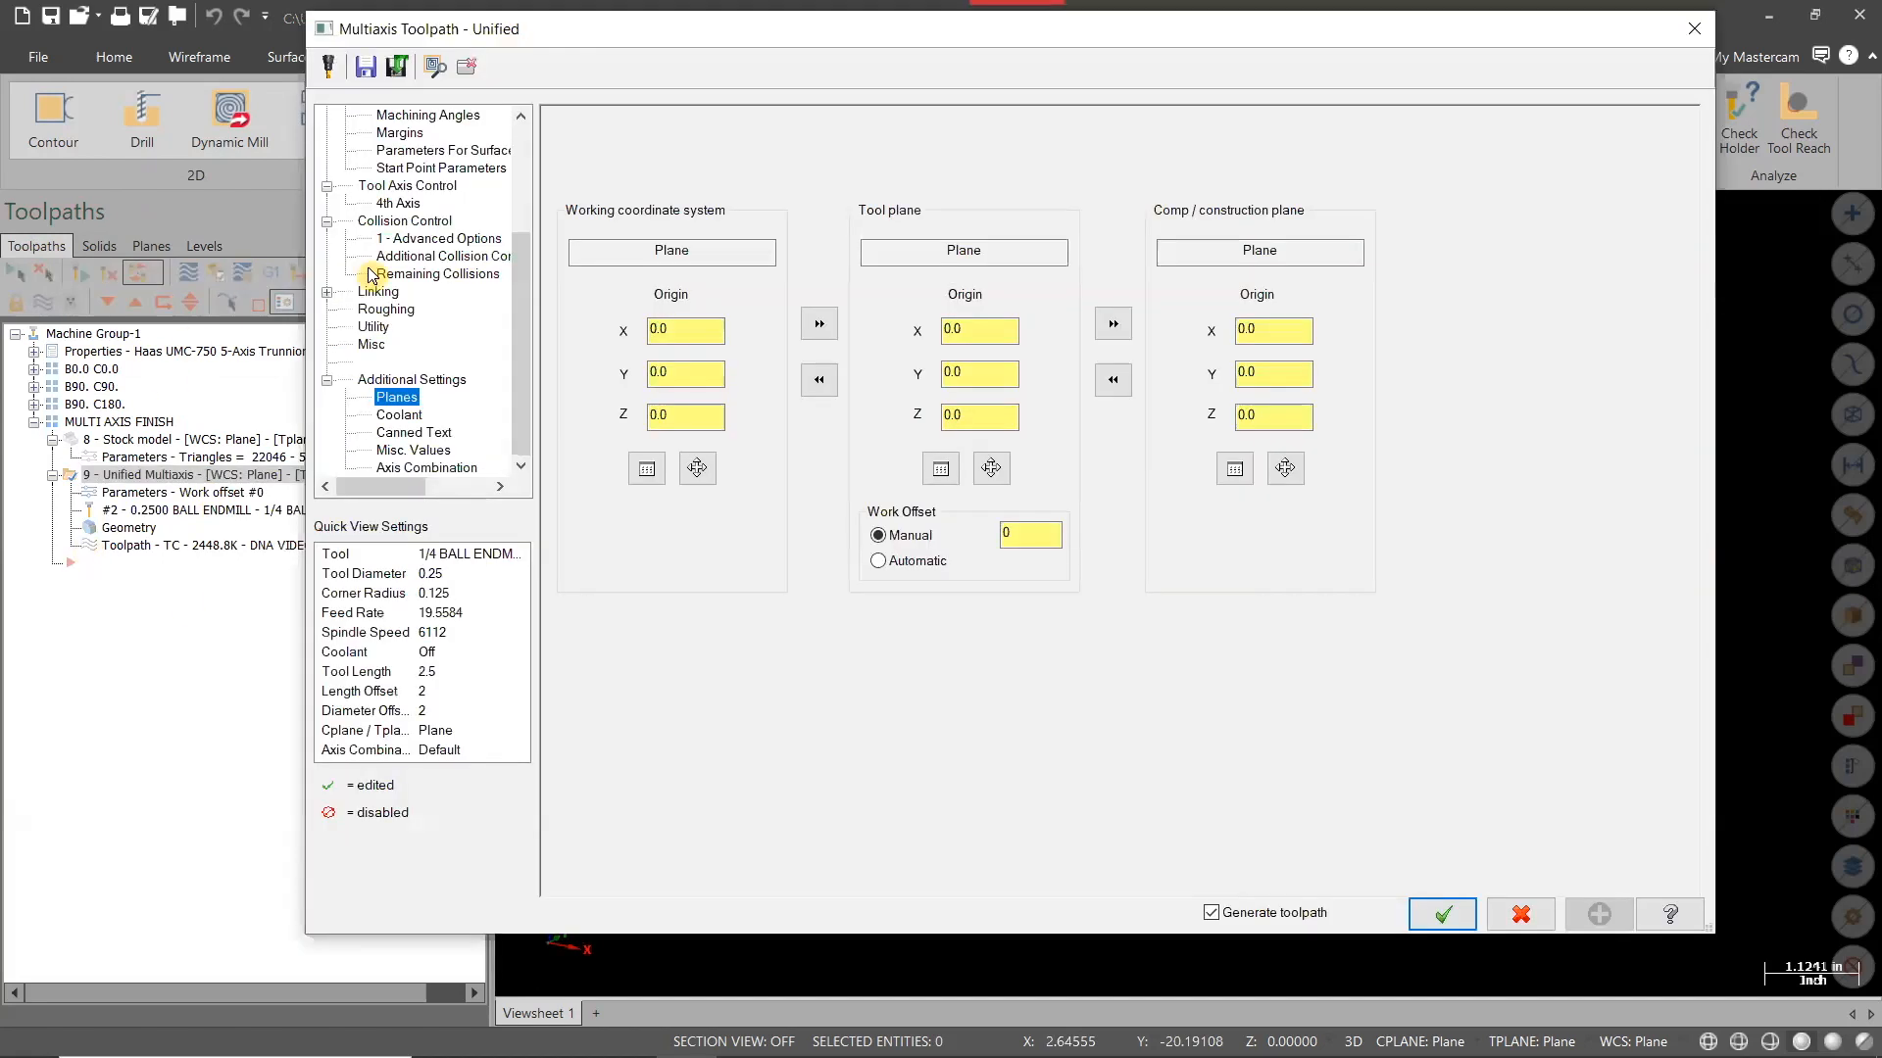
pyautogui.click(376, 292)
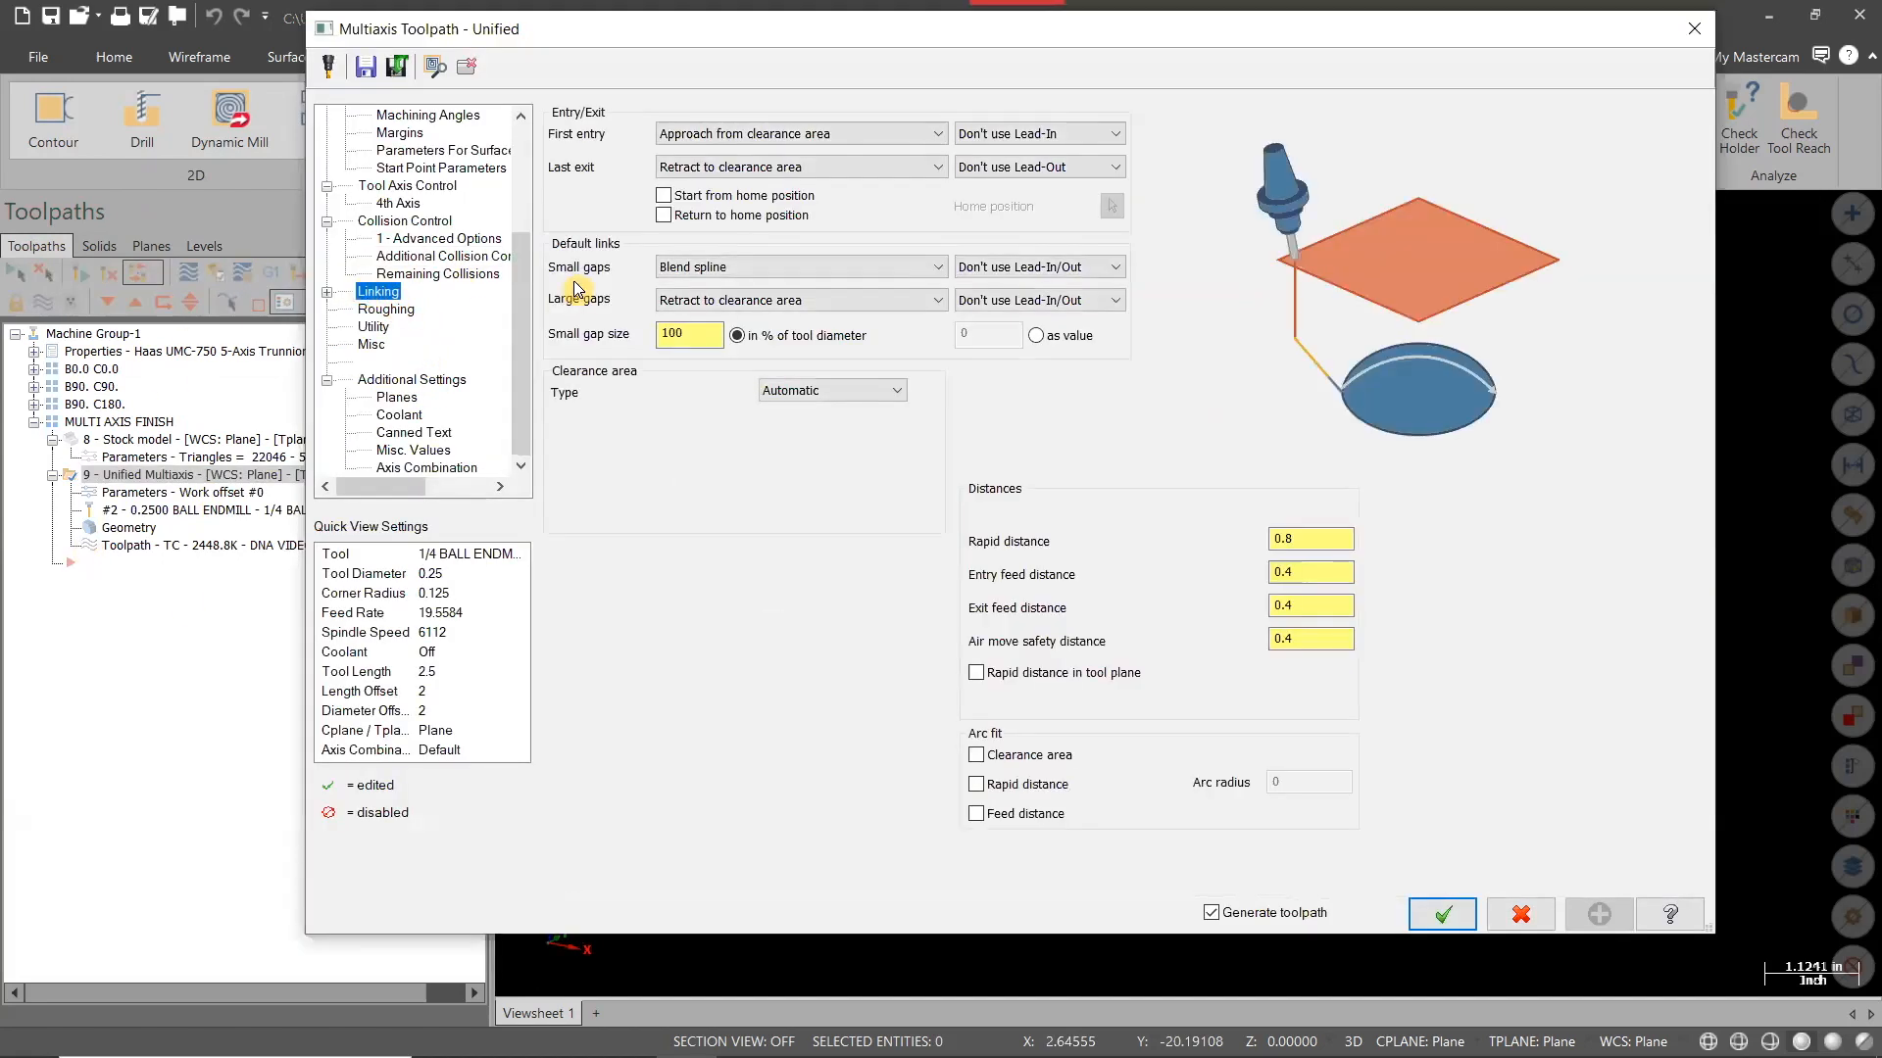
pyautogui.click(1067, 131)
pyautogui.click(1025, 154)
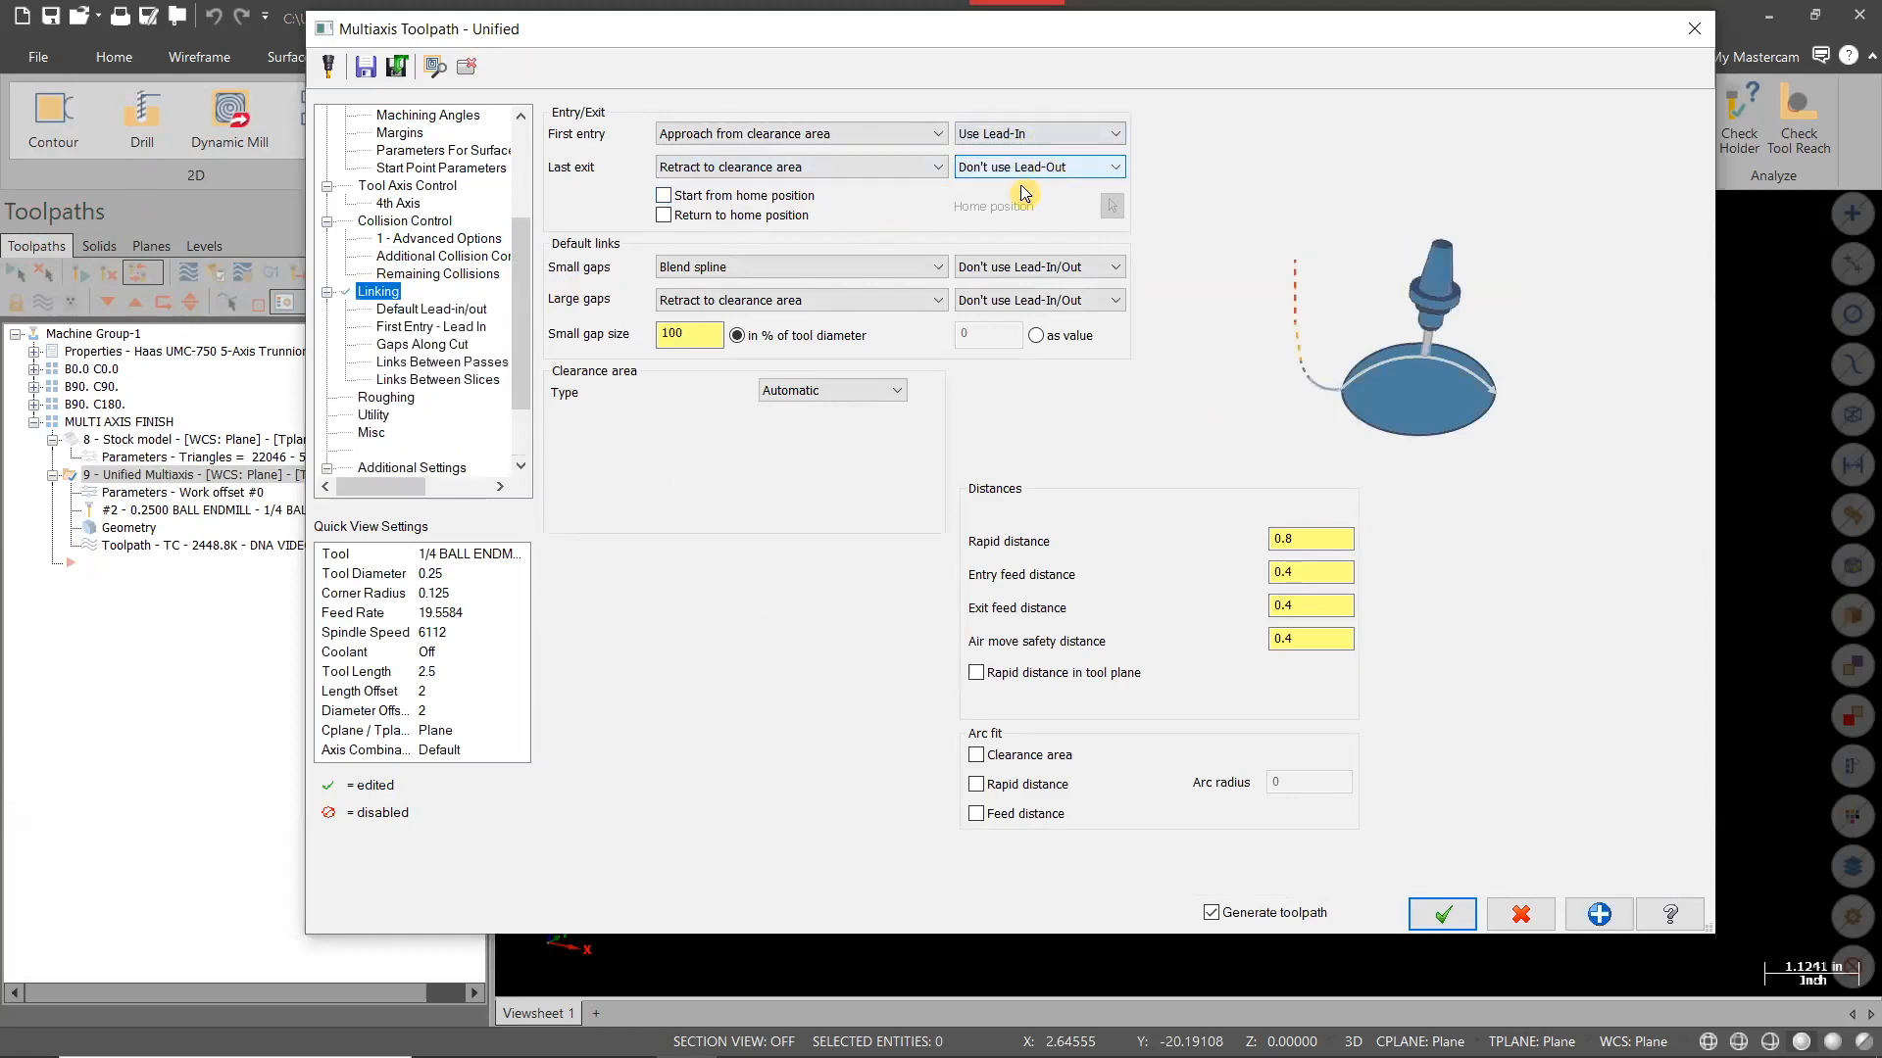
pyautogui.click(1009, 166)
pyautogui.click(1004, 186)
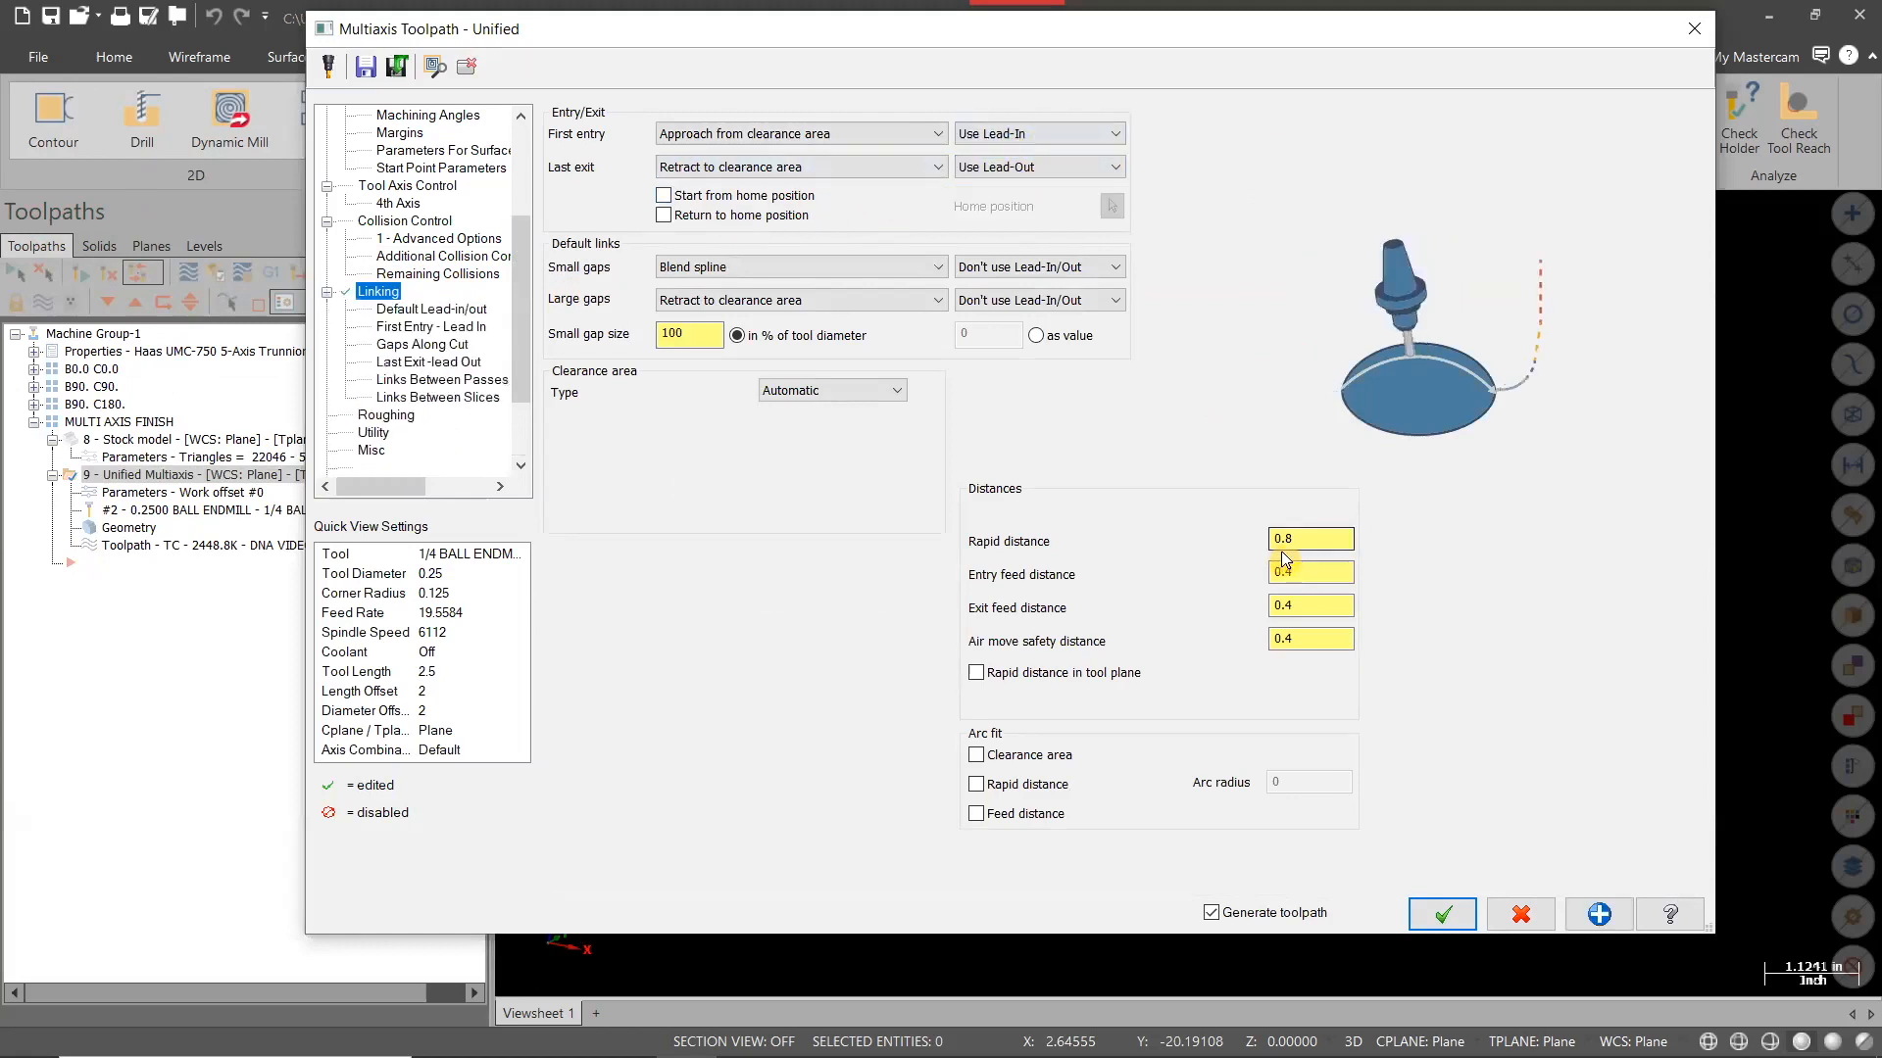
# Set the linking distances: rapid distance 1.0, entry feed 0.5, exit feed 0.5 and air move safety distance 1.0
pyautogui.click(1333, 538)
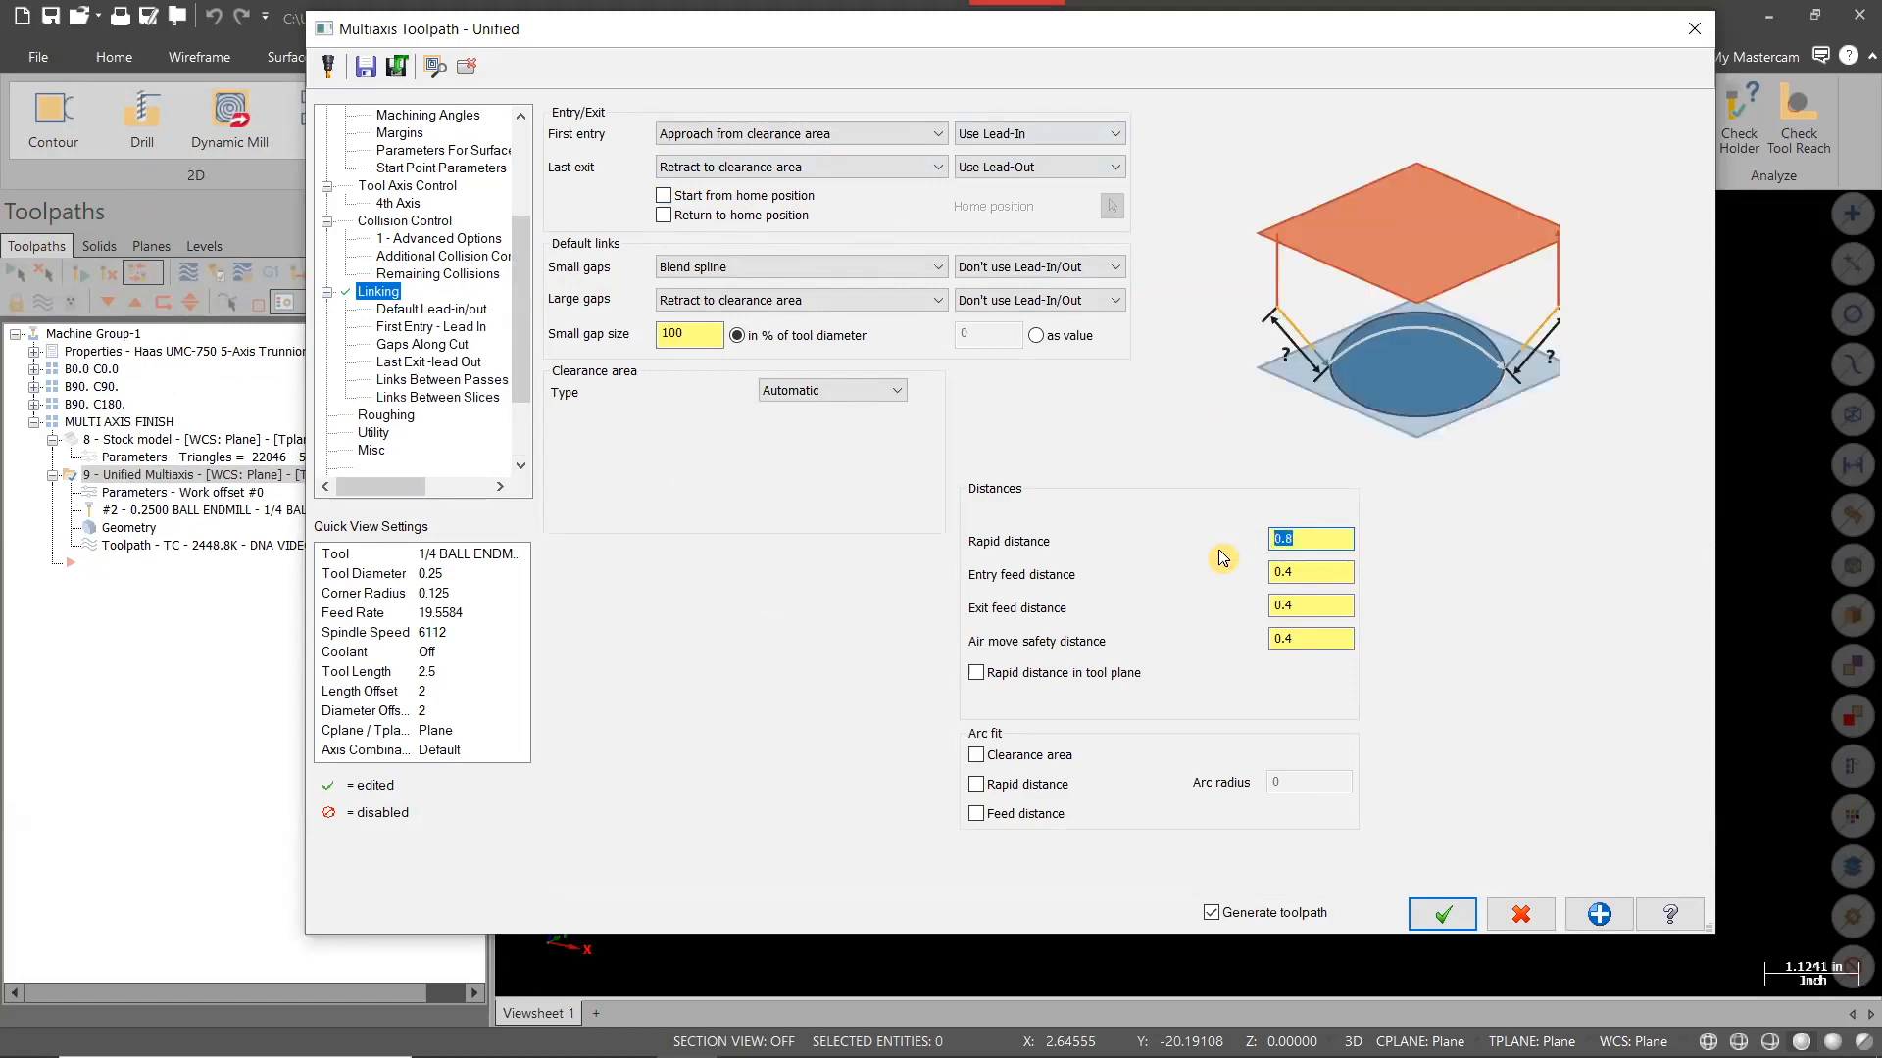
pyautogui.write('1.0')
pyautogui.press('Tab')
pyautogui.write('.')
pyautogui.press('Tab')
pyautogui.write('.5')
pyautogui.press('Tab')
pyautogui.write('1.0')
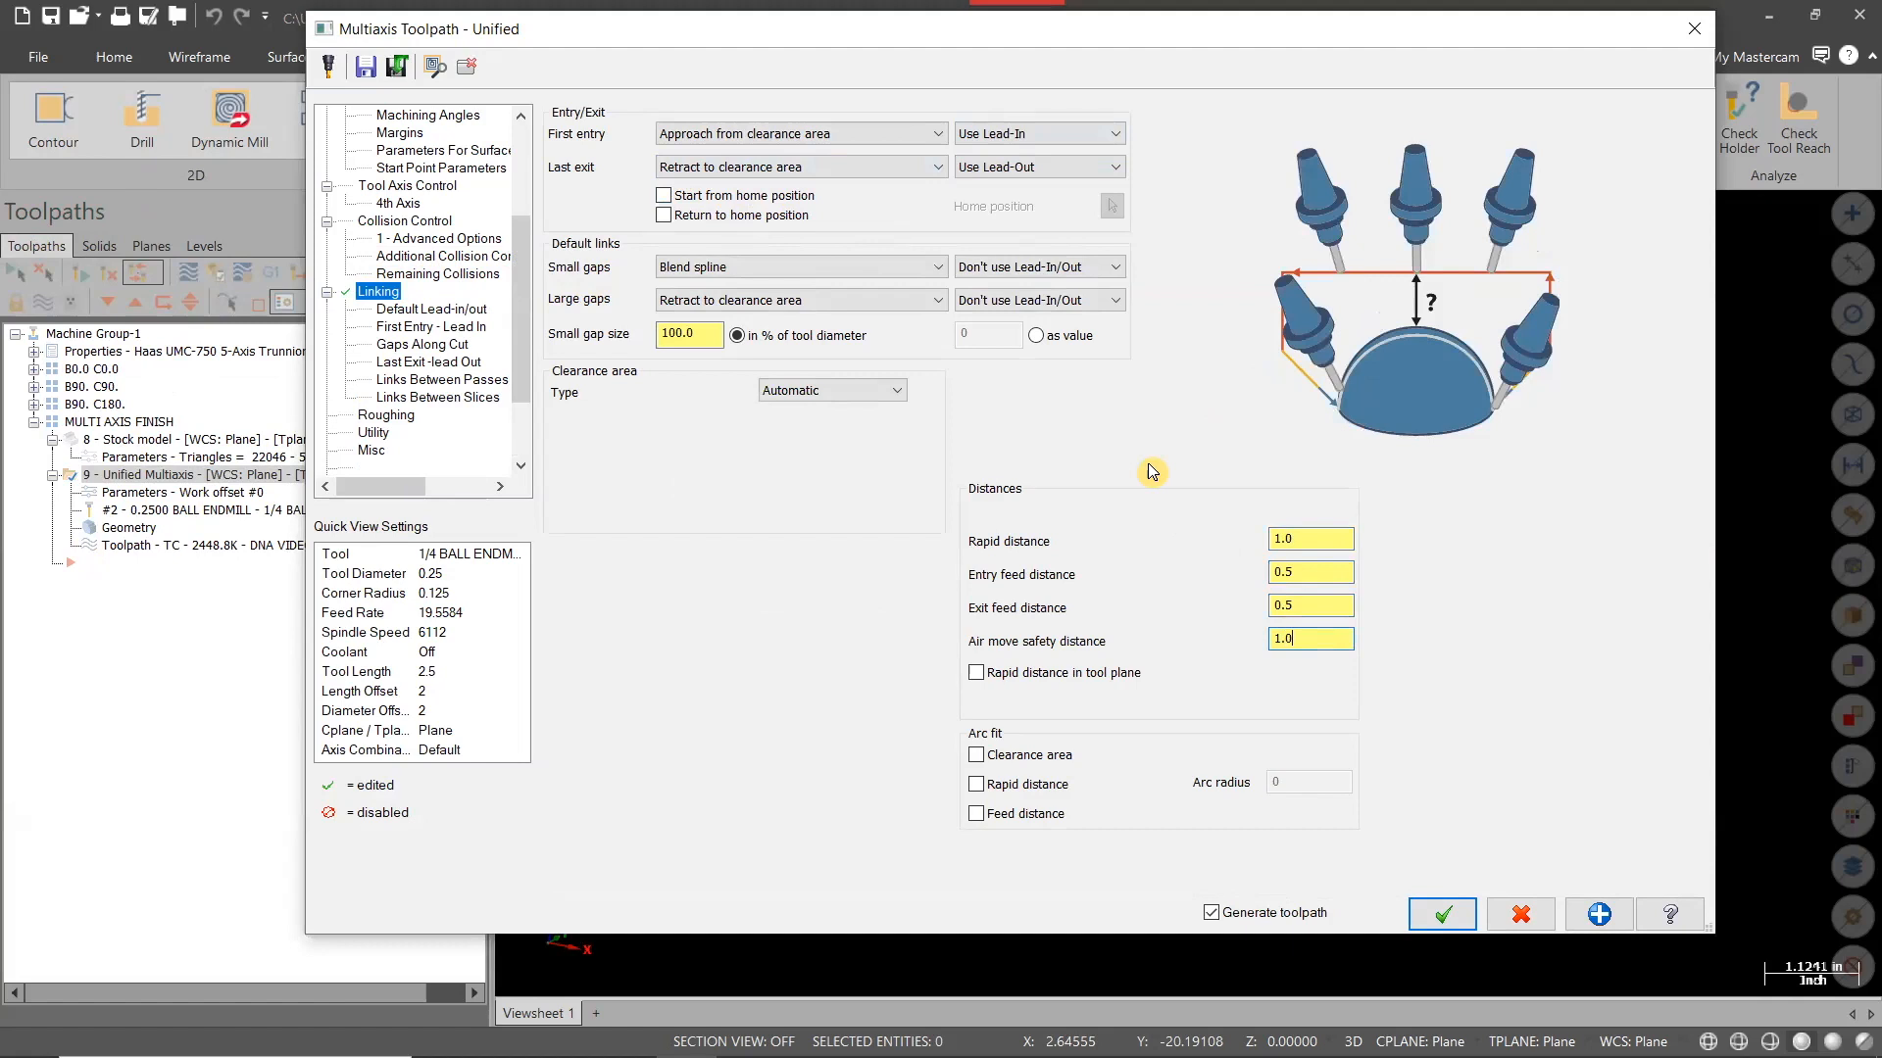
pyautogui.press('Tab')
# Set the clearance area type to Plane with height 2.0 and incremental height 2.0, and accept to regenerate the toolpath
pyautogui.click(900, 391)
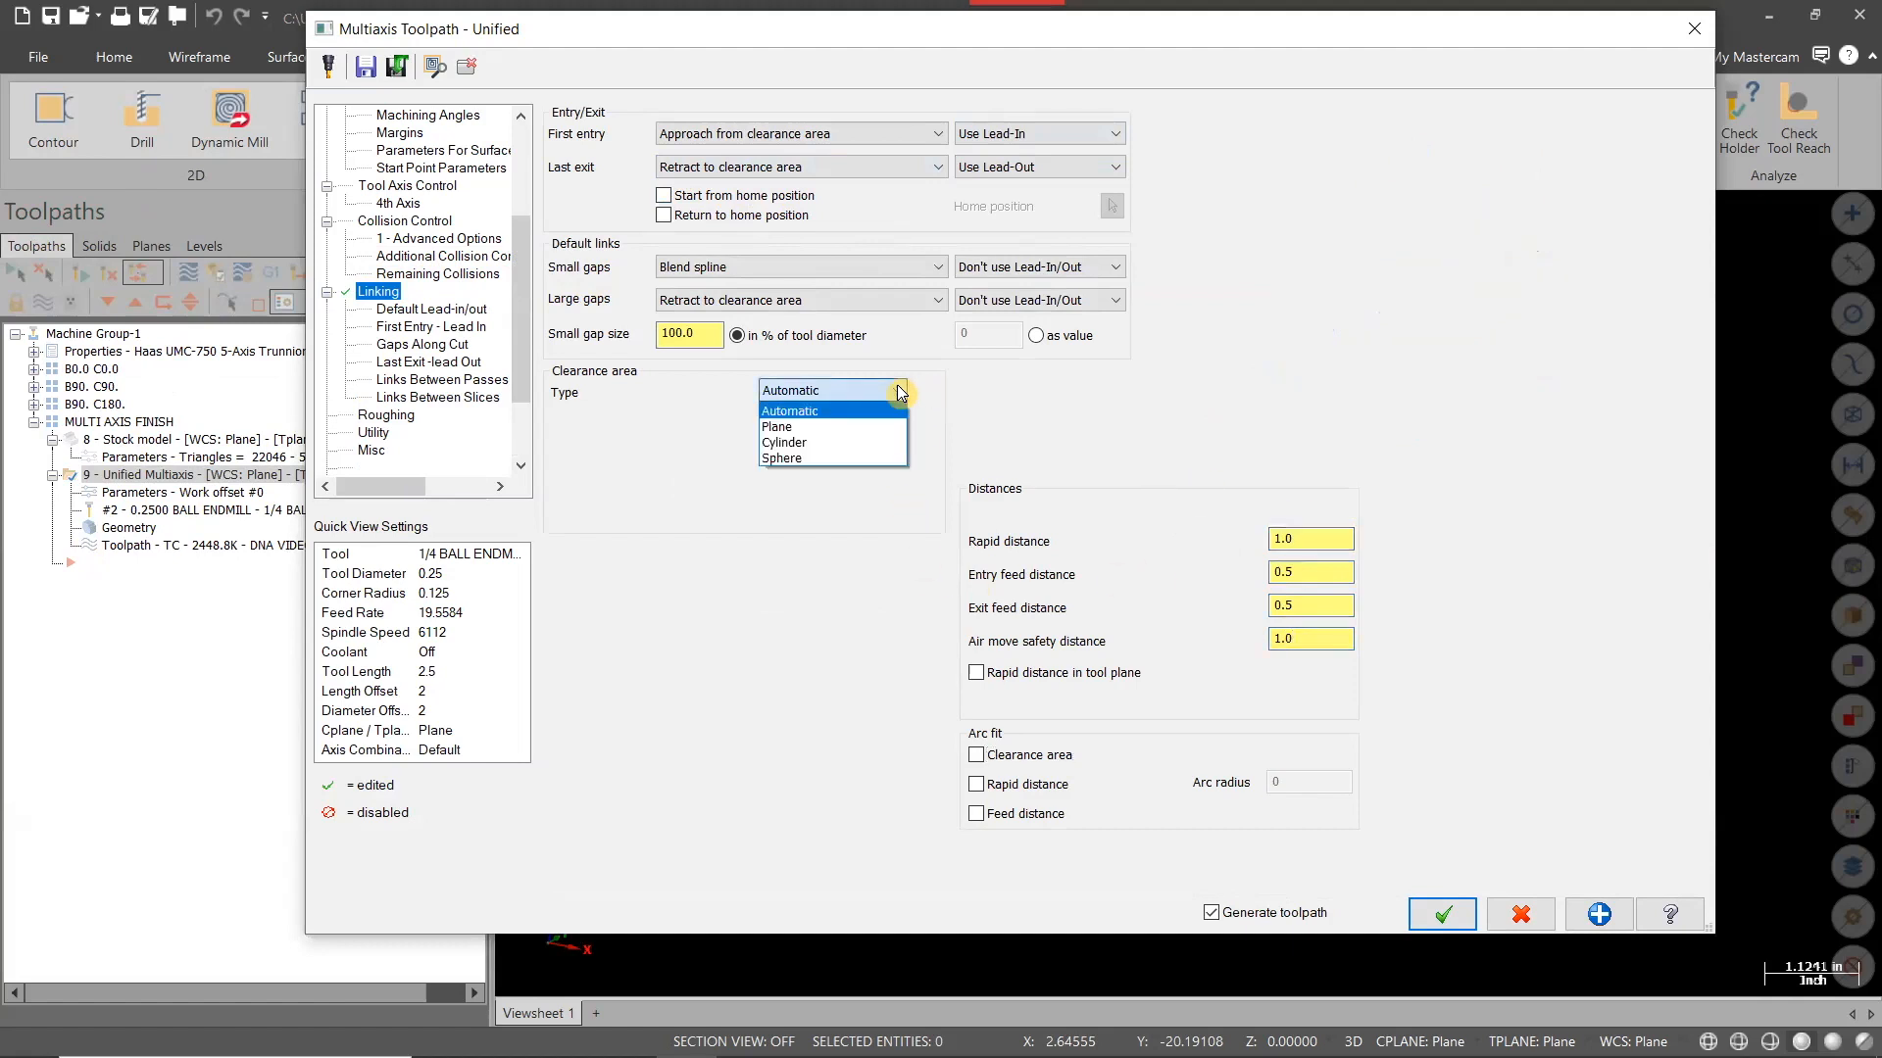
pyautogui.click(825, 426)
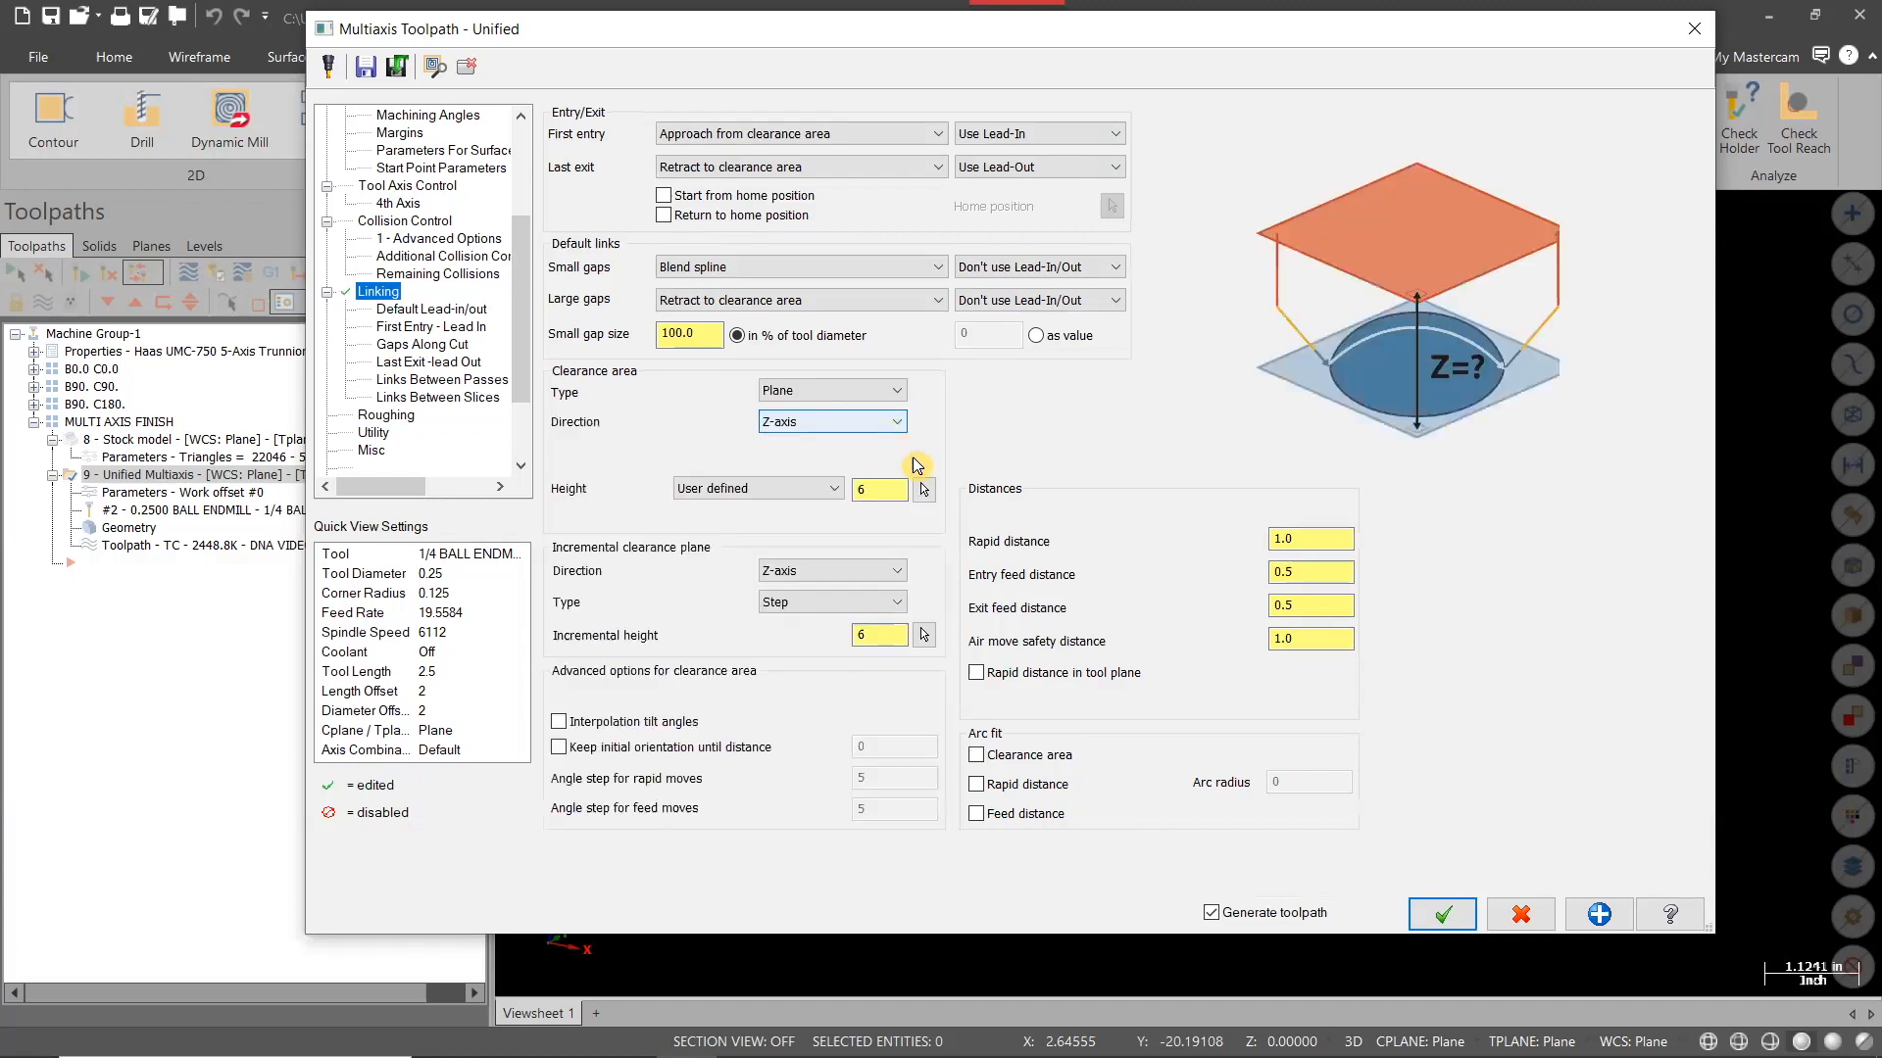
pyautogui.doubleClick(876, 489)
pyautogui.write('2.0')
pyautogui.doubleClick(867, 635)
pyautogui.write('2.')
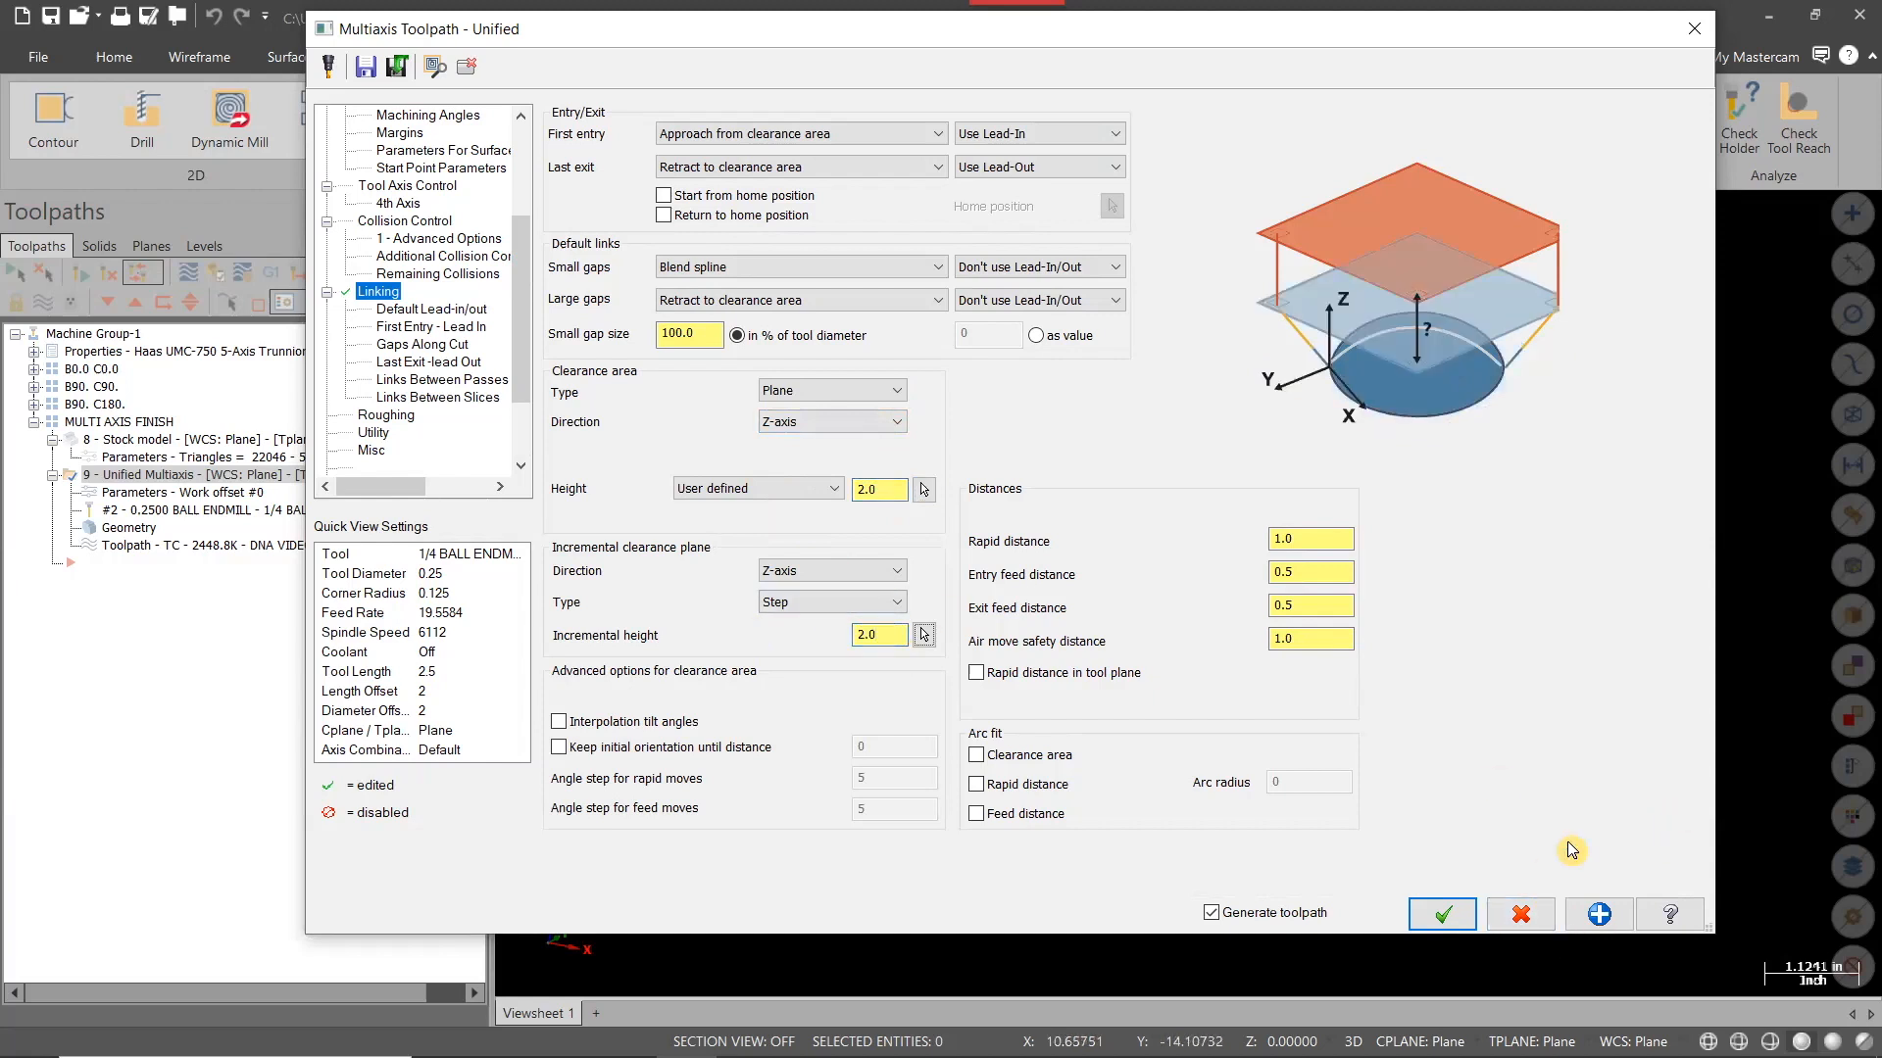
pyautogui.click(1448, 914)
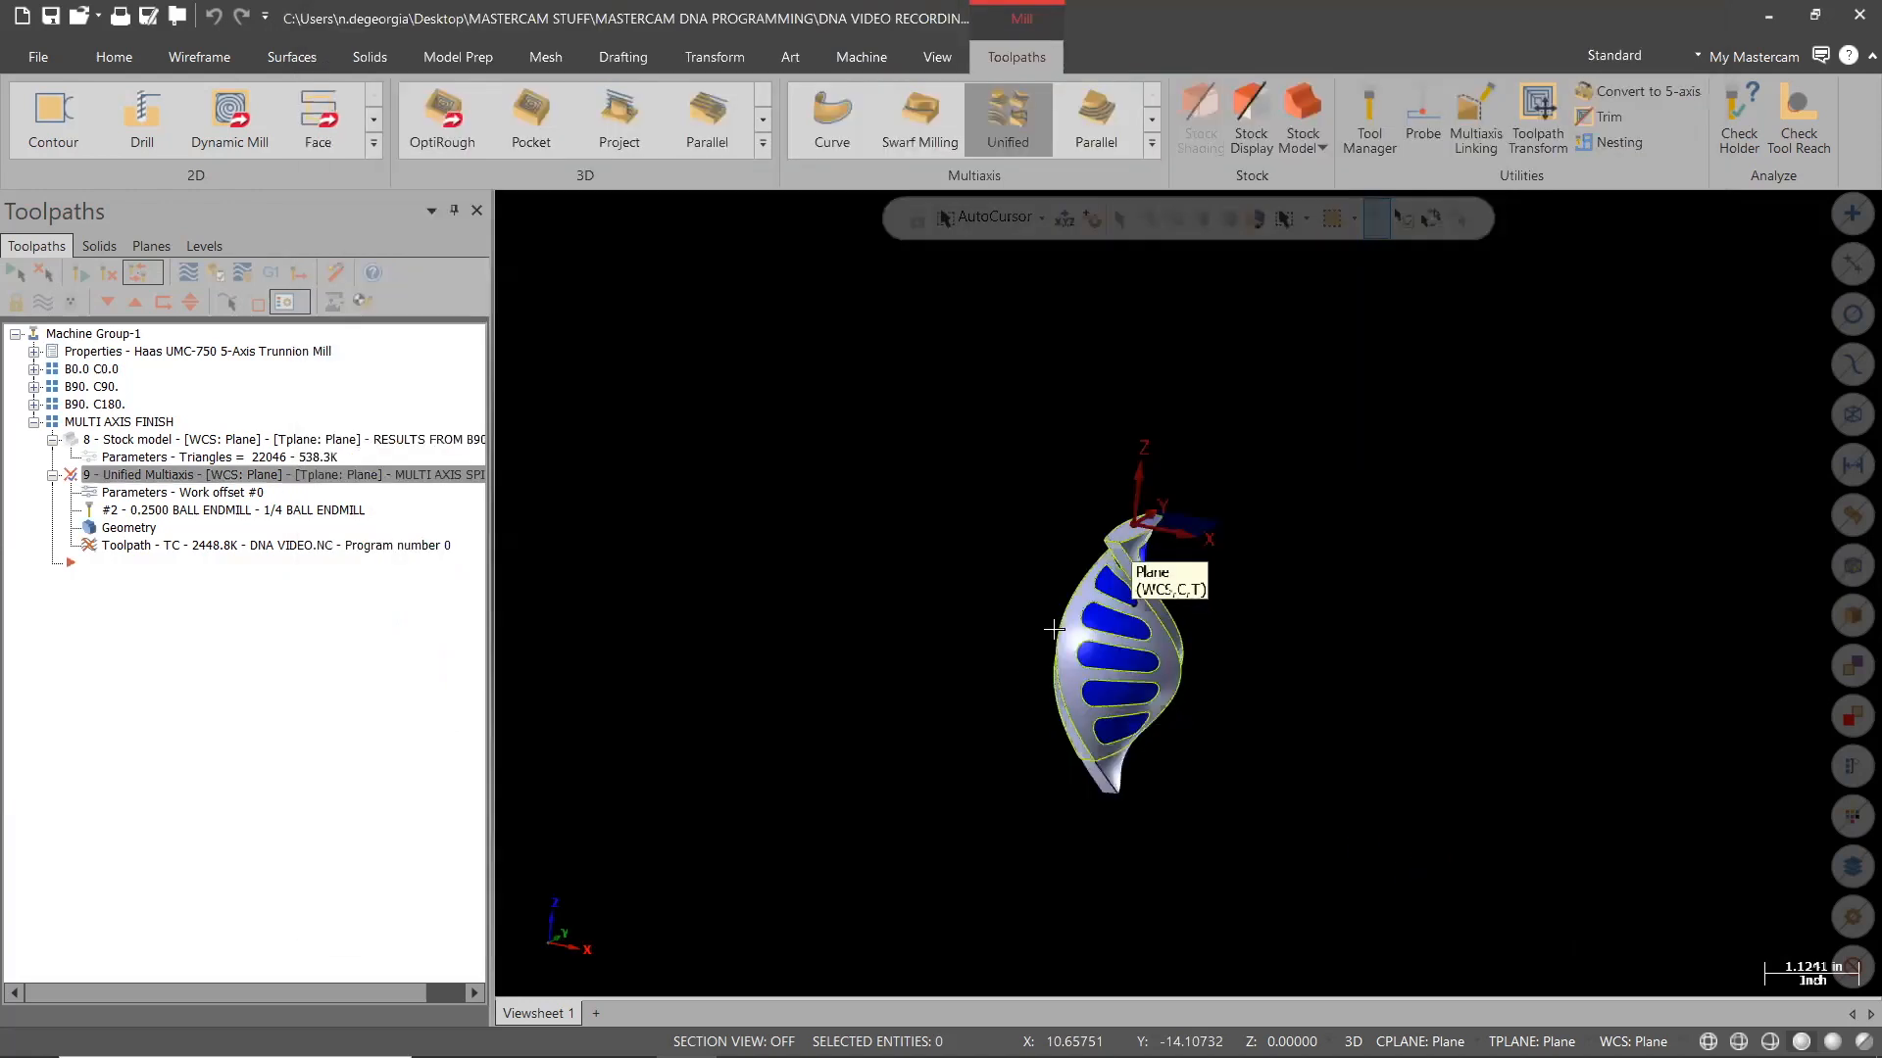
# Backplot the regenerated Unified toolpath from its first entry to its last exit, adjusting the playback speed along the way
pyautogui.scroll(-1, 1332, 581)
pyautogui.moveTo(1332, 581); pyautogui.dragTo(1268, 584, button='middle')
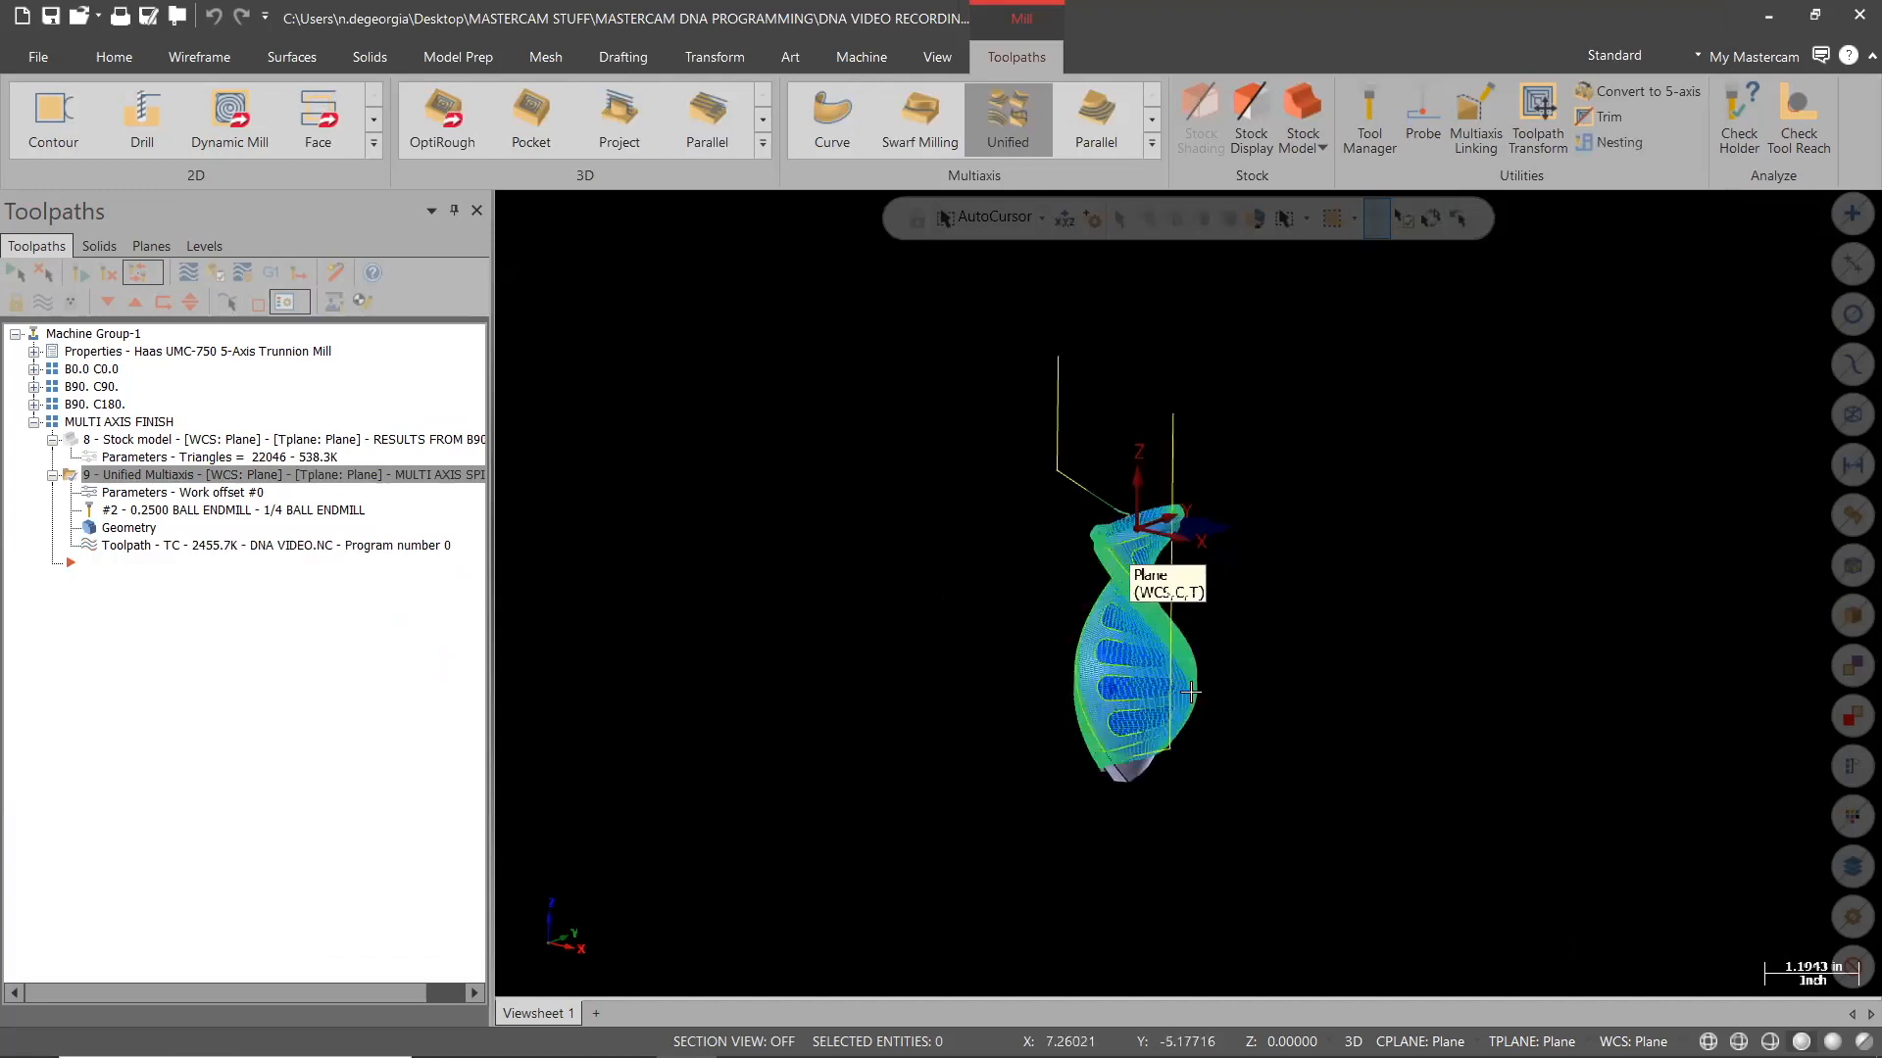
pyautogui.moveTo(1342, 749); pyautogui.dragTo(1535, 778, button='middle')
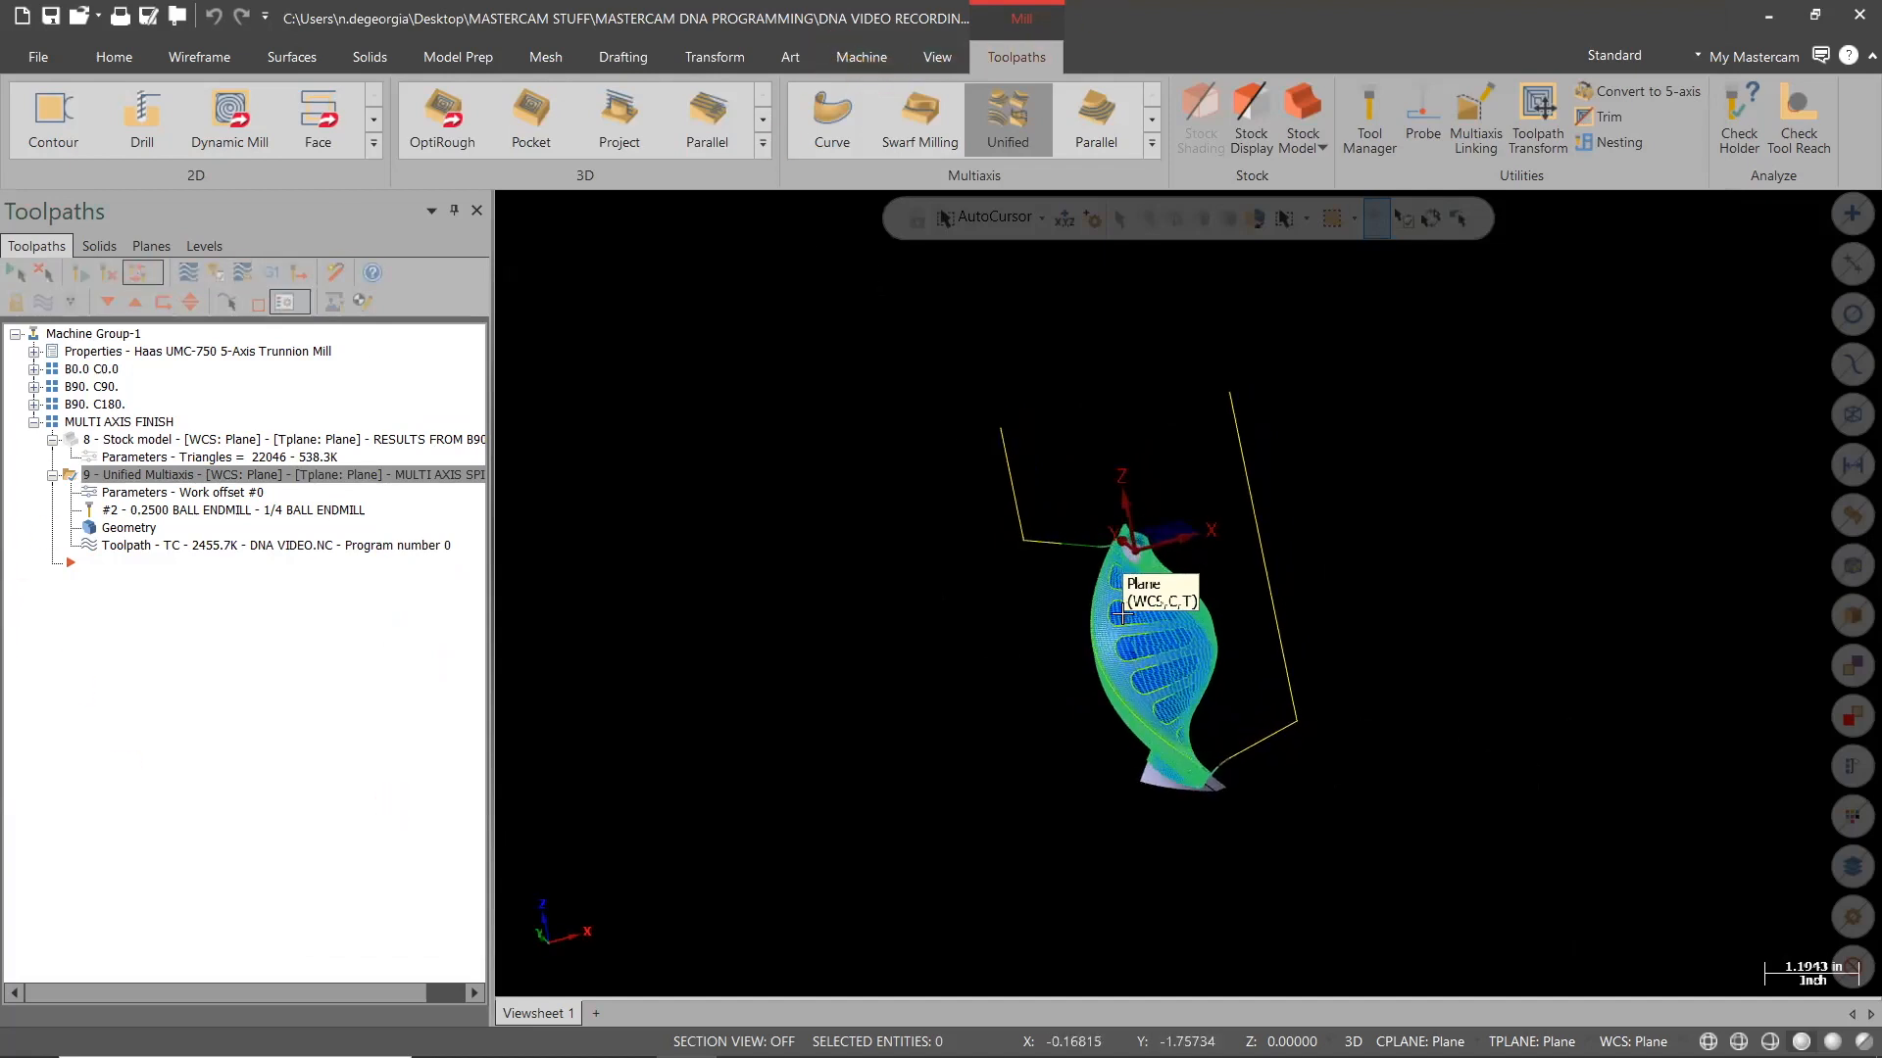
pyautogui.scroll(2, 1207, 542)
pyautogui.moveTo(1222, 417); pyautogui.dragTo(936, 390, button='middle')
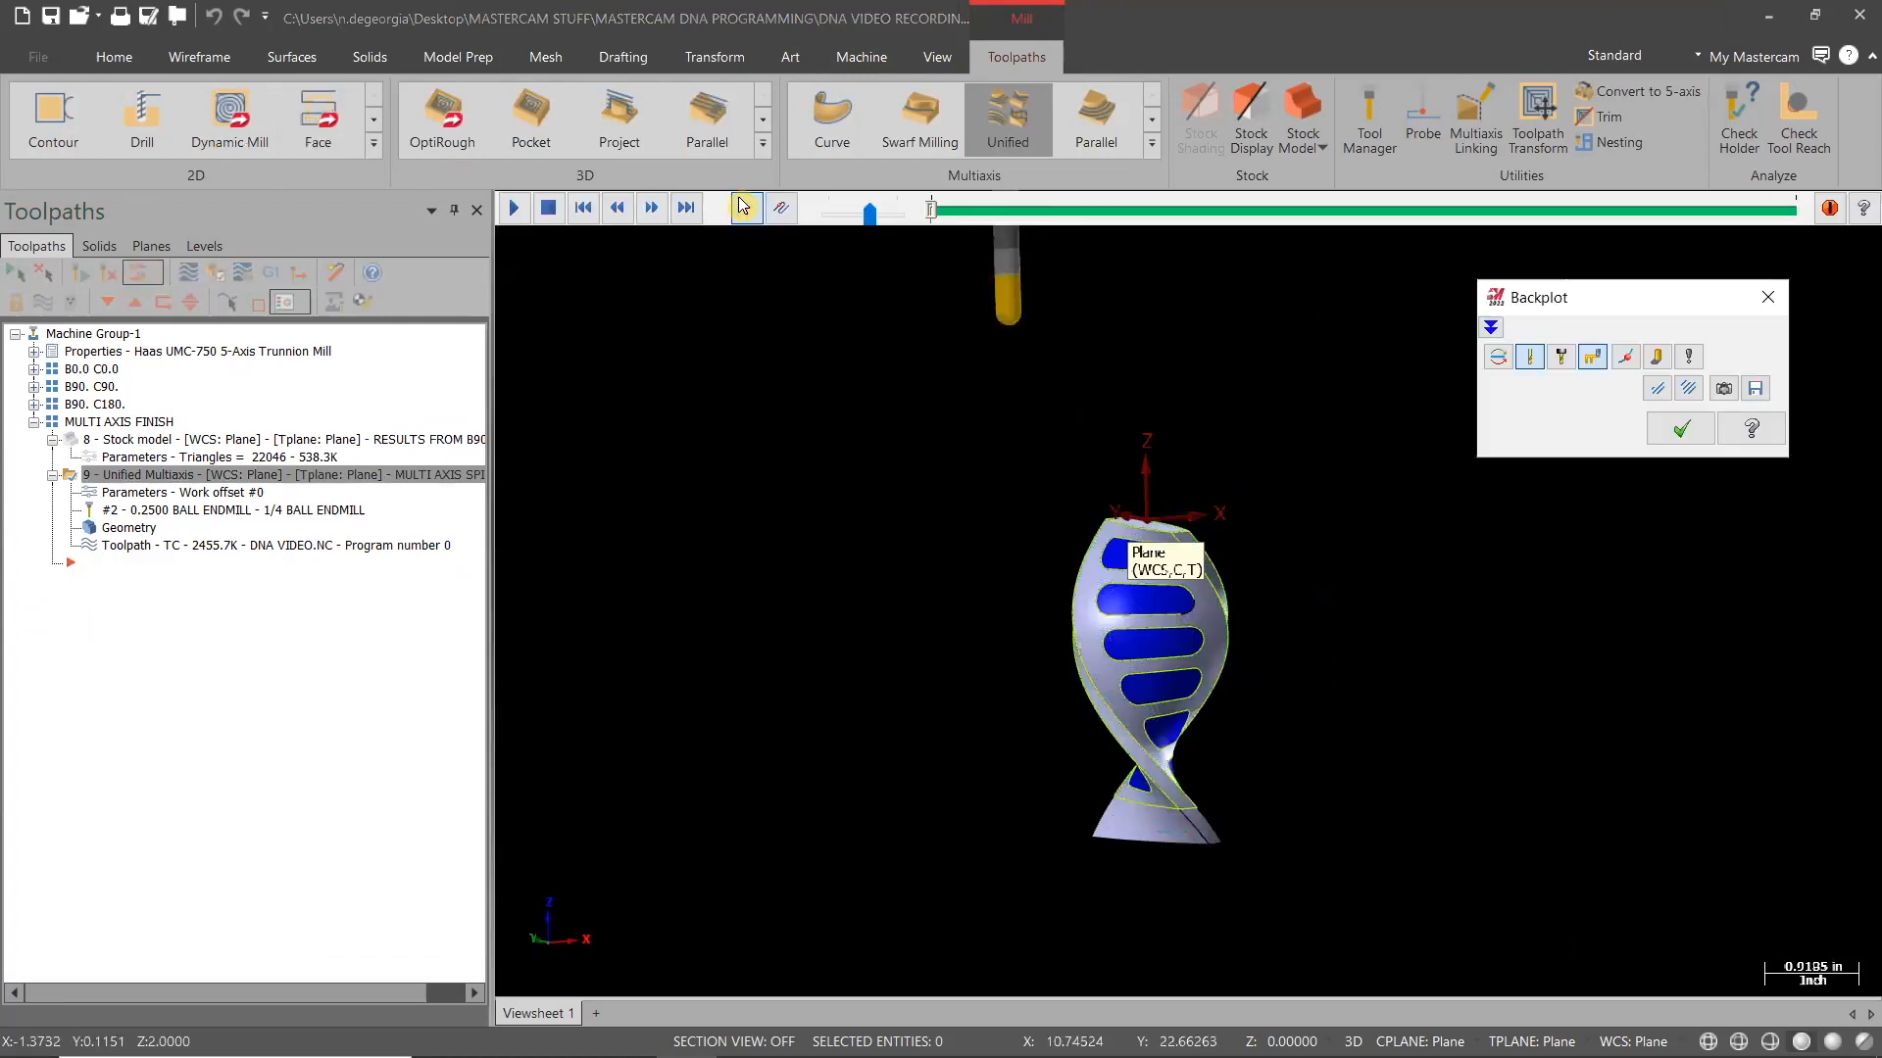
pyautogui.click(831, 213)
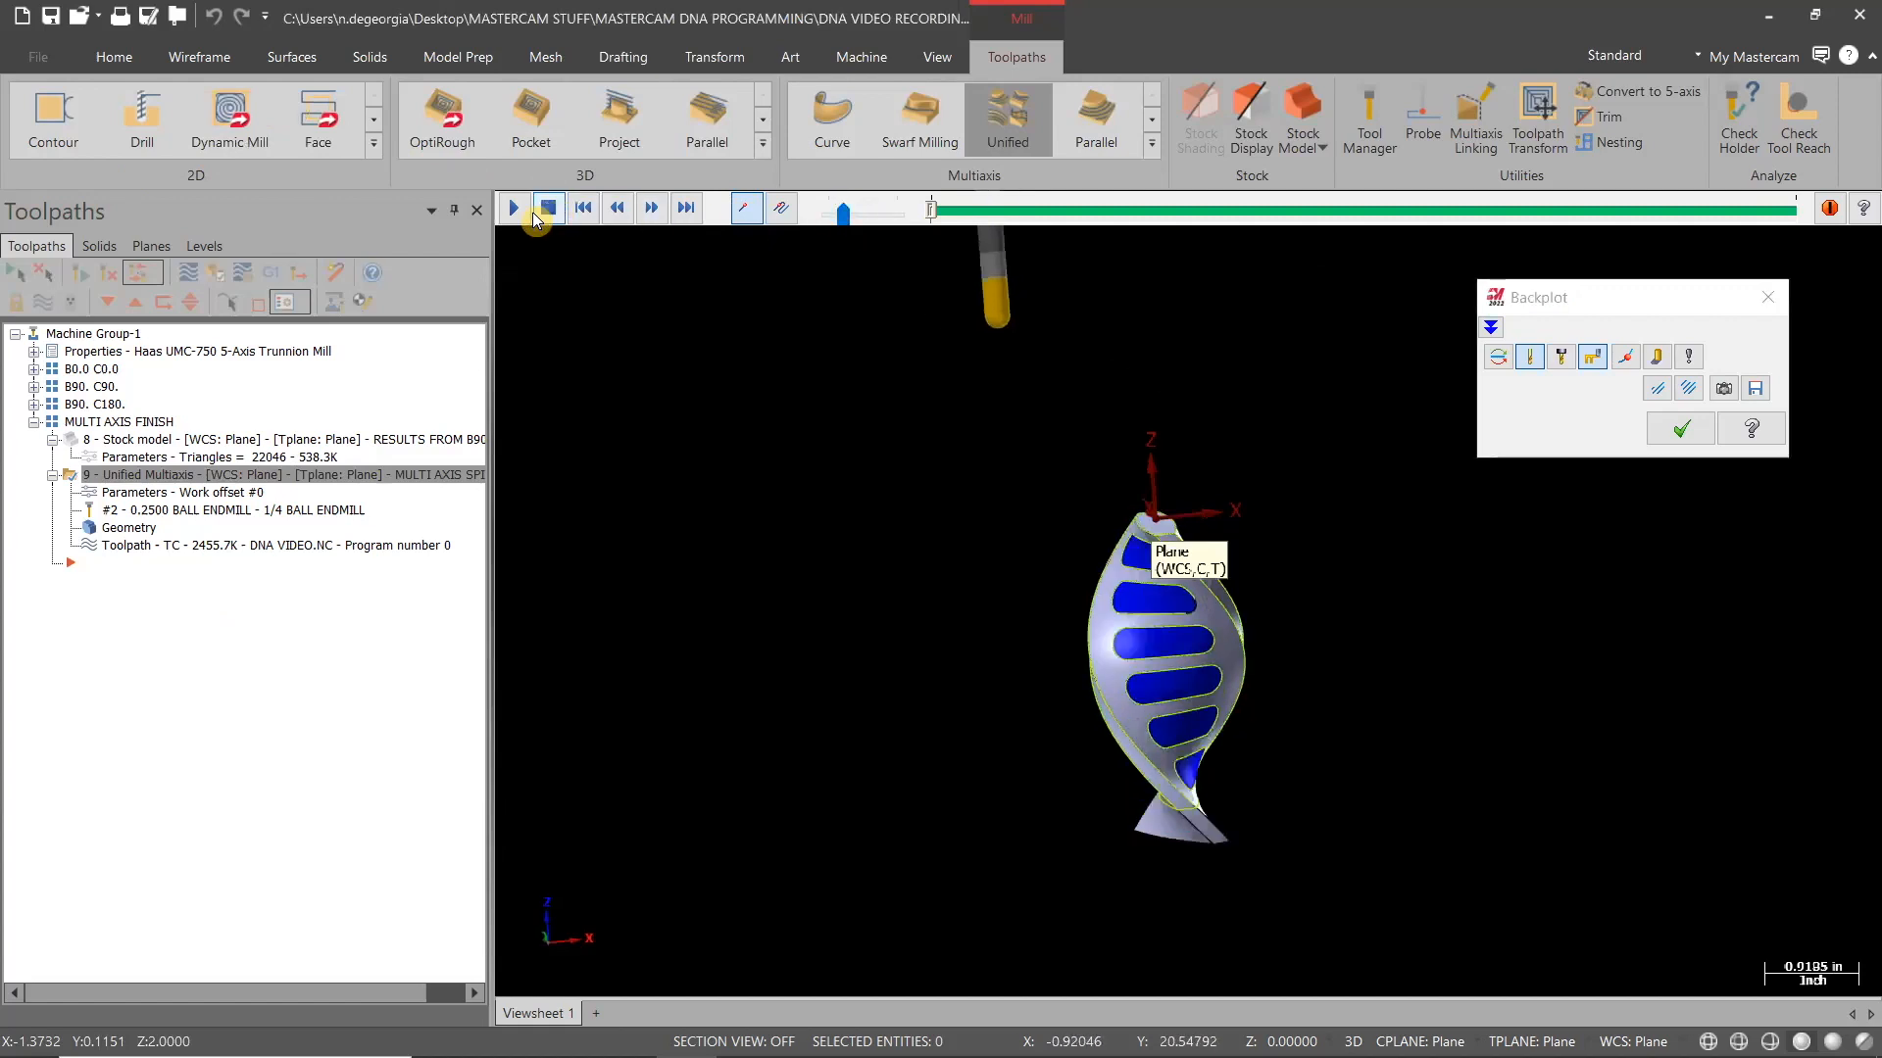
pyautogui.click(513, 211)
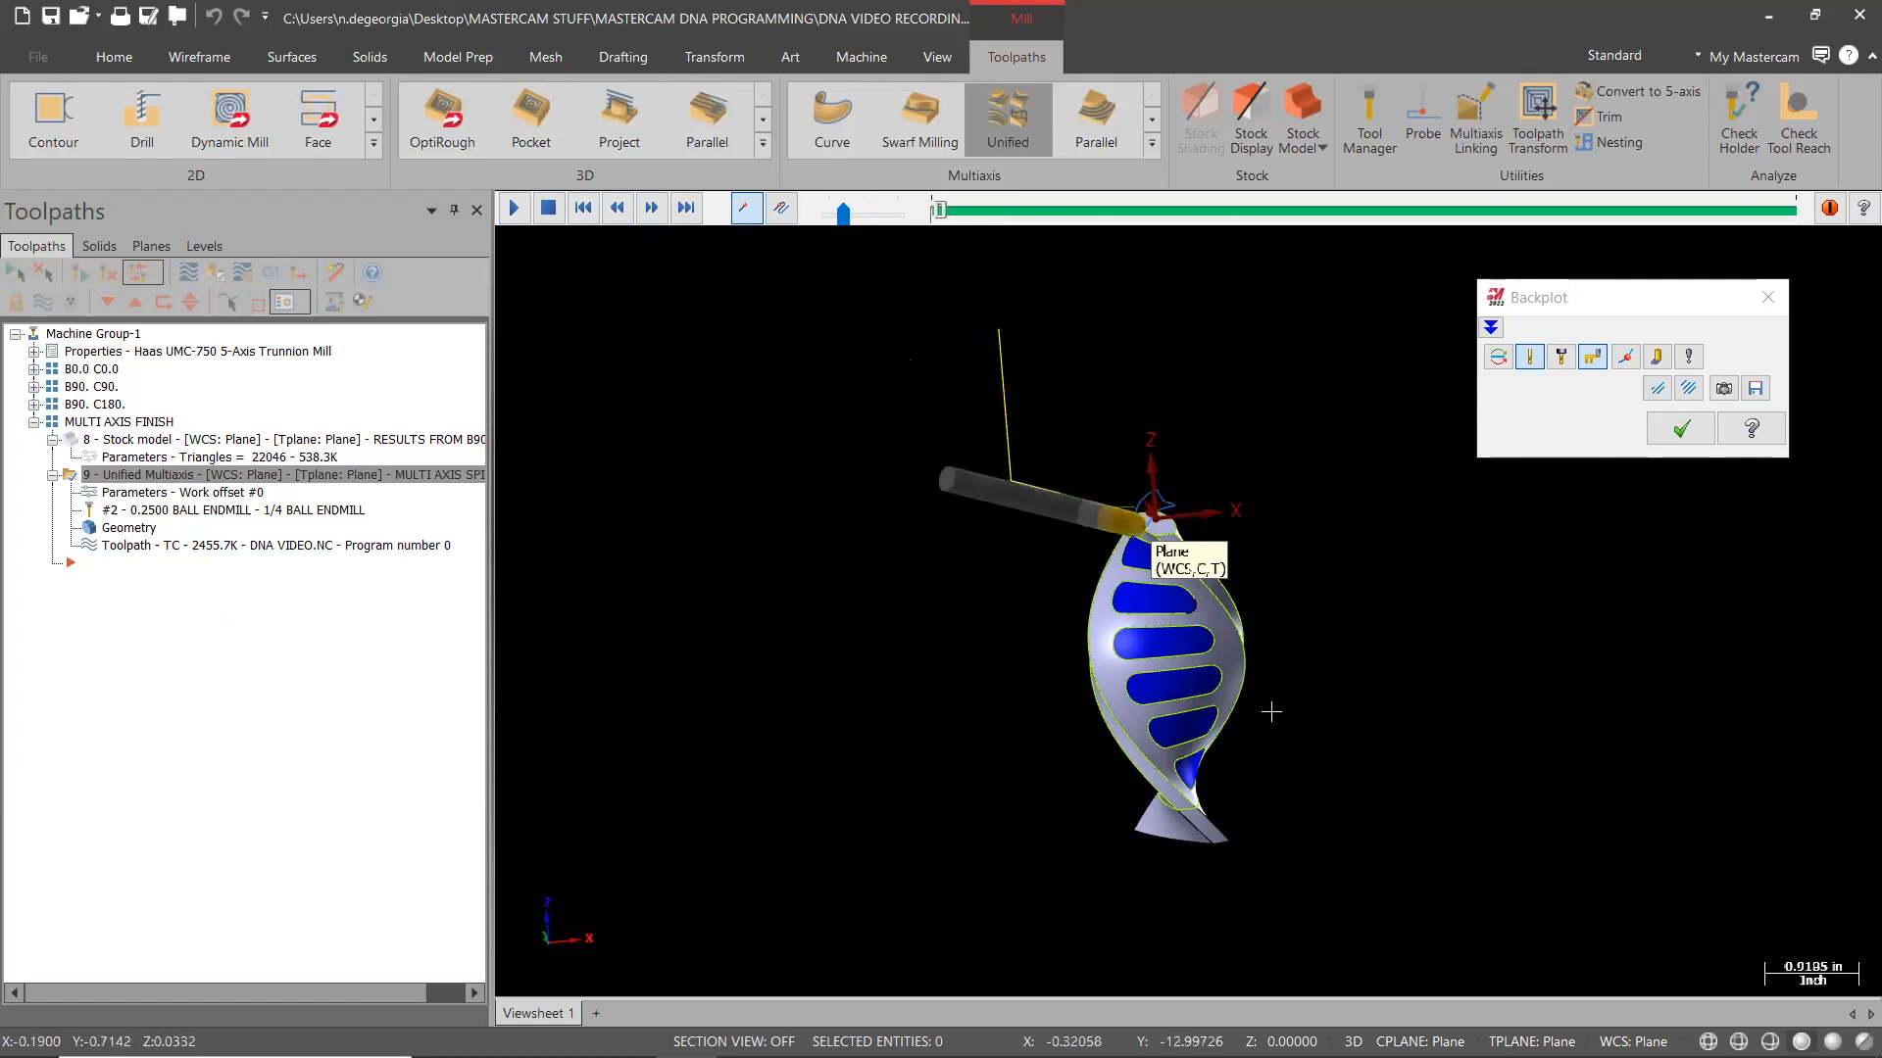
pyautogui.moveTo(1365, 707); pyautogui.dragTo(1215, 719, button='middle')
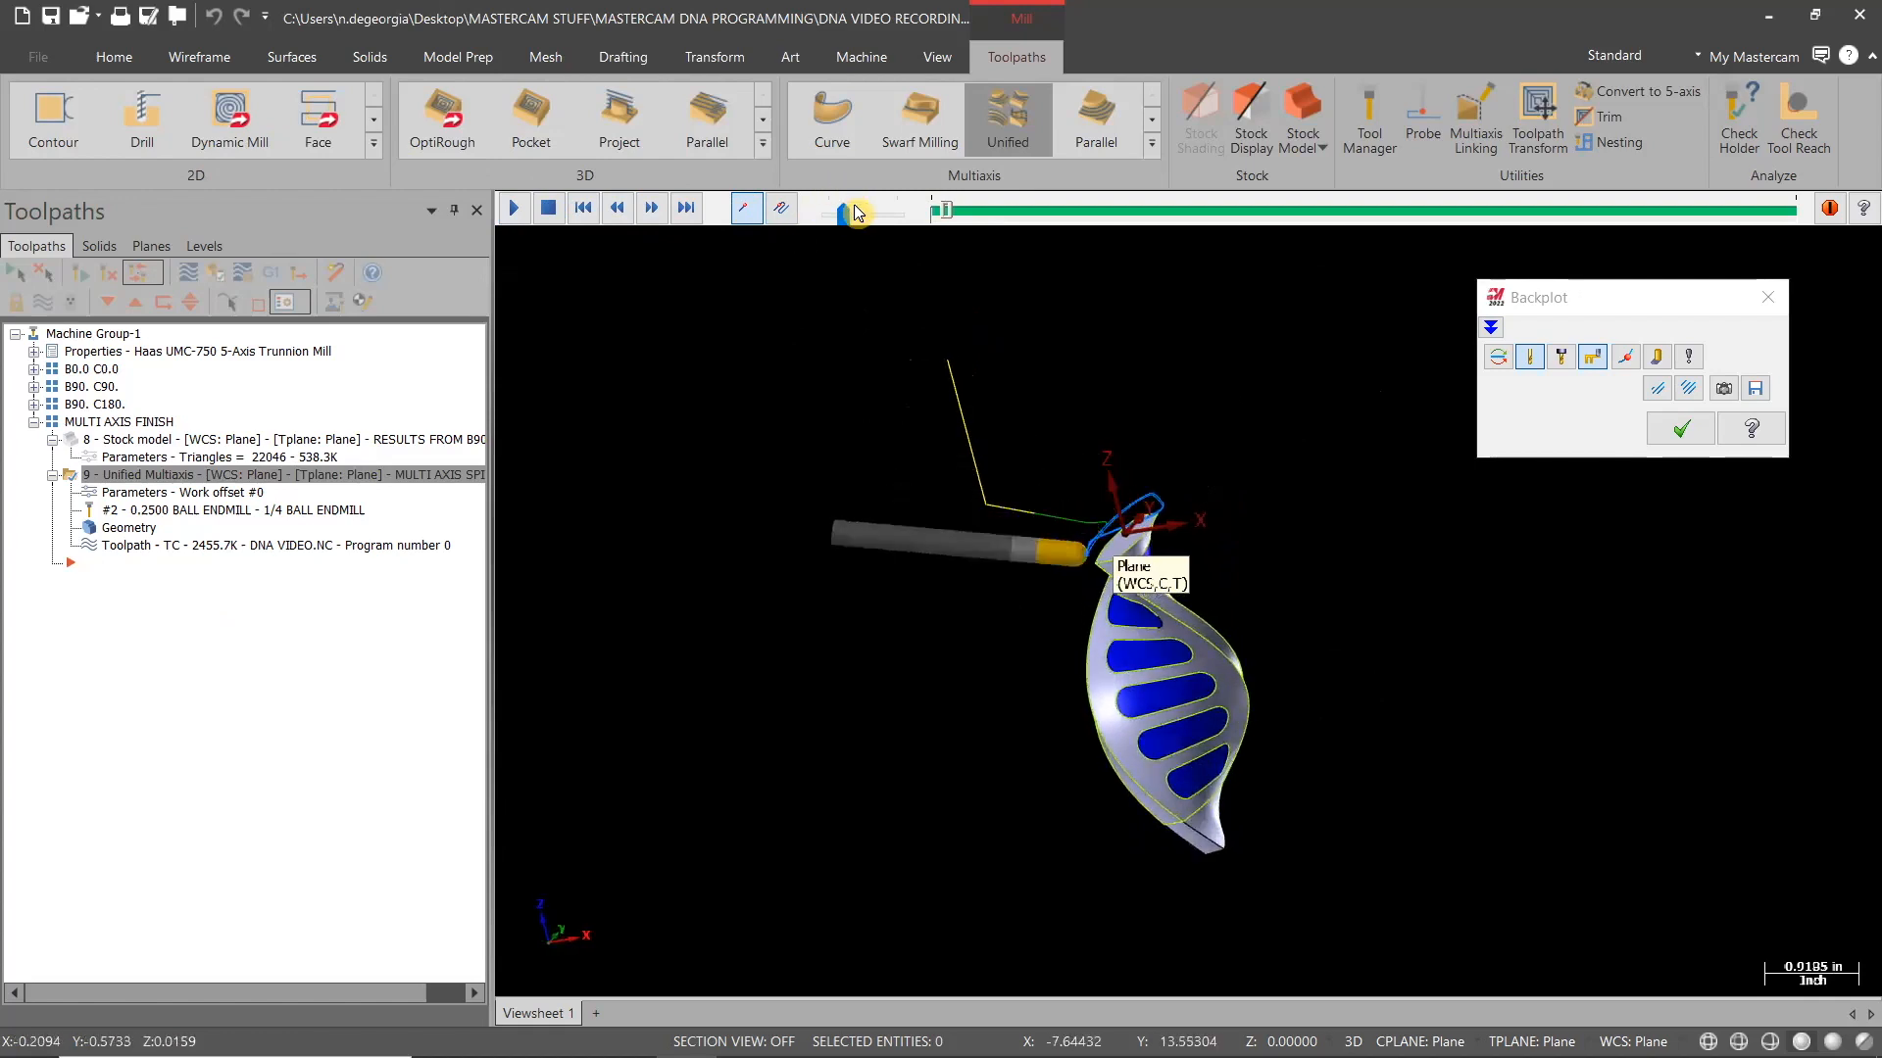
pyautogui.moveTo(843, 219); pyautogui.dragTo(873, 222)
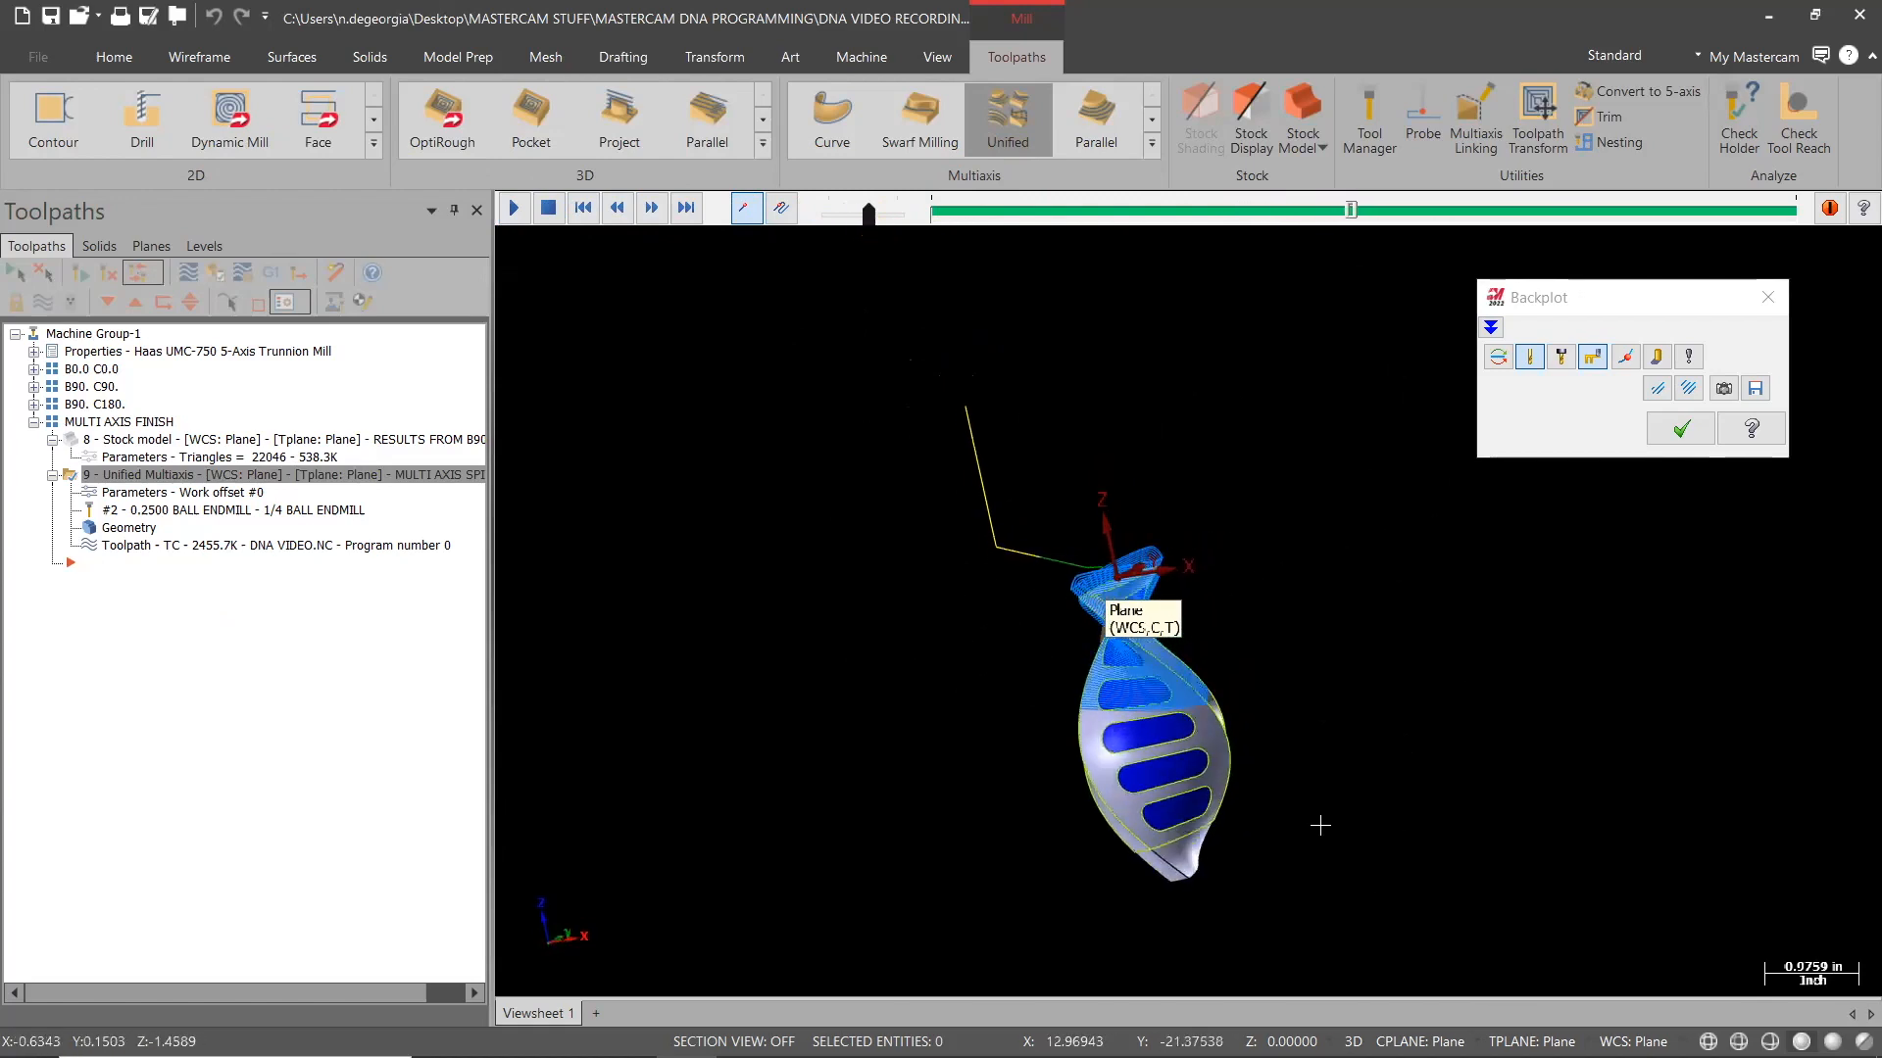
pyautogui.moveTo(868, 222)
pyautogui.mouseDown()
pyautogui.moveTo(834, 233)
pyautogui.moveTo(874, 220)
pyautogui.mouseUp()
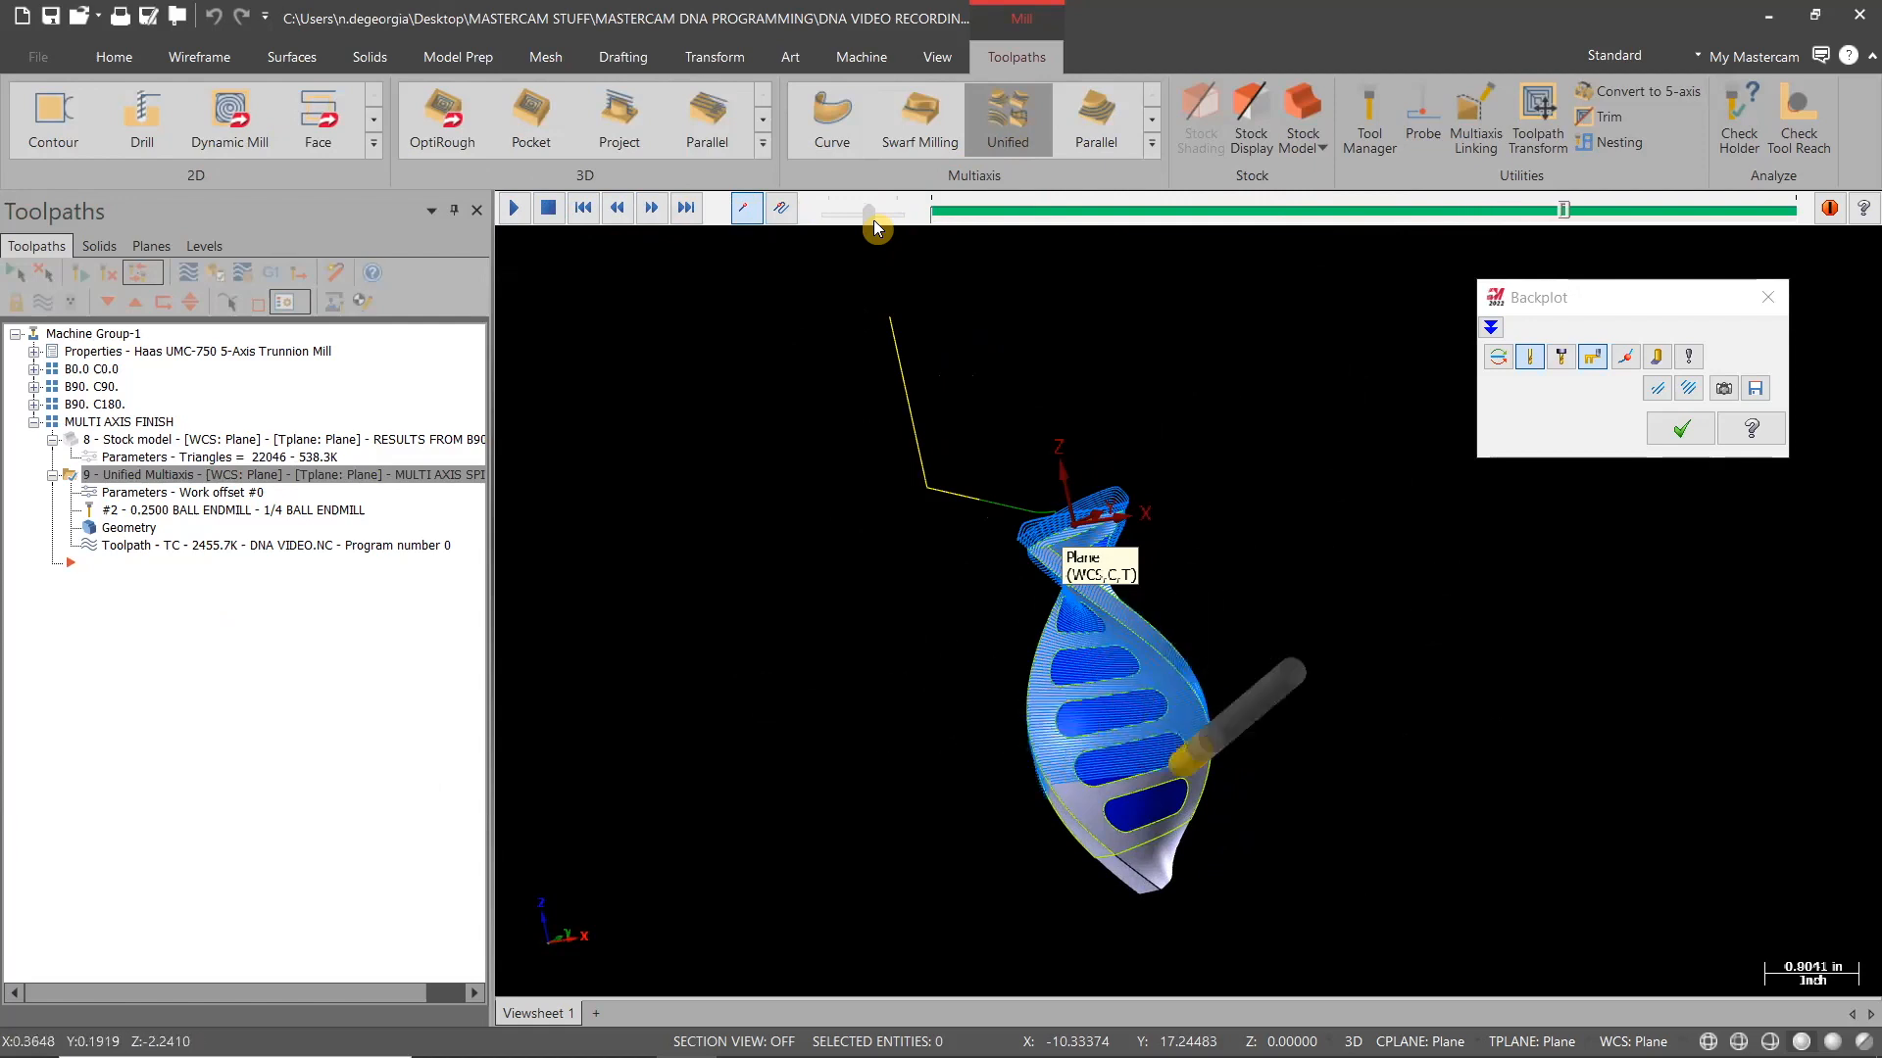
pyautogui.moveTo(878, 218); pyautogui.dragTo(870, 217)
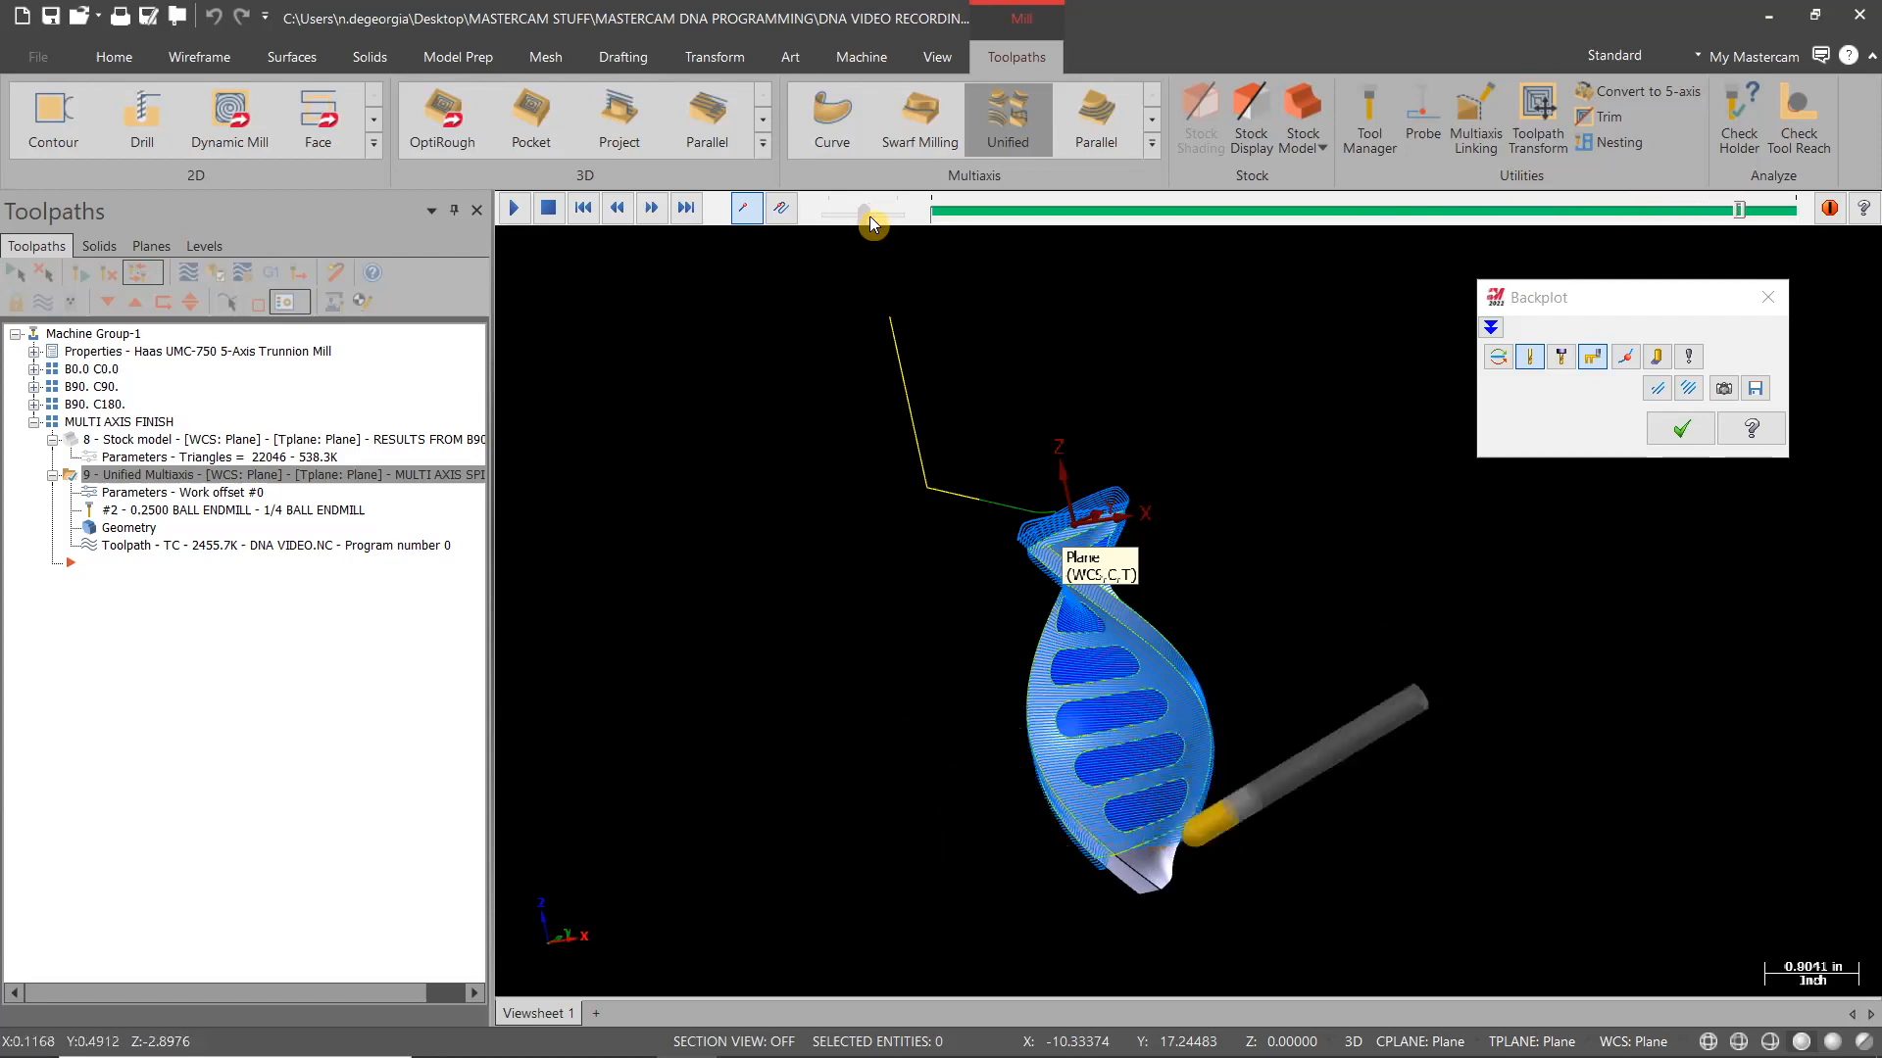
pyautogui.moveTo(860, 221)
pyautogui.mouseDown()
pyautogui.moveTo(837, 225)
pyautogui.moveTo(859, 216)
pyautogui.mouseUp()
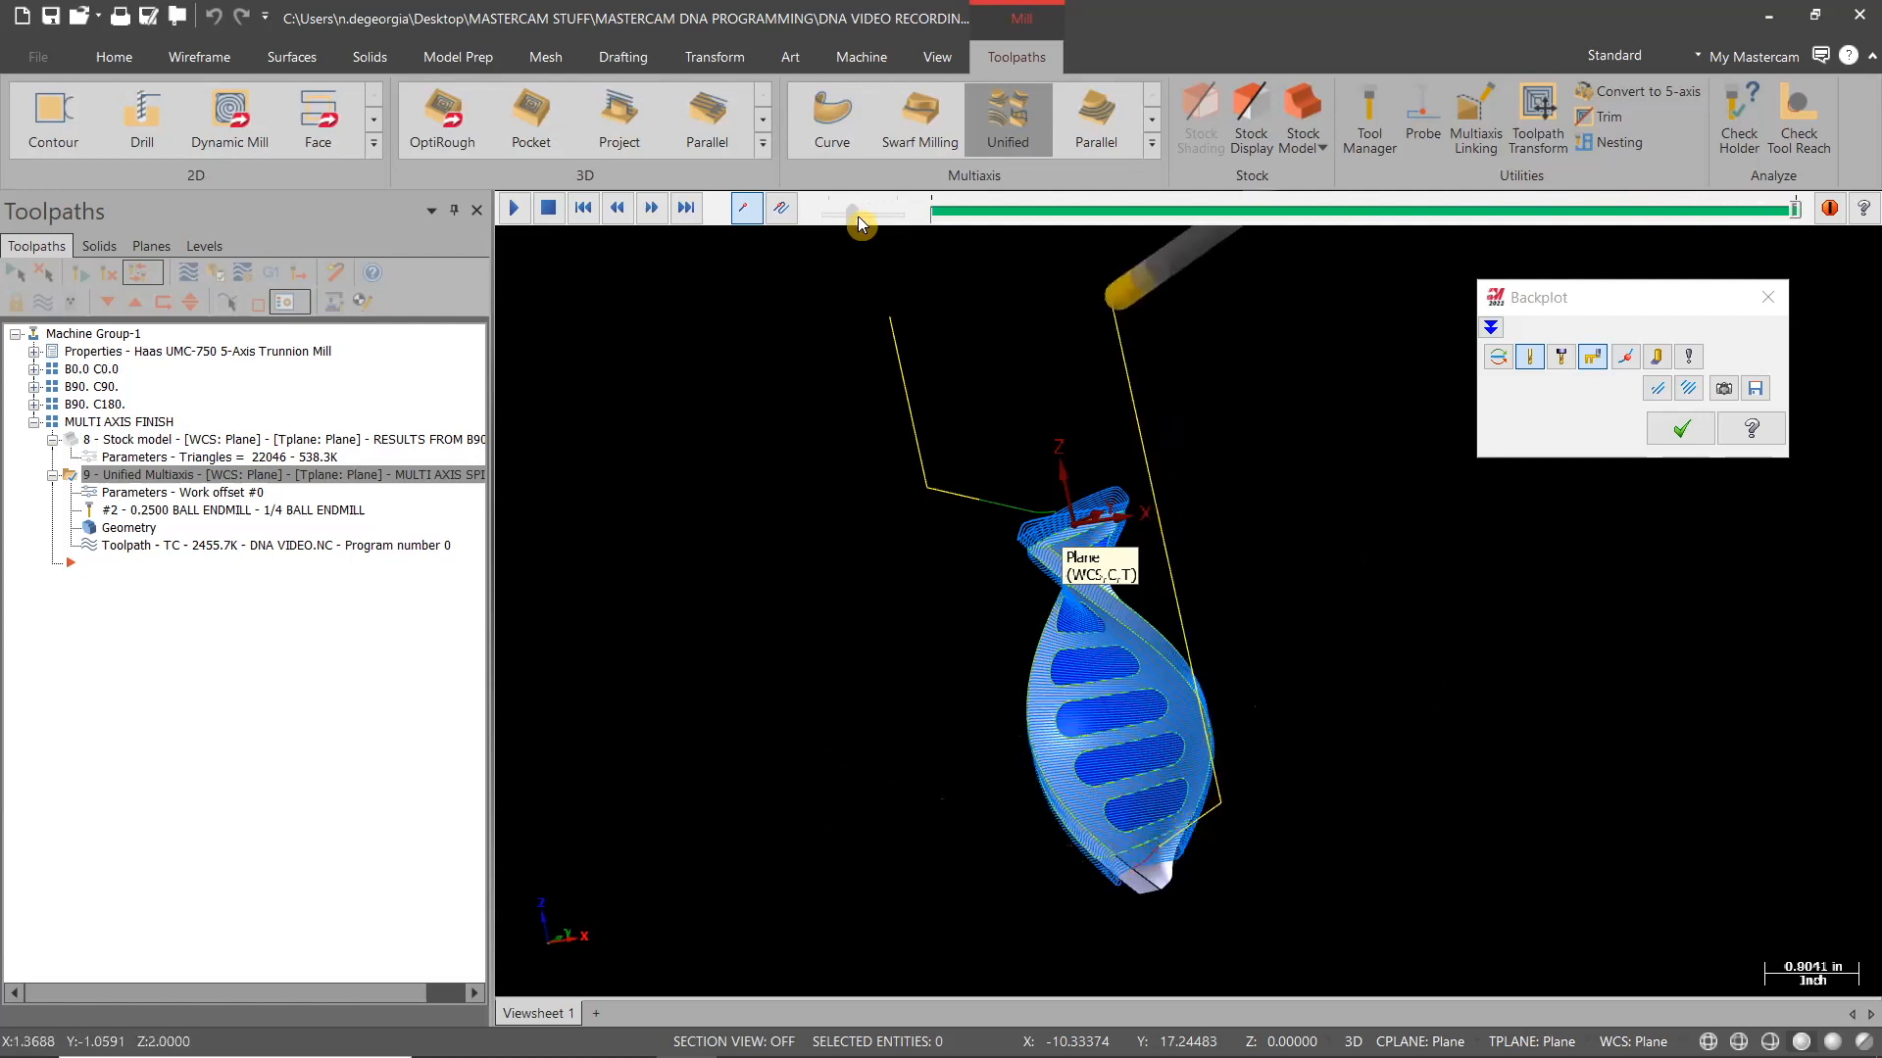
# Examine the backplotted passes up close around the part's upper end and filled slots, and close Backplot
pyautogui.moveTo(1440, 659); pyautogui.dragTo(1094, 624, button='middle')
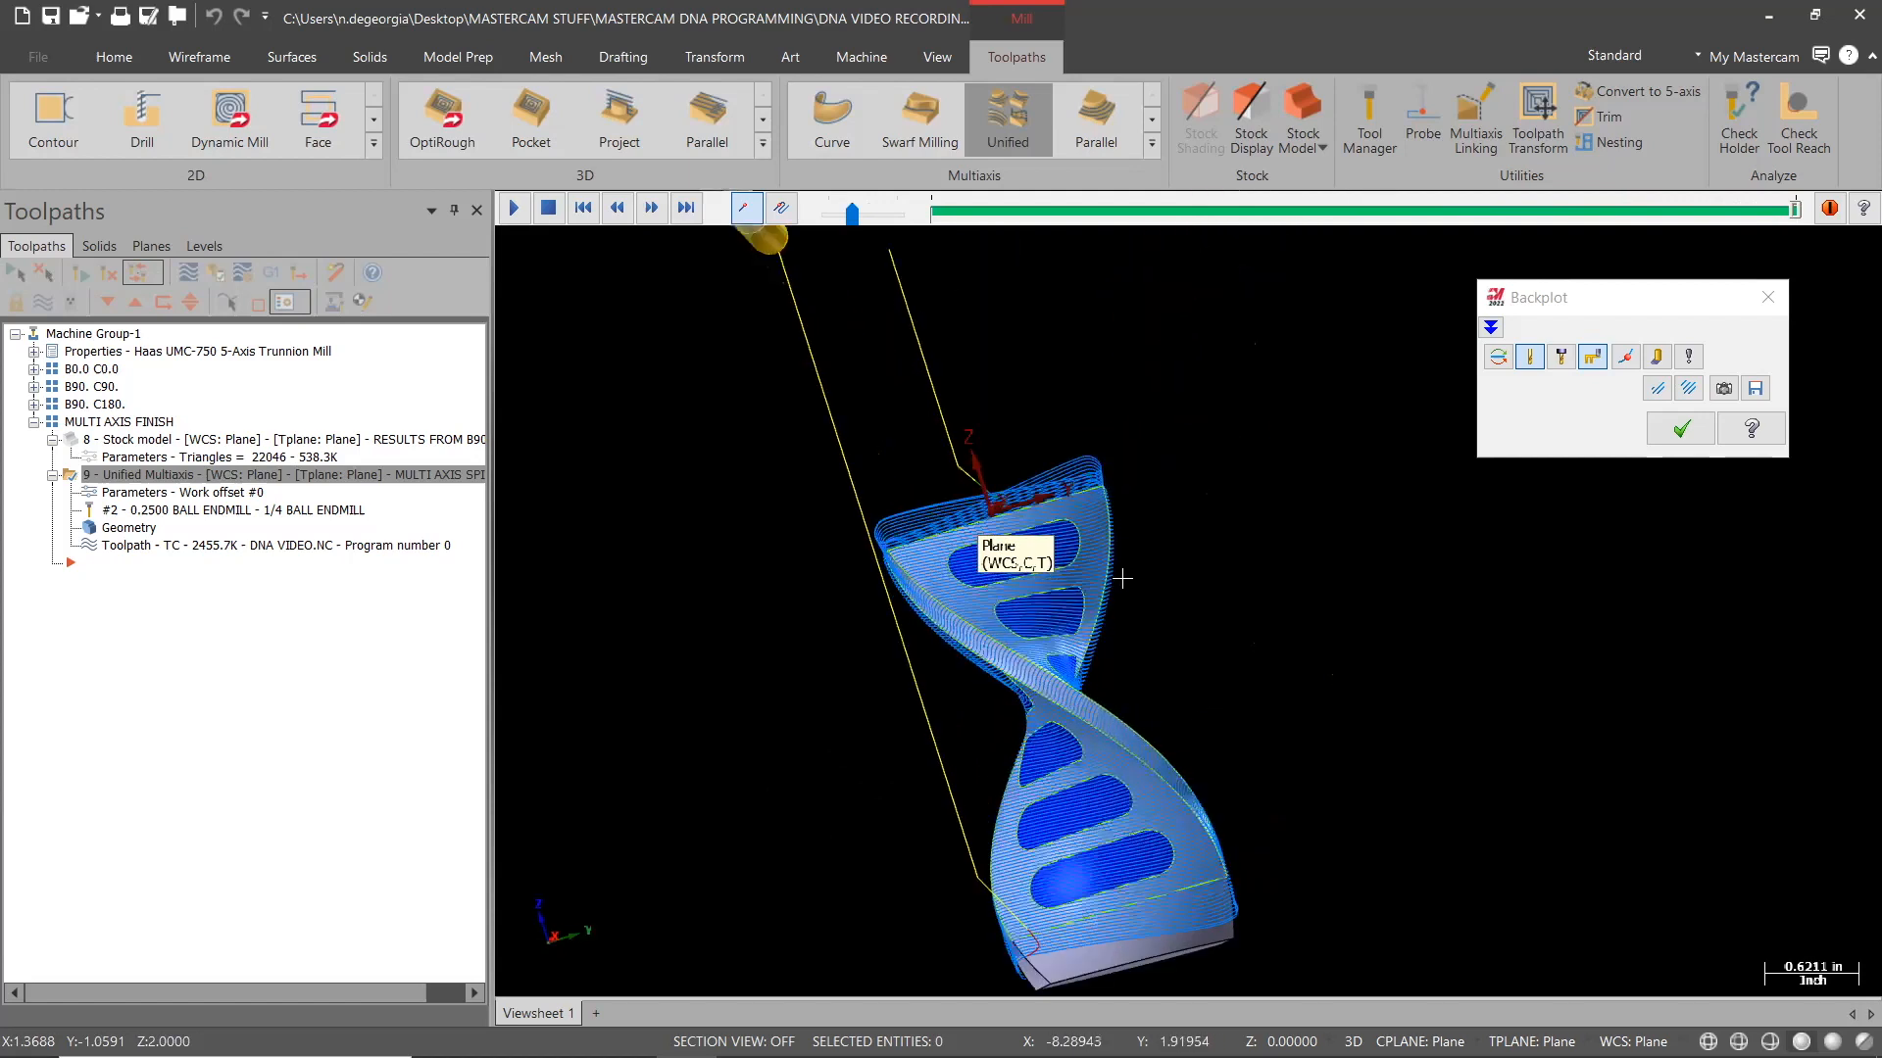
pyautogui.scroll(4, 1118, 566)
pyautogui.scroll(2, 1283, 690)
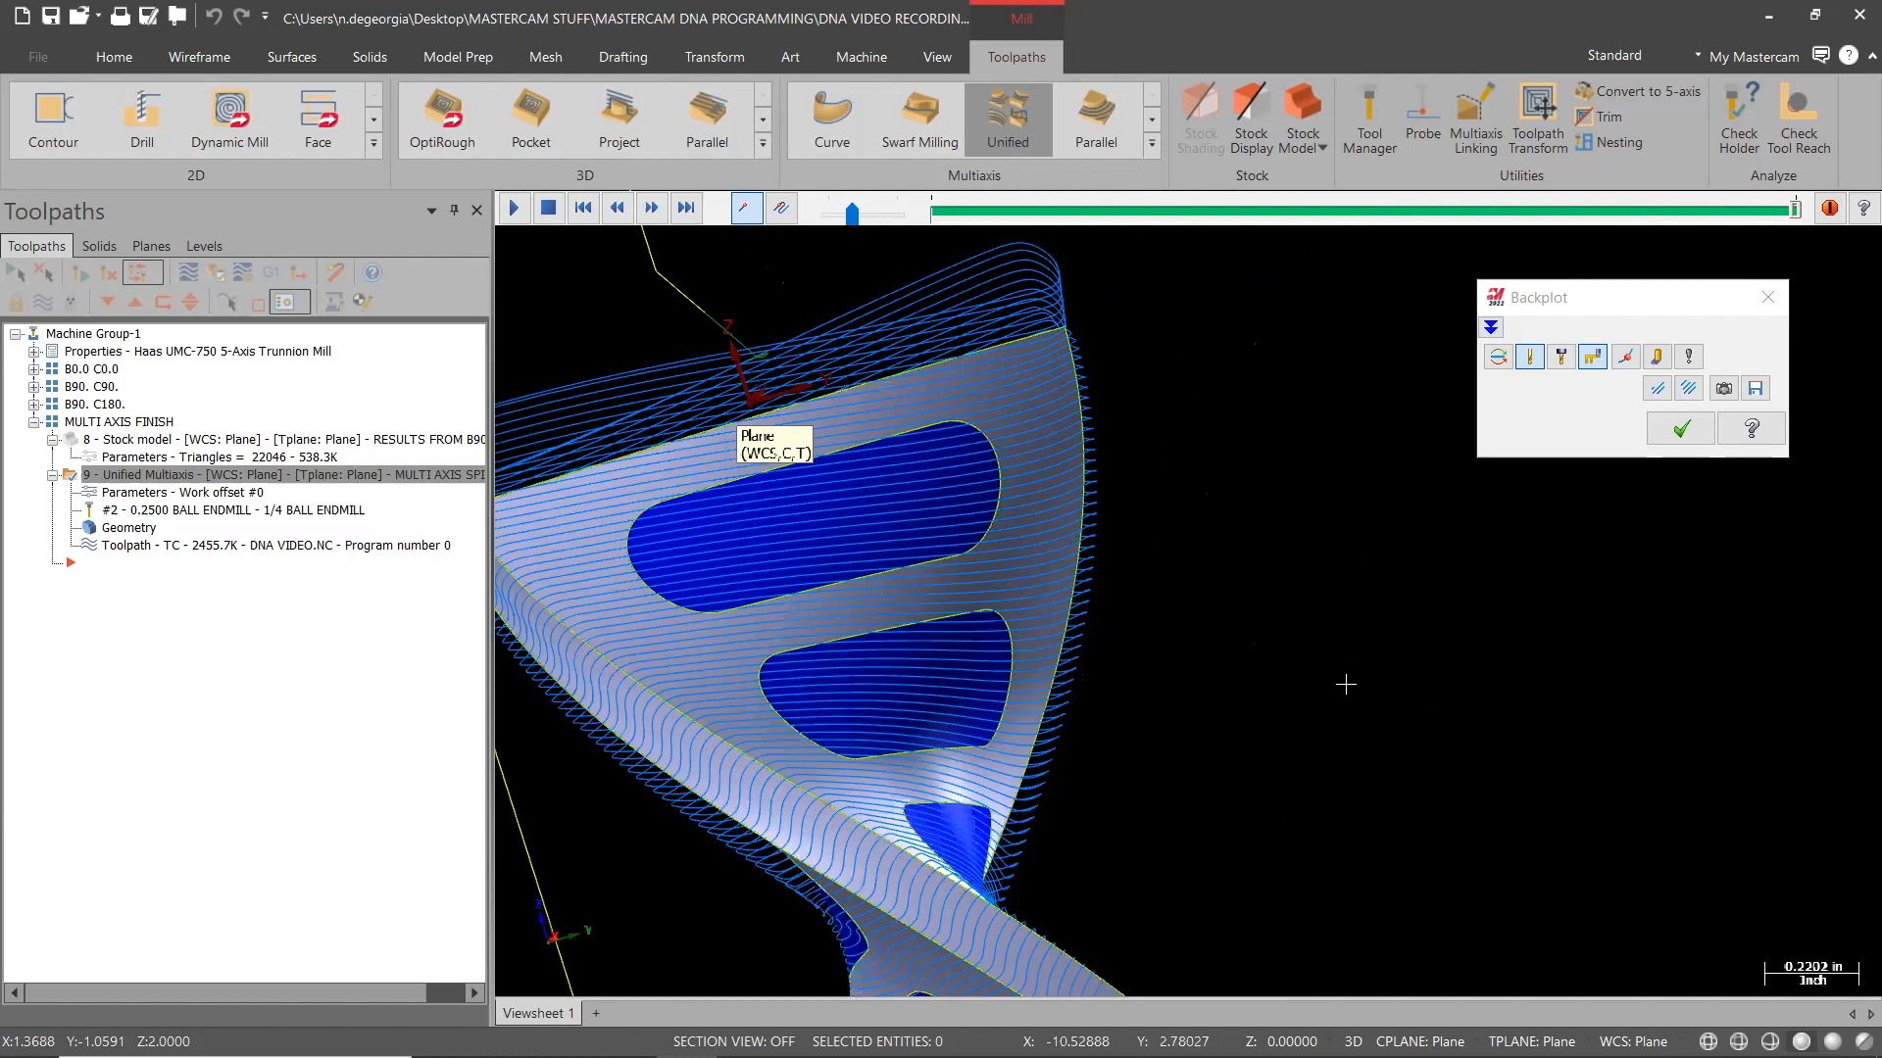
pyautogui.moveTo(1193, 689); pyautogui.dragTo(1218, 684, button='middle')
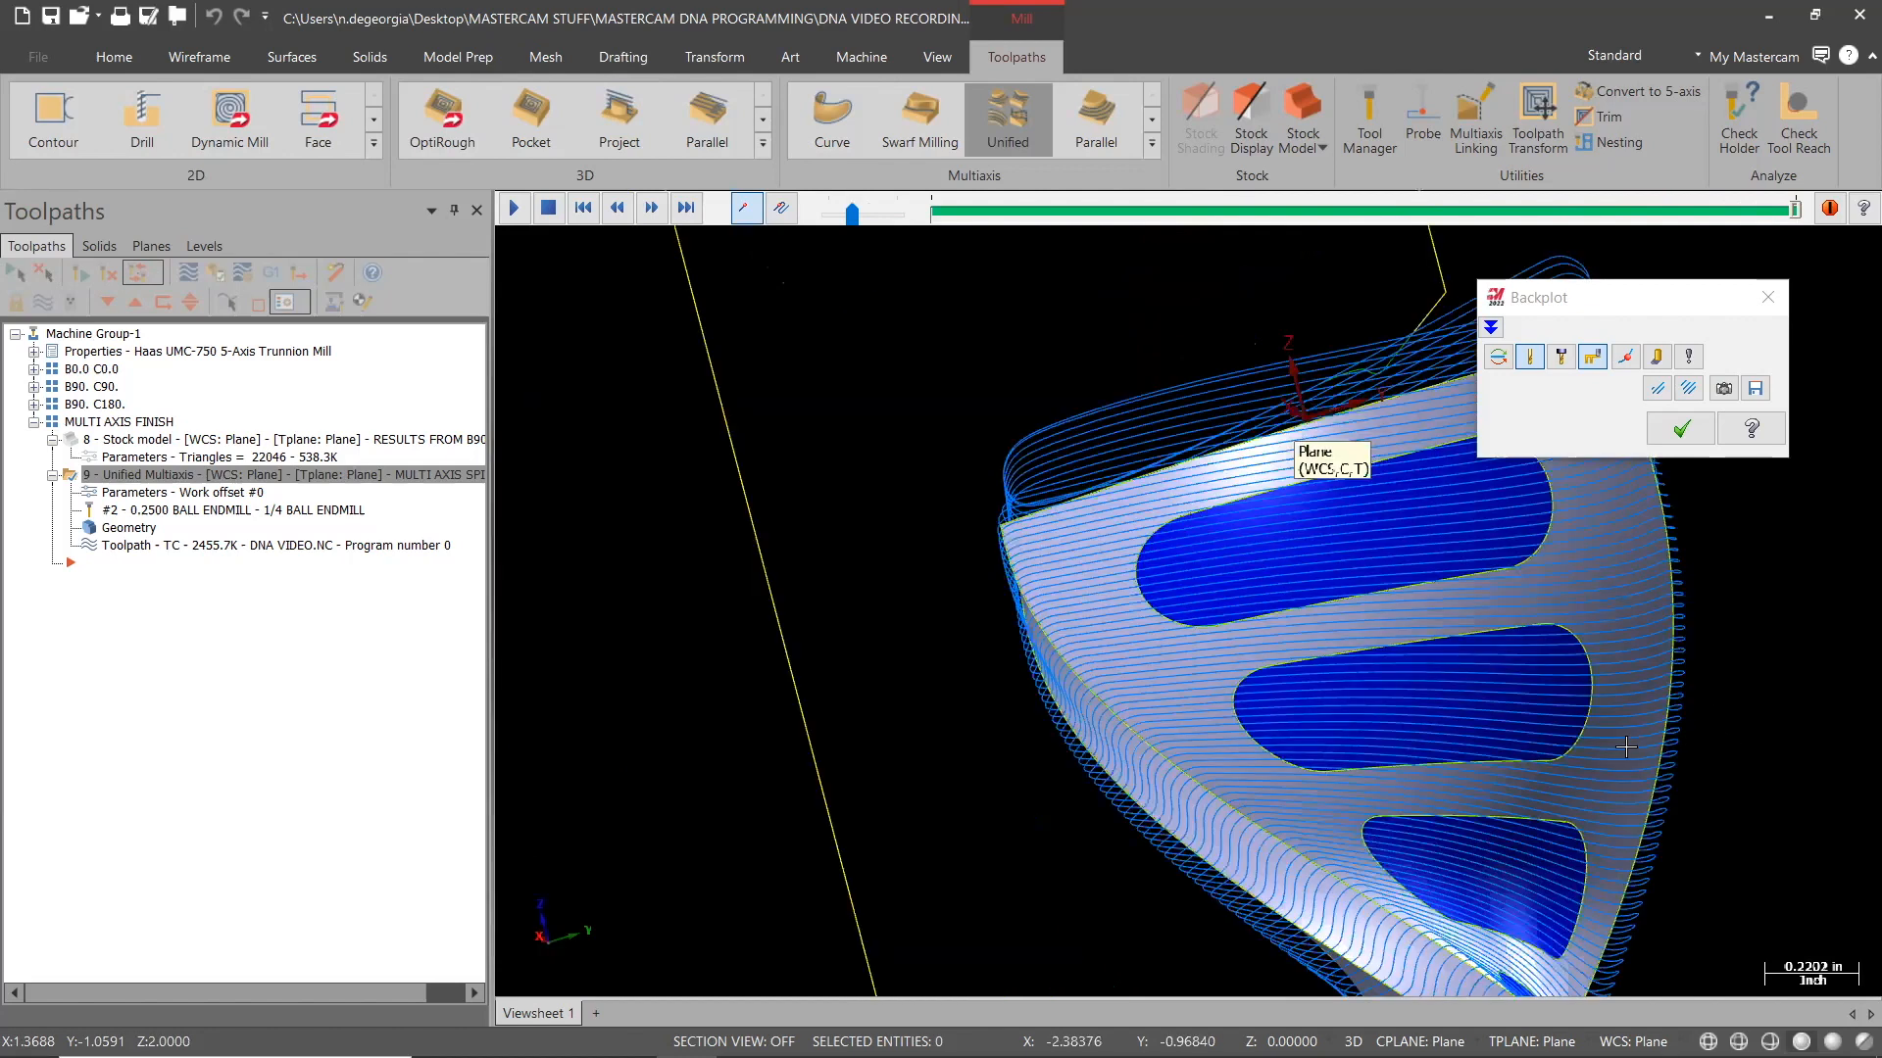
pyautogui.moveTo(1639, 729); pyautogui.dragTo(1647, 711, button='middle')
pyautogui.scroll(1, 1647, 711)
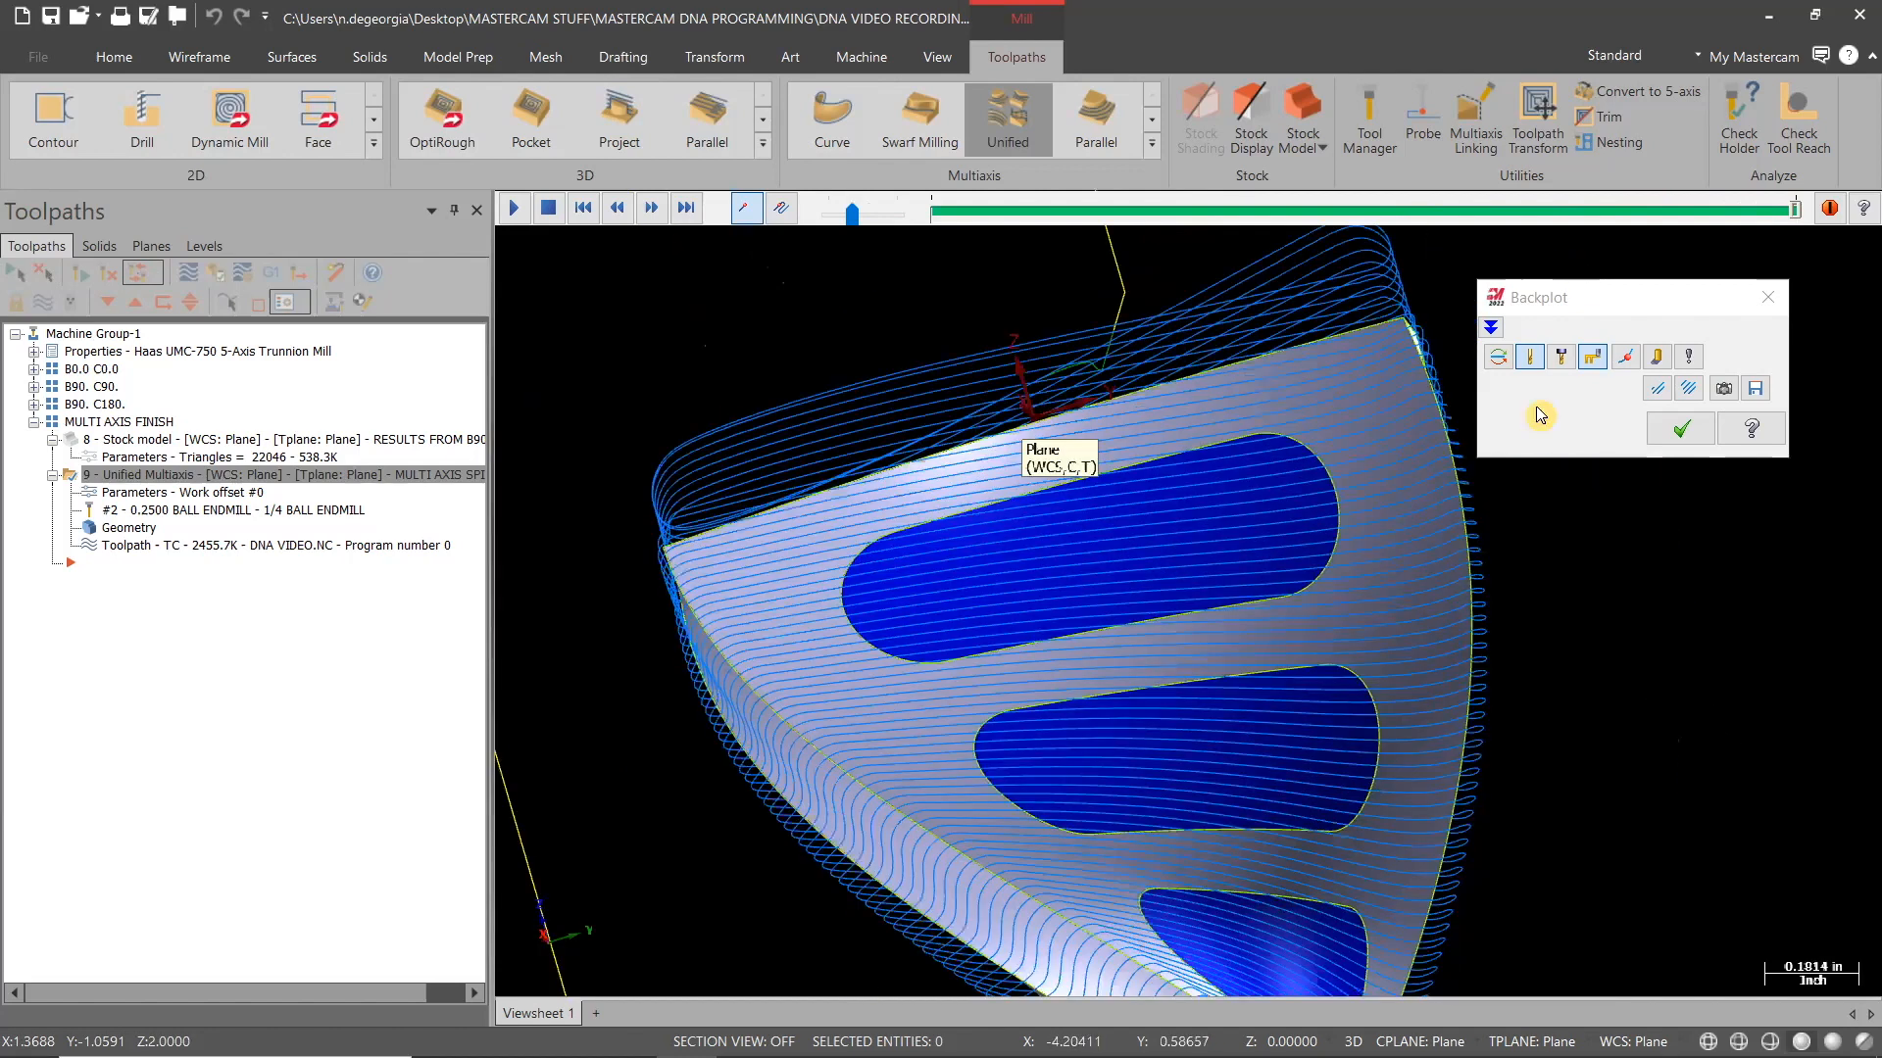
pyautogui.hotkey('alt', 'F1')
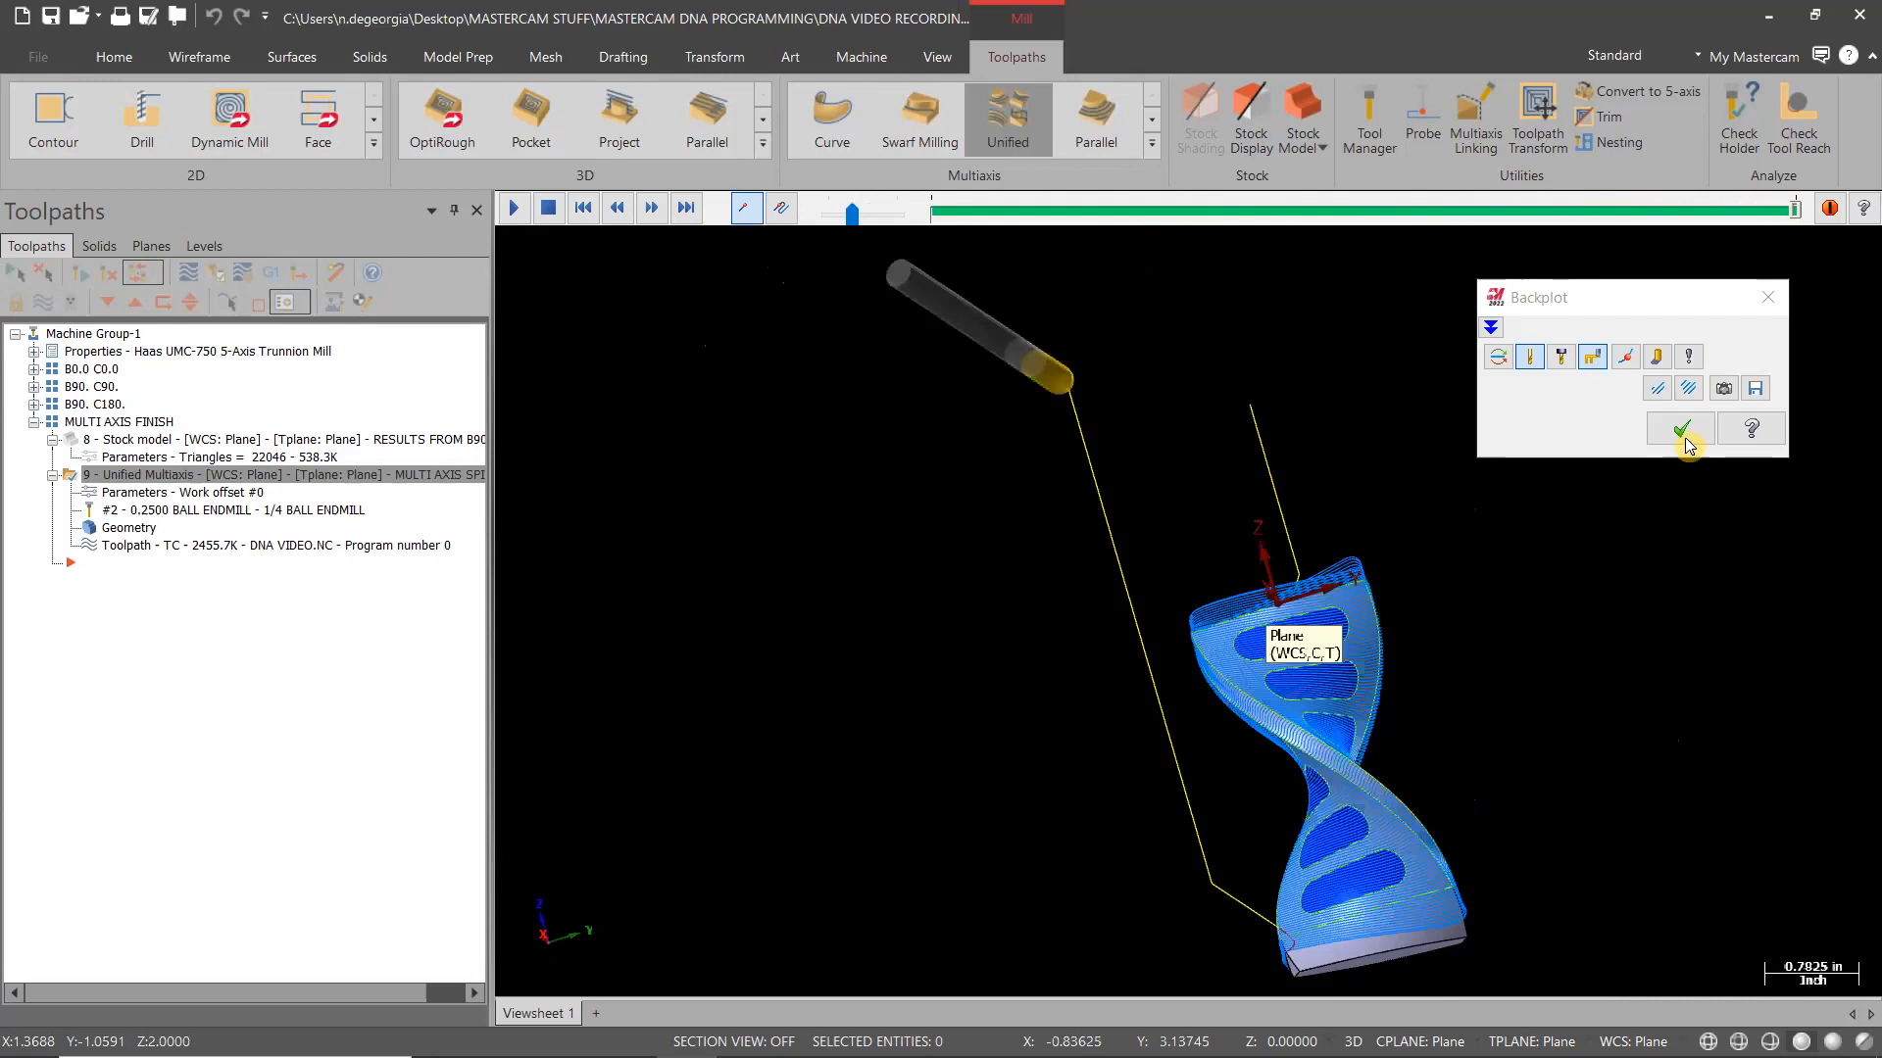
pyautogui.click(1777, 291)
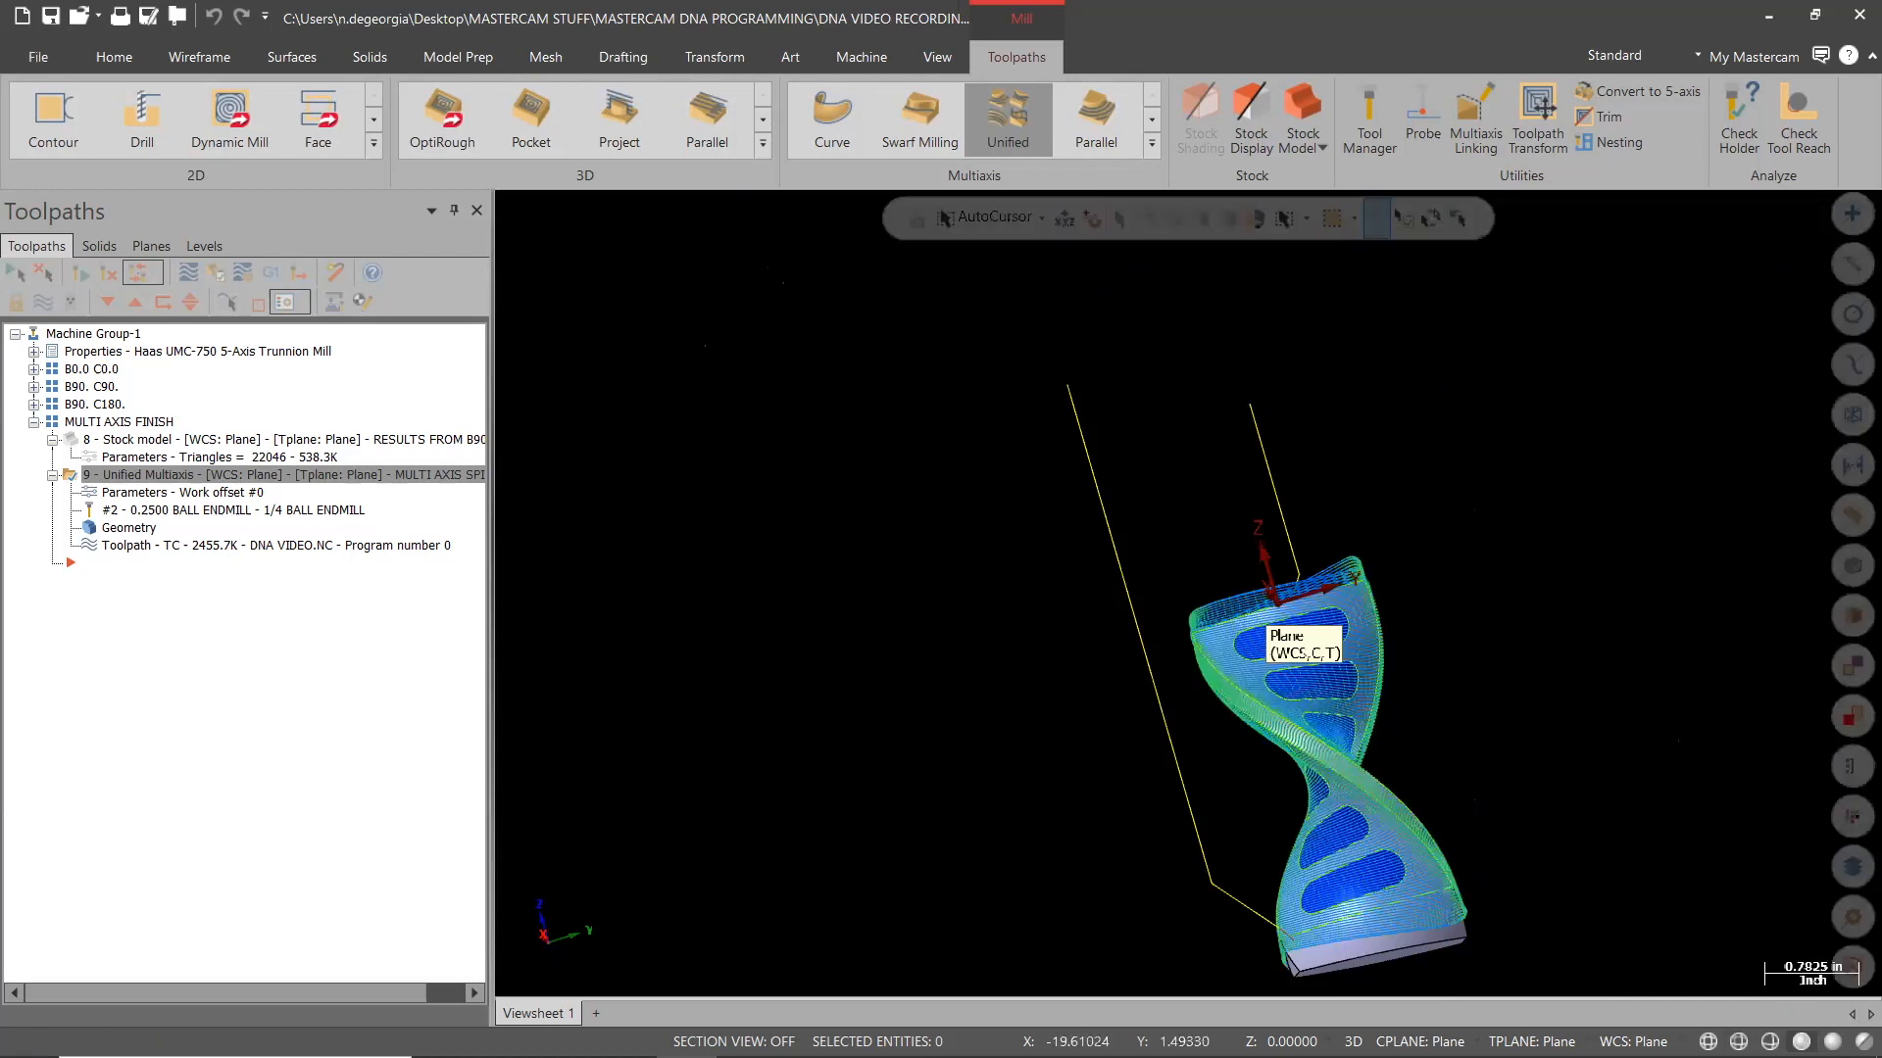
# Hide the Unified toolpath in isometric view and open the simulator with the stock model RESULTS FROM B90. C180
pyautogui.hotkey('alt', '7')
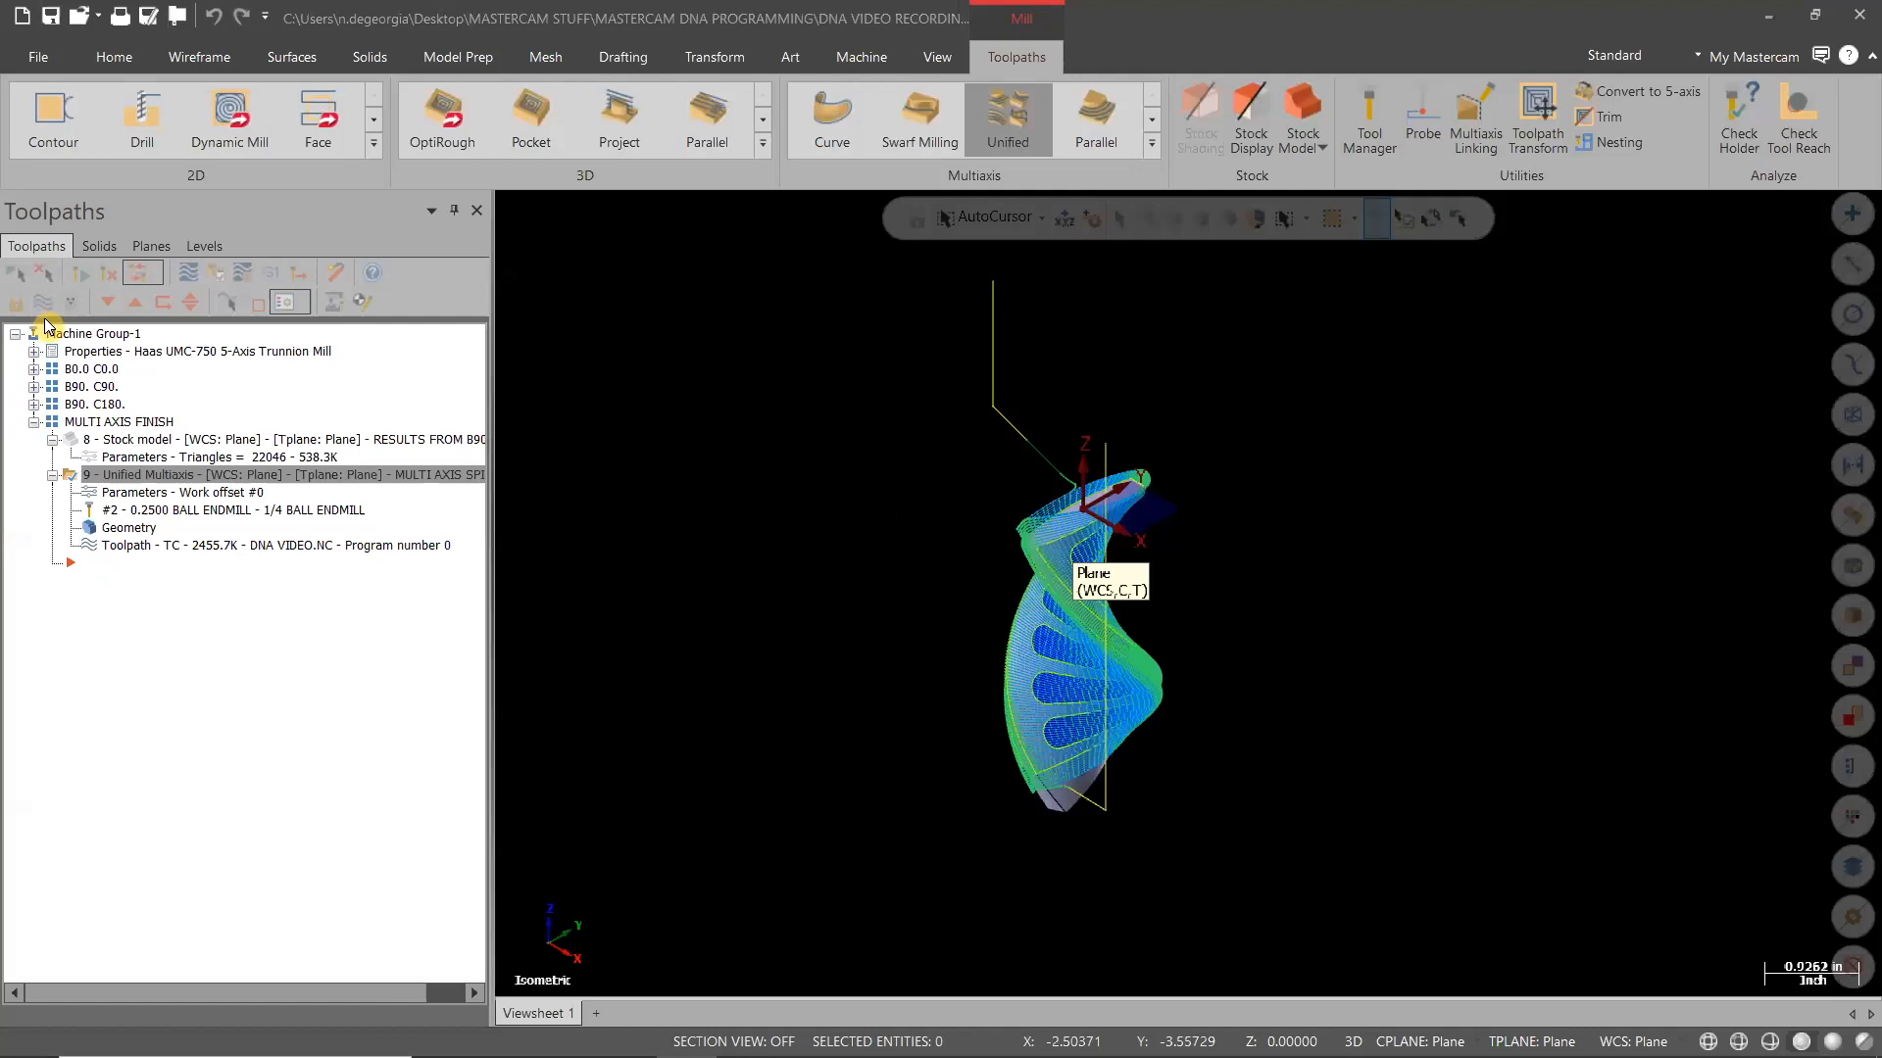
pyautogui.click(44, 303)
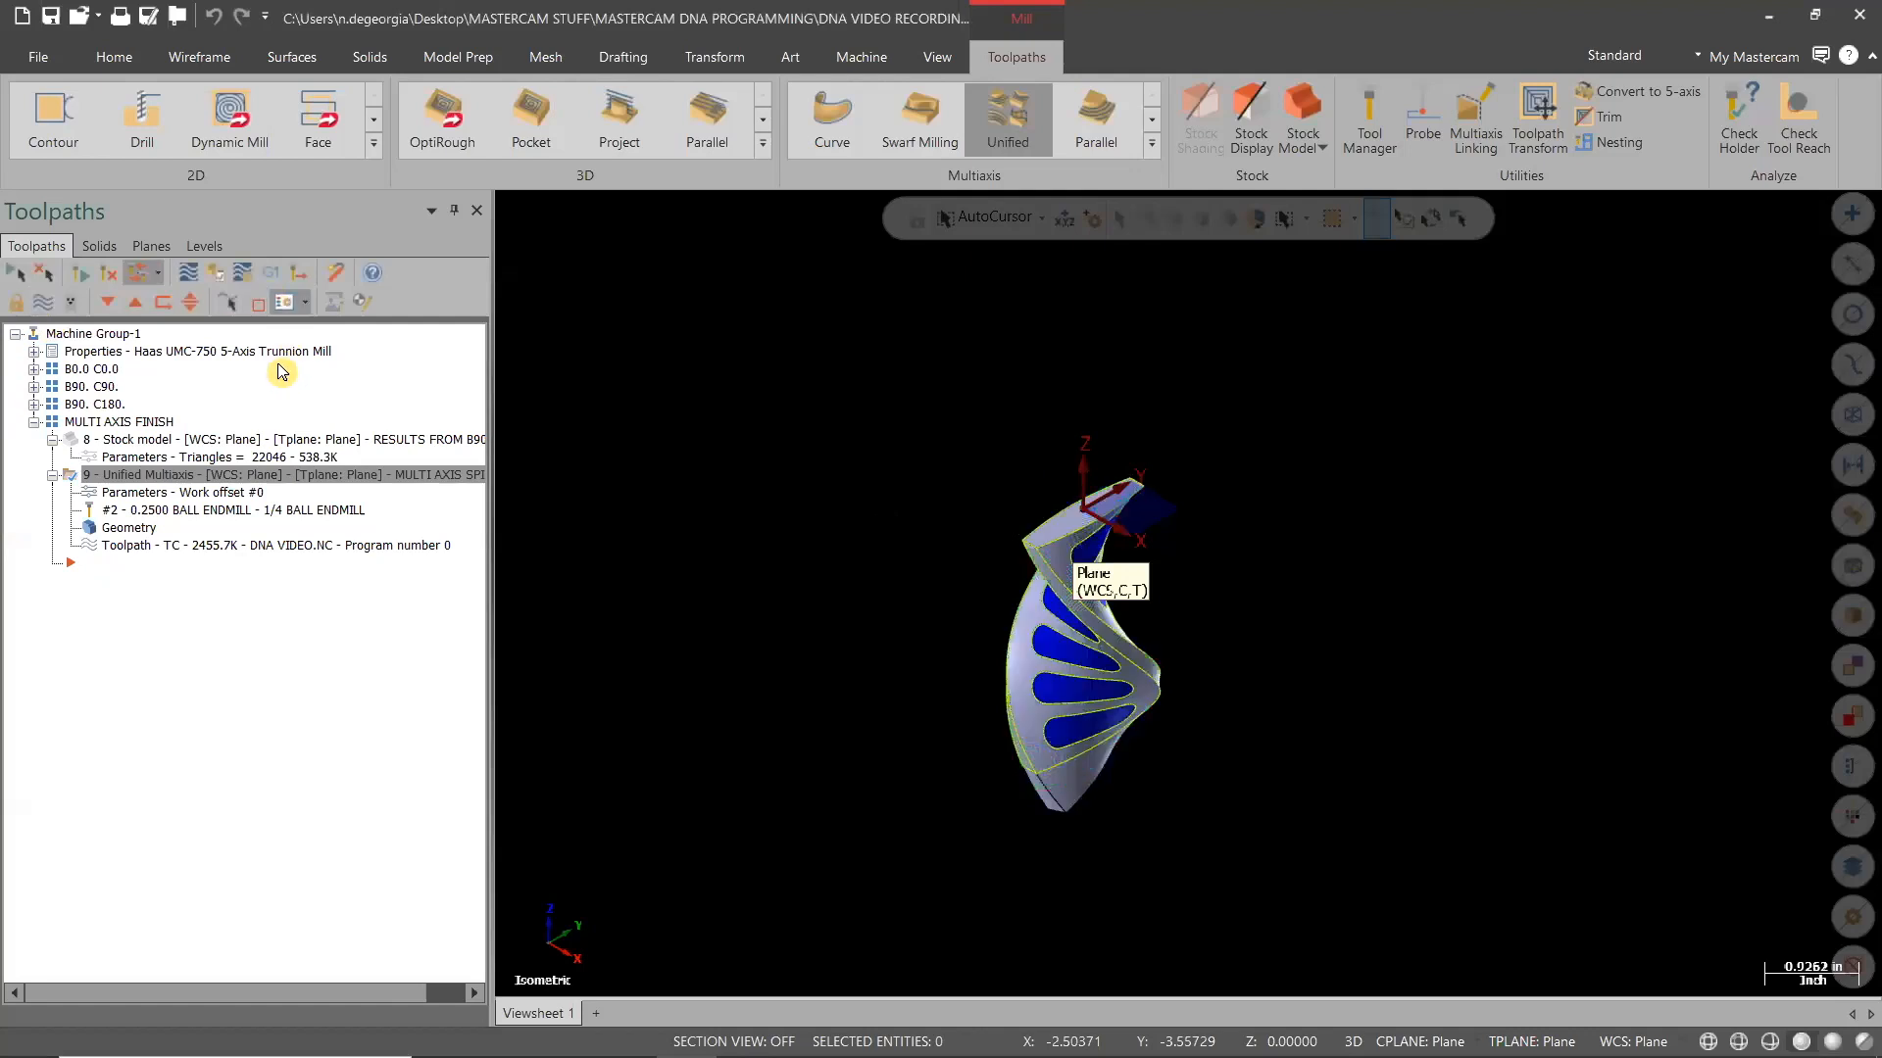
pyautogui.click(249, 268)
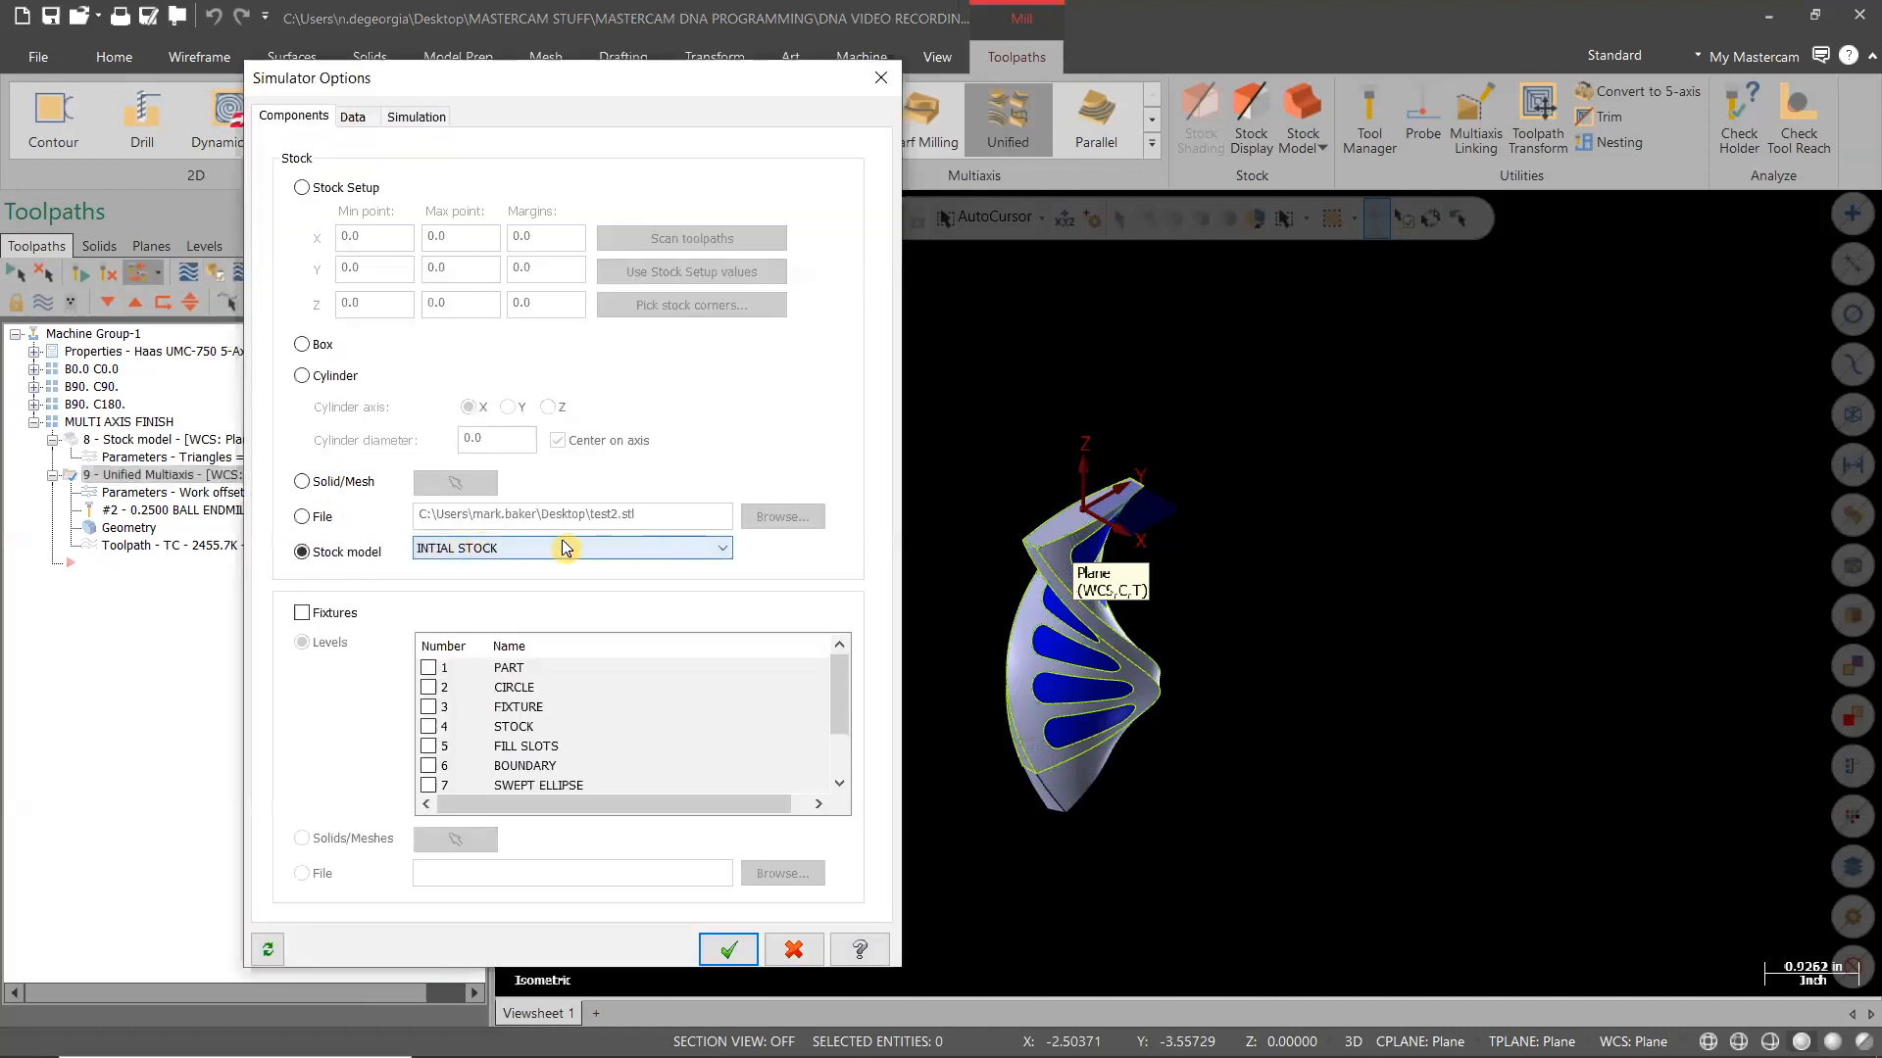
pyautogui.click(563, 545)
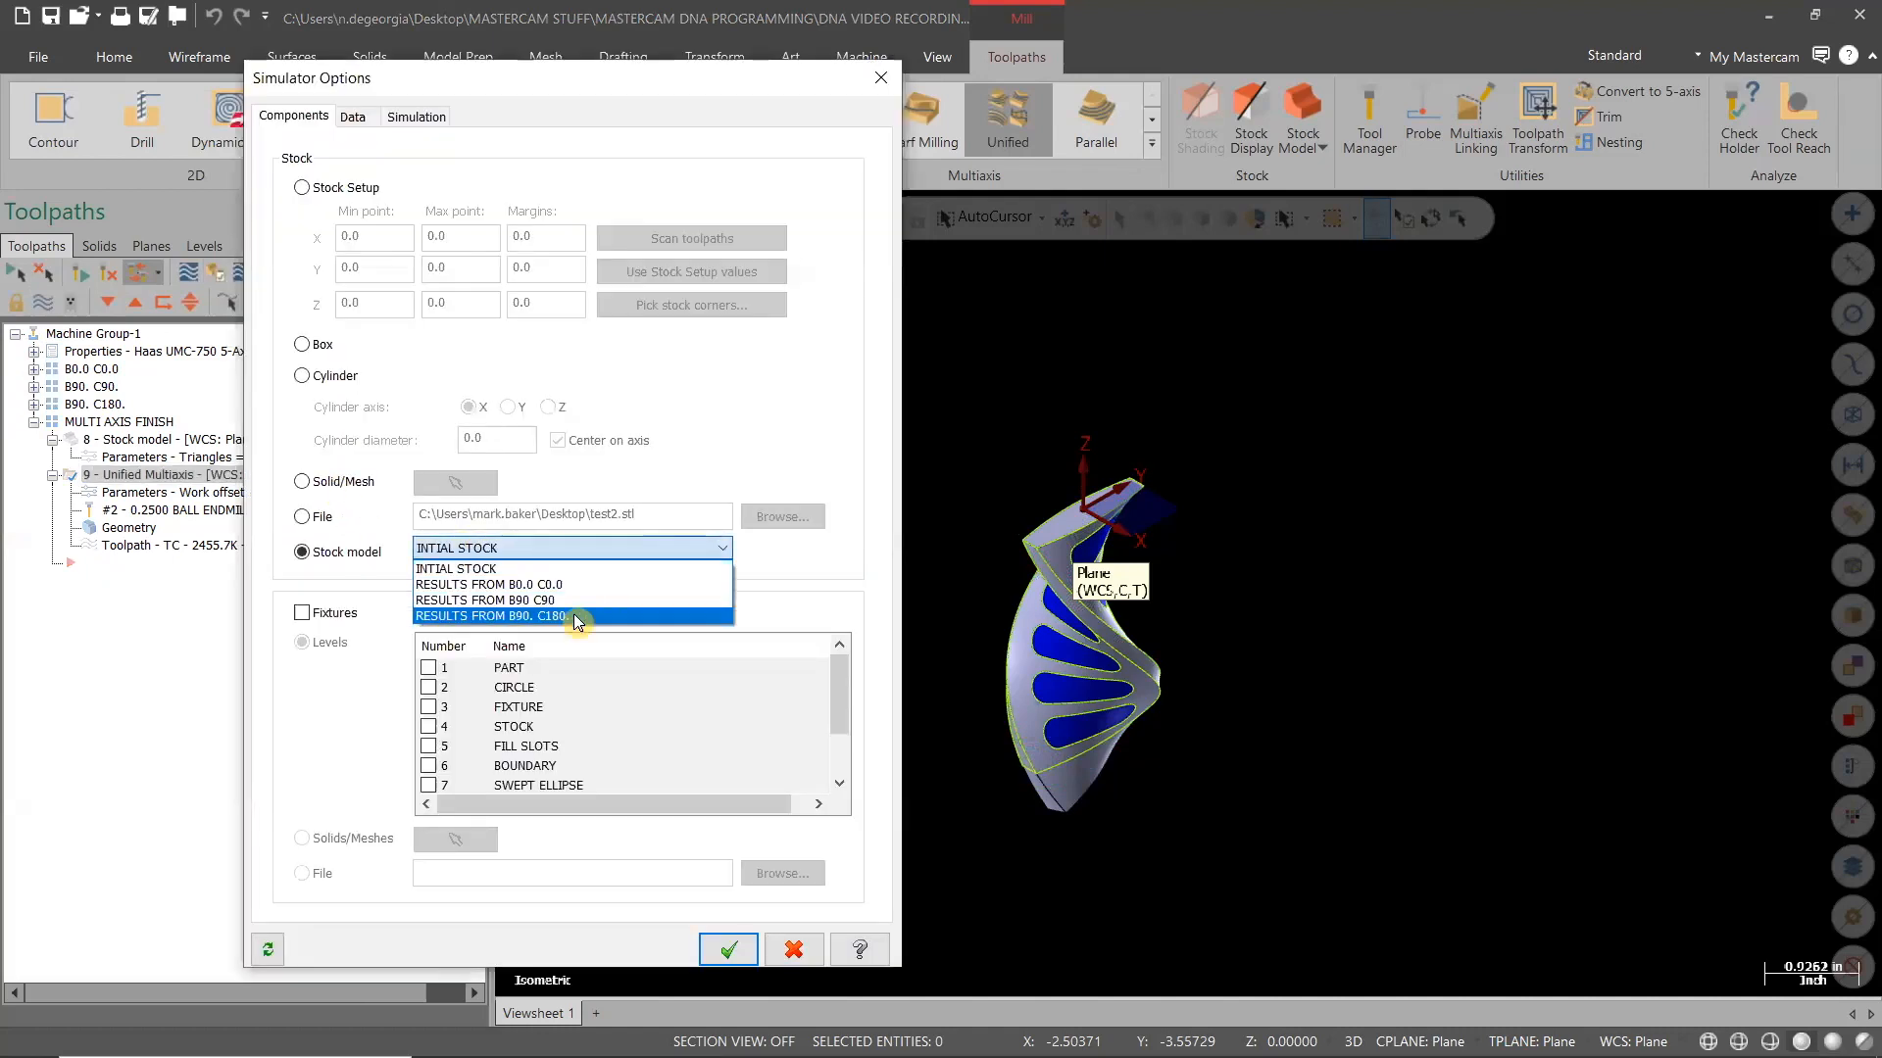
pyautogui.click(576, 618)
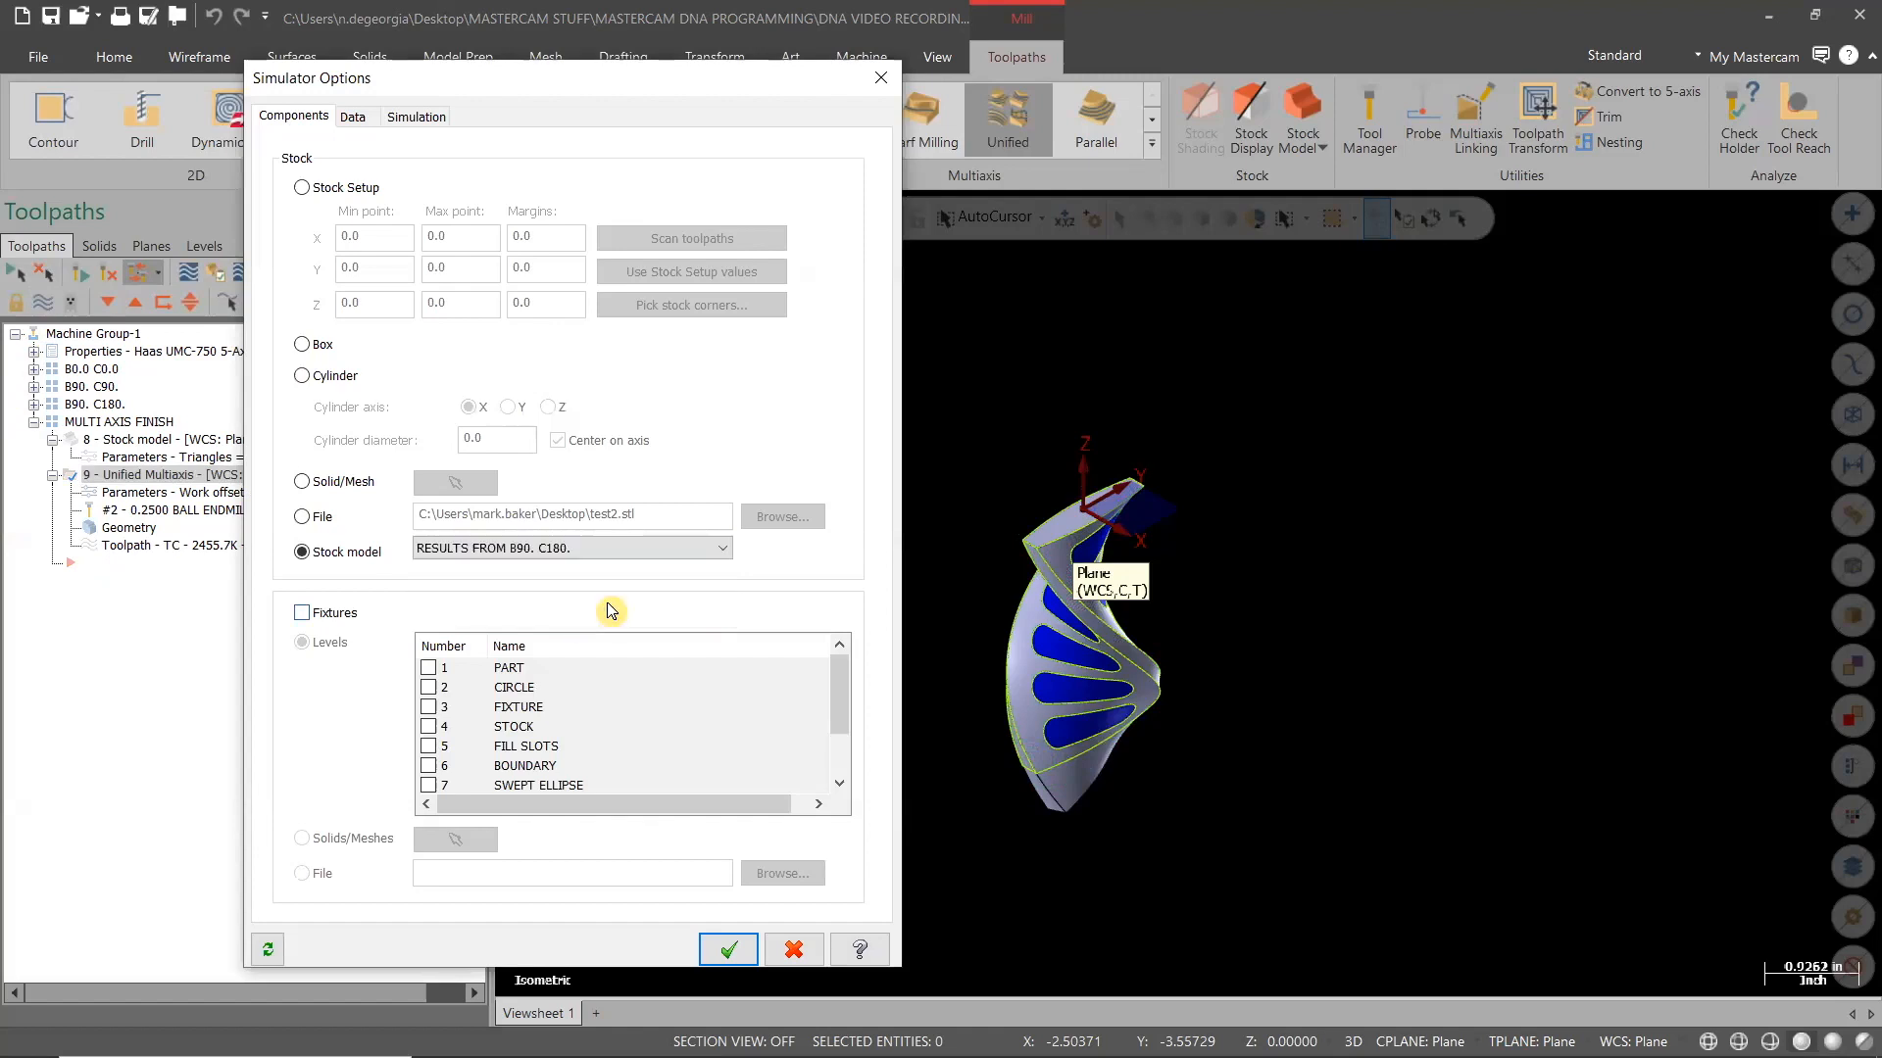
pyautogui.click(740, 960)
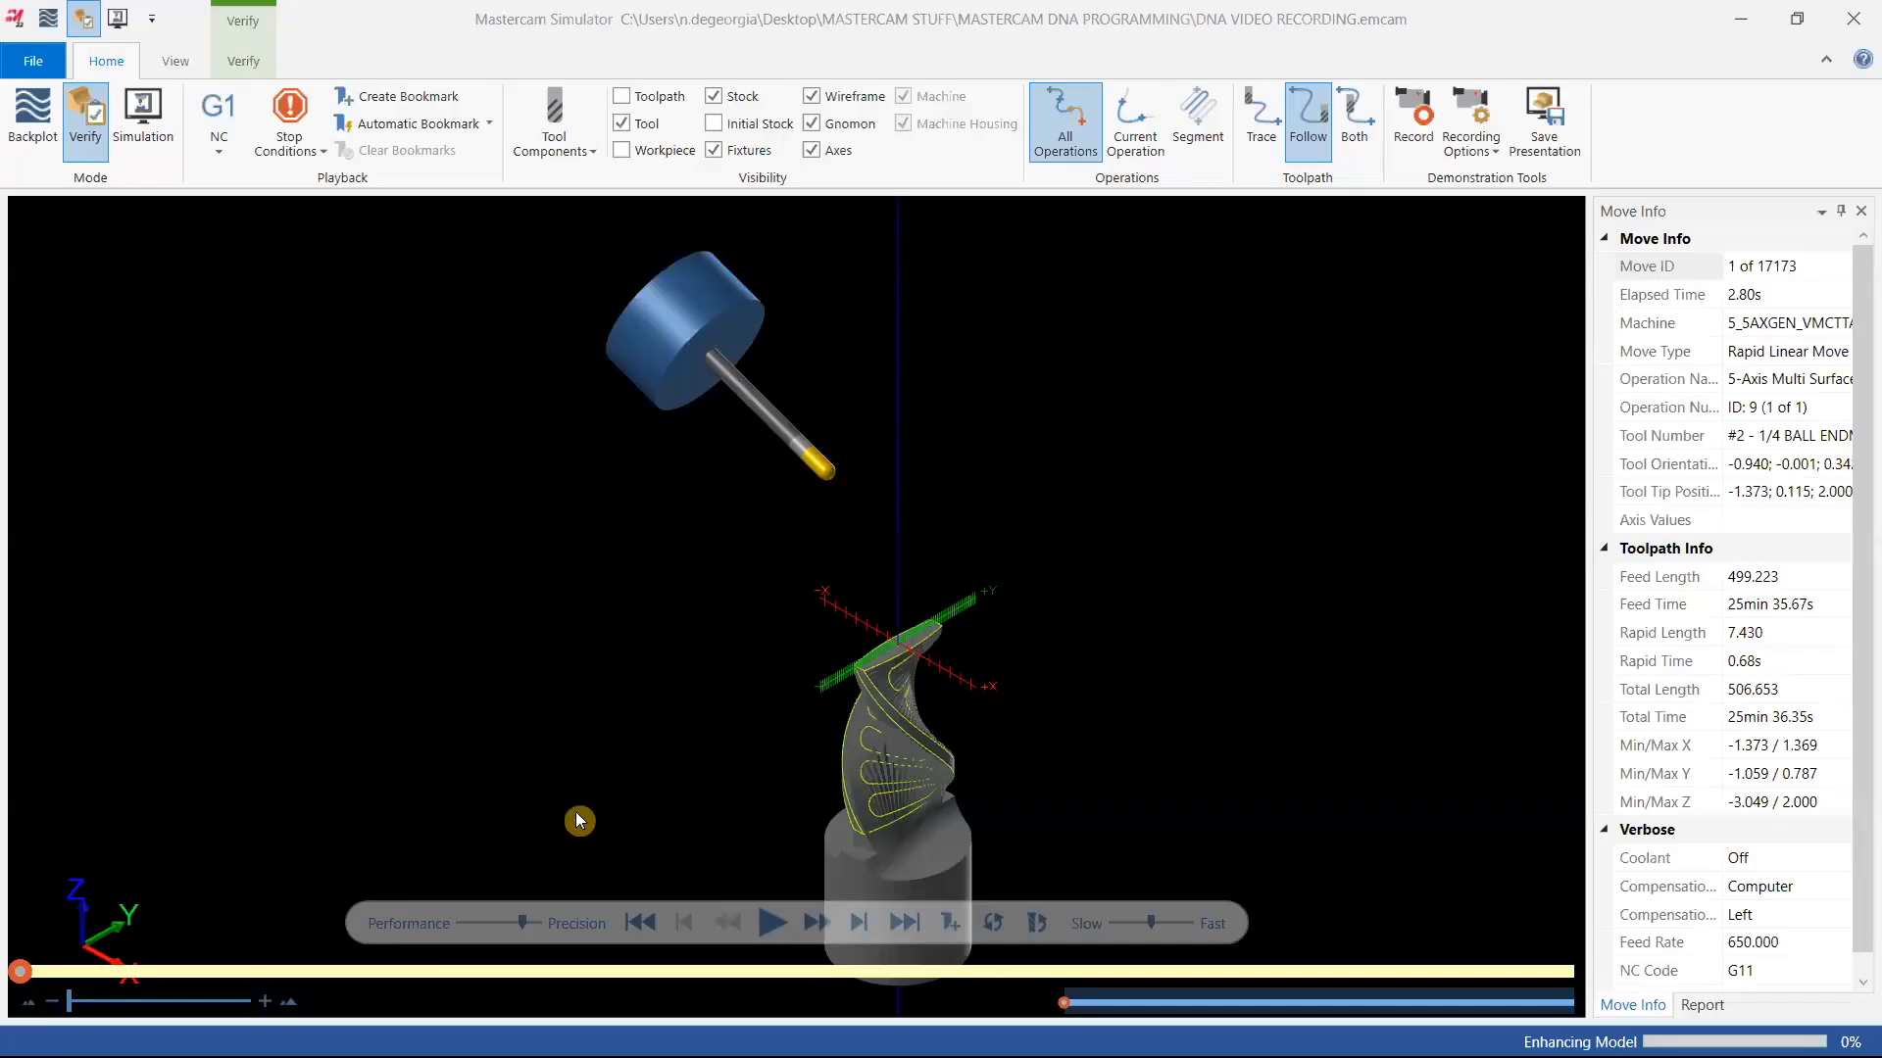
# Check the simulator's stop conditions, slow down the playback and start verifying the Unified operation
pyautogui.click(296, 152)
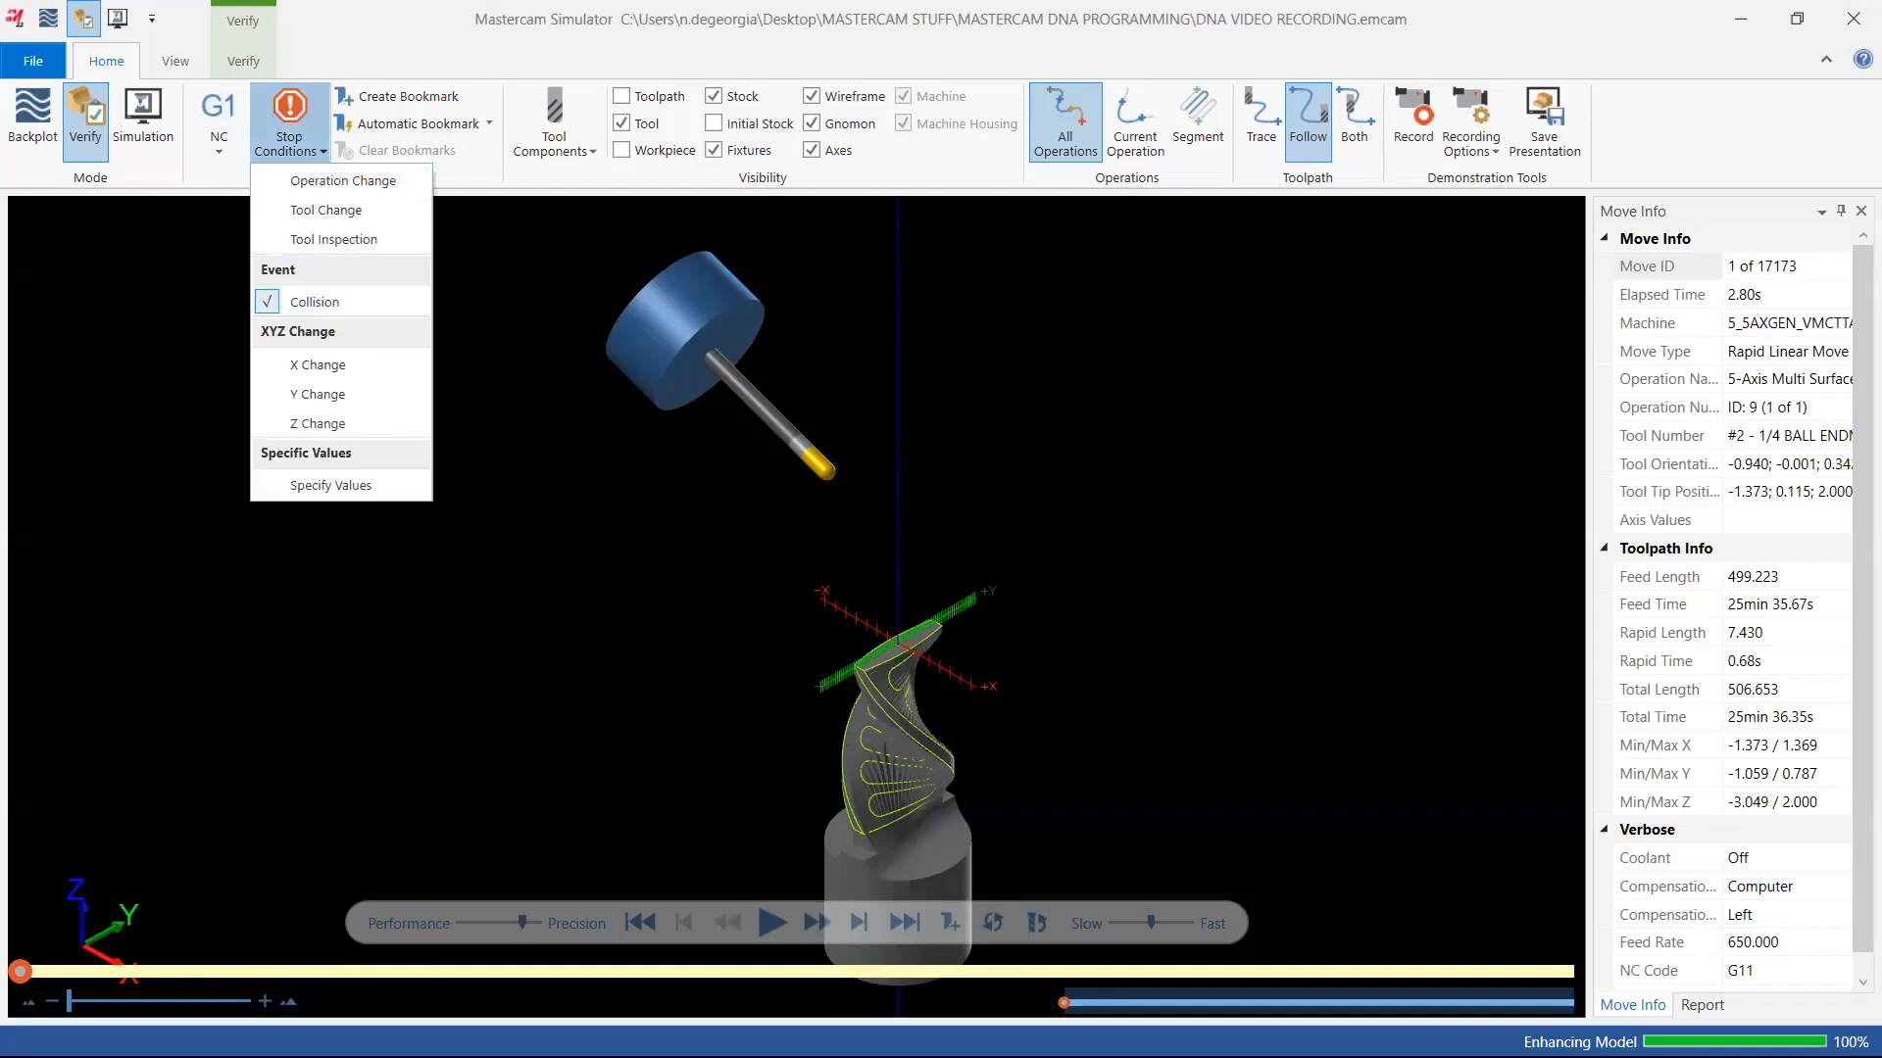
pyautogui.click(1150, 922)
pyautogui.moveTo(1138, 924); pyautogui.dragTo(1133, 925)
pyautogui.click(764, 919)
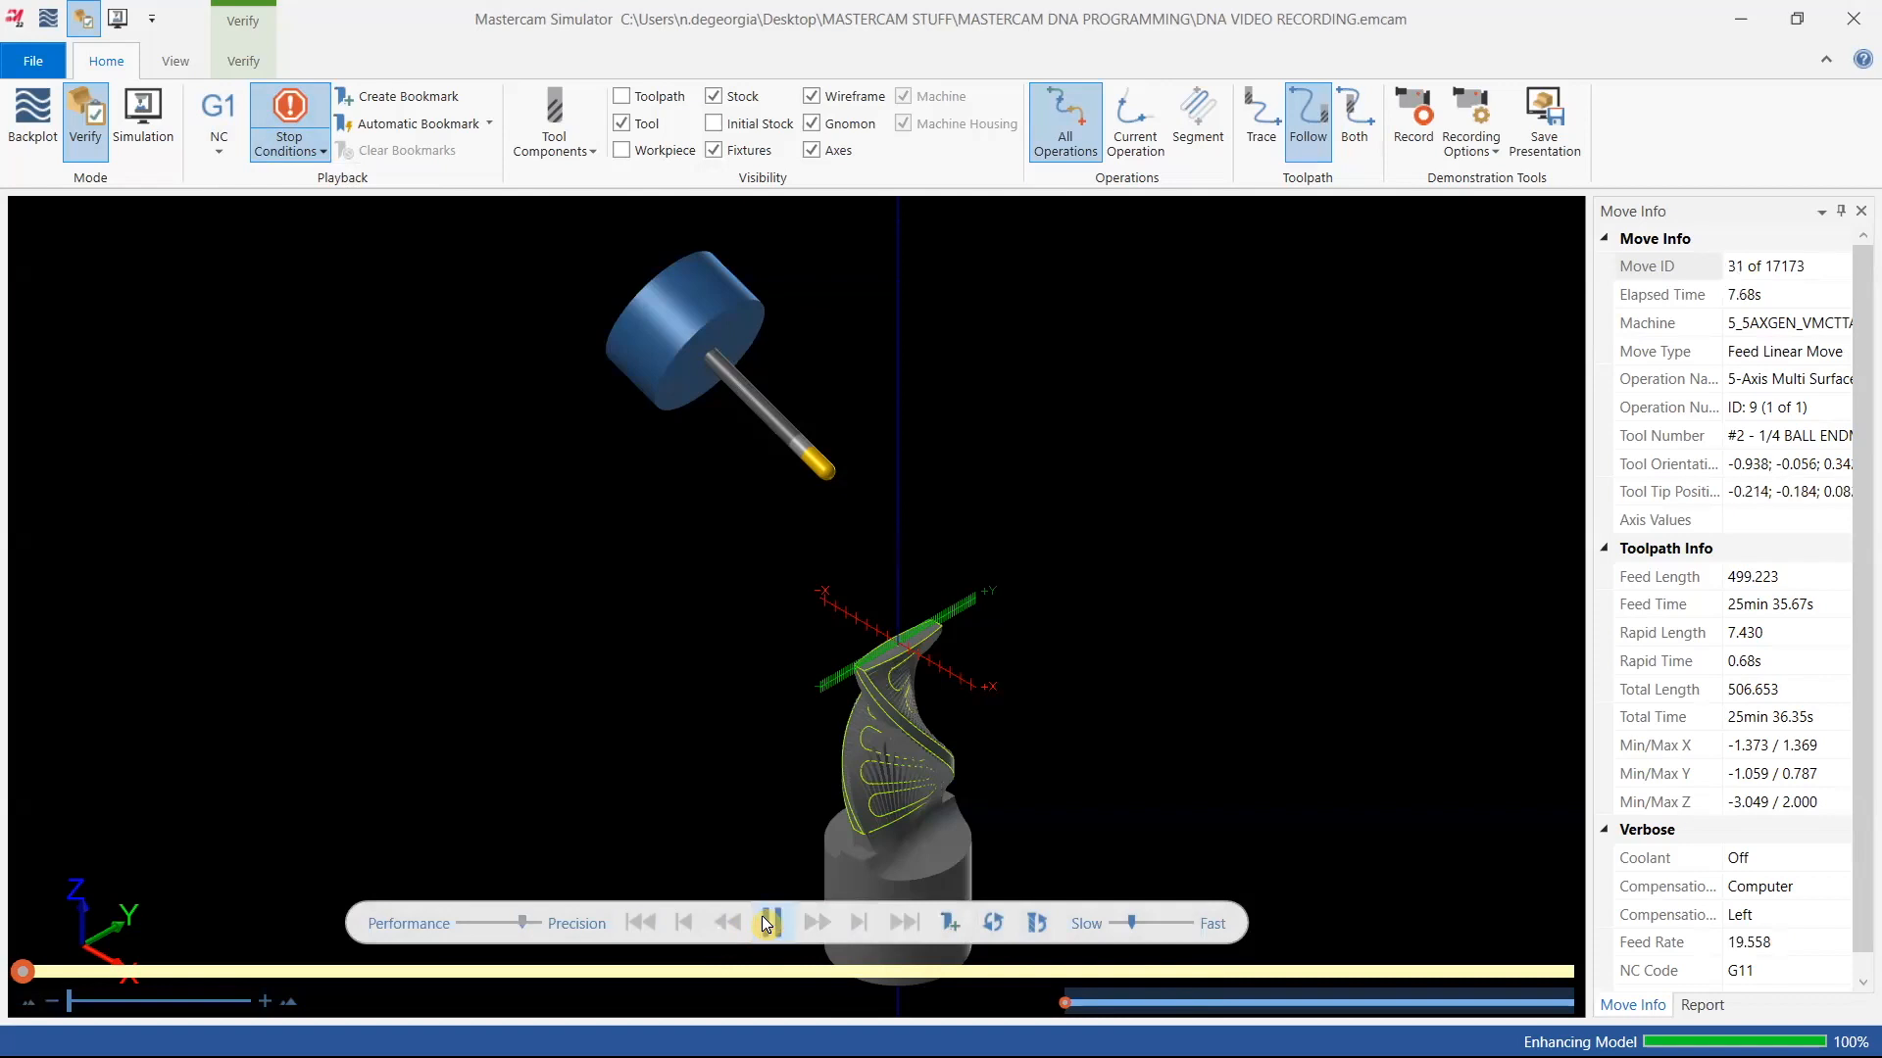
# Follow the Unified operation's verification down the part's upper half from several sides, varying the playback speed
pyautogui.moveTo(1133, 921); pyautogui.dragTo(1117, 923)
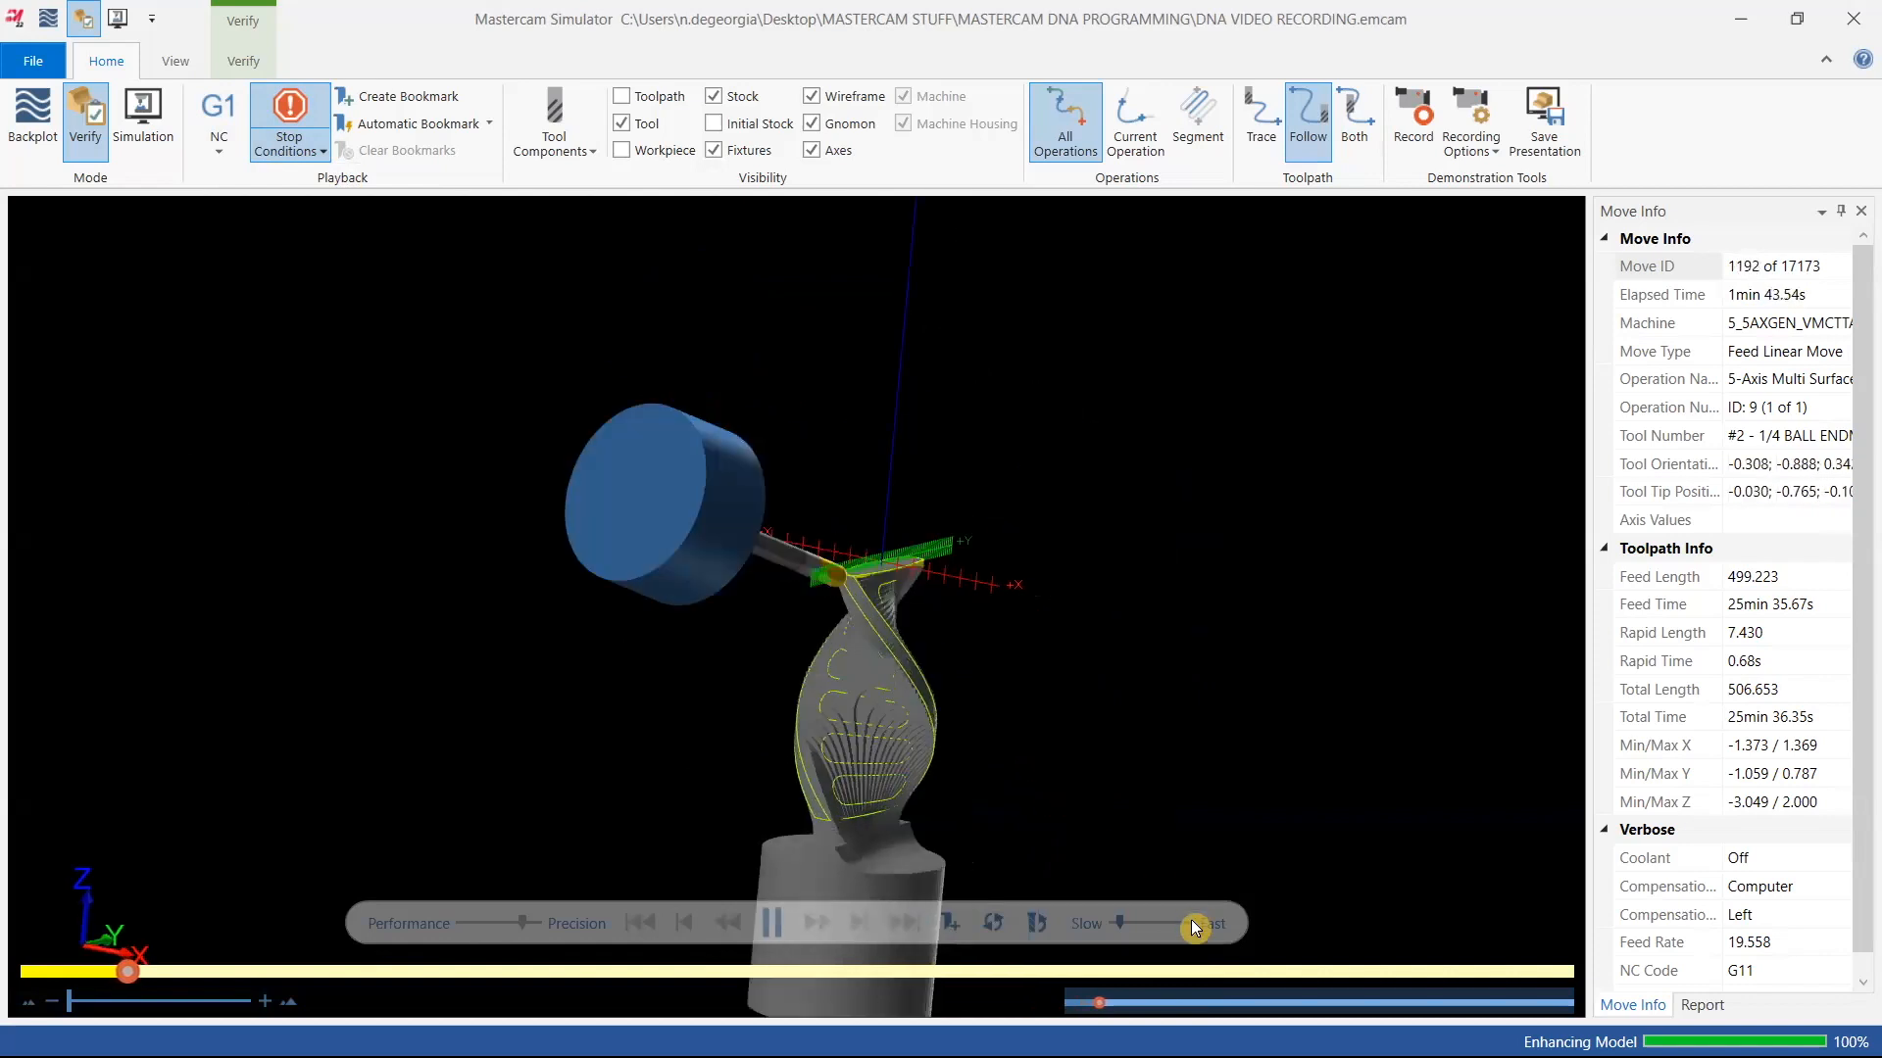
pyautogui.moveTo(1120, 923); pyautogui.dragTo(1132, 923)
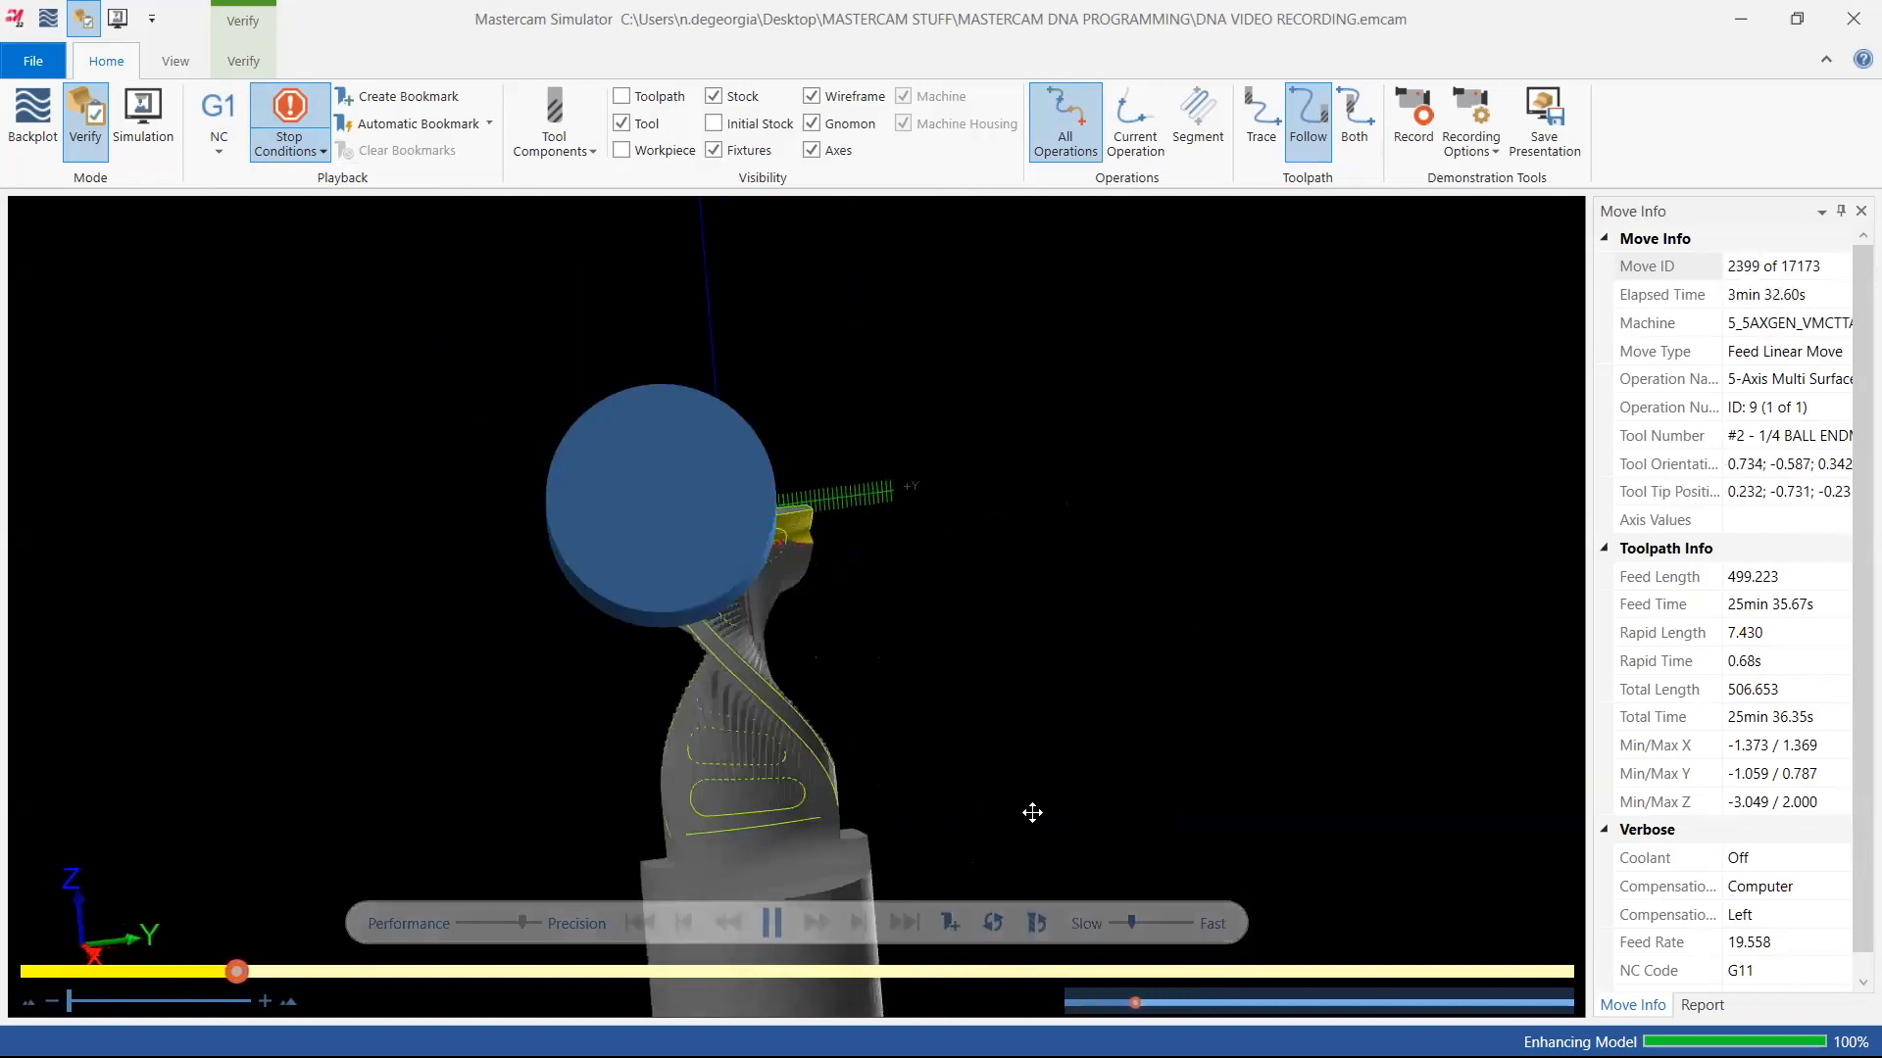
pyautogui.moveTo(1133, 925); pyautogui.dragTo(1120, 921)
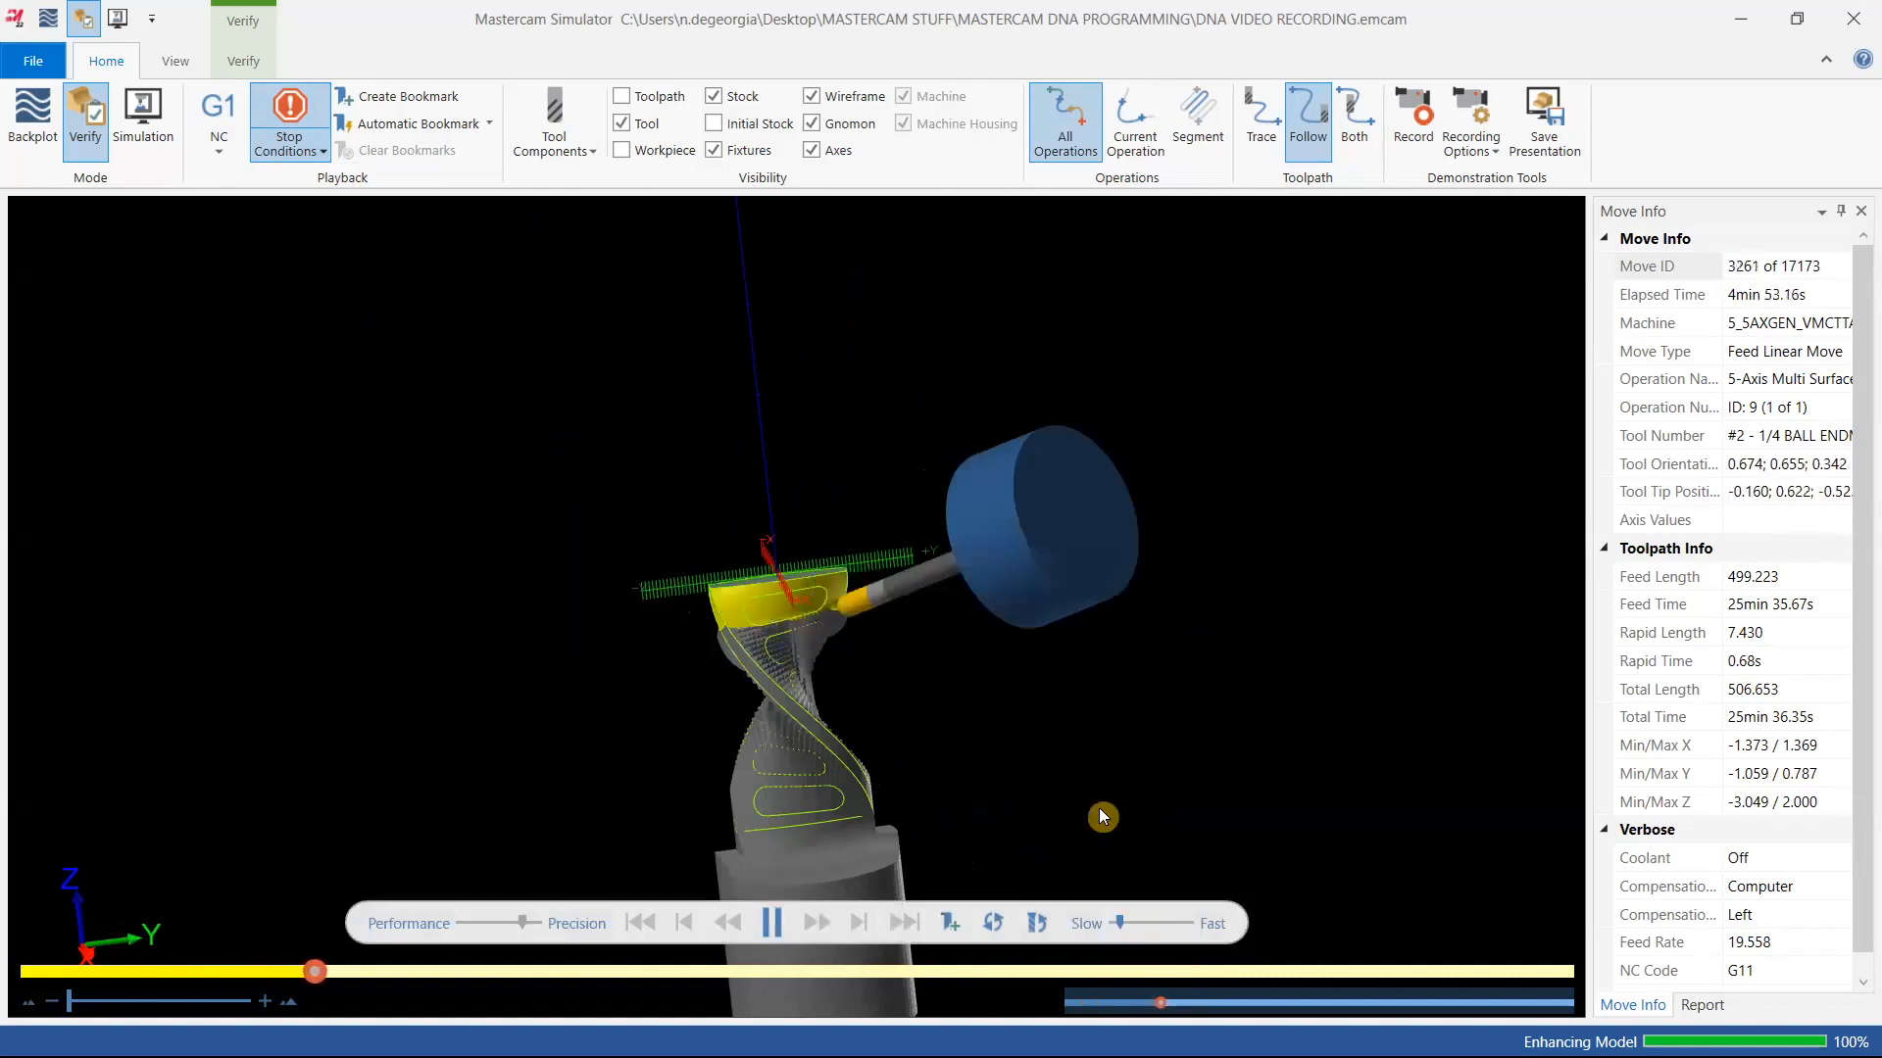
pyautogui.scroll(-3, 1097, 491)
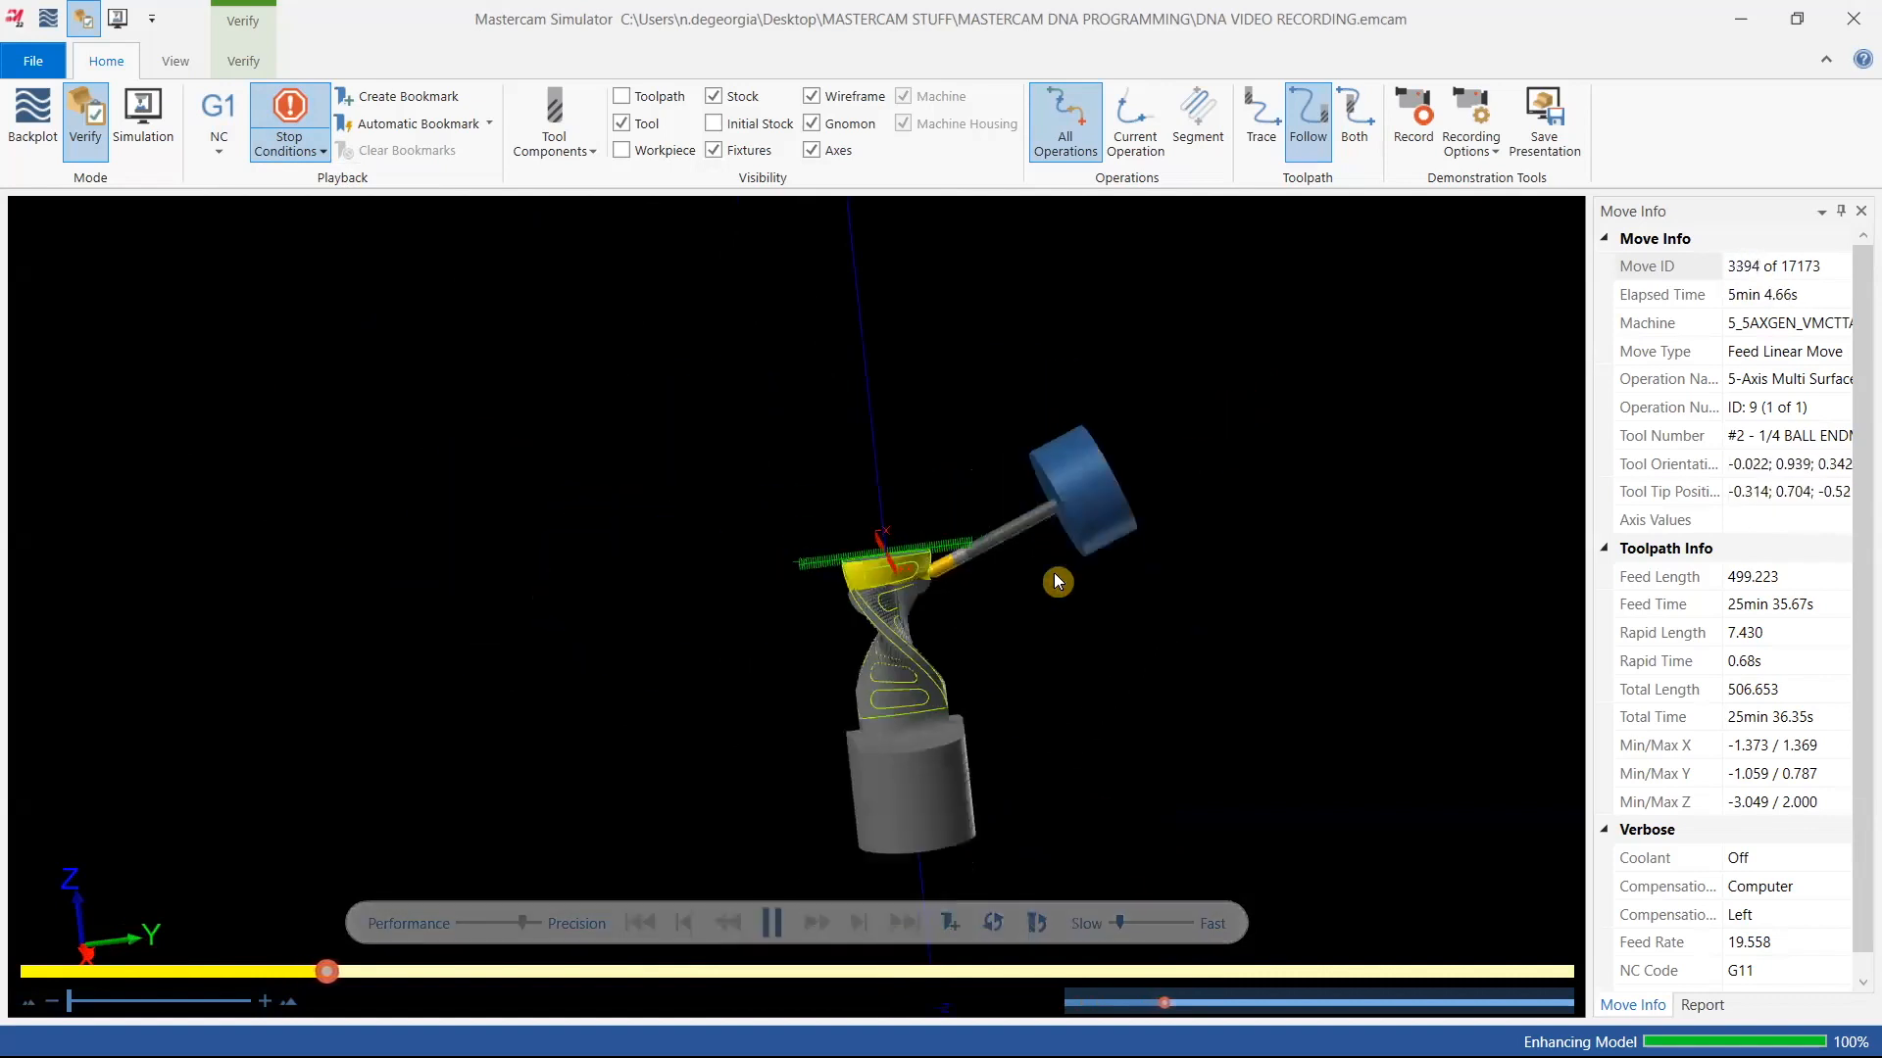
pyautogui.scroll(2, 943, 817)
pyautogui.moveTo(1037, 723); pyautogui.dragTo(1161, 715, button='middle')
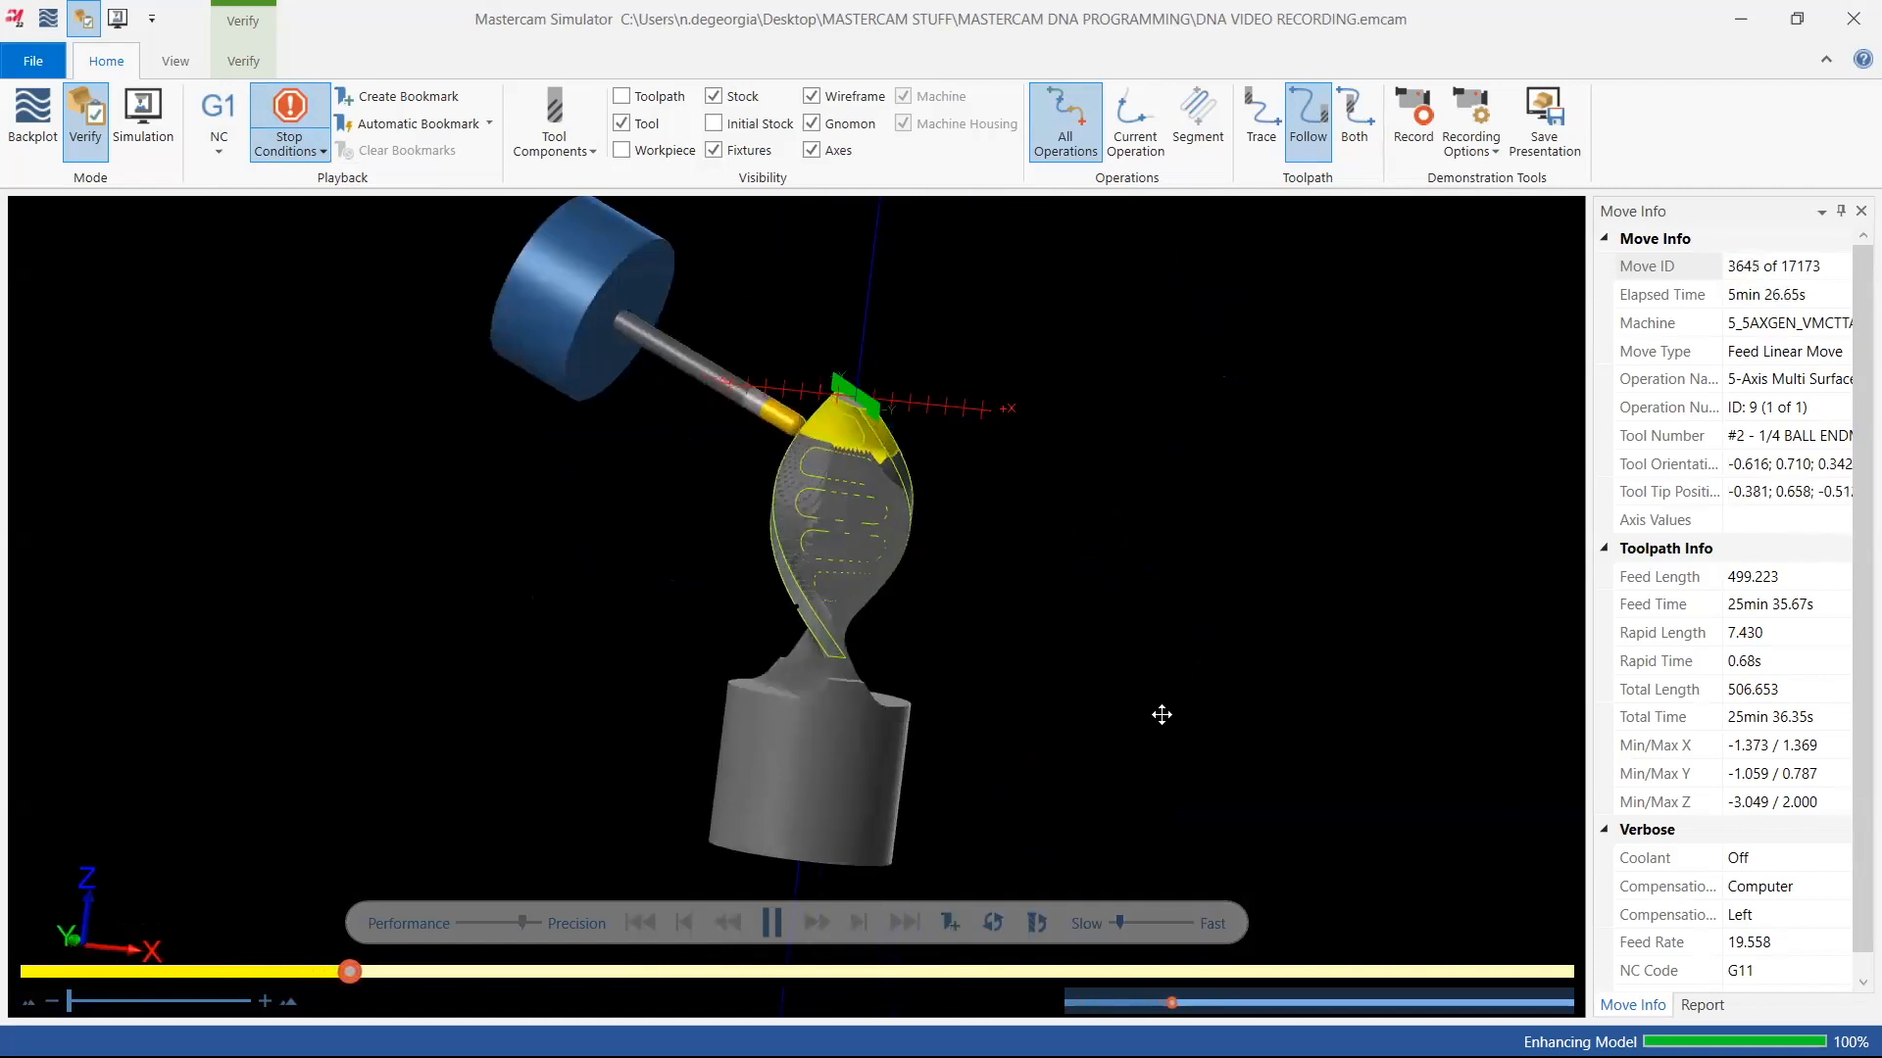
pyautogui.moveTo(1120, 919); pyautogui.dragTo(1135, 923)
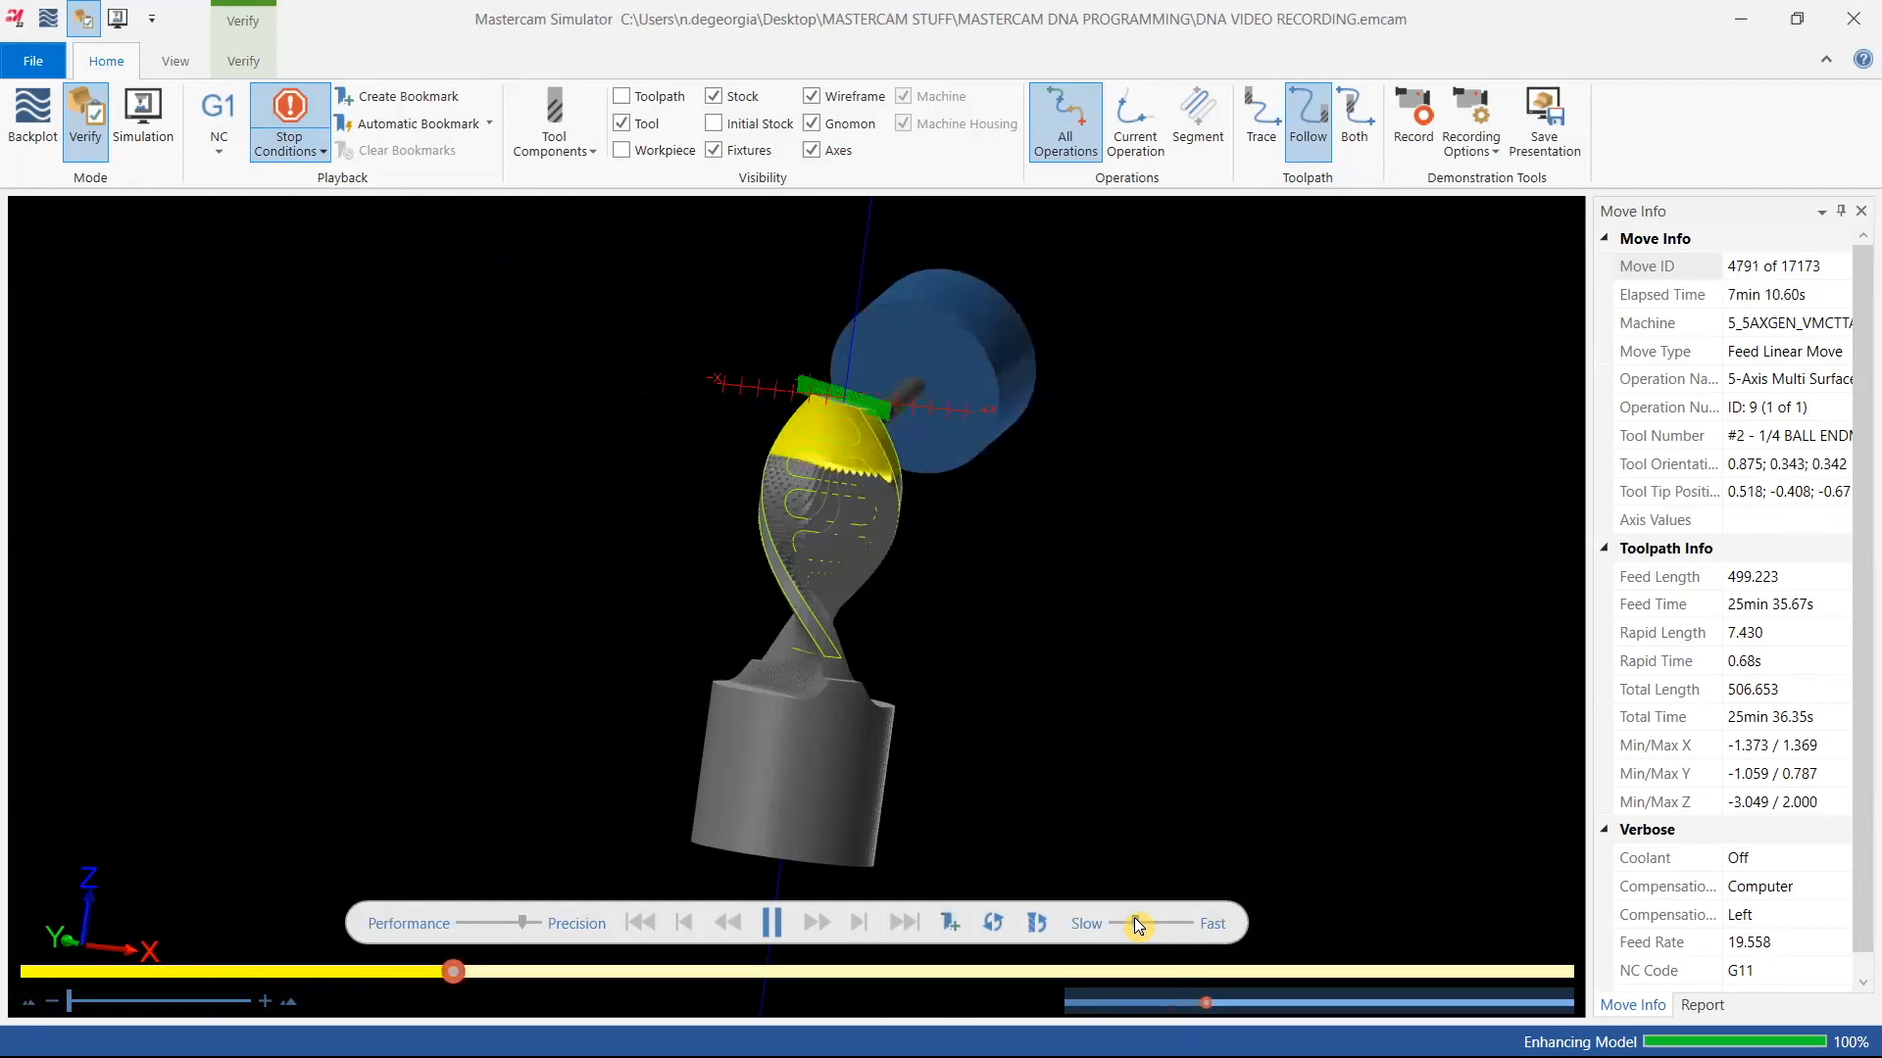
pyautogui.moveTo(1134, 918); pyautogui.dragTo(1140, 916)
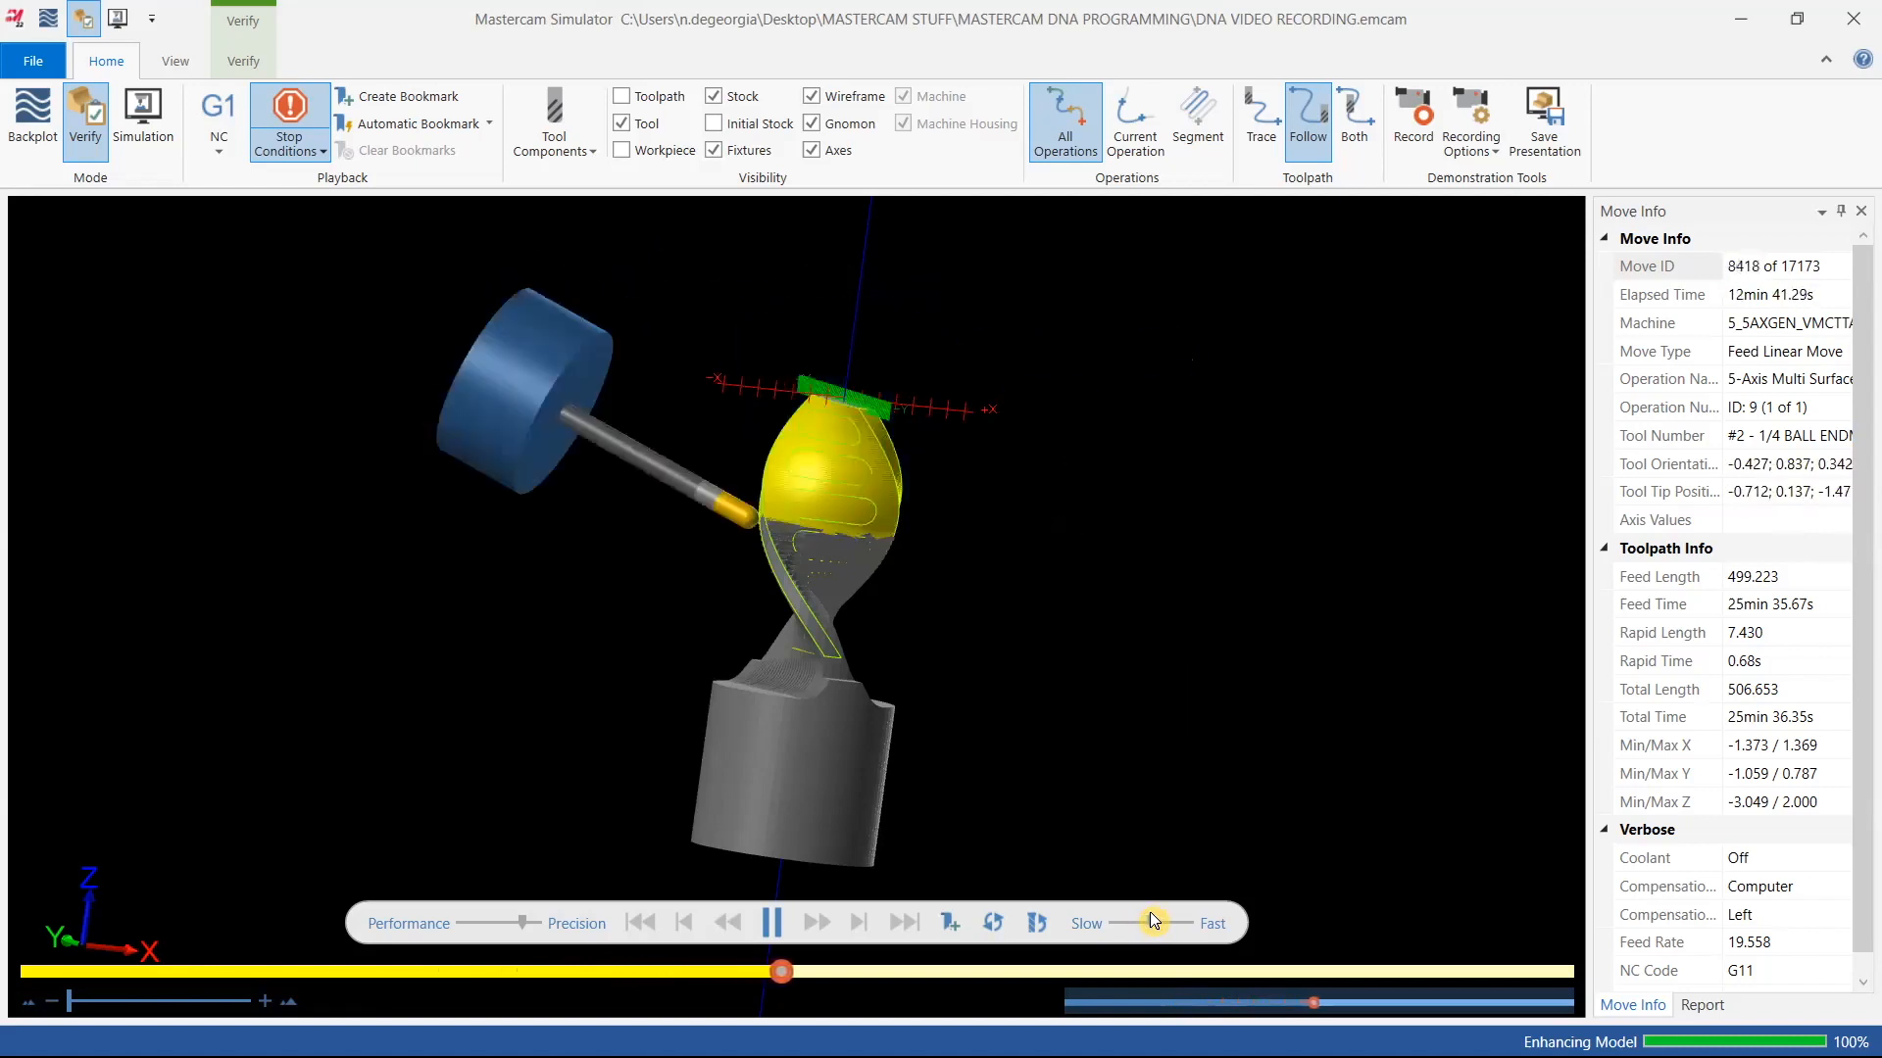
# Pause the verification and examine the finished surface up close where it meets the uncut stock
pyautogui.click(777, 918)
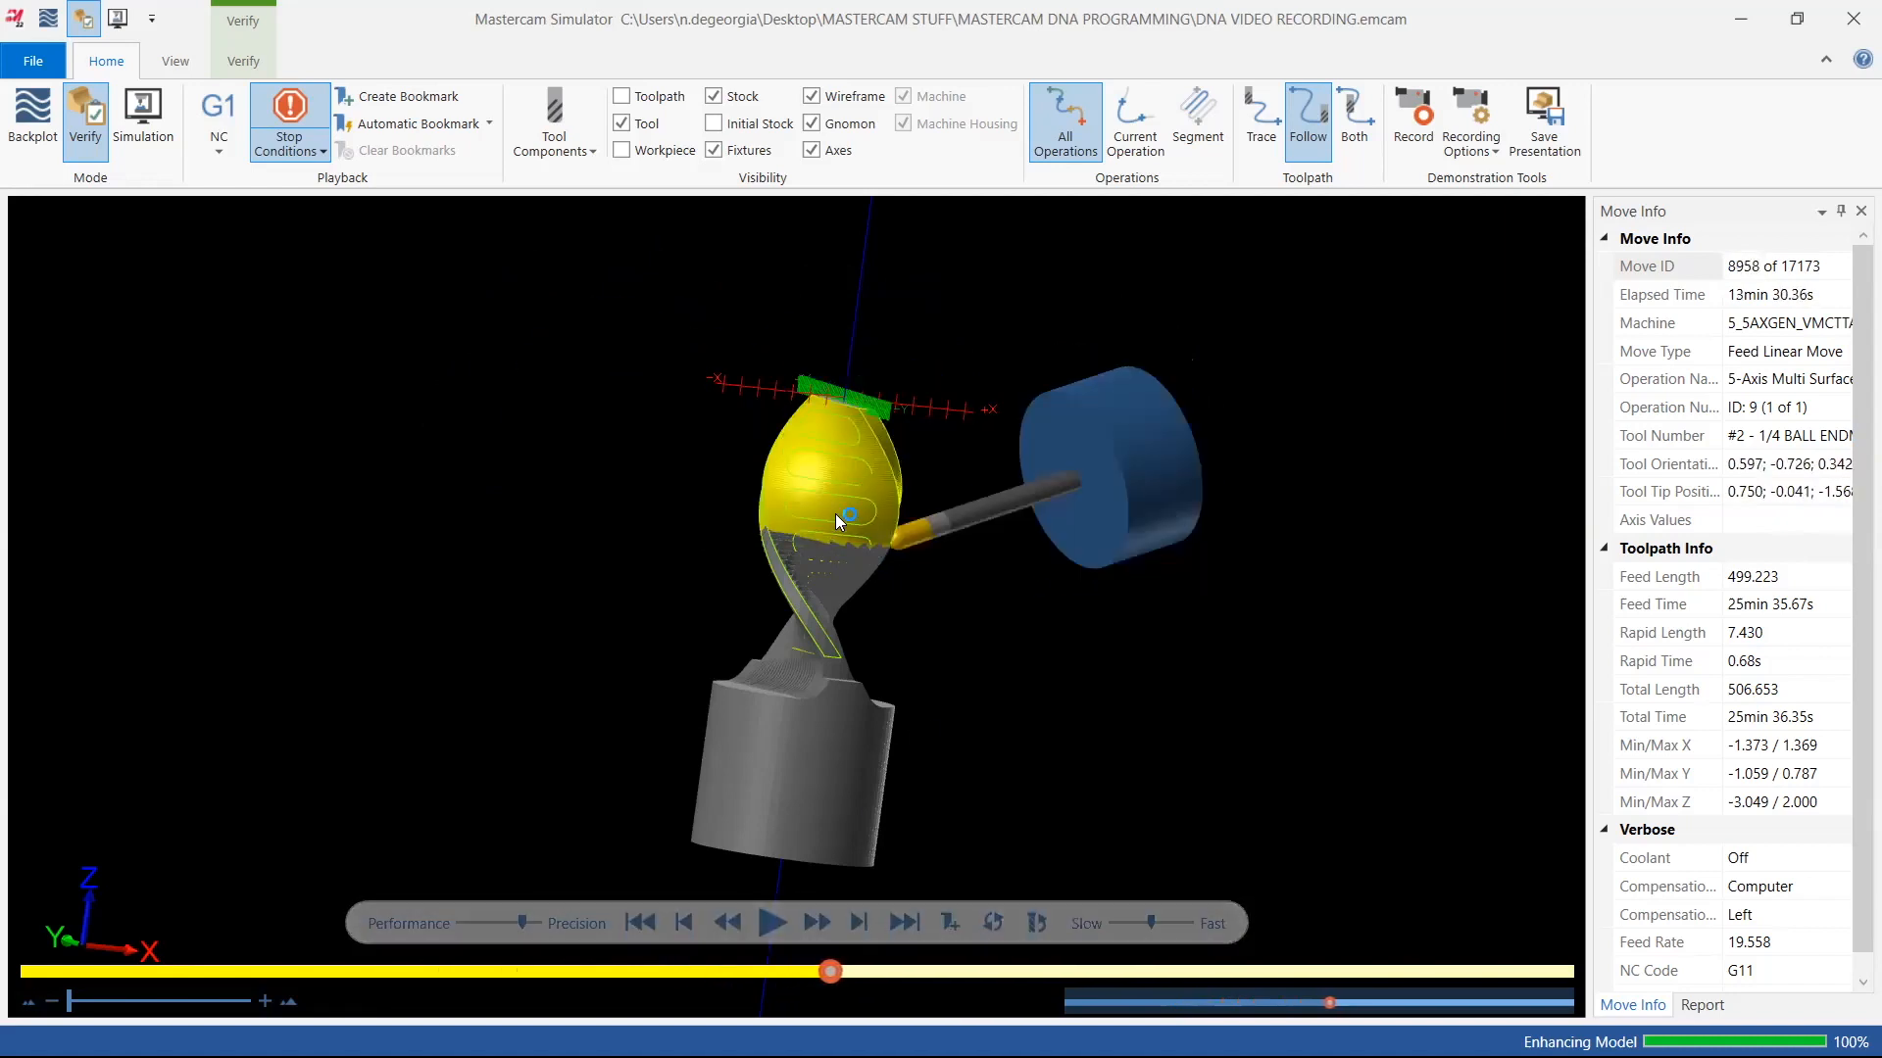
pyautogui.scroll(3, 837, 511)
pyautogui.scroll(3, 843, 508)
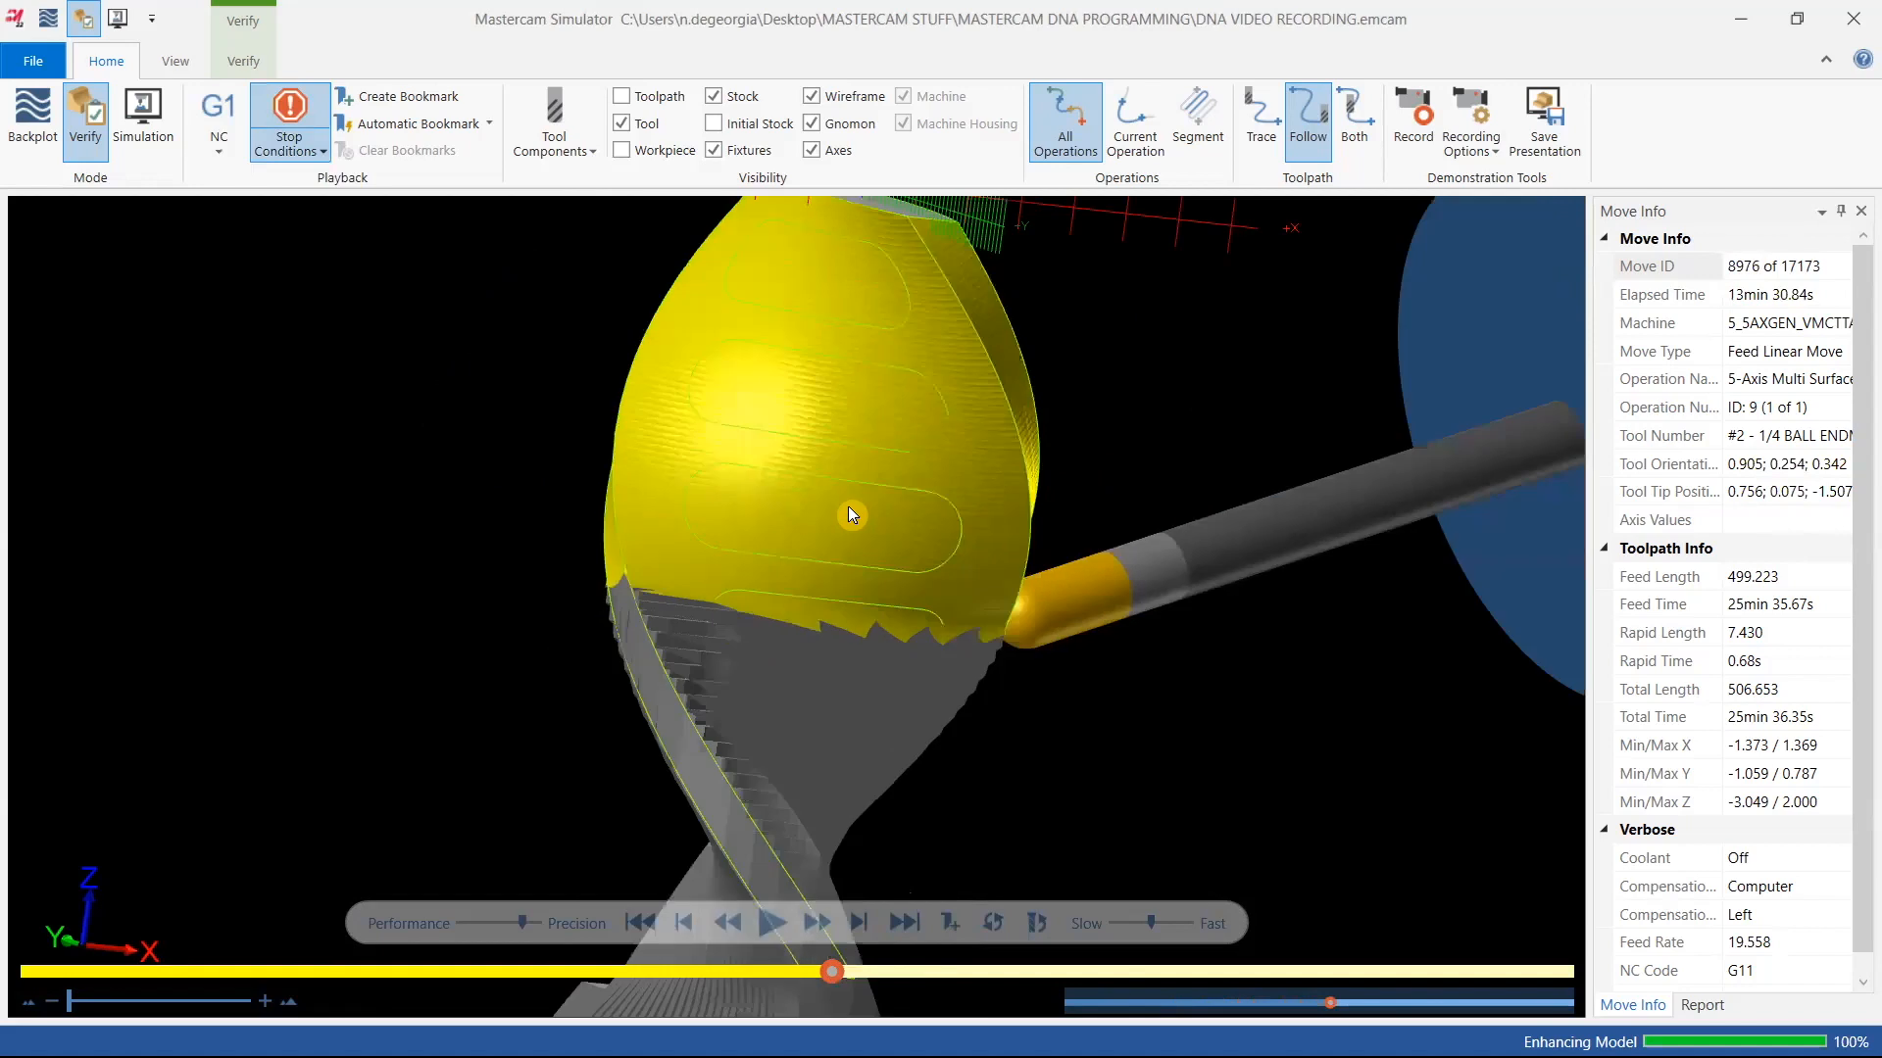
pyautogui.scroll(-5, 850, 502)
pyautogui.scroll(-2, 938, 533)
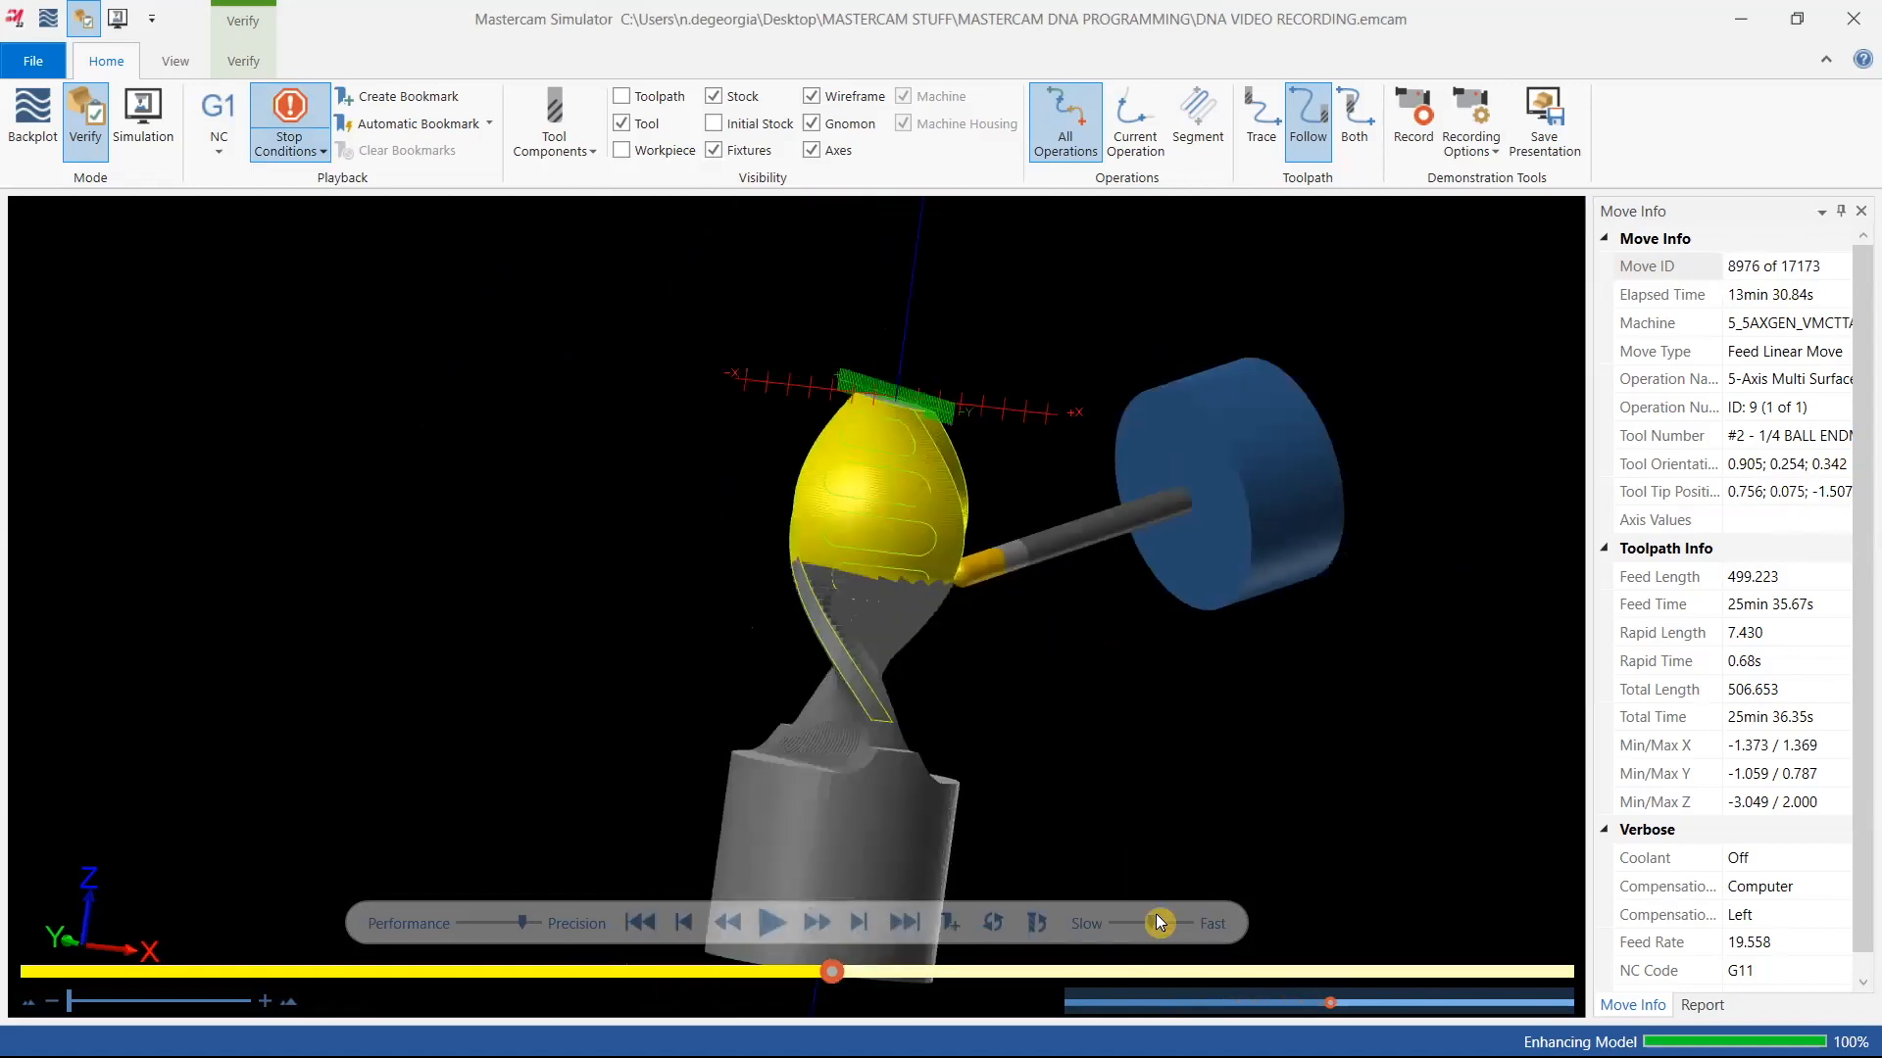
# Resume verifying the Unified operation through to its last moves, adjusting the playback speed, and inspect the finished part from another side
pyautogui.click(763, 920)
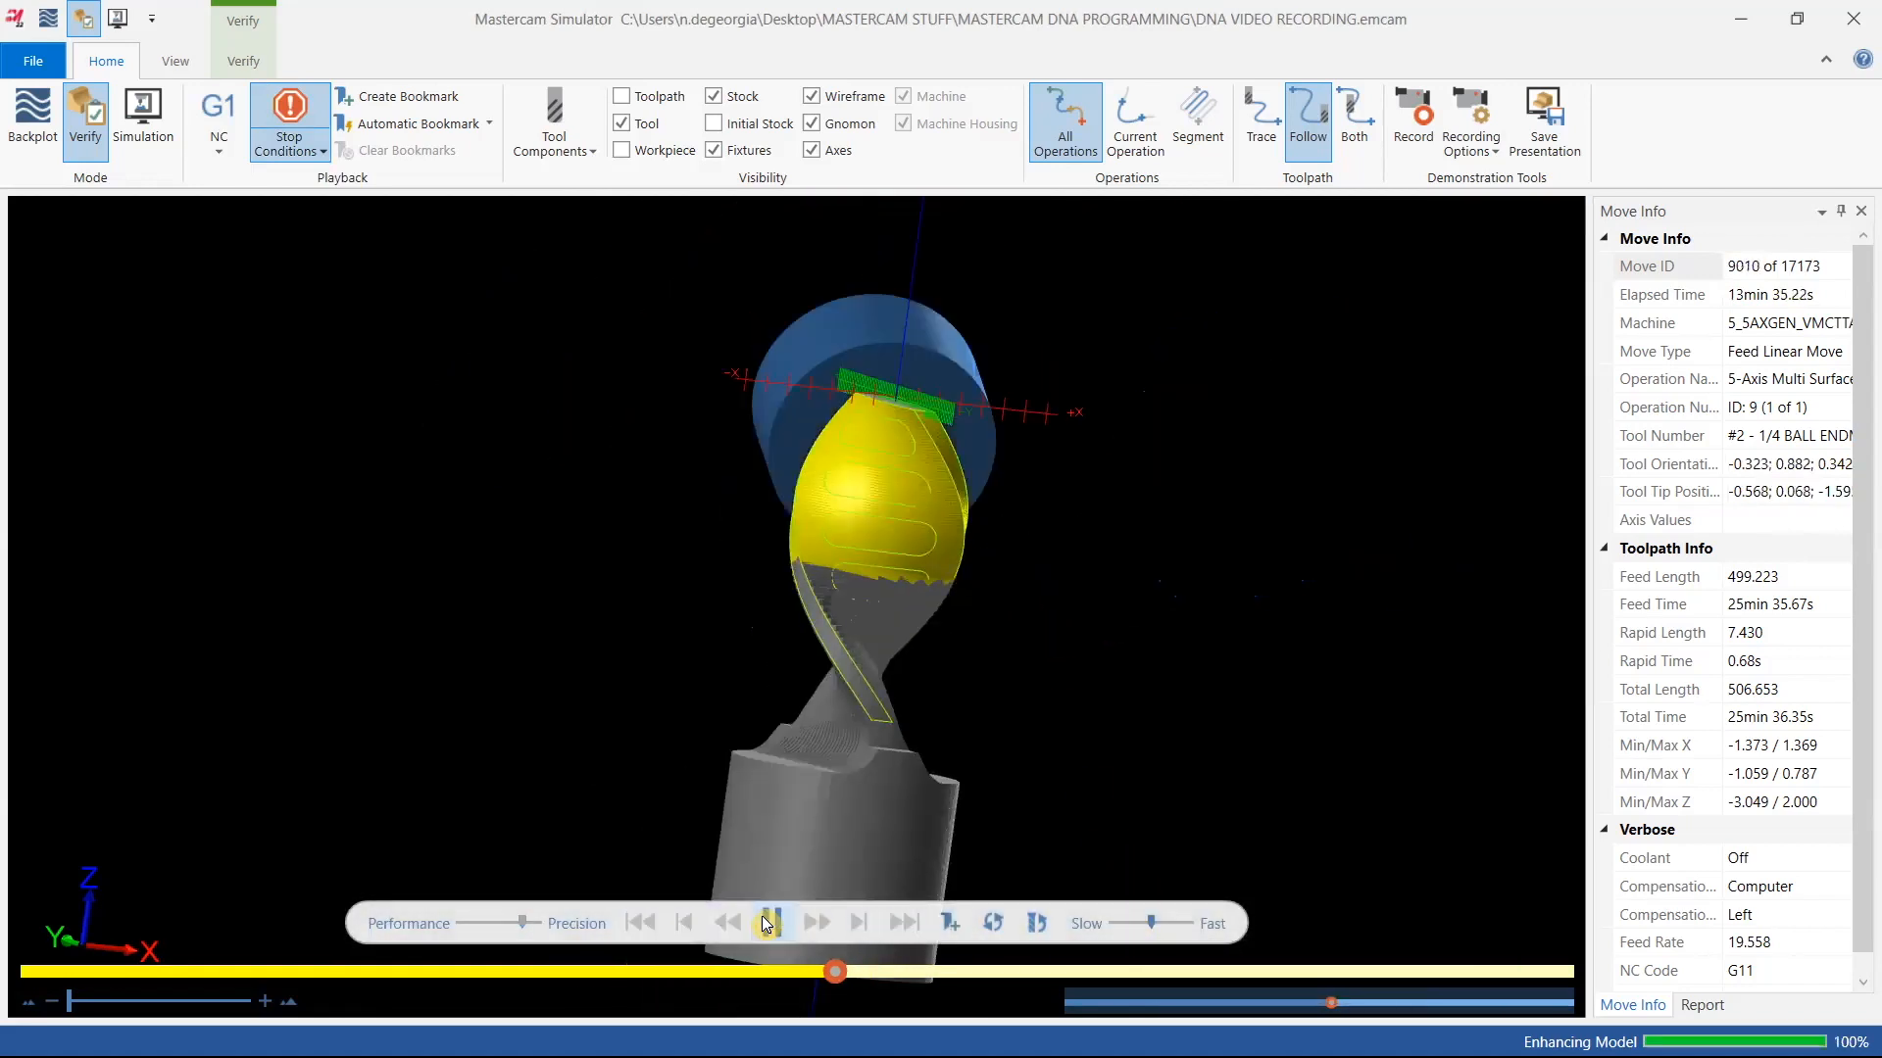
pyautogui.click(1168, 921)
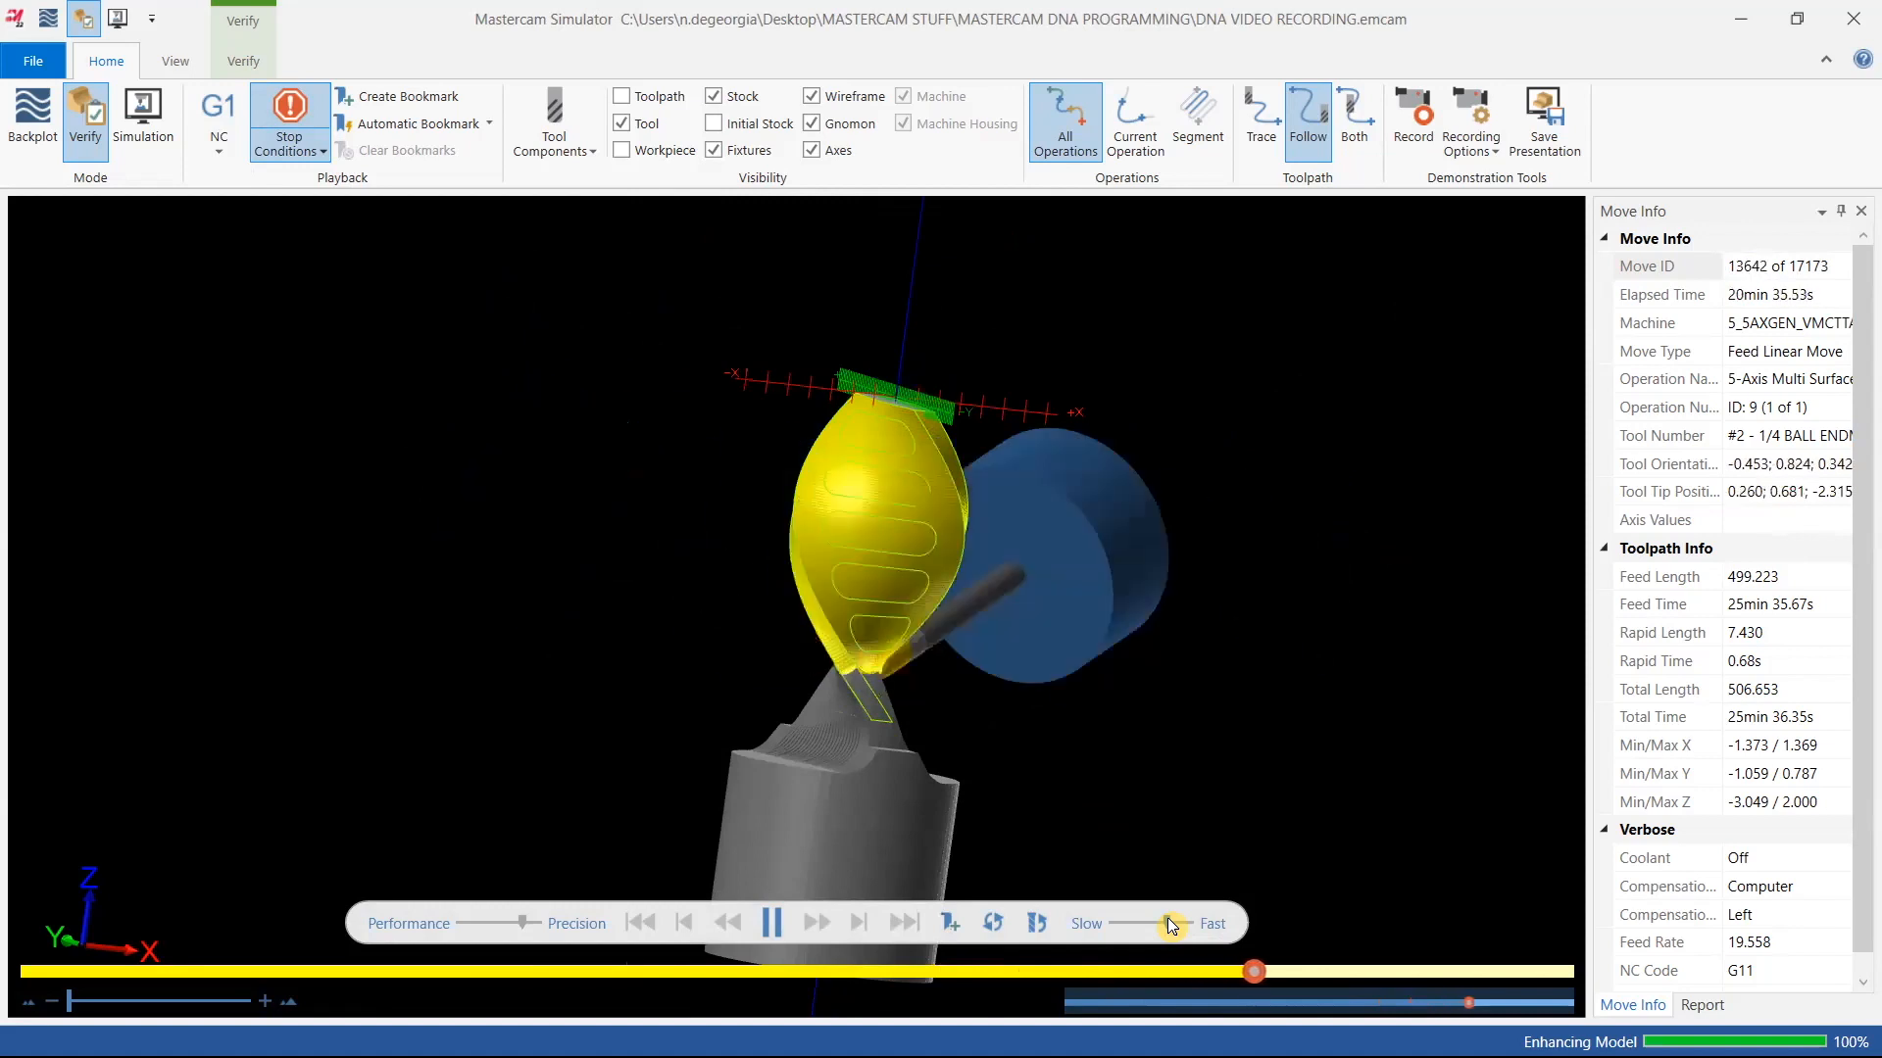
pyautogui.moveTo(1167, 919); pyautogui.dragTo(1144, 918)
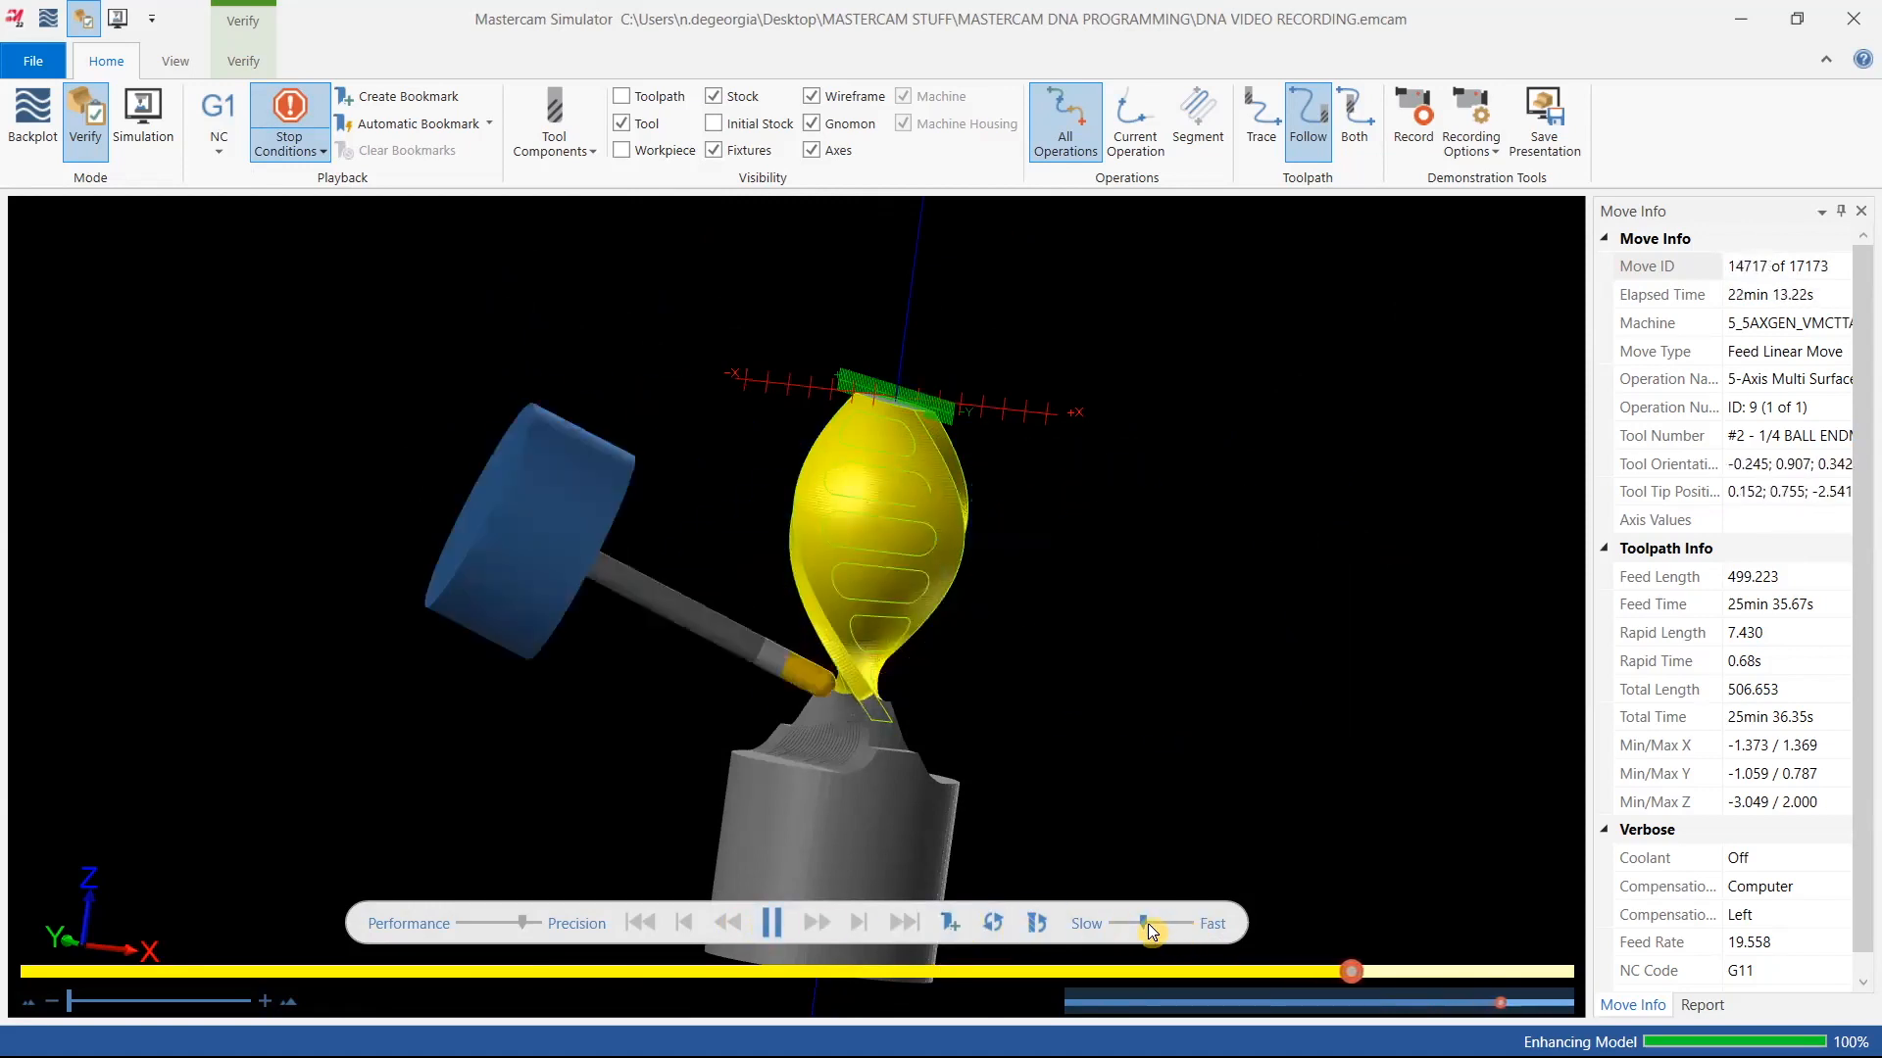
pyautogui.moveTo(1144, 921); pyautogui.dragTo(1132, 922)
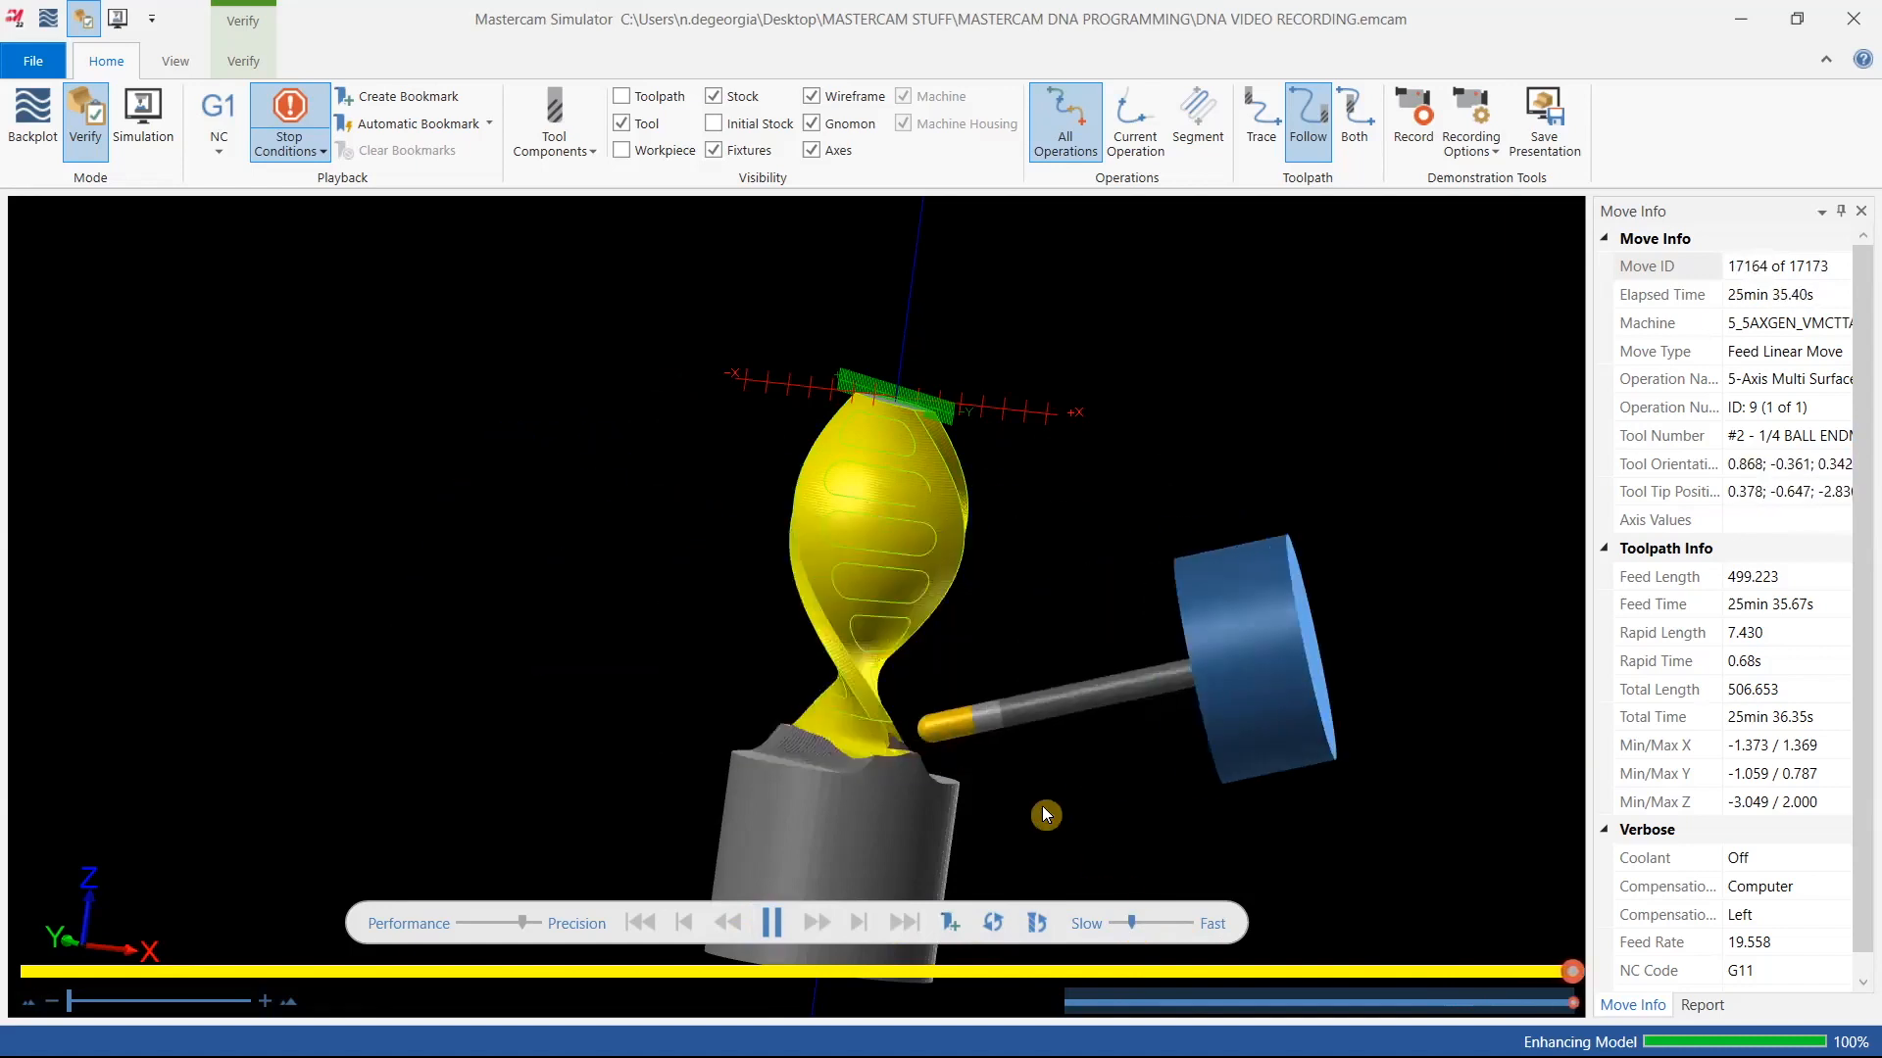
pyautogui.moveTo(964, 781); pyautogui.dragTo(1222, 792, button='middle')
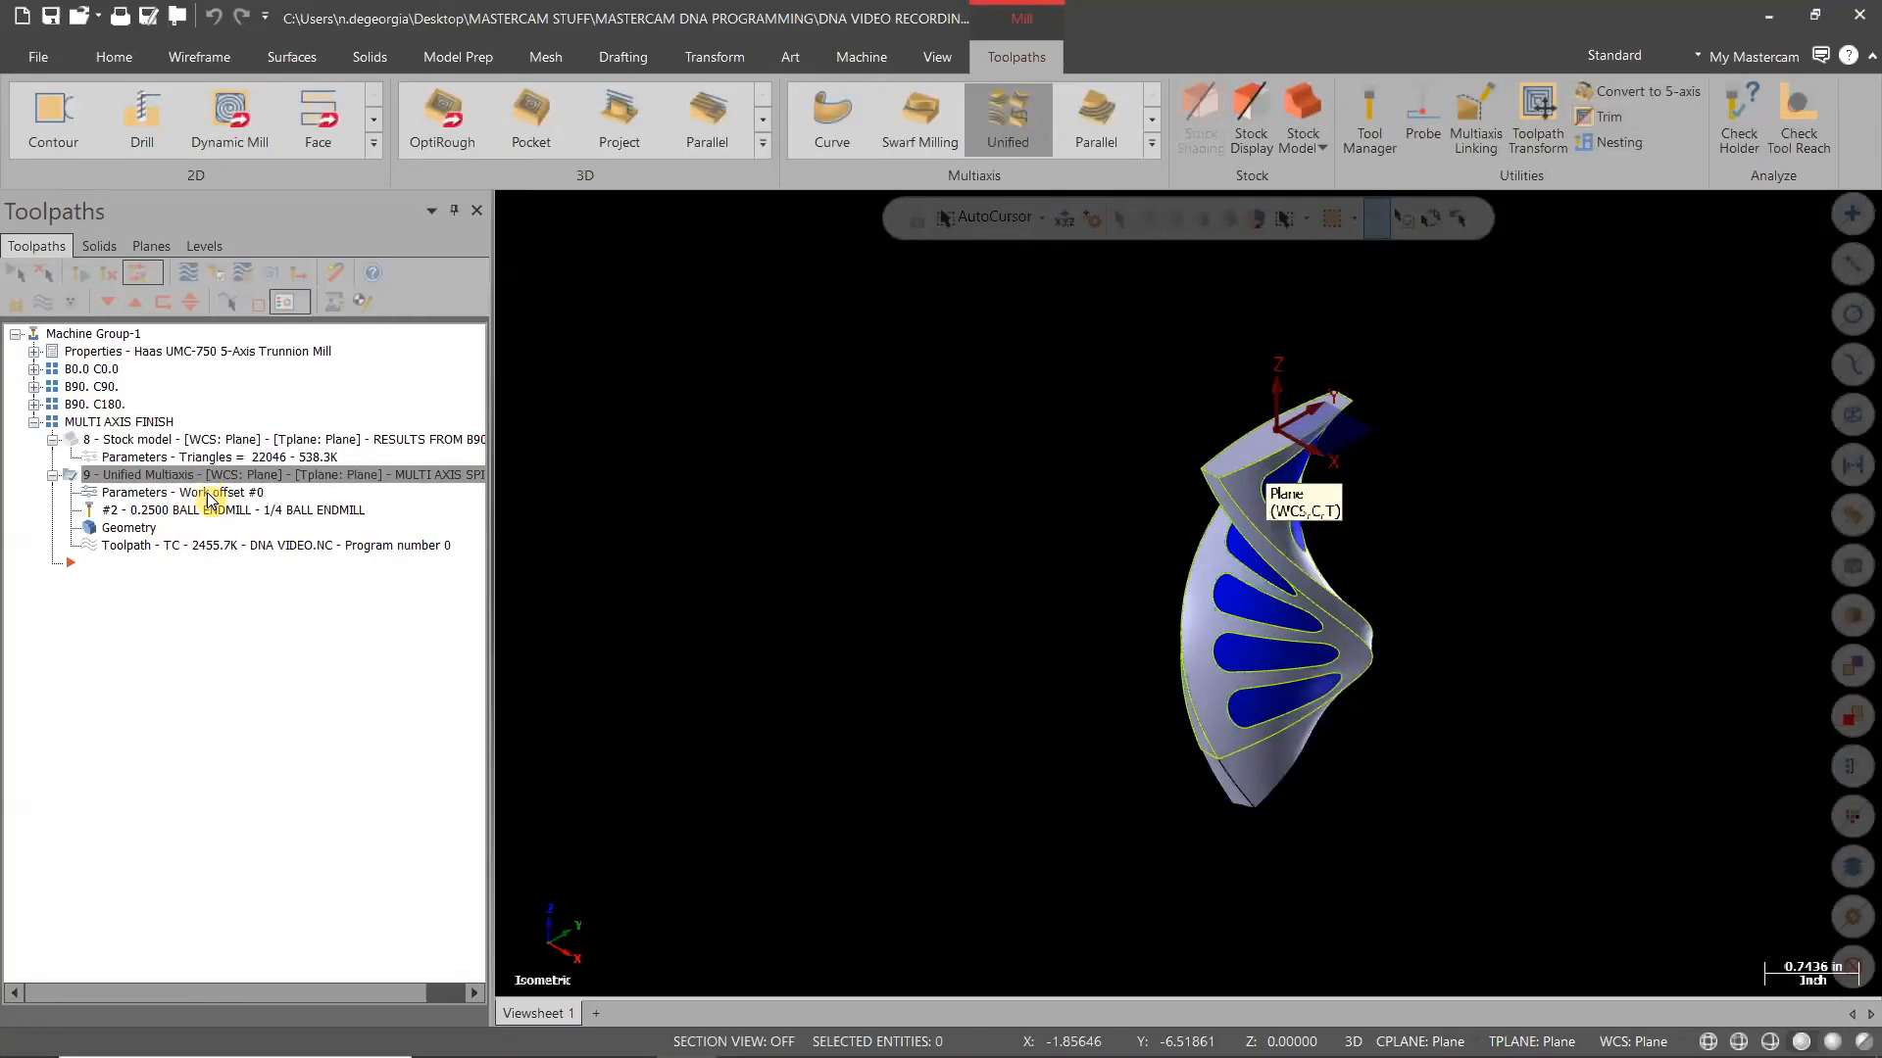
# Set the Unified toolpath's start and end side extensions to 0.125 and regenerate the operation
pyautogui.click(210, 508)
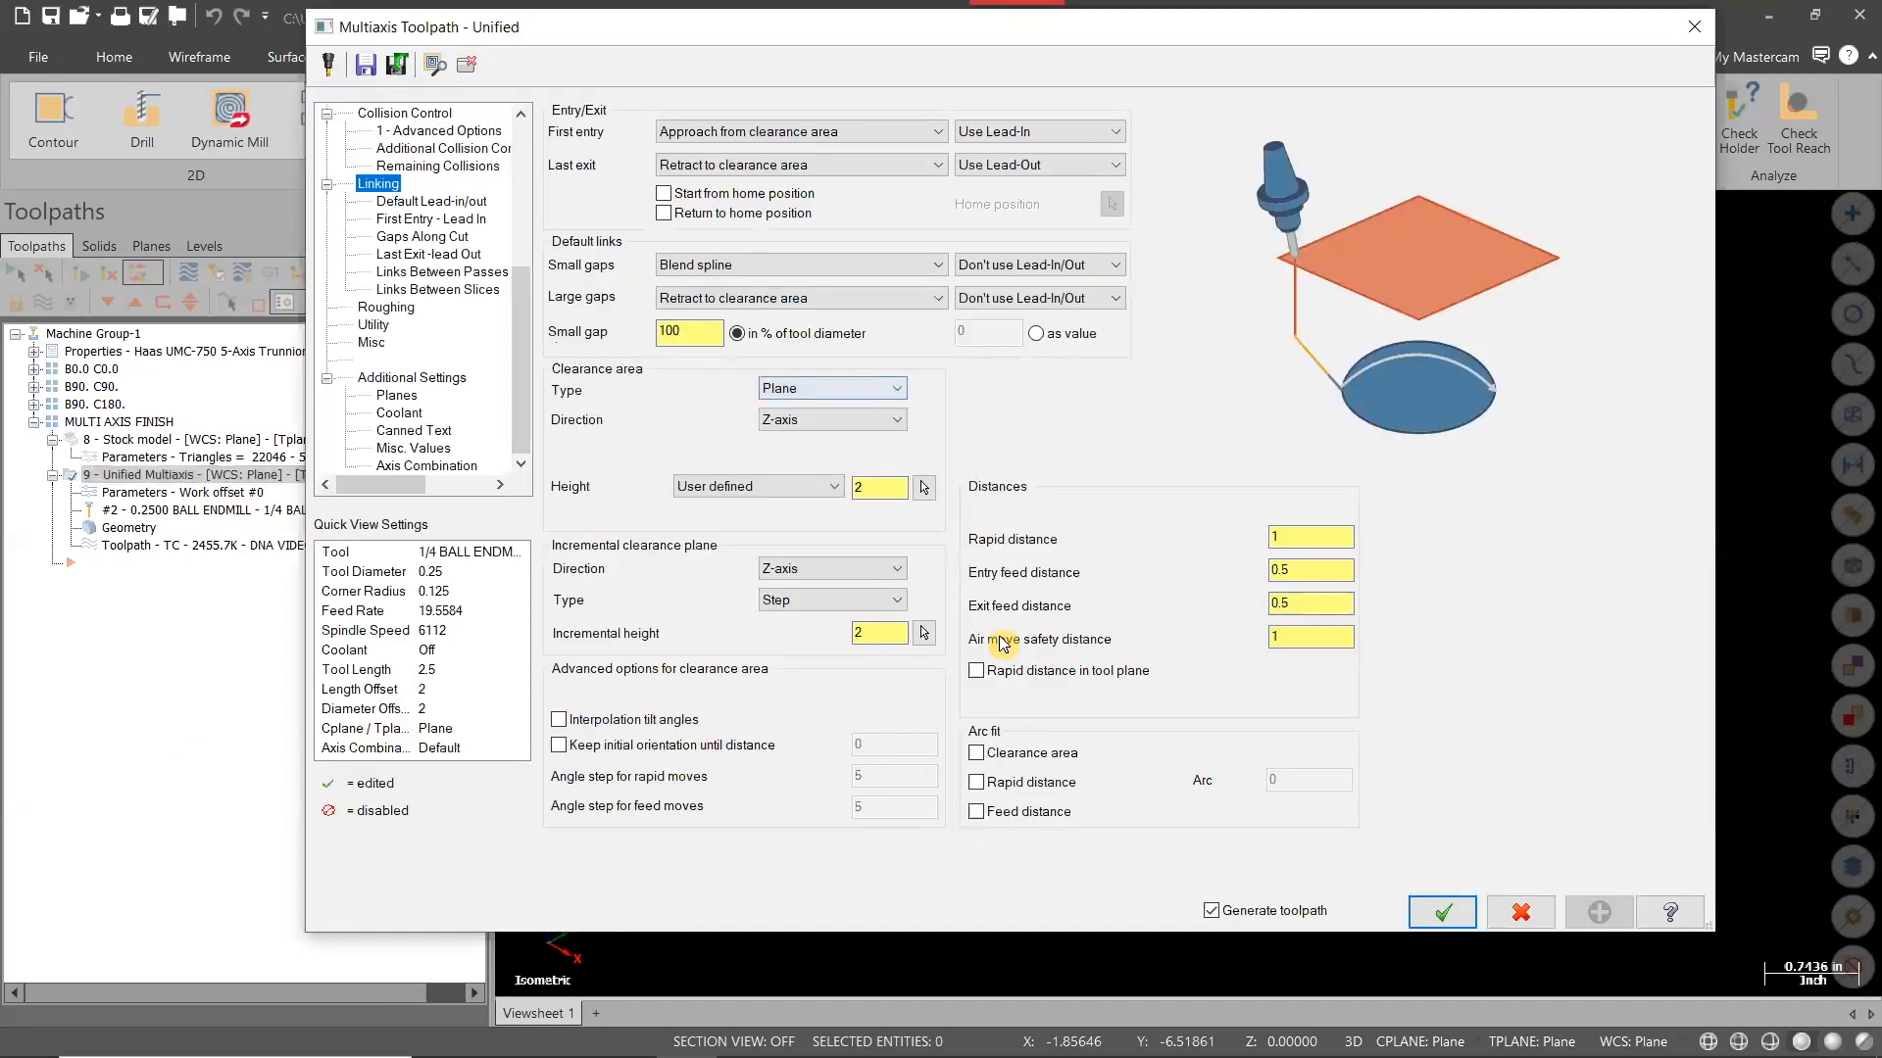
pyautogui.scroll(5, 446, 241)
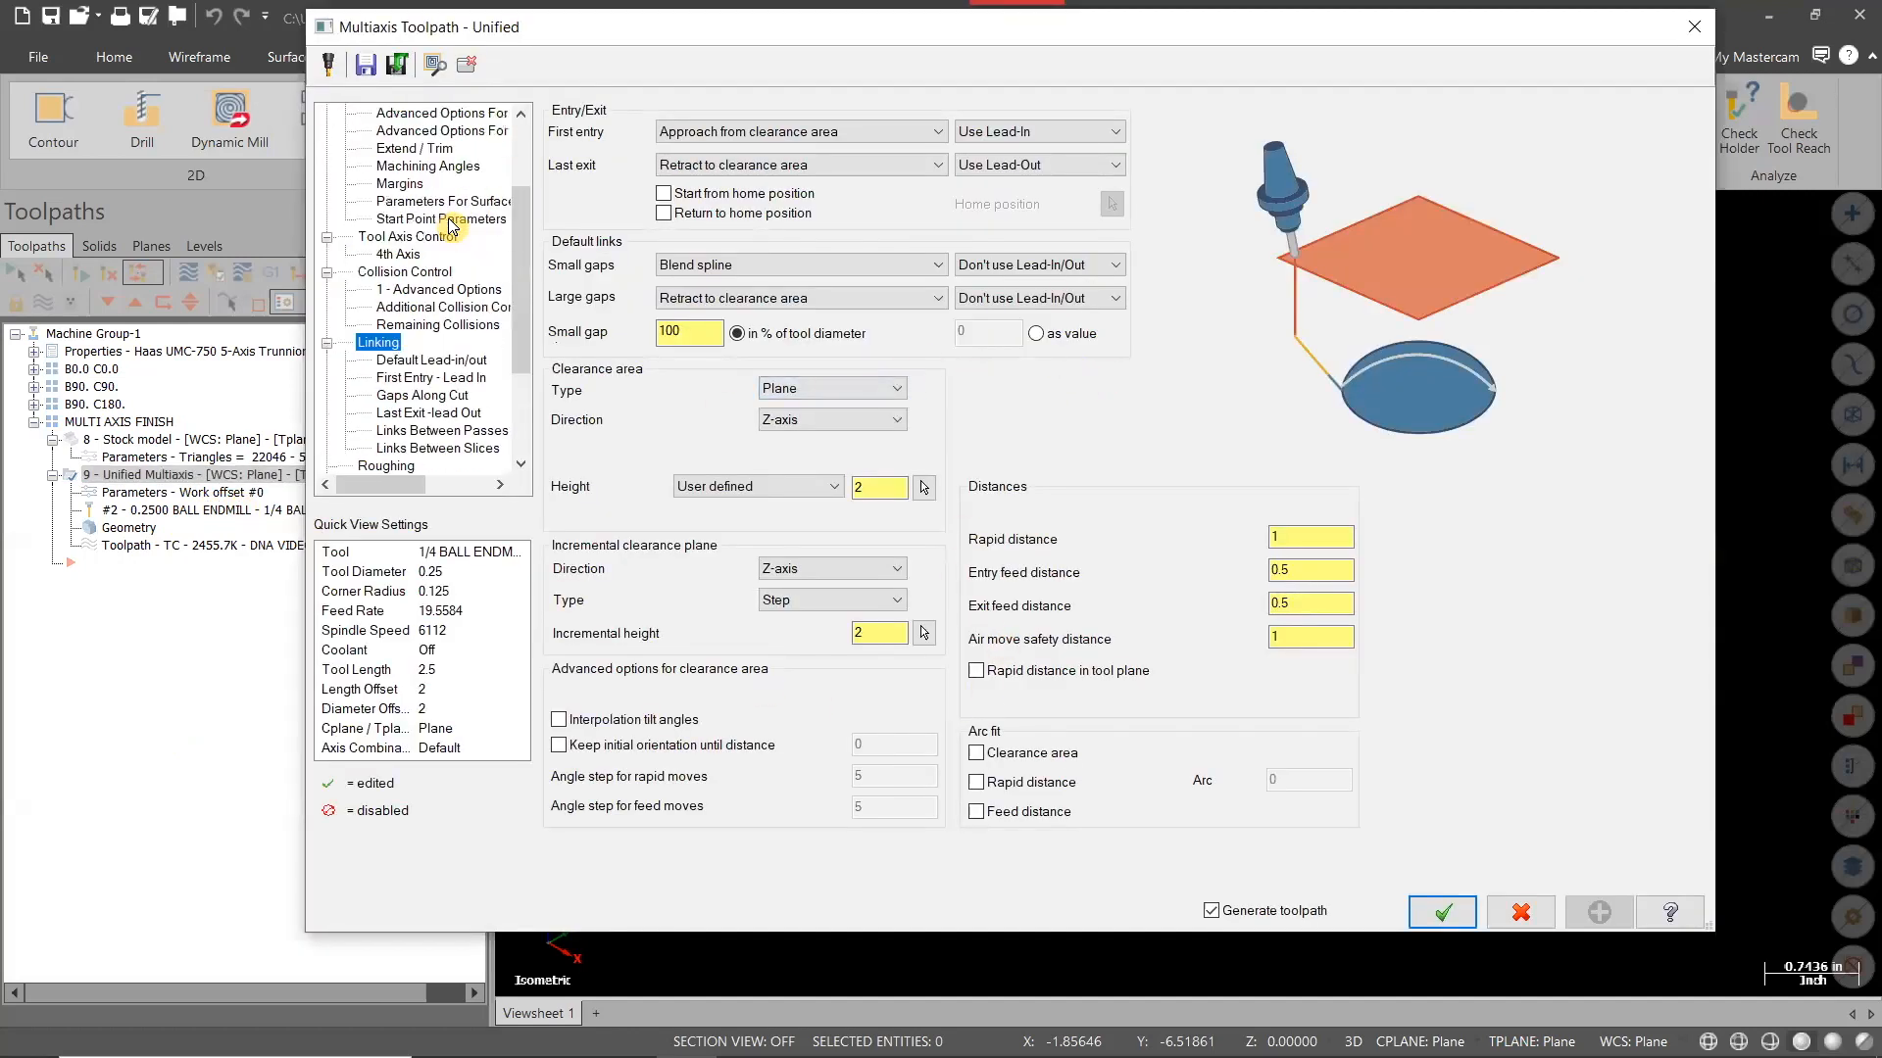
pyautogui.click(438, 255)
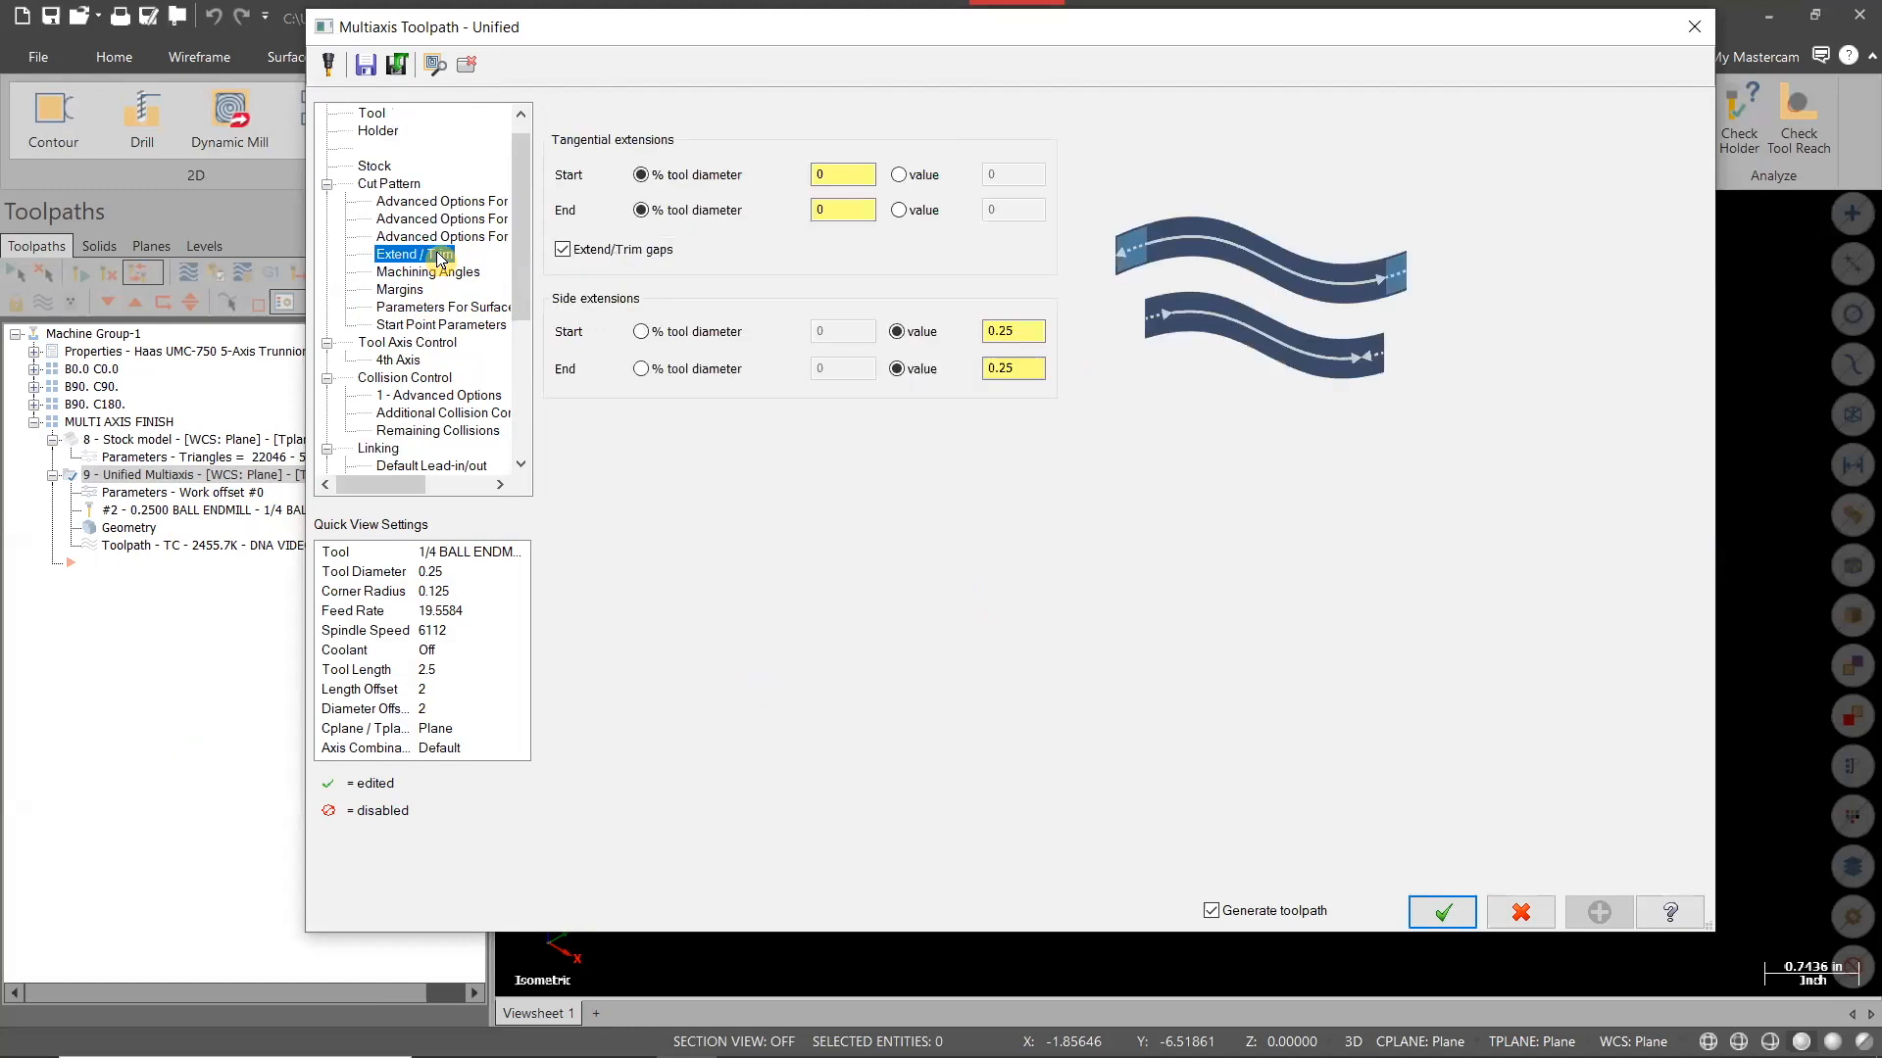
pyautogui.click(1041, 332)
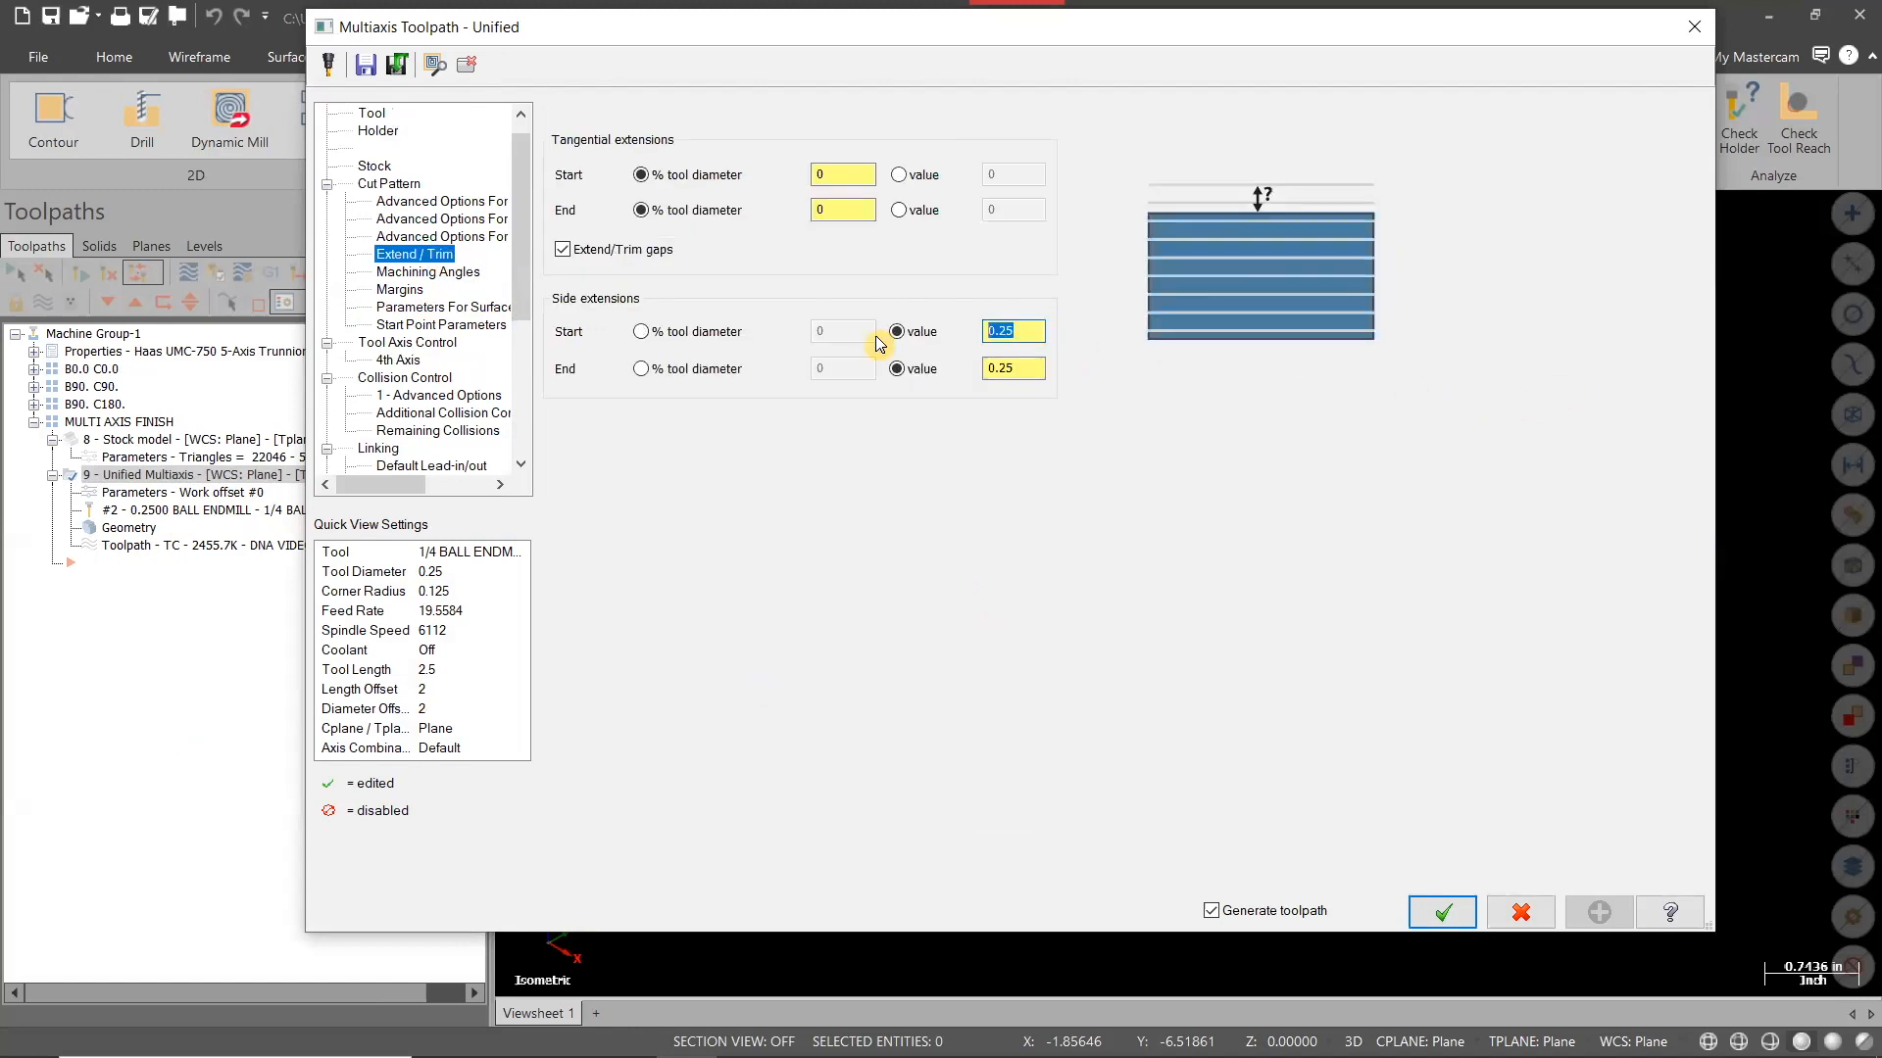
pyautogui.write('.')
pyautogui.press('Tab')
pyautogui.press('Tab')
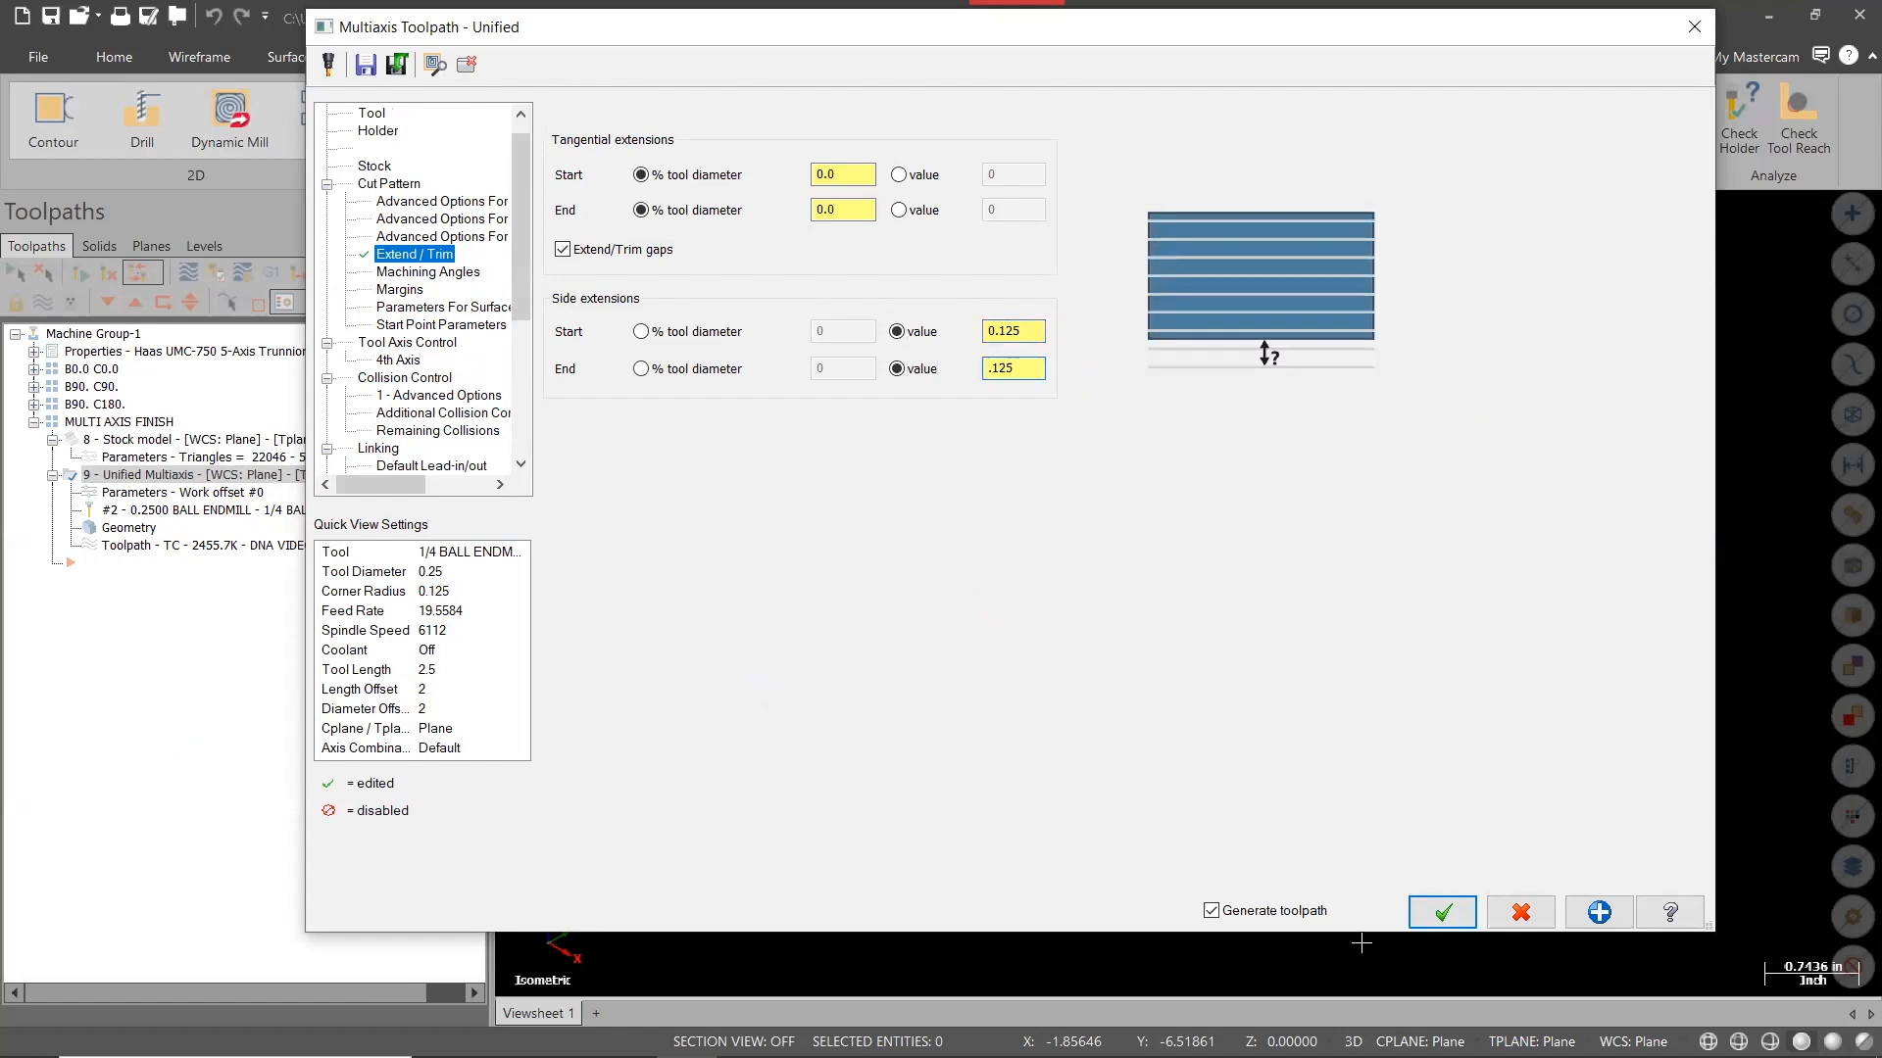
pyautogui.click(1444, 914)
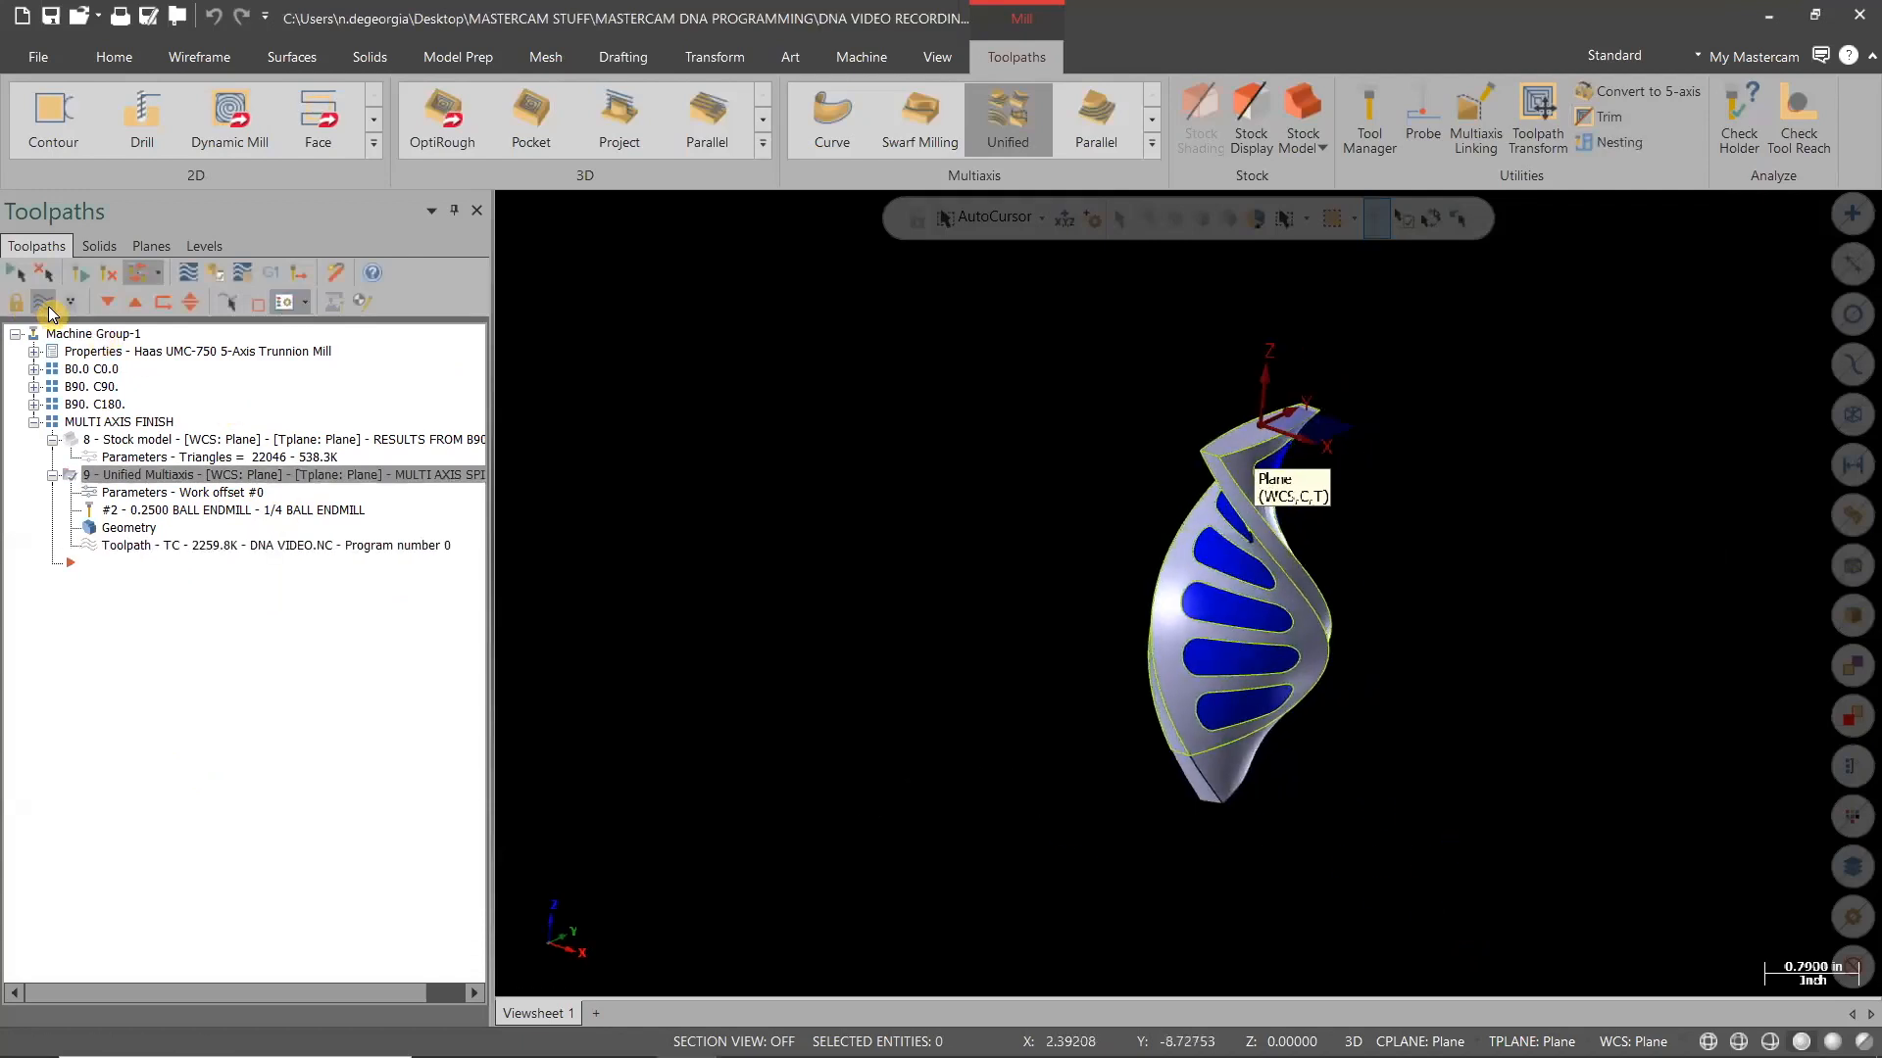
# Inspect the regenerated Unified toolpath against the part model and hide its display
pyautogui.click(45, 304)
pyautogui.moveTo(1471, 918); pyautogui.dragTo(940, 726, button='middle')
pyautogui.click(49, 303)
# Hide the PART and FILL SLOTS levels and display the operation 8 stock model
pyautogui.click(204, 246)
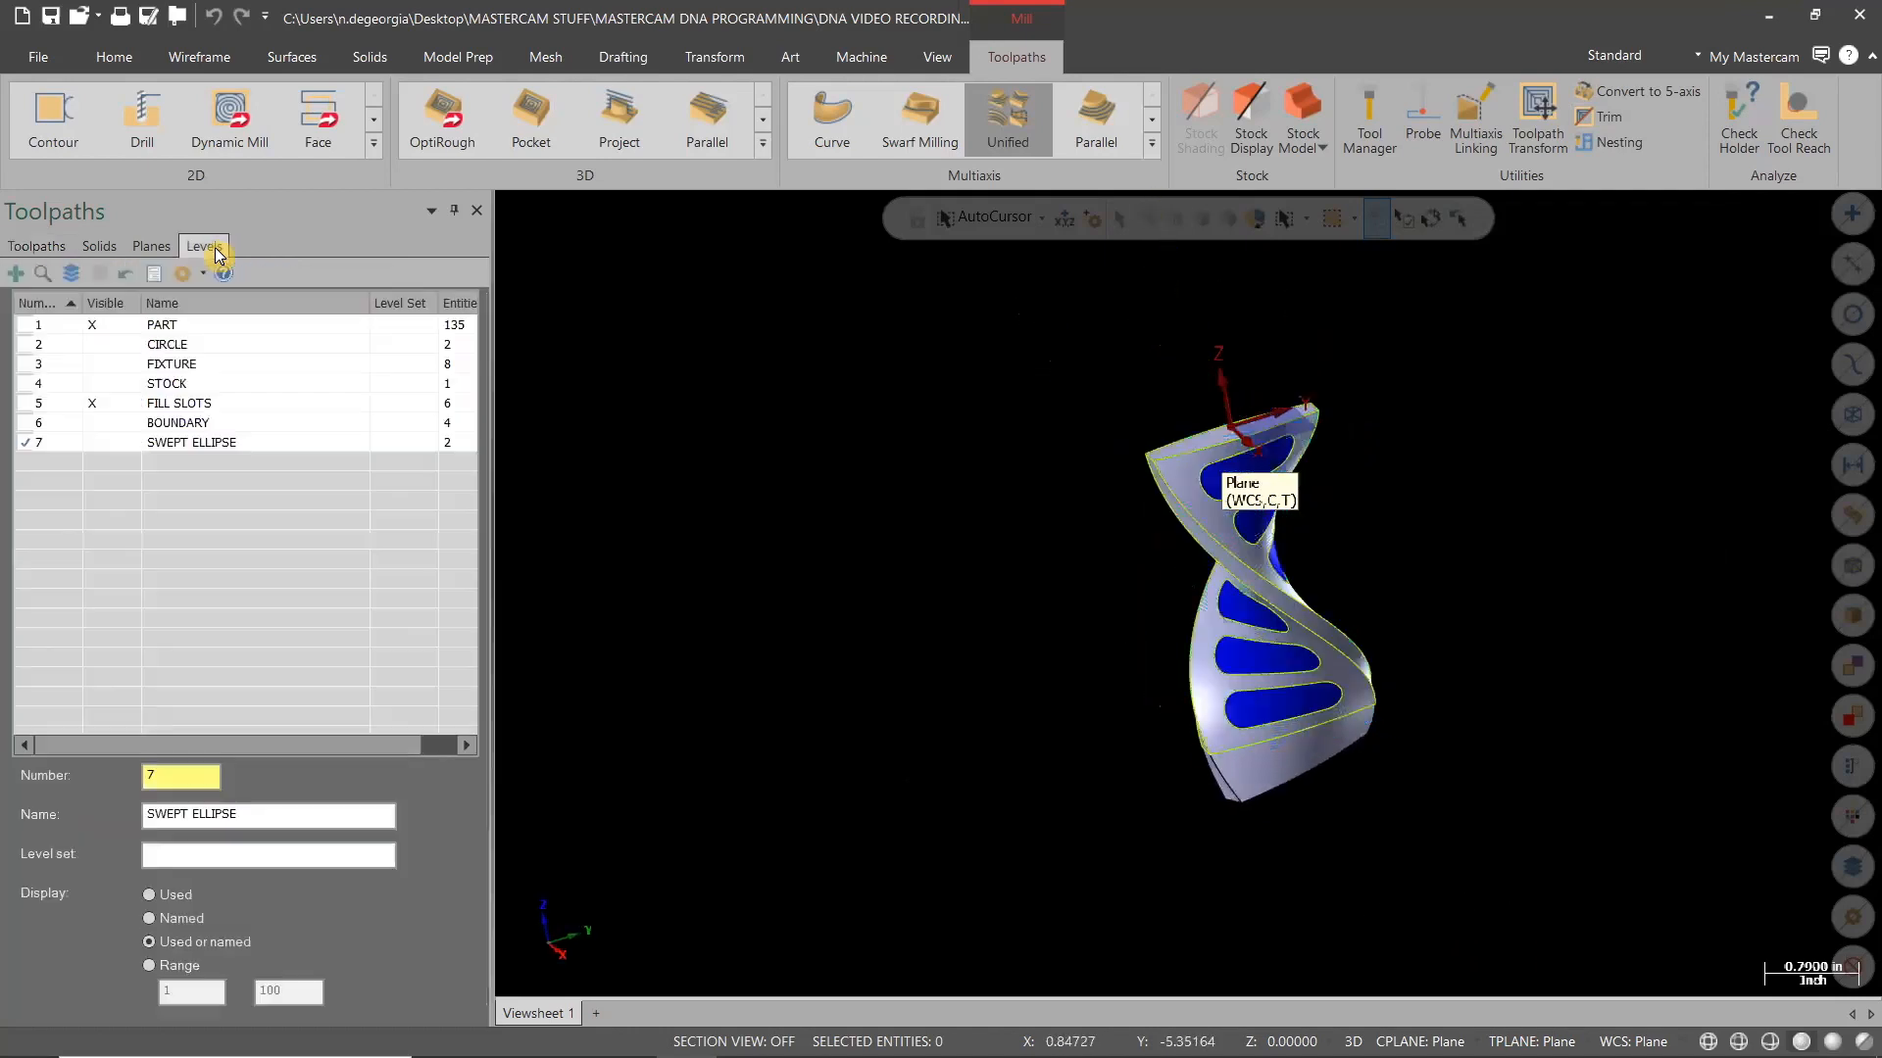
pyautogui.click(108, 324)
pyautogui.click(115, 402)
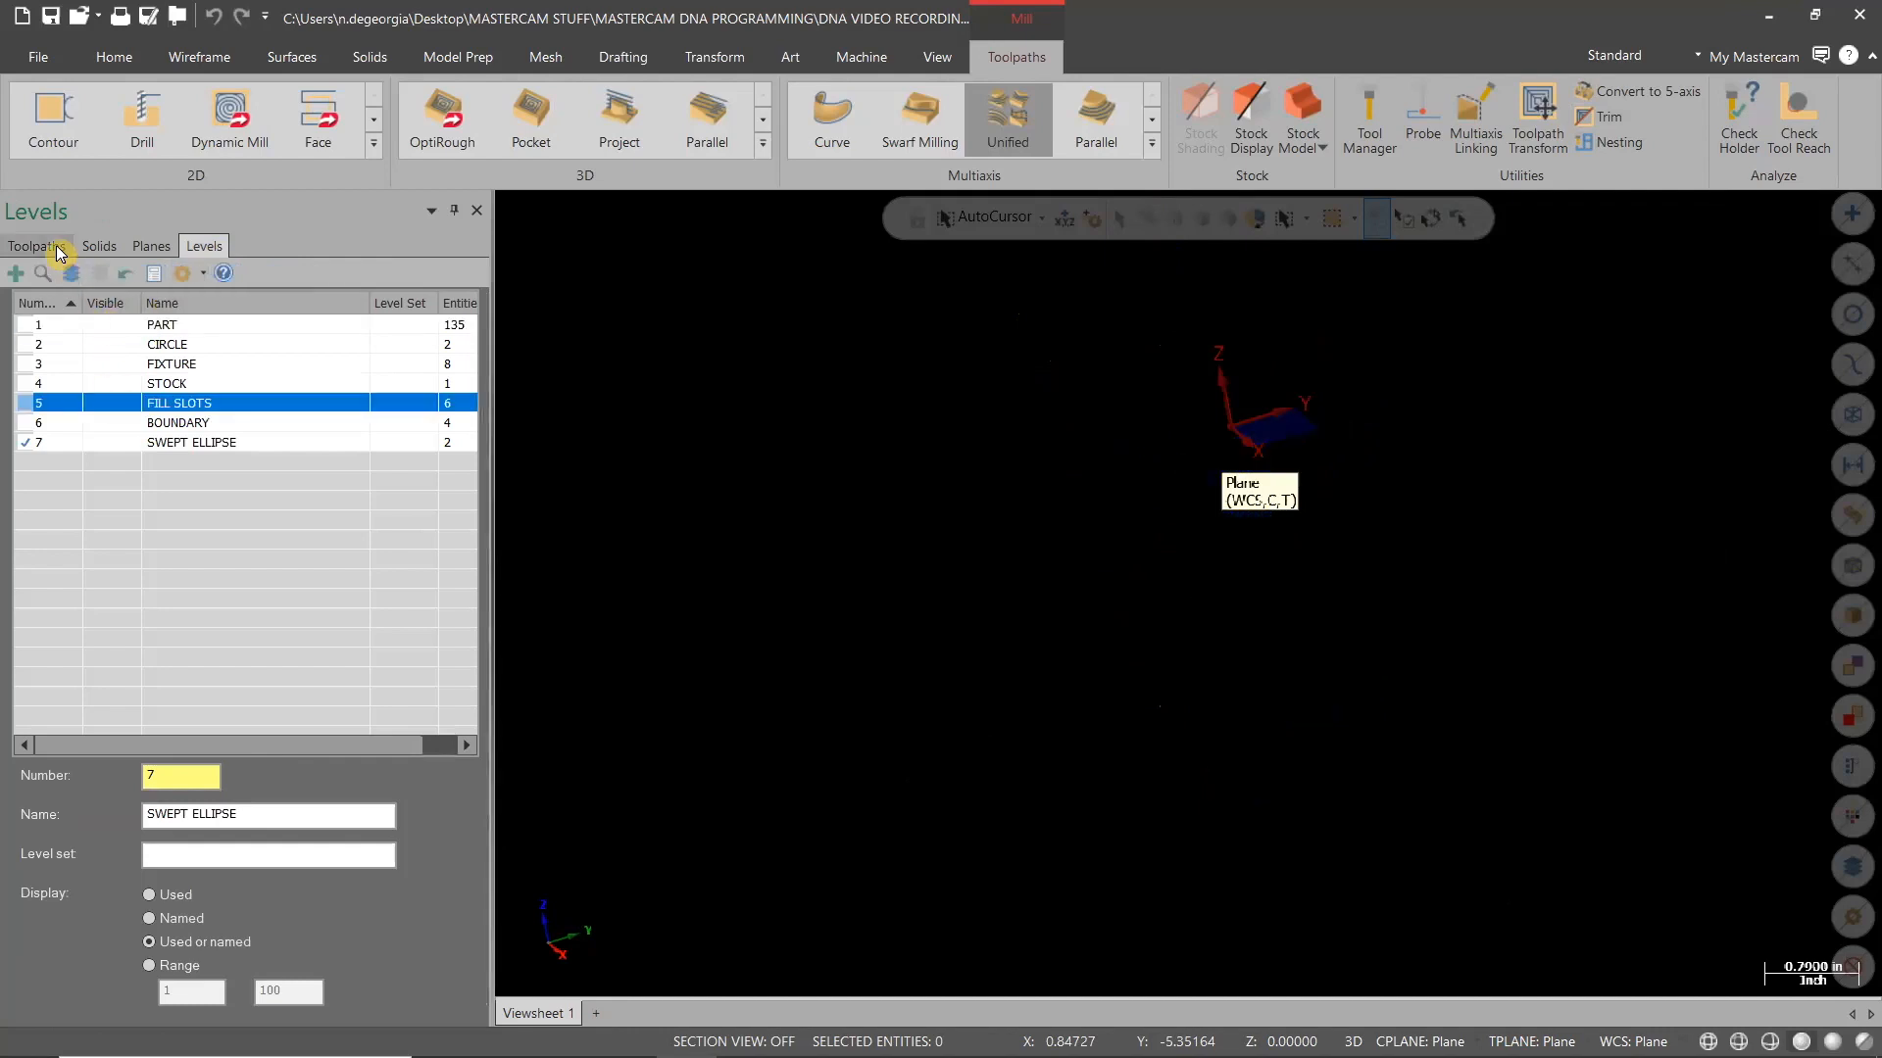
pyautogui.click(36, 246)
pyautogui.click(108, 441)
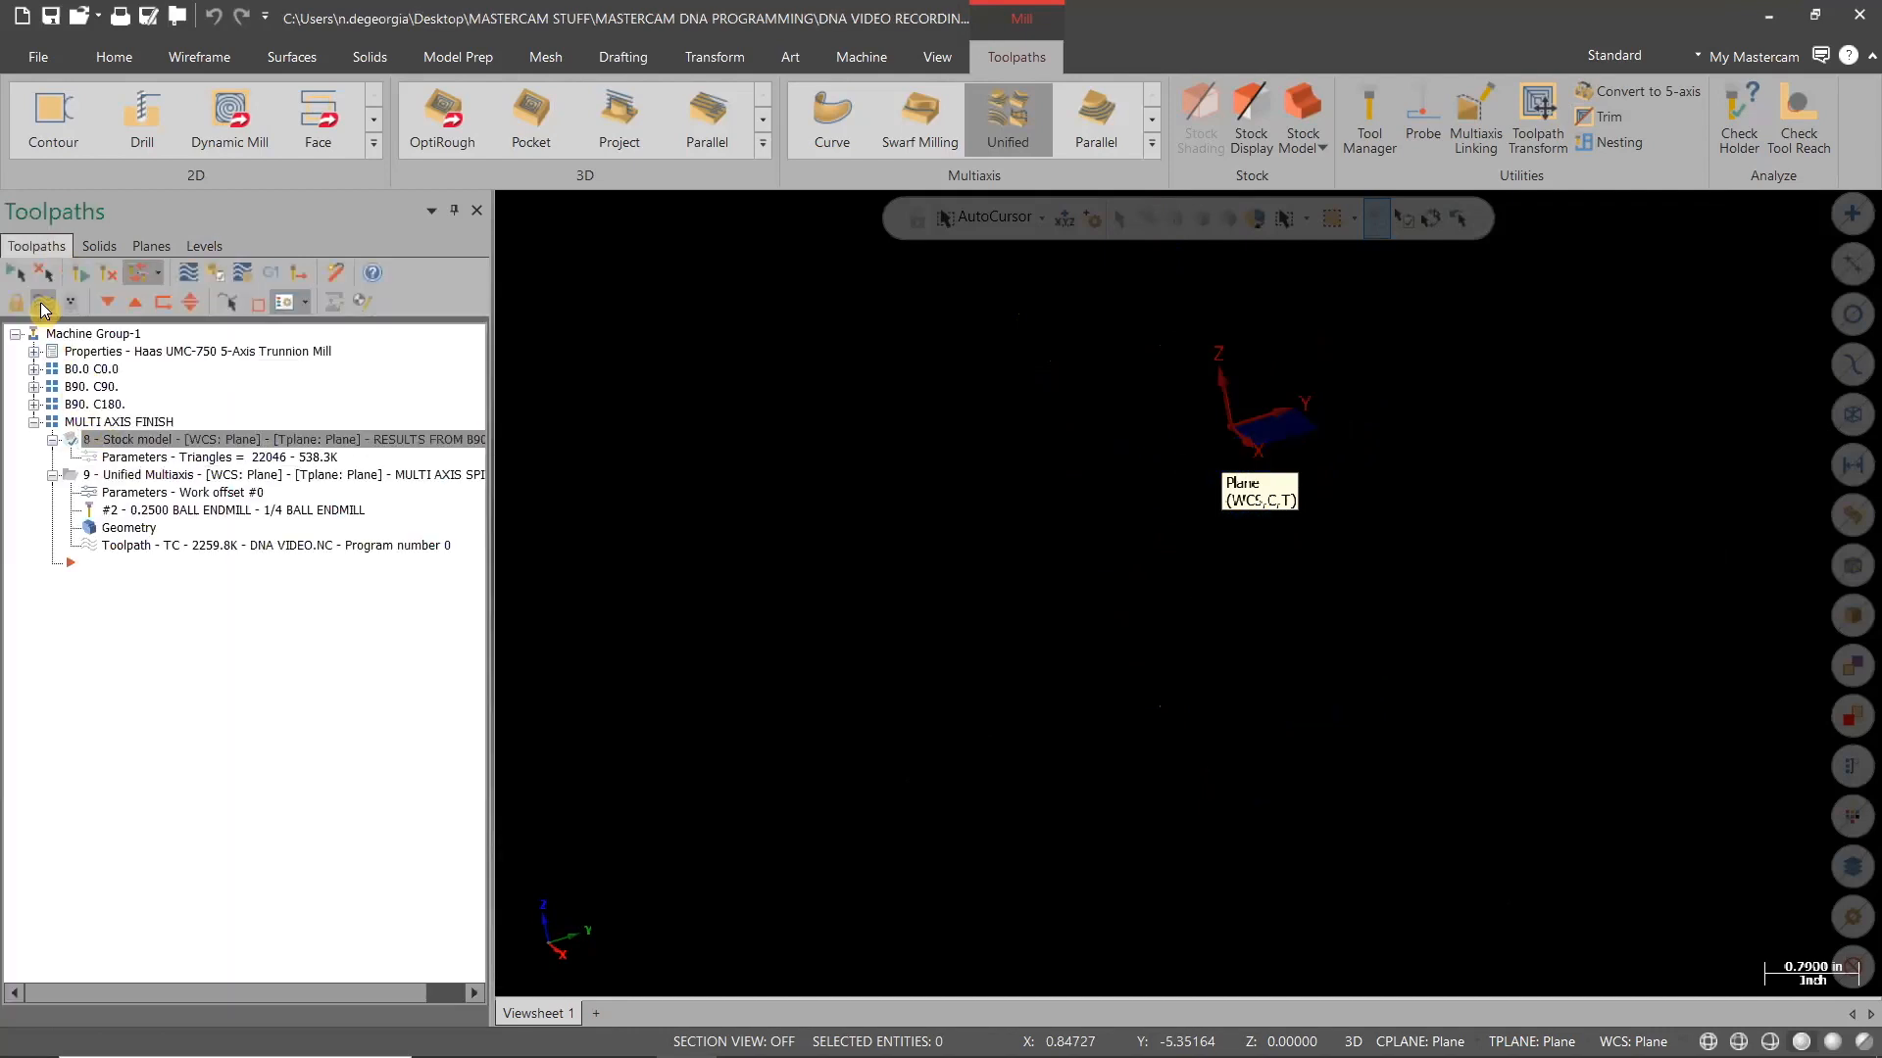
pyautogui.click(43, 306)
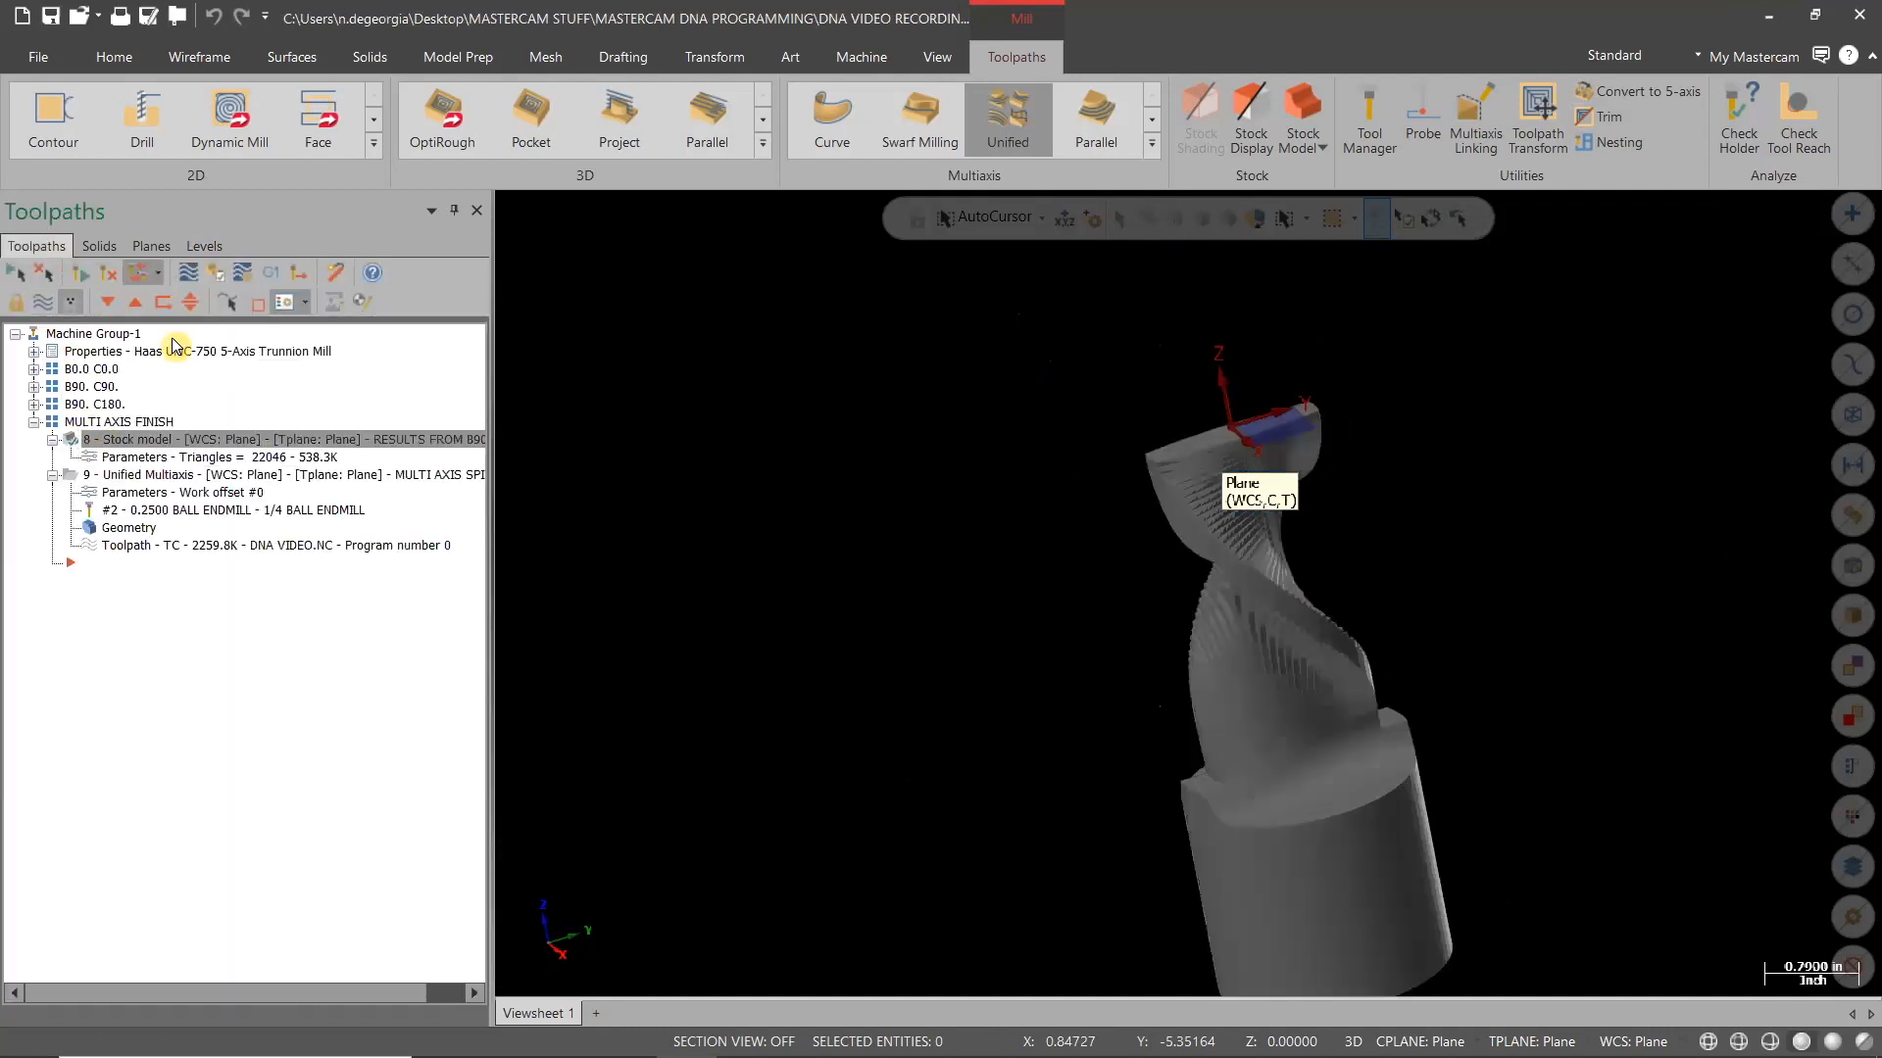
# Display the Unified toolpath over the stock model and examine its passes, entry and exit from several sides
pyautogui.click(126, 491)
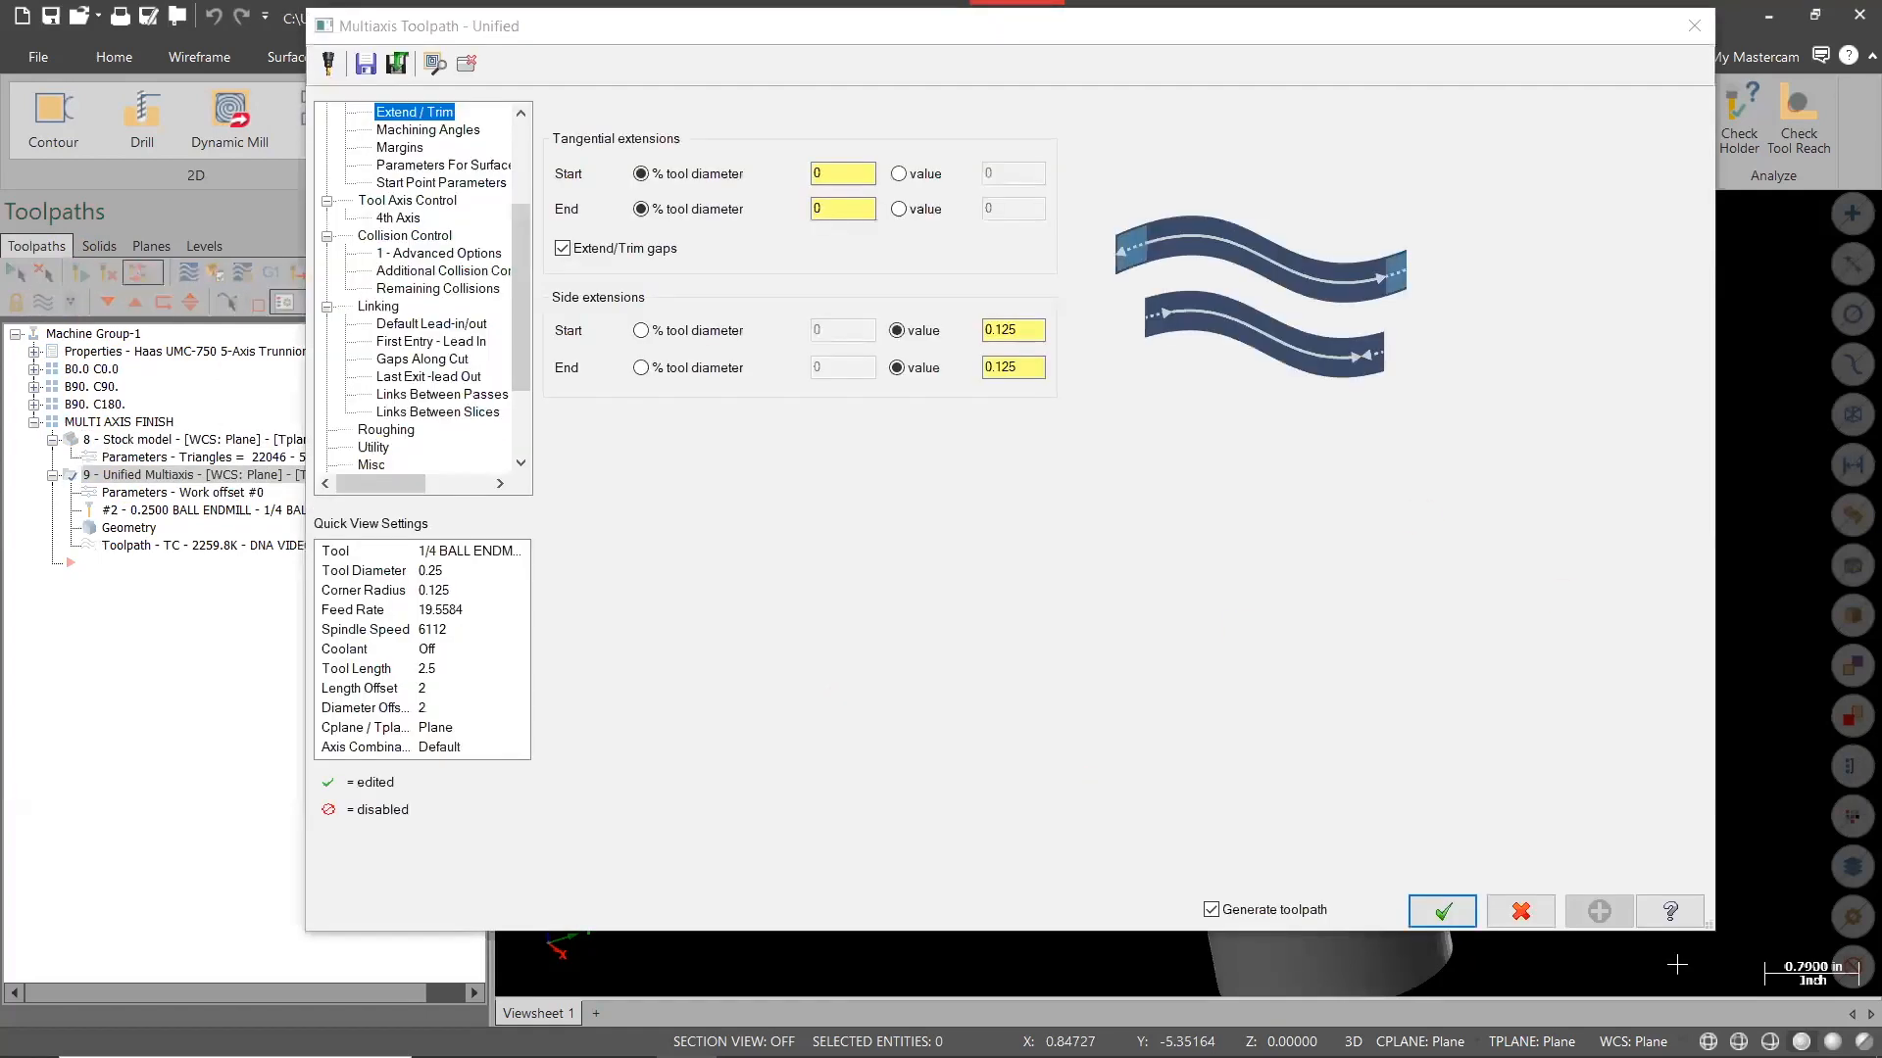
pyautogui.click(1520, 911)
pyautogui.click(43, 306)
pyautogui.moveTo(1258, 869); pyautogui.dragTo(1212, 623, button='middle')
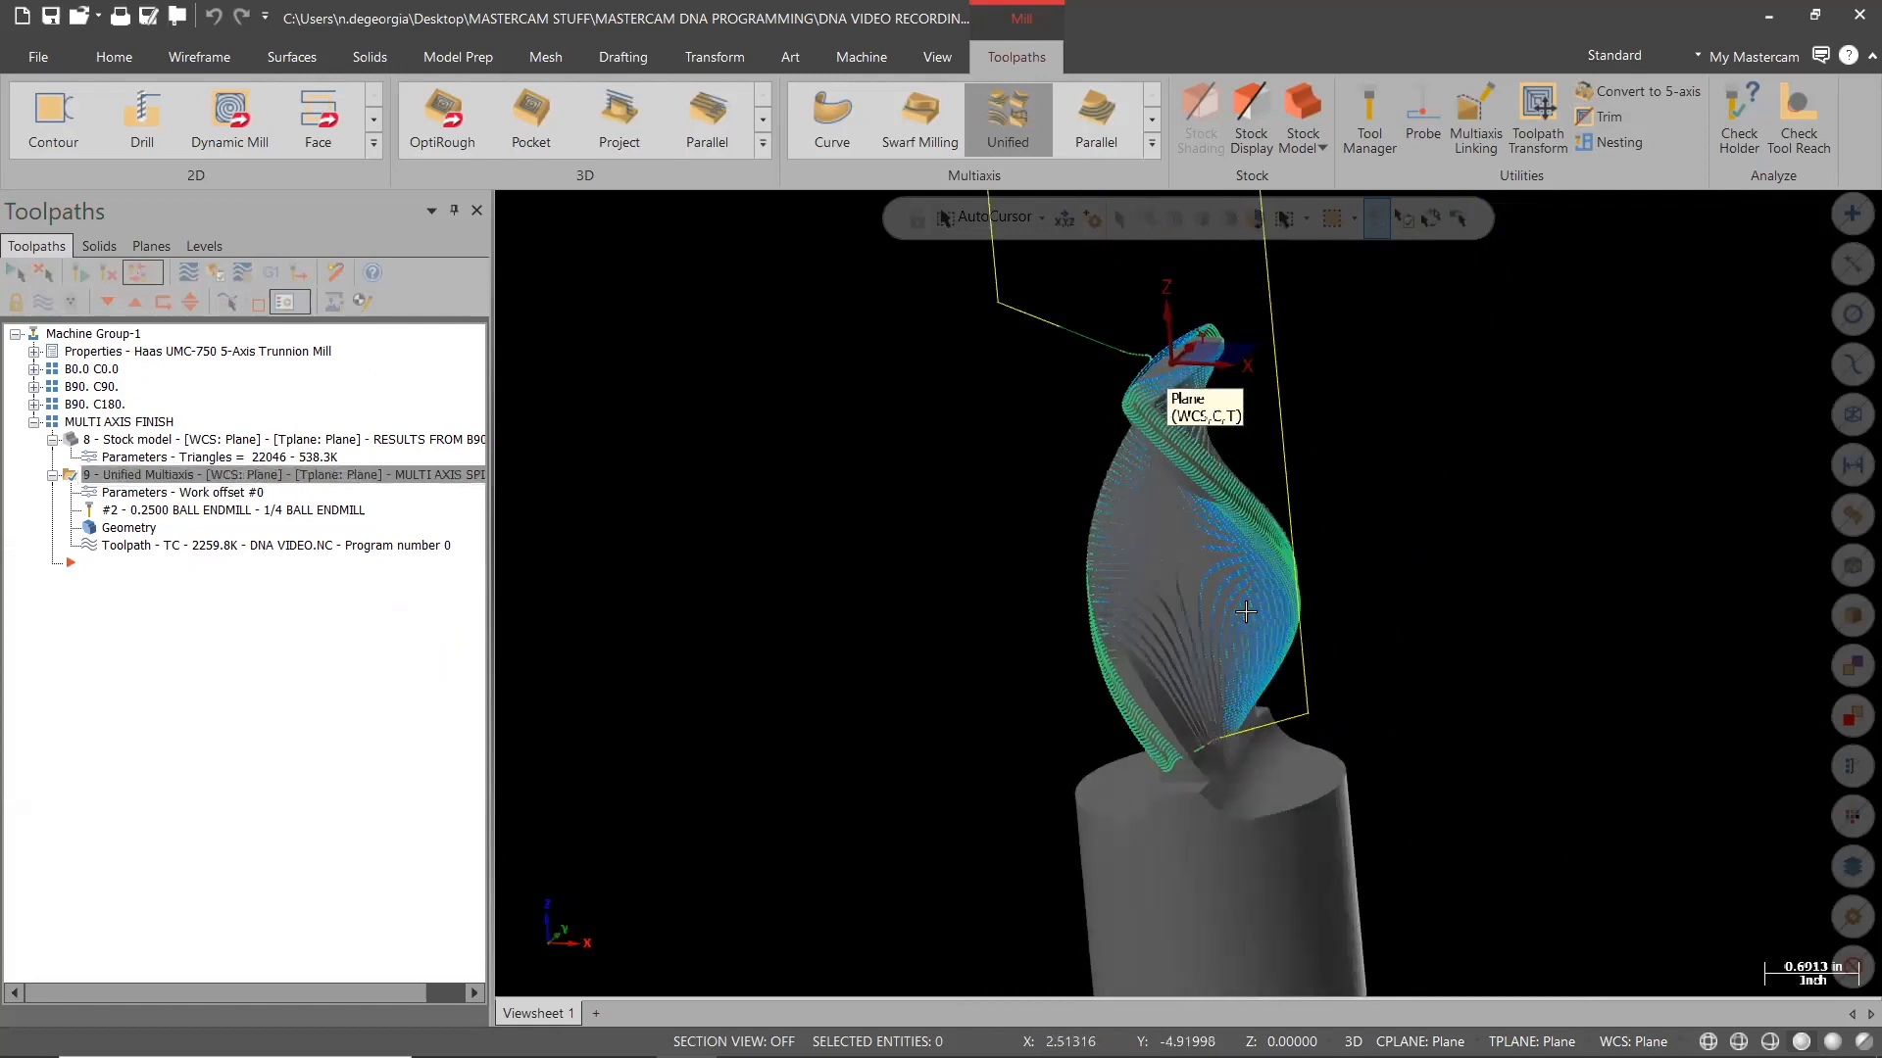
pyautogui.scroll(-3, 1293, 618)
pyautogui.moveTo(1496, 878); pyautogui.dragTo(1273, 535, button='middle')
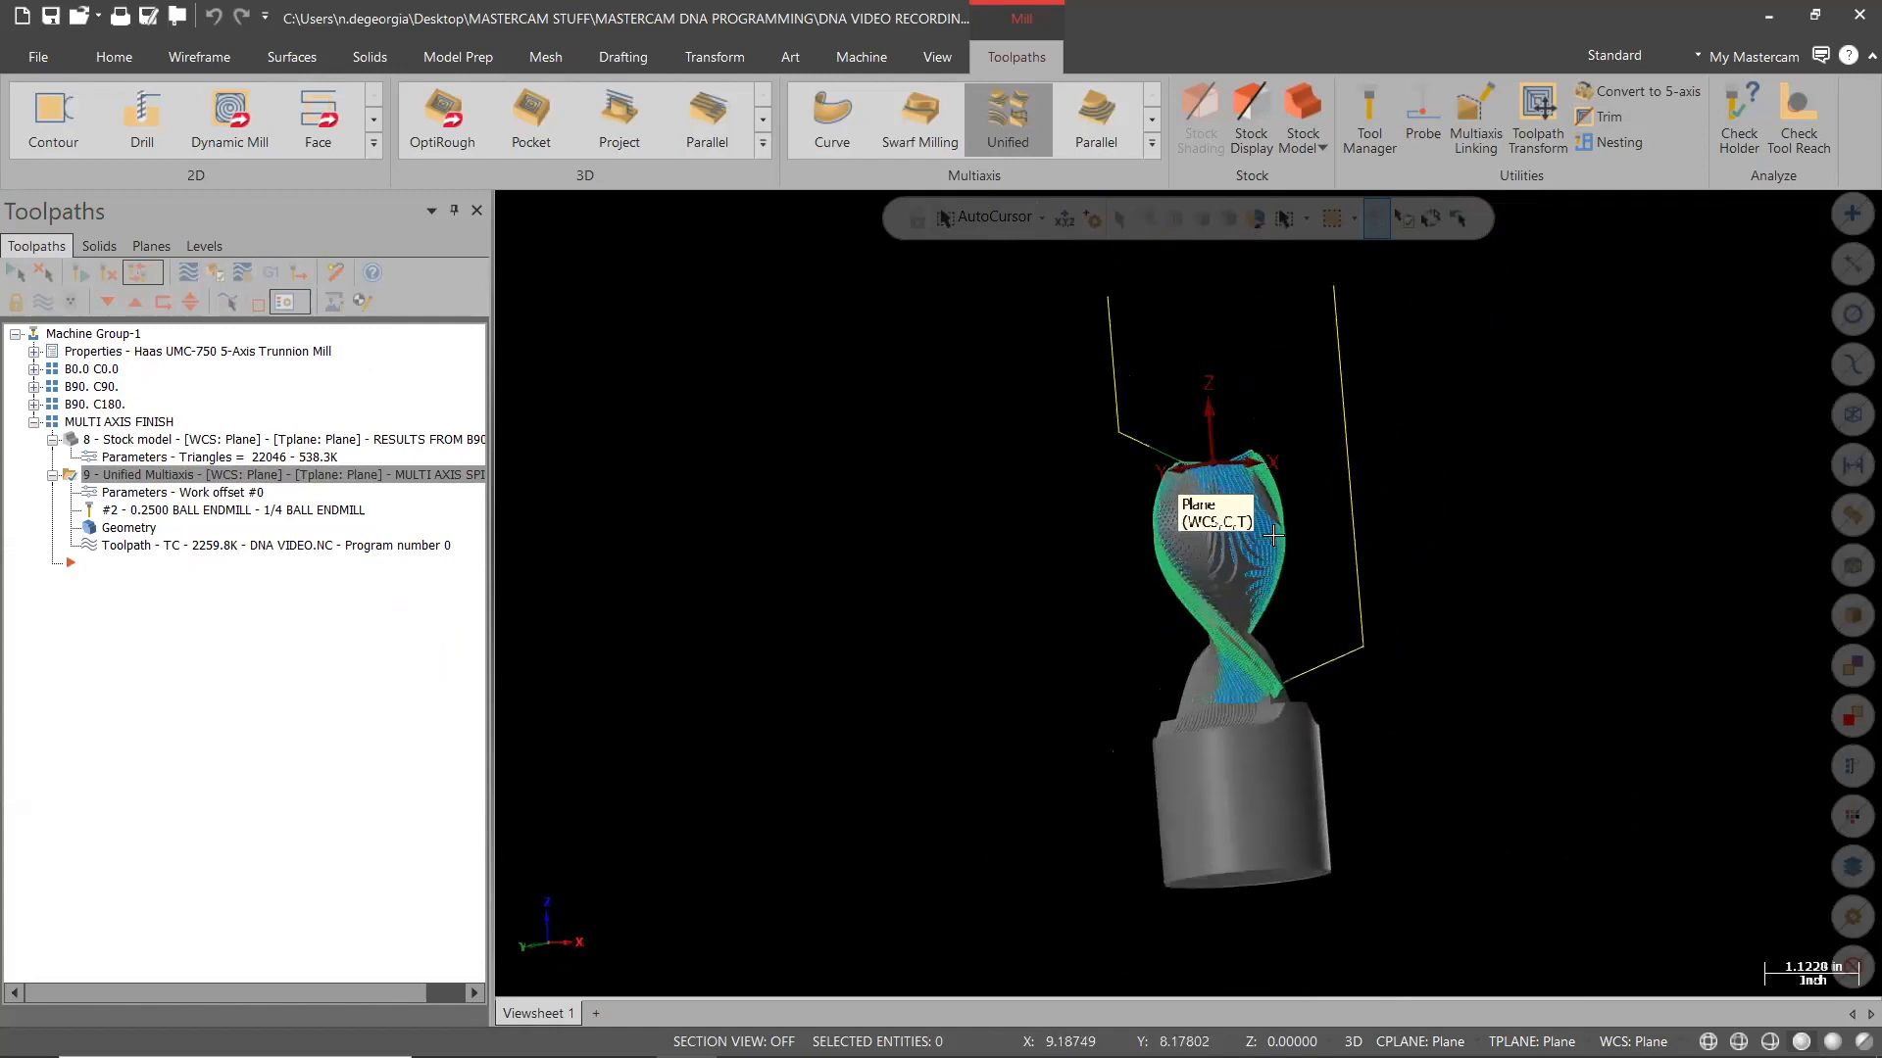
pyautogui.scroll(1, 1255, 371)
pyautogui.scroll(1, 1279, 359)
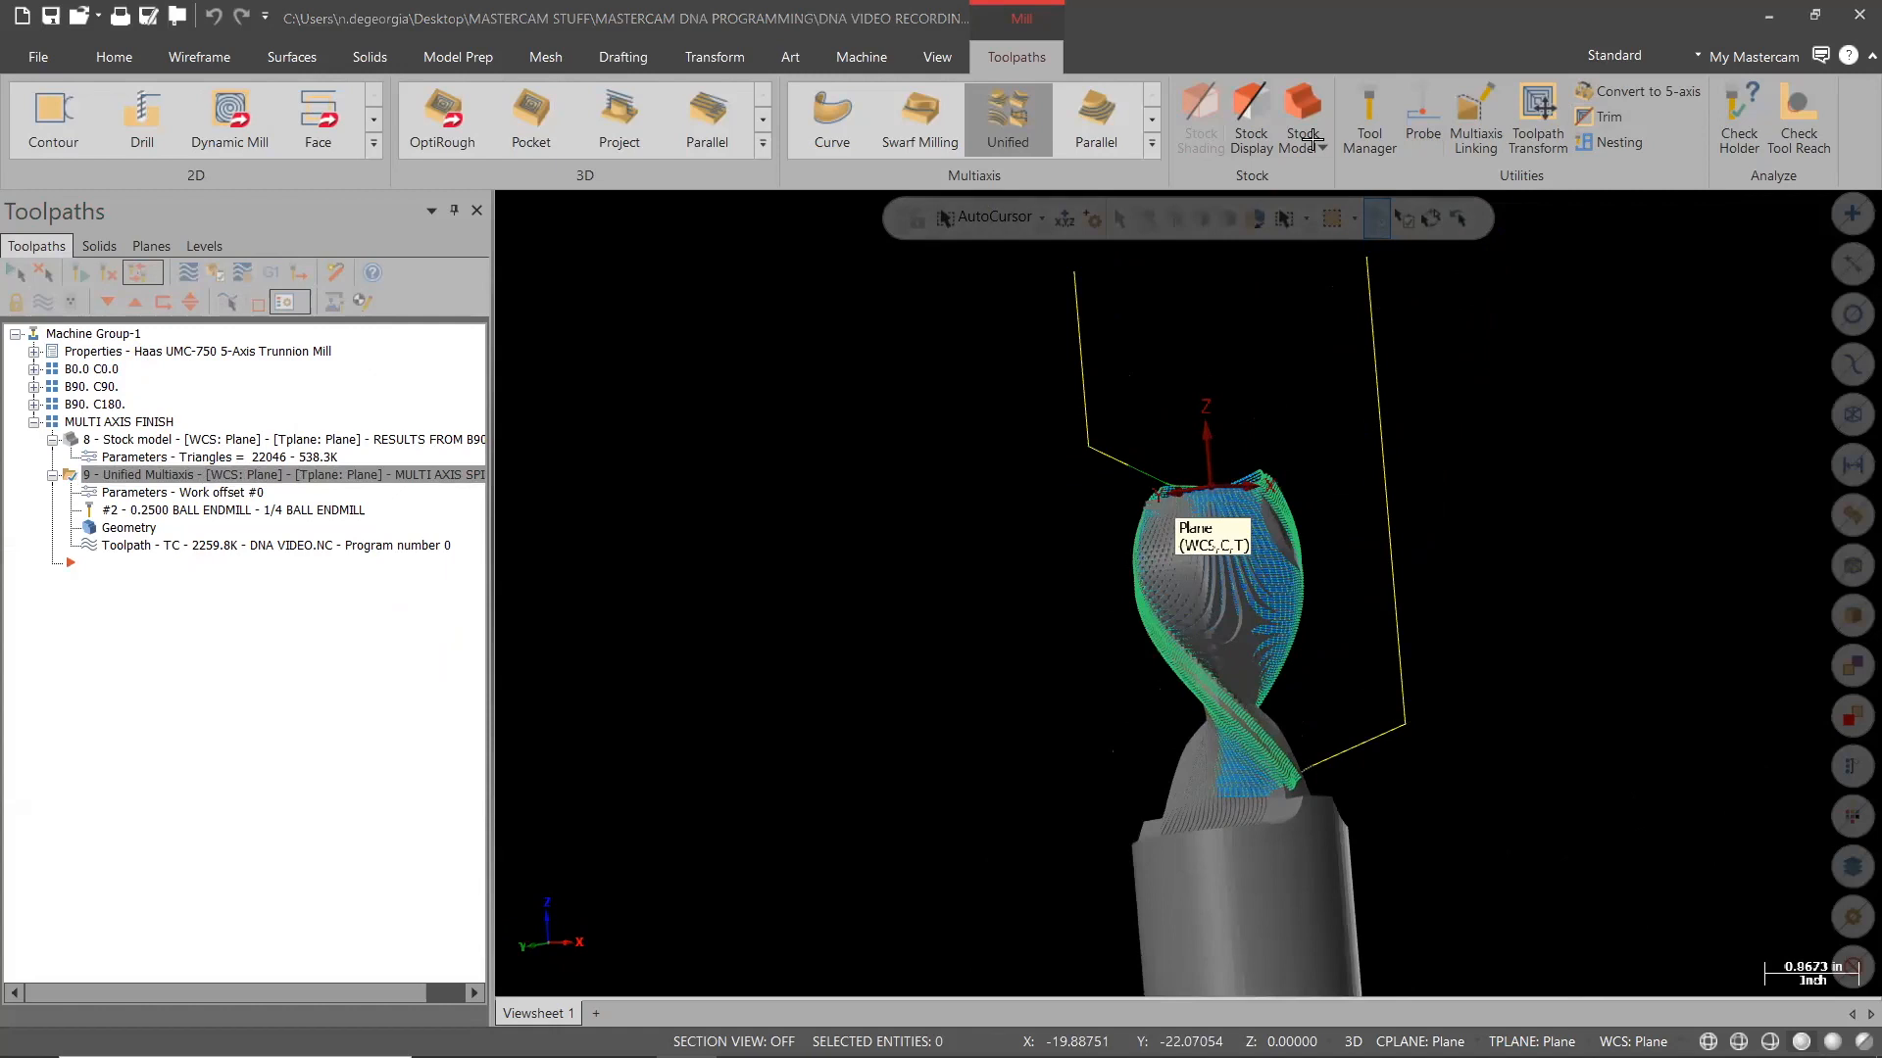
# Show the tool axis vectors on the Unified toolpath, inspect them around the part and turn the Vectors display back off
pyautogui.click(937, 57)
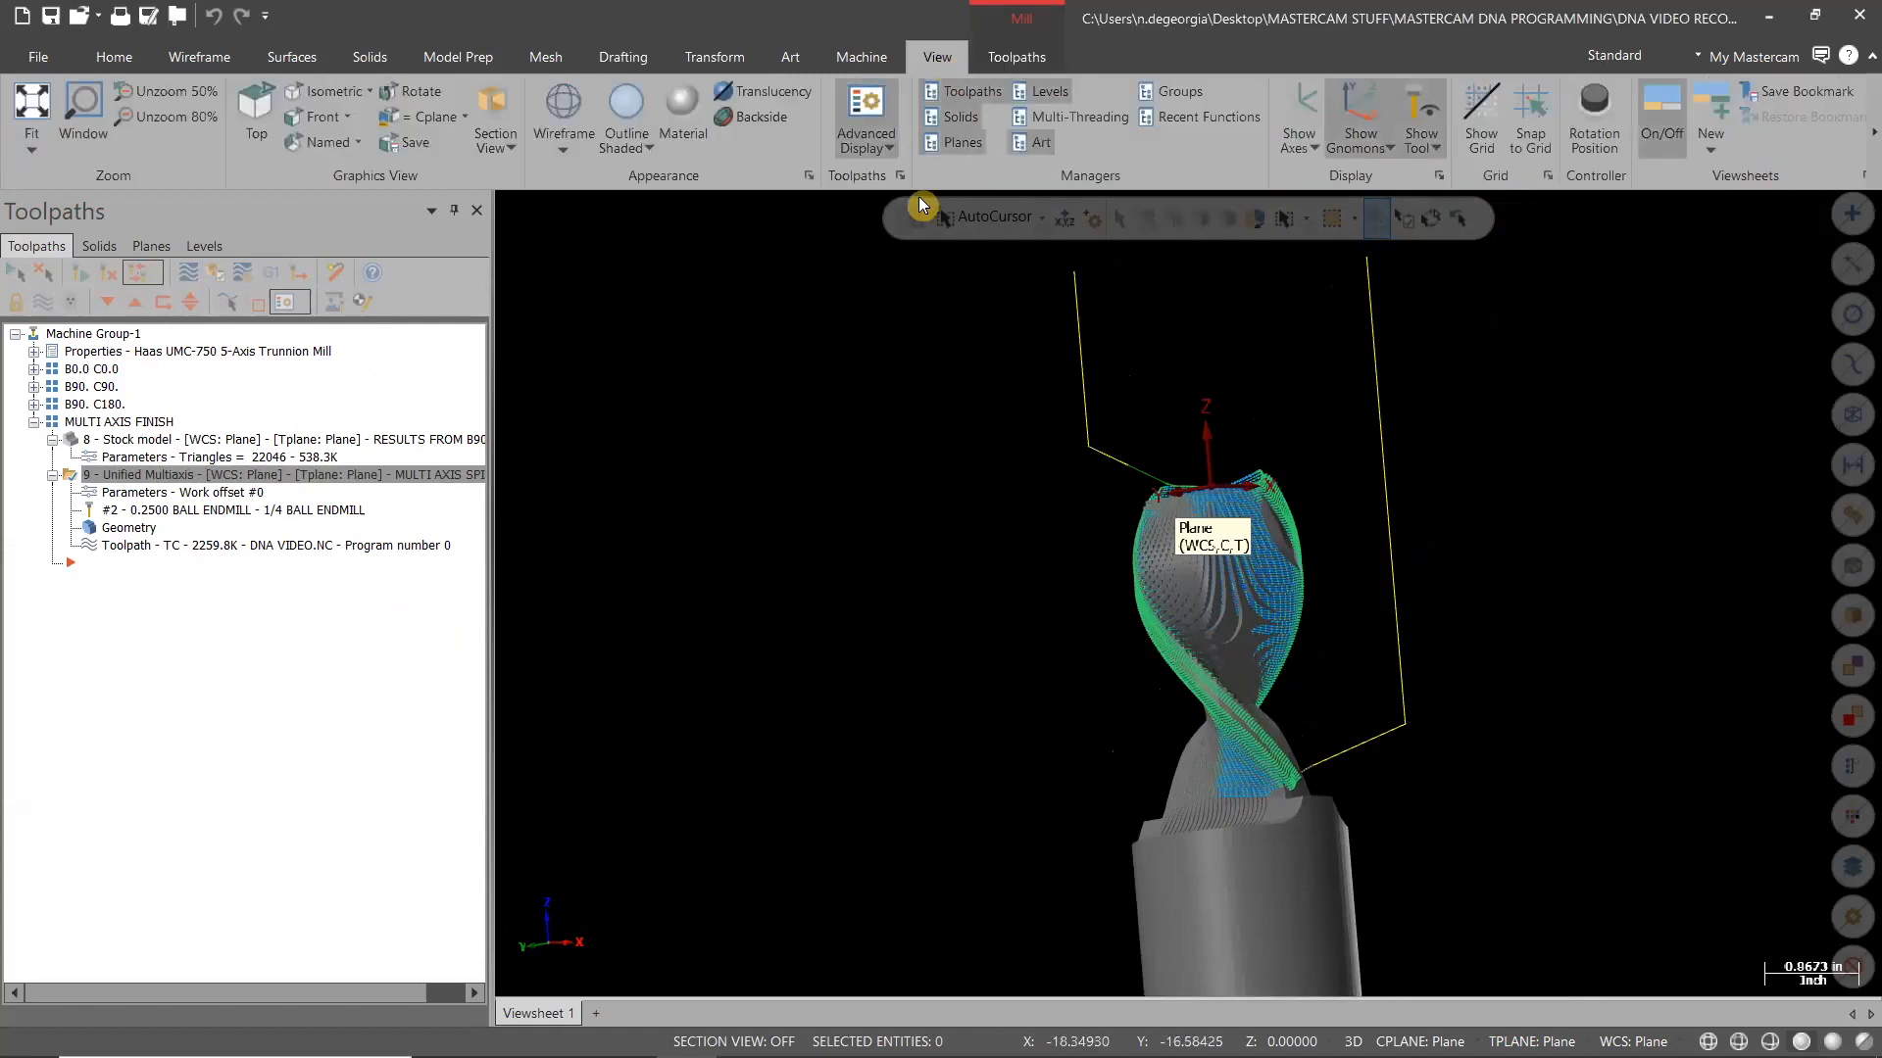
pyautogui.click(877, 145)
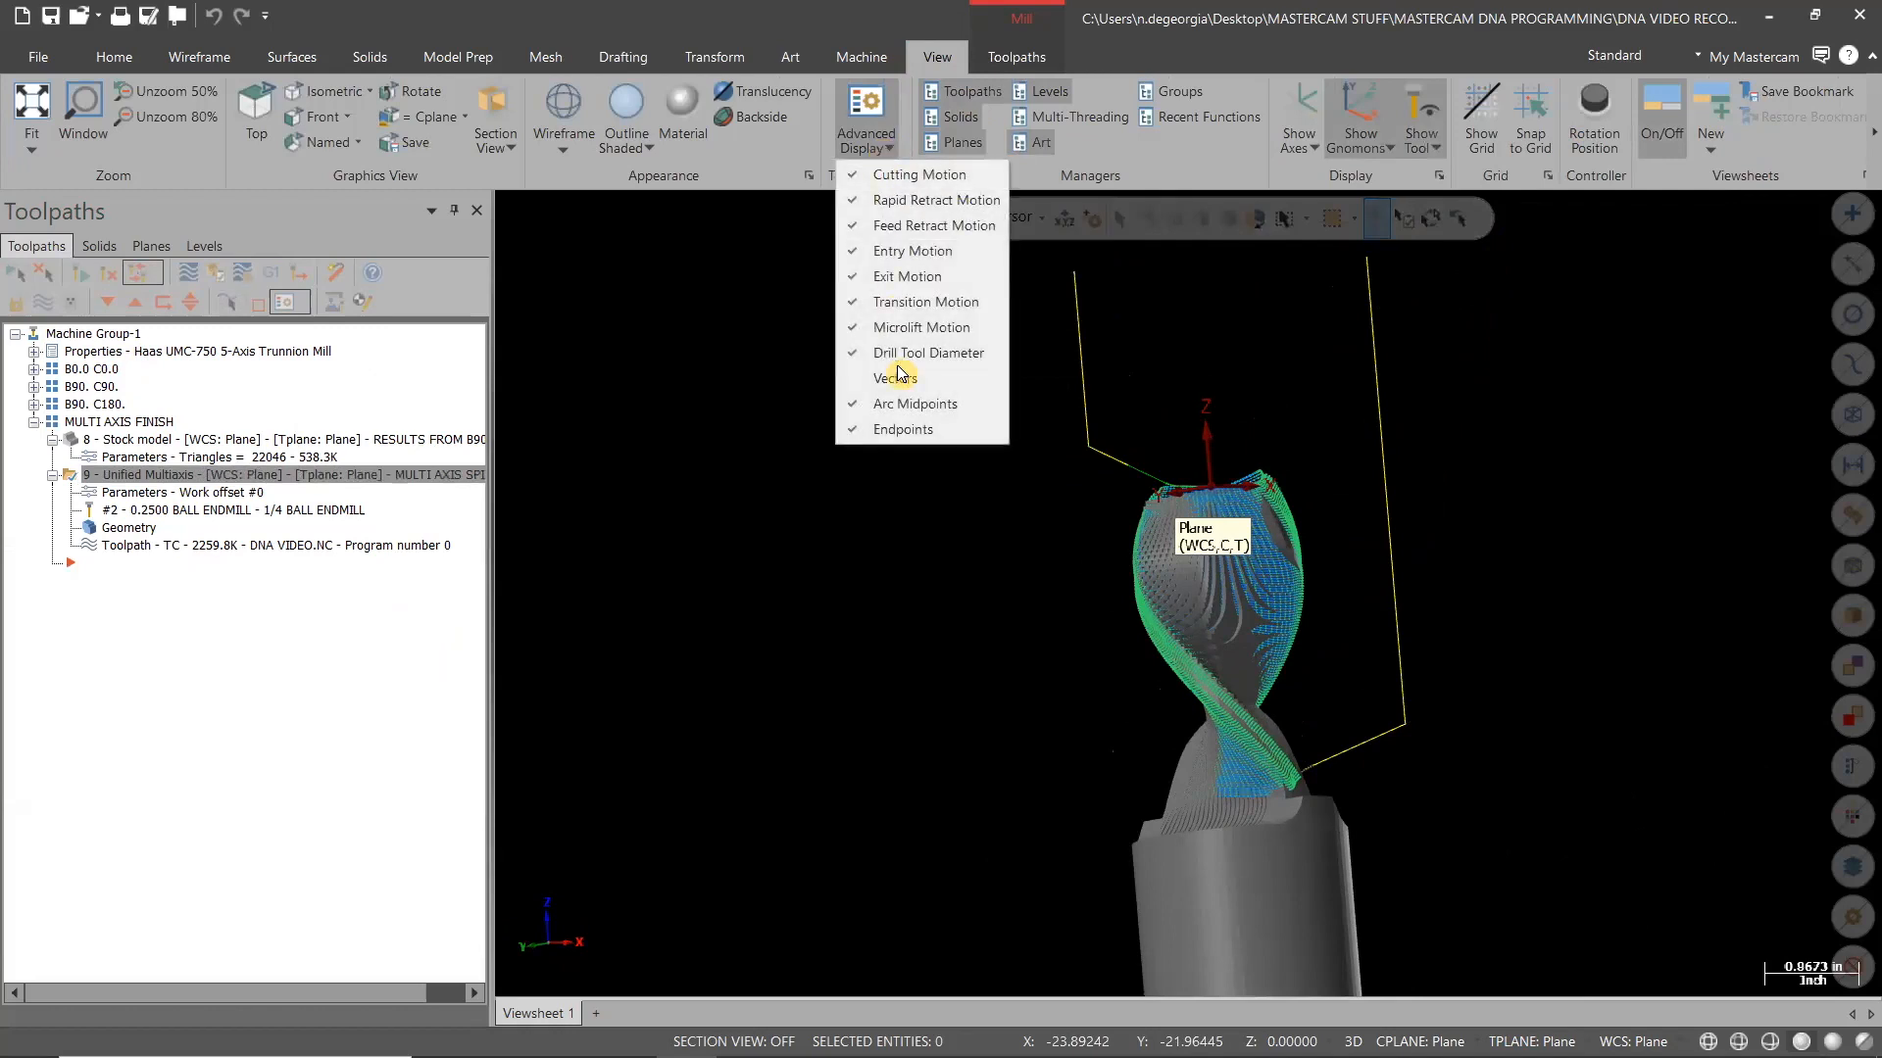
pyautogui.click(901, 379)
pyautogui.moveTo(1542, 690); pyautogui.dragTo(1568, 735, button='middle')
pyautogui.click(885, 142)
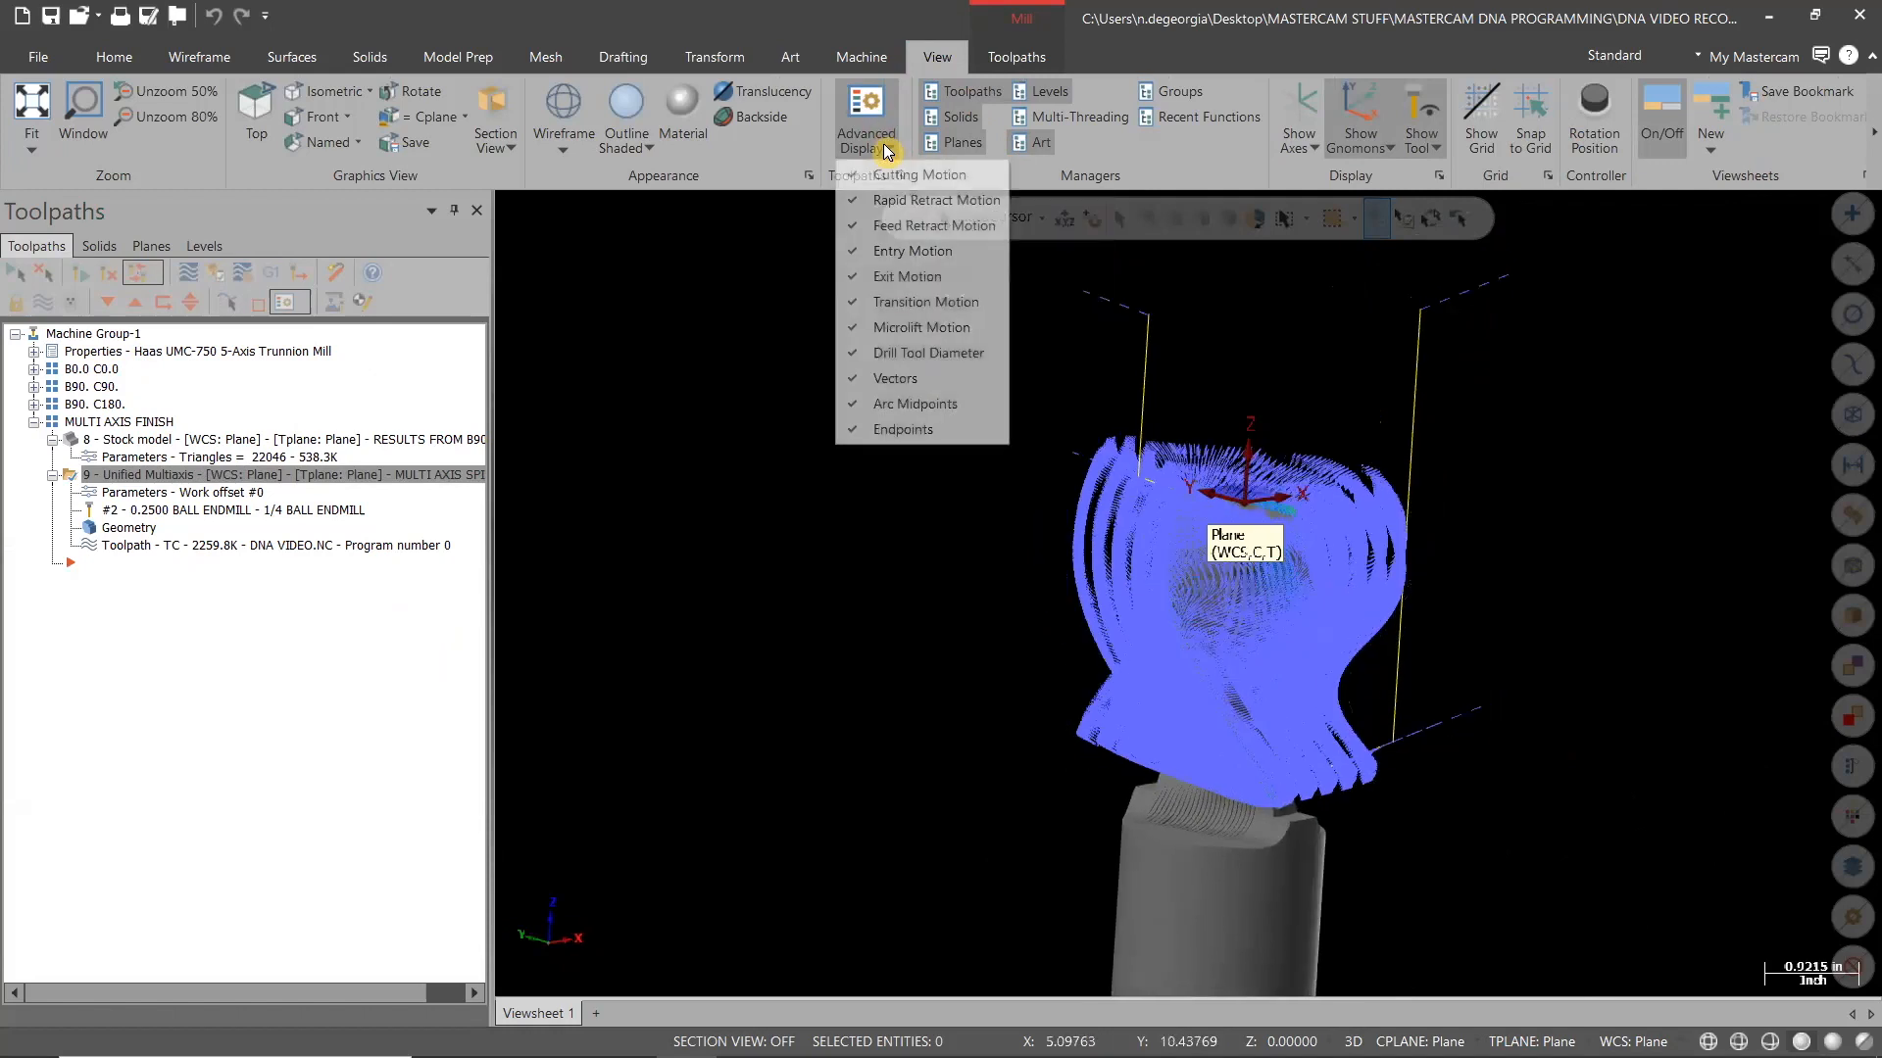
pyautogui.click(902, 379)
pyautogui.moveTo(1572, 695); pyautogui.dragTo(1396, 690, button='middle')
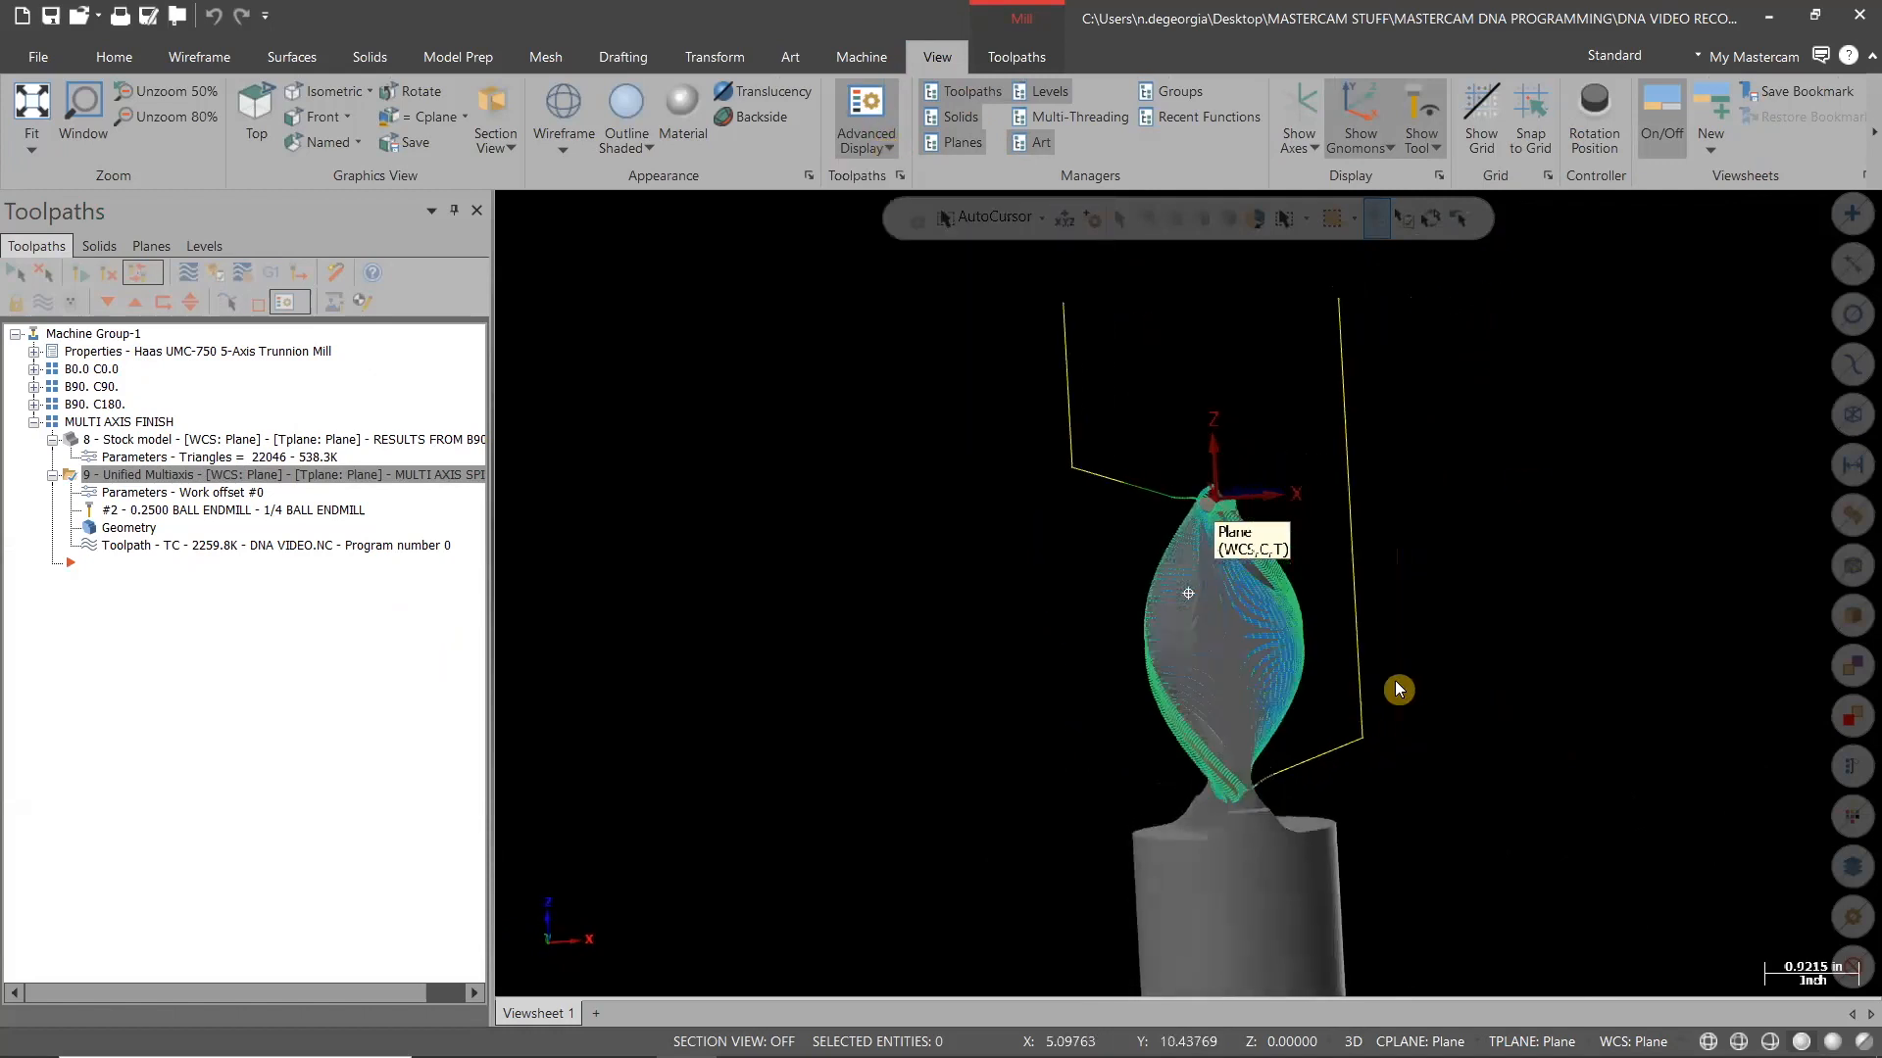
# Save the file and hide the stock model of the MULTI AXIS FINISH group
pyautogui.click(51, 16)
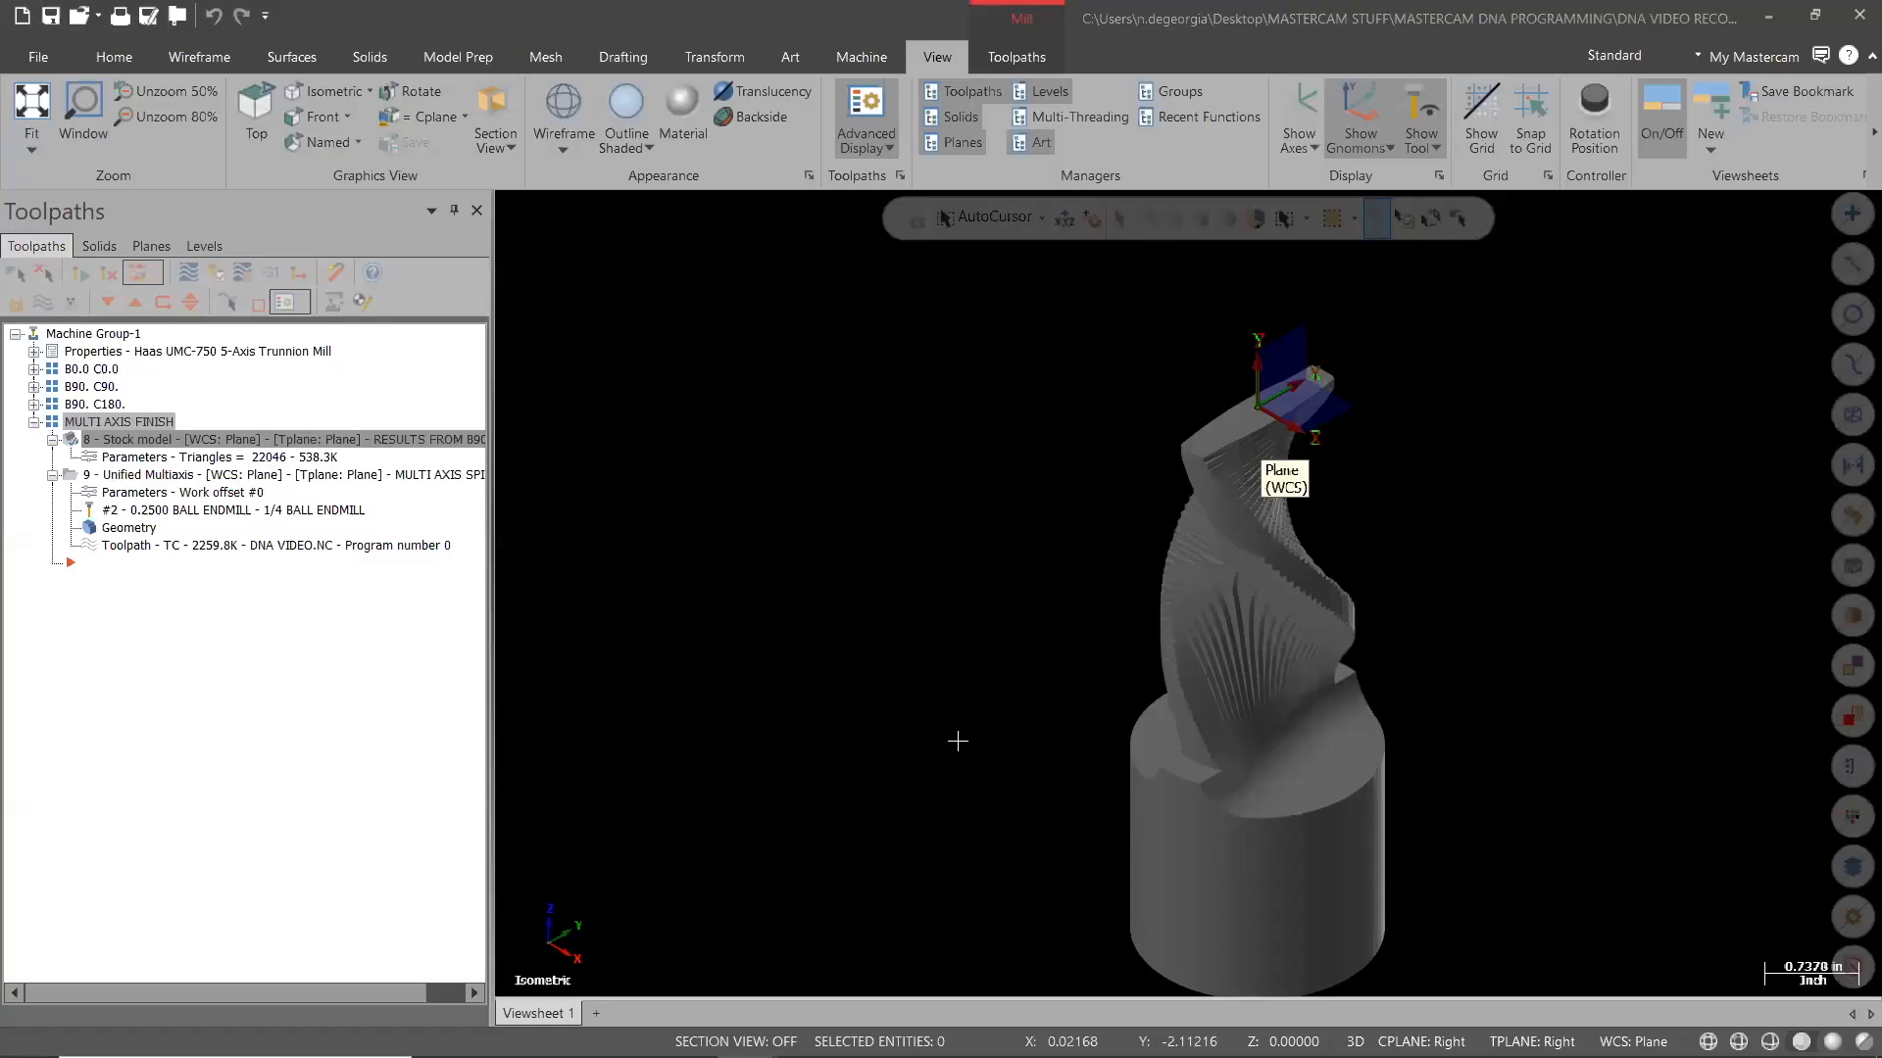
pyautogui.click(53, 310)
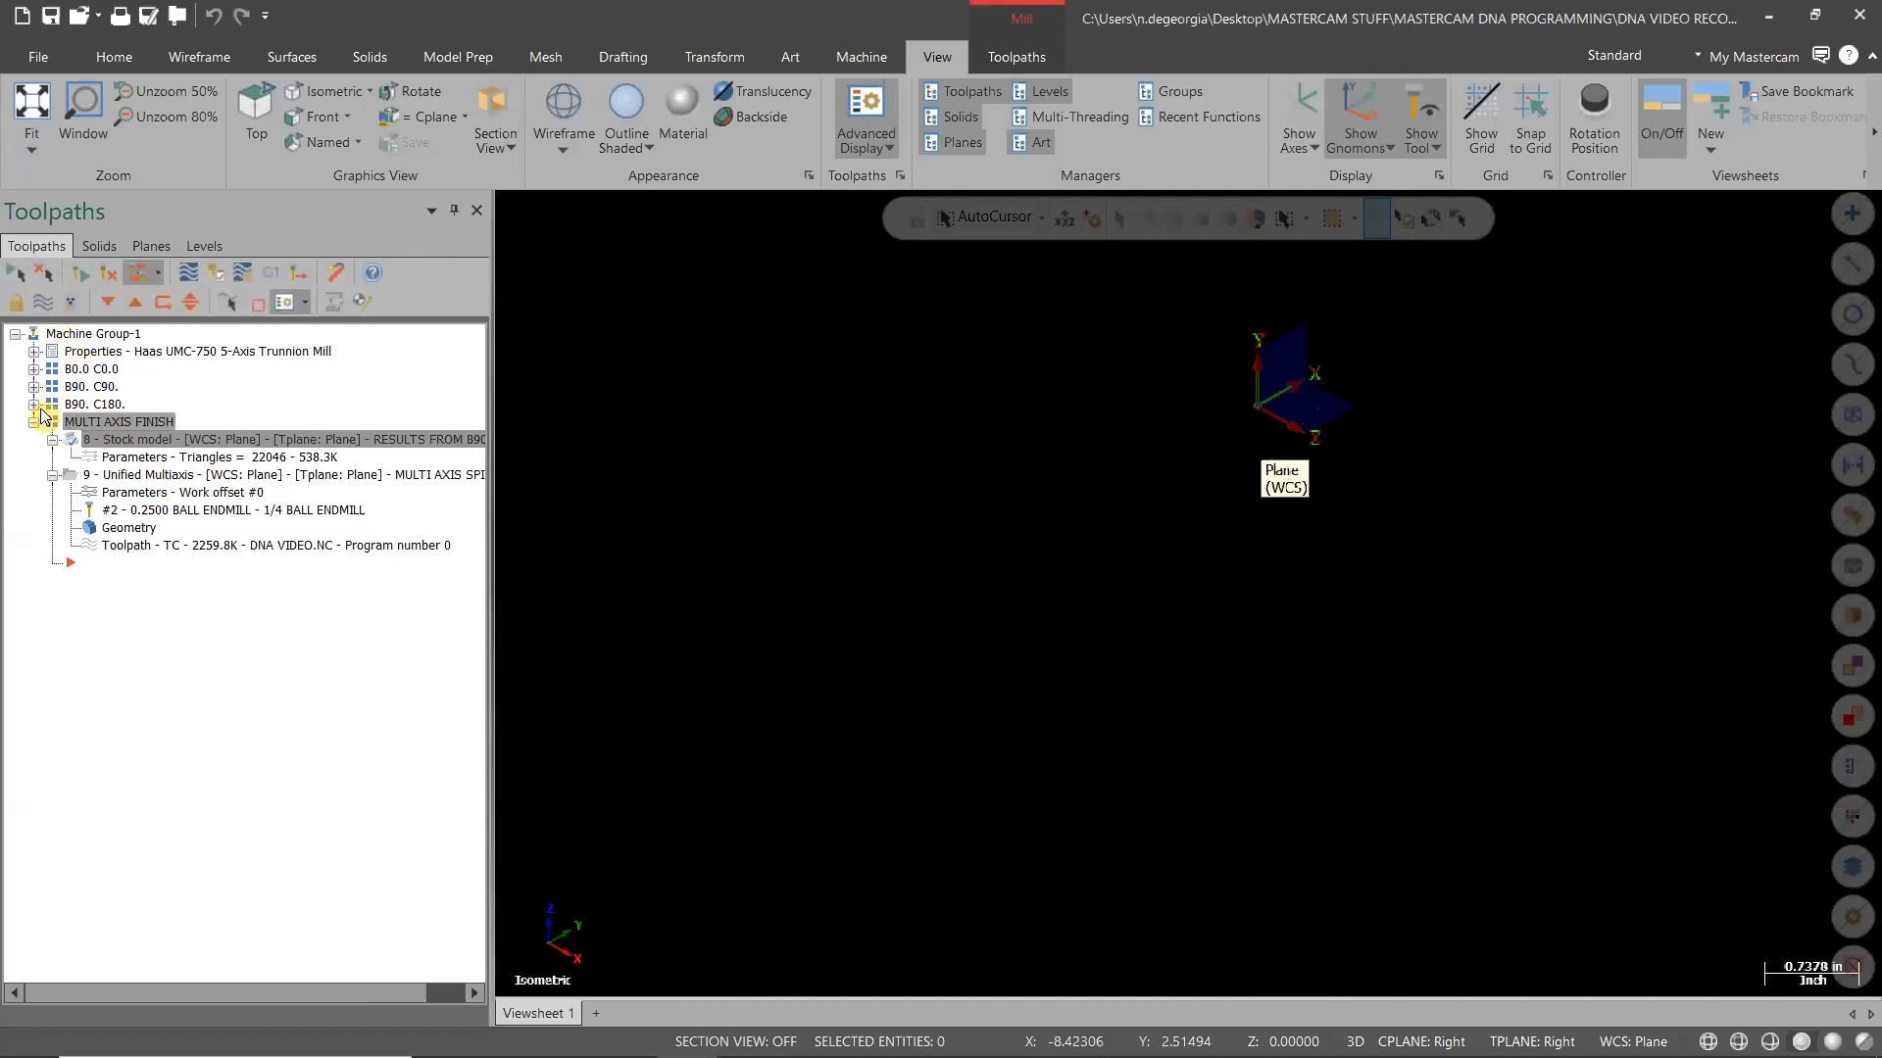
# Collapse the MULTI AXIS FINISH group, show the PART level and check the FILL SLOTS level before hiding it again
pyautogui.click(34, 424)
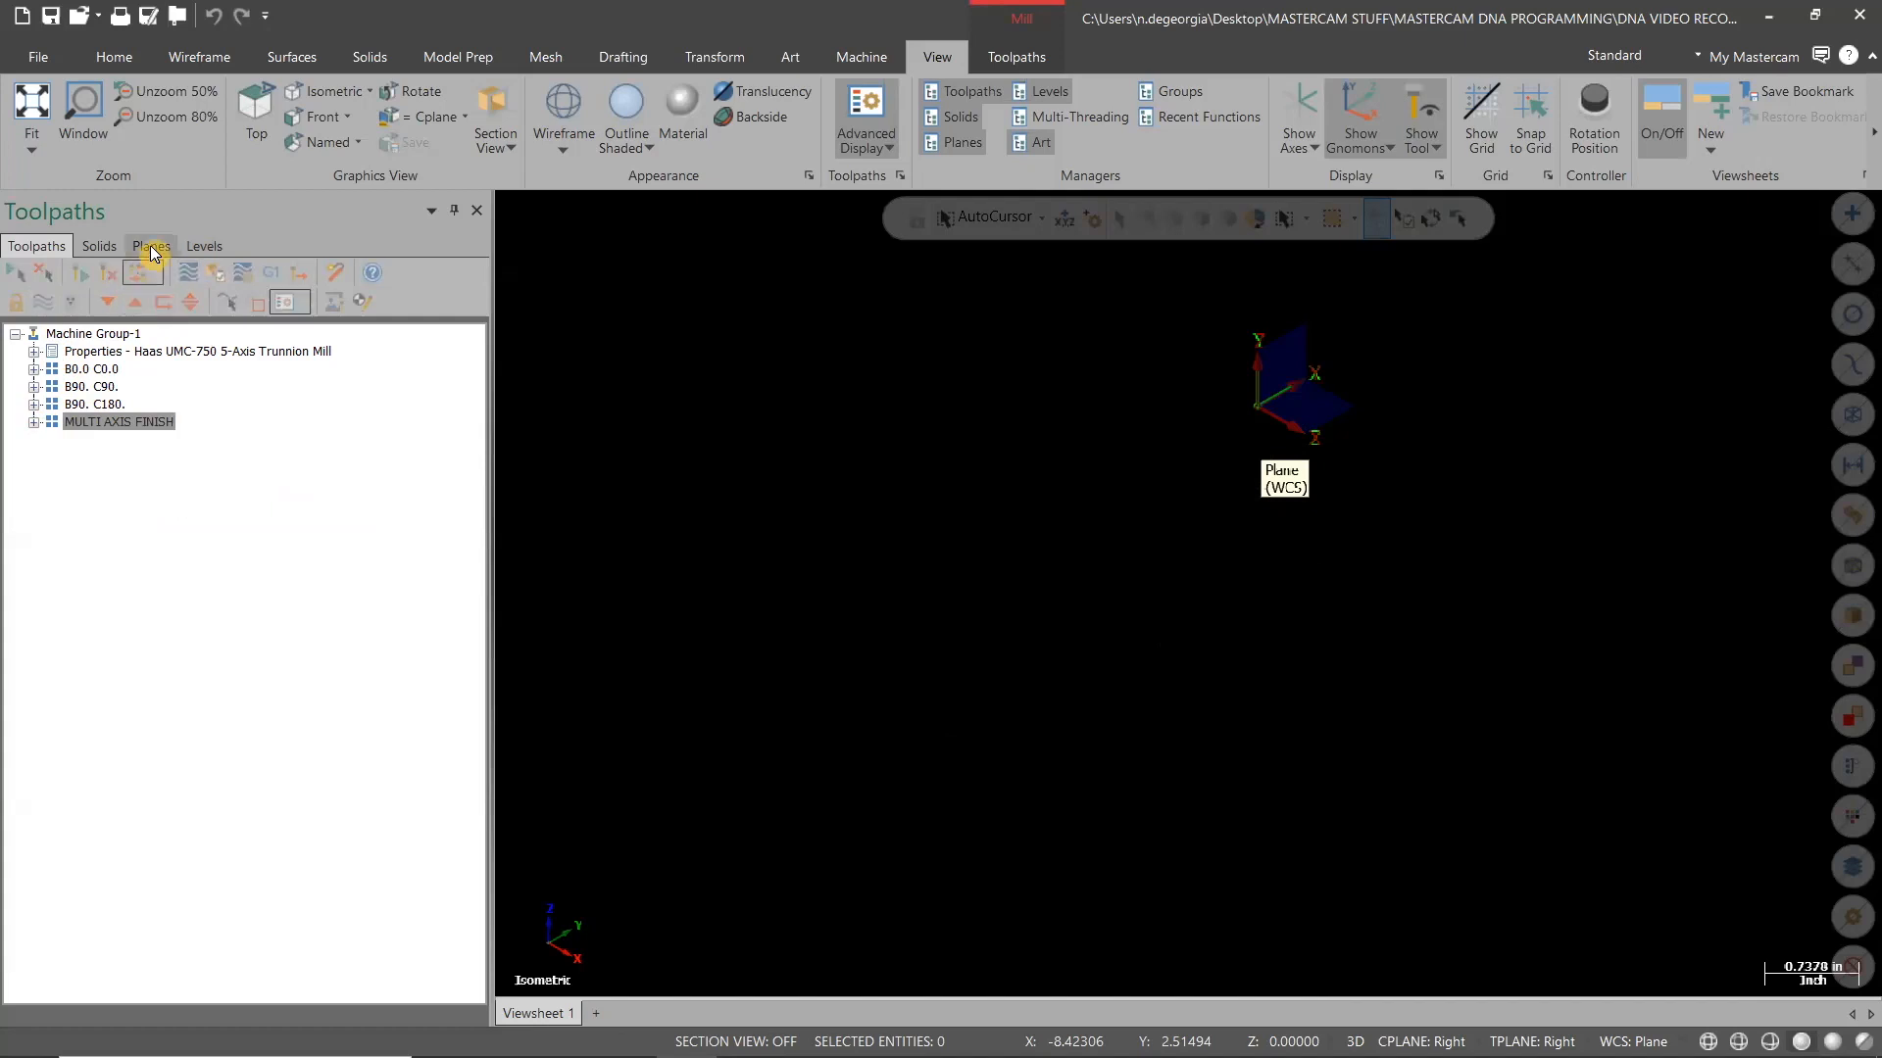
pyautogui.click(204, 246)
pyautogui.click(125, 328)
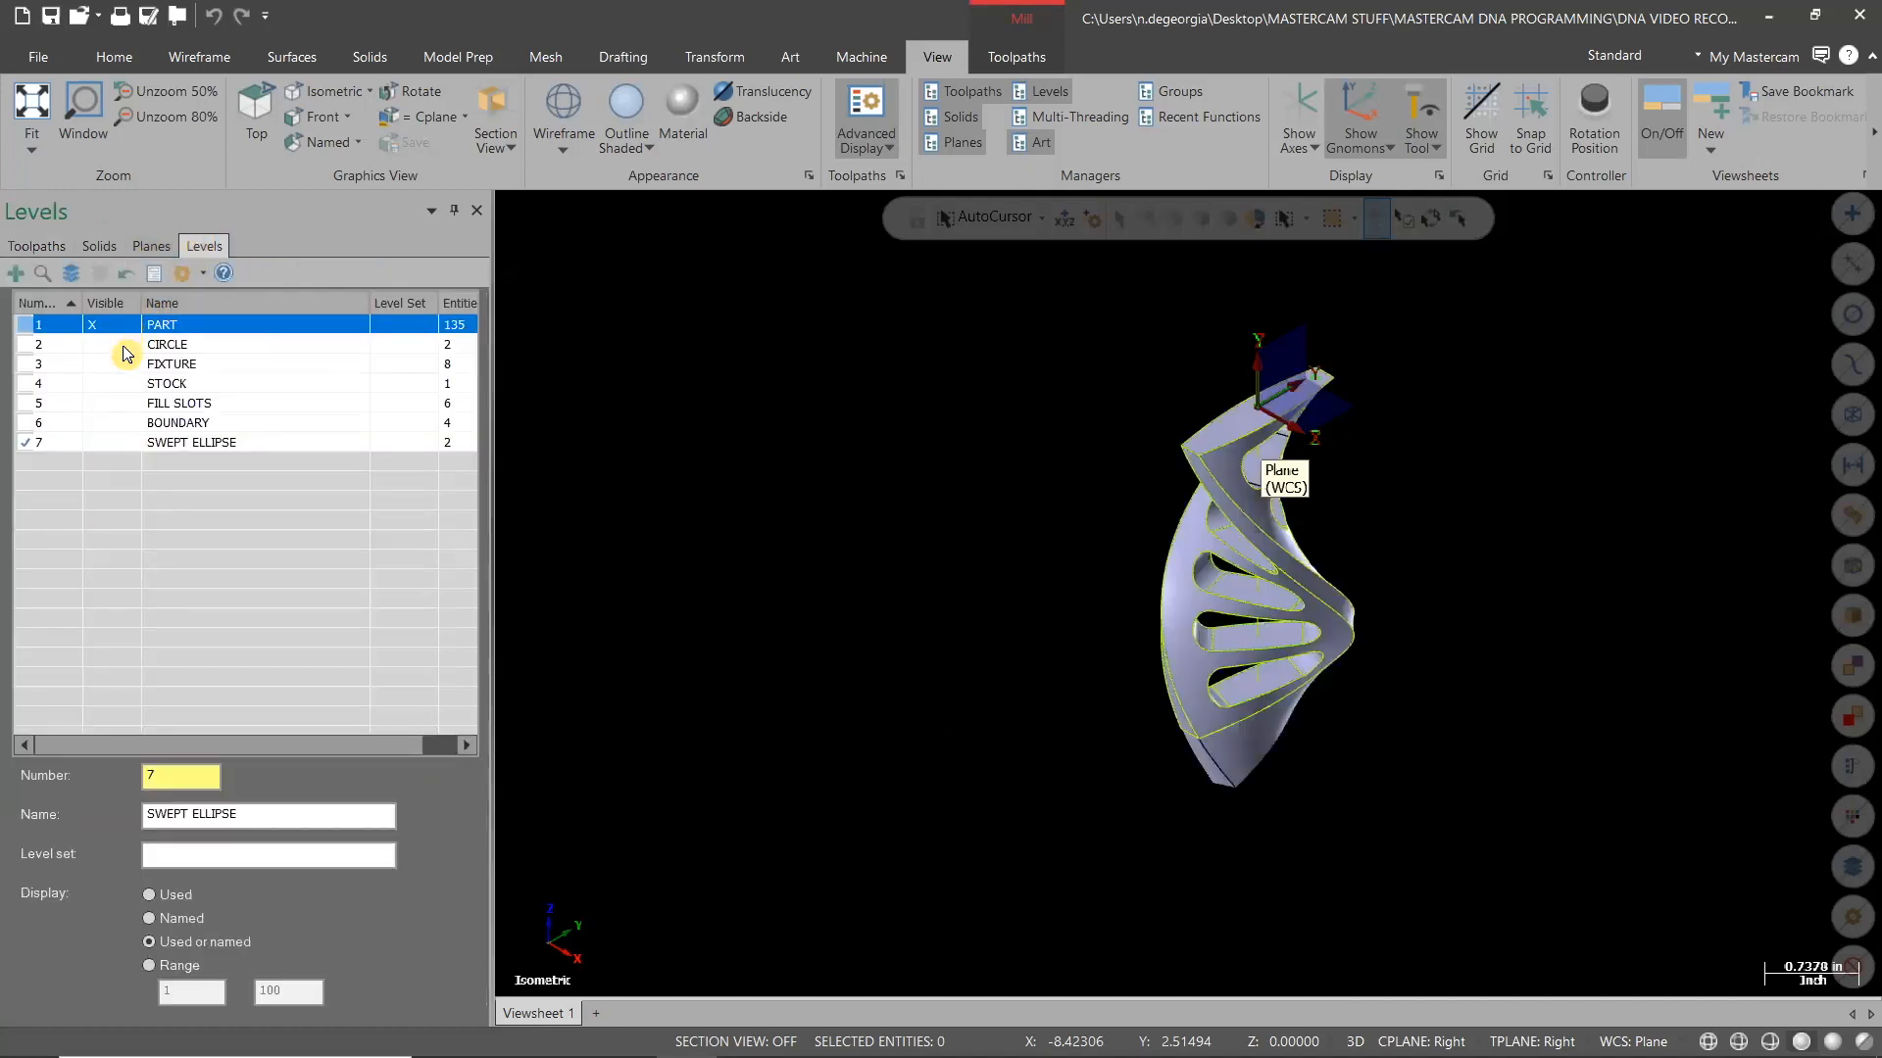
pyautogui.click(116, 405)
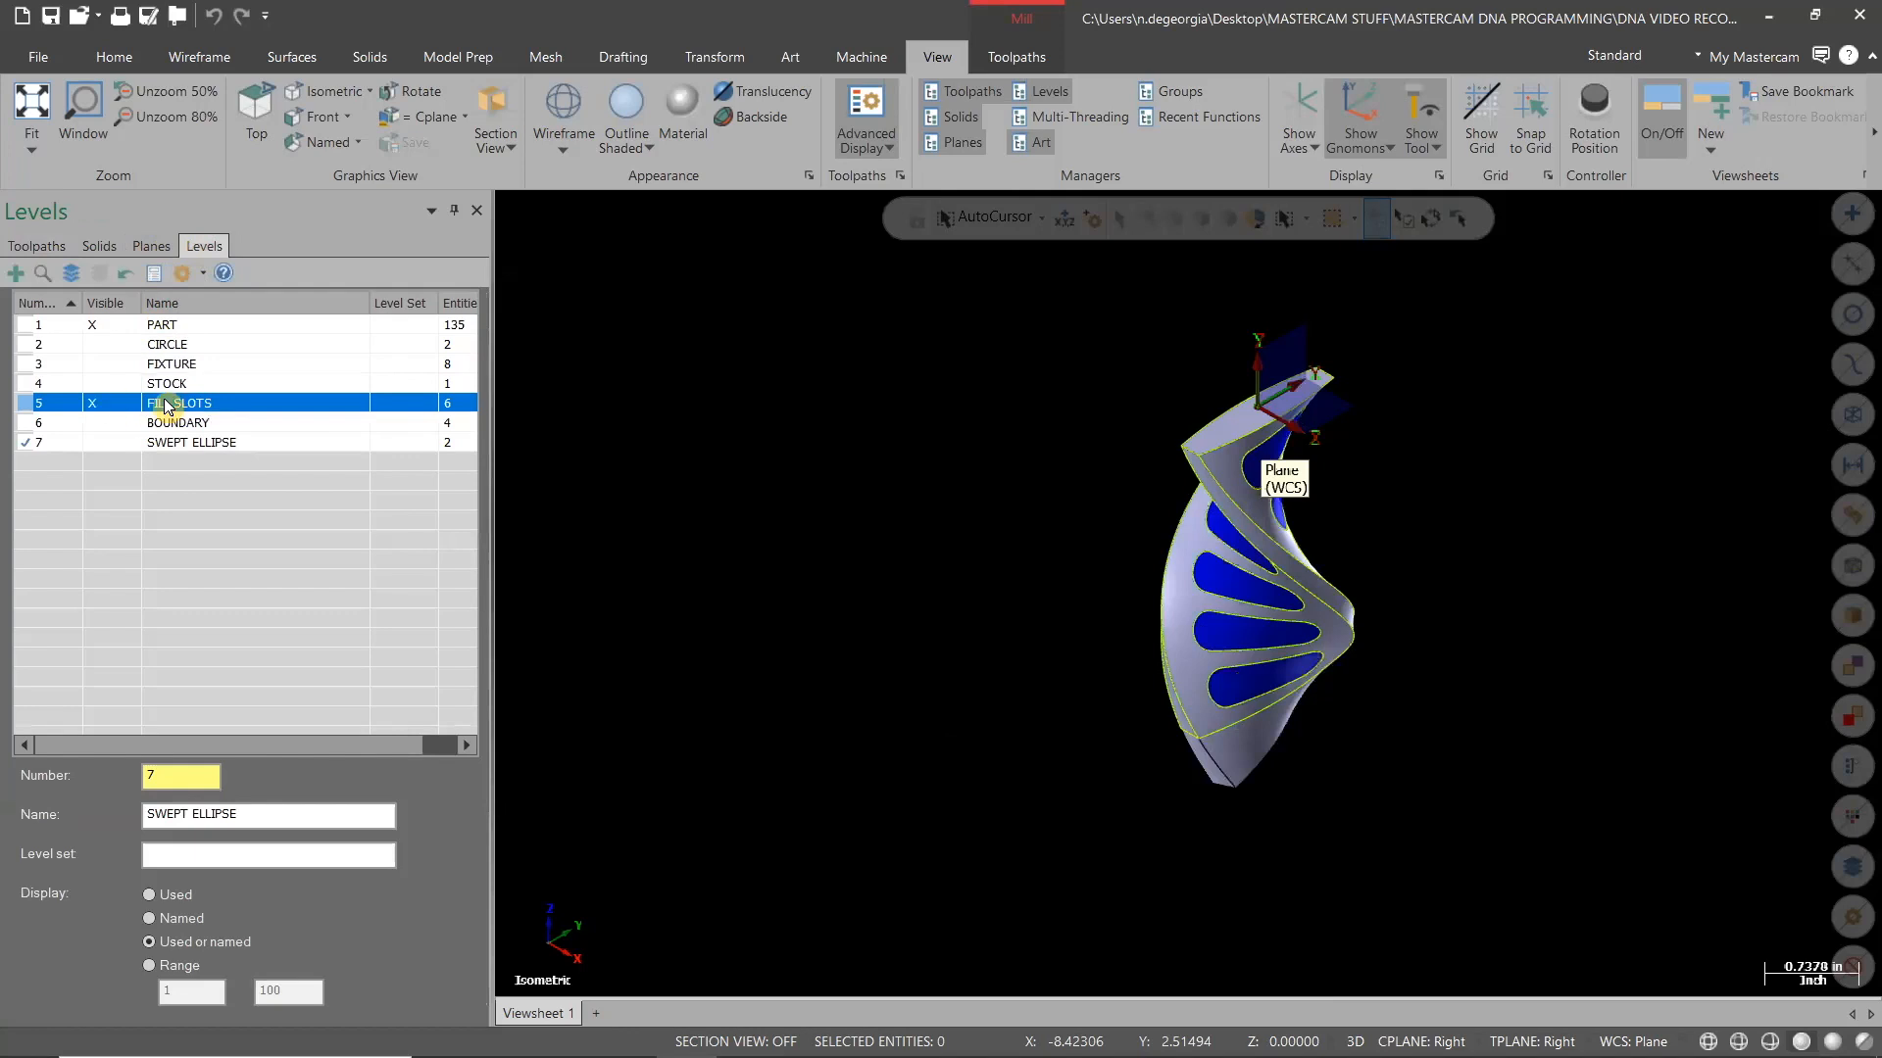
pyautogui.click(97, 401)
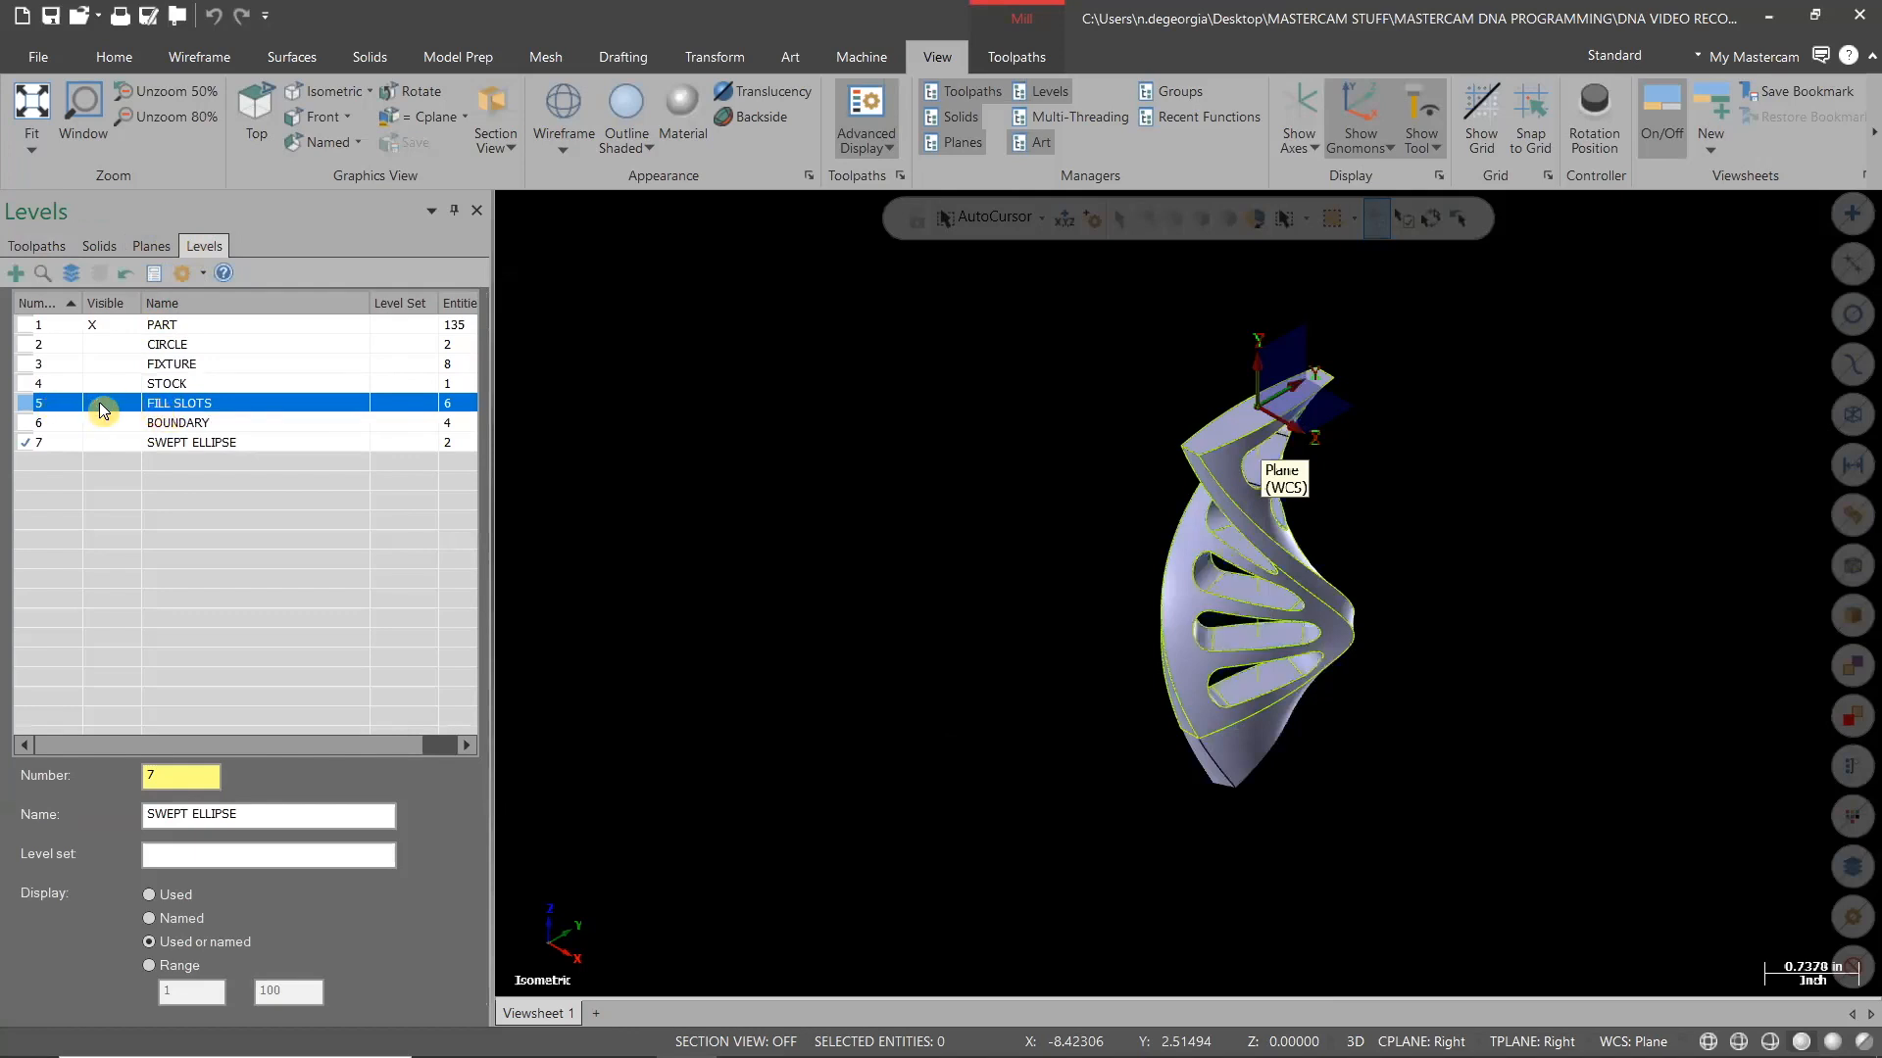
# Make B 90. C180.0 the graphics view, construction and tool plane, and inspect the slots from an angle
pyautogui.click(145, 248)
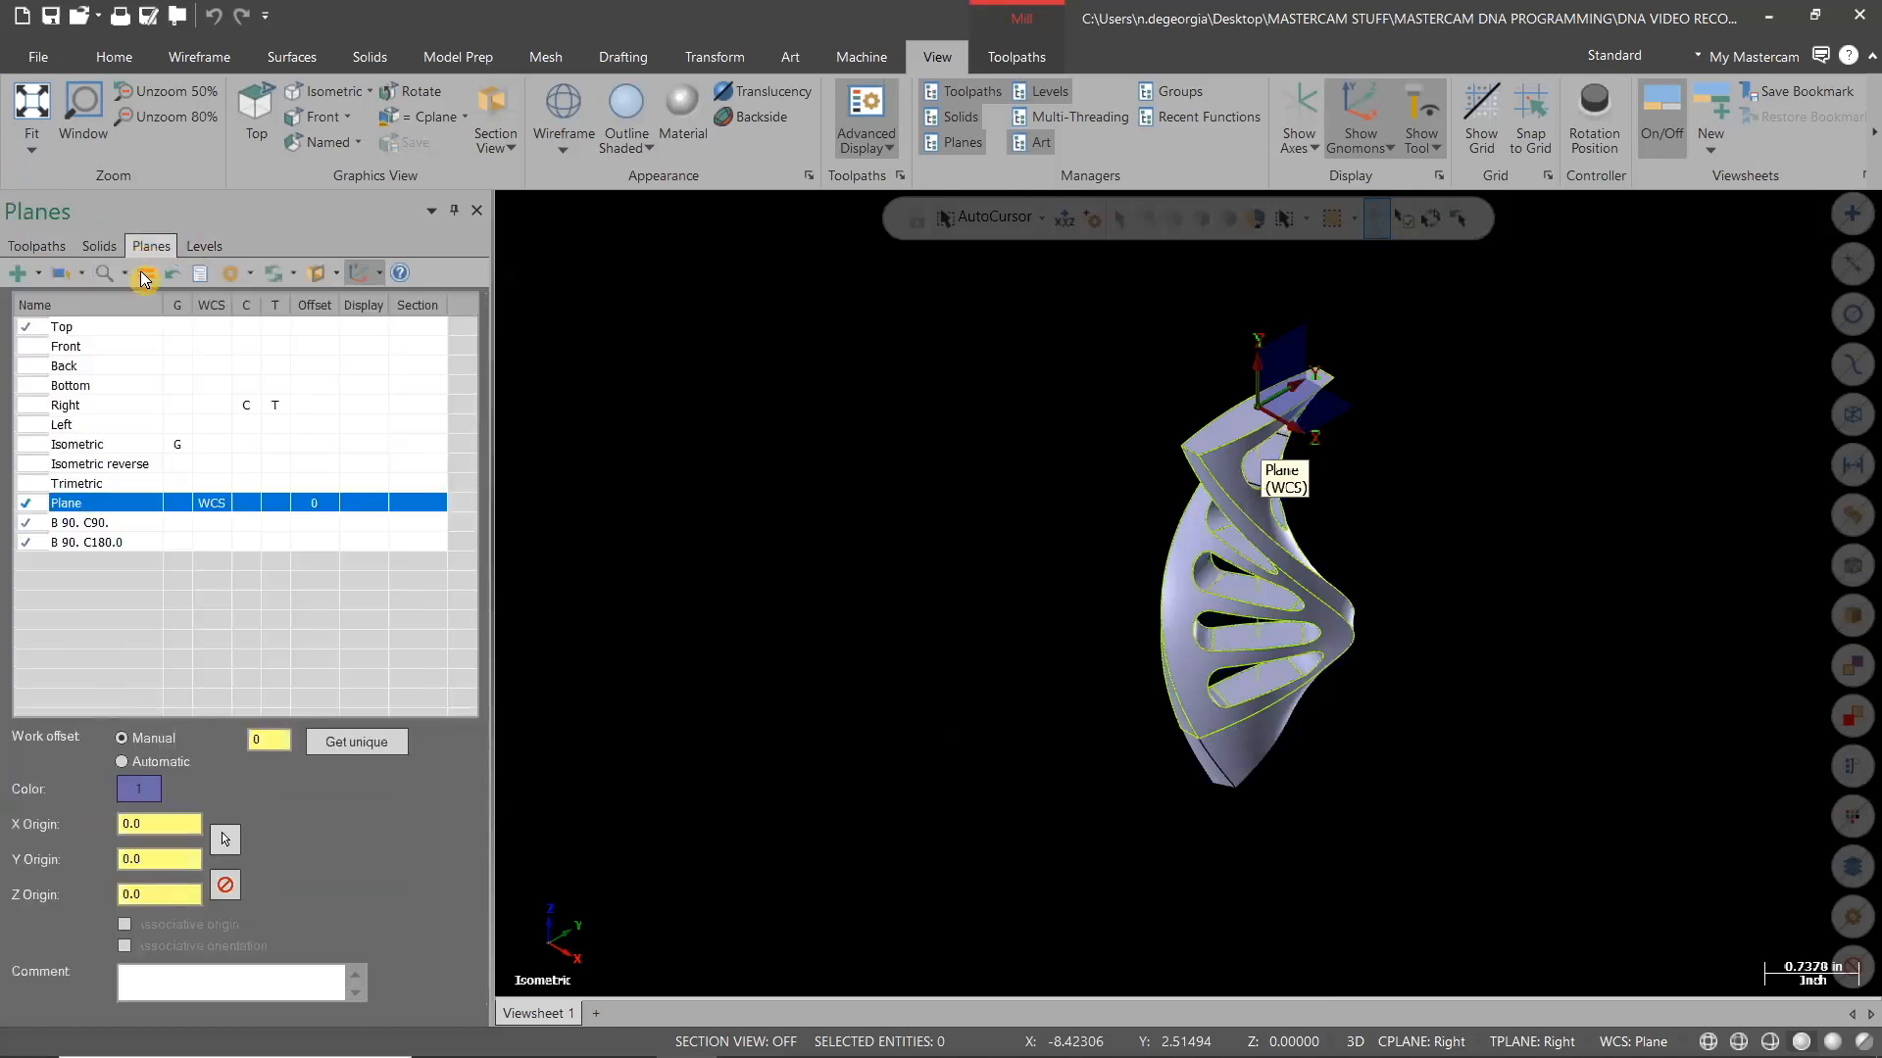
pyautogui.doubleClick(180, 545)
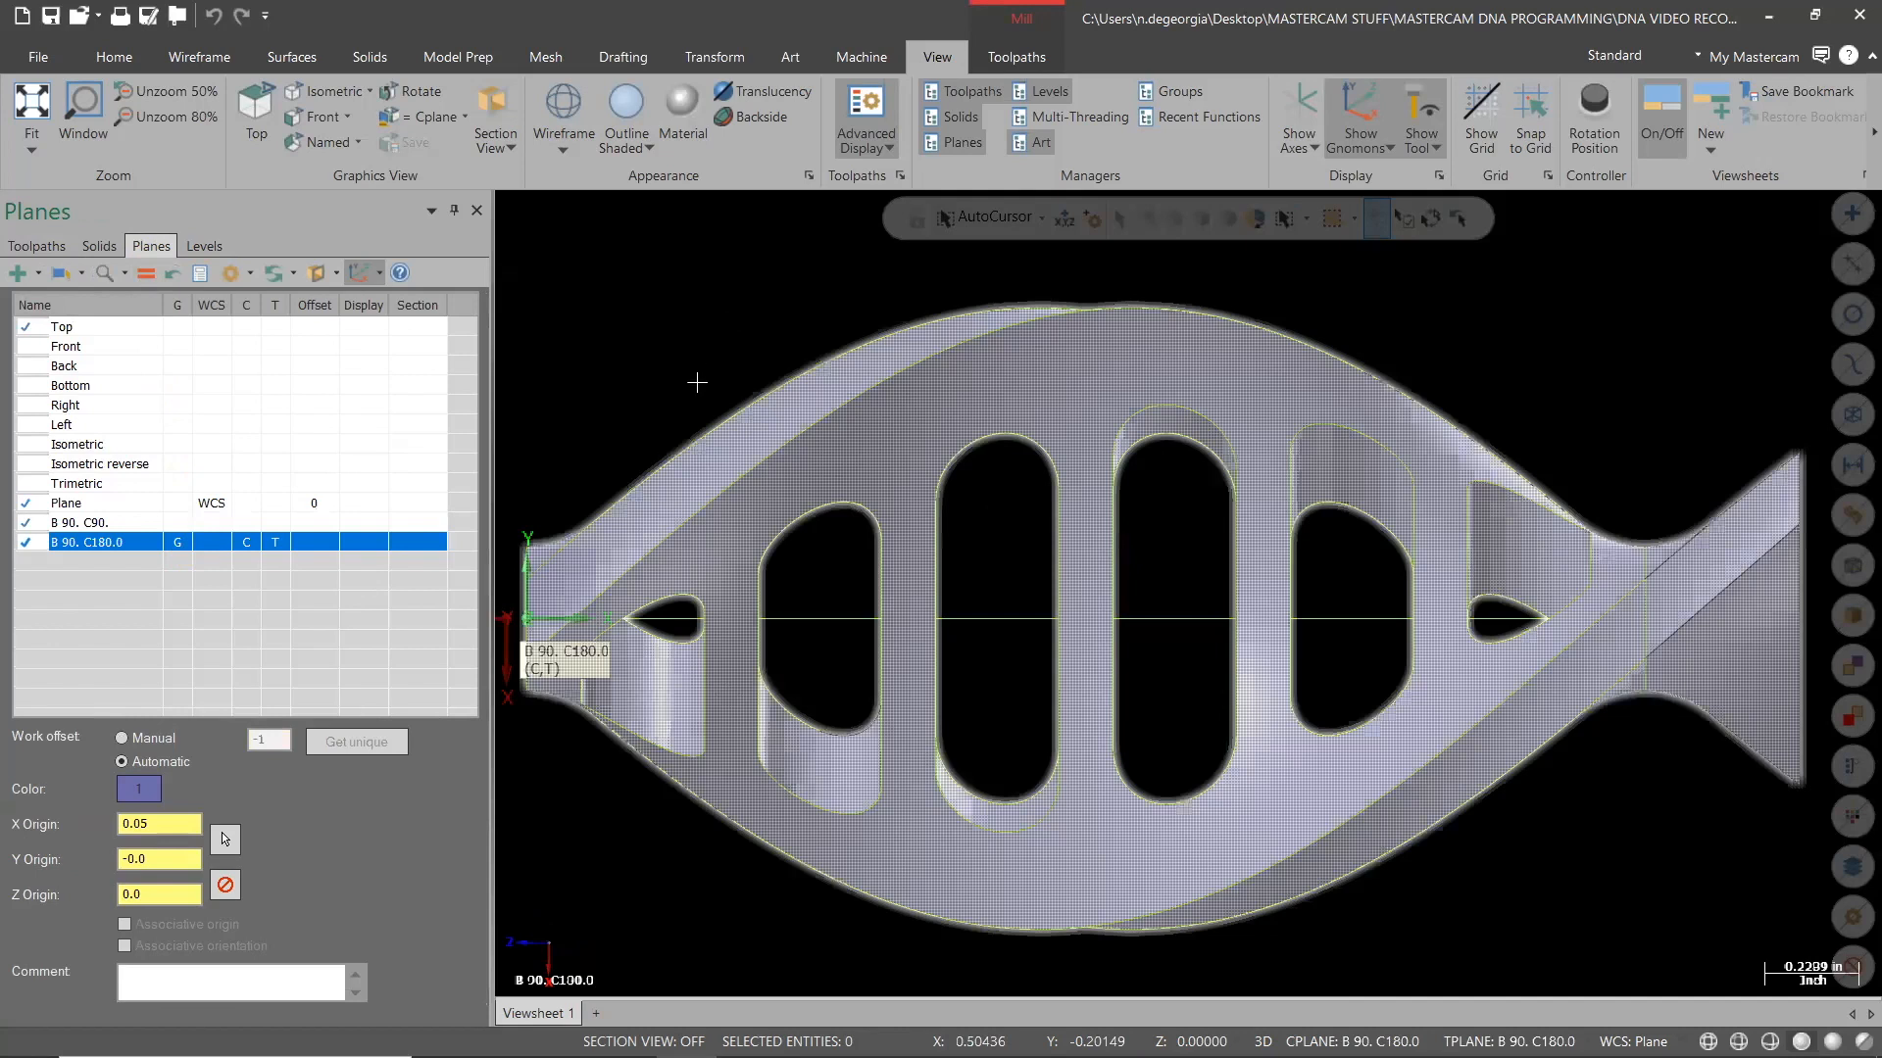
pyautogui.moveTo(740, 439)
pyautogui.mouseDown(button='middle')
pyautogui.moveTo(681, 468)
pyautogui.moveTo(583, 361)
pyautogui.mouseUp(button='middle')
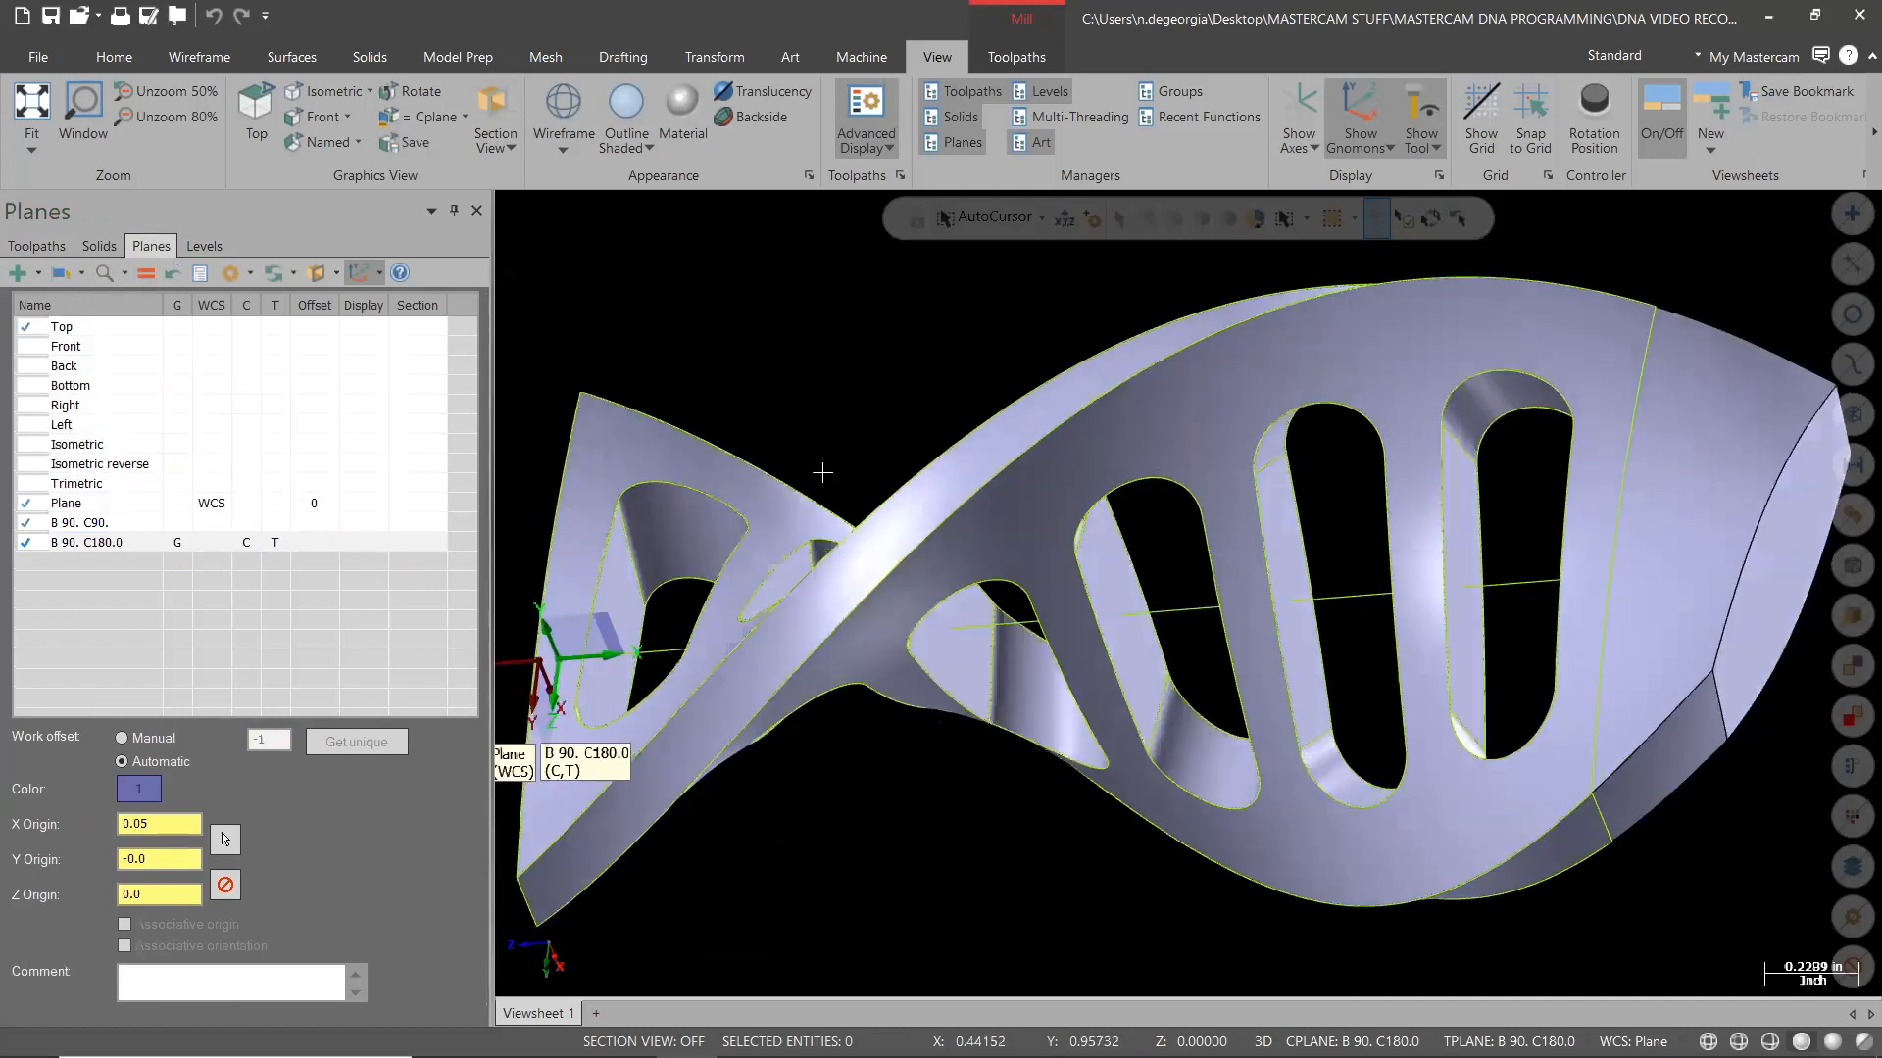
pyautogui.scroll(-3, 837, 503)
# Start a new plane from geometry using straight edges at both ends of the first slot, accepting the first suggested orientation
pyautogui.click(20, 280)
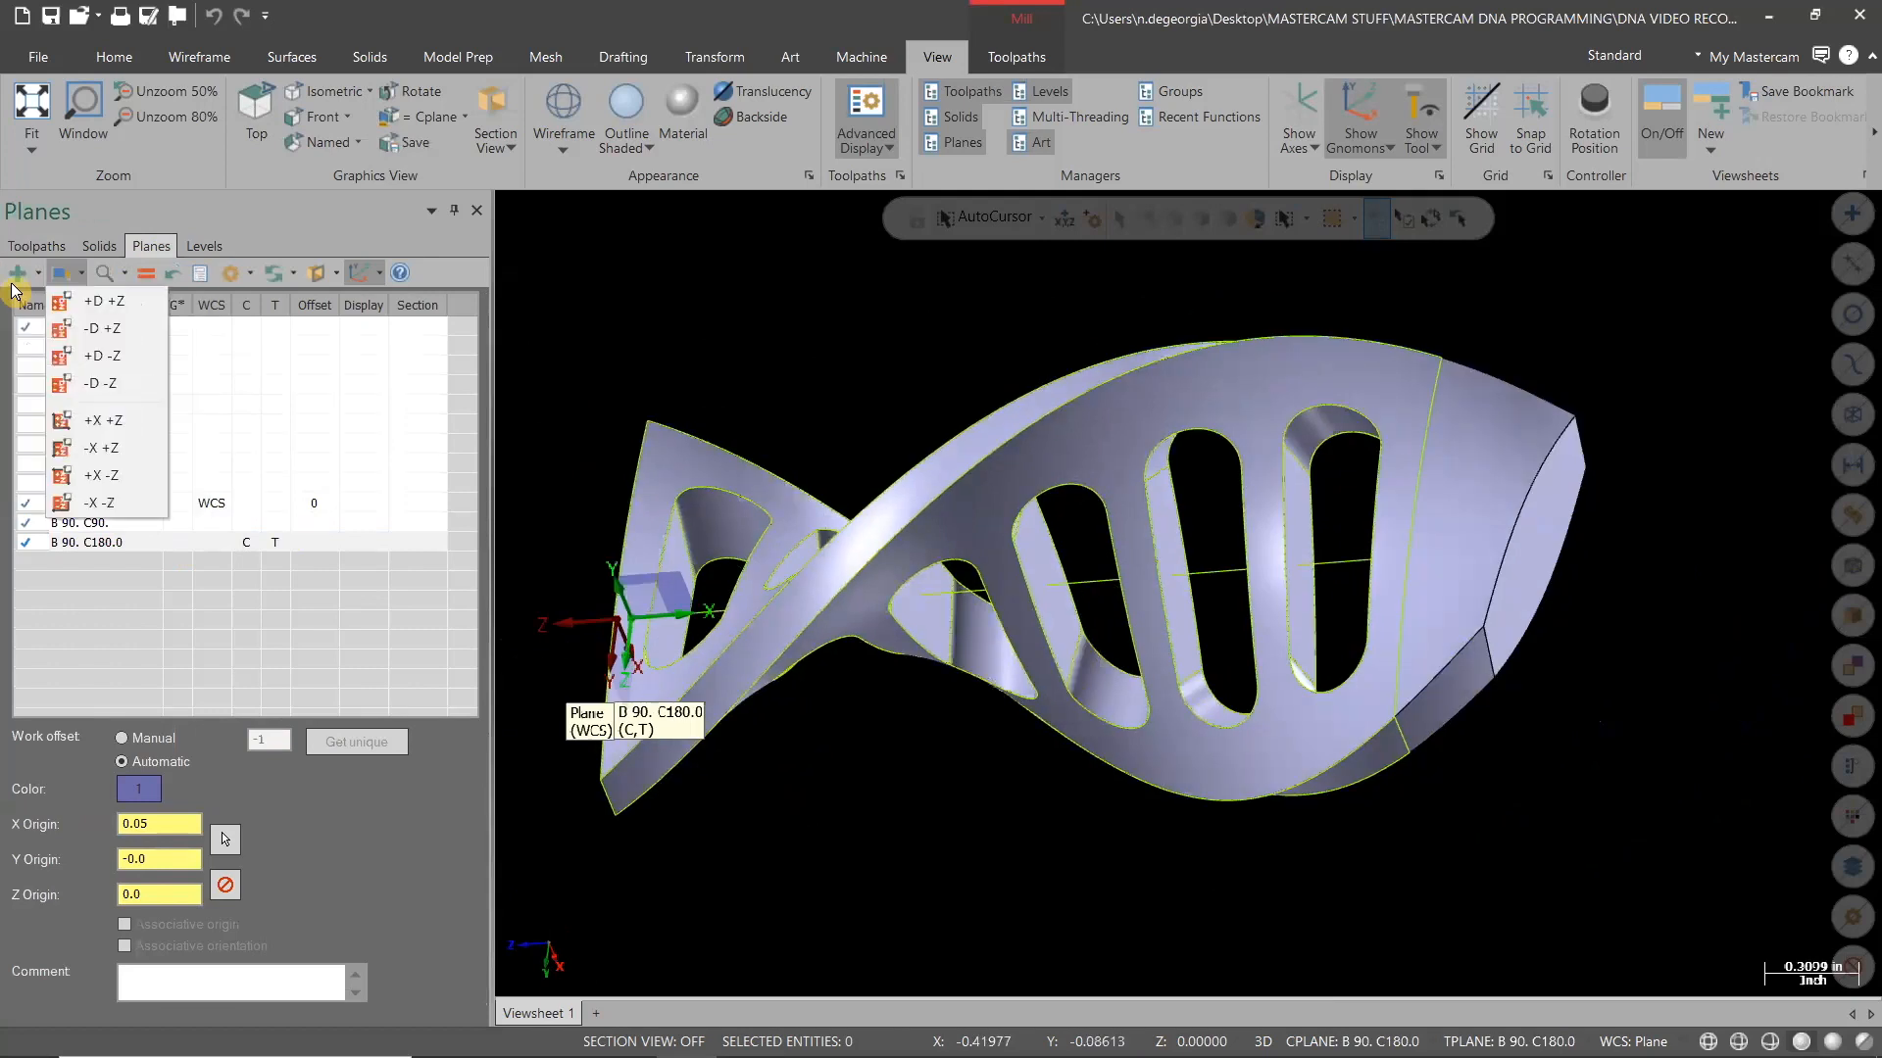
pyautogui.click(71, 302)
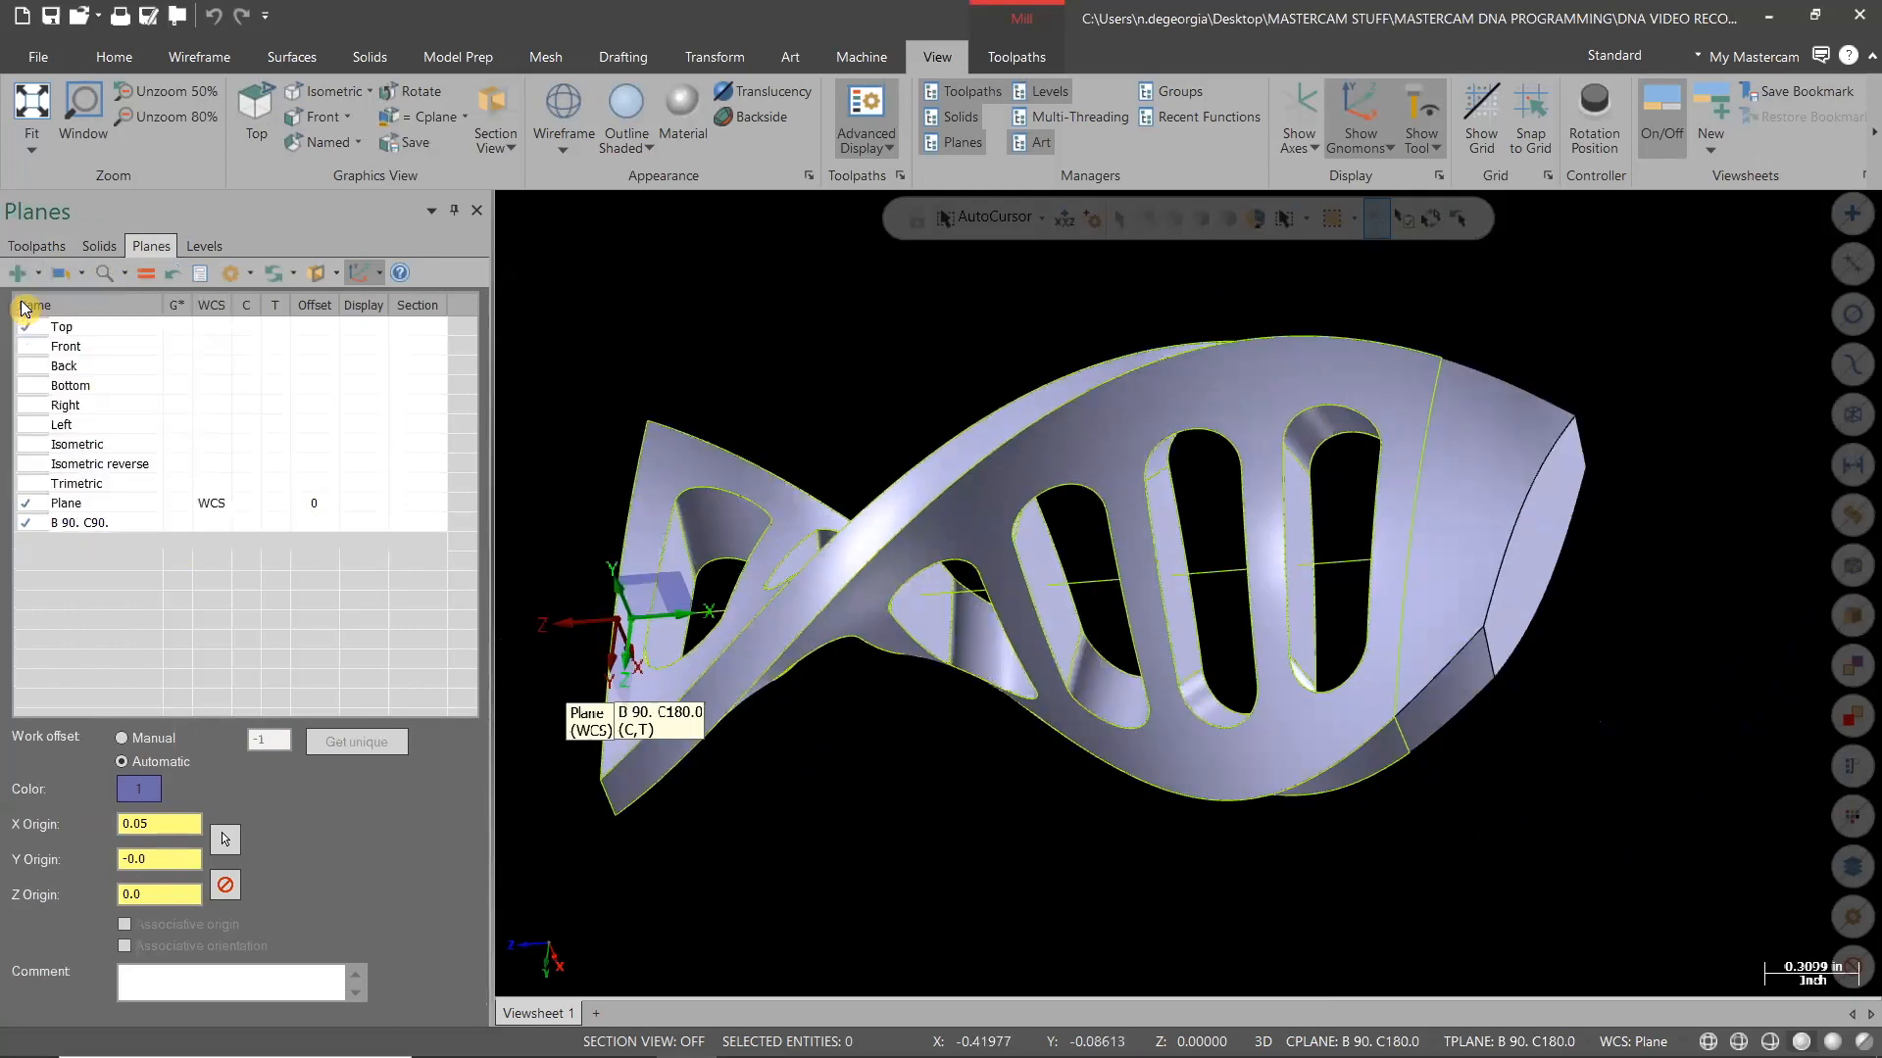
pyautogui.click(689, 517)
pyautogui.moveTo(799, 439); pyautogui.dragTo(681, 622, button='middle')
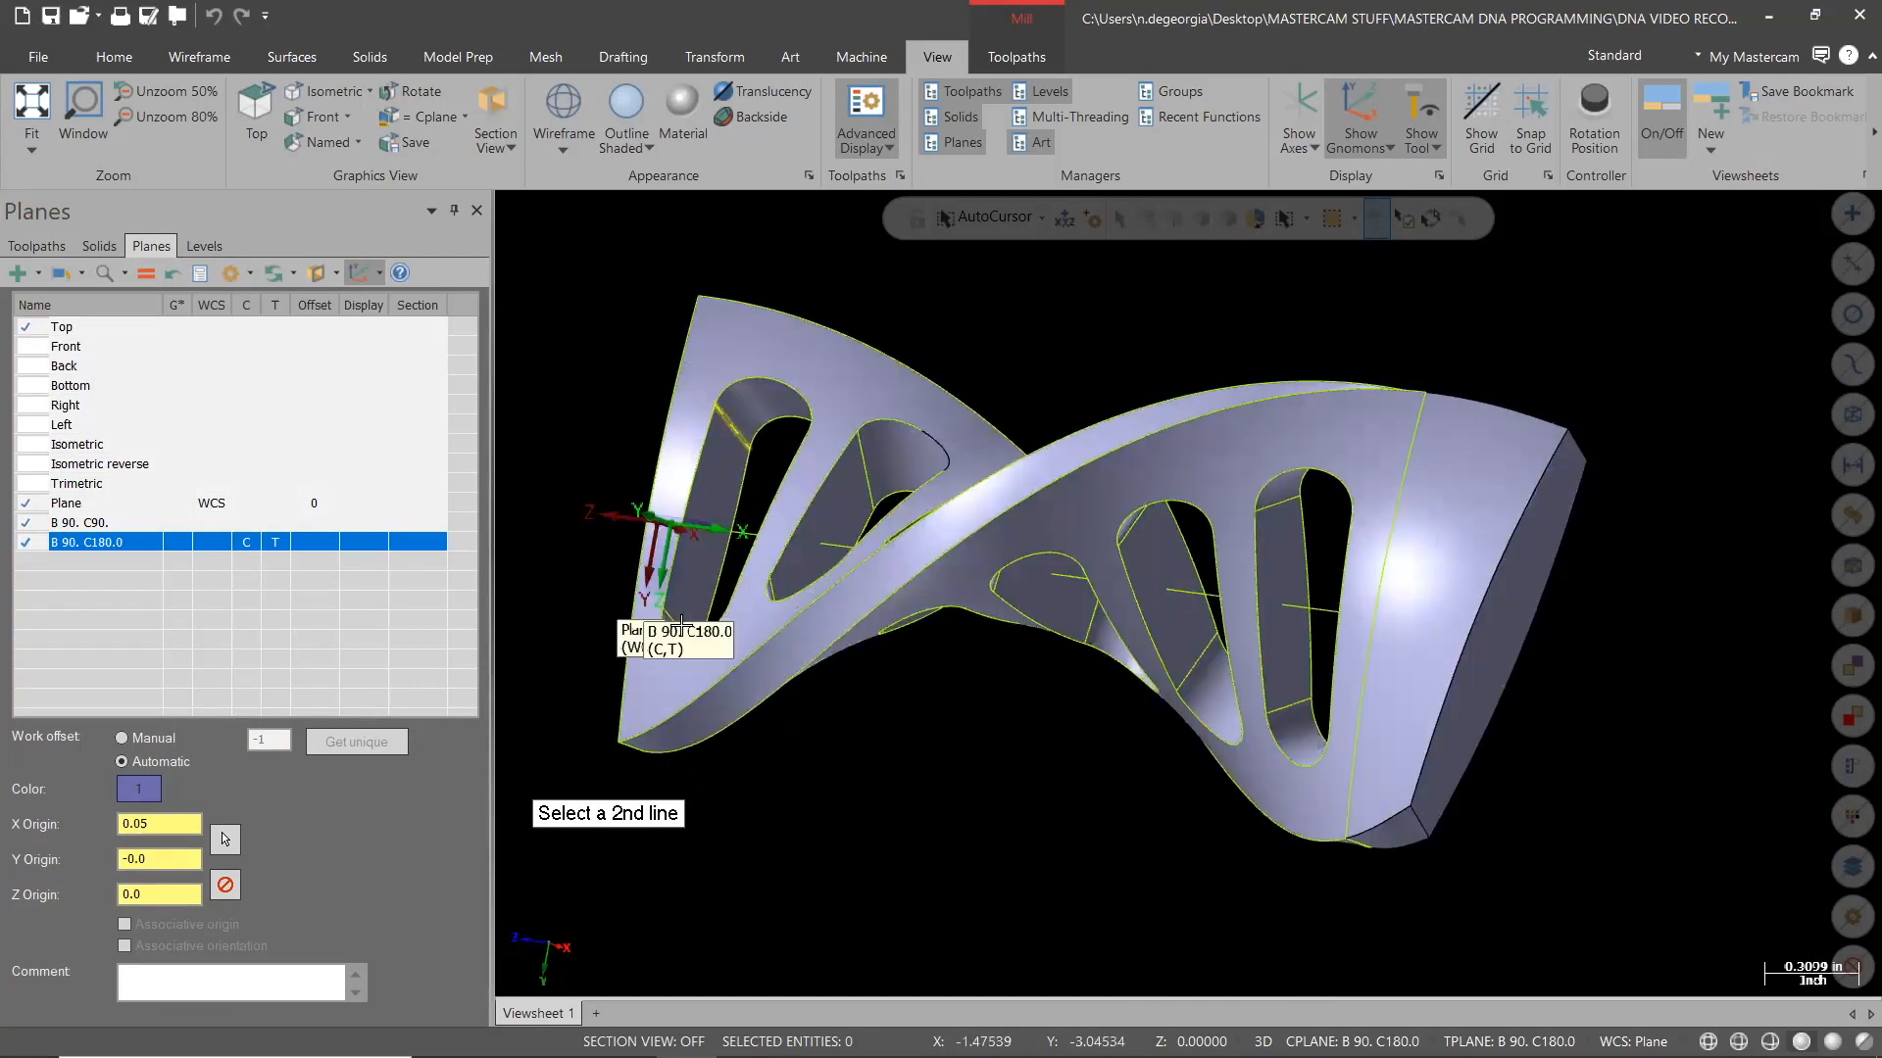
pyautogui.click(673, 615)
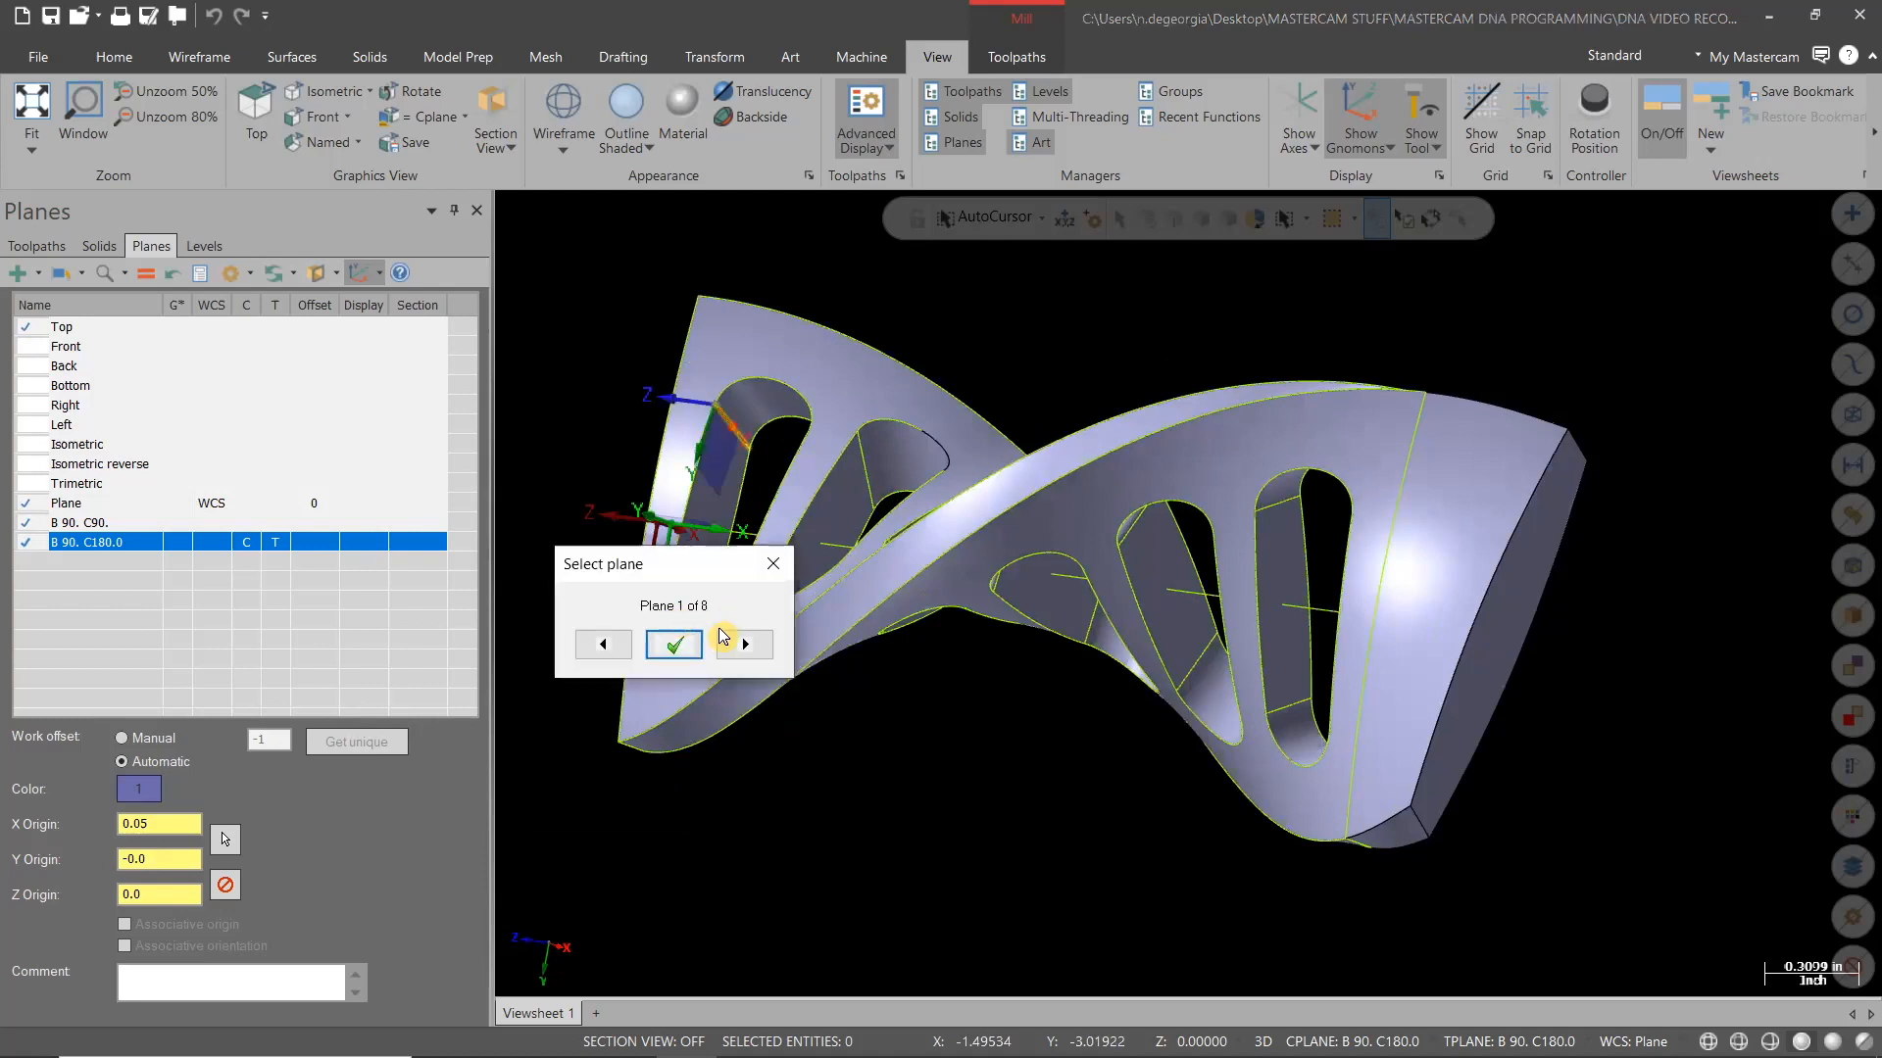
pyautogui.click(667, 643)
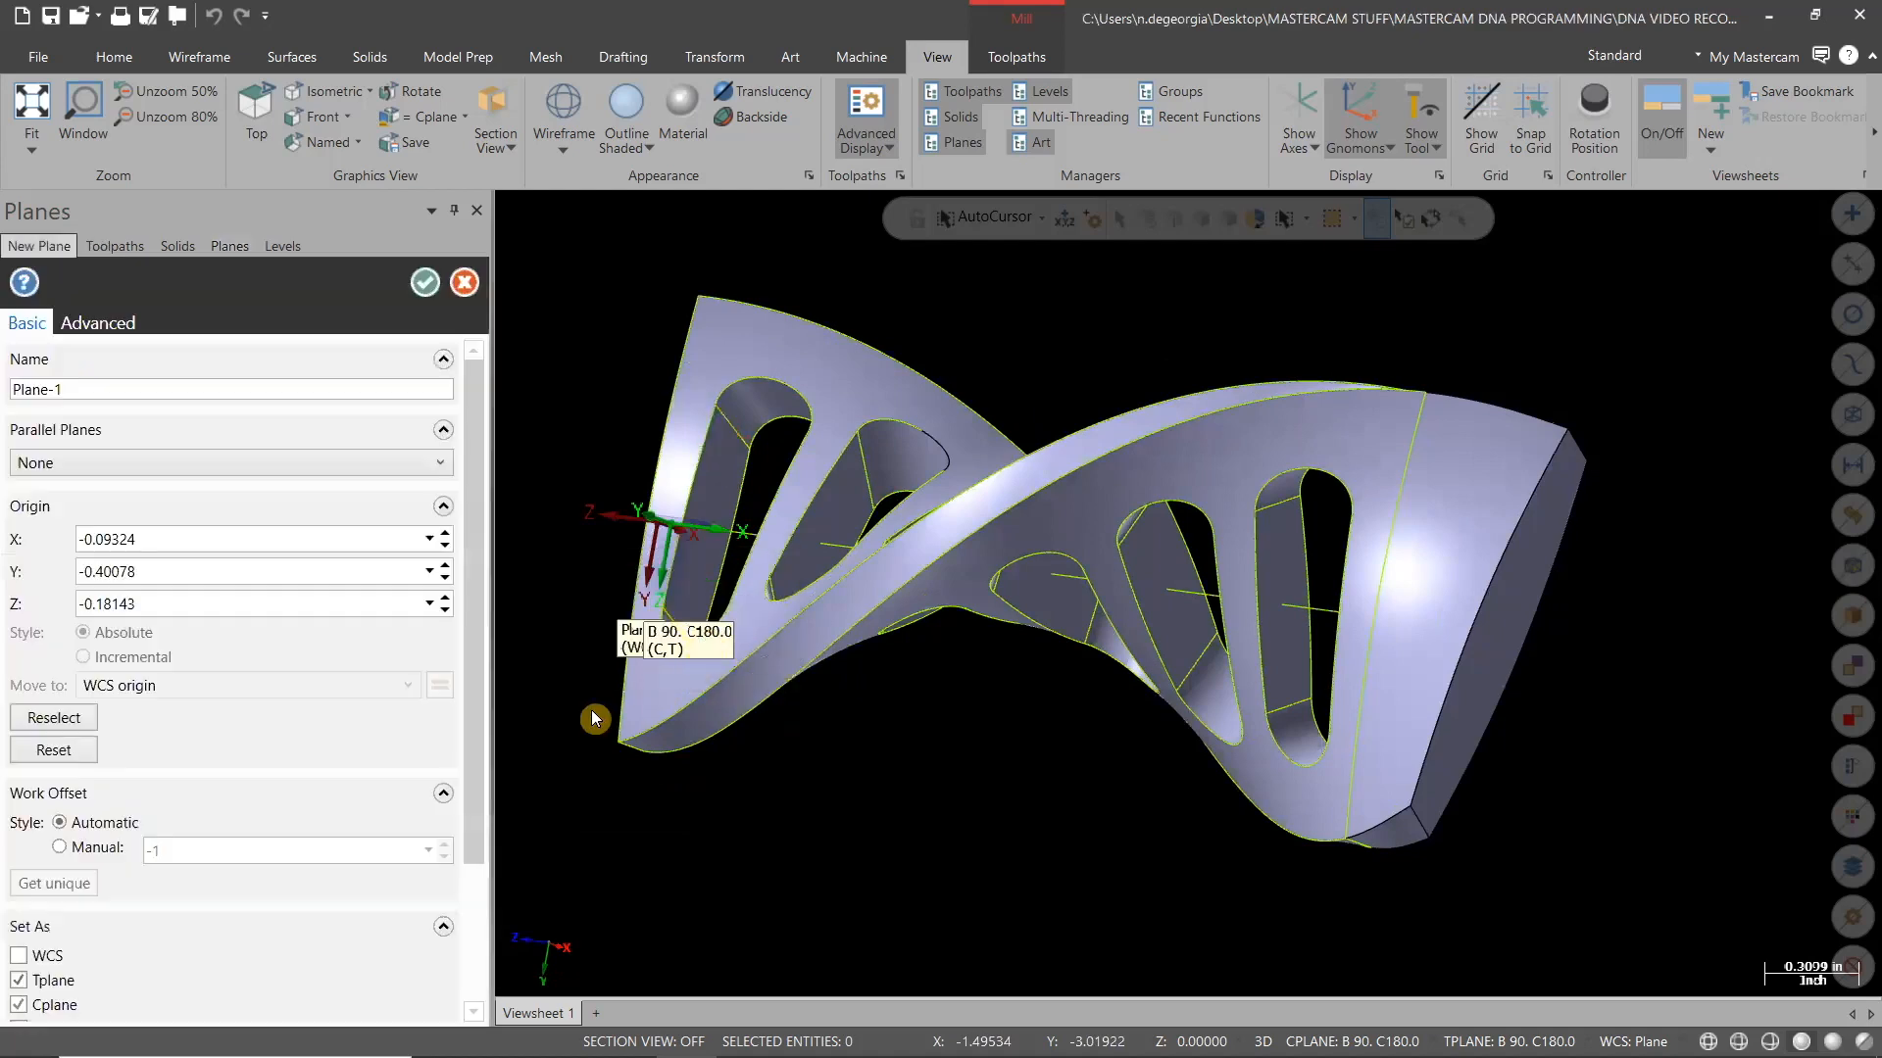
# Name the new plane SLOT 1, assign it manual work offset 0 and accept it
pyautogui.click(12, 385)
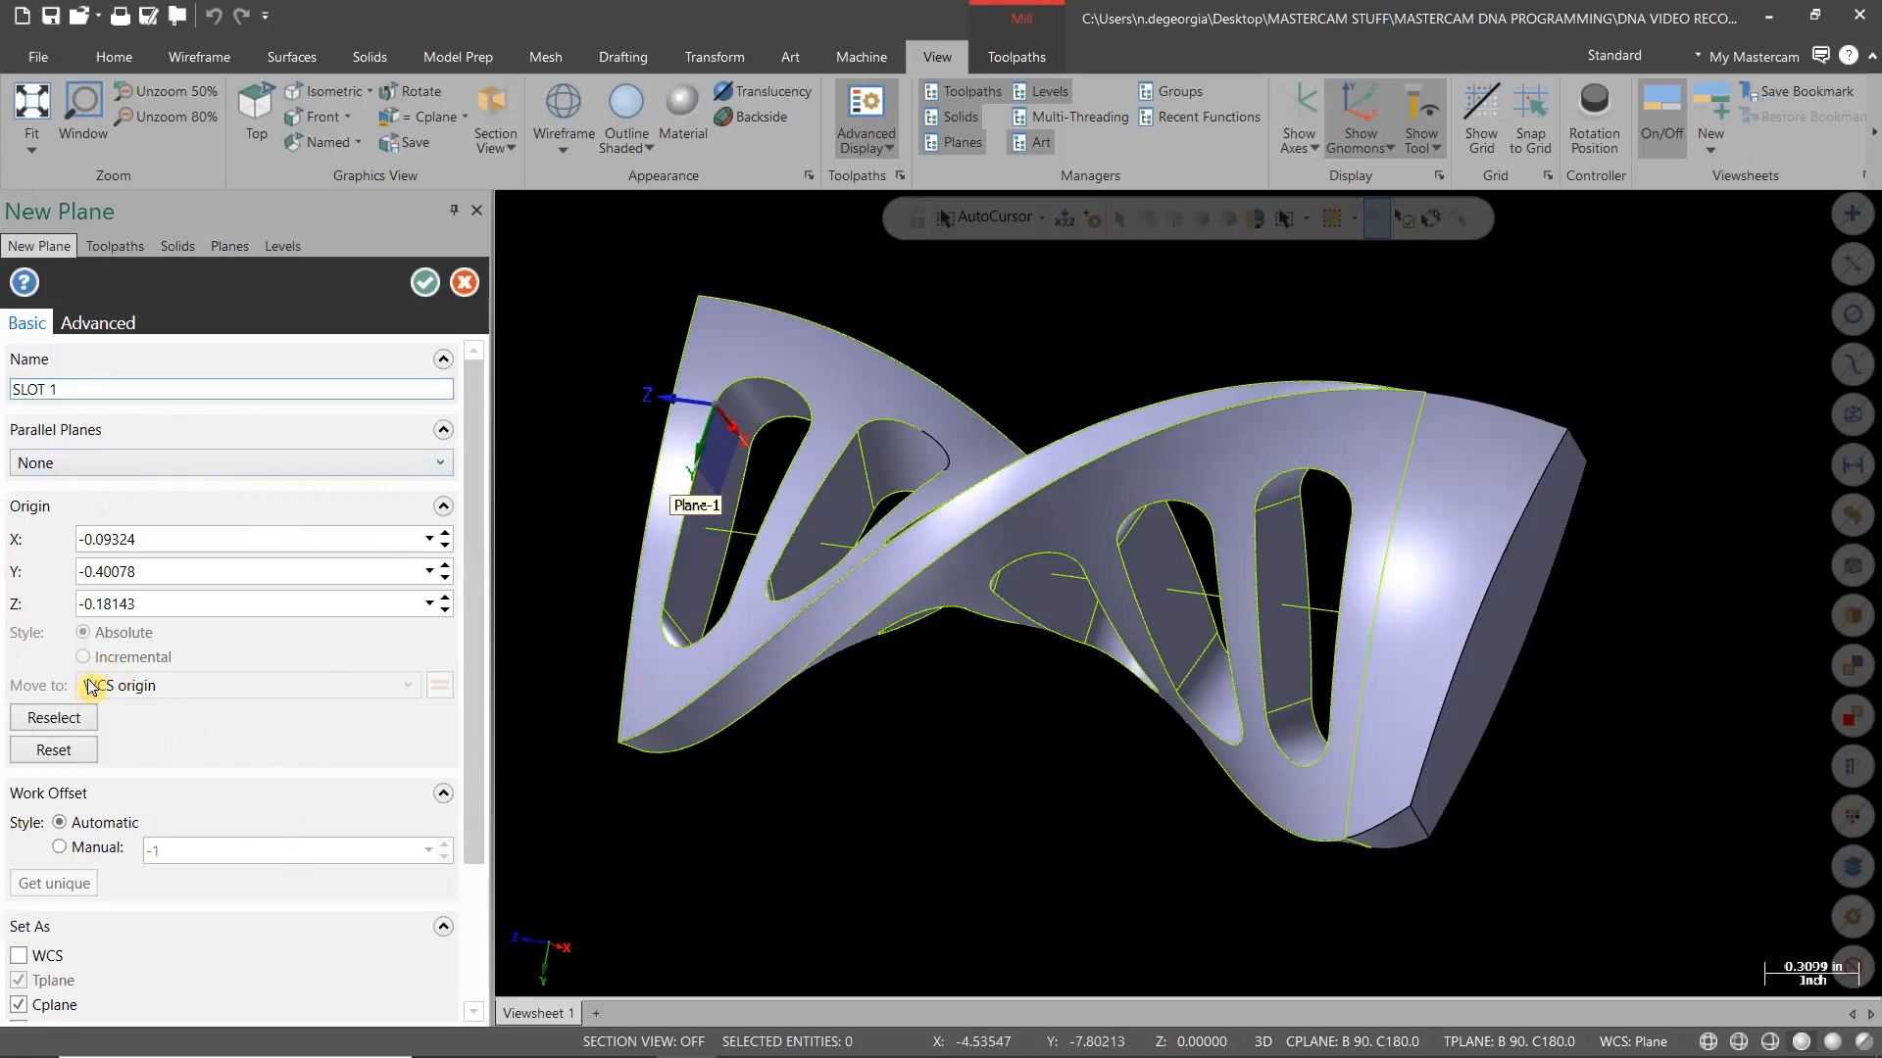
pyautogui.scroll(-2, 392, 647)
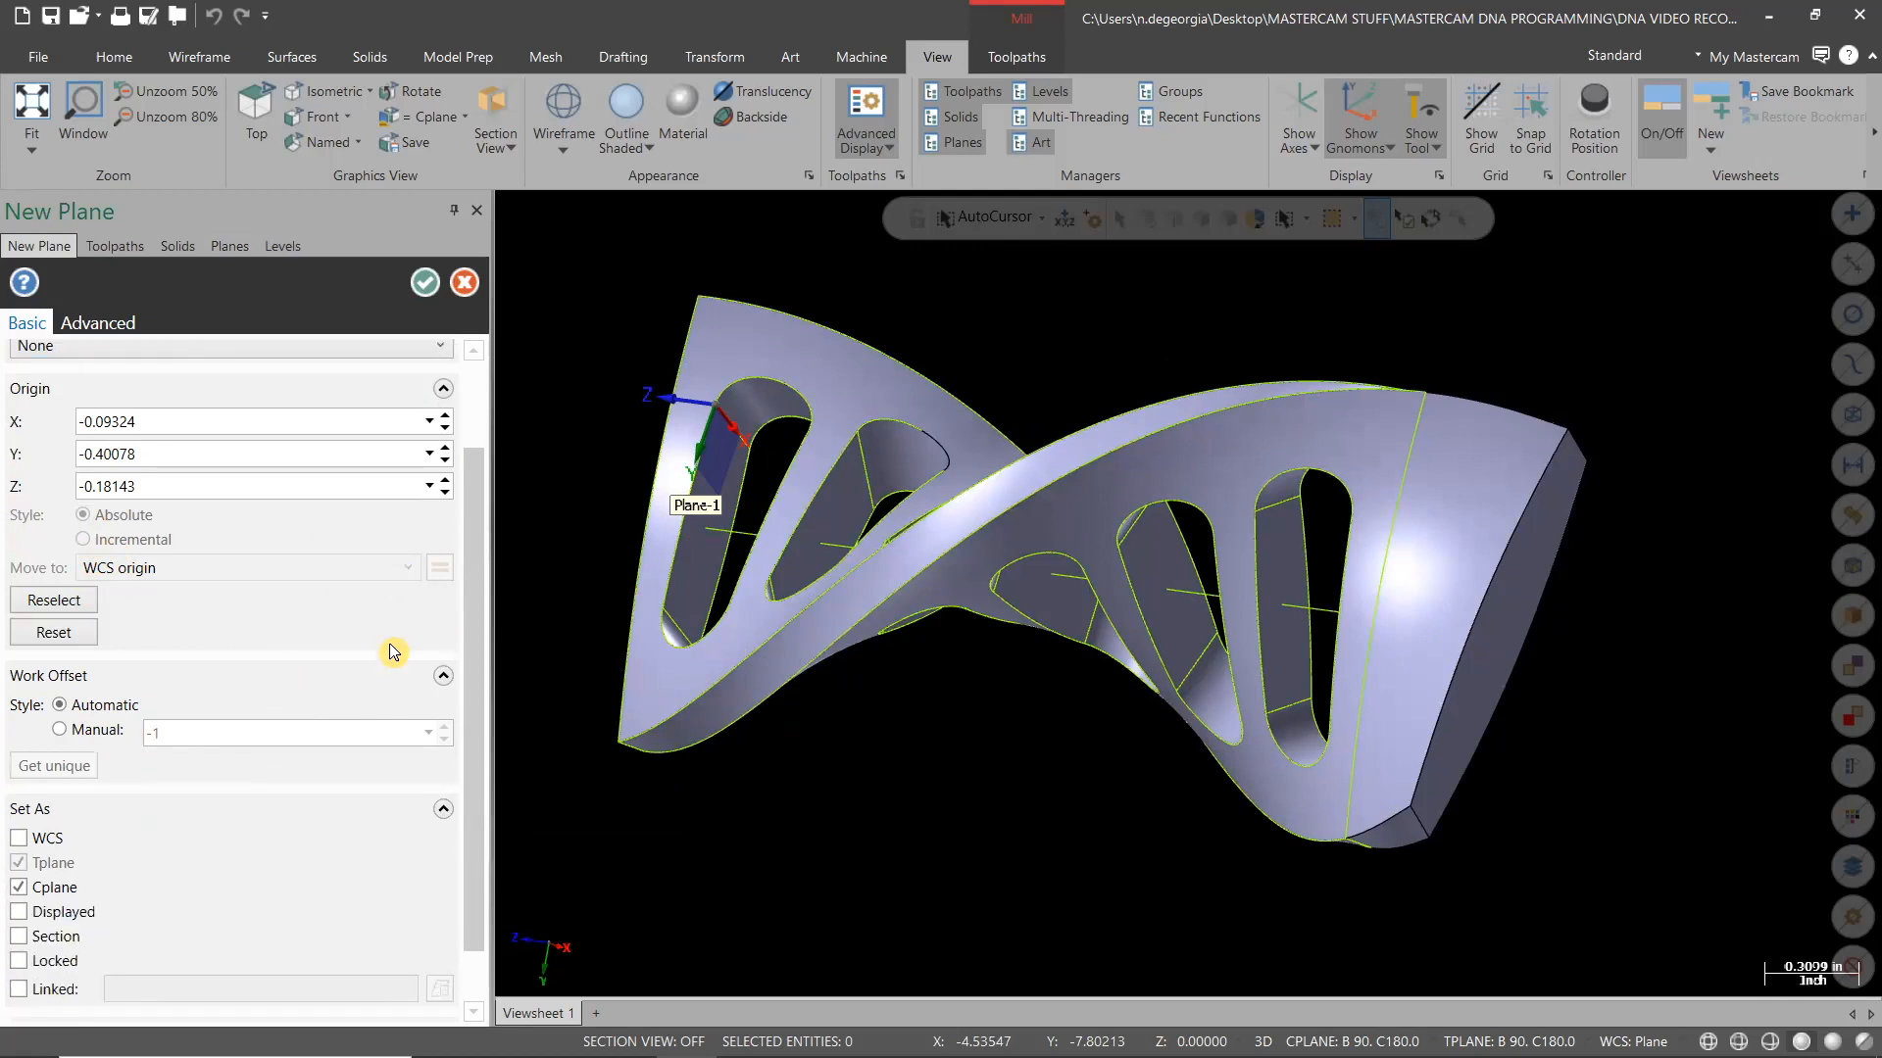
pyautogui.click(65, 730)
pyautogui.write('0')
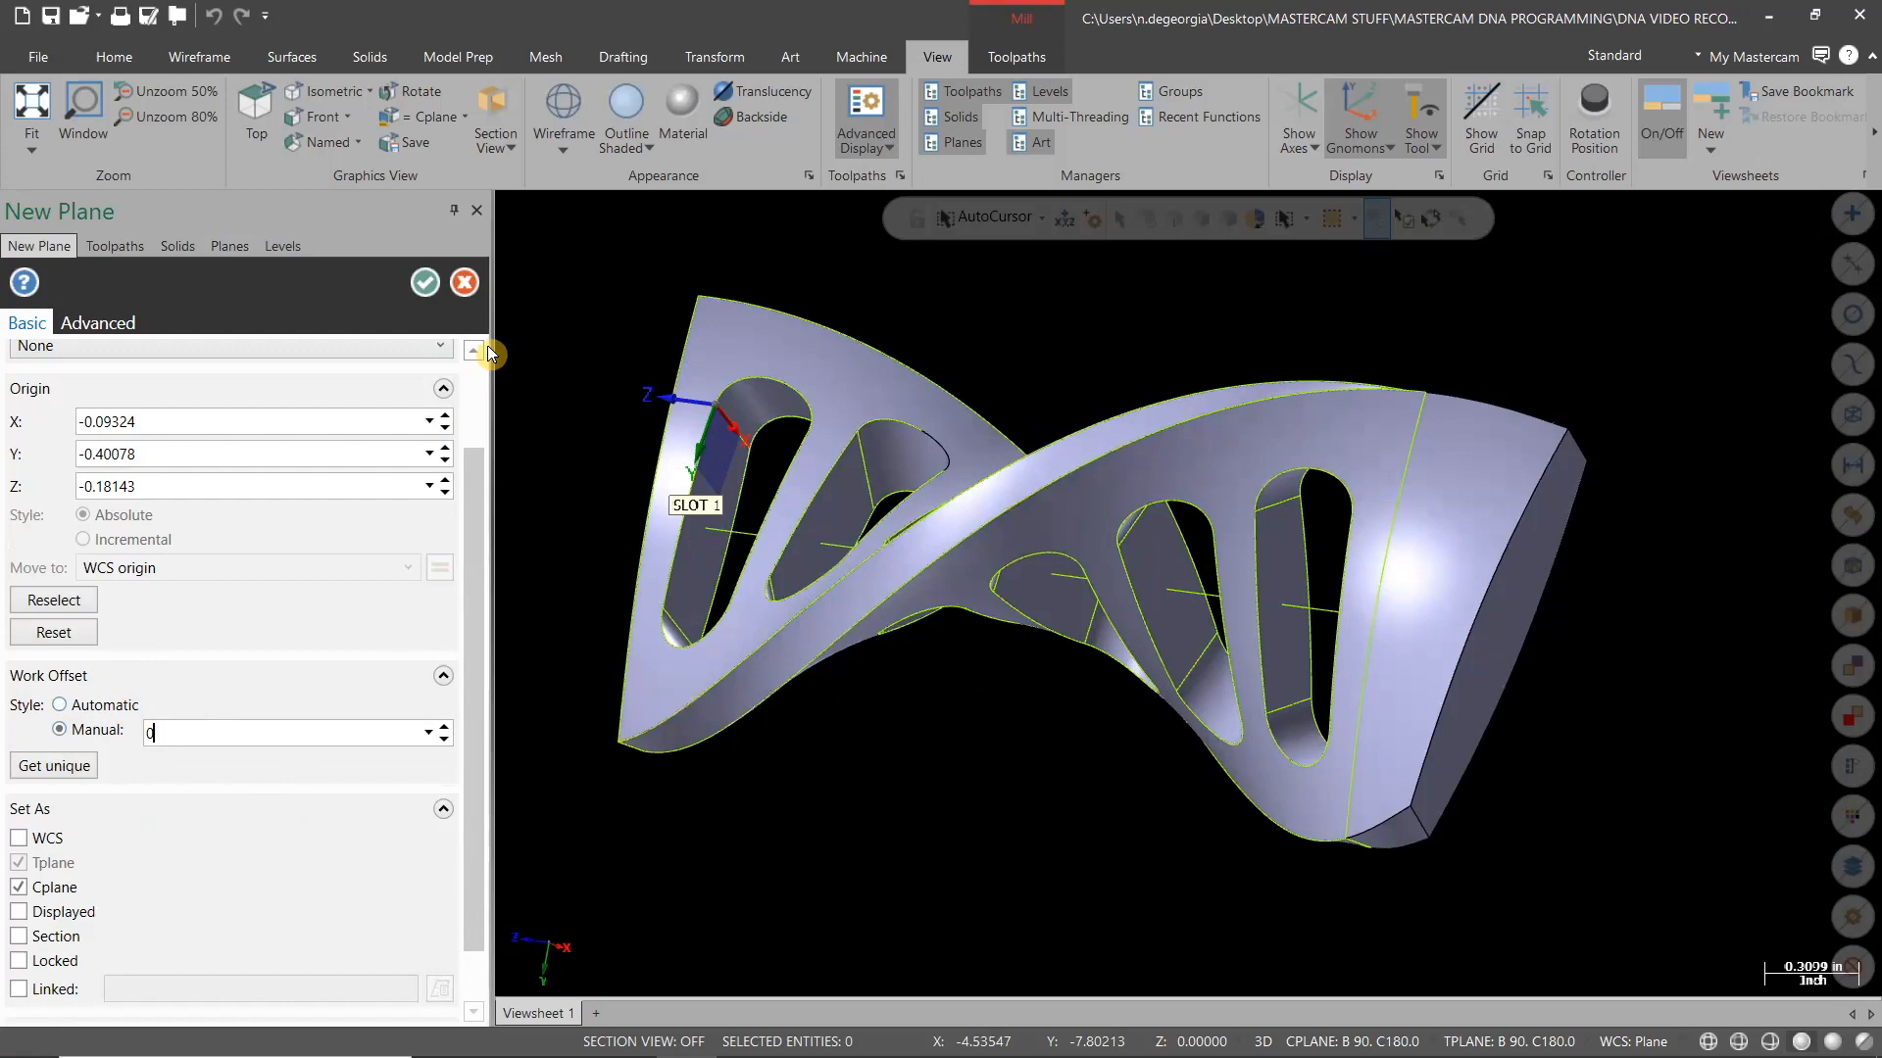
pyautogui.click(425, 285)
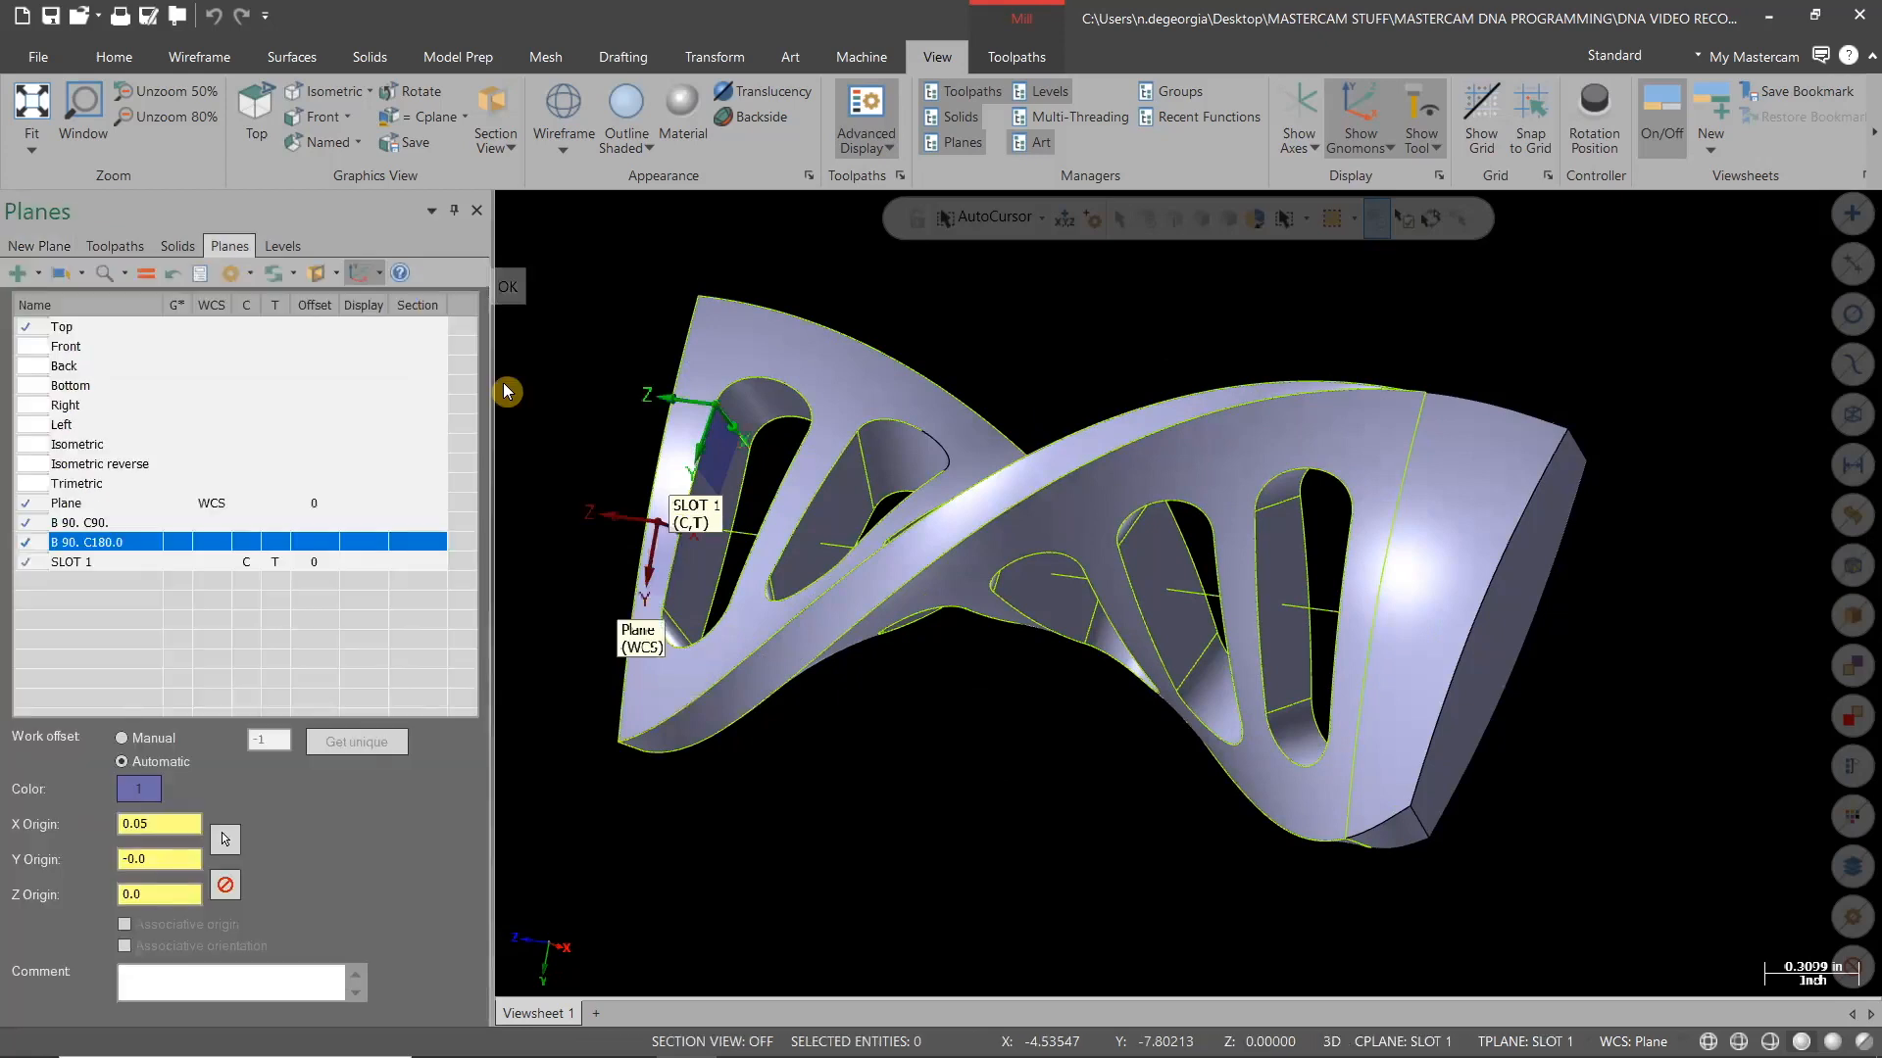
# Edit the SLOT 1 plane and rotate it -90° about its Y axis
pyautogui.click(116, 567)
pyautogui.rightClick(115, 567)
pyautogui.click(196, 583)
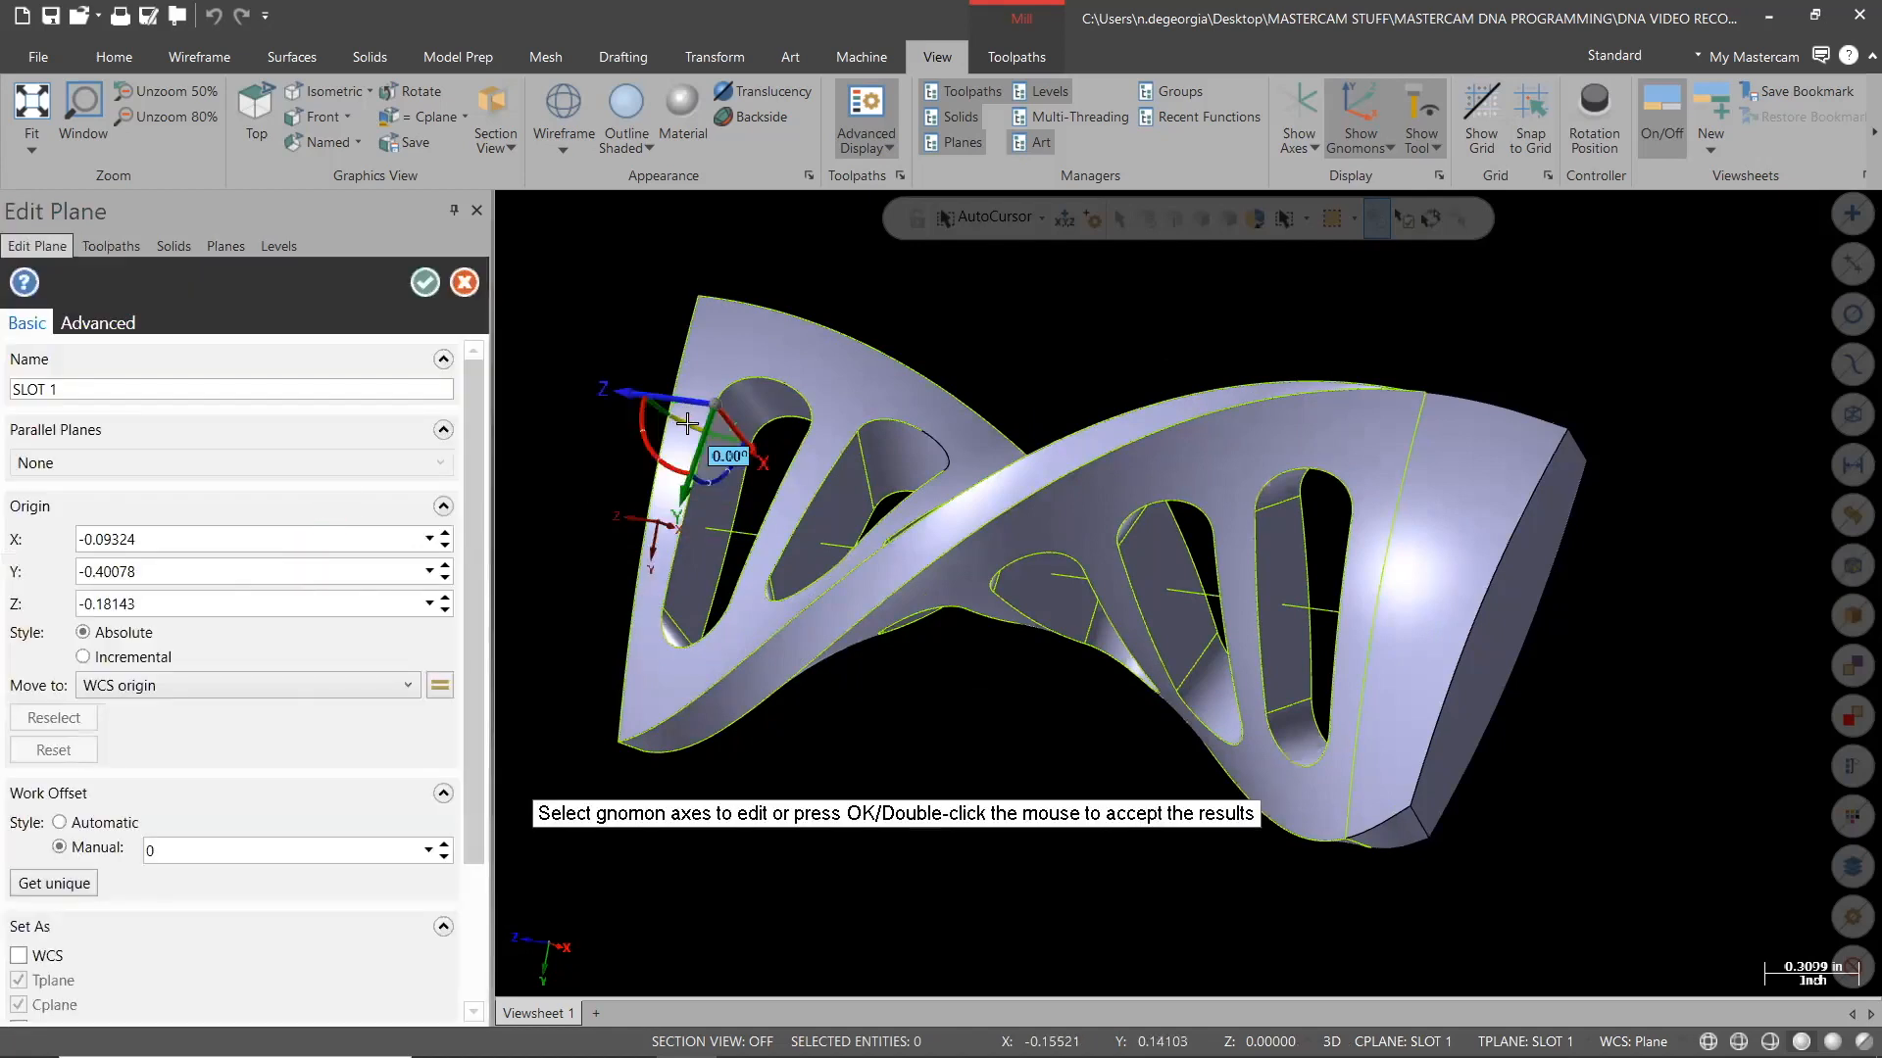
pyautogui.click(687, 421)
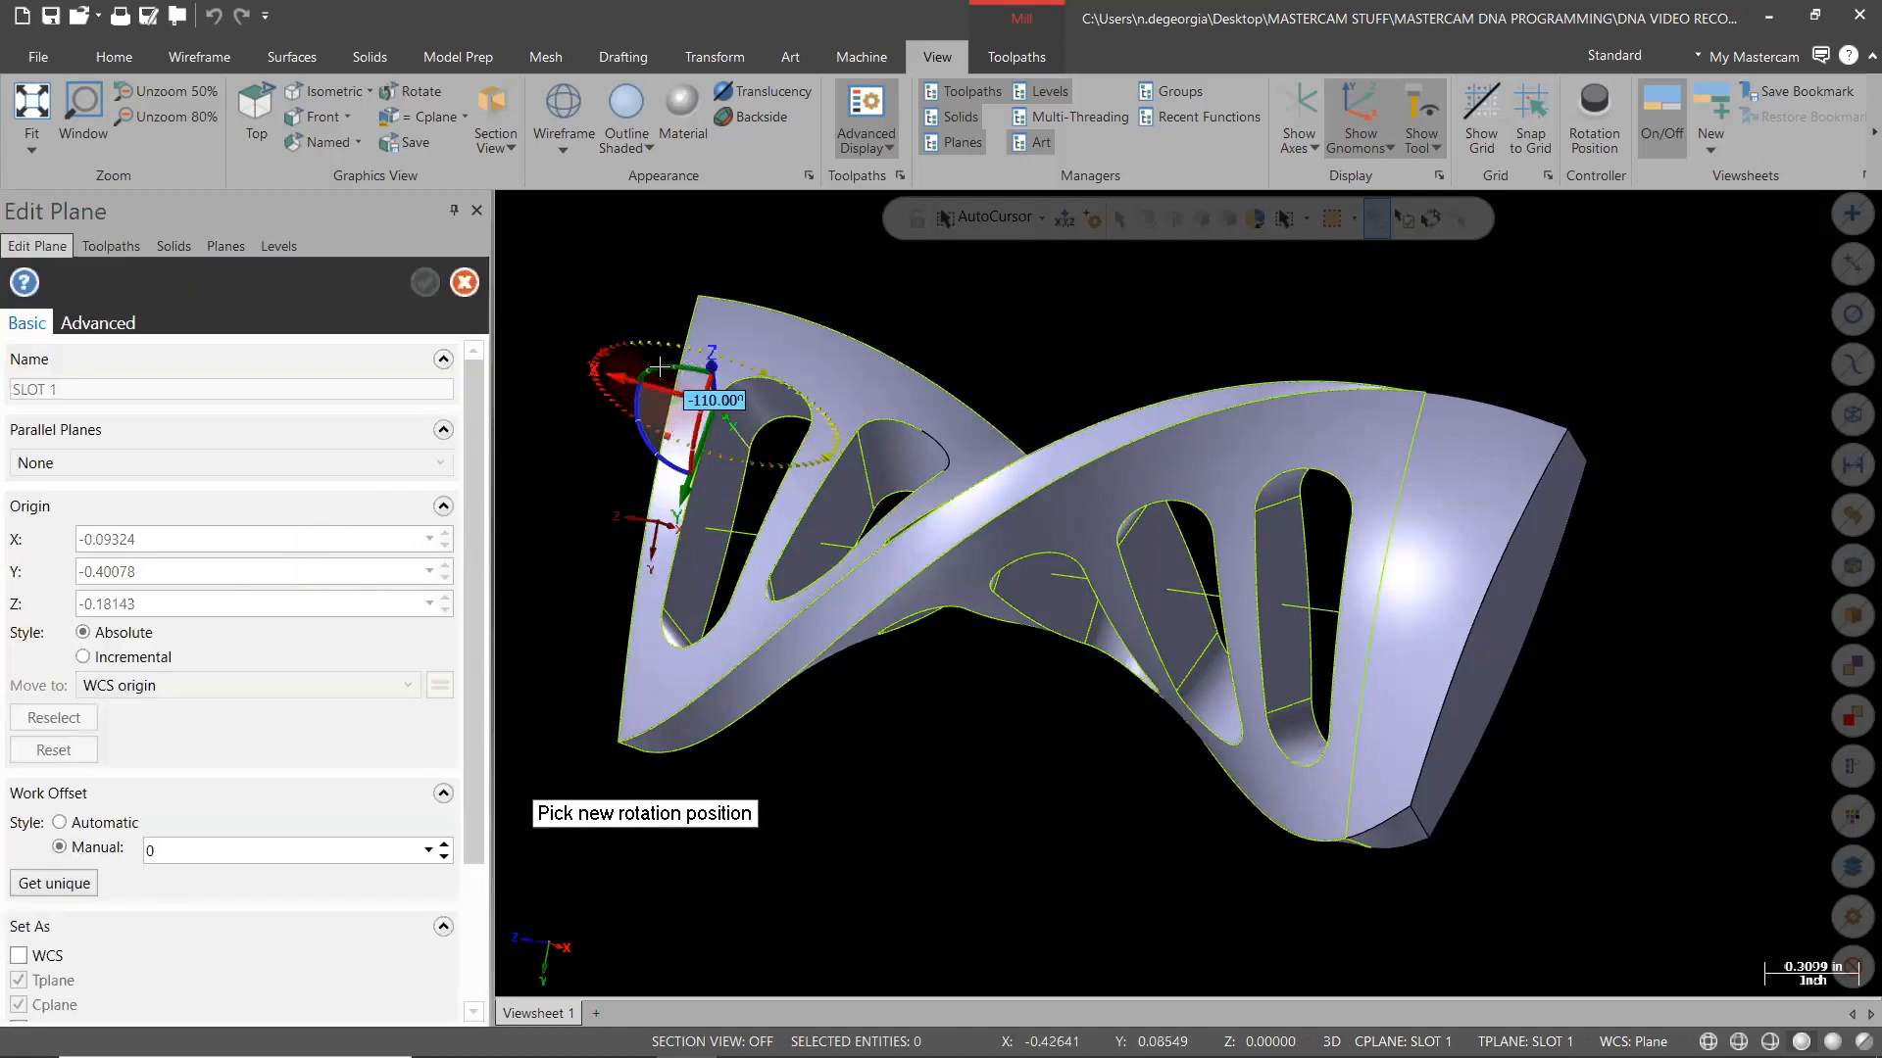
pyautogui.write('-9')
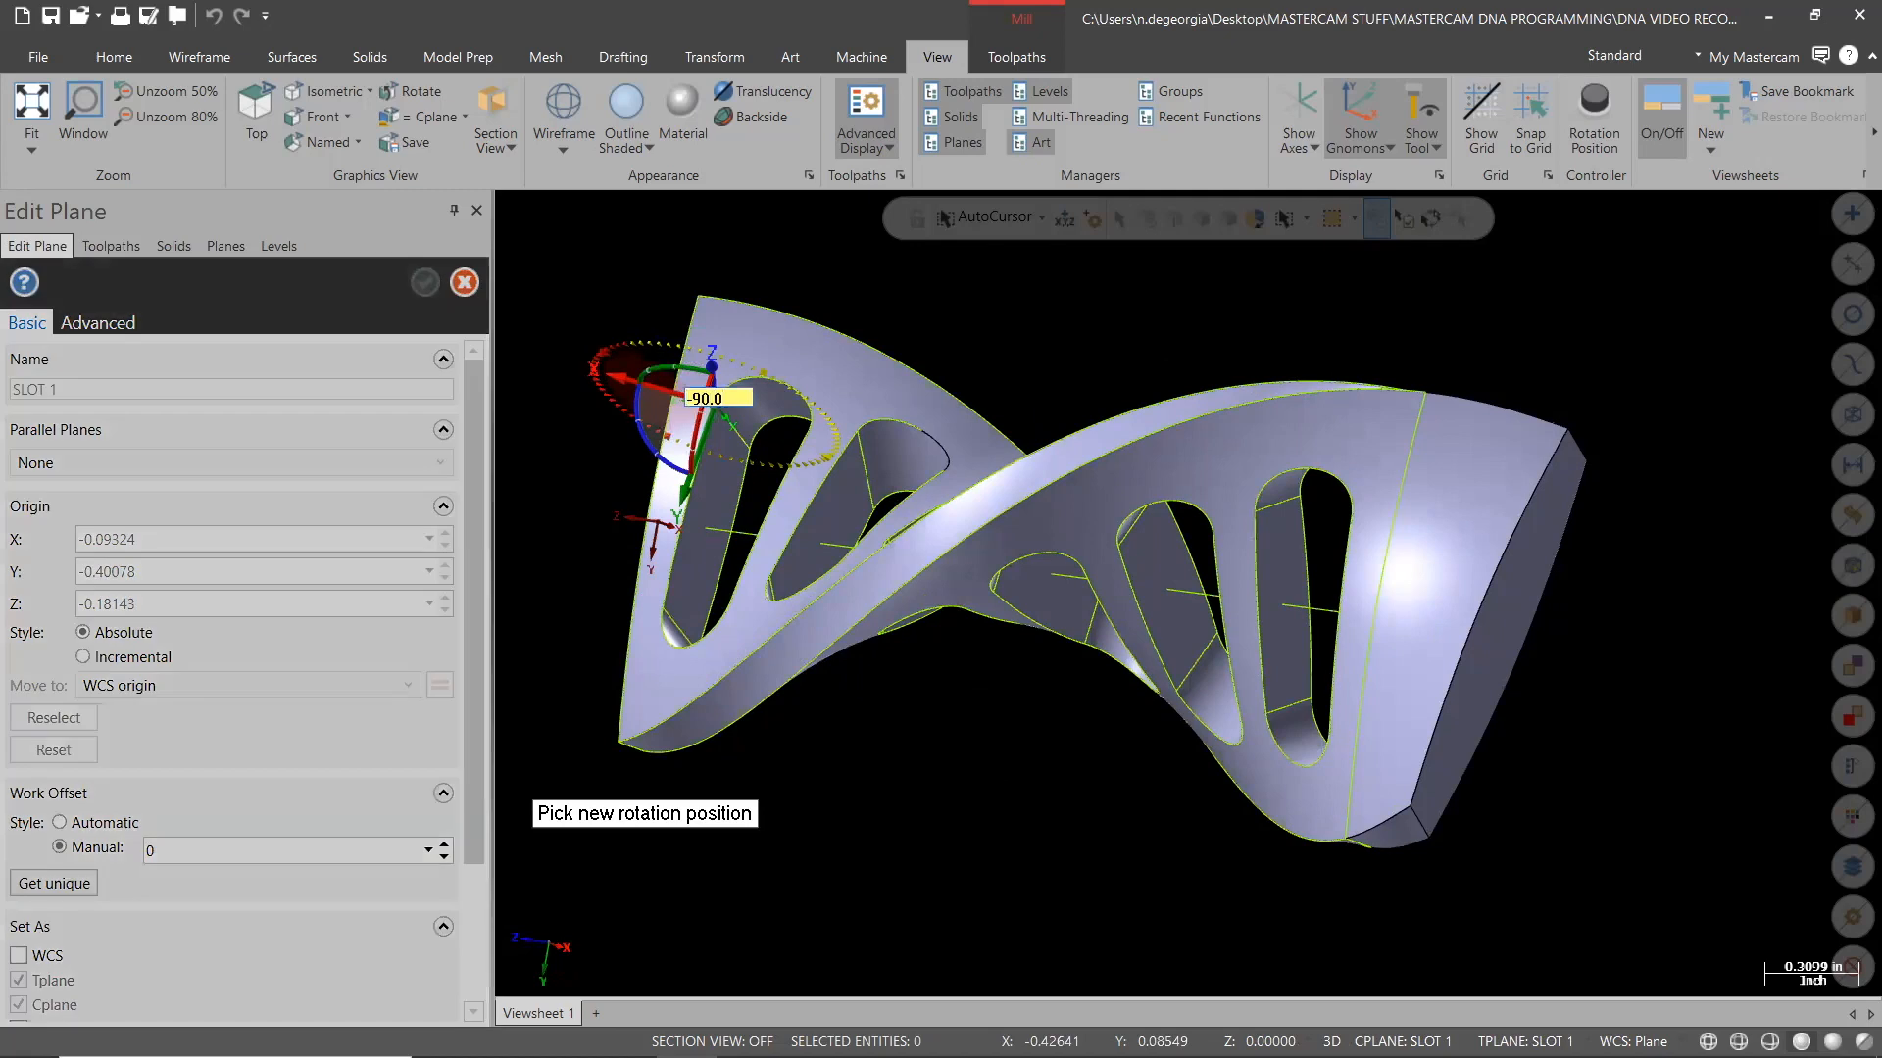
pyautogui.press('Return')
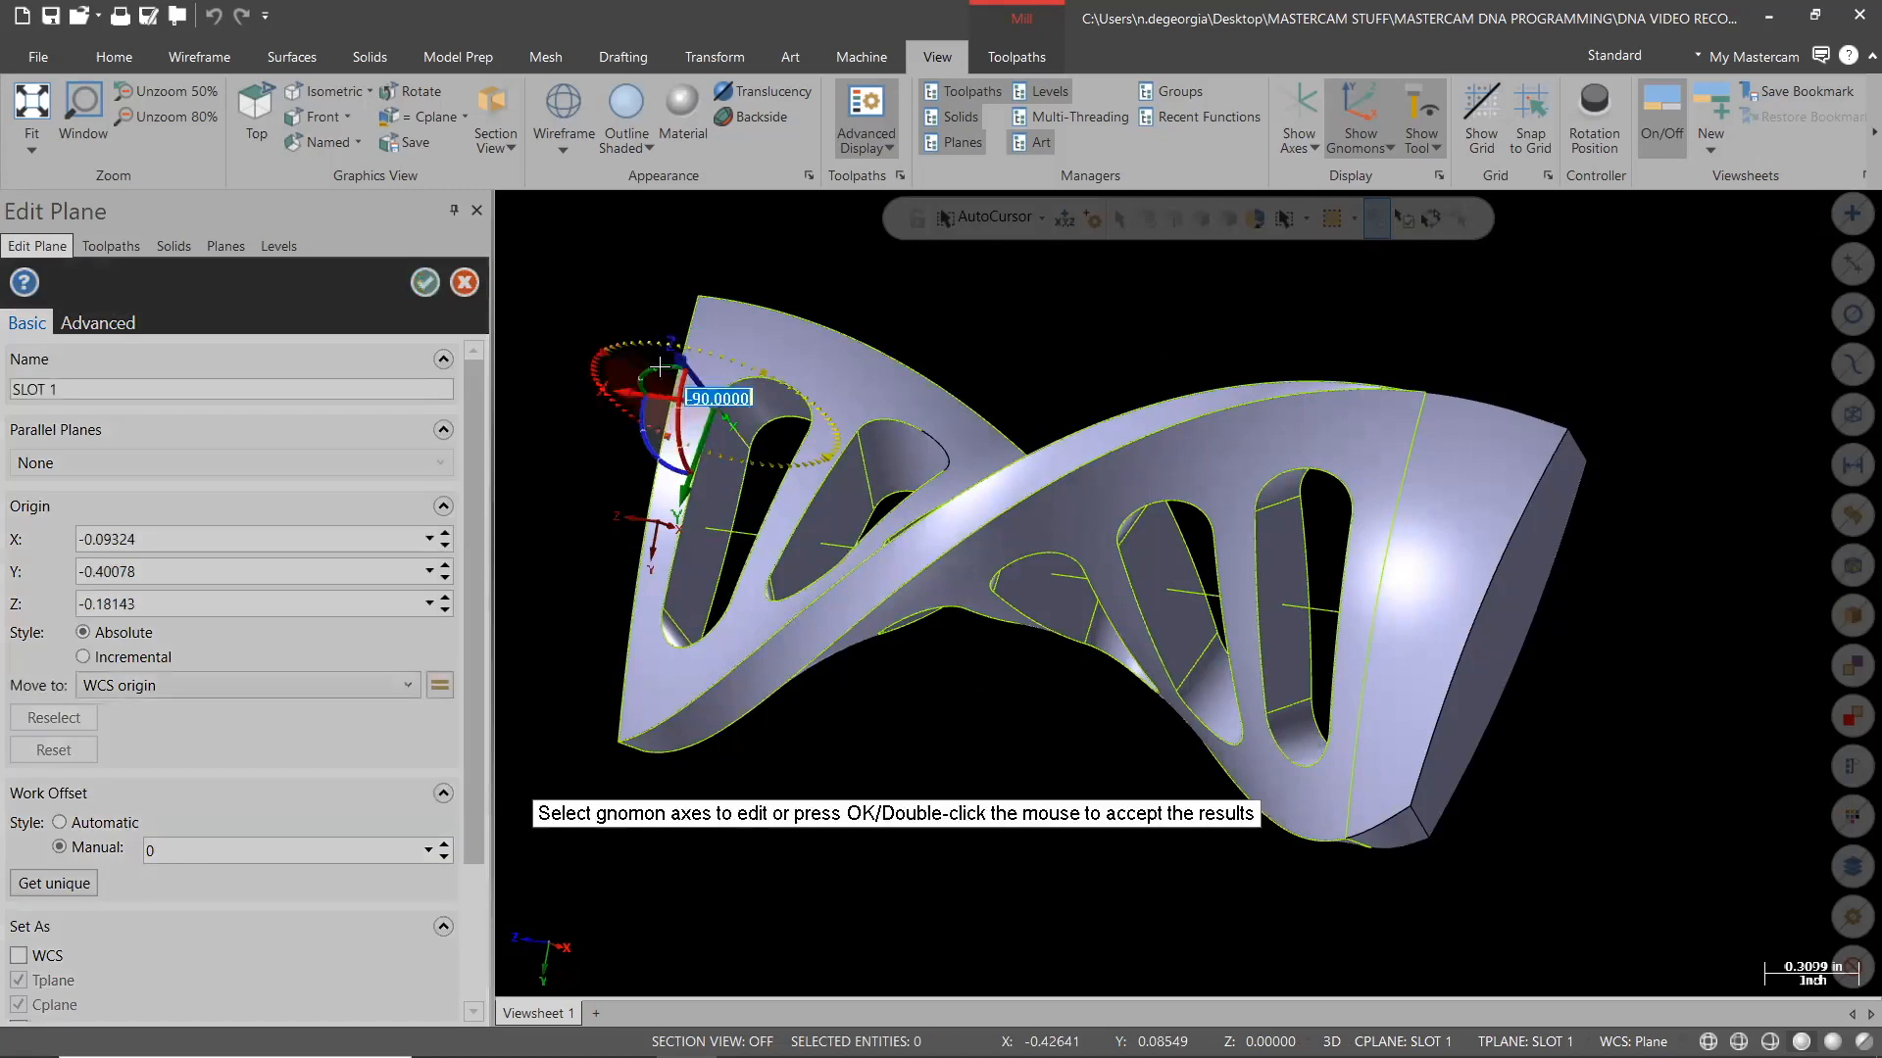
pyautogui.click(425, 283)
# Define another plane from geometry using straight edges at both ends of the second slot
pyautogui.moveTo(840, 756); pyautogui.dragTo(970, 774, button='middle')
pyautogui.scroll(-1, 970, 775)
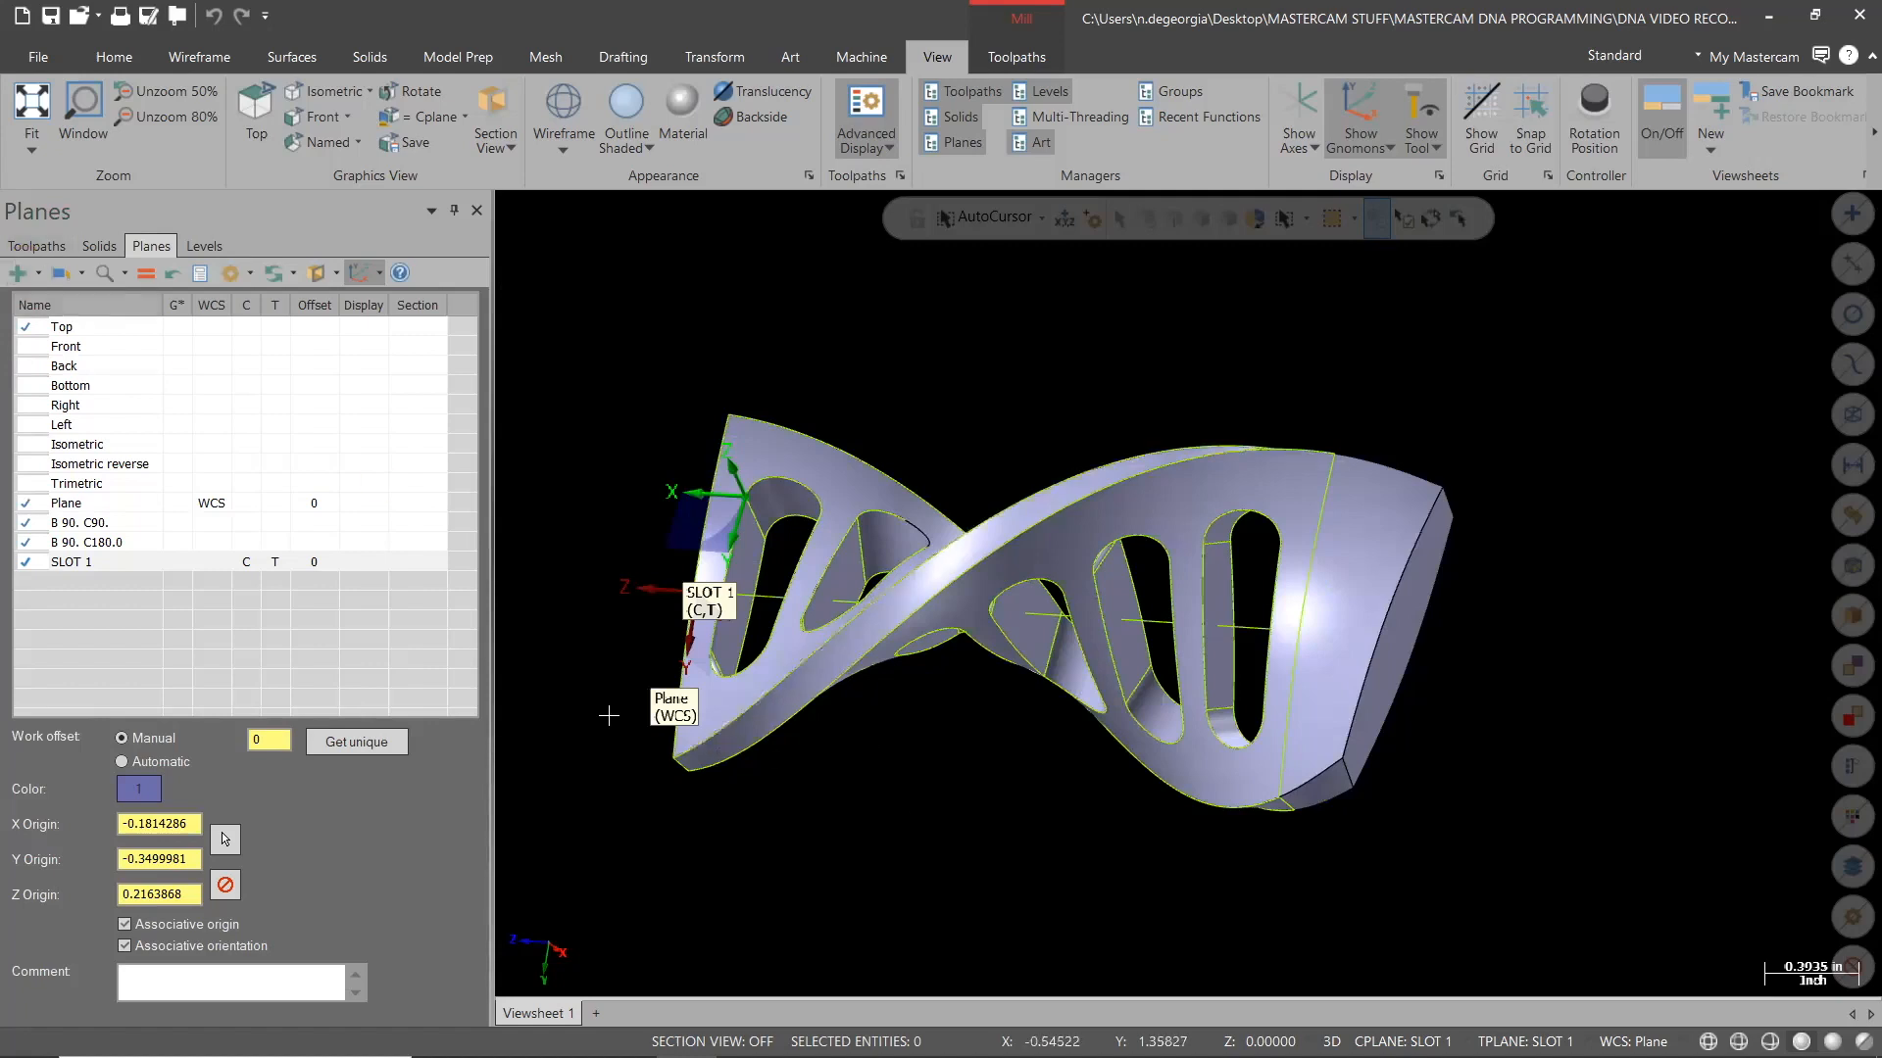
pyautogui.click(28, 277)
pyautogui.click(44, 301)
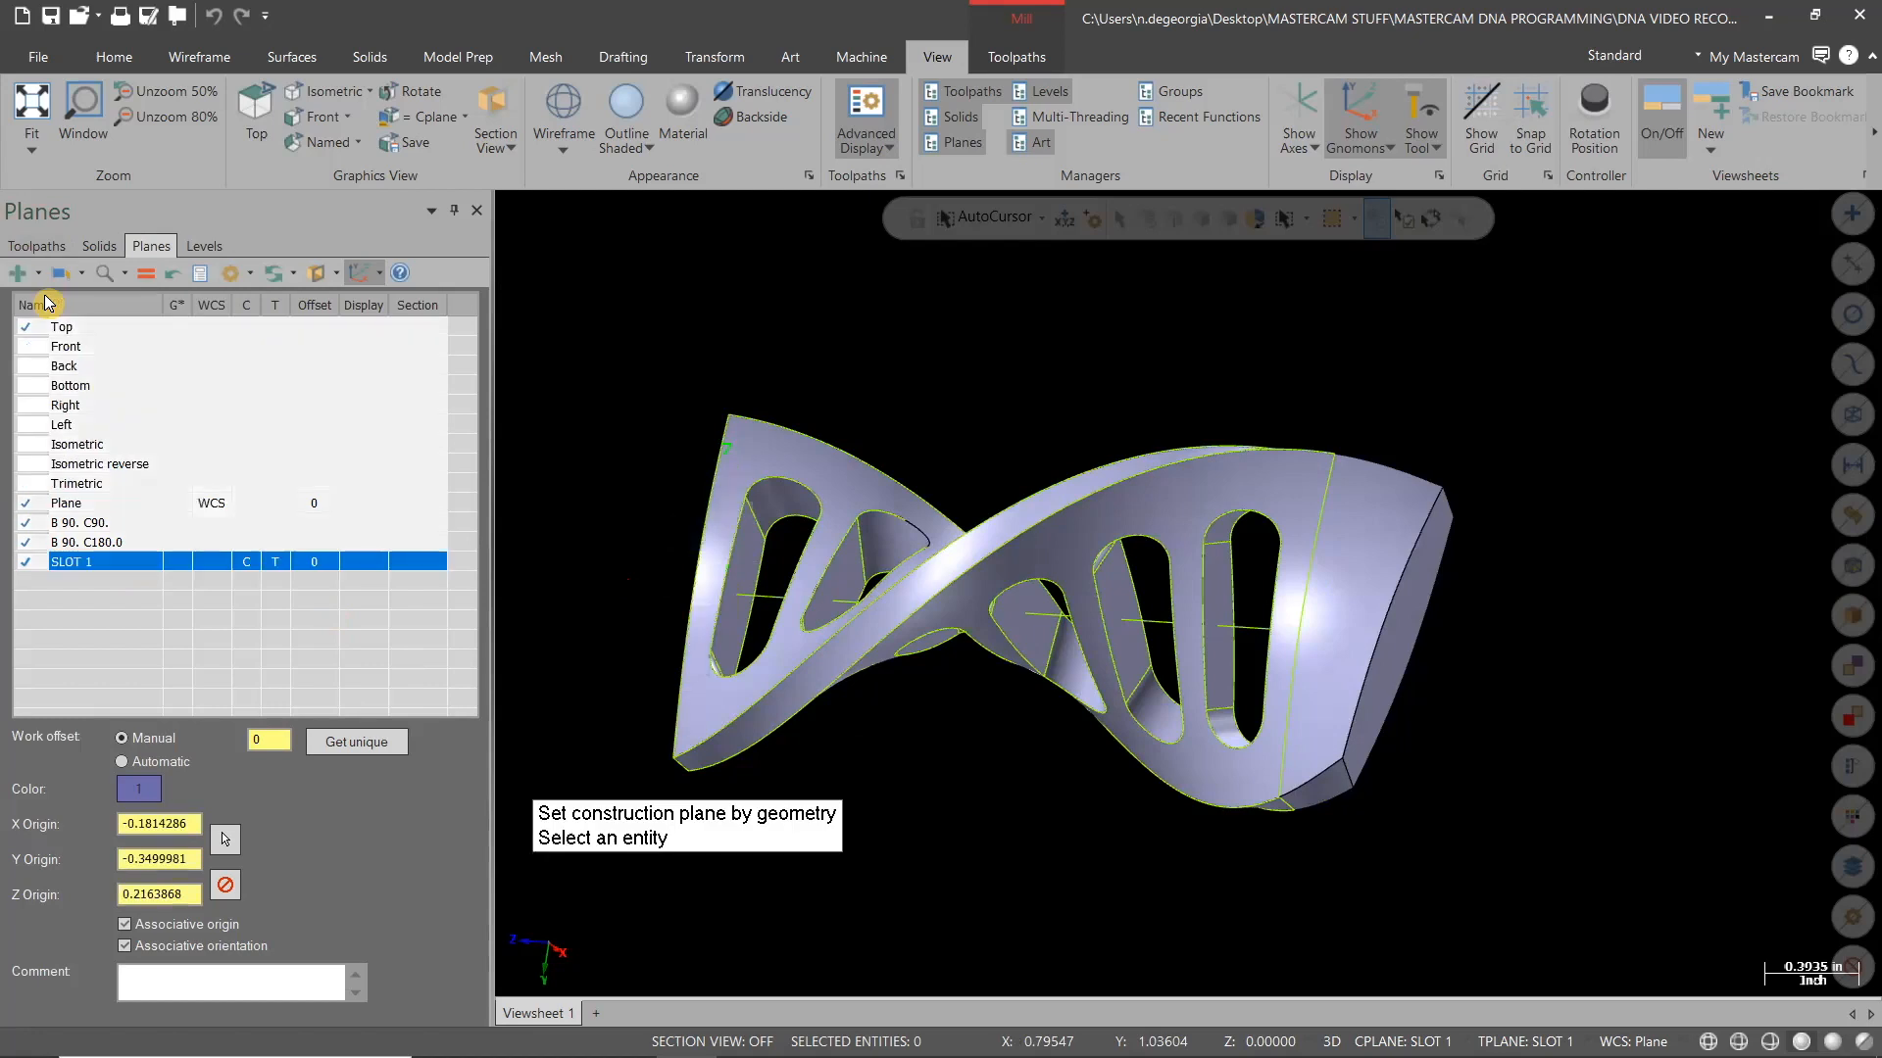
pyautogui.click(872, 527)
pyautogui.moveTo(1045, 403); pyautogui.dragTo(925, 559, button='middle')
pyautogui.click(859, 514)
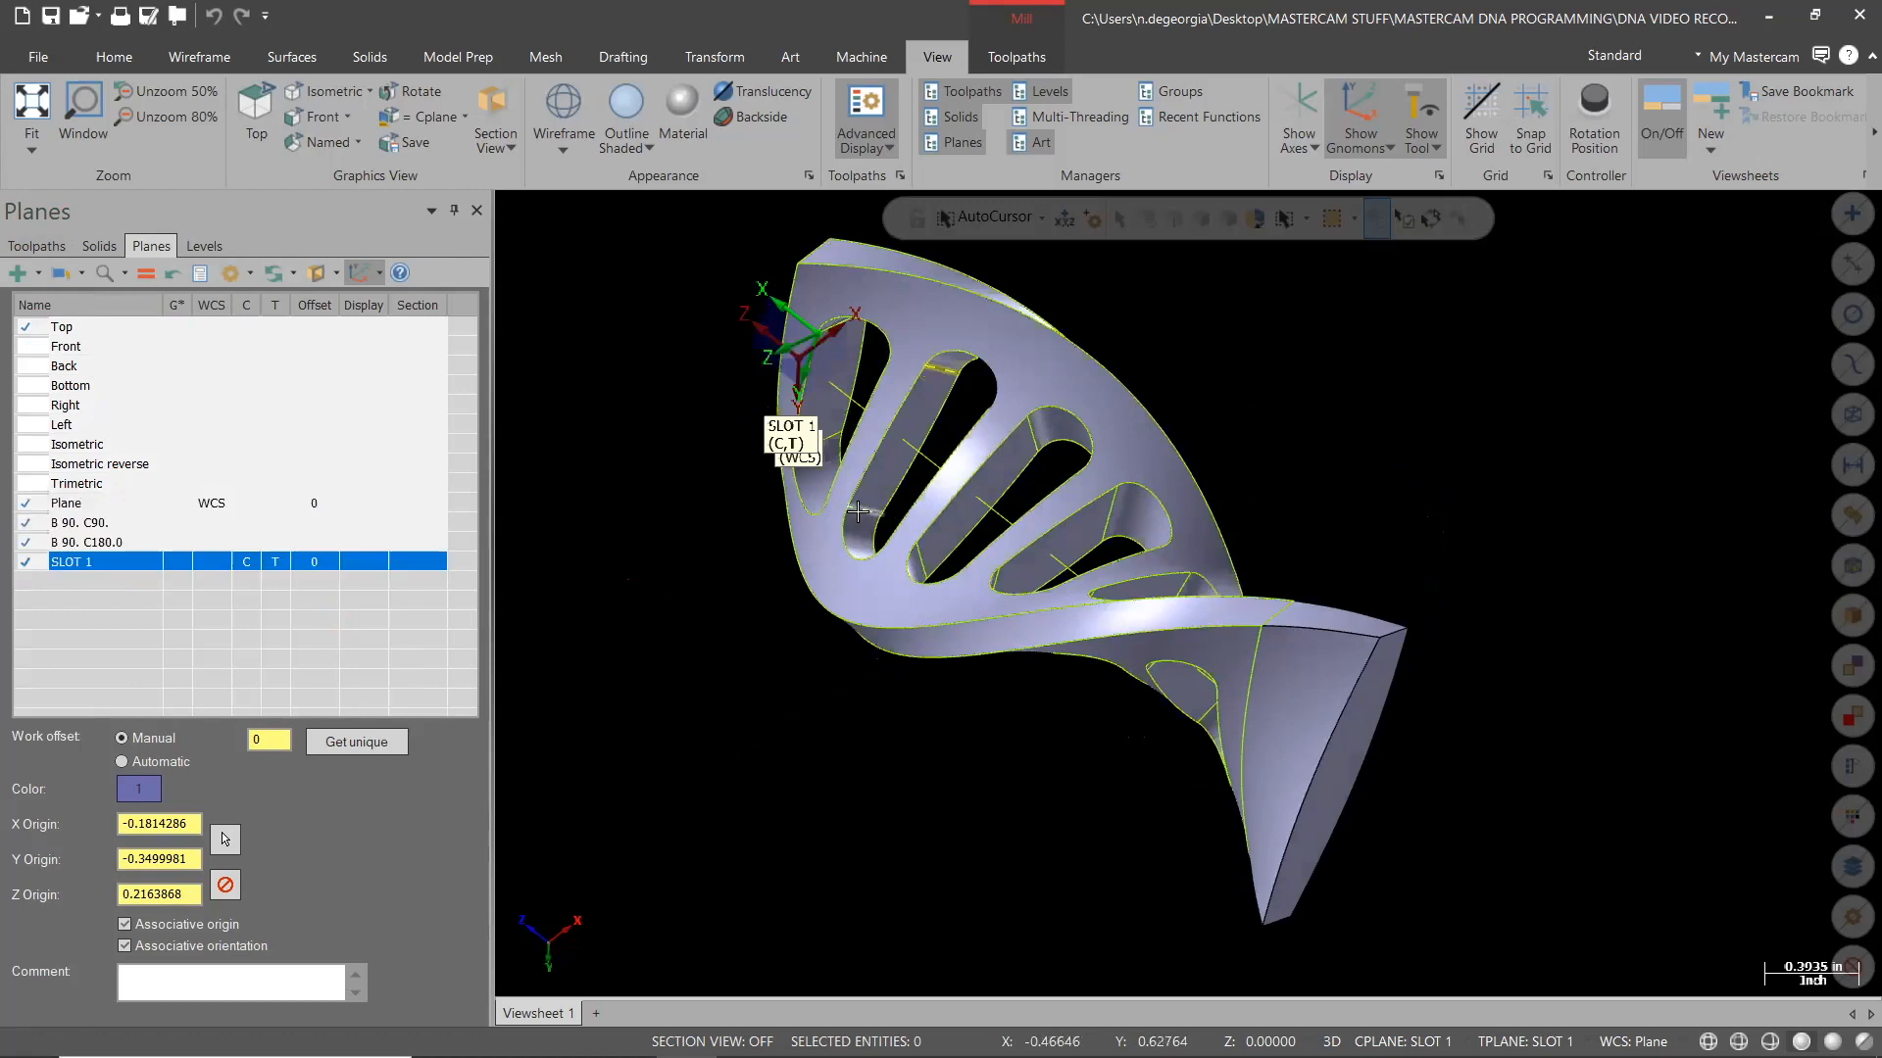
pyautogui.click(860, 563)
# Name this plane SLOT 2, assign it manual work offset 0 and accept it
pyautogui.doubleClick(14, 386)
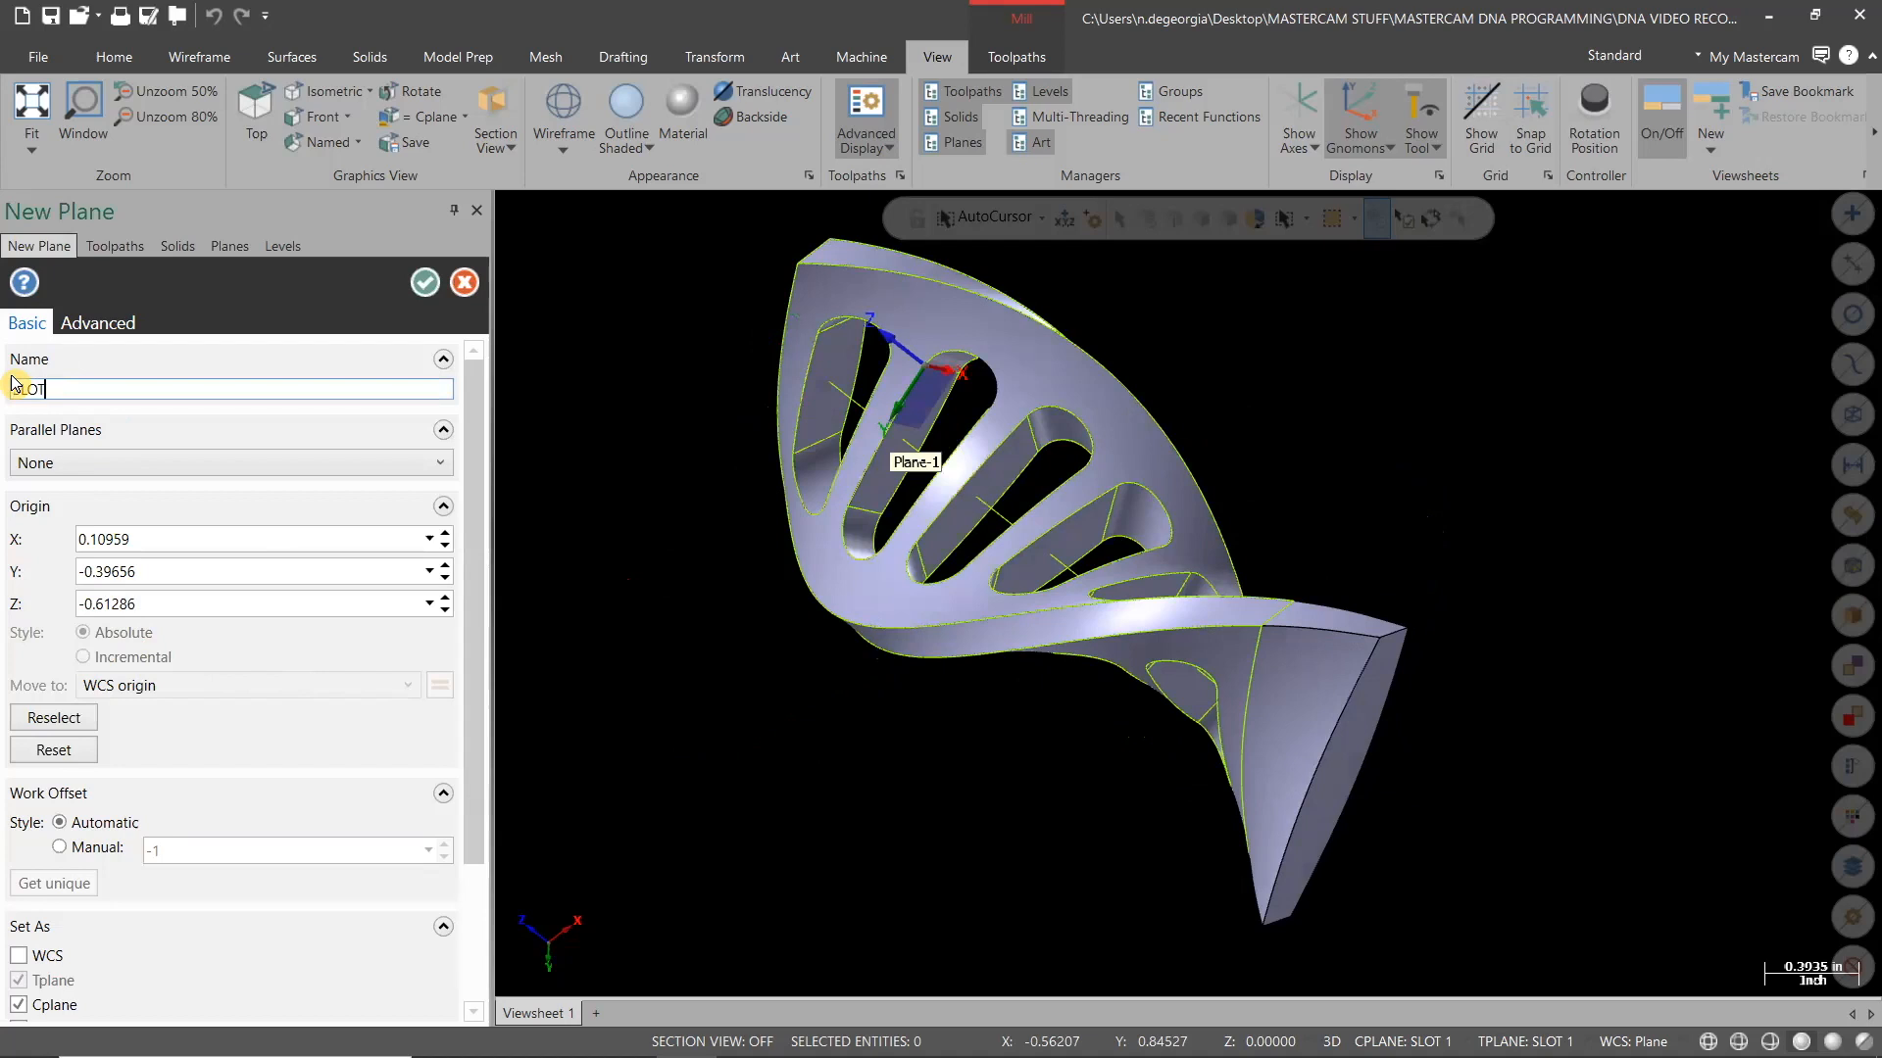
pyautogui.click(58, 849)
pyautogui.write('0')
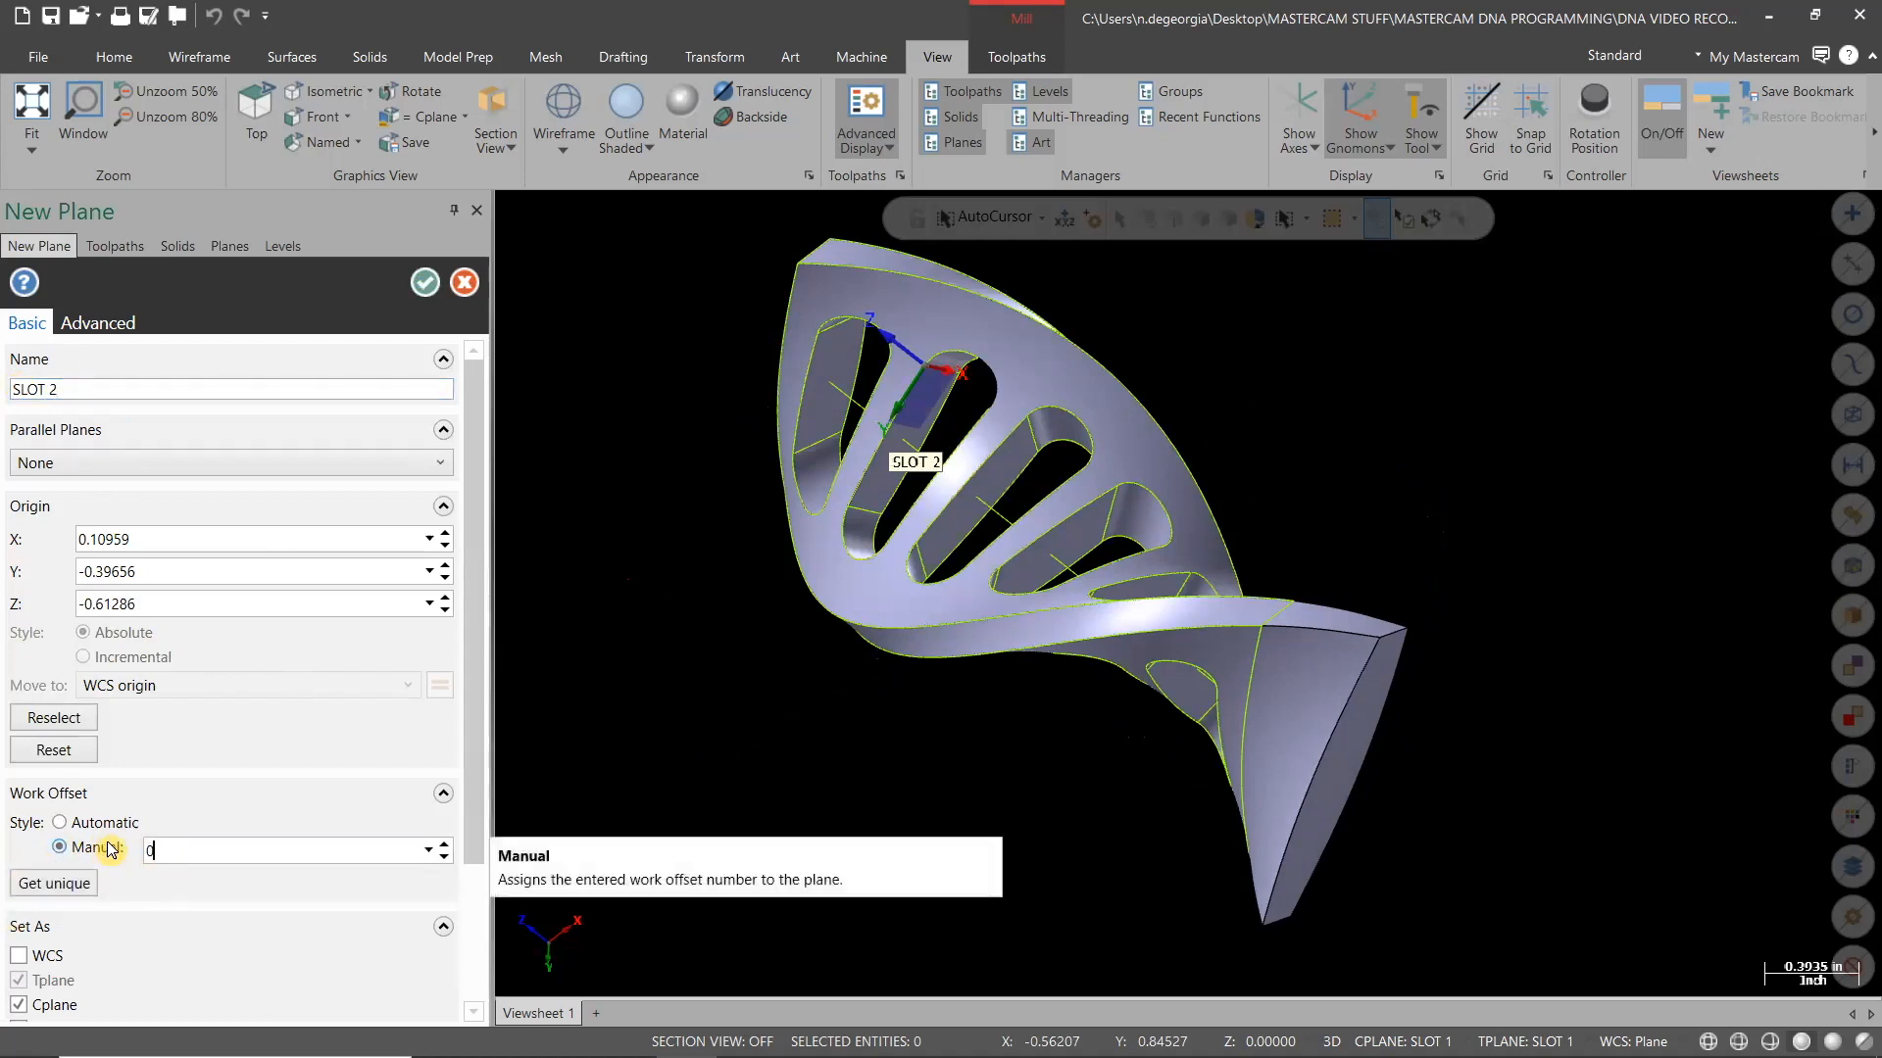
pyautogui.press('Return')
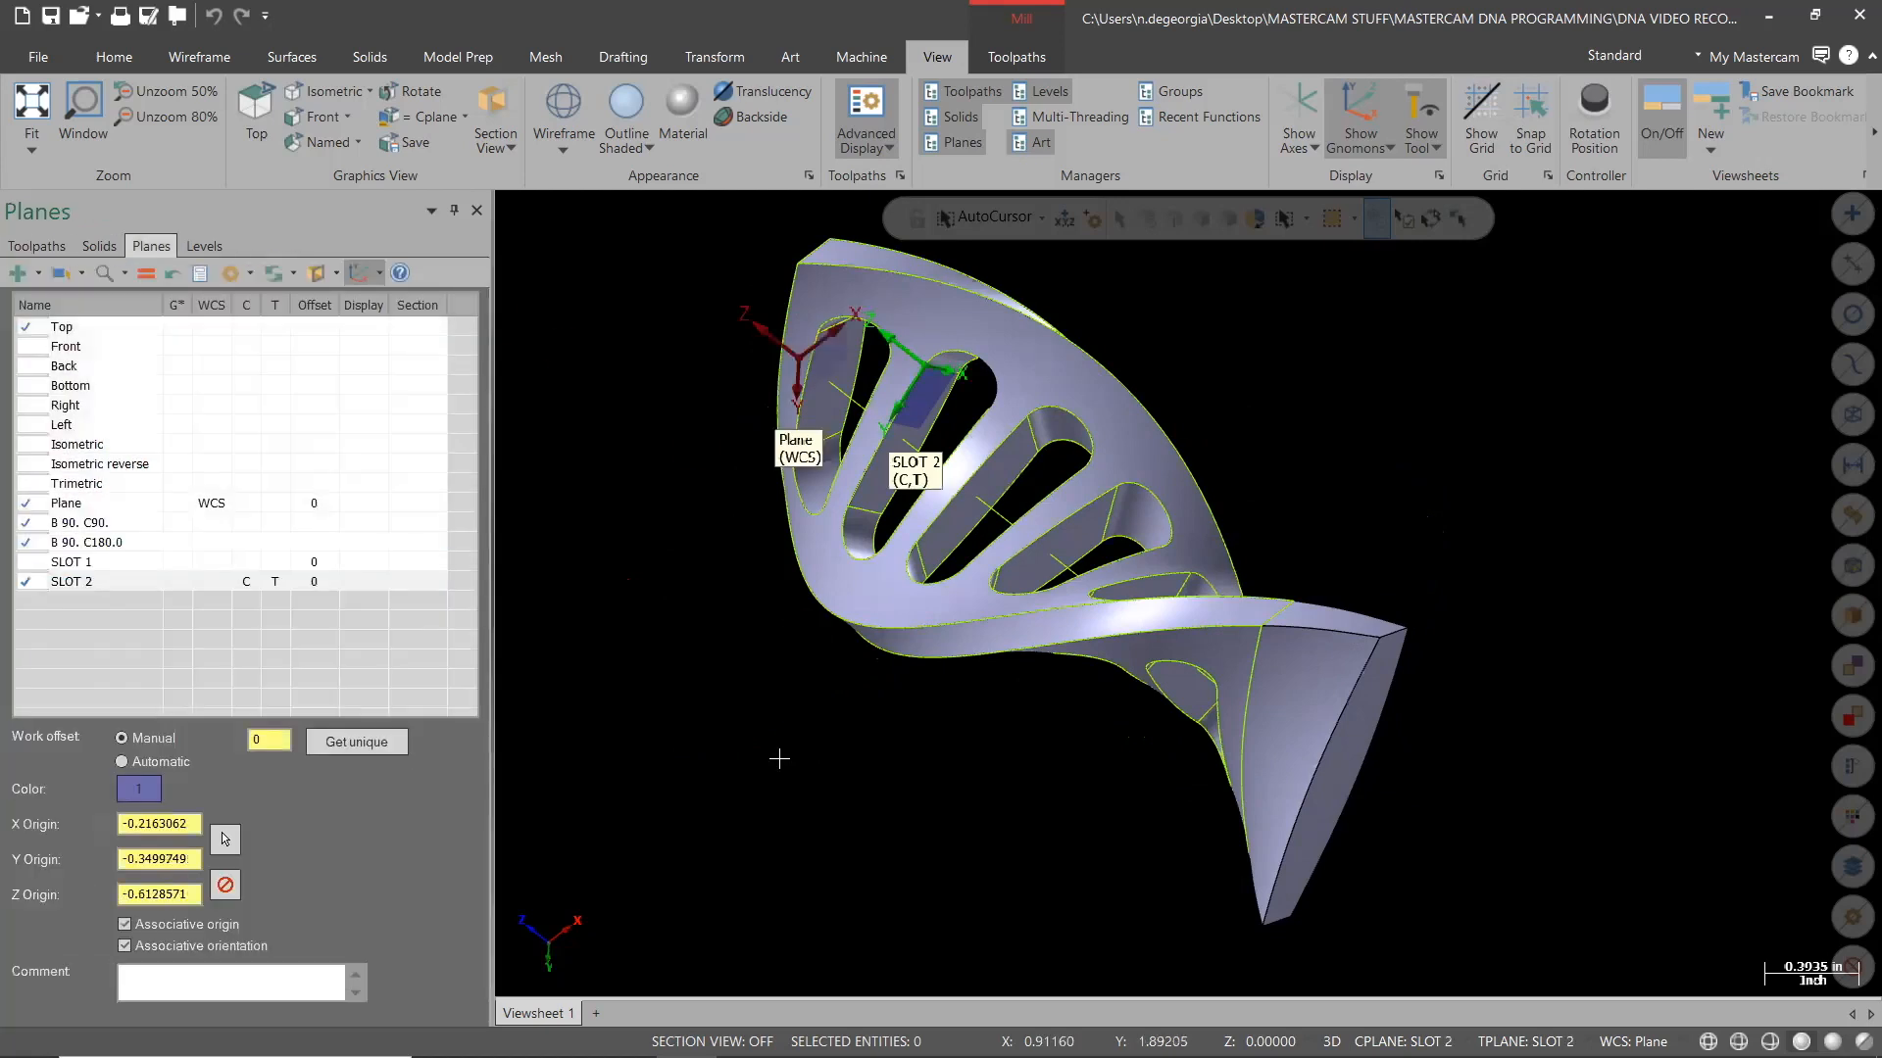
# Edit the SLOT 2 plane and rotate it -90° about its Y axis
pyautogui.moveTo(819, 785)
pyautogui.mouseDown(button='middle')
pyautogui.moveTo(932, 768)
pyautogui.moveTo(942, 801)
pyautogui.mouseUp(button='middle')
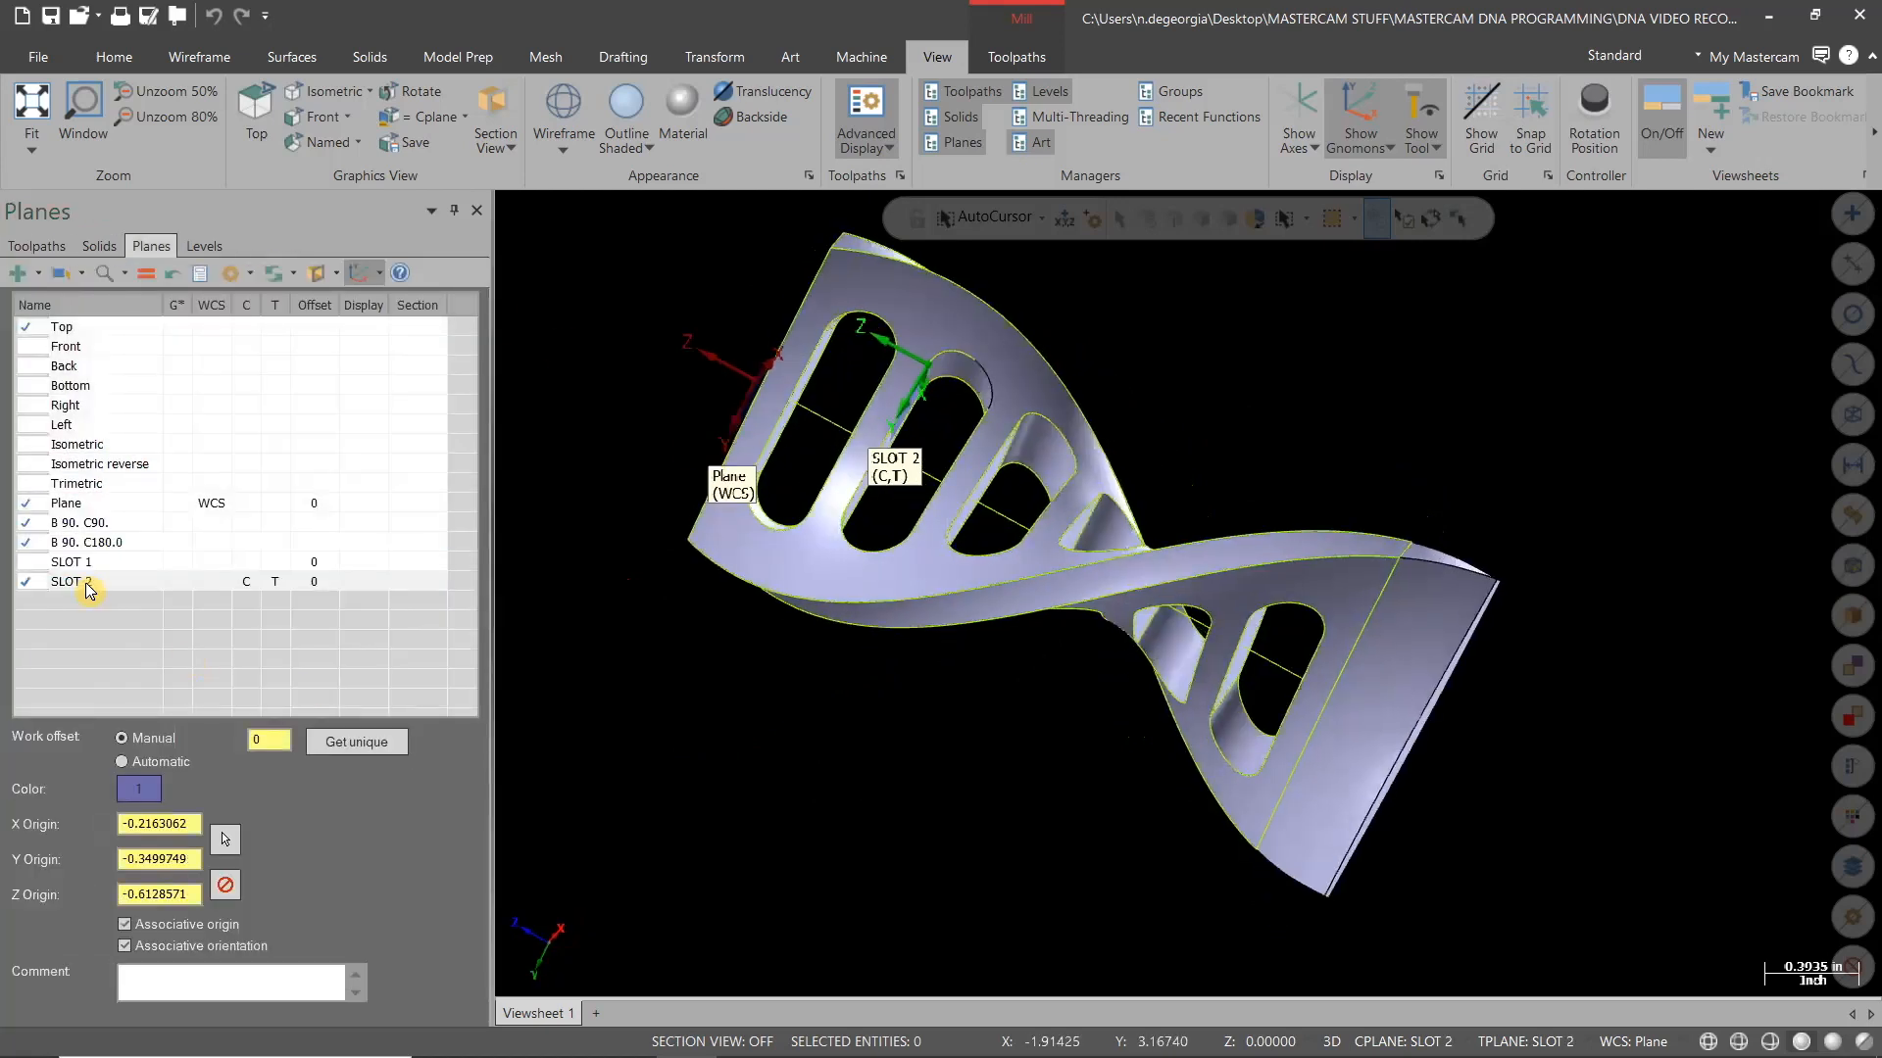
pyautogui.rightClick(101, 582)
pyautogui.click(196, 596)
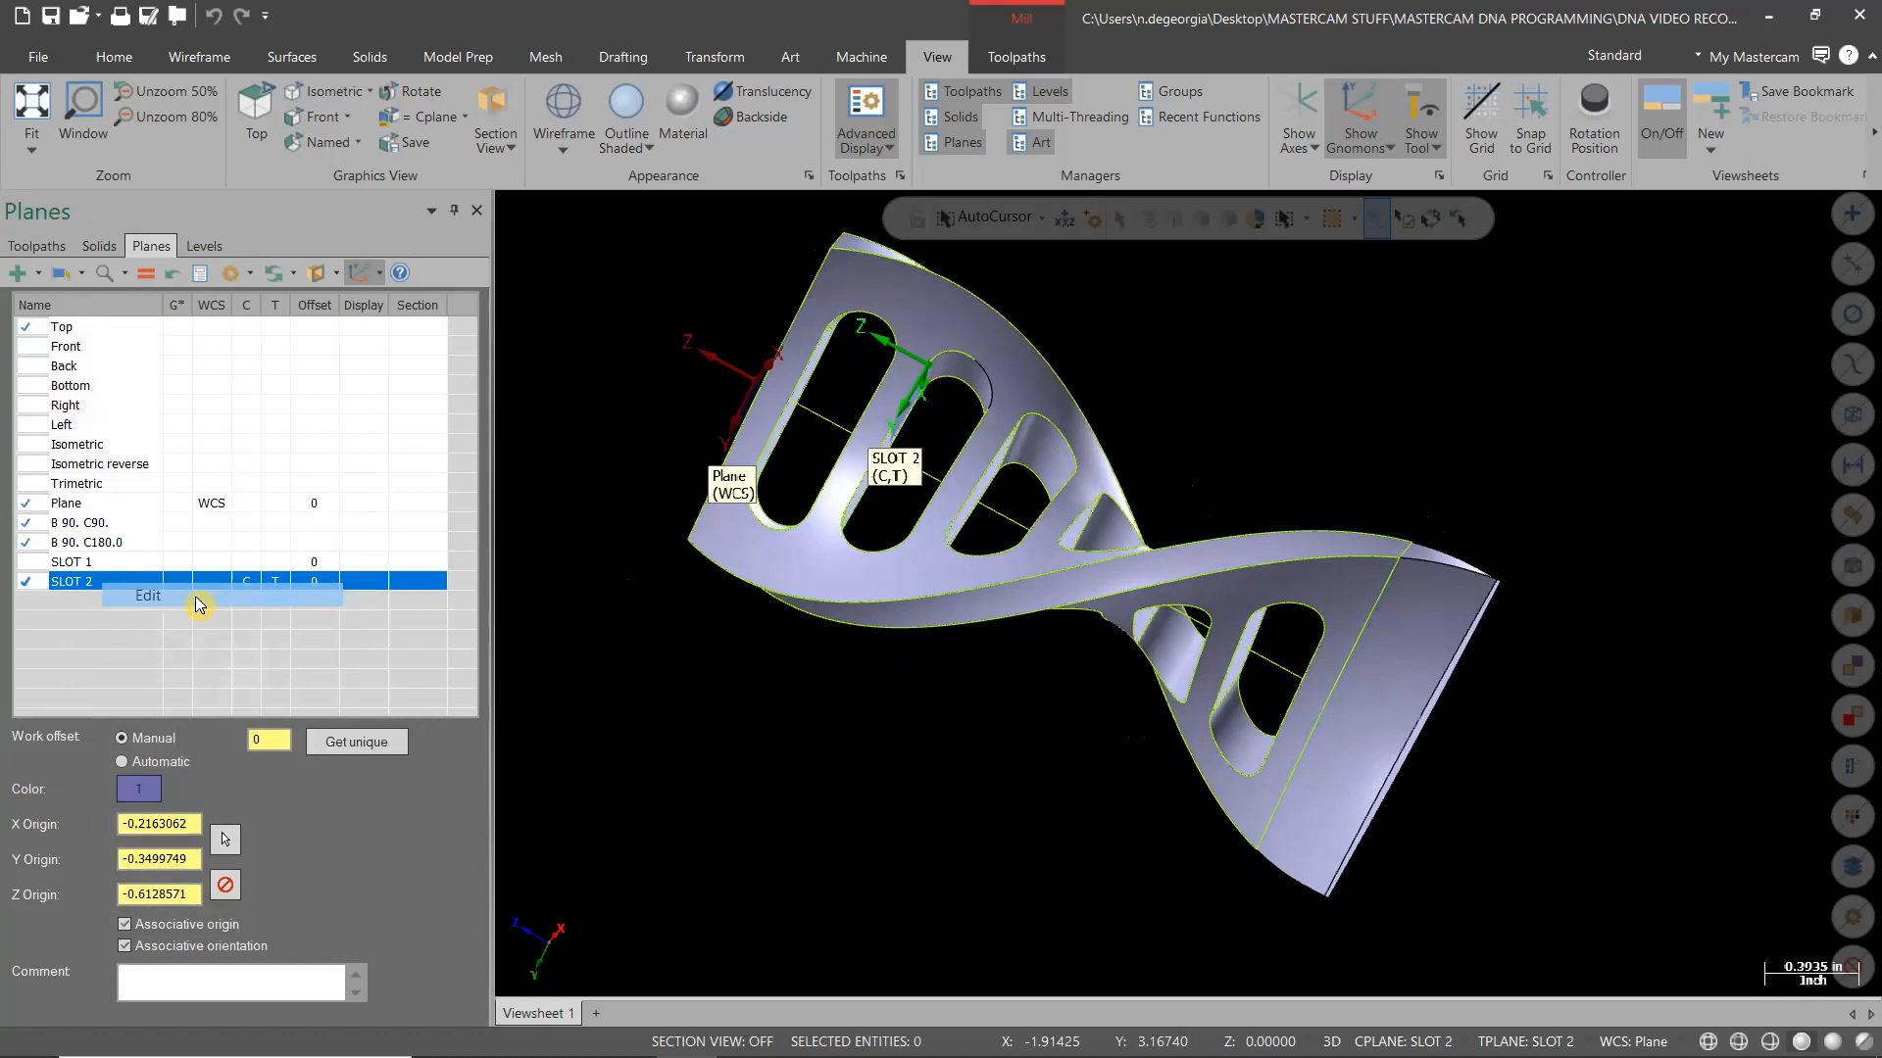
pyautogui.click(880, 364)
pyautogui.click(880, 364)
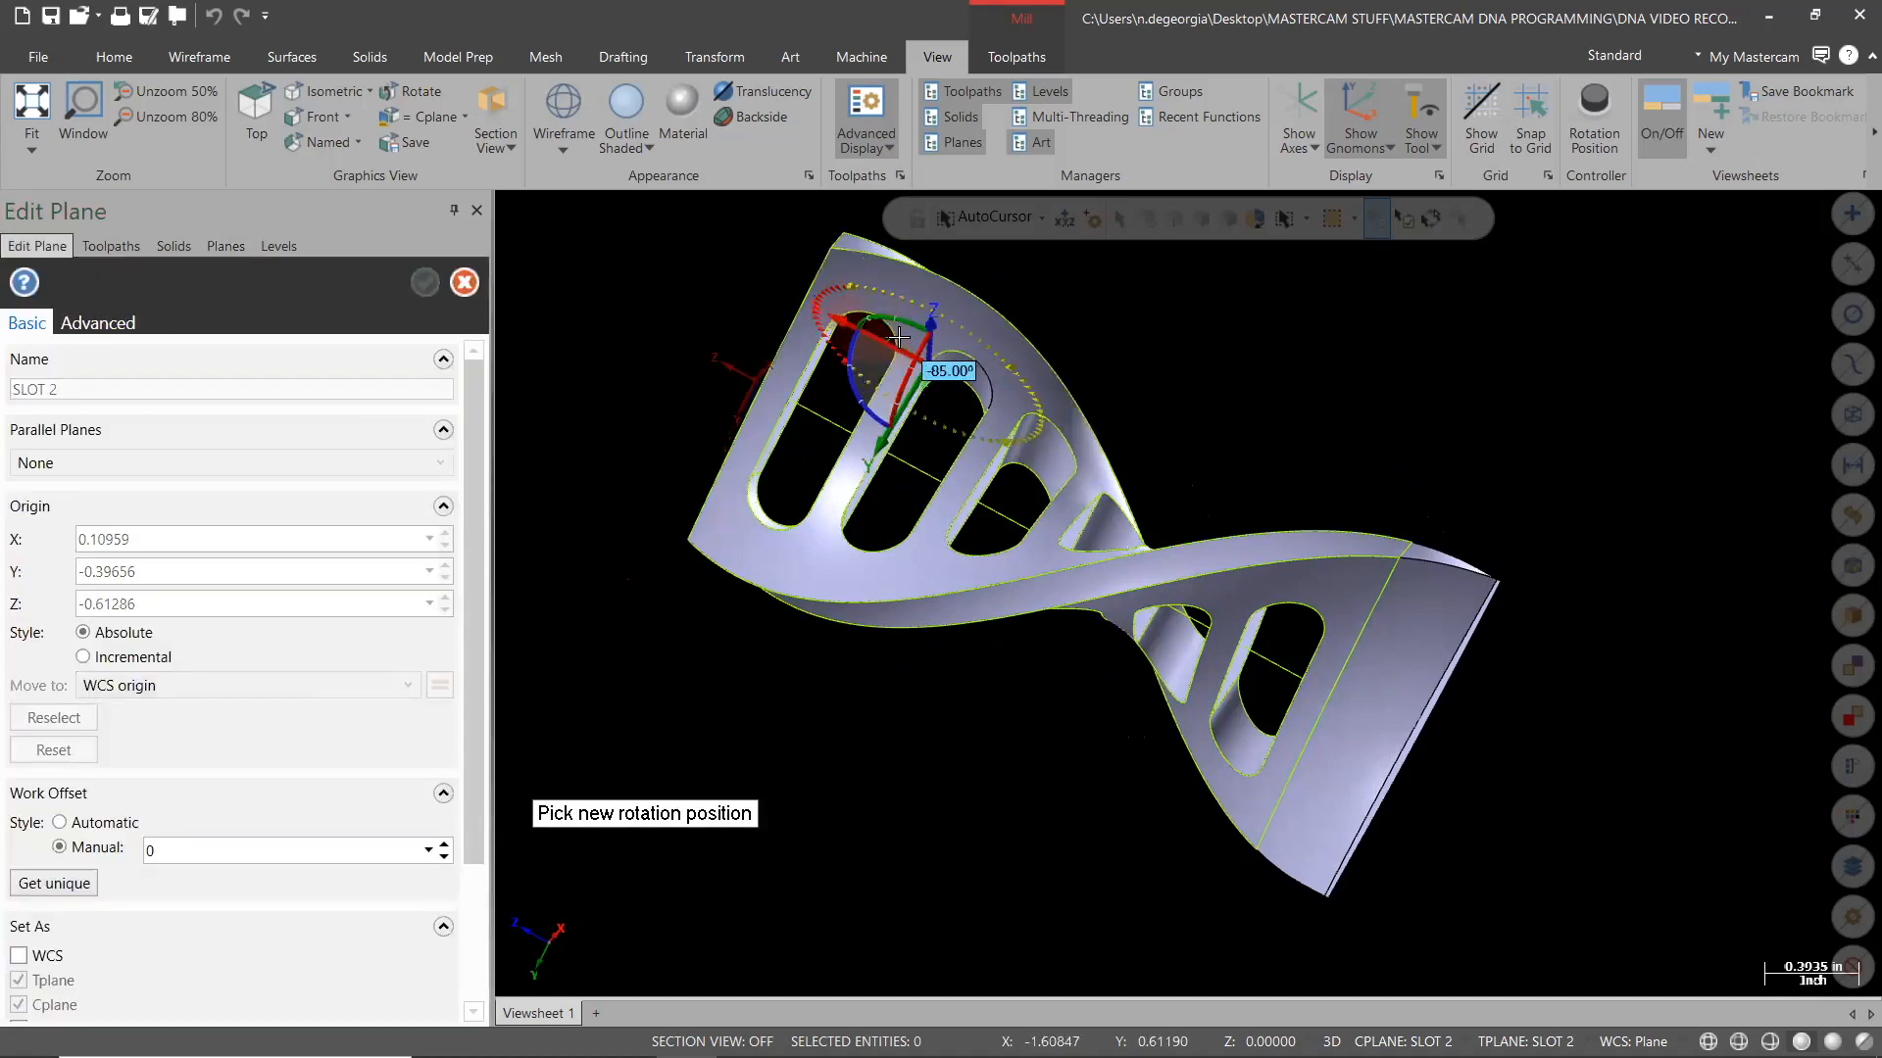
pyautogui.write('-90.0')
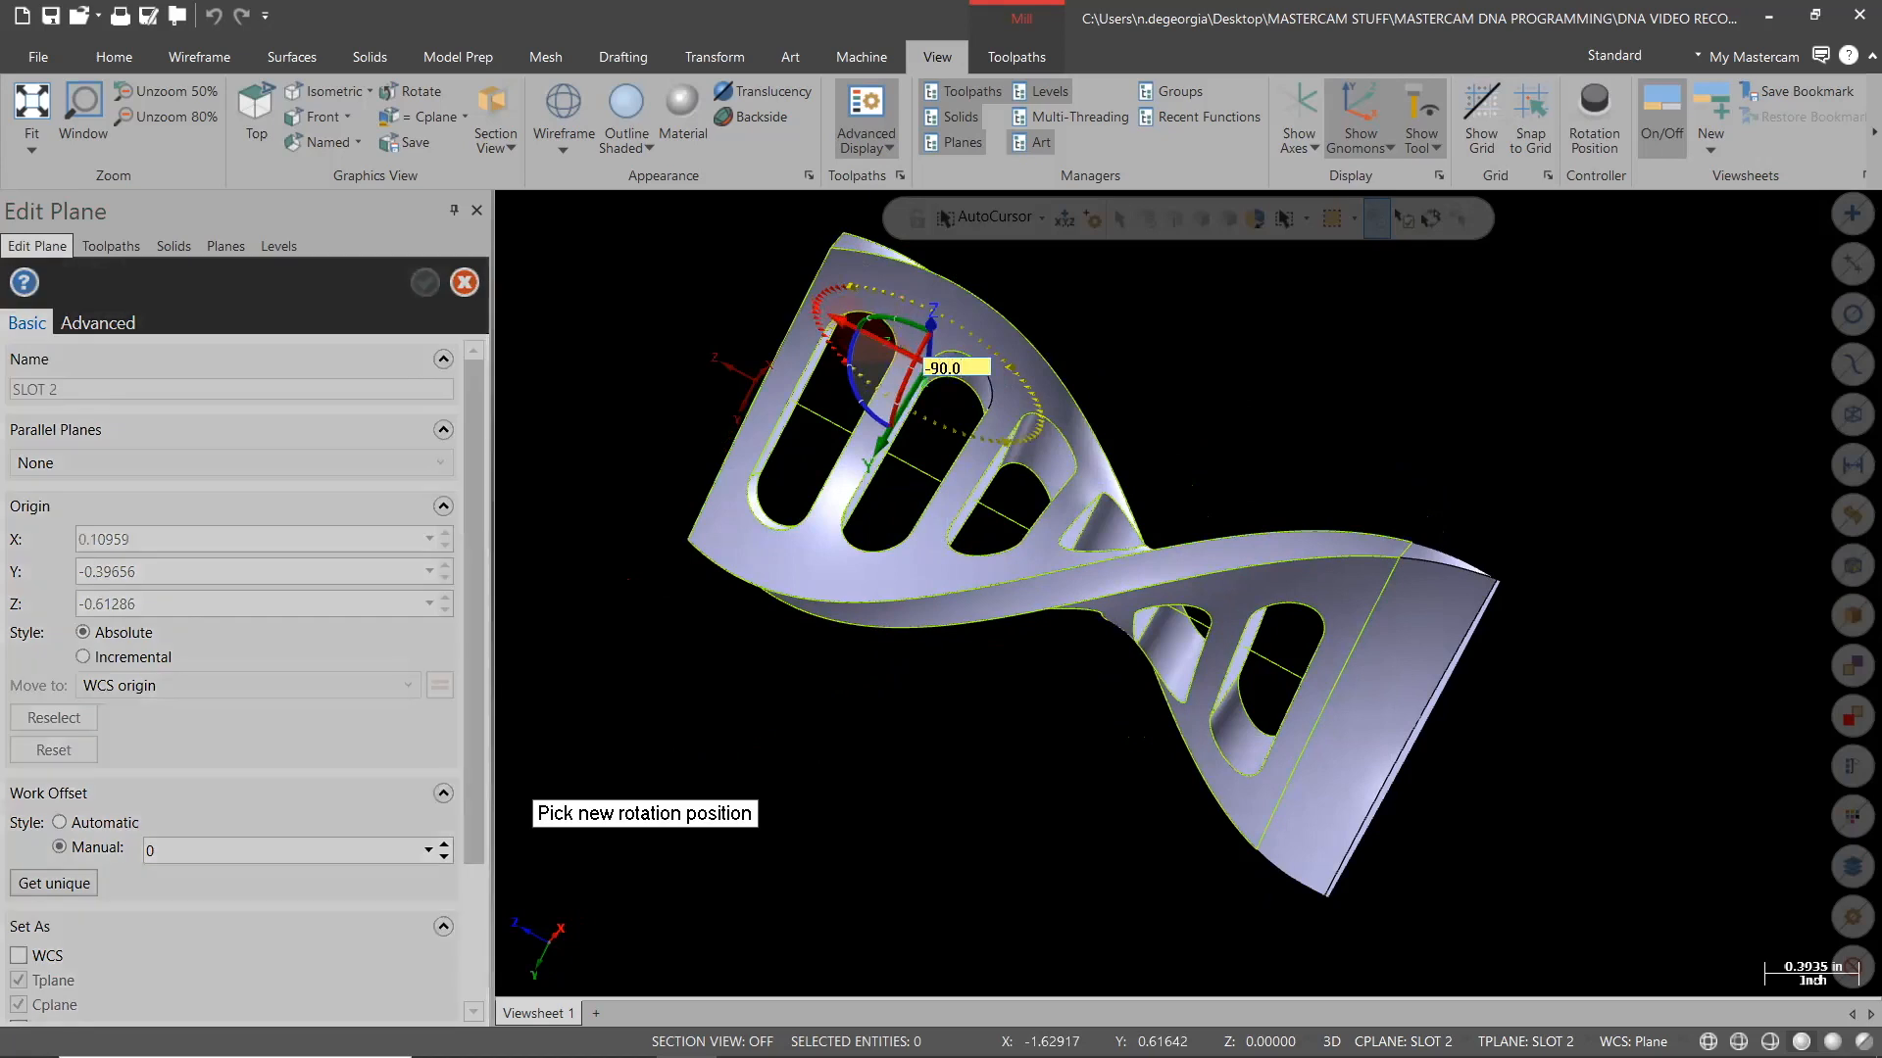
pyautogui.press('Return')
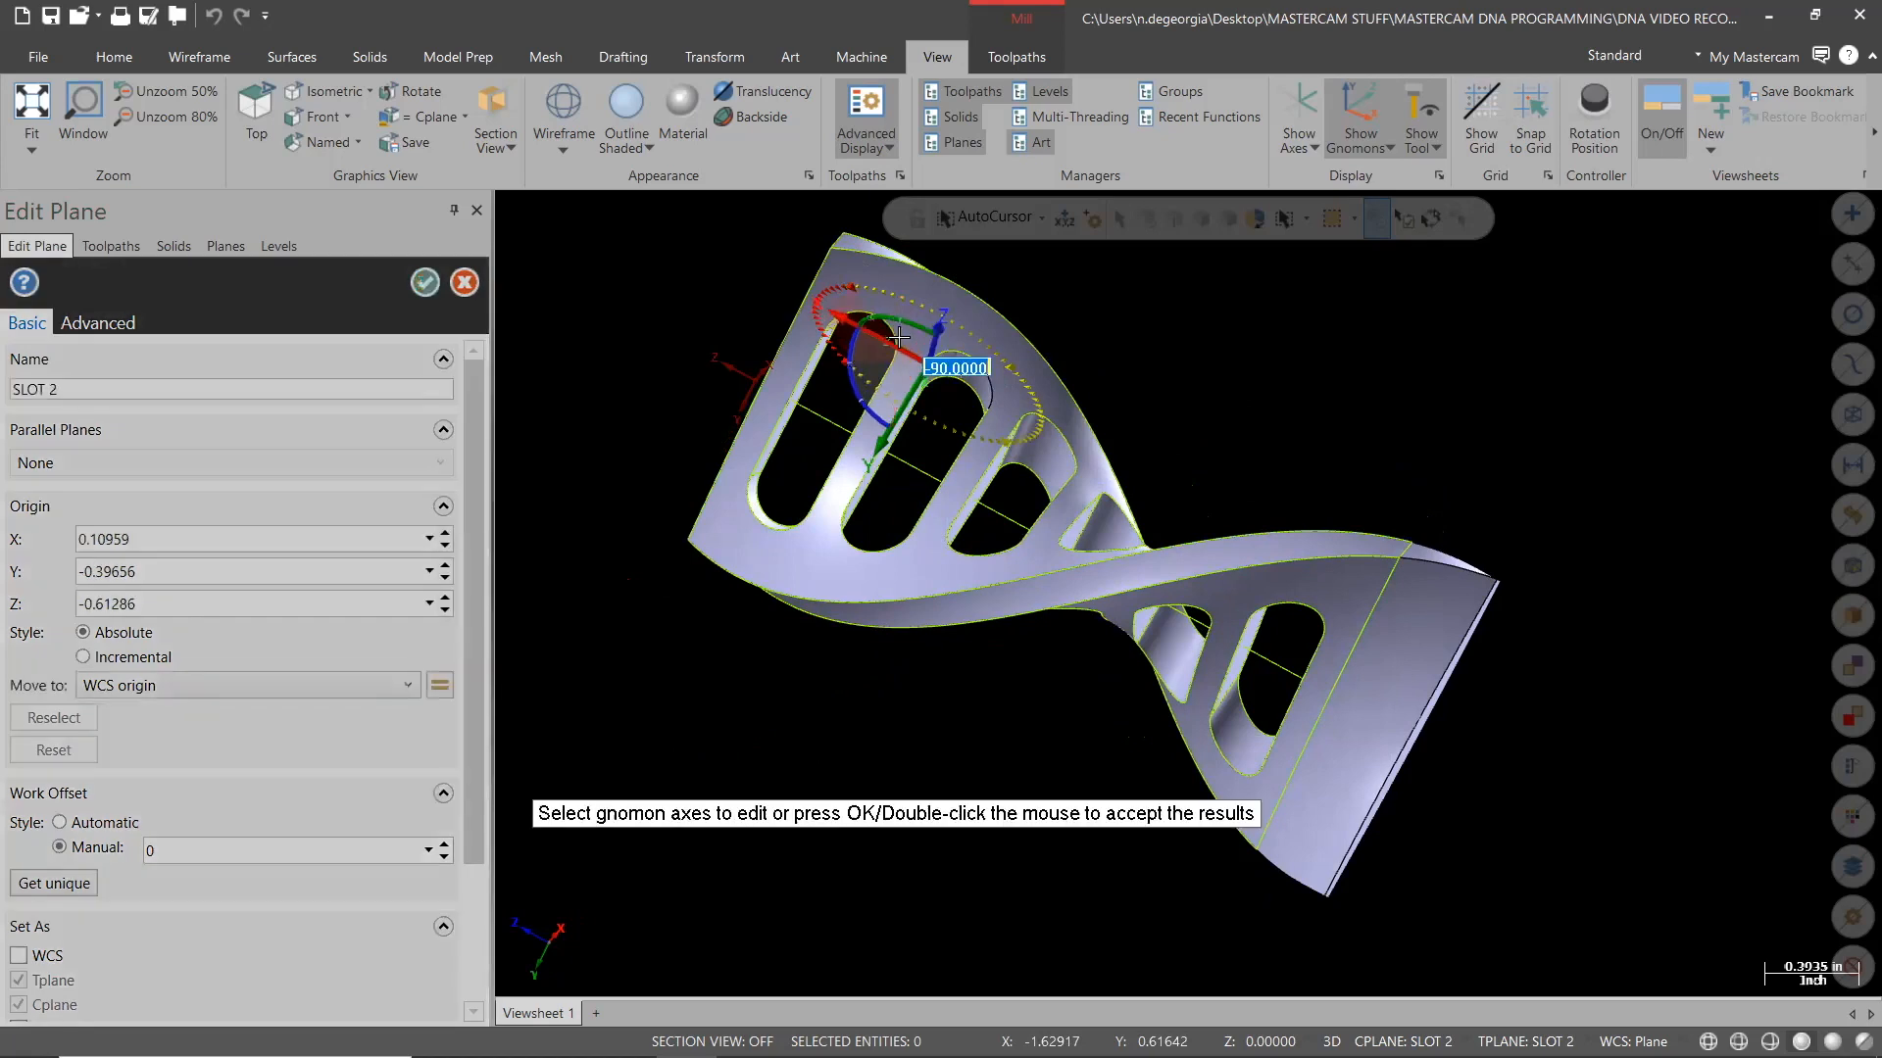
pyautogui.click(432, 280)
pyautogui.click(424, 292)
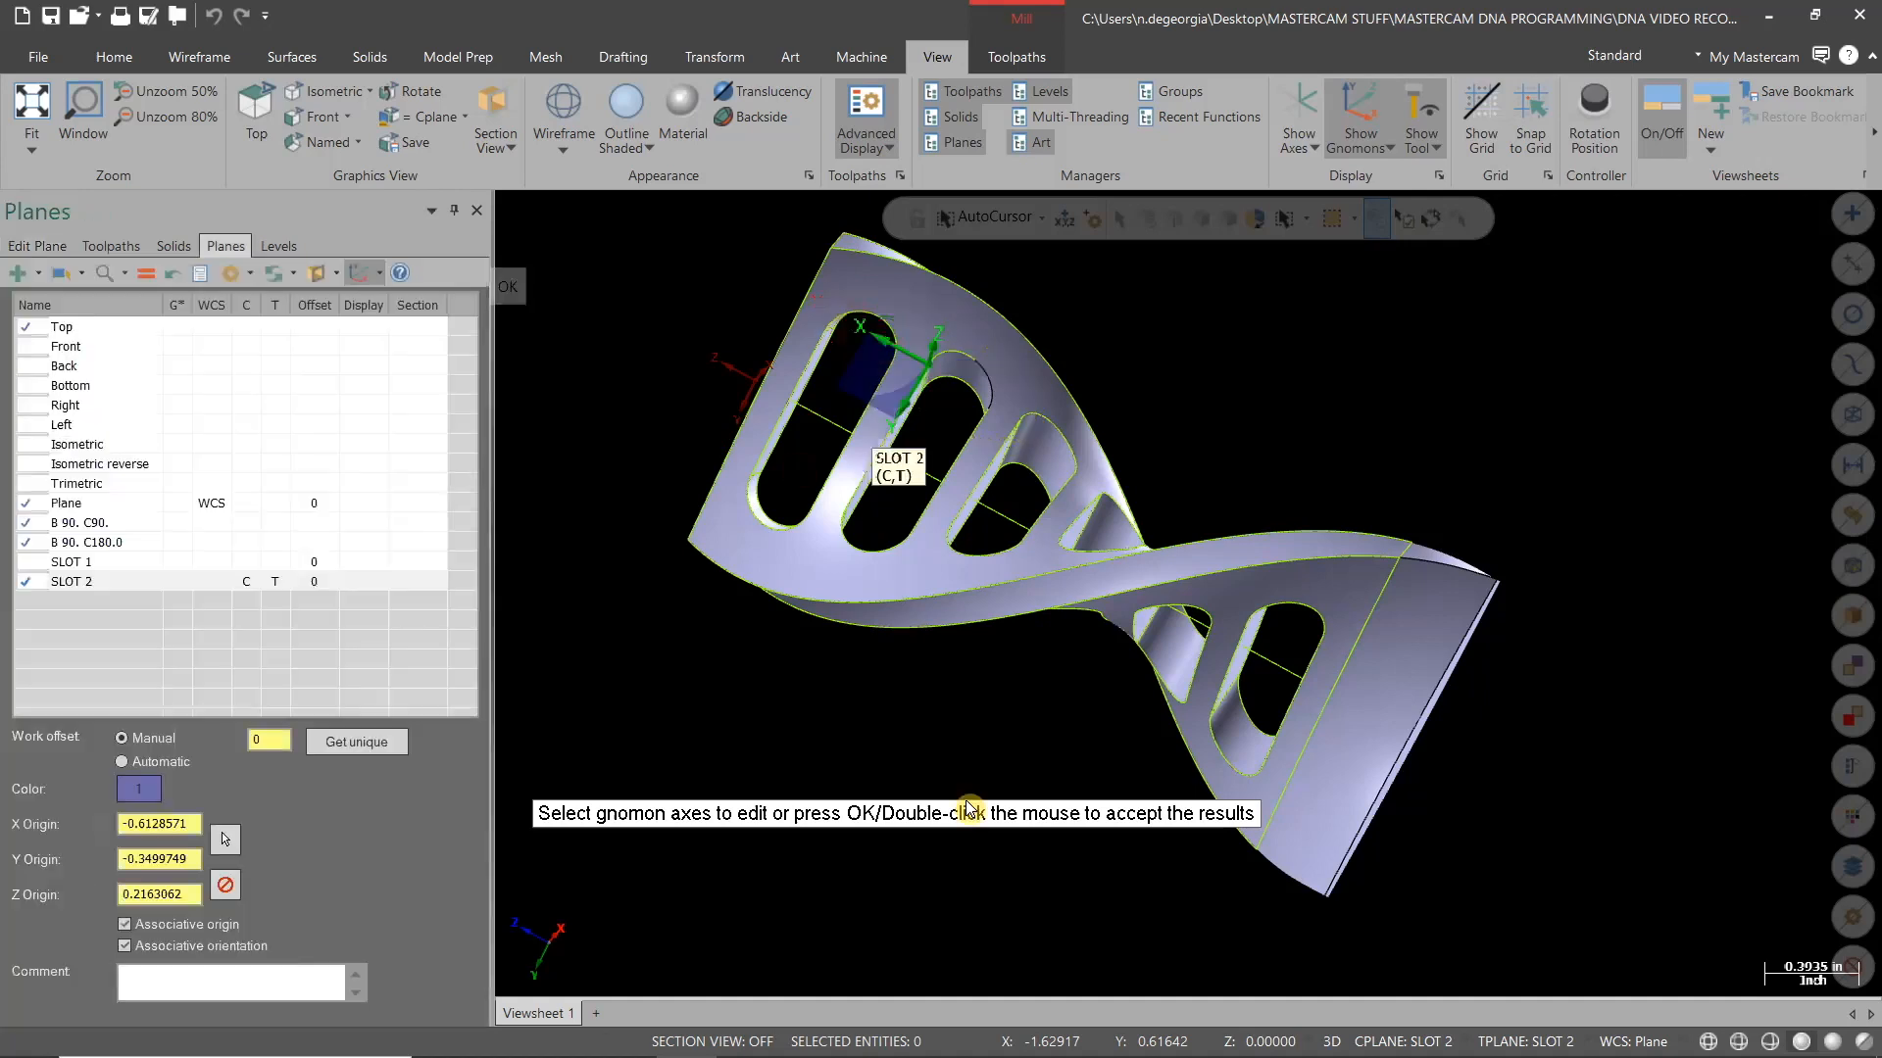
# Set Plane as the construction and tool plane again and return to the toolpath operations list
pyautogui.moveTo(915, 777); pyautogui.dragTo(958, 686, button='middle')
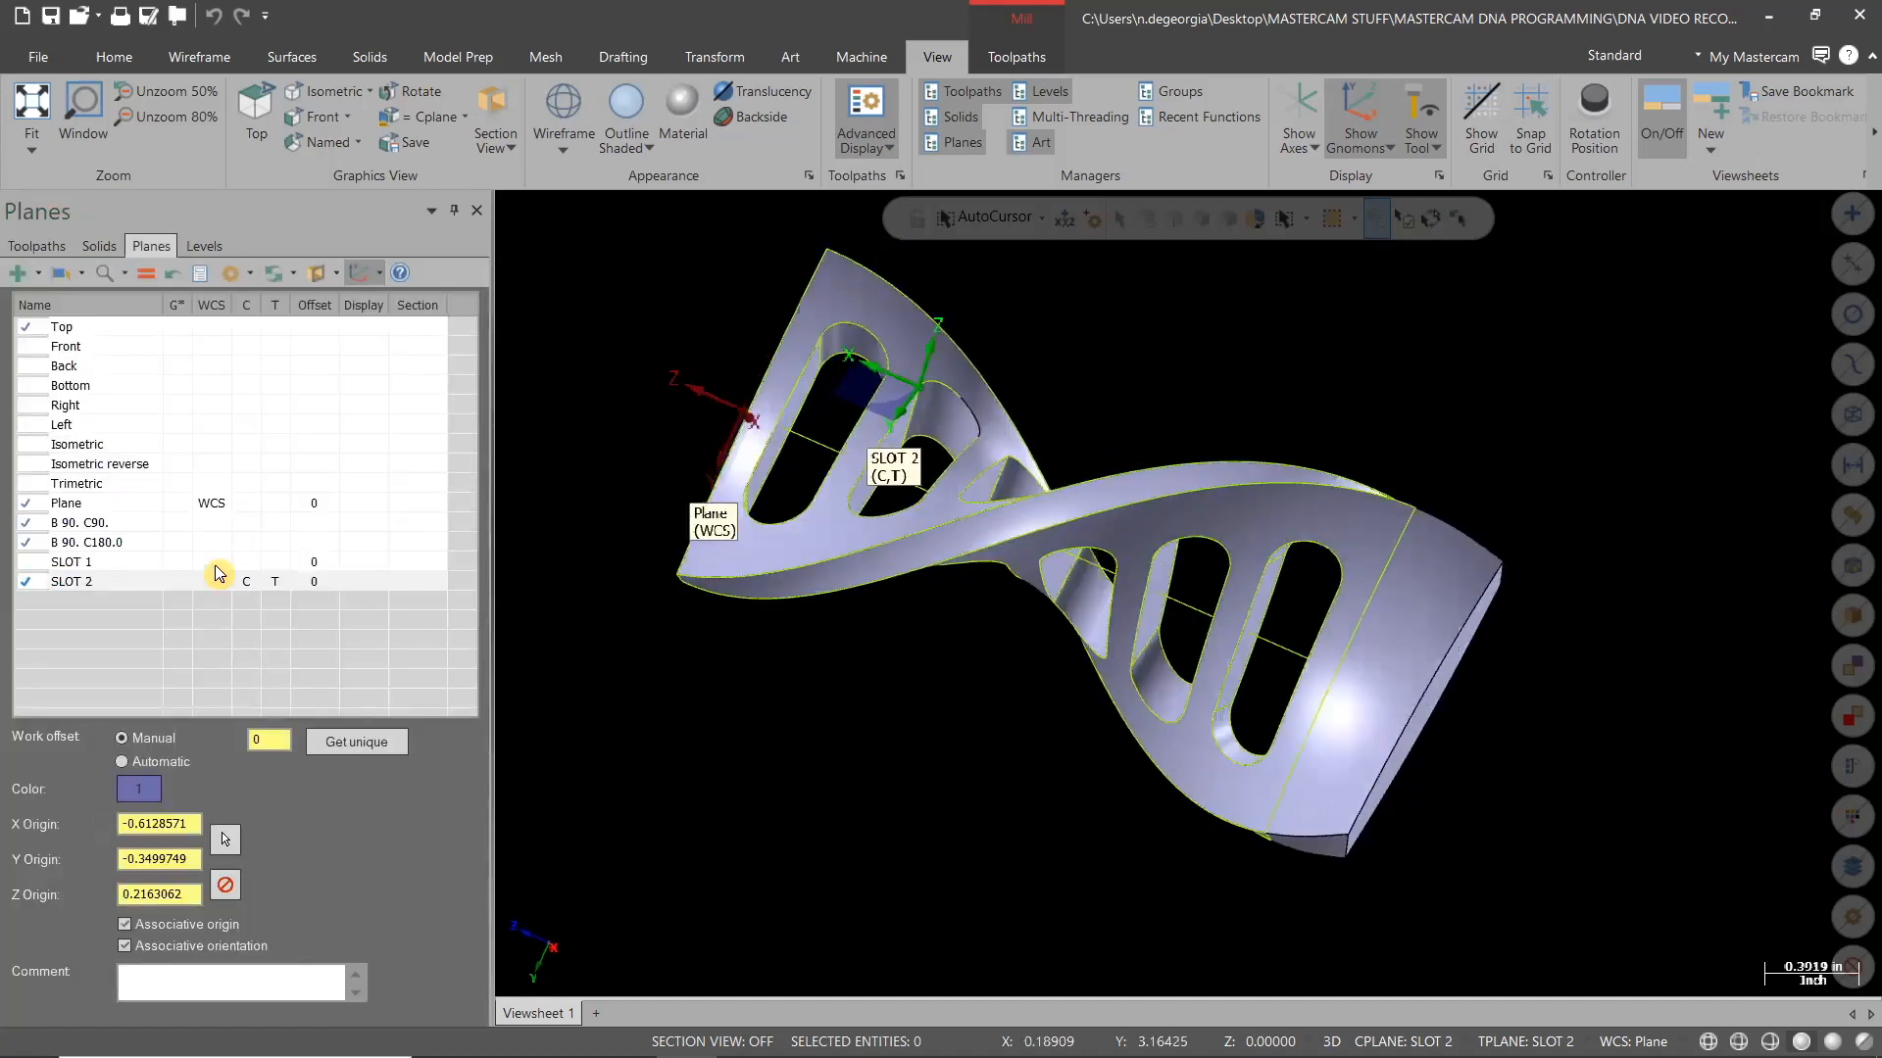
pyautogui.click(252, 506)
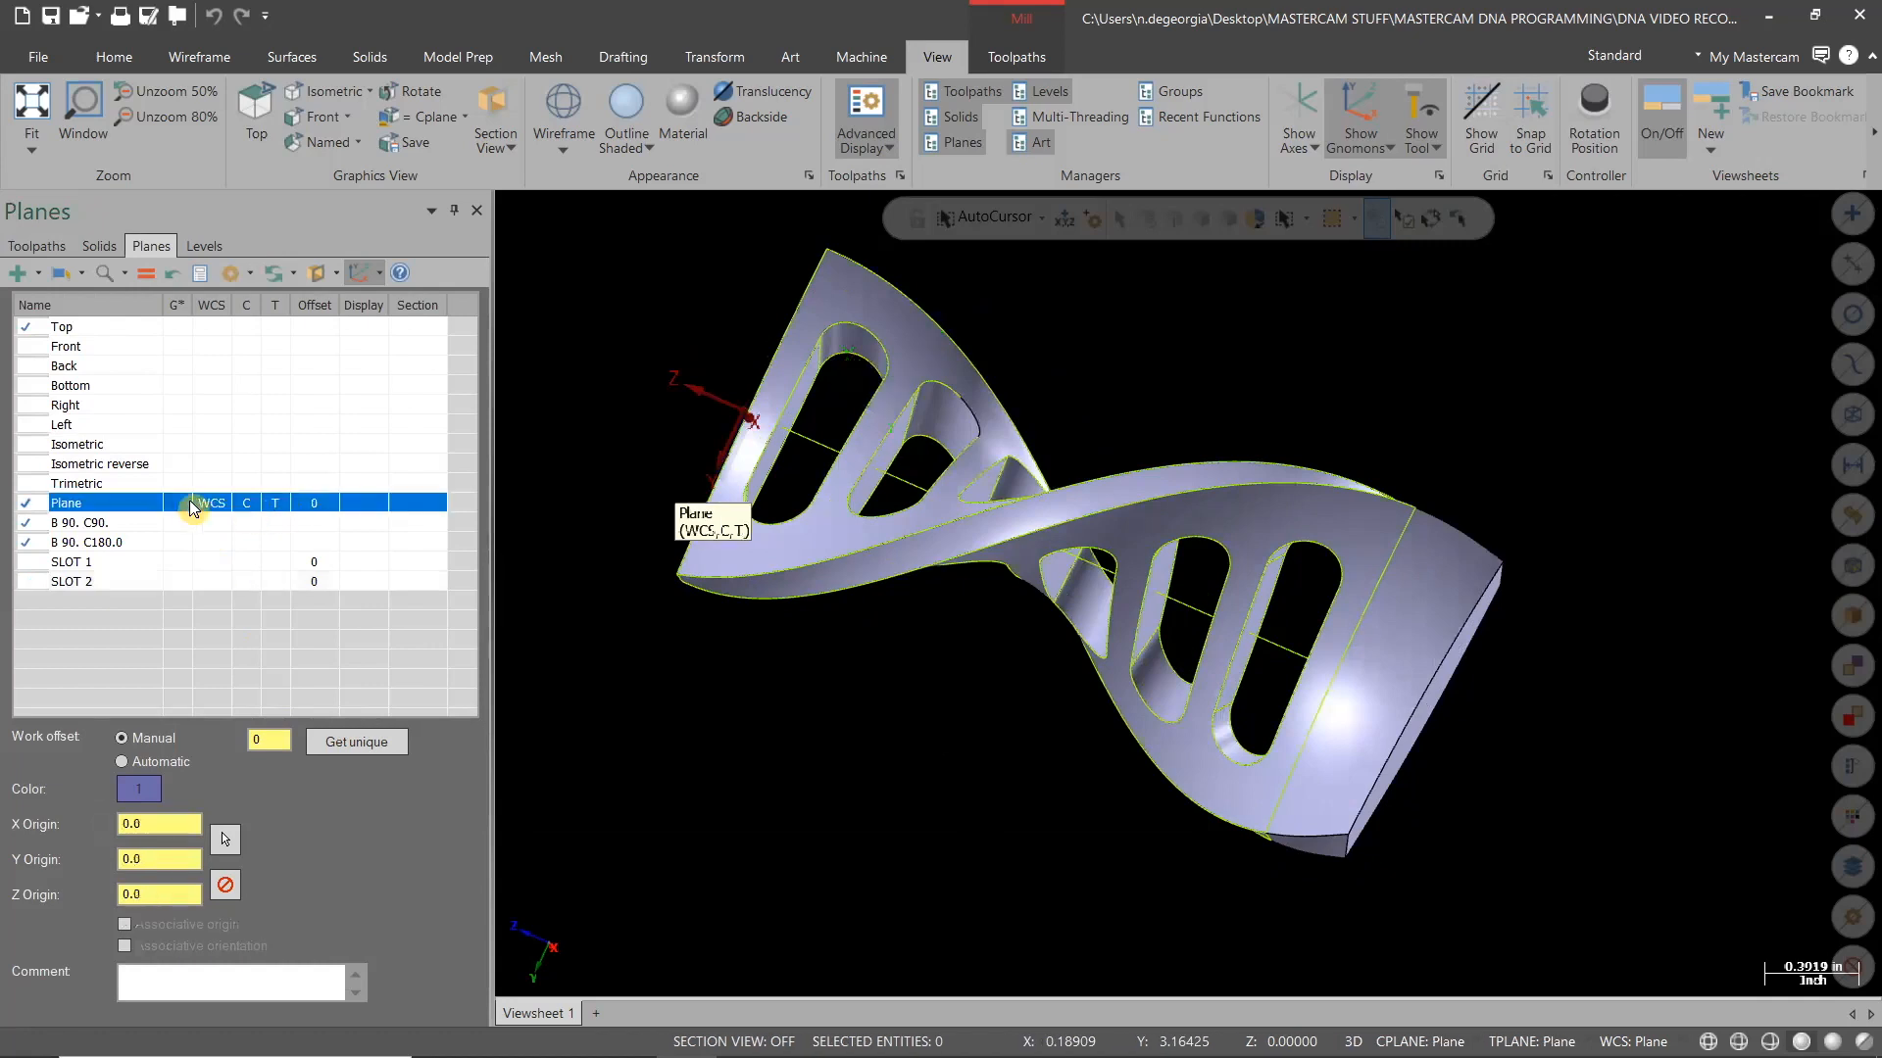
pyautogui.click(36, 246)
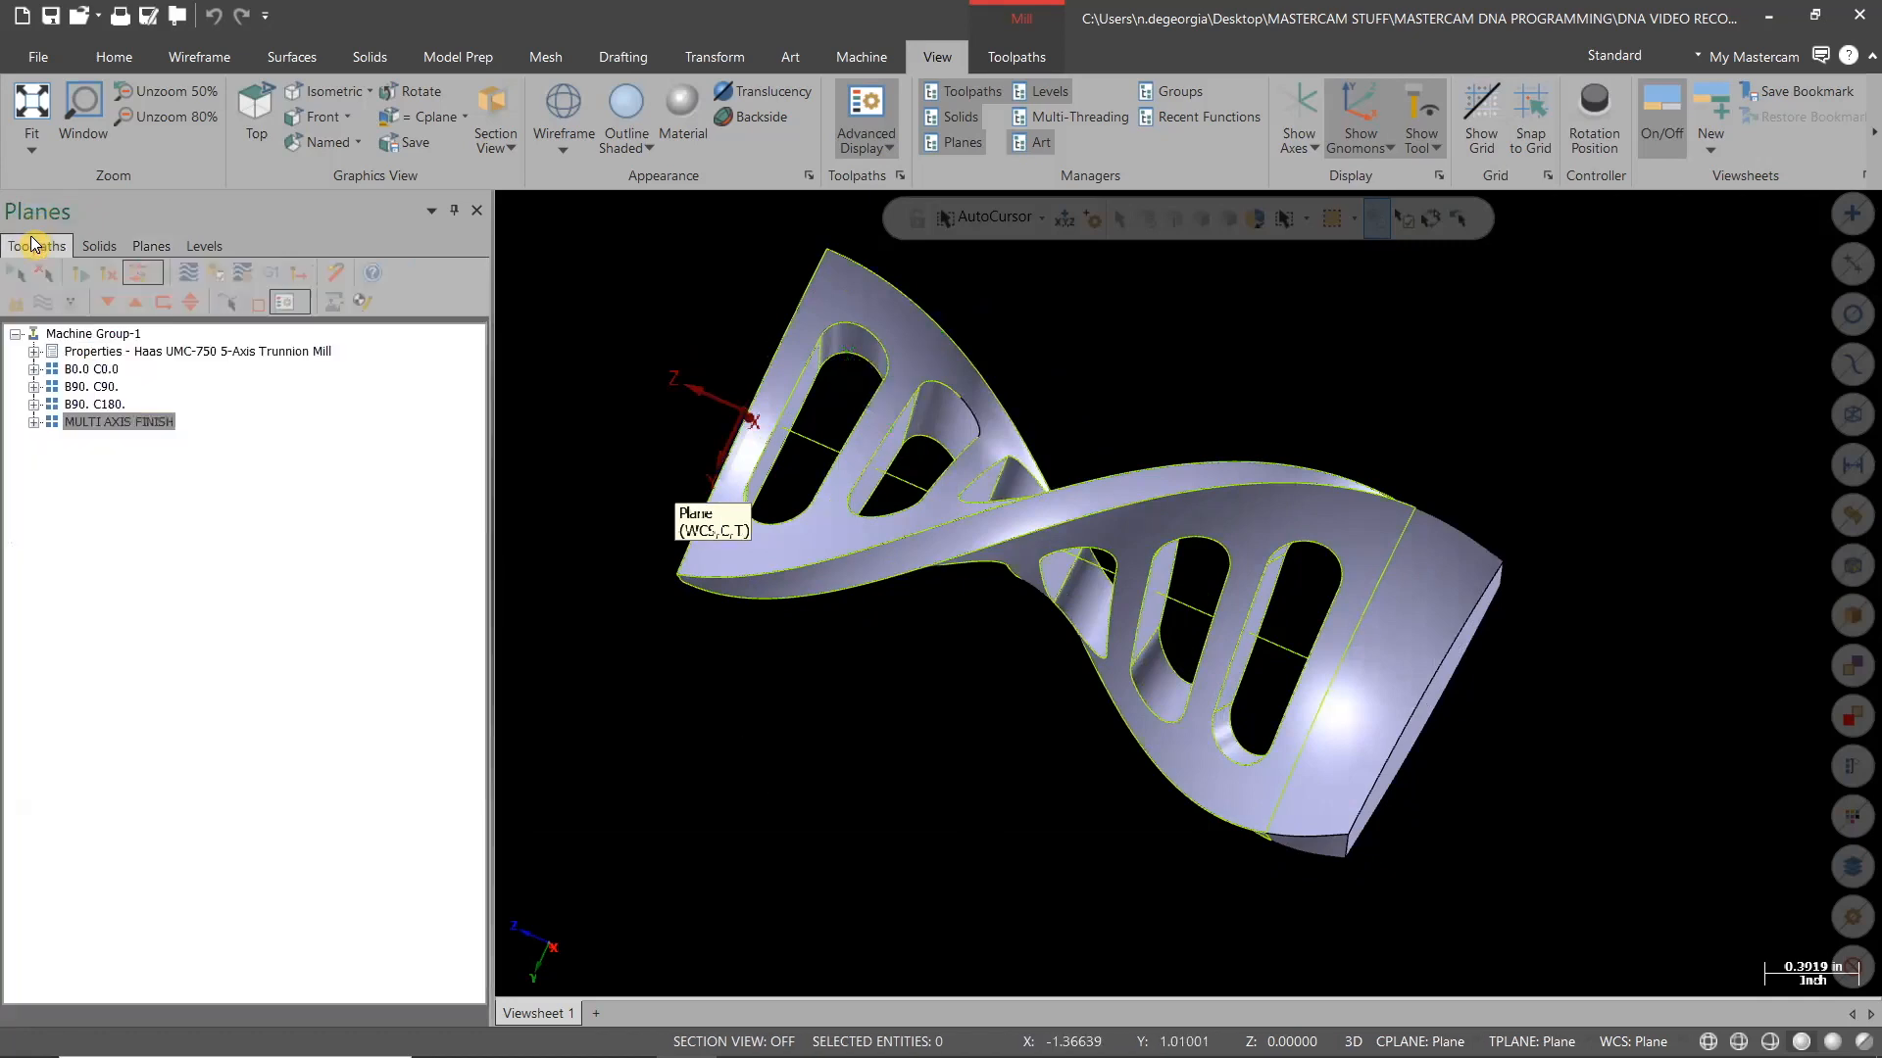
# Create a new toolpath group named SLOTS under Machine Group-1
pyautogui.click(72, 335)
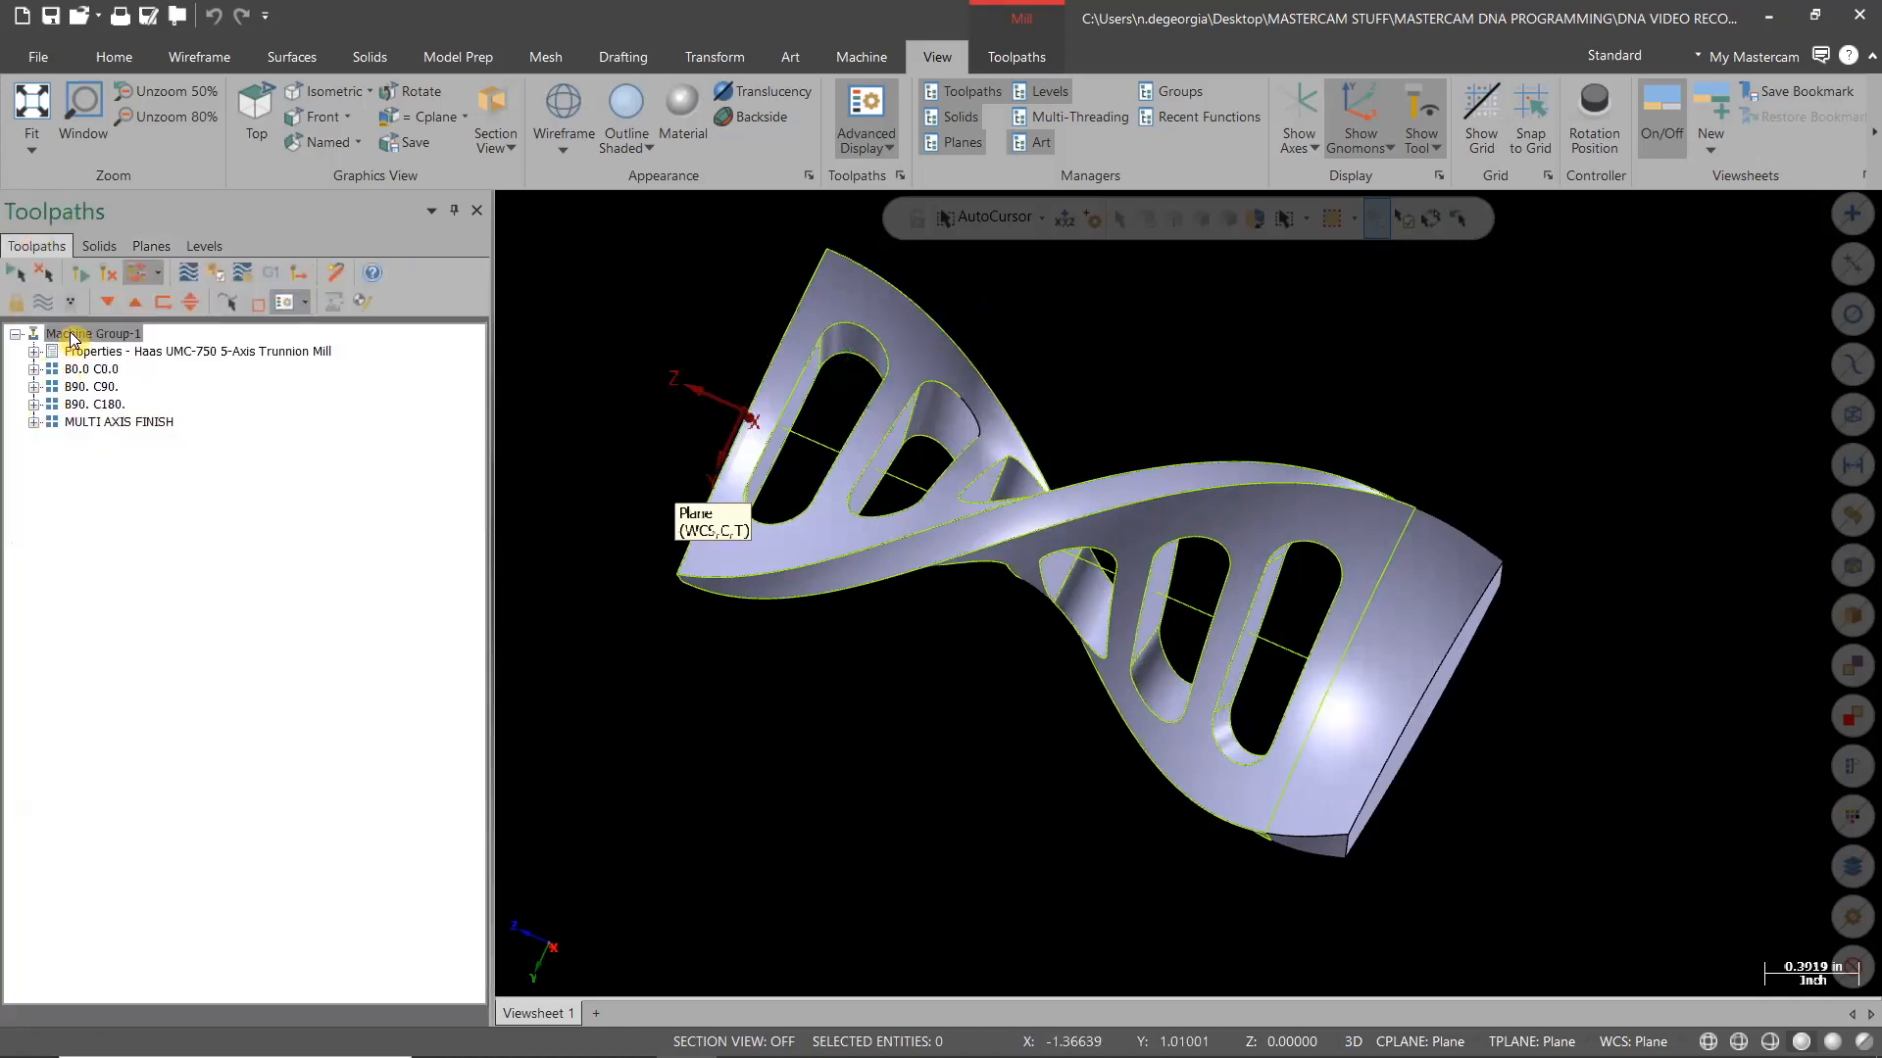
pyautogui.rightClick(72, 338)
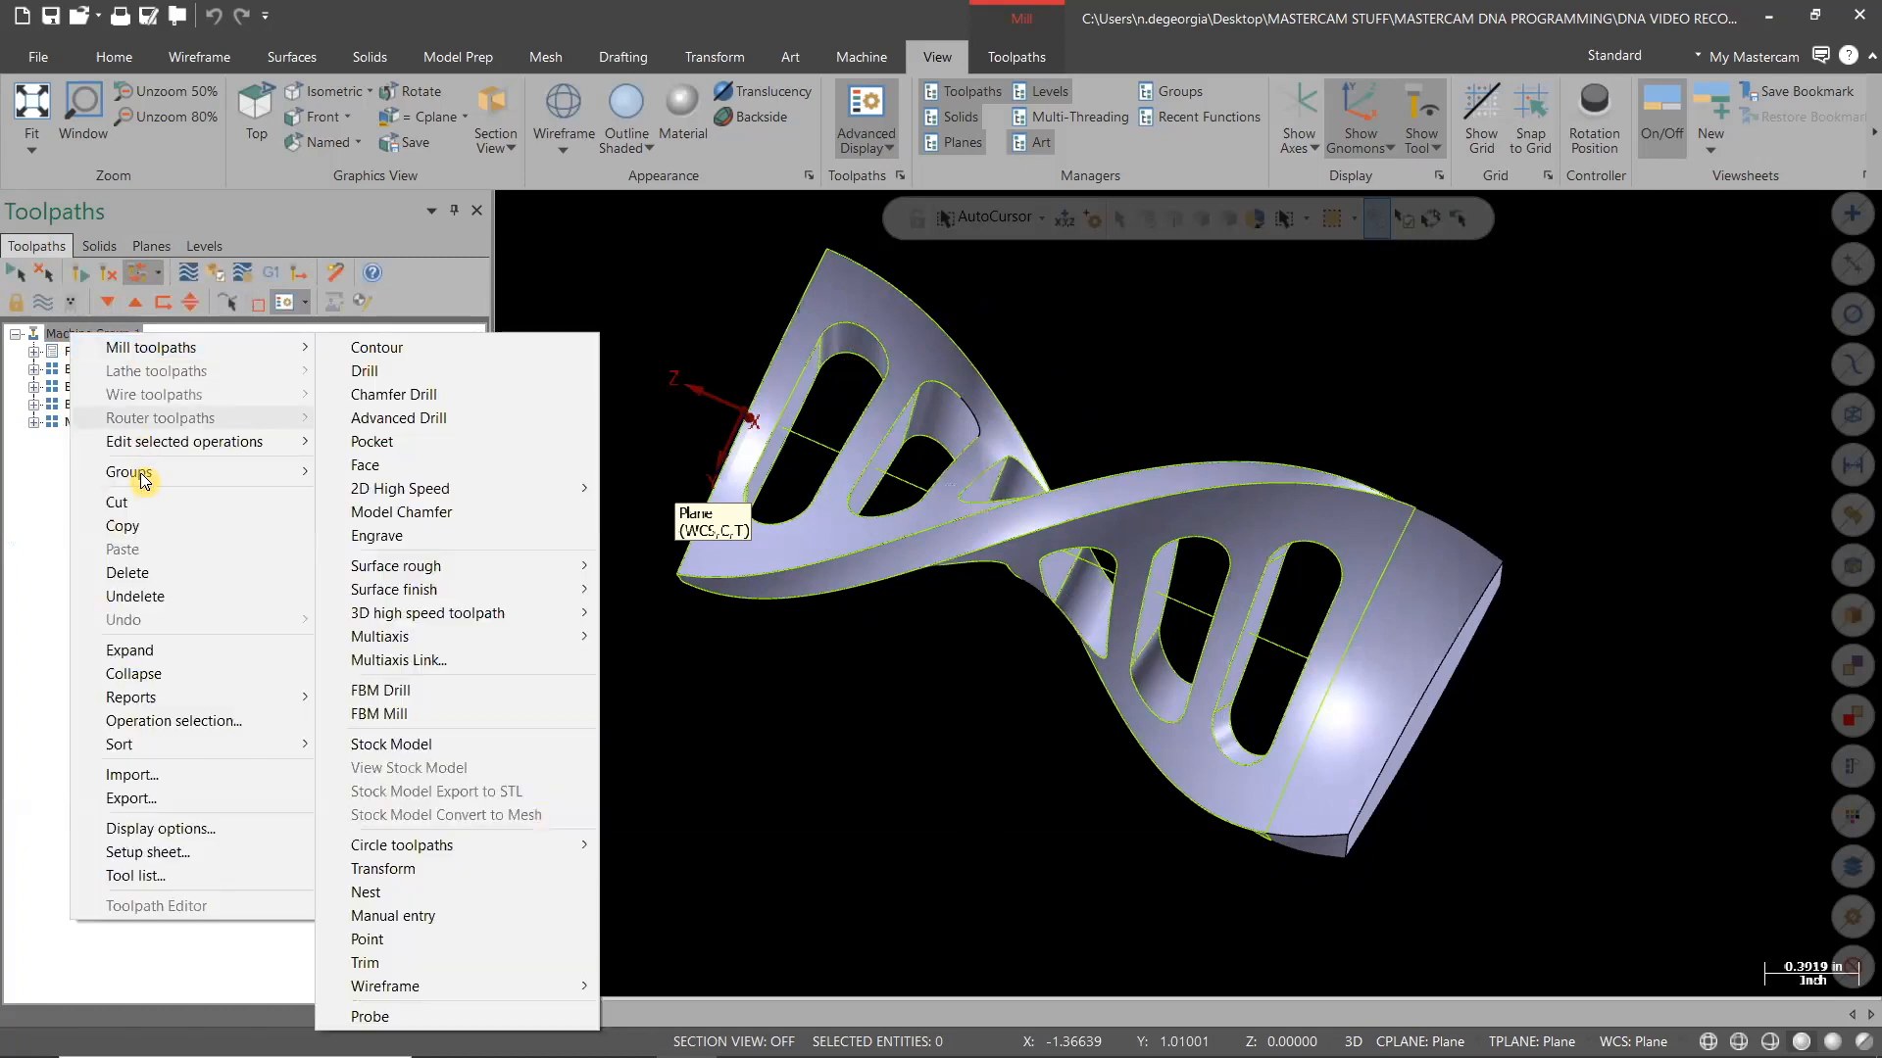
pyautogui.moveTo(143, 475)
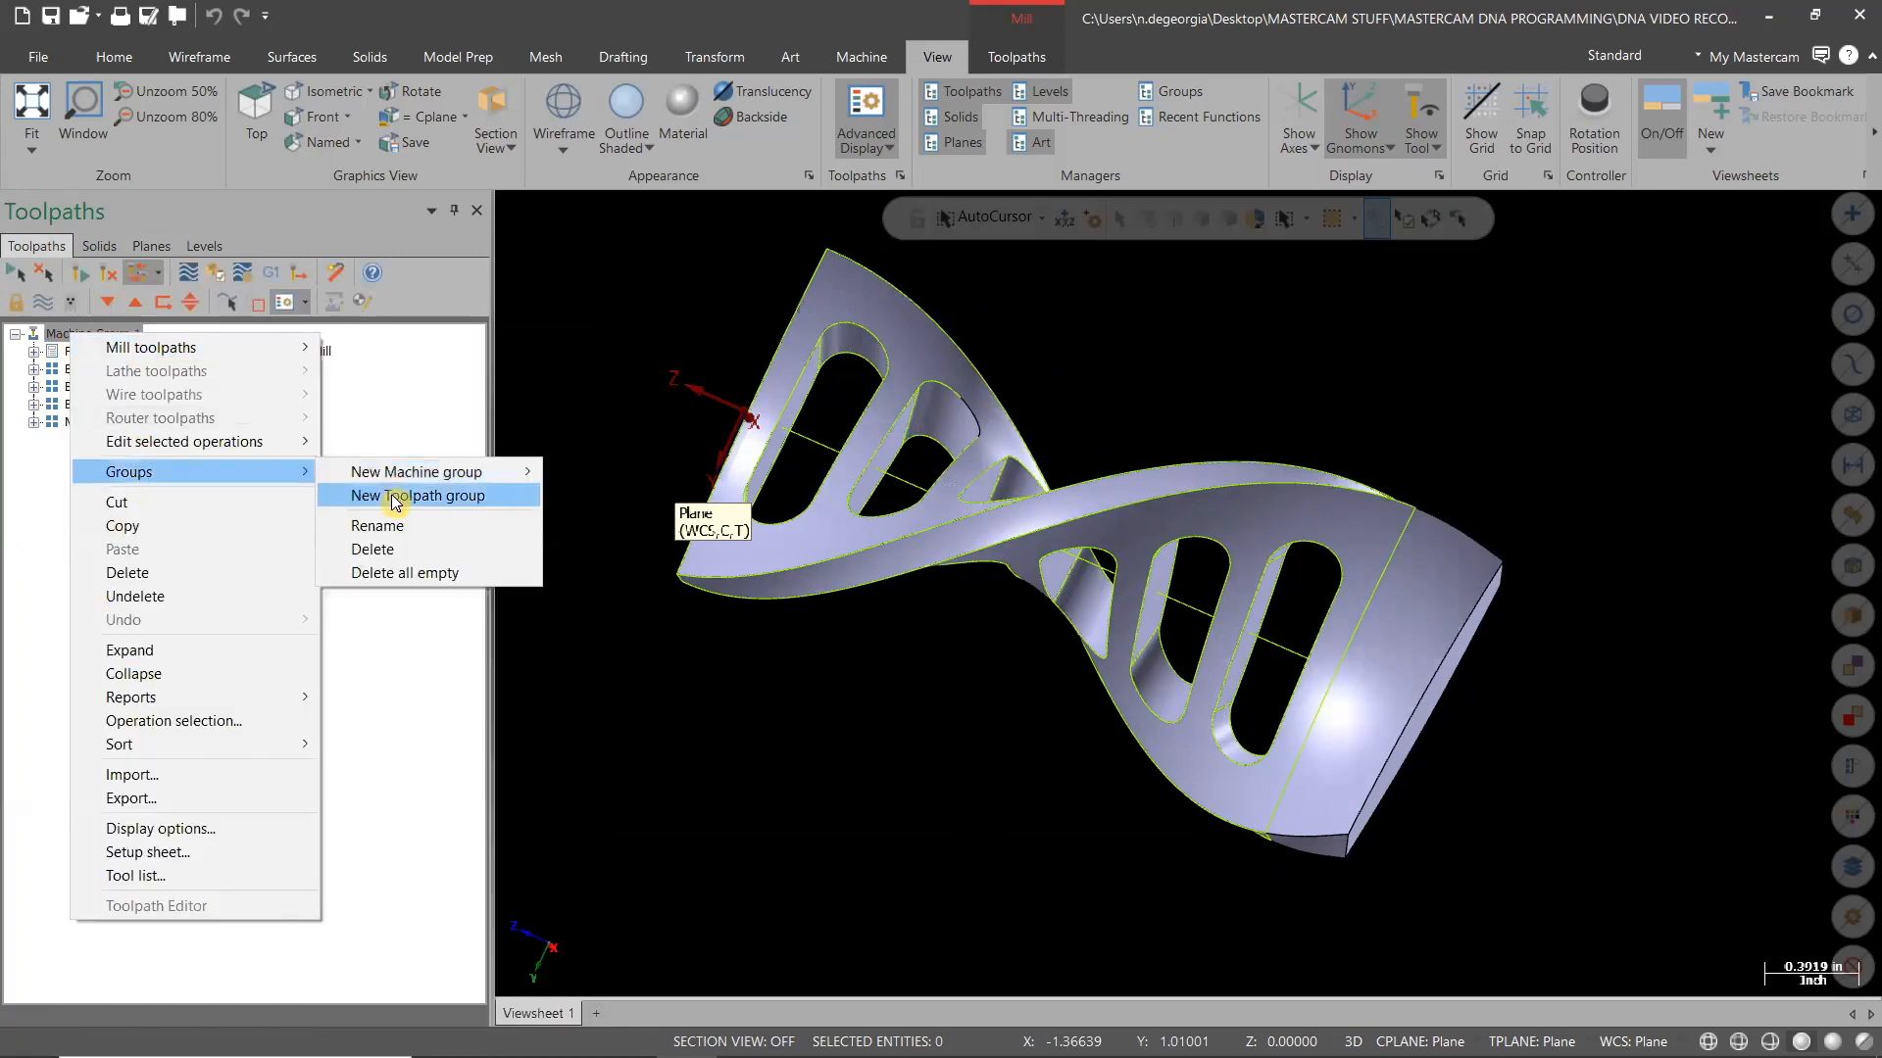
pyautogui.click(393, 497)
pyautogui.write('SLOTS')
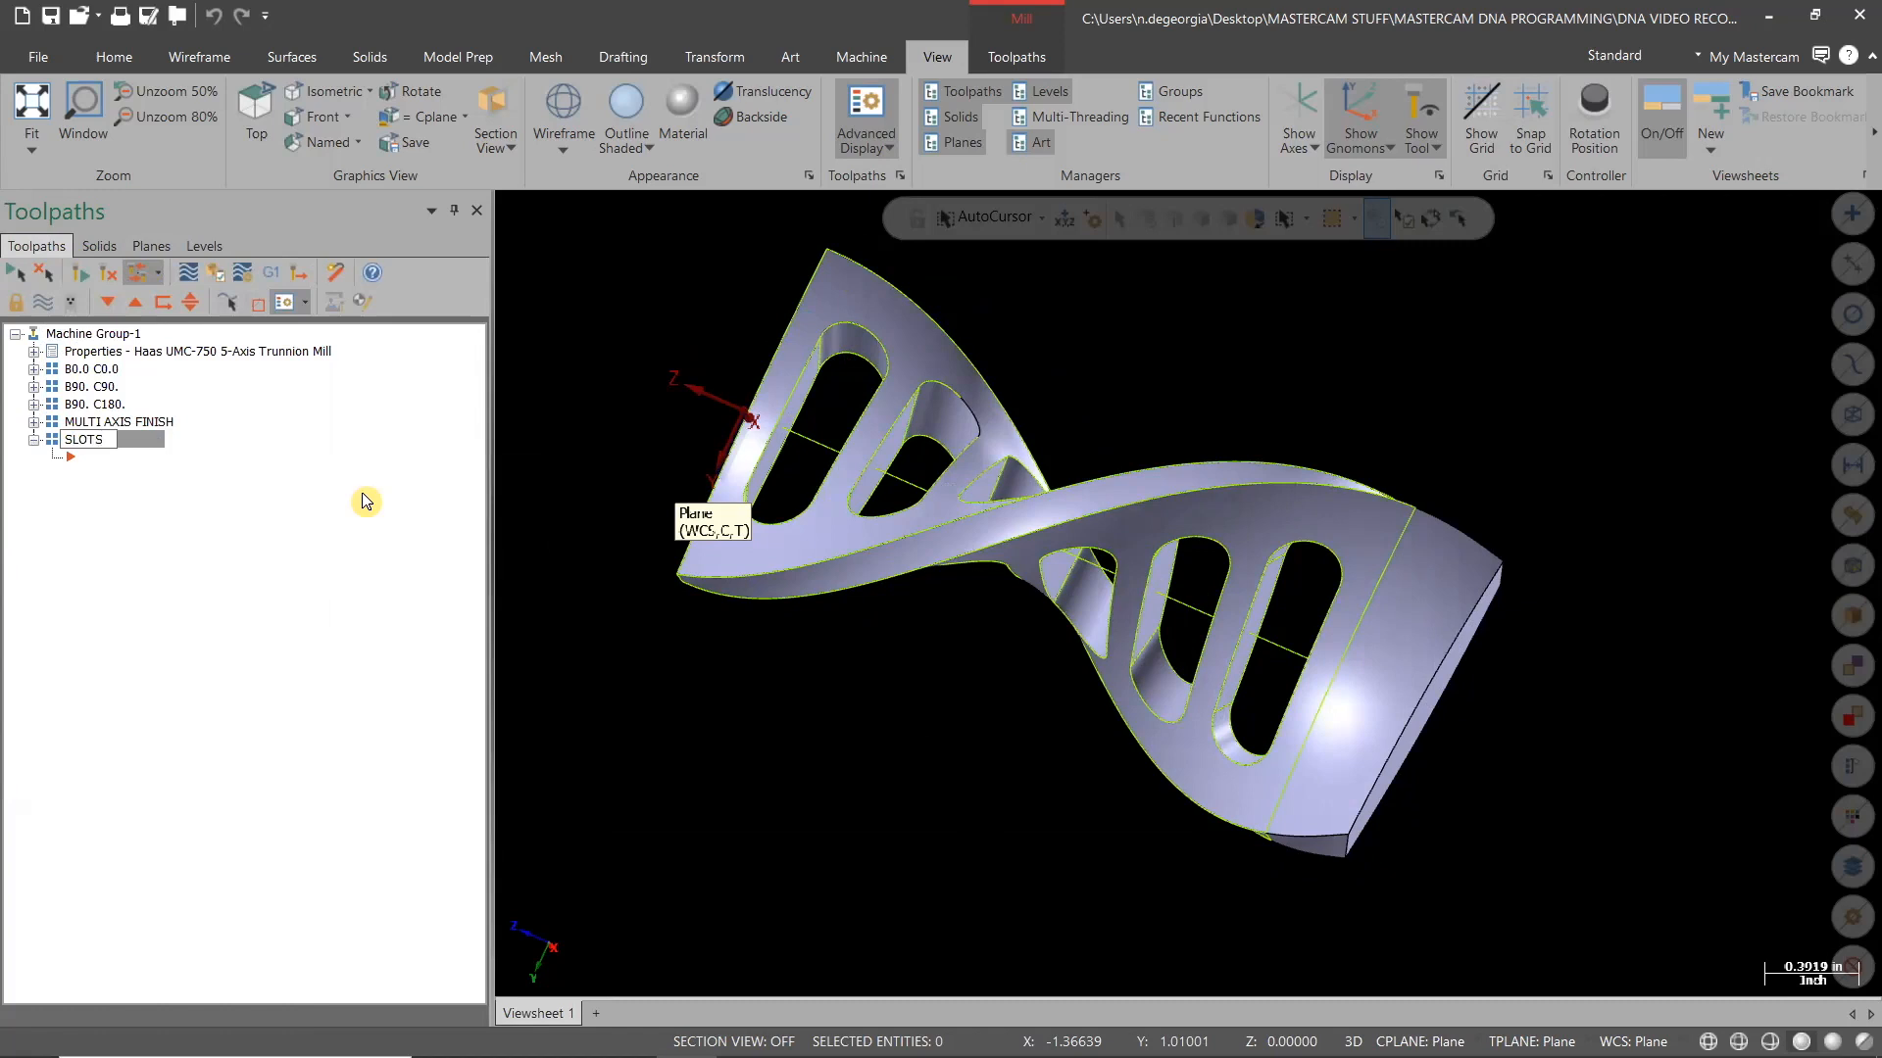
pyautogui.press('Return')
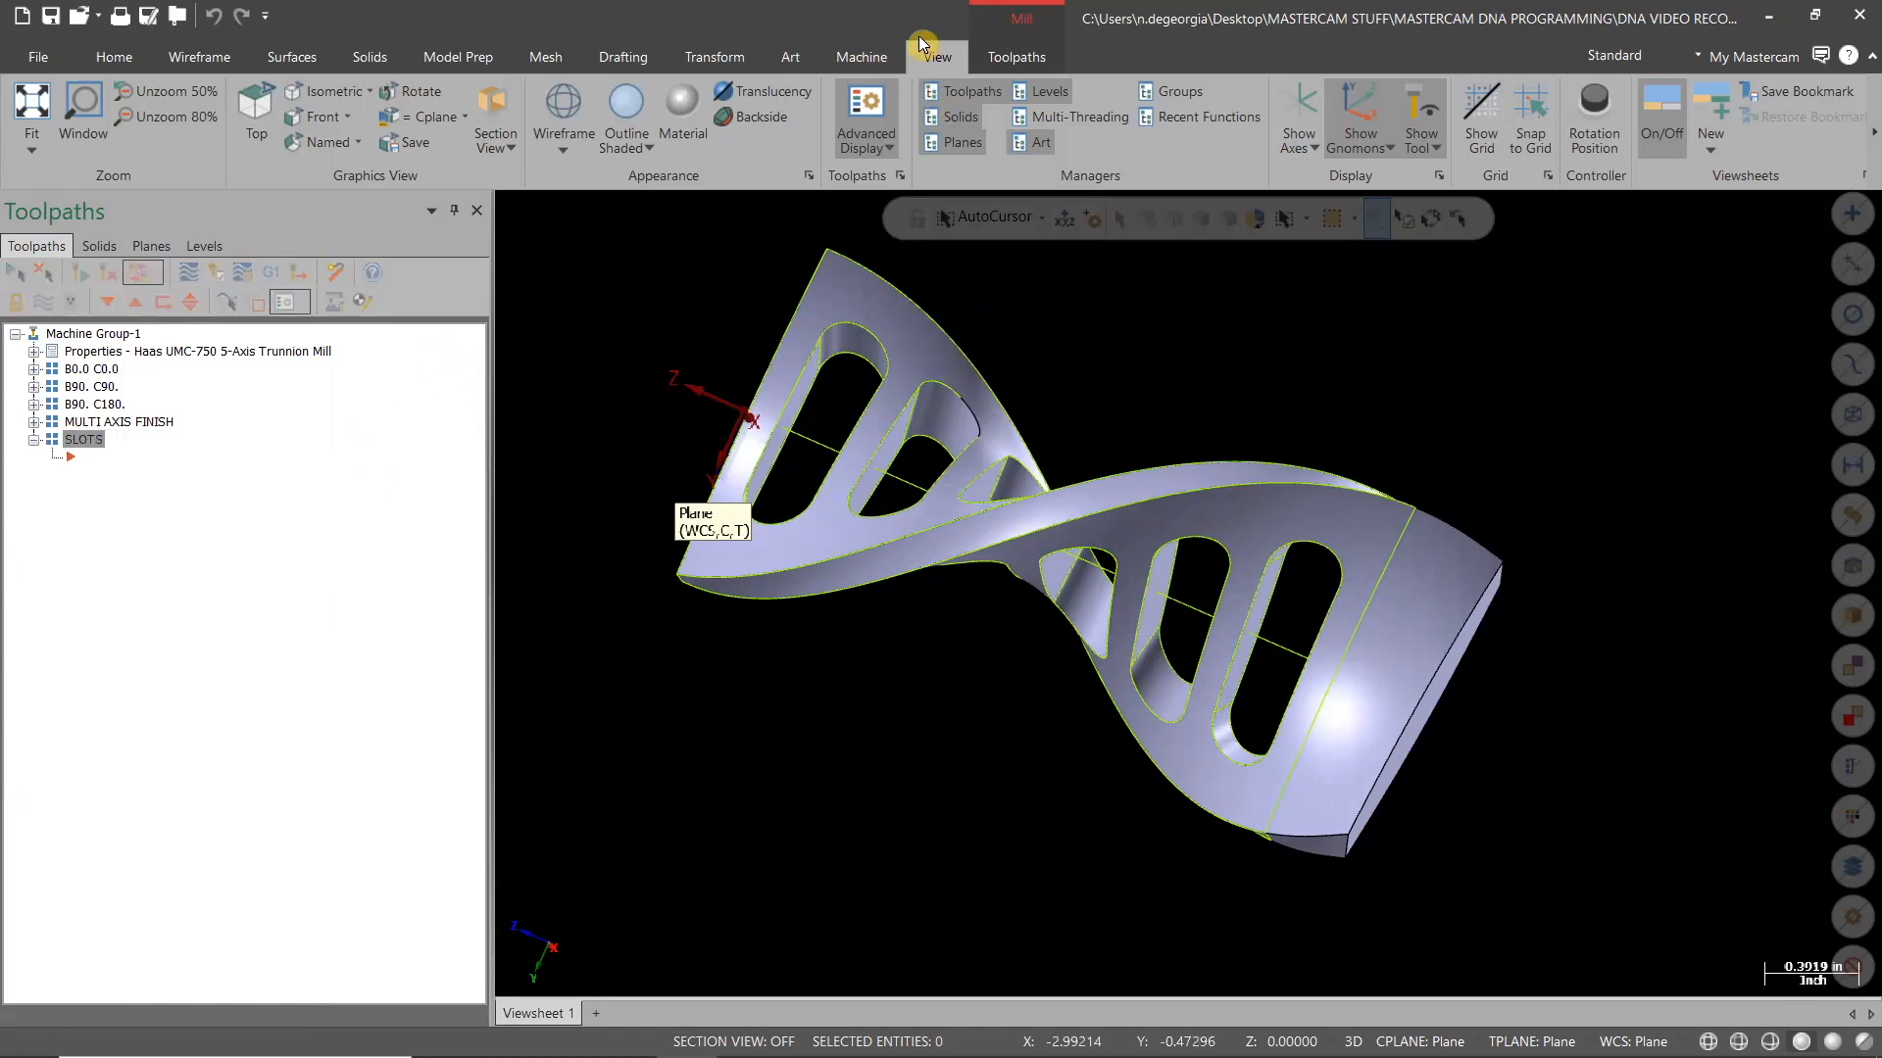
# Start a Slot Mill toolpath on the first slot, chaining its solid edge loop, and keep Slot mill as the type
pyautogui.click(1015, 55)
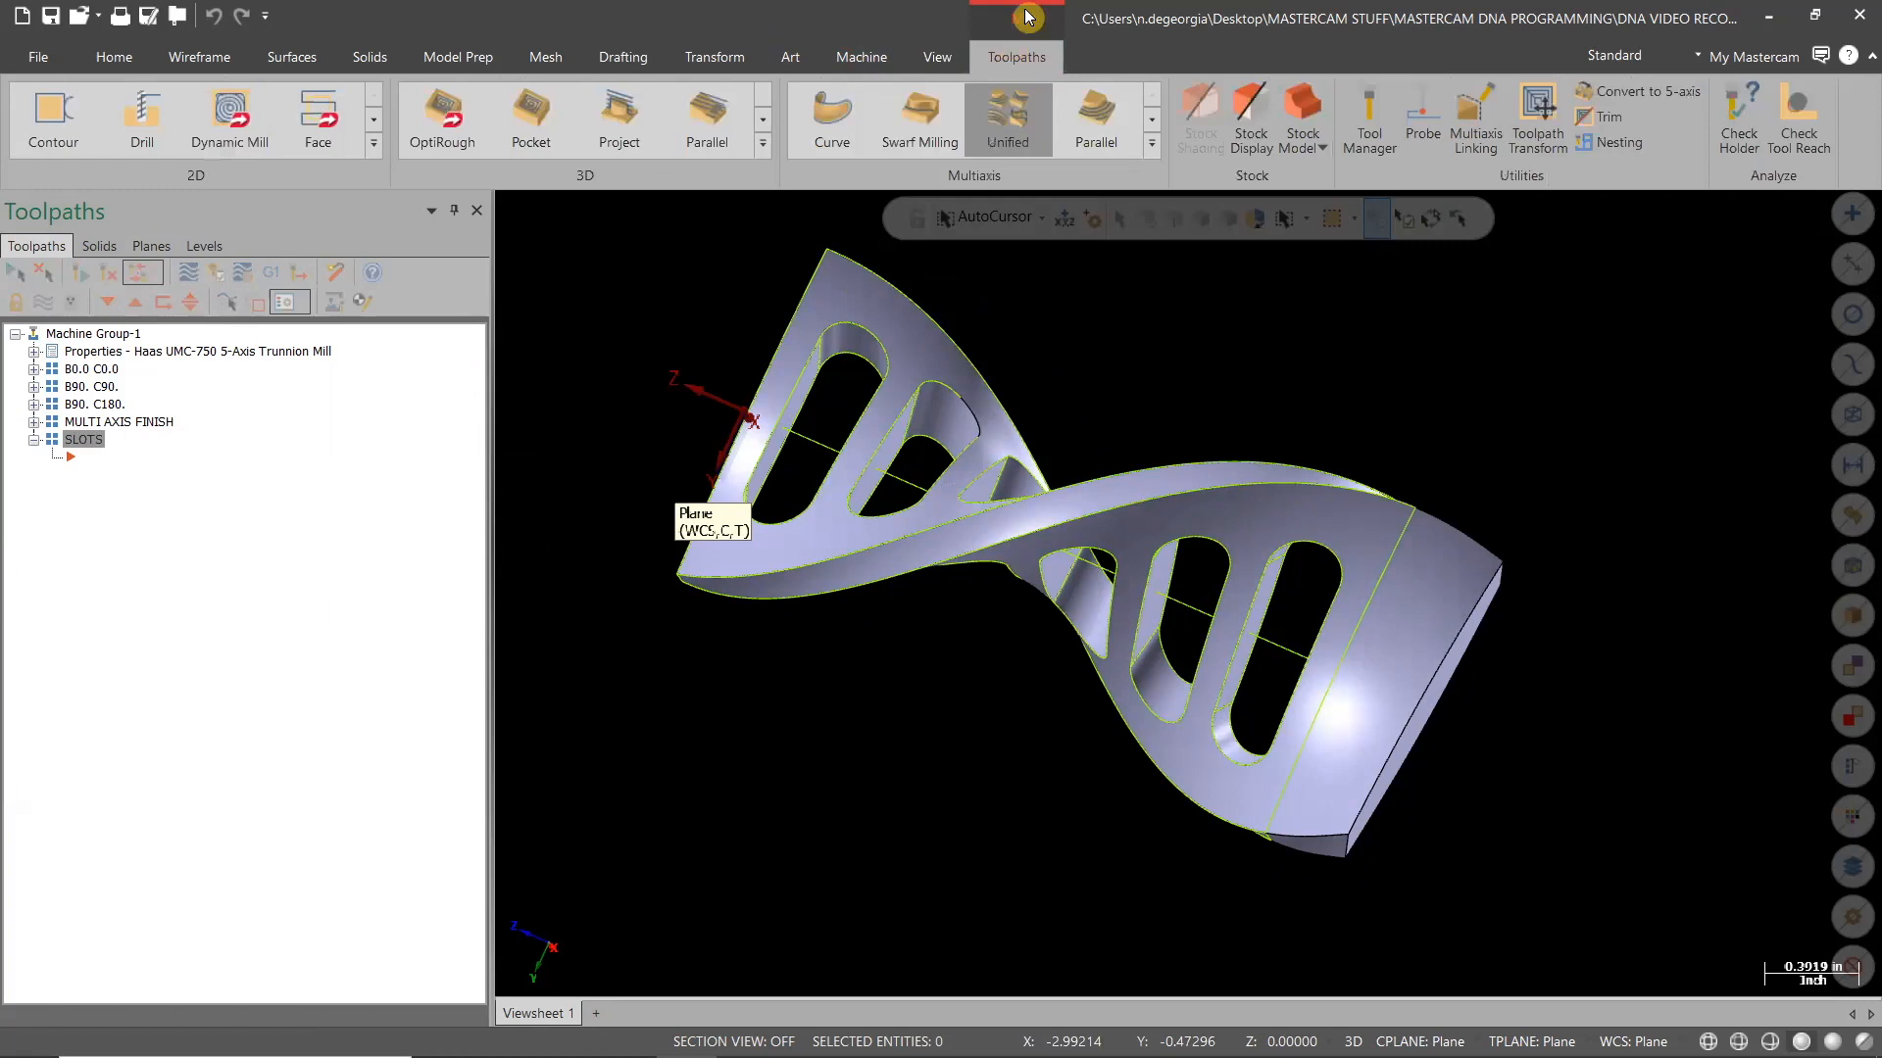
pyautogui.click(378, 125)
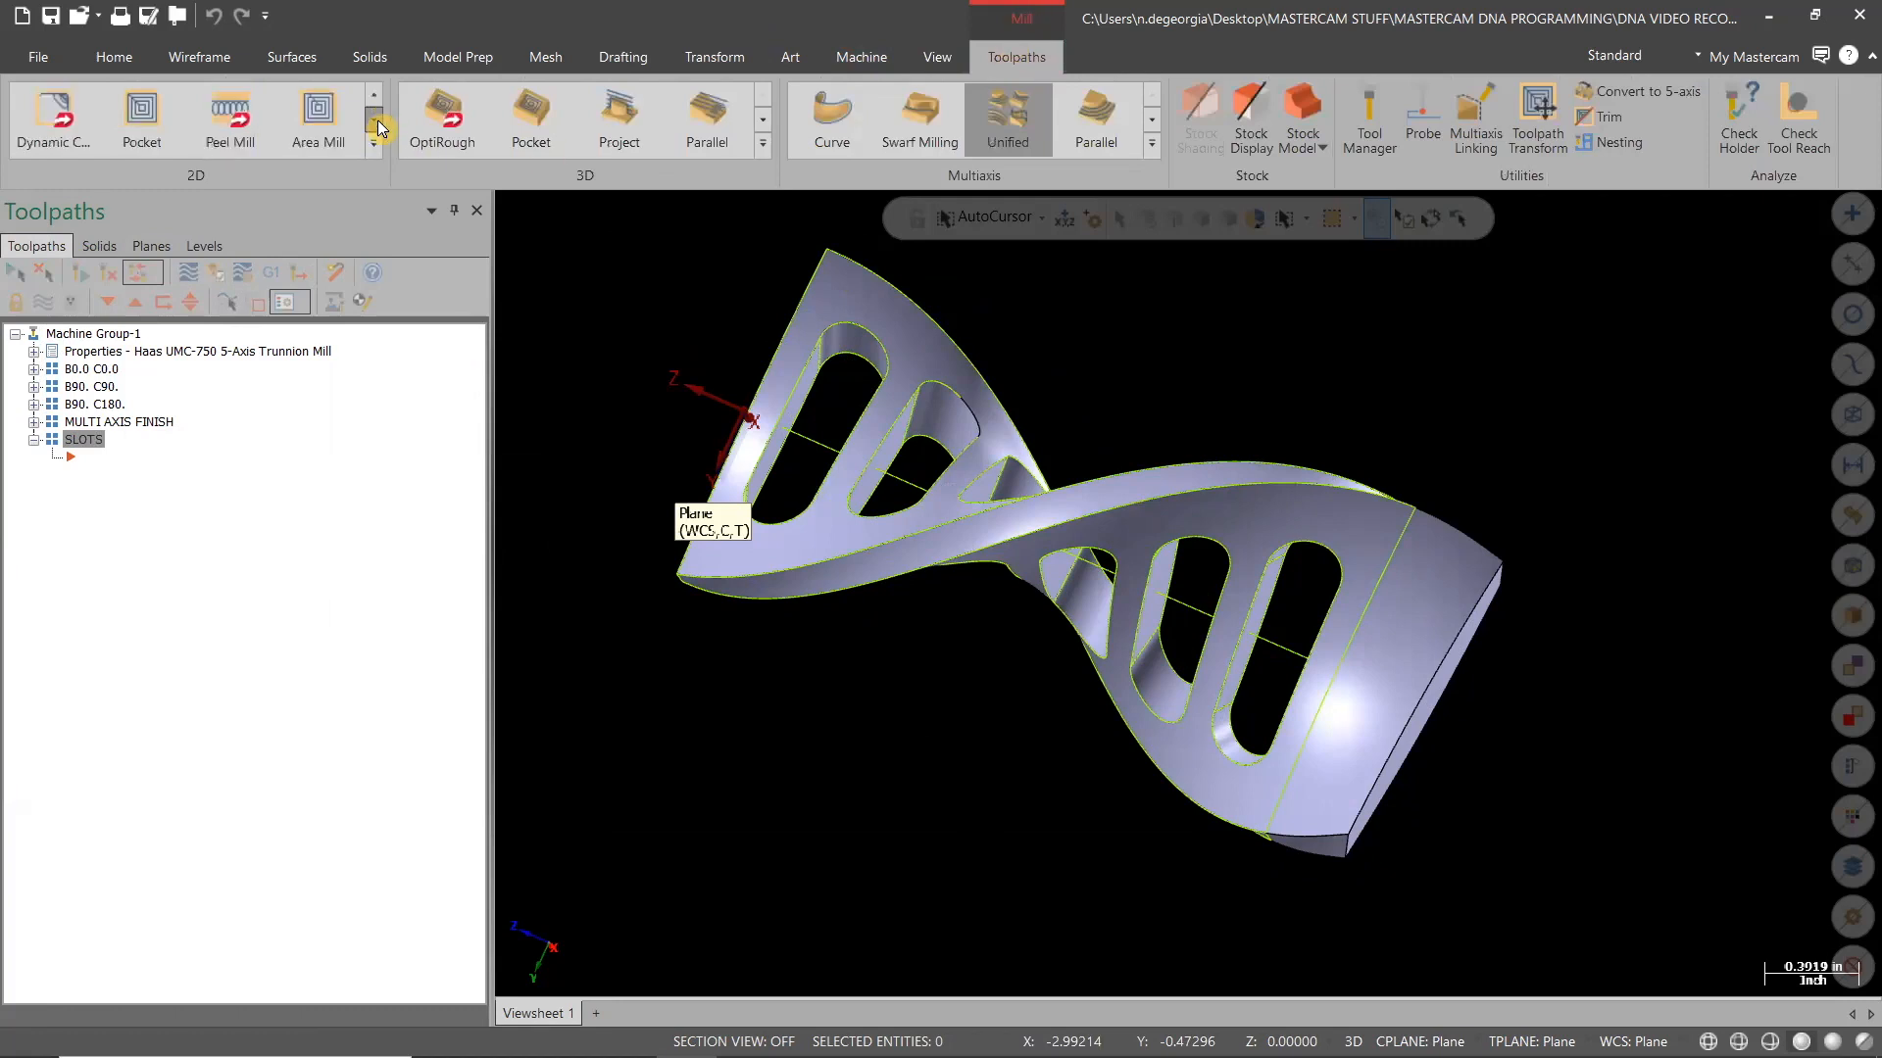
pyautogui.click(379, 125)
pyautogui.click(144, 111)
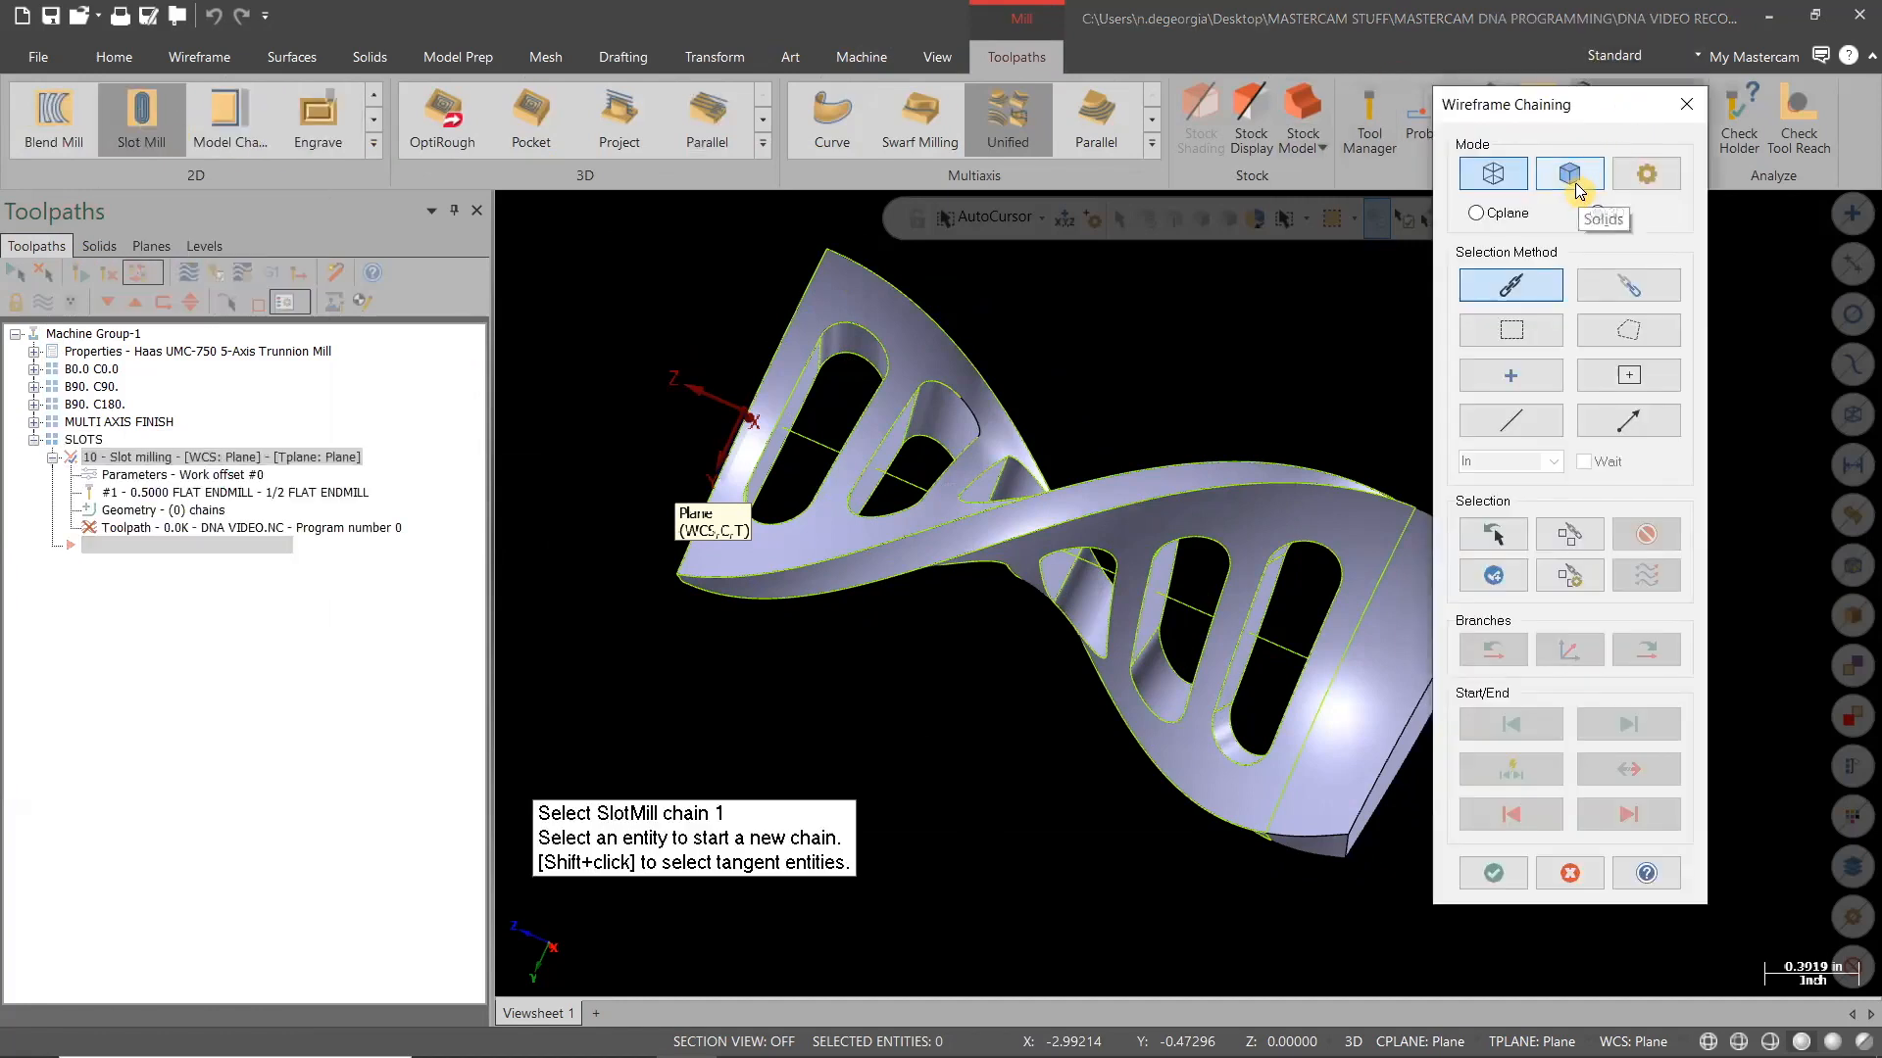
pyautogui.click(1588, 176)
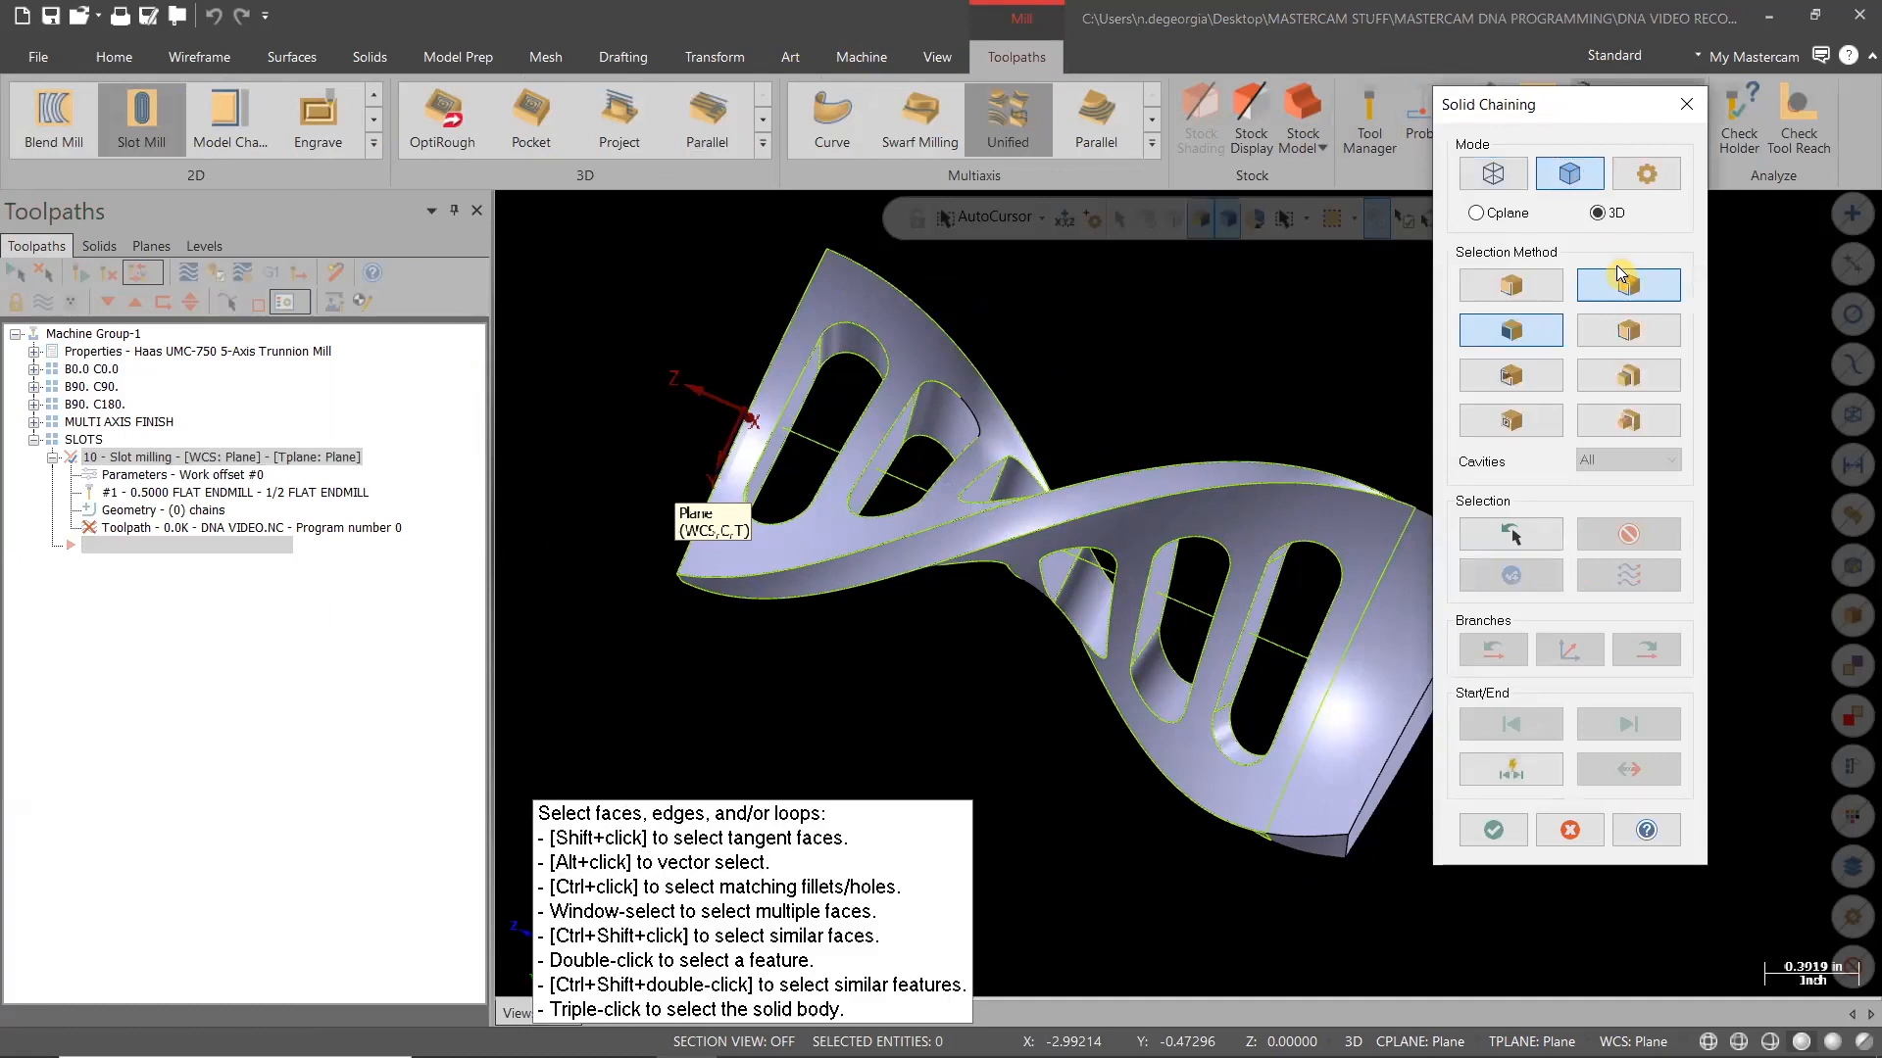
pyautogui.click(1641, 289)
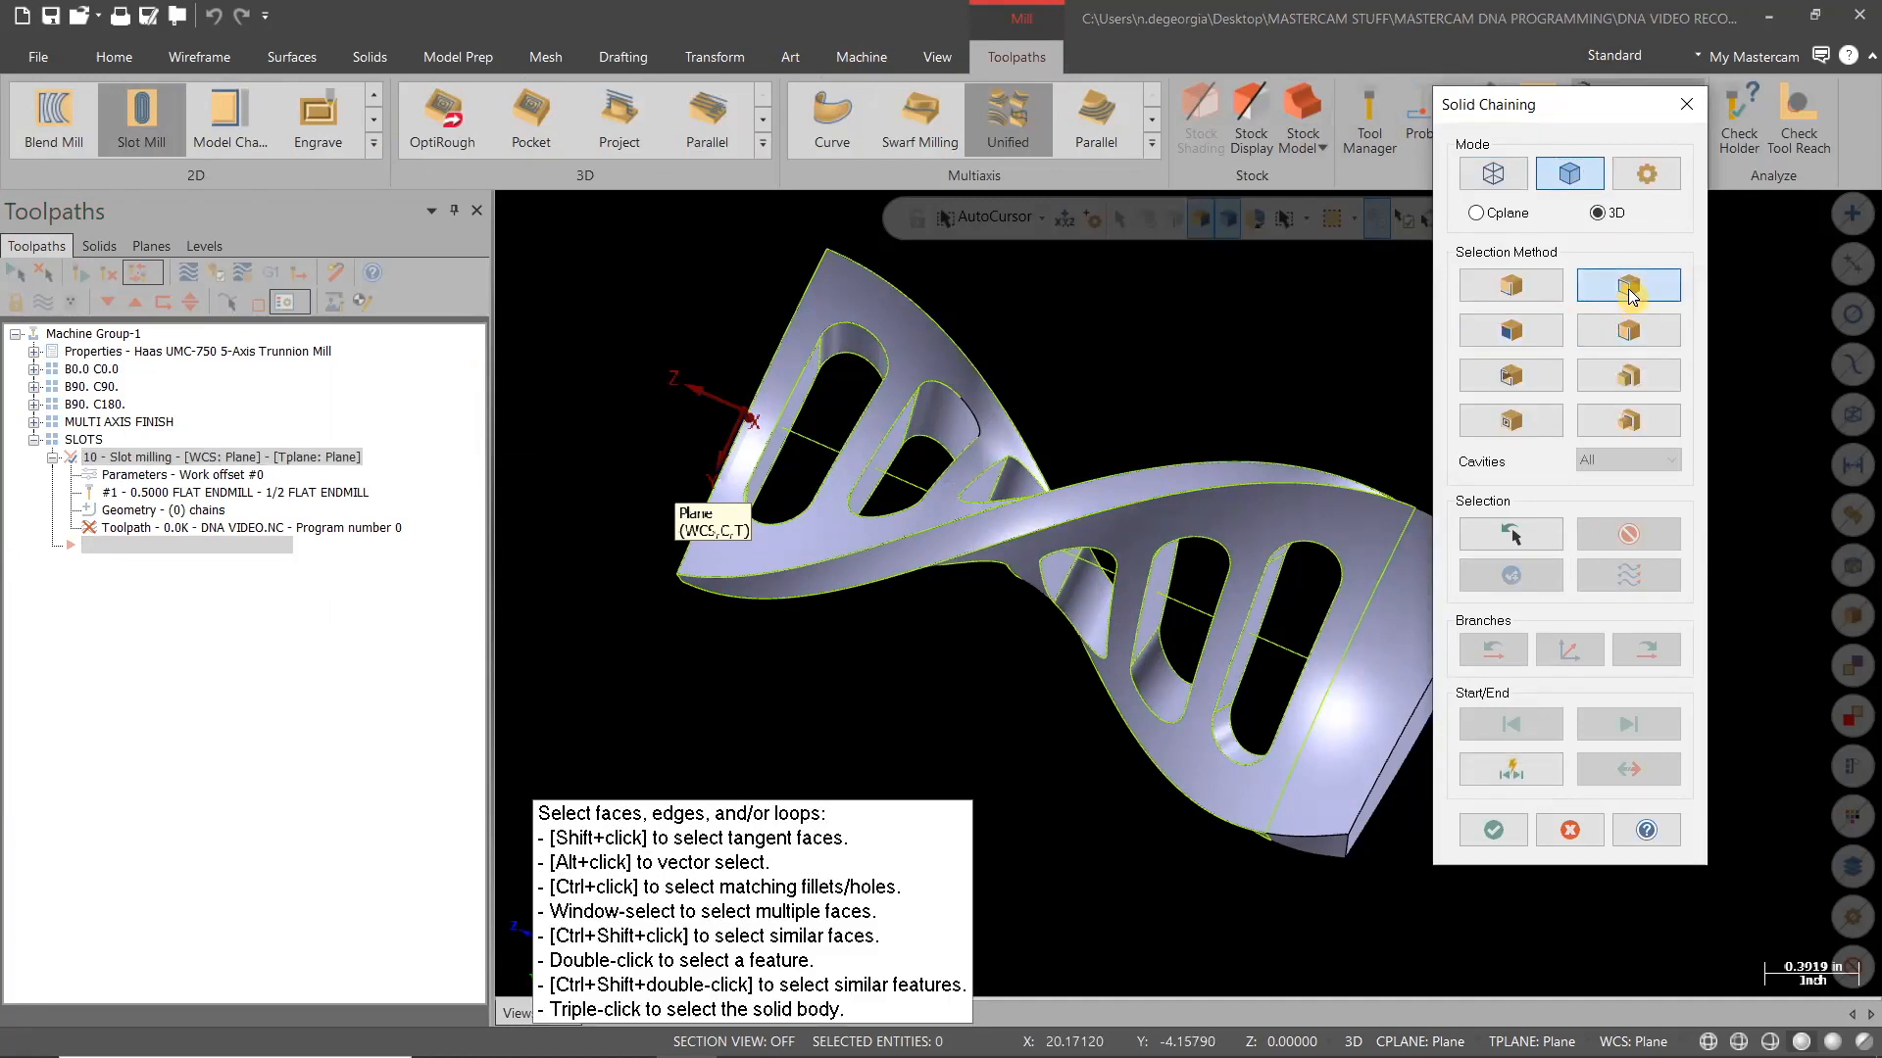
pyautogui.click(886, 386)
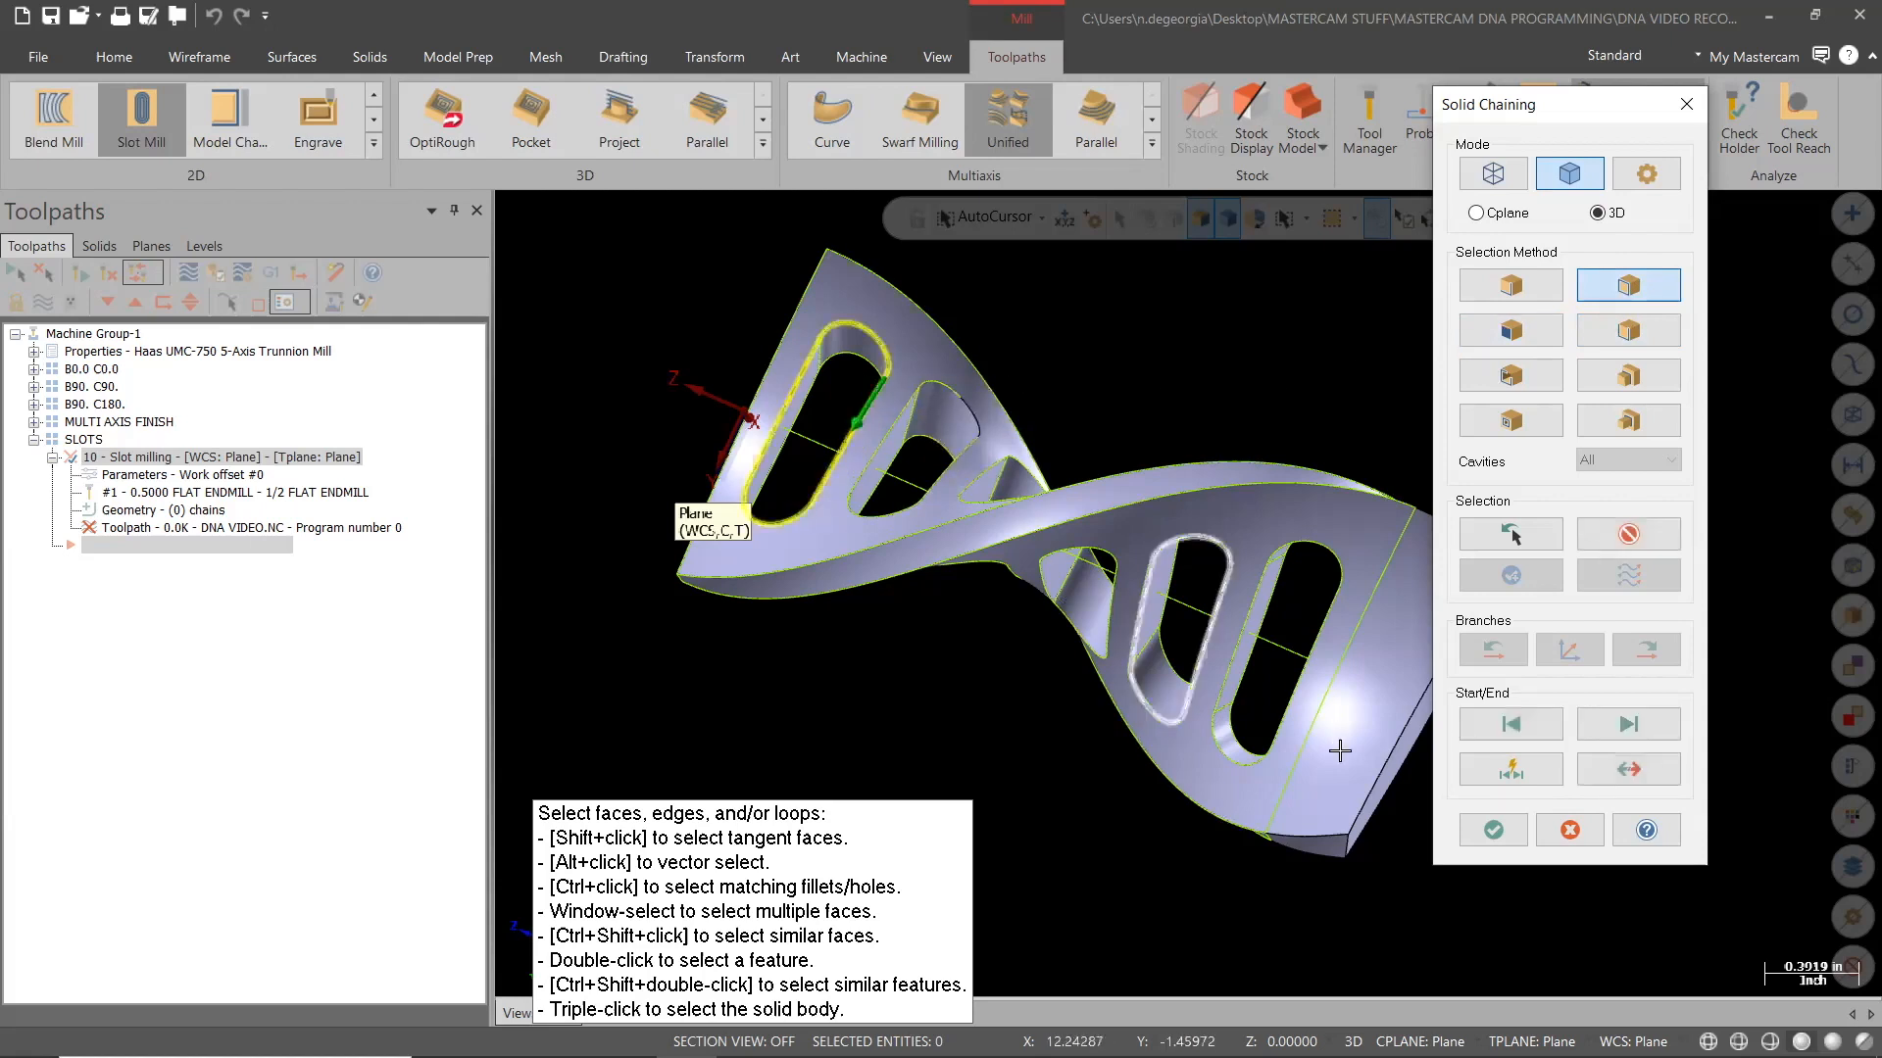
pyautogui.click(1504, 831)
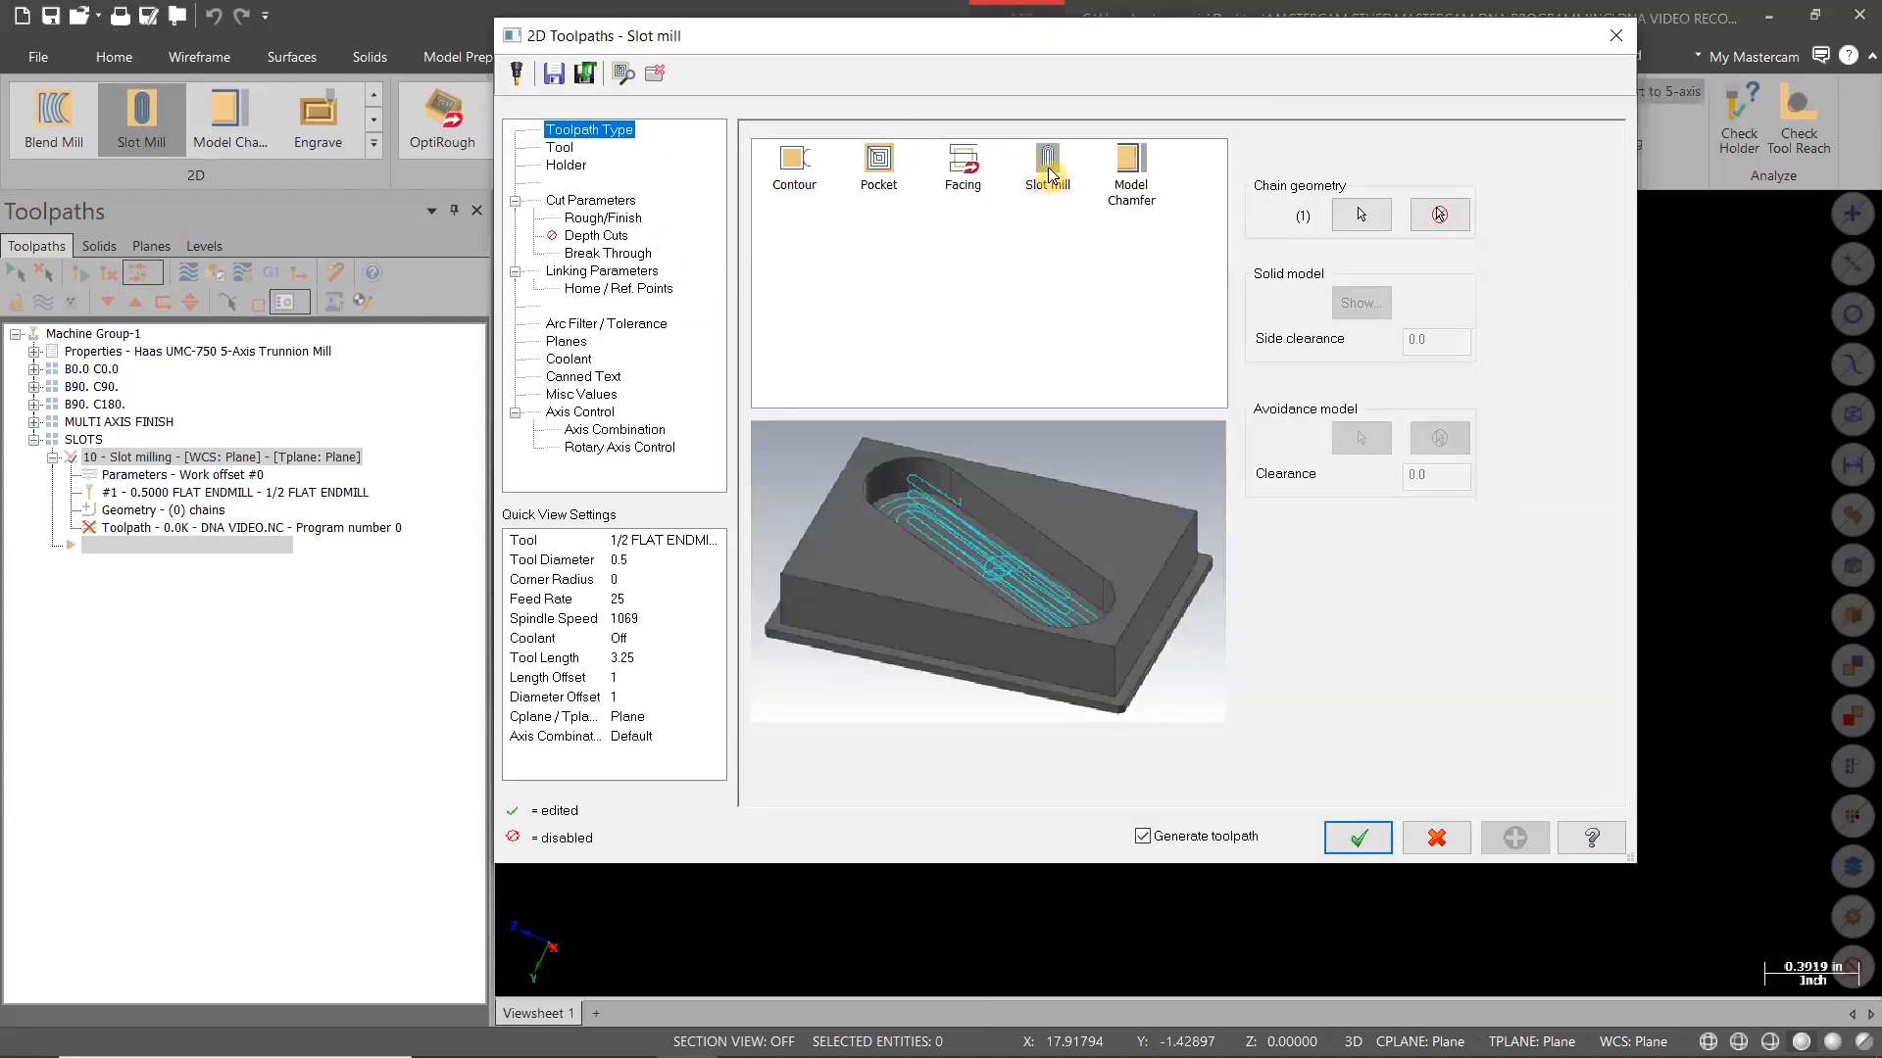
pyautogui.click(1057, 171)
# Assign the 1/4 flat endmill (tool 3) to the slot toolpath, with a forced tool change and the comment SLOT 1
pyautogui.click(558, 149)
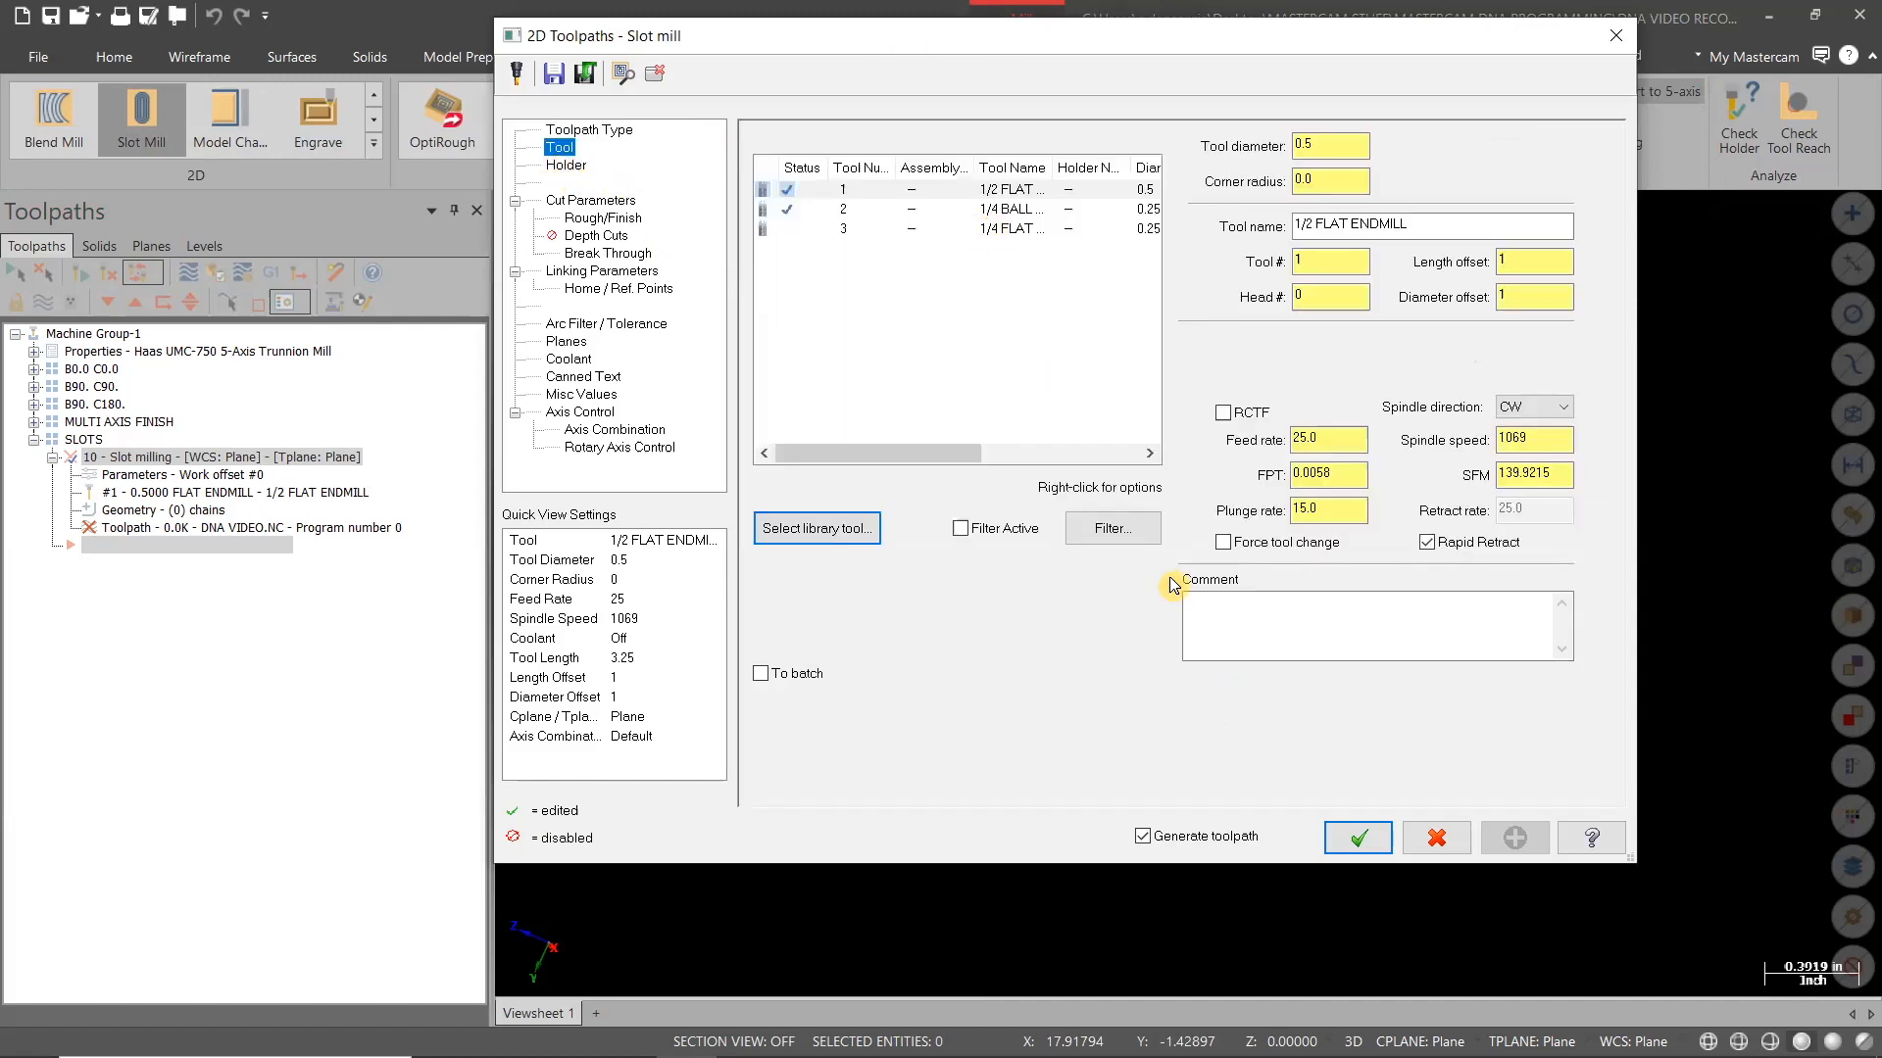
pyautogui.click(1224, 543)
pyautogui.click(1237, 596)
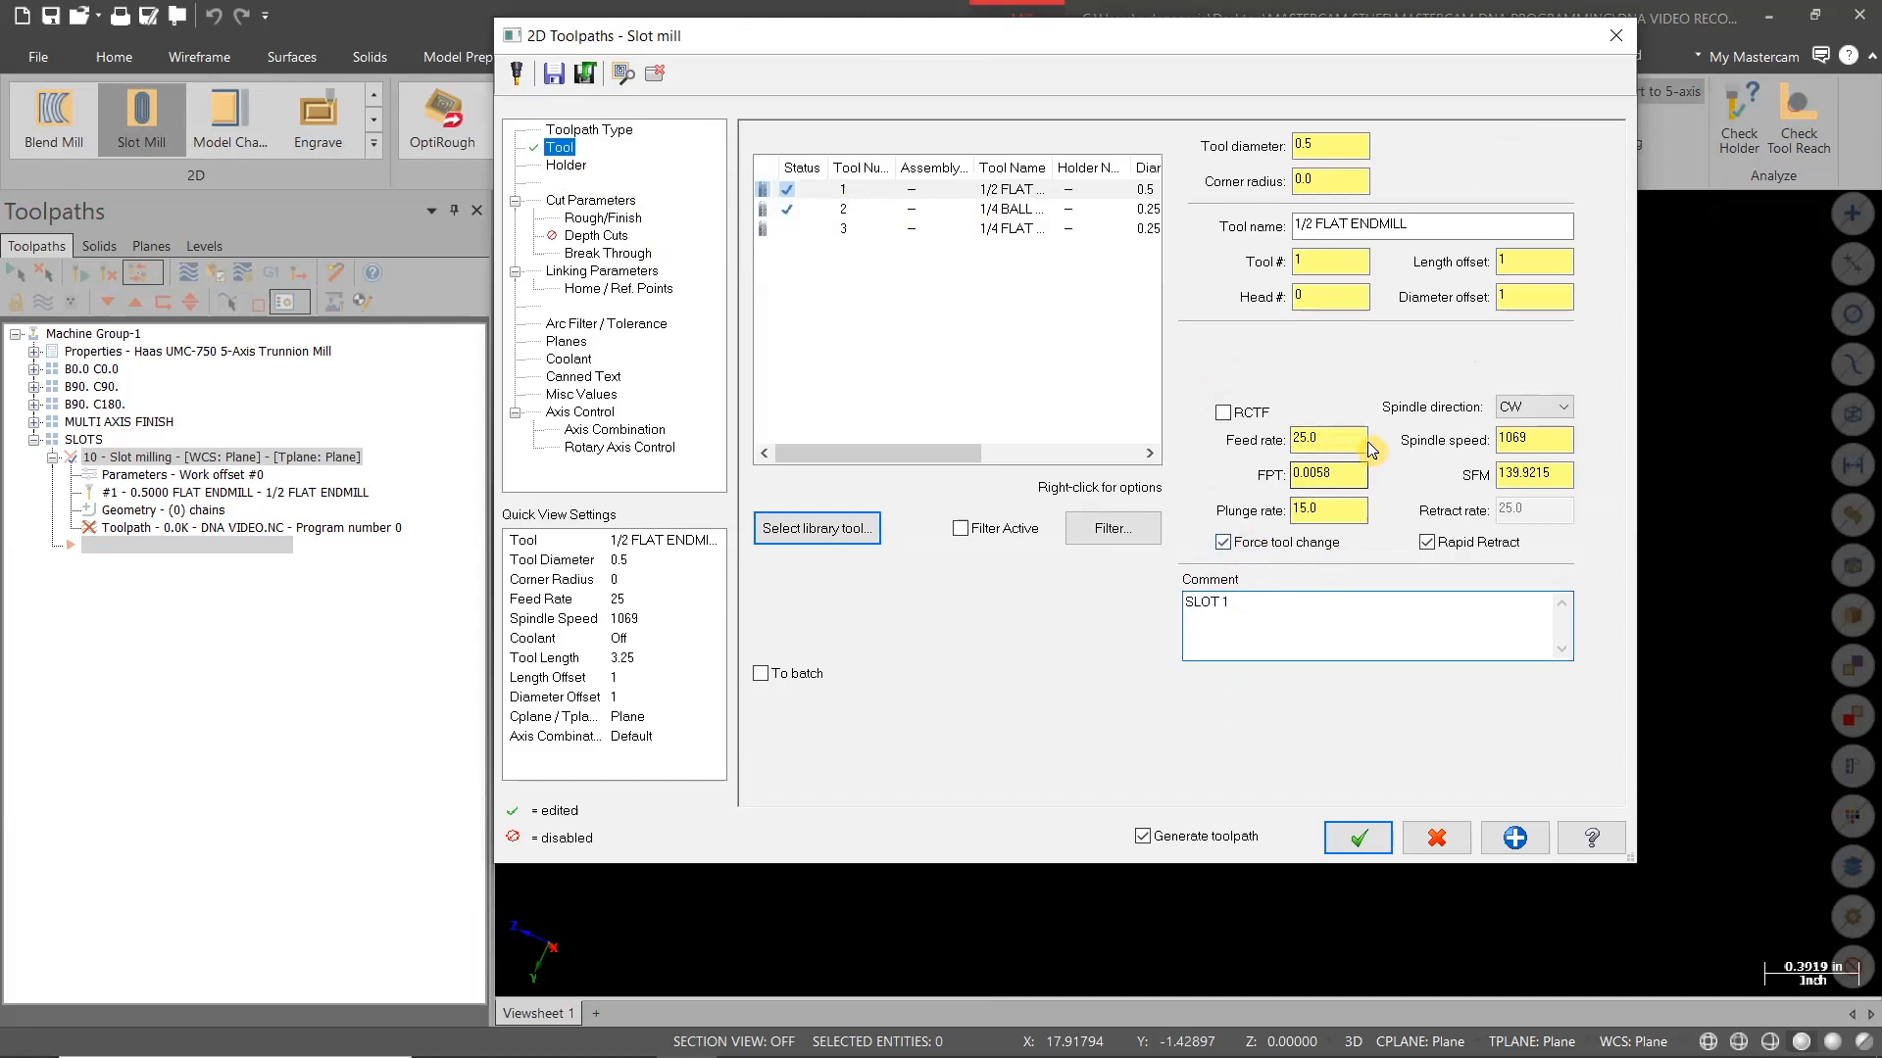
pyautogui.click(1523, 443)
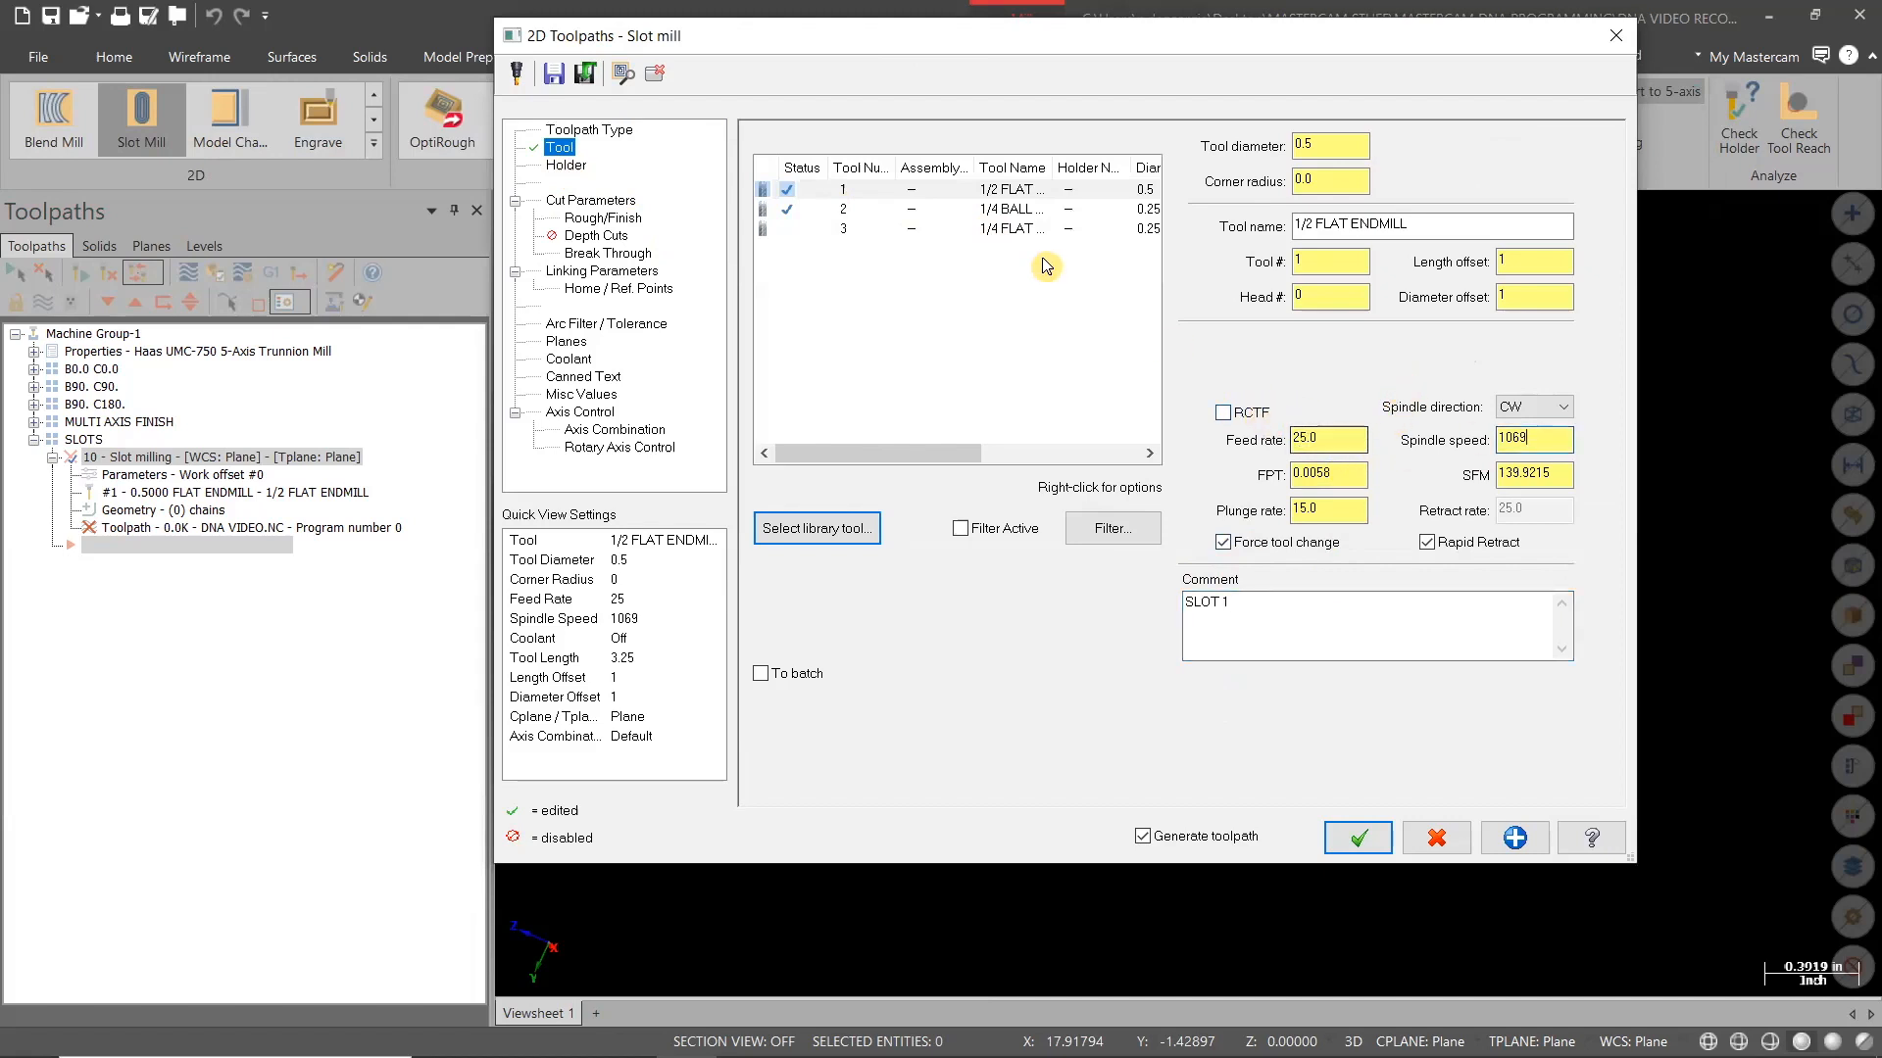
pyautogui.click(1003, 227)
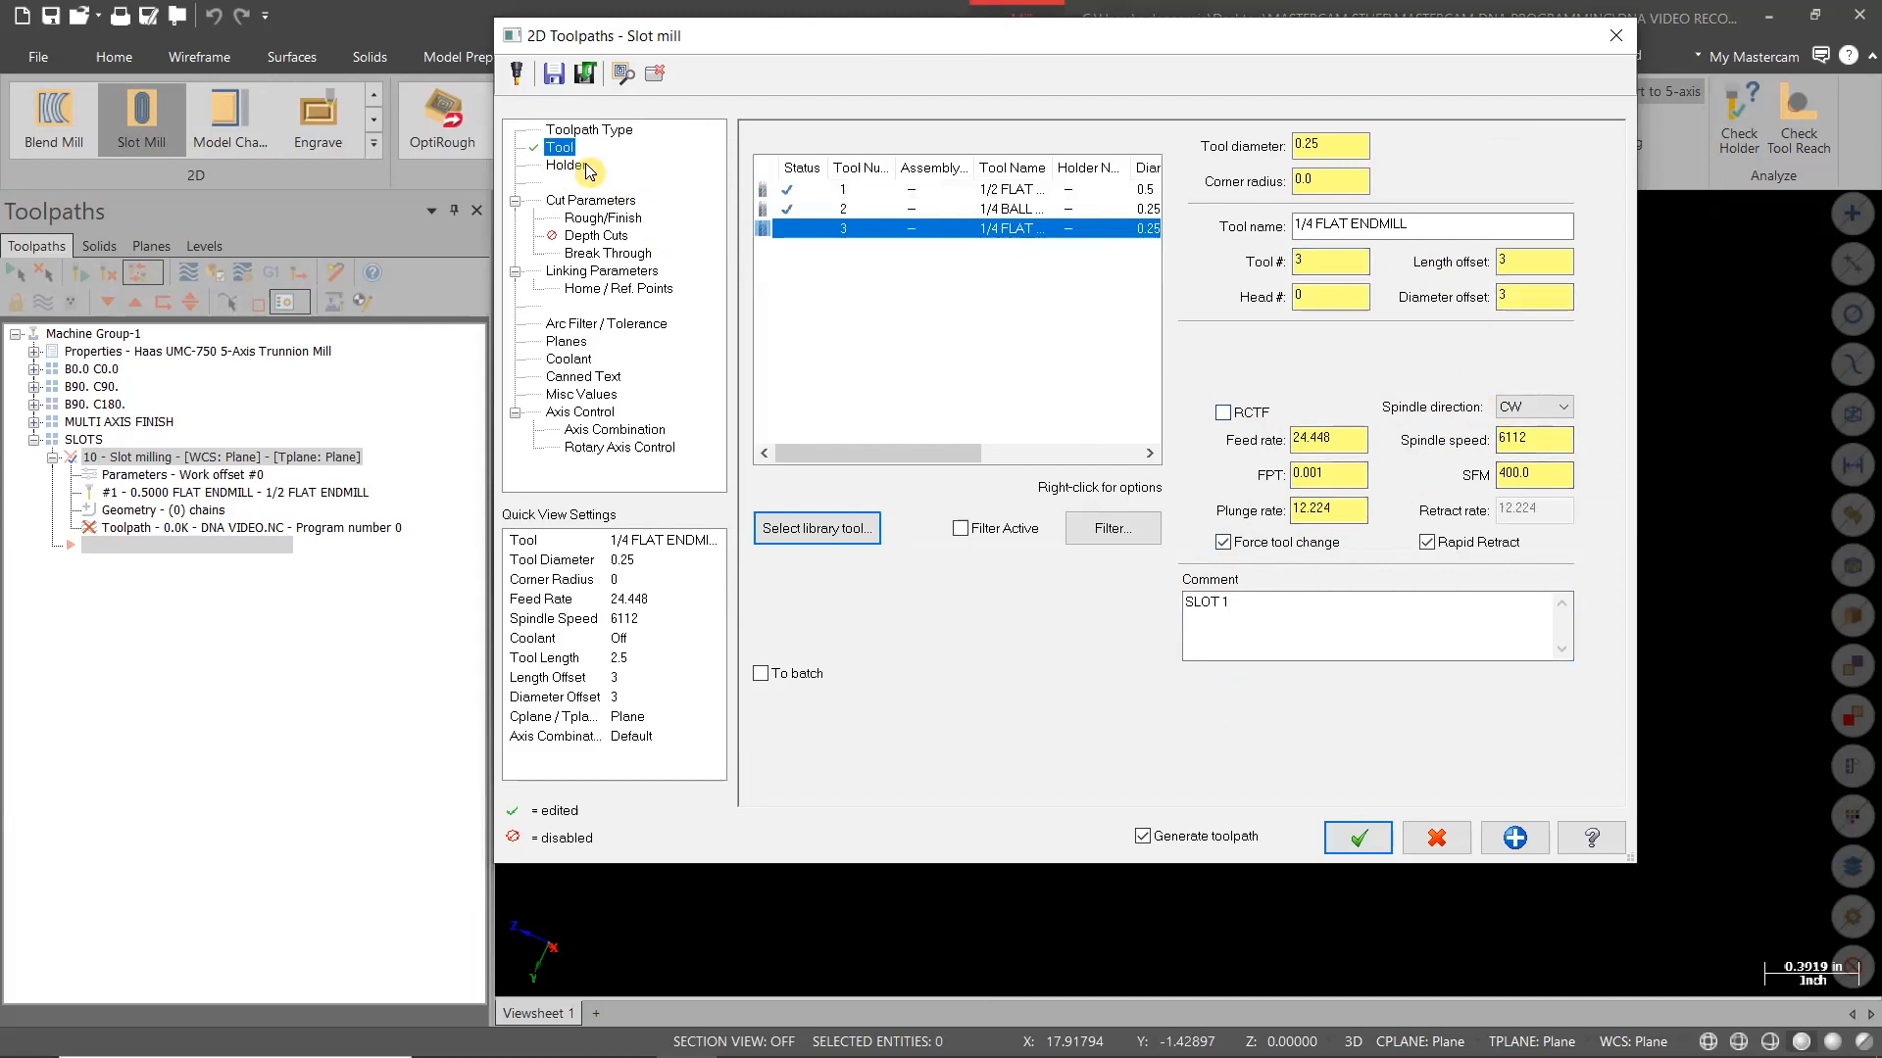
# Set the cut compensation type to Wear, enable perpendicular entry and give the overlap a value of 0.010
pyautogui.click(588, 201)
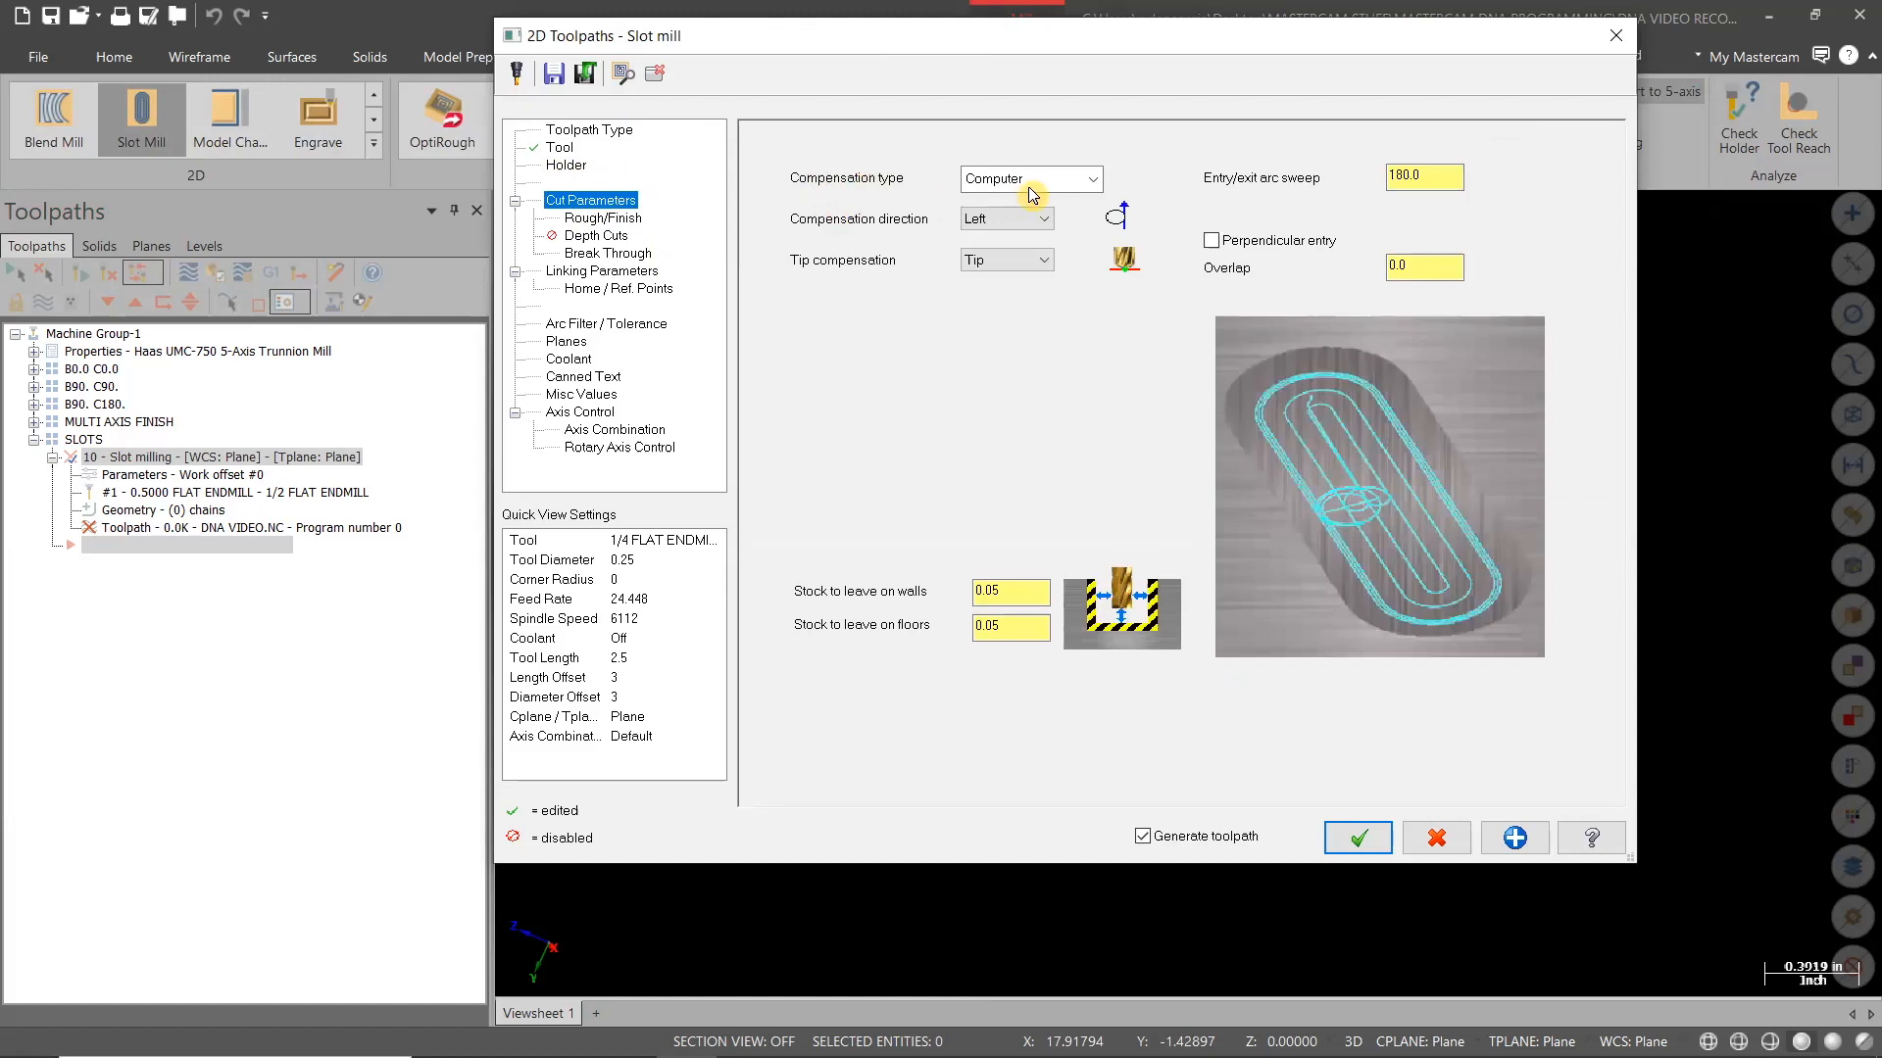
pyautogui.click(1091, 180)
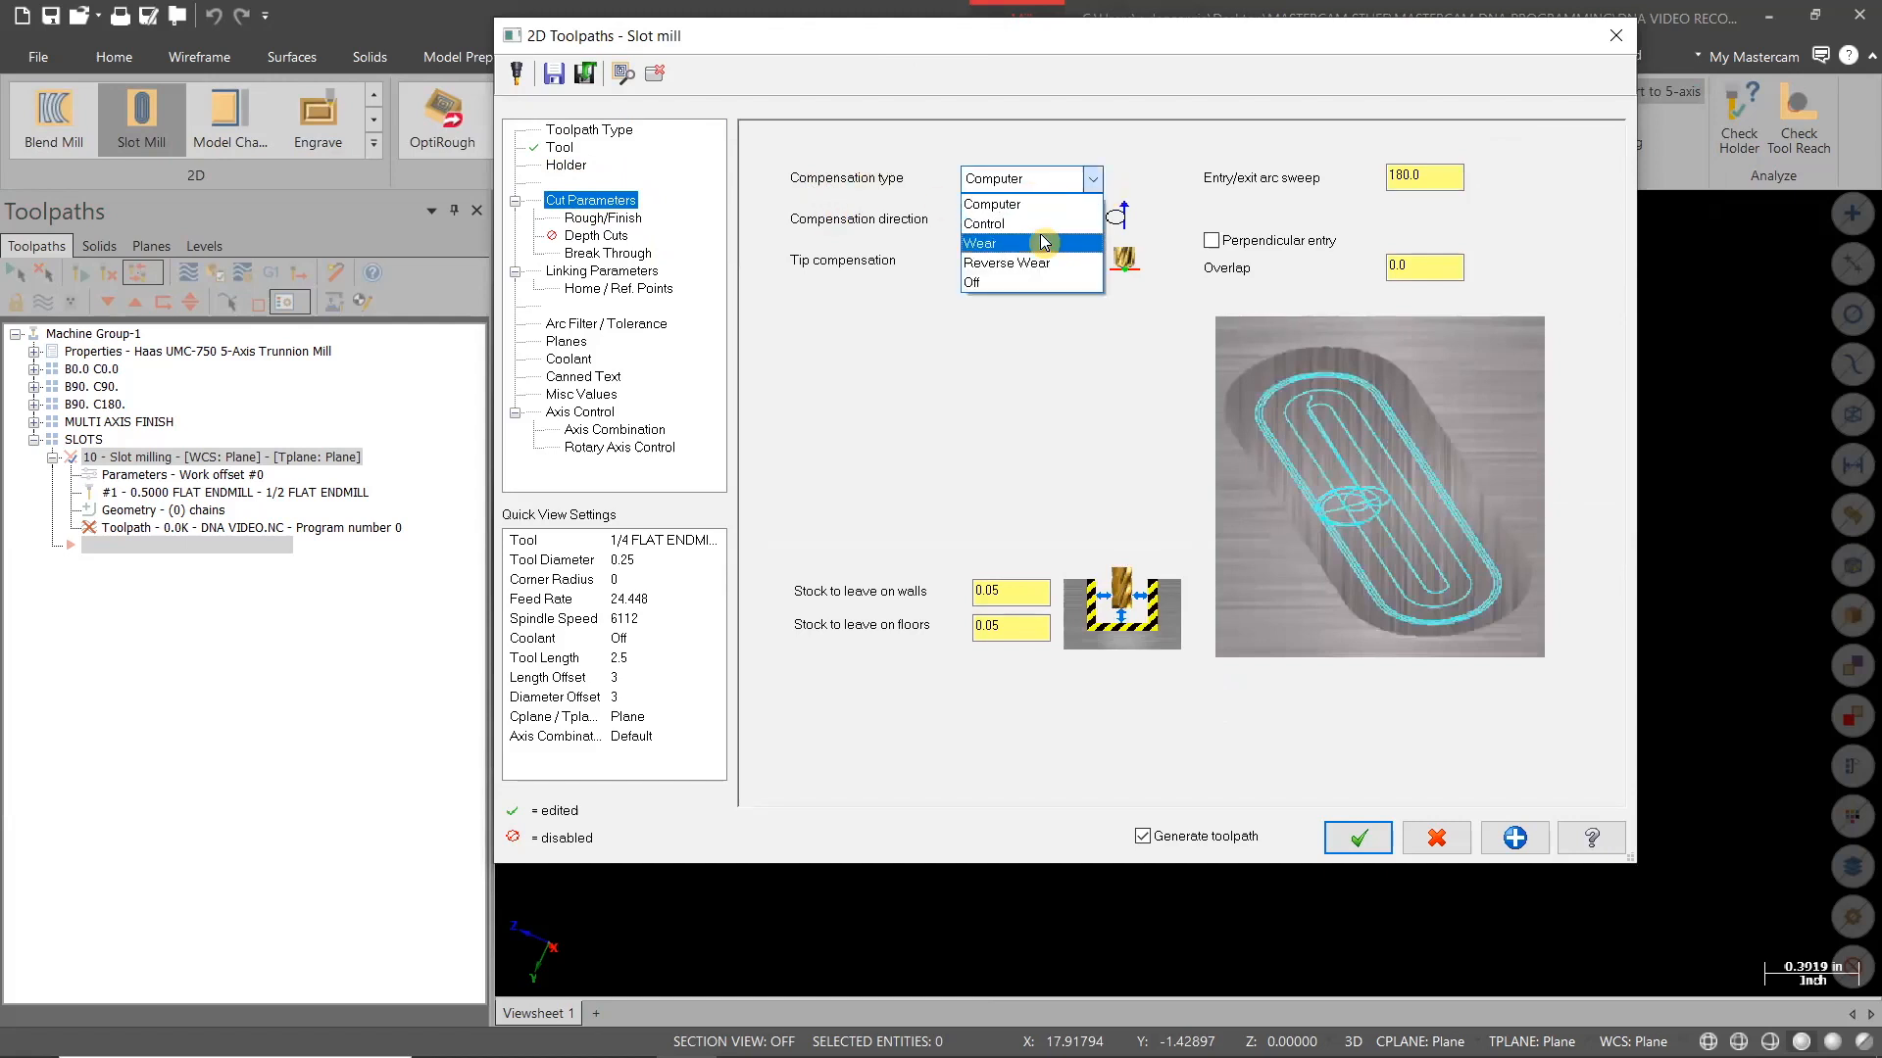
pyautogui.click(1043, 244)
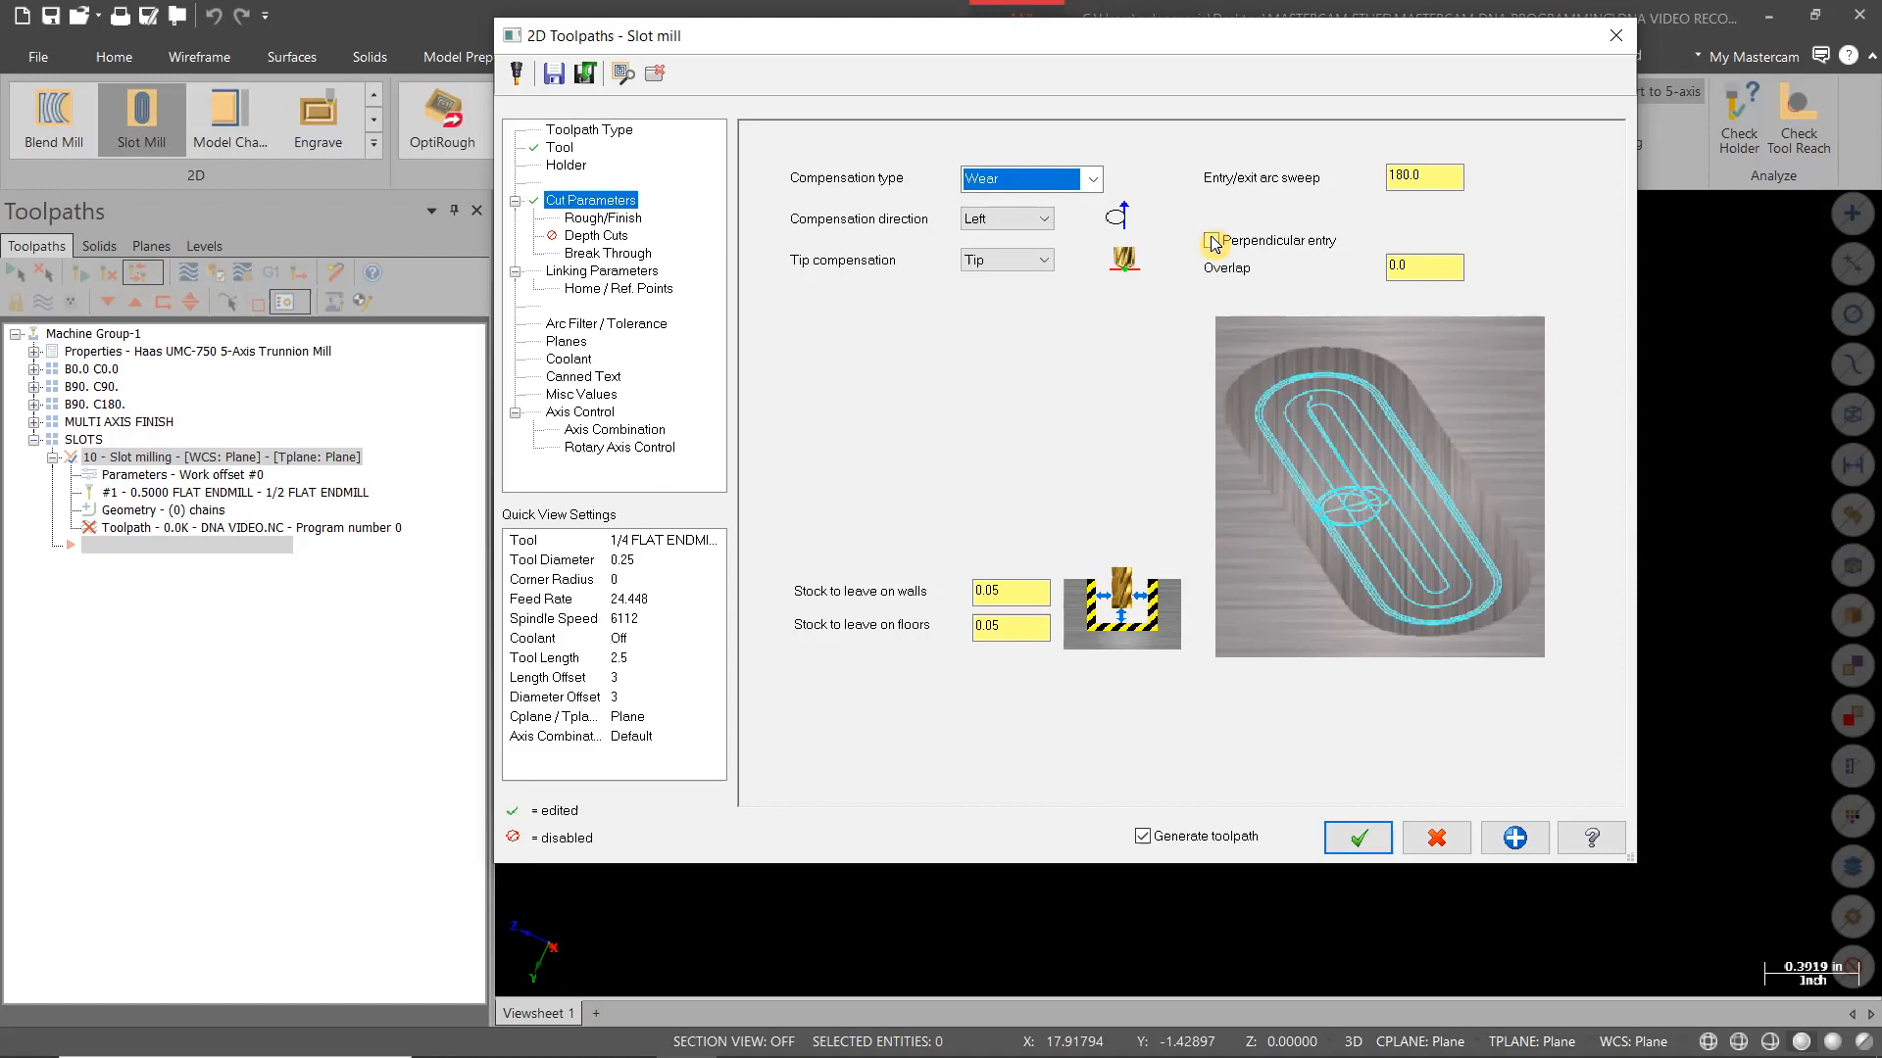
pyautogui.click(1213, 241)
pyautogui.click(1392, 267)
pyautogui.write('0')
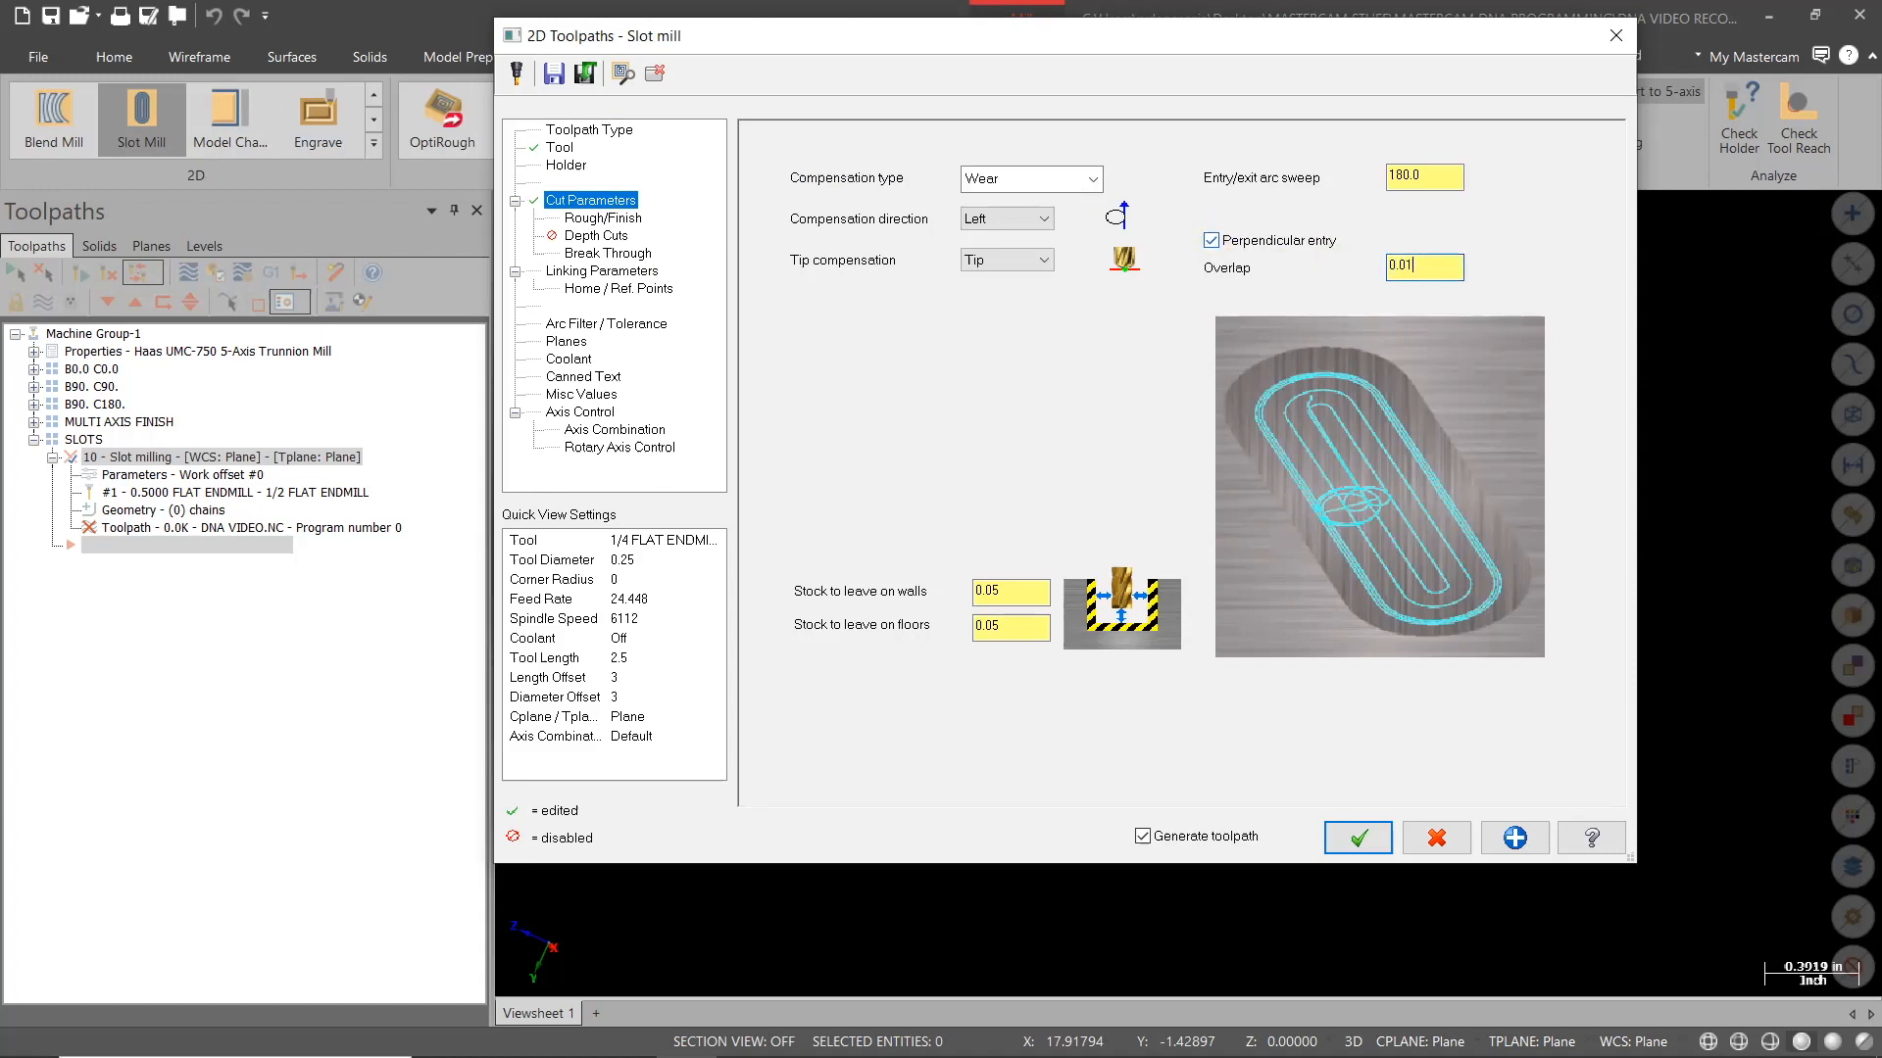
pyautogui.press('Tab')
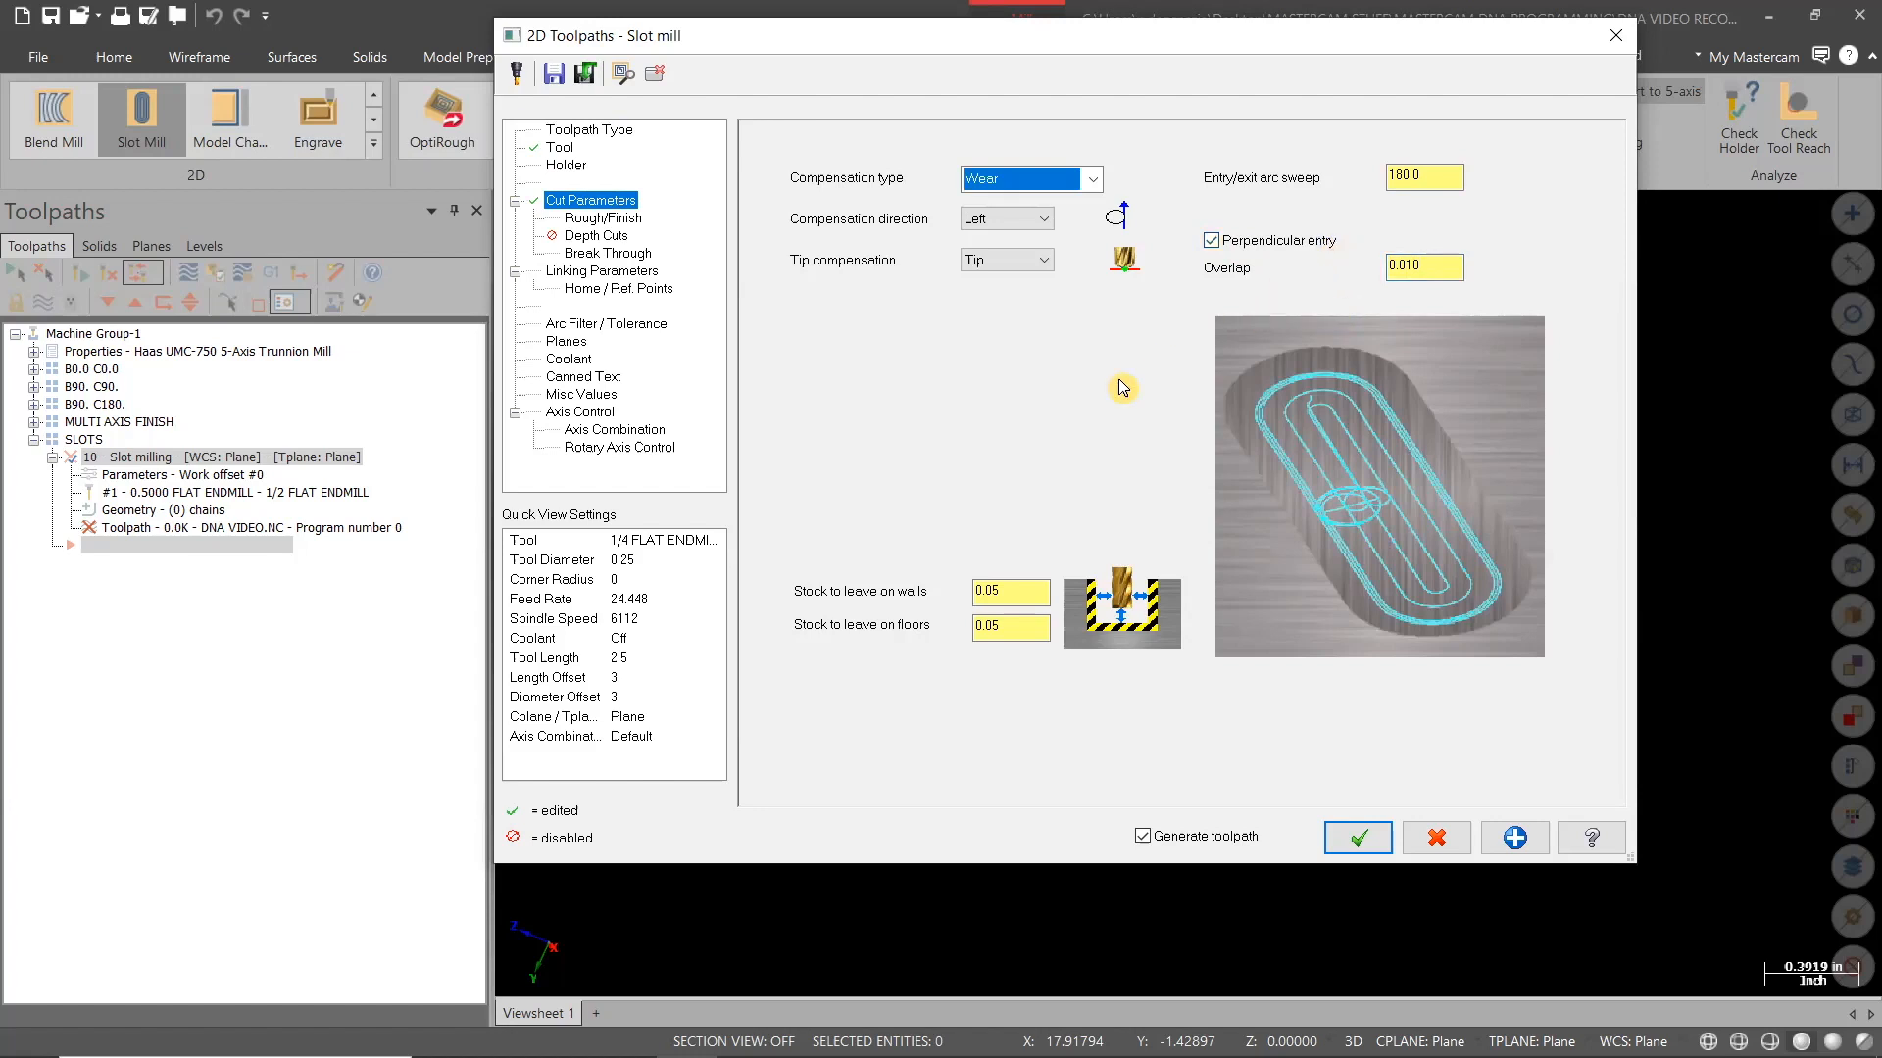
# Set the stock to leave on both walls and floors to 0.0
pyautogui.moveTo(1025, 592); pyautogui.dragTo(912, 568)
pyautogui.write('0')
pyautogui.press('Tab')
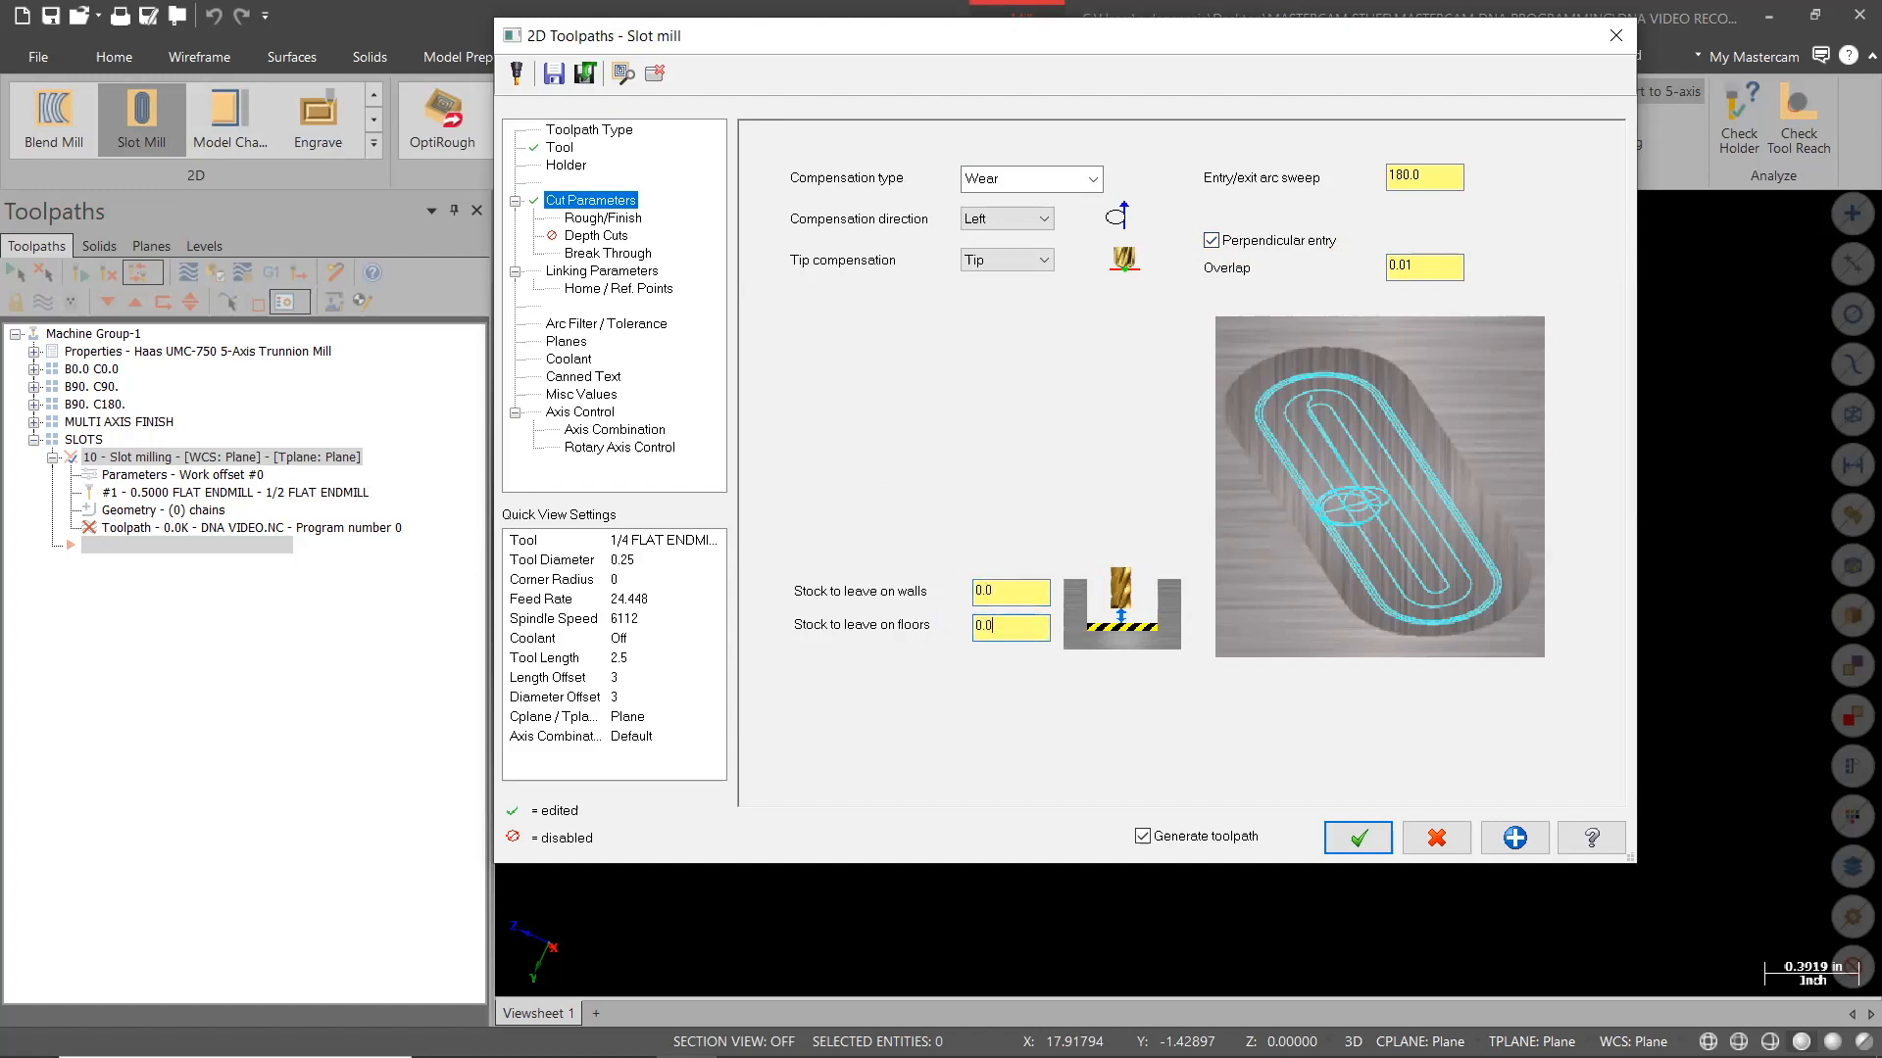
# Set the roughing stepover to 20% and enter the spacing of the finishing pass
pyautogui.click(588, 218)
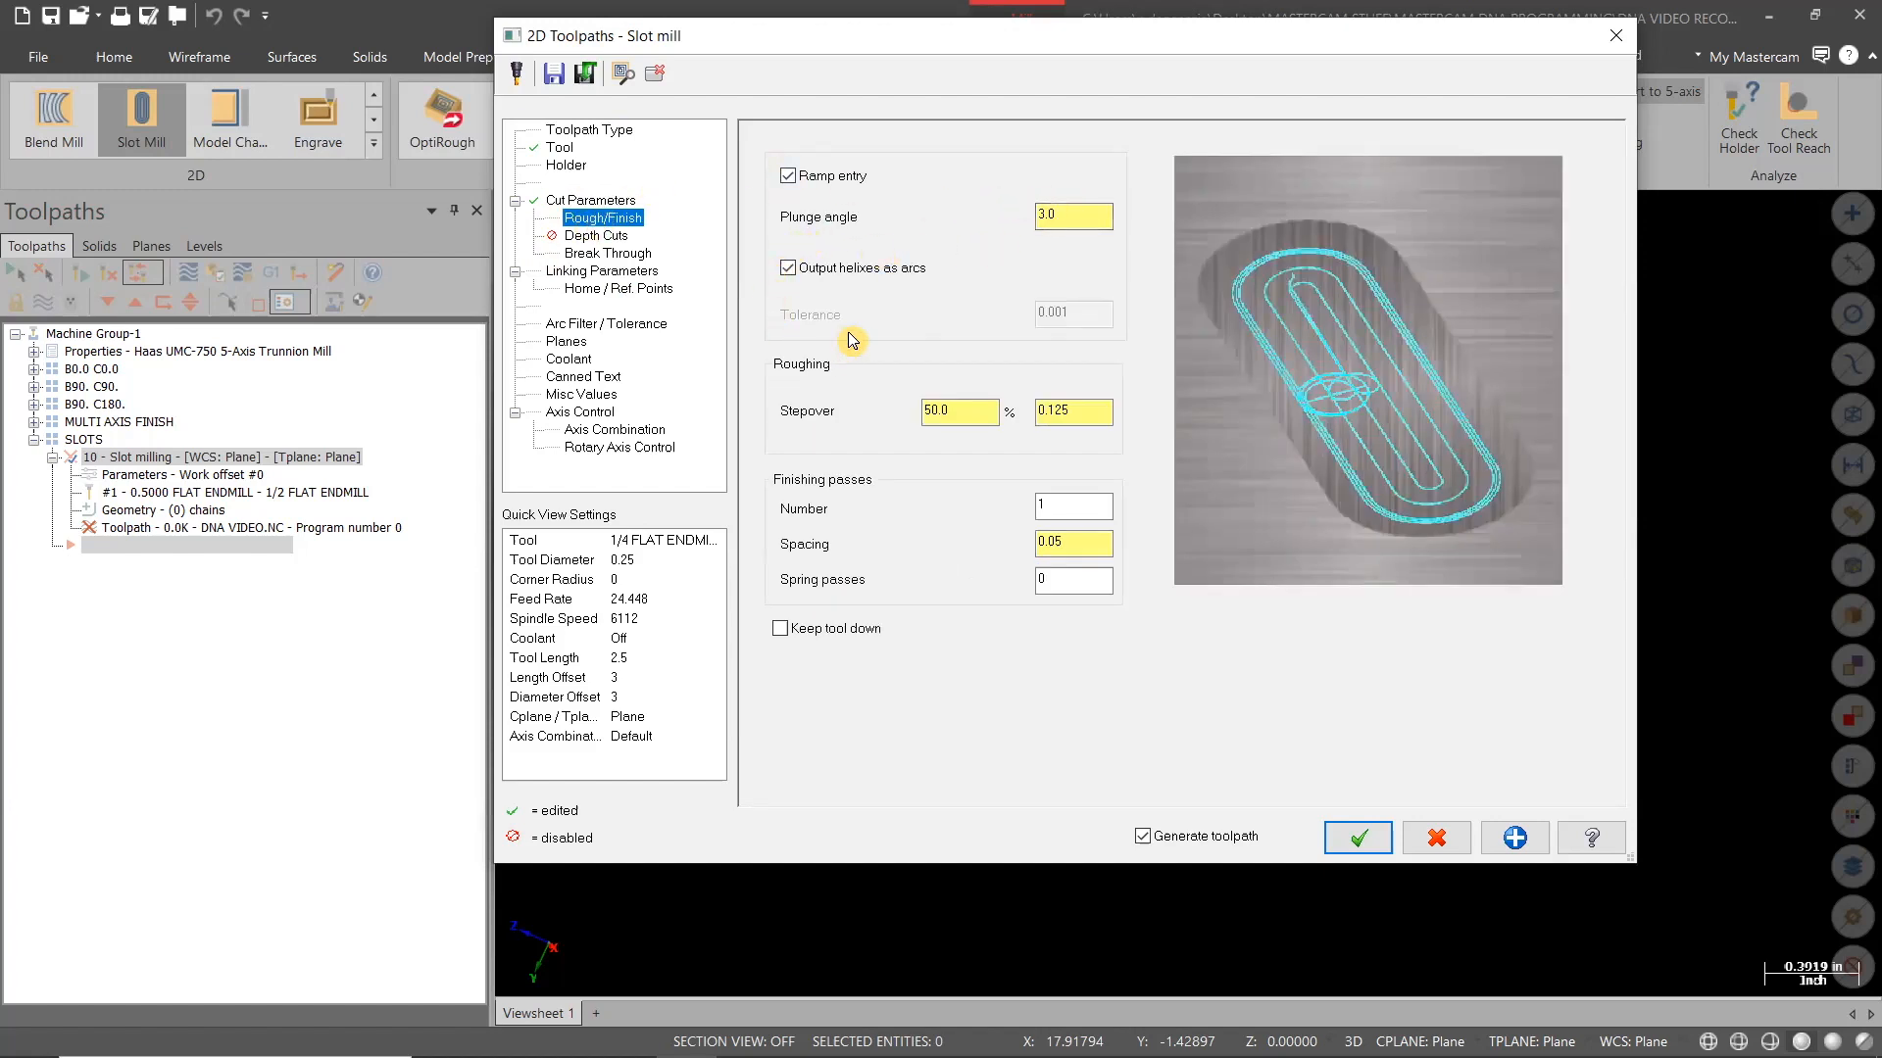
pyautogui.write('2')
pyautogui.click(1070, 547)
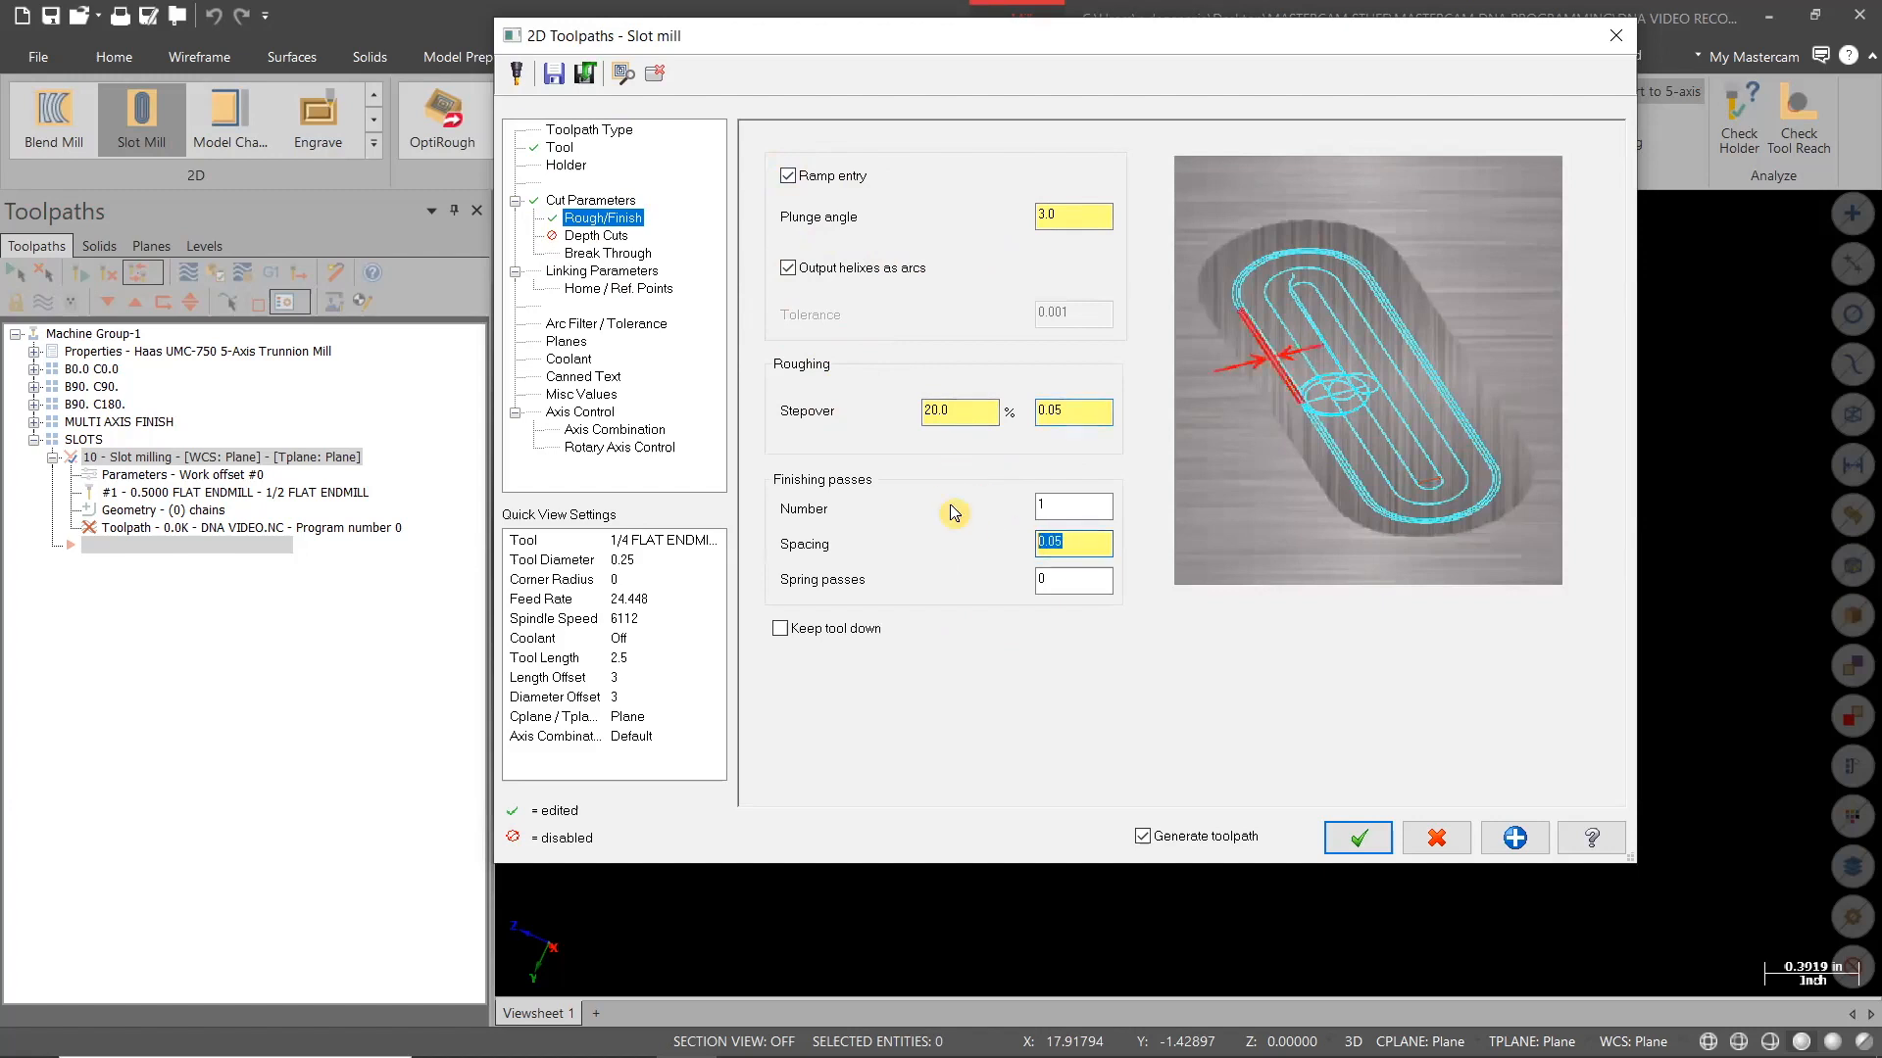
pyautogui.write('0')
# Enable Break Through for the slot toolpath with an amount of 0.020
pyautogui.click(625, 253)
pyautogui.moveTo(1333, 383); pyautogui.dragTo(1256, 369)
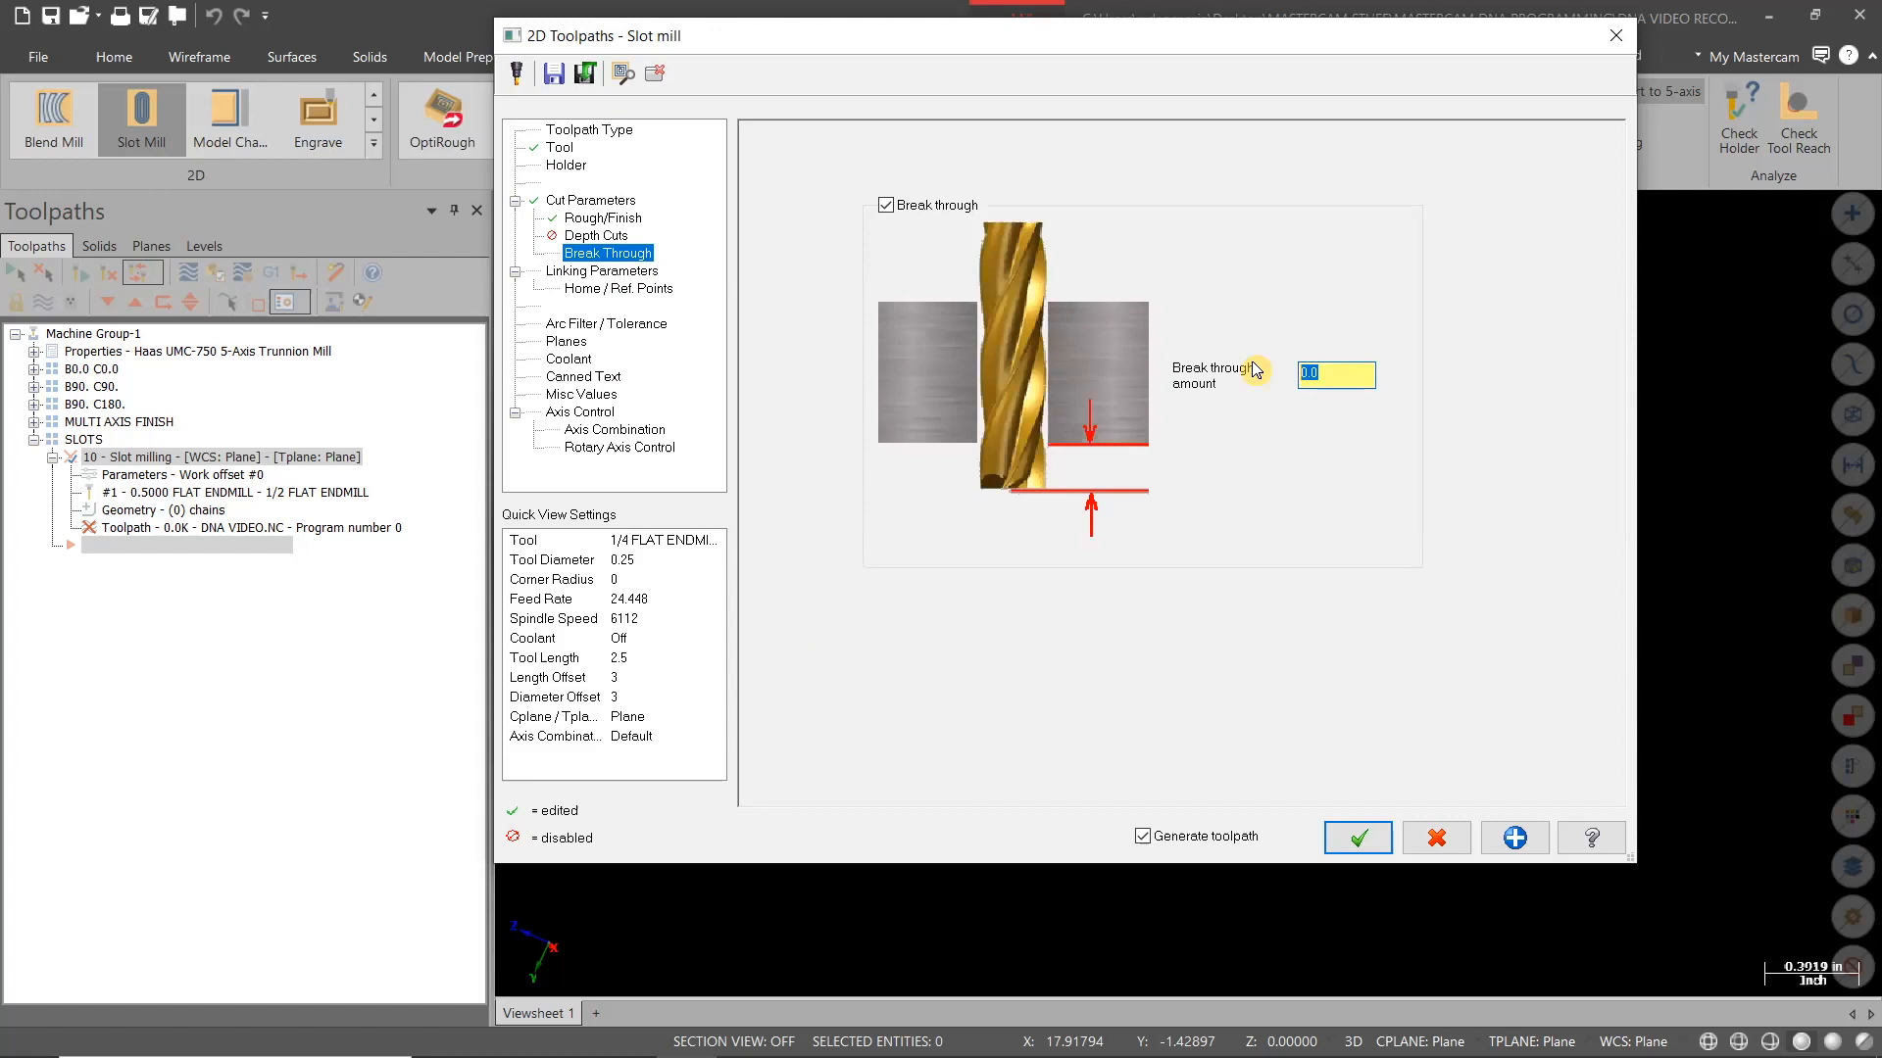
pyautogui.write('0.')
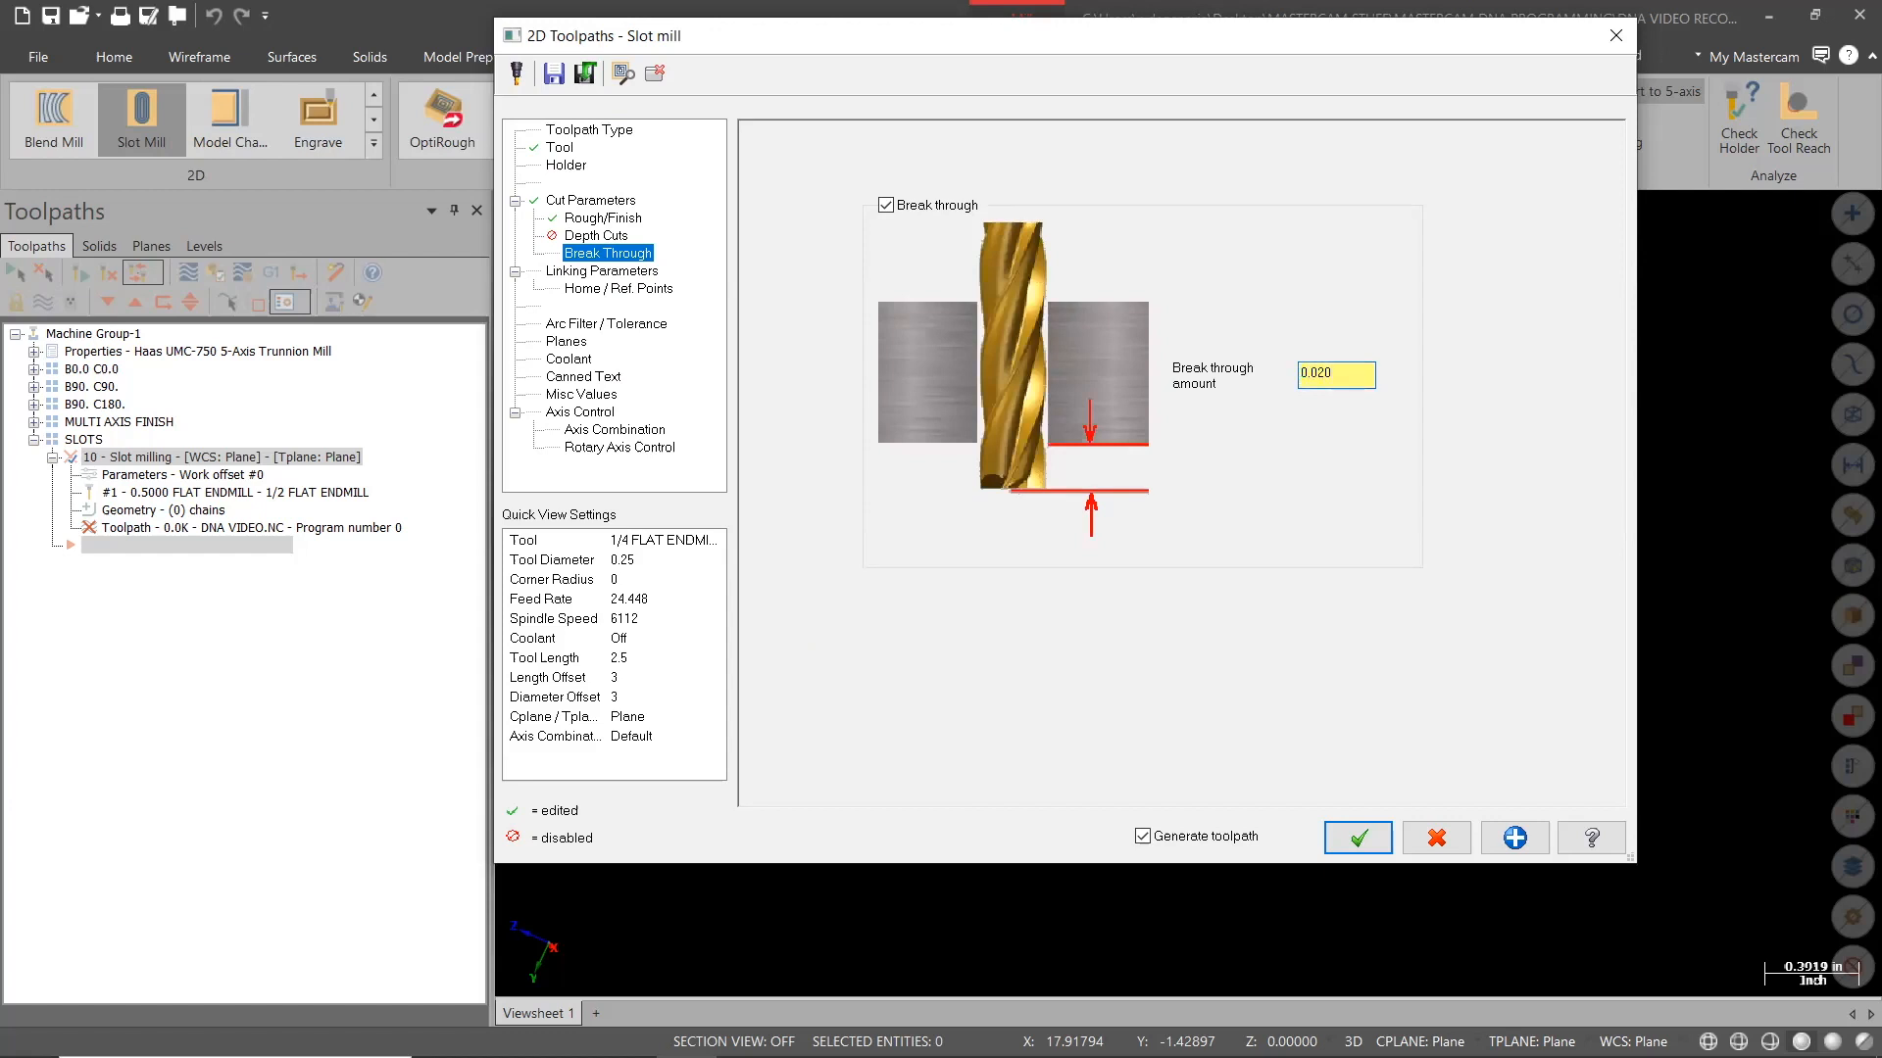
# Enable the 2.0 incremental clearance, make top of stock incremental and pick its position on the first slot's edge
pyautogui.click(631, 278)
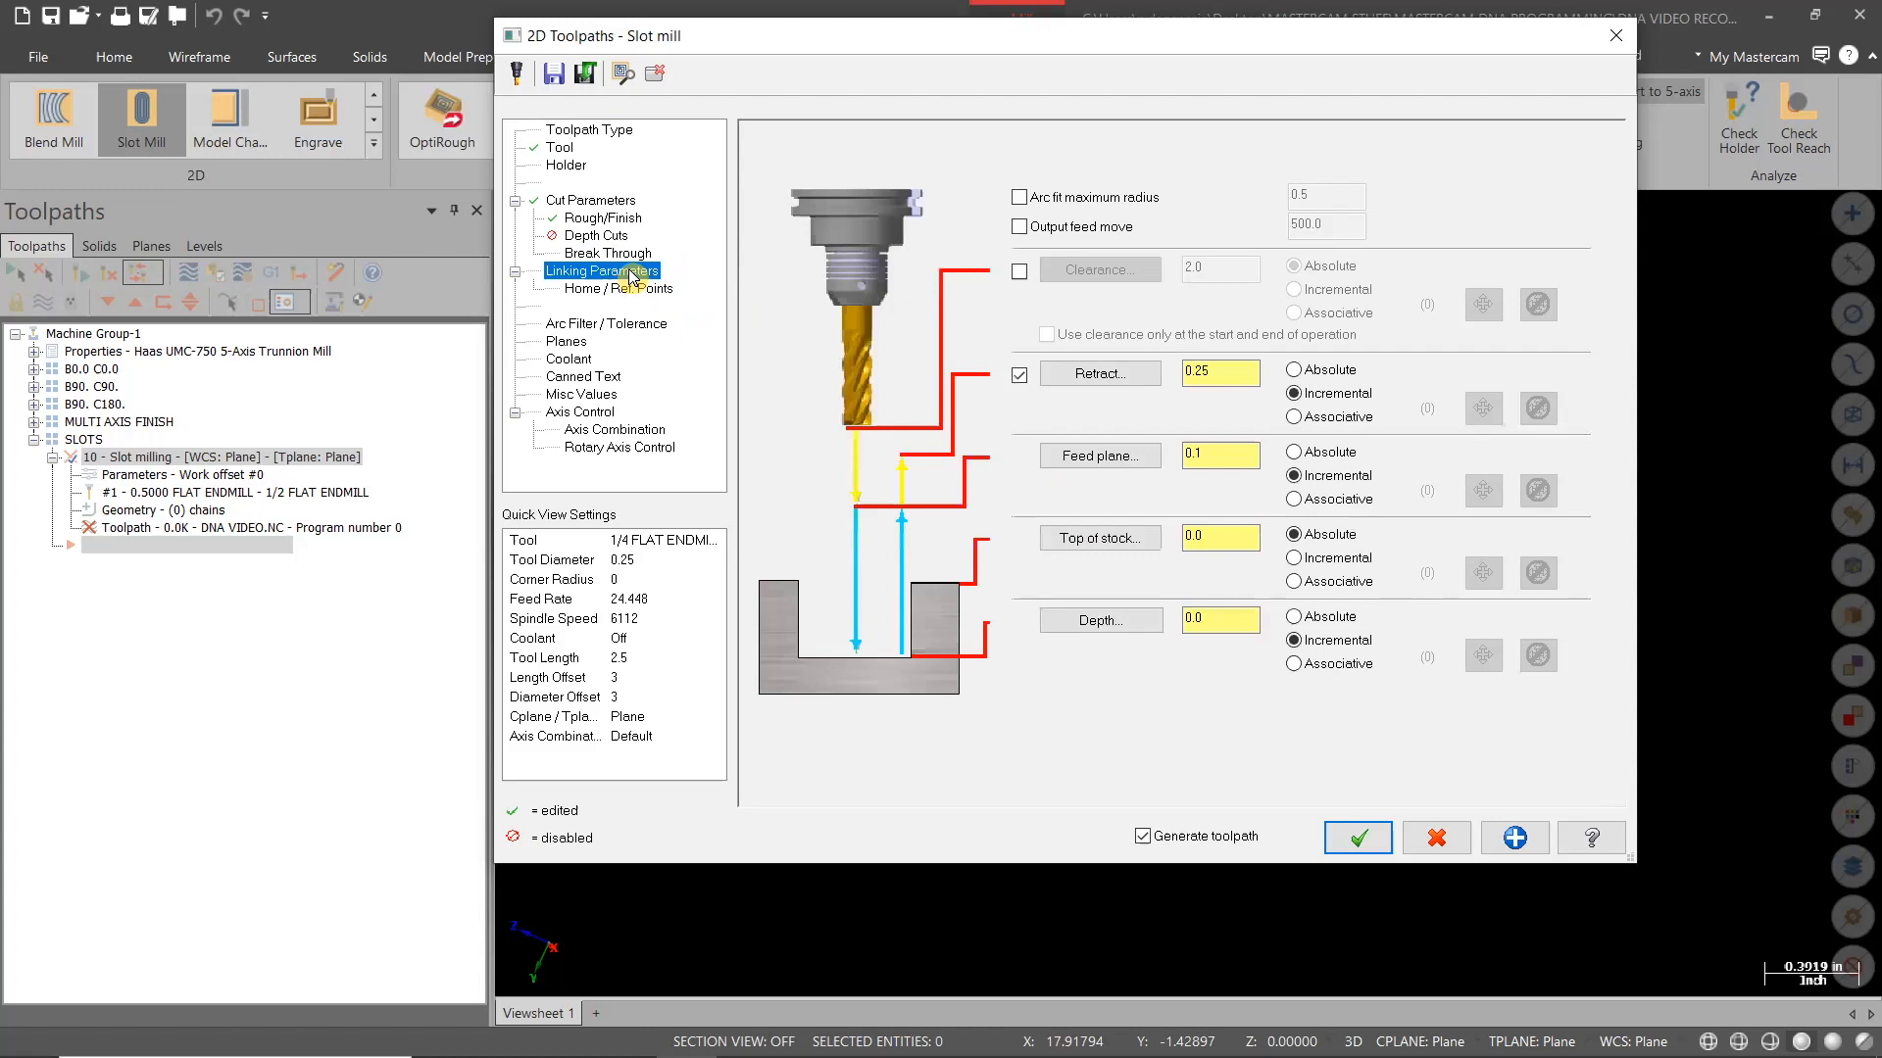
pyautogui.click(1023, 272)
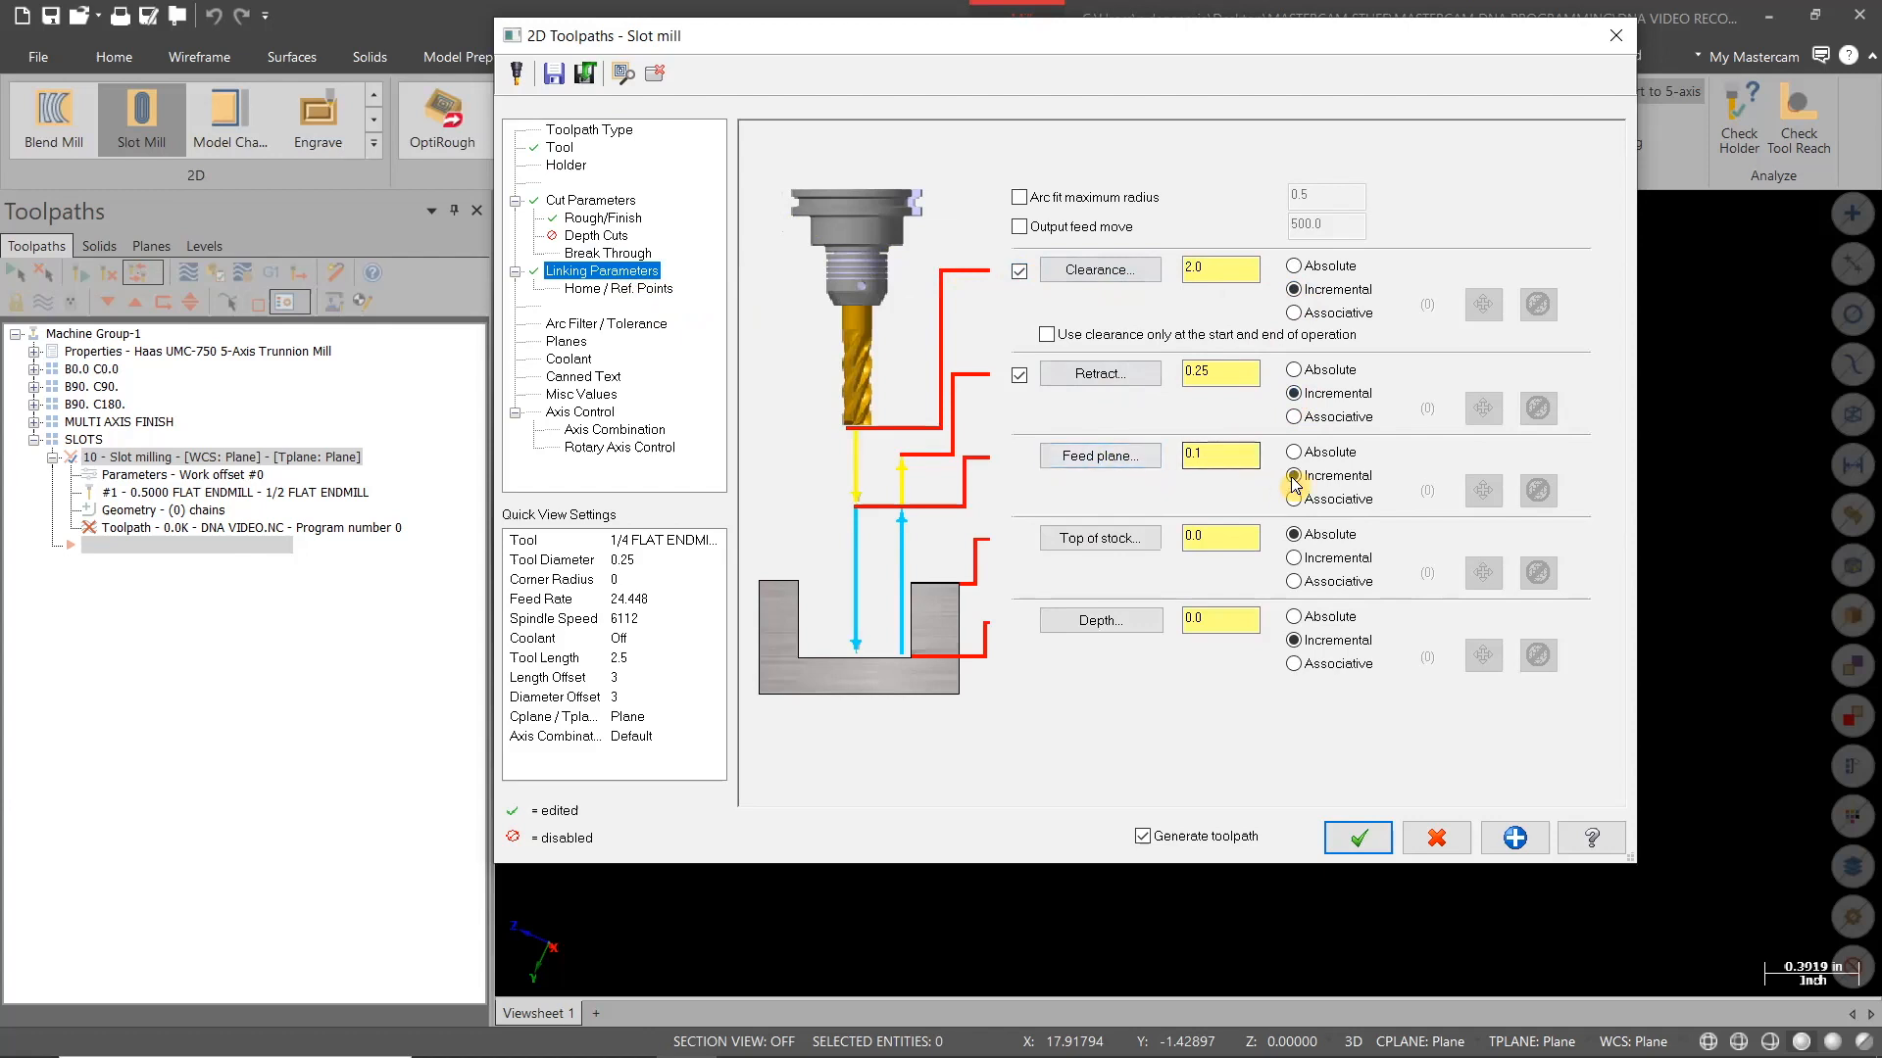
pyautogui.click(1296, 560)
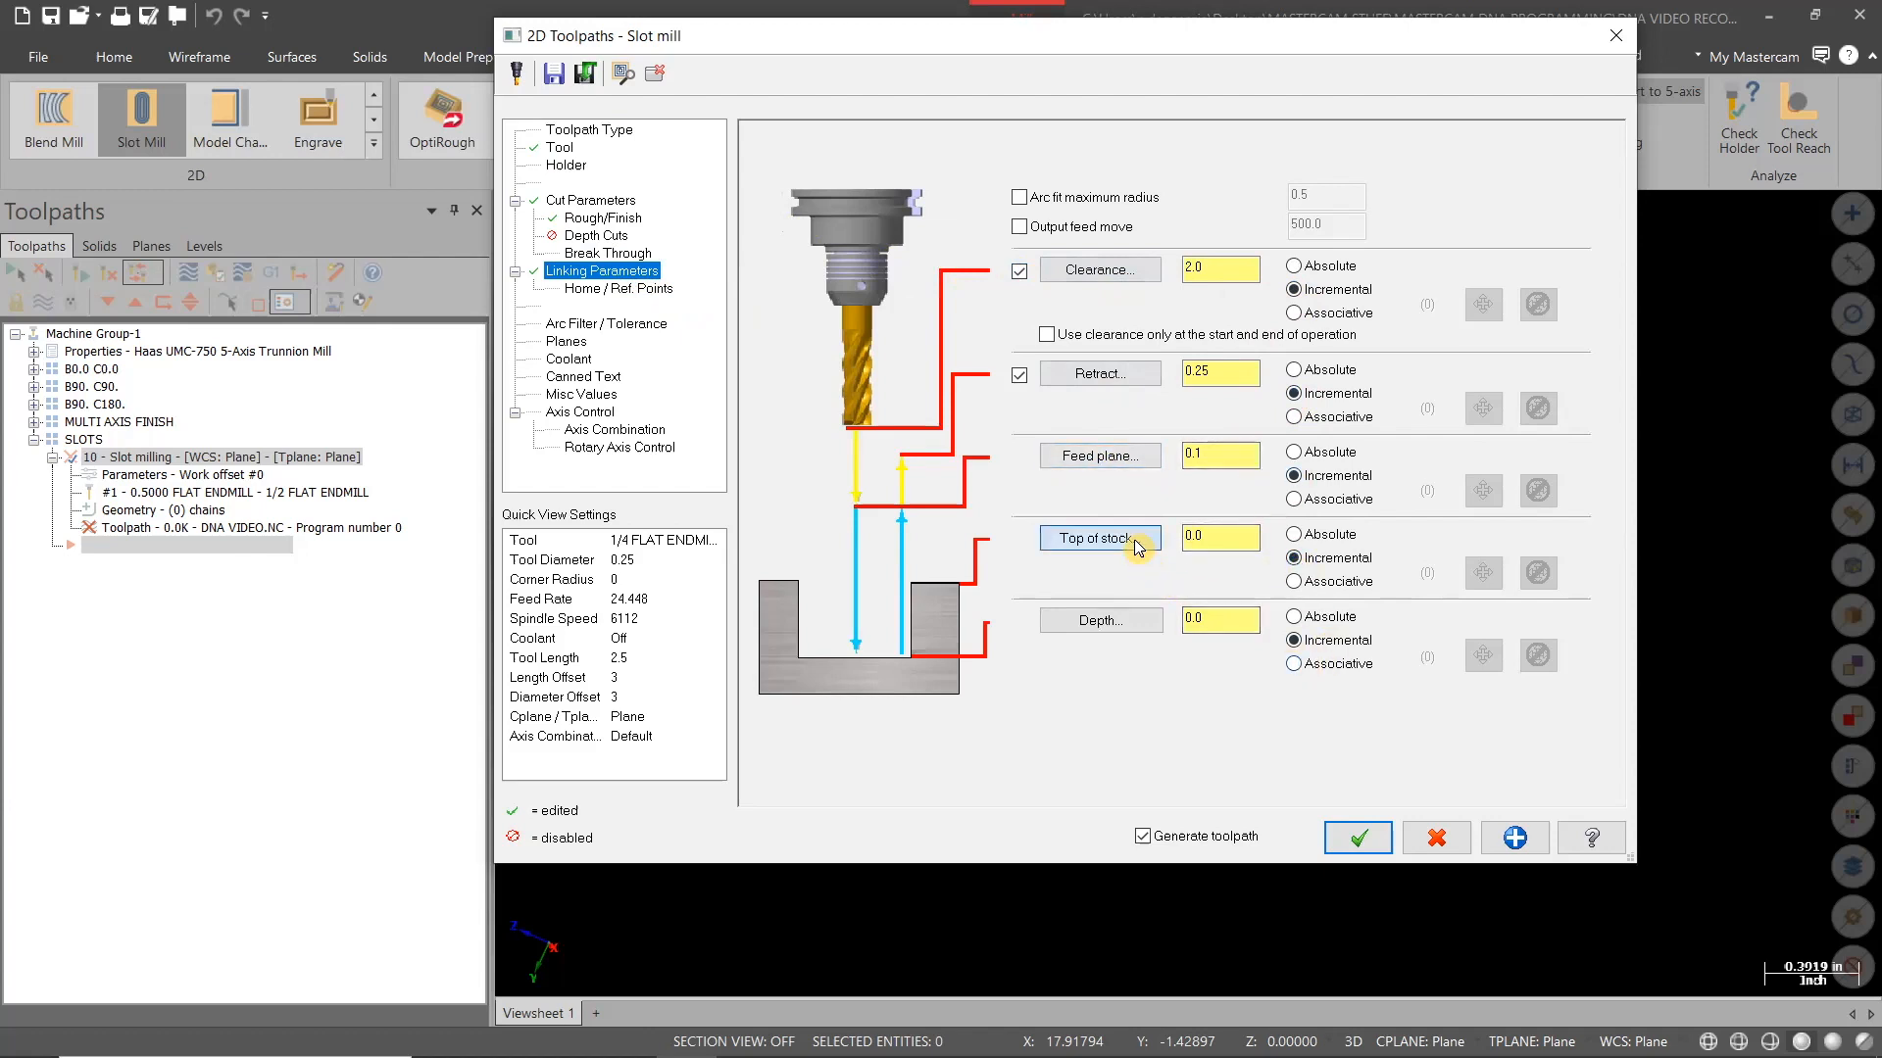
pyautogui.click(1100, 538)
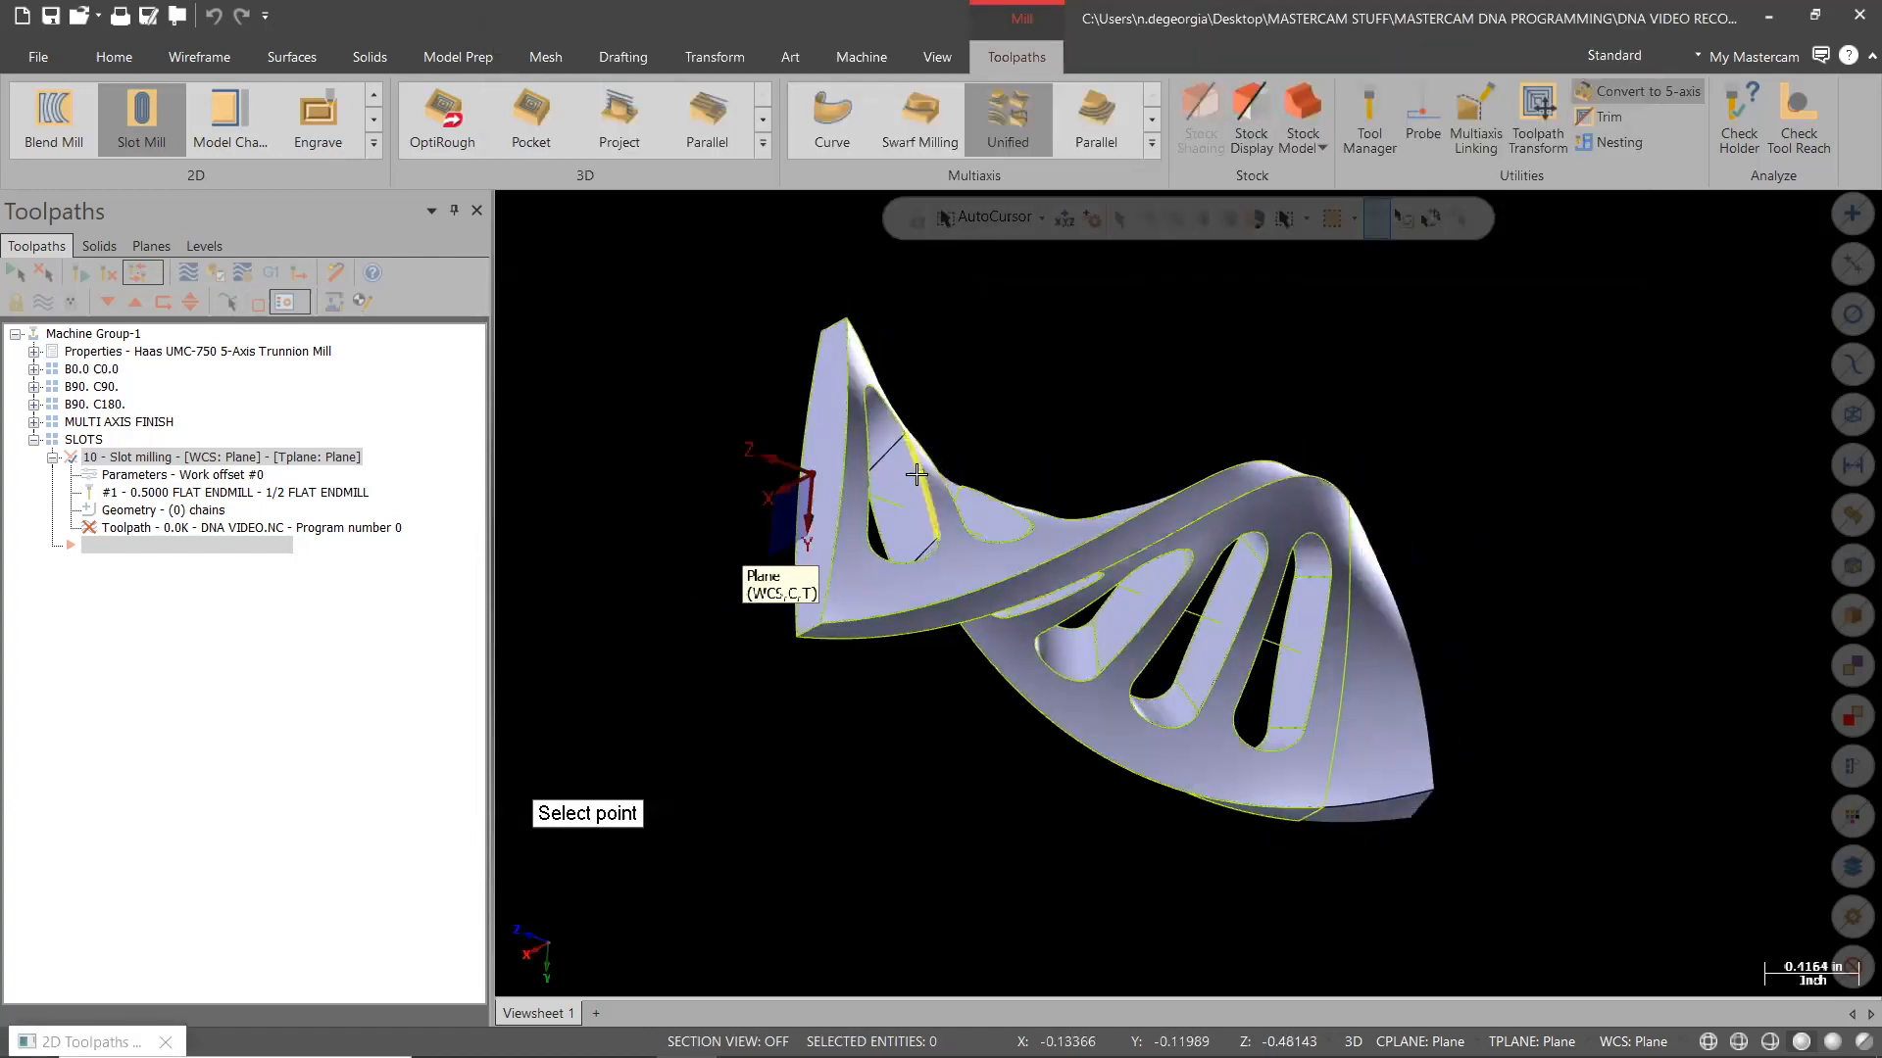
pyautogui.click(917, 475)
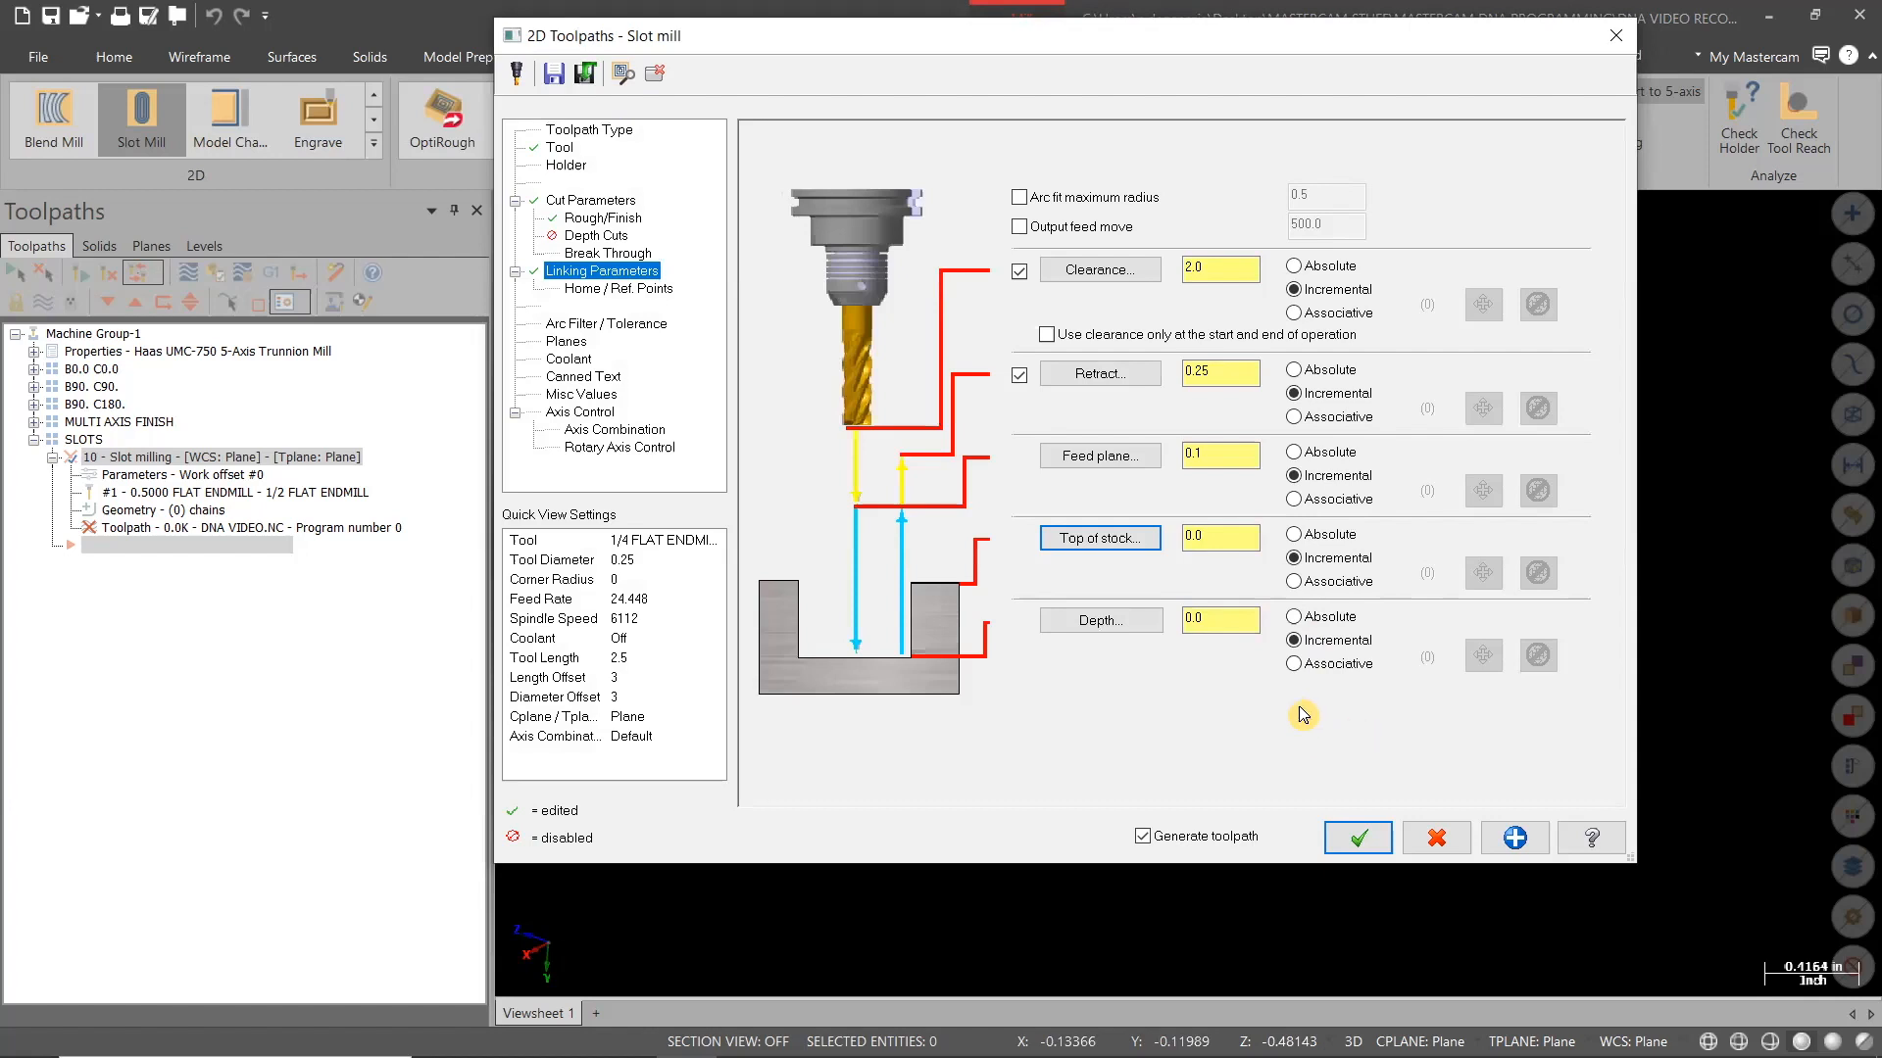
# Try to pick the slot toolpath's incremental depth from points on the first slot's edges
pyautogui.click(1101, 620)
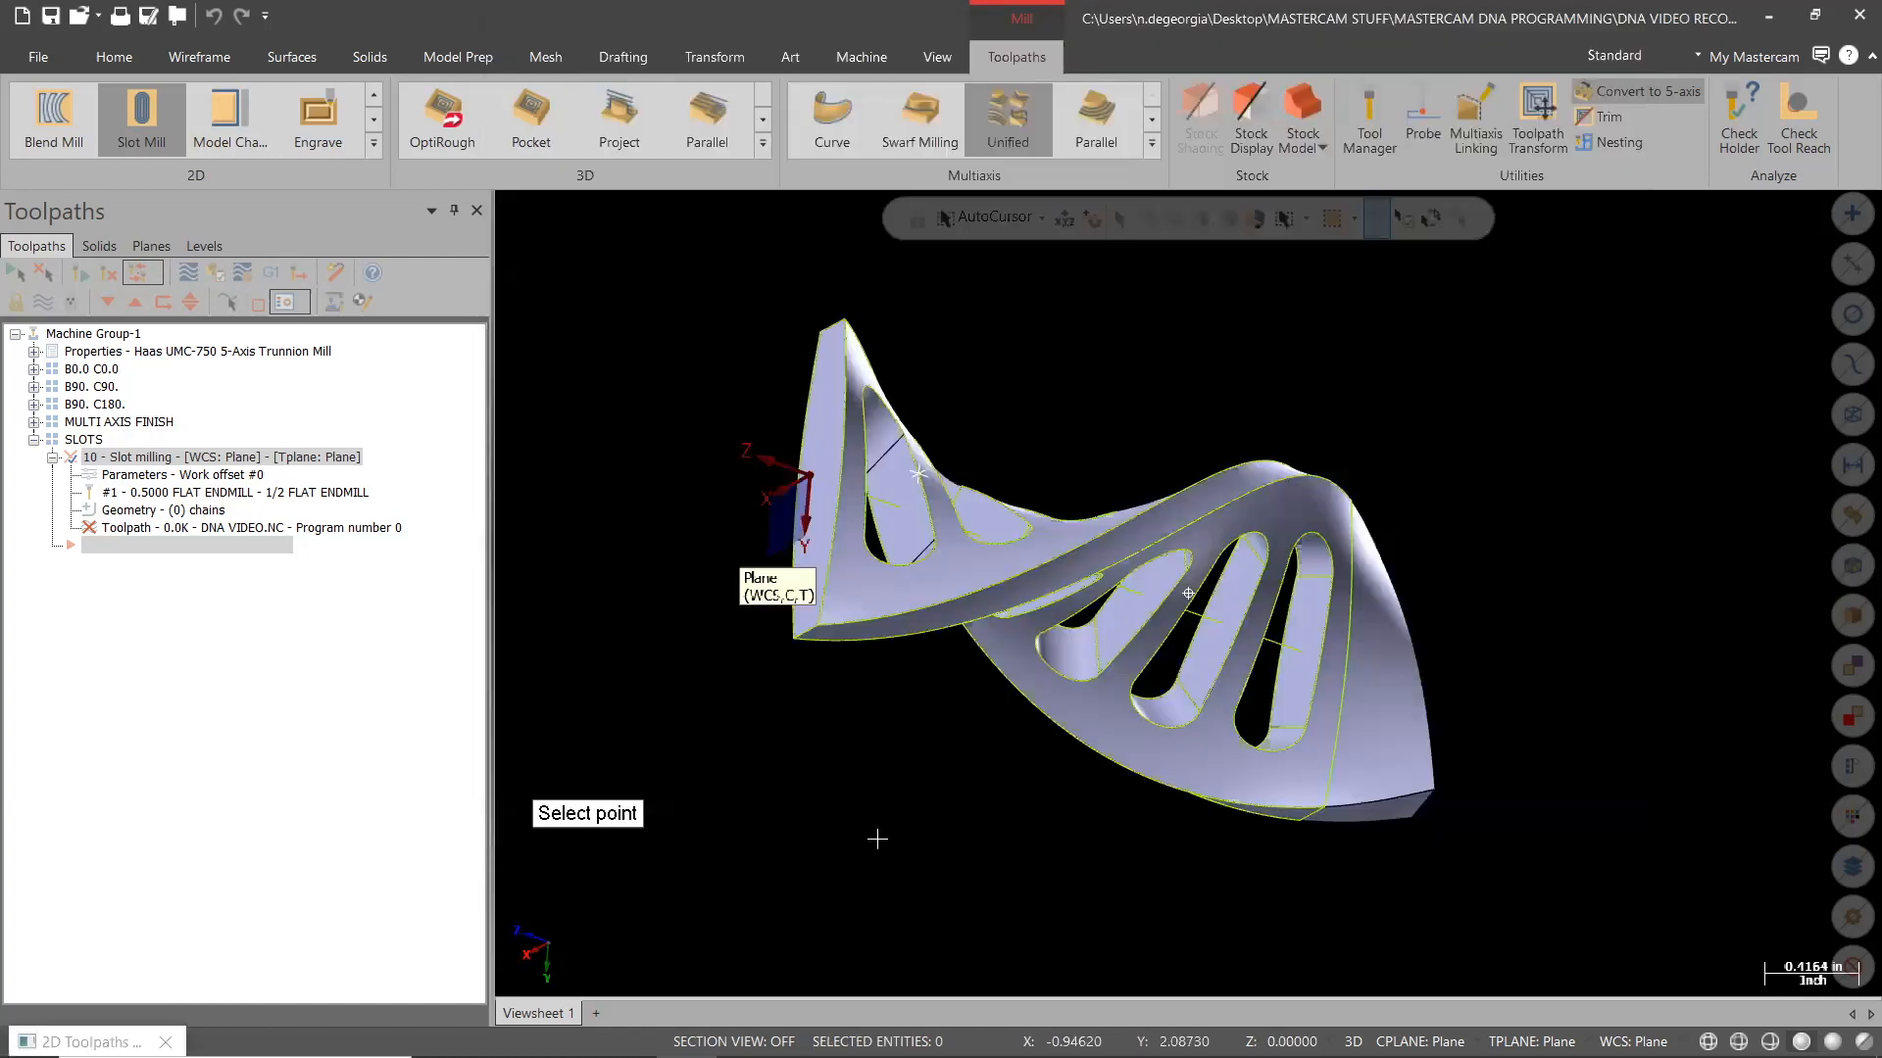
pyautogui.moveTo(1005, 802); pyautogui.dragTo(1134, 756, button='middle')
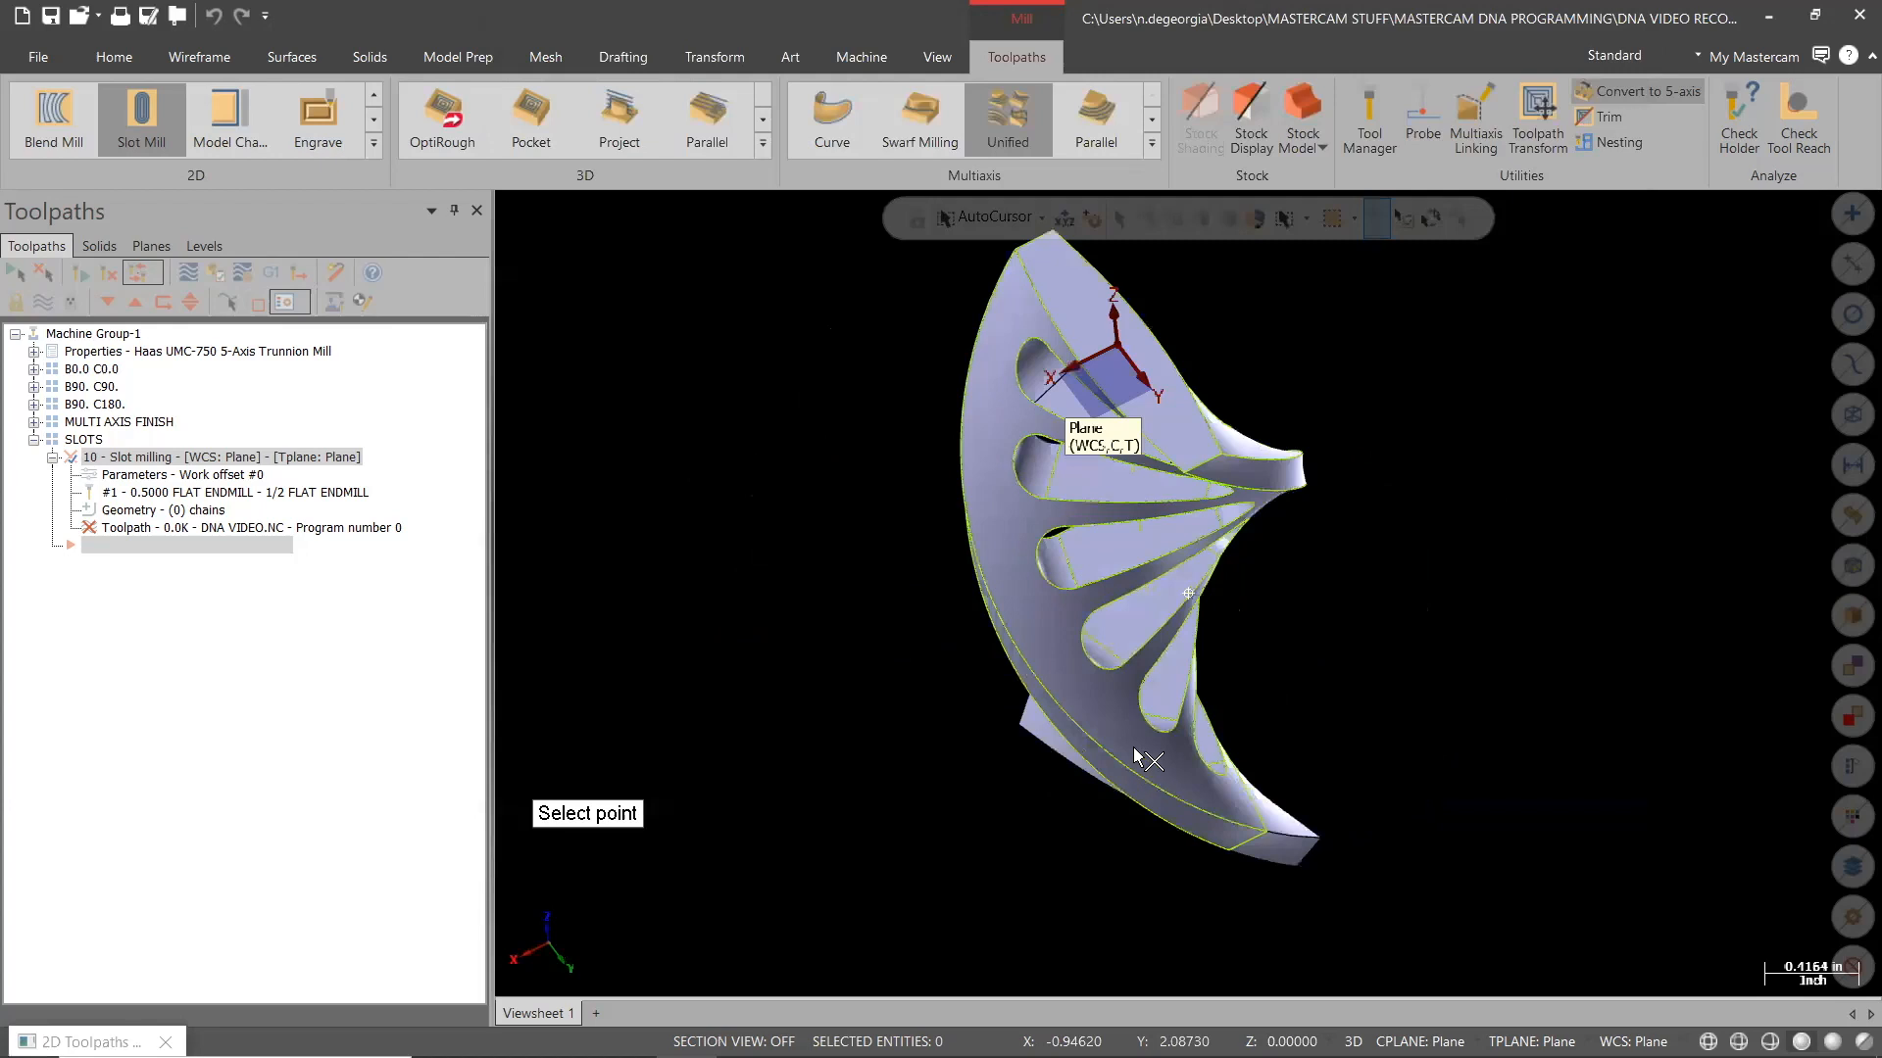
pyautogui.click(1063, 418)
pyautogui.click(1221, 488)
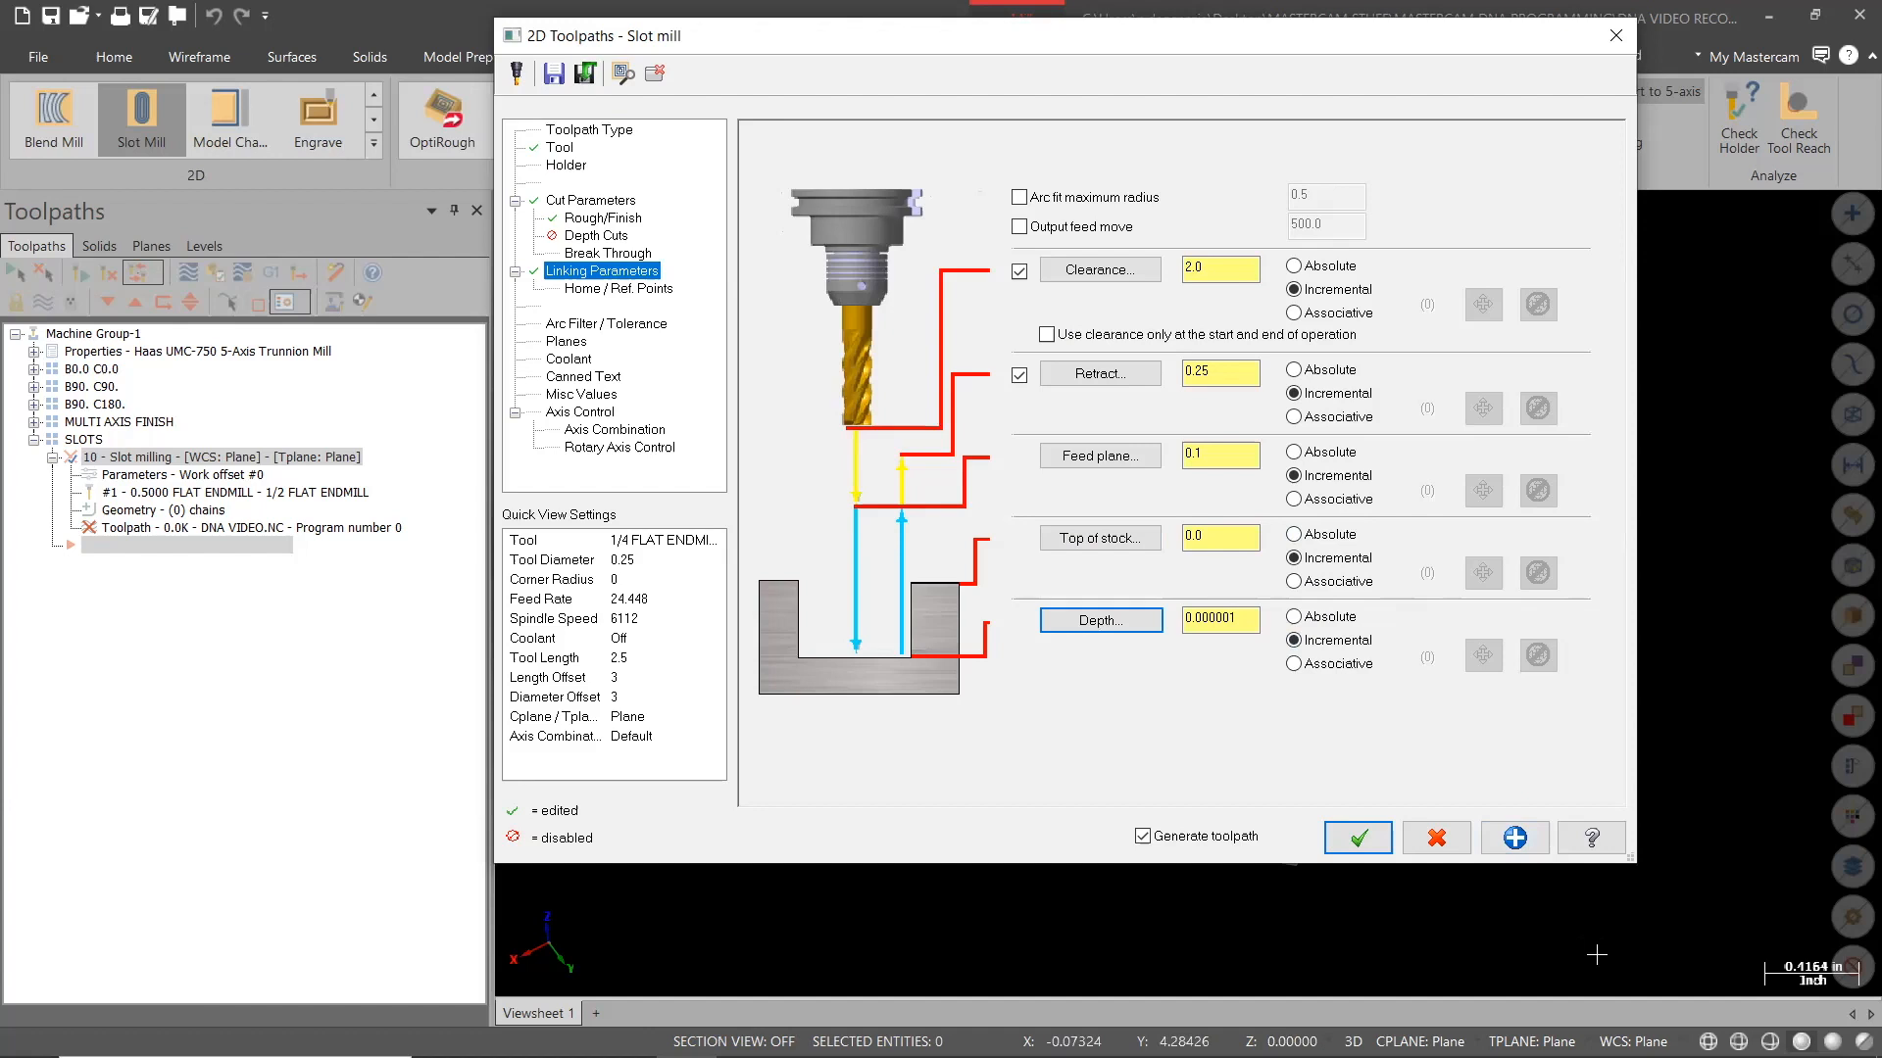
pyautogui.click(1149, 624)
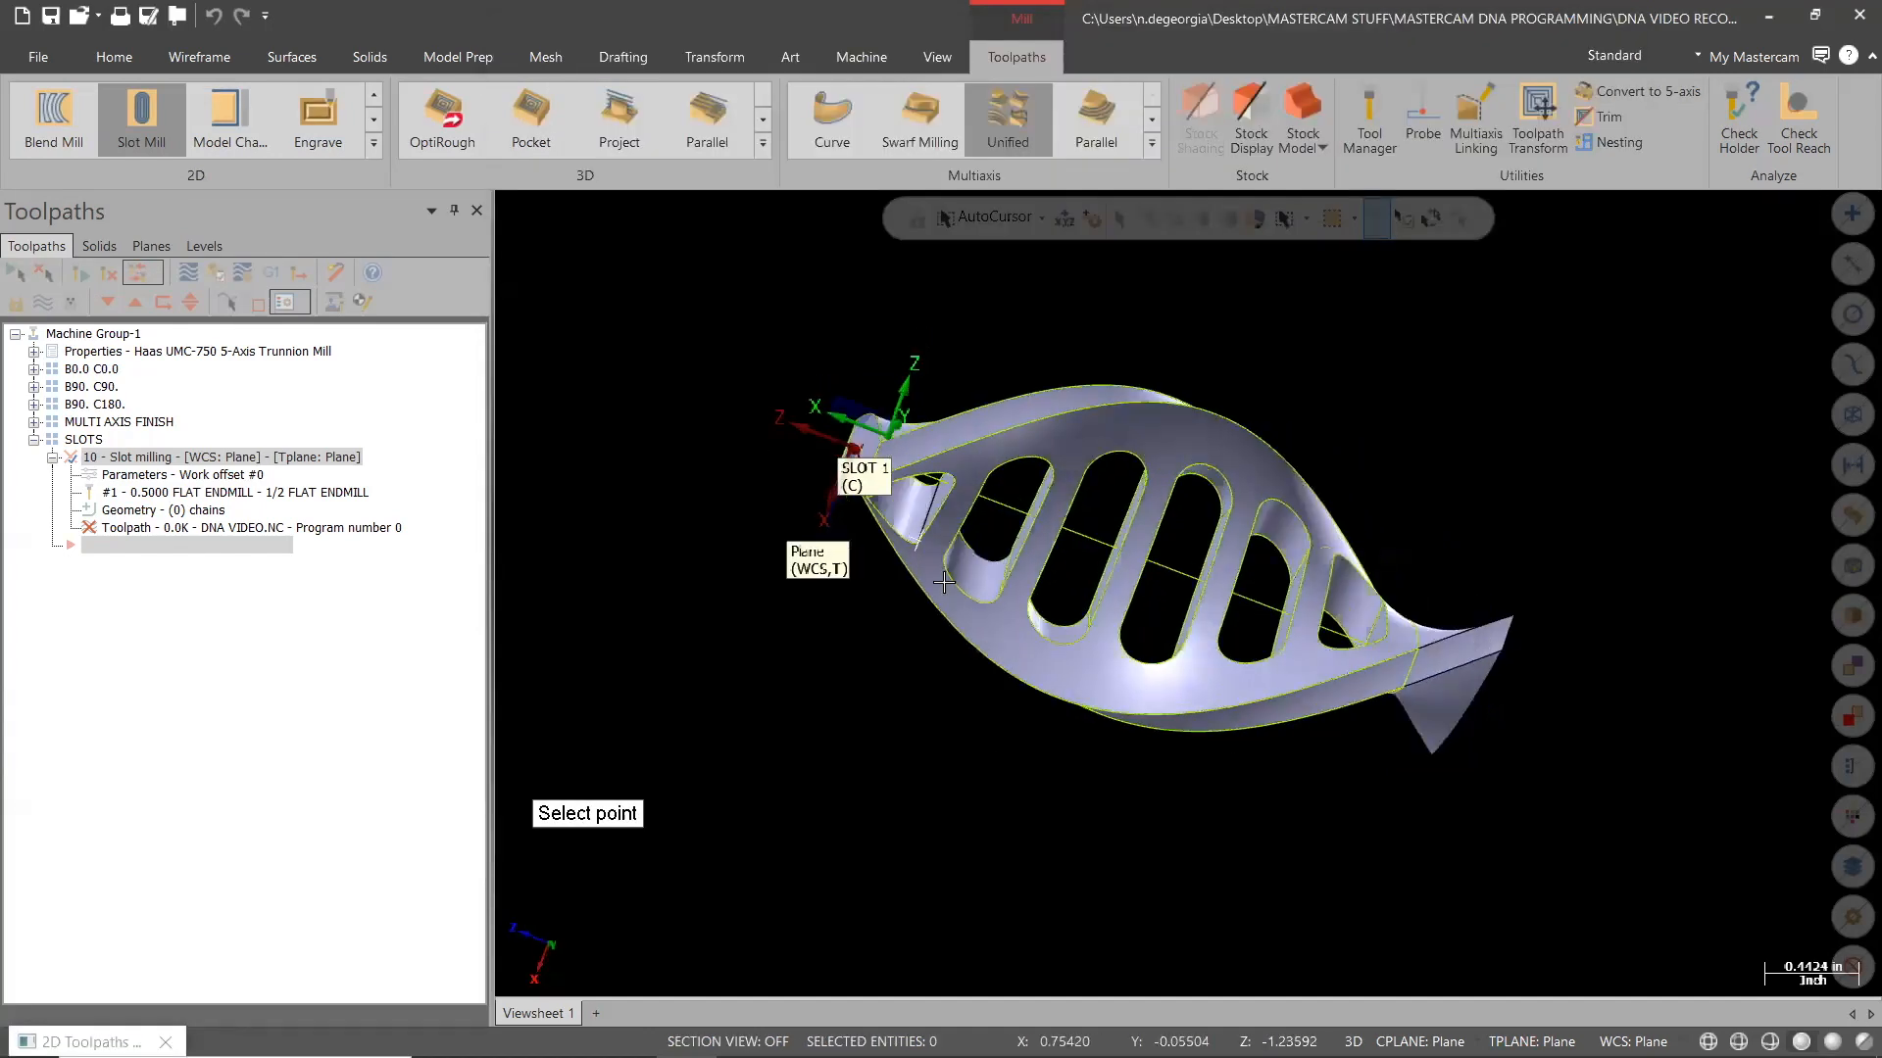
pyautogui.click(937, 511)
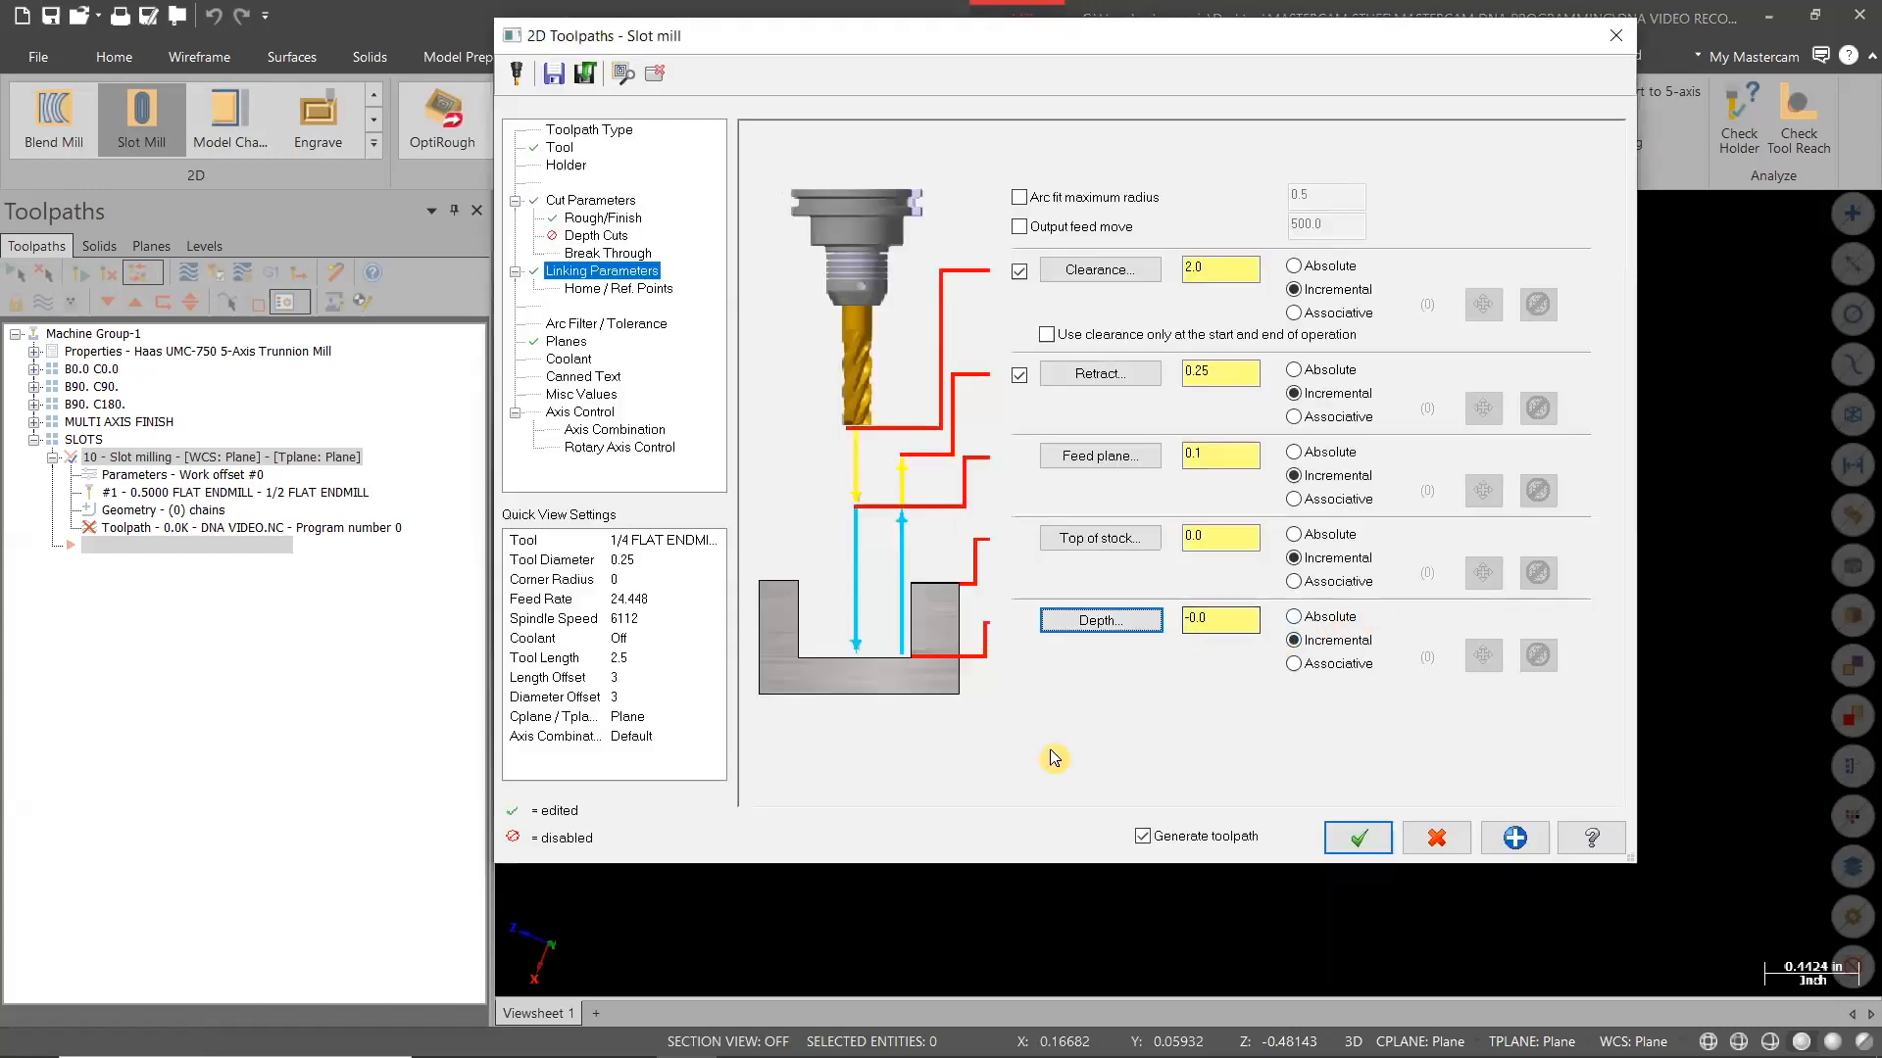
# Assign the SLOT 1 plane as both the tool plane and the construction plane of the slot toolpath
pyautogui.click(564, 340)
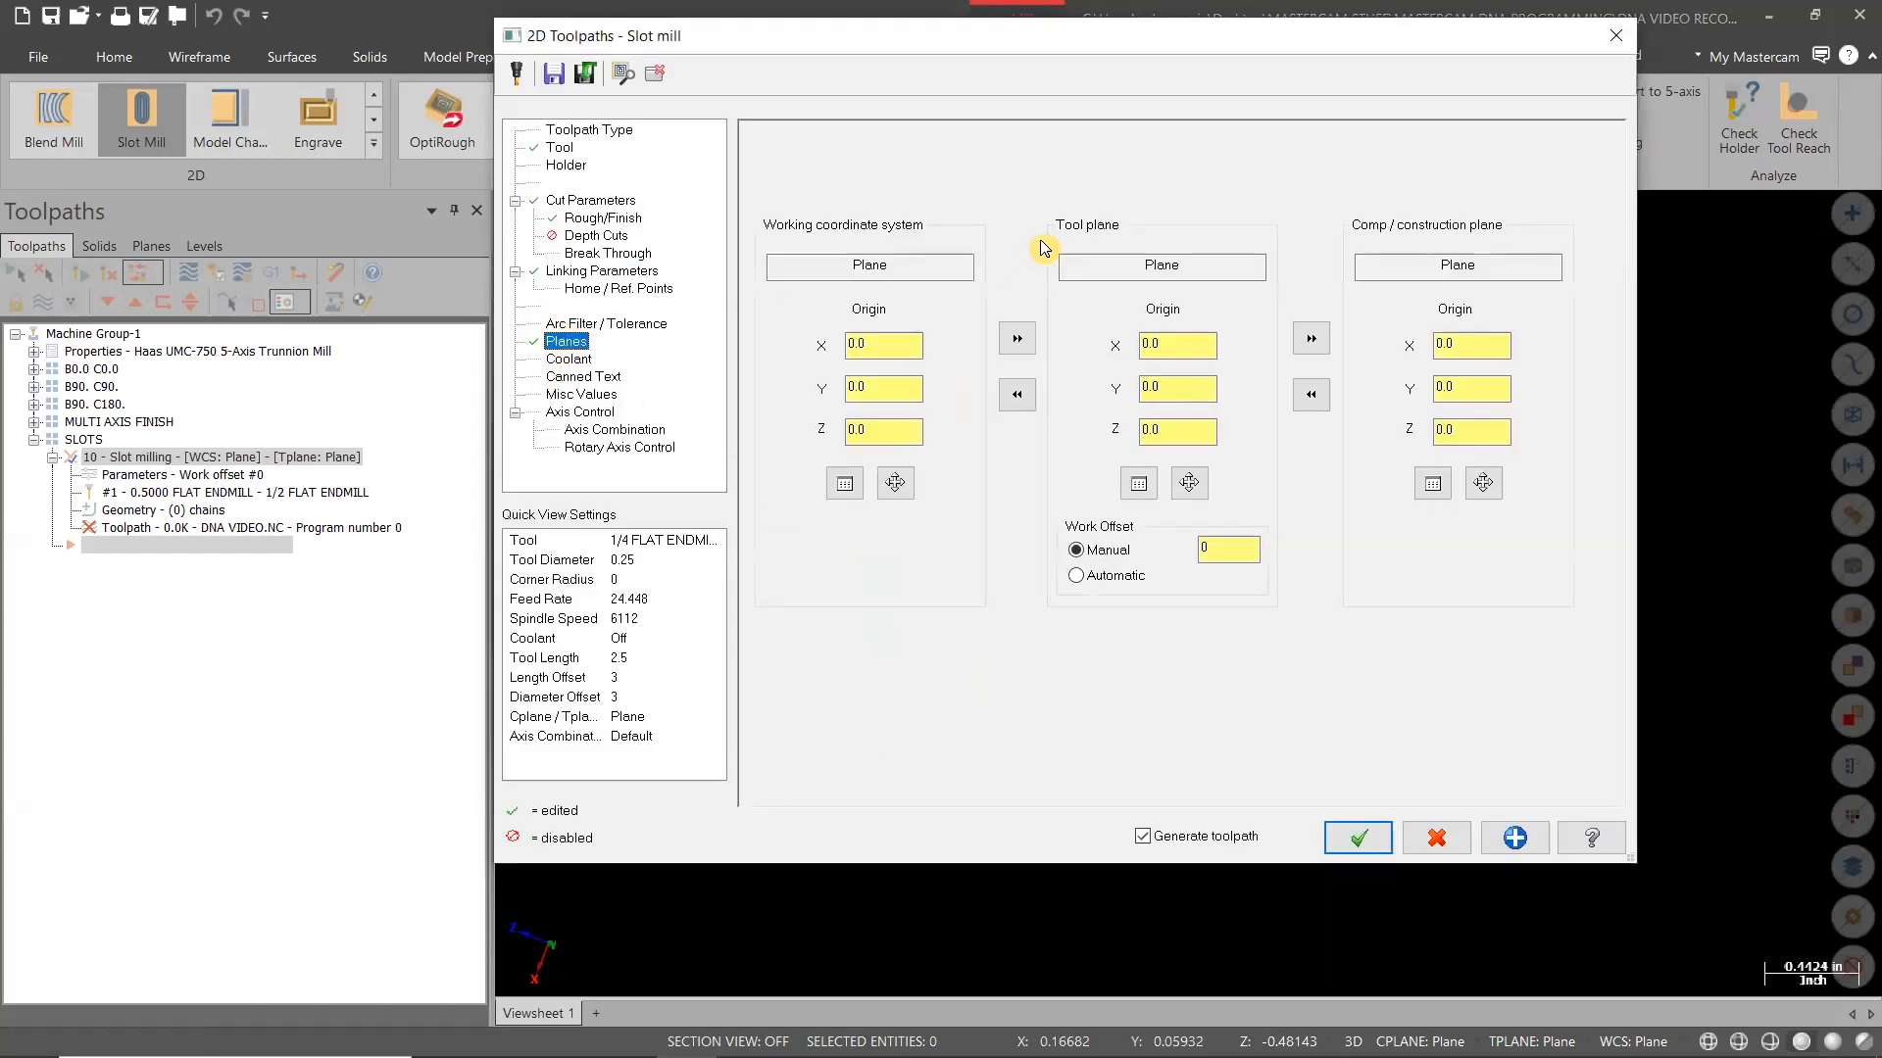
pyautogui.click(1139, 483)
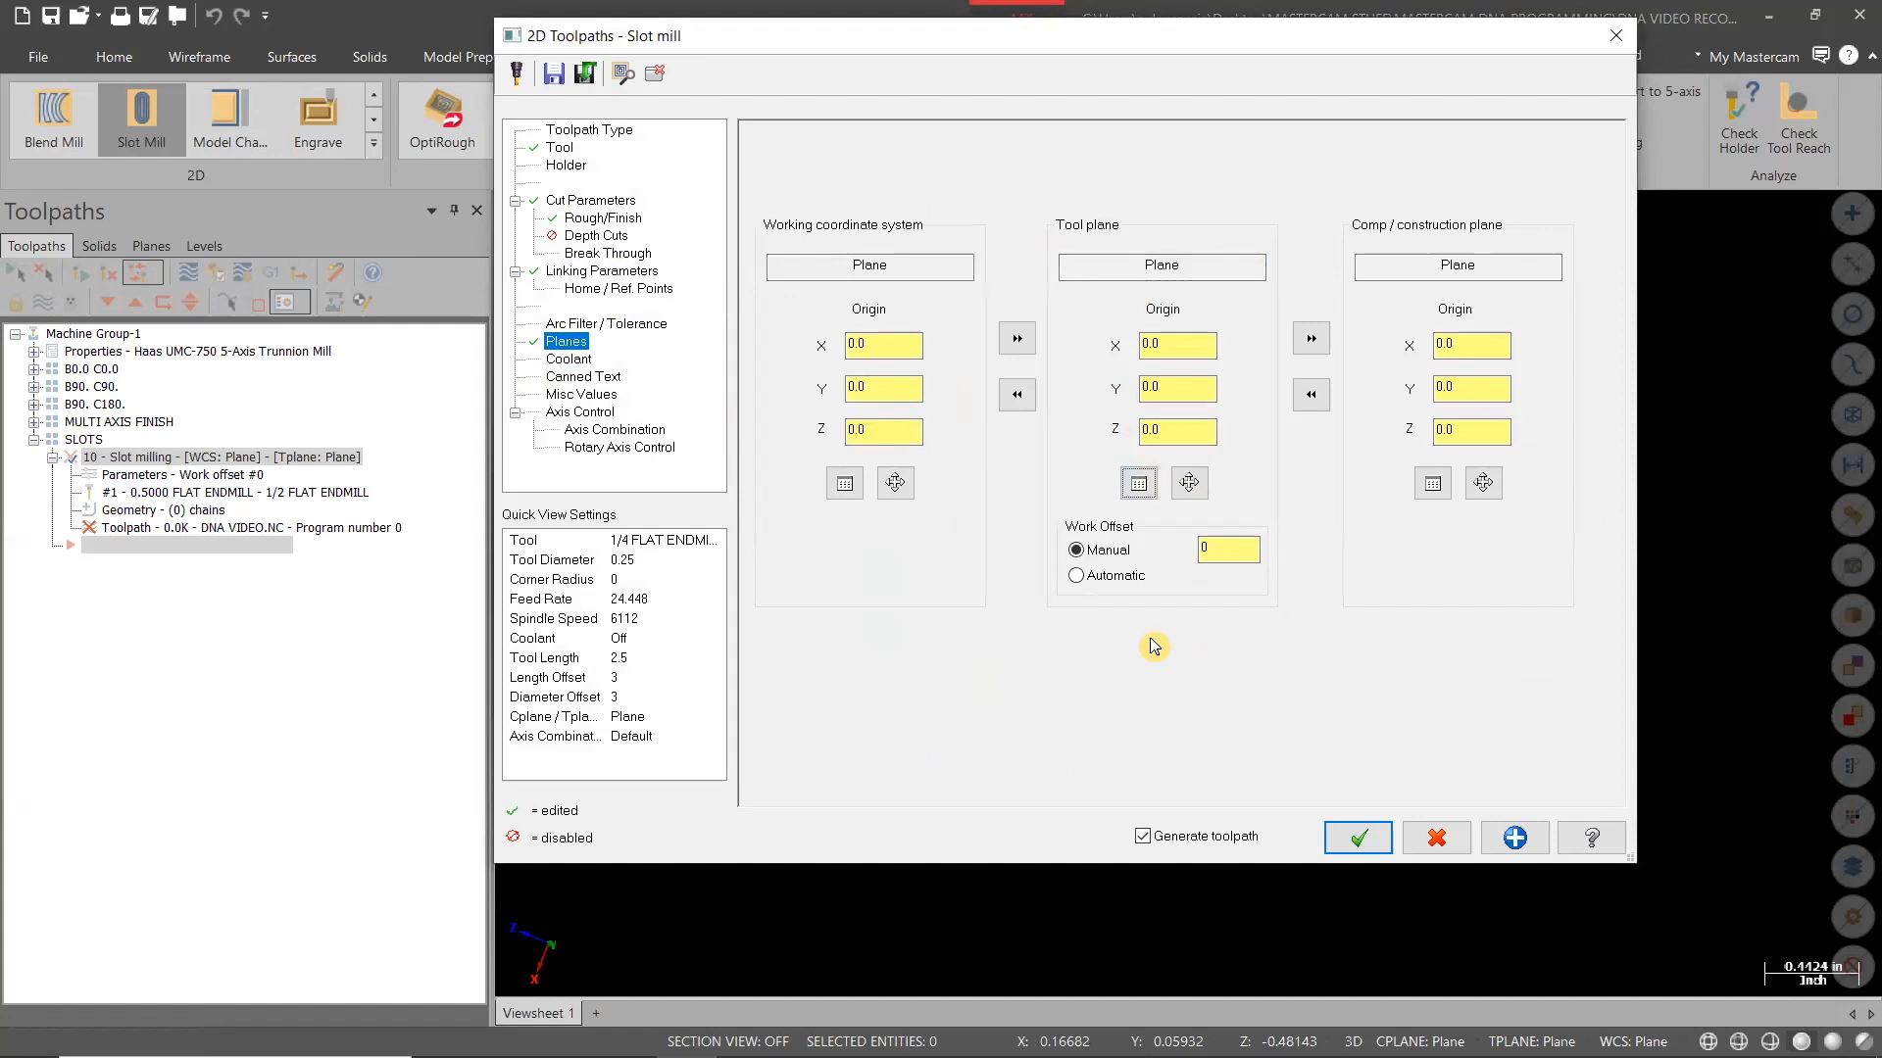
pyautogui.click(997, 781)
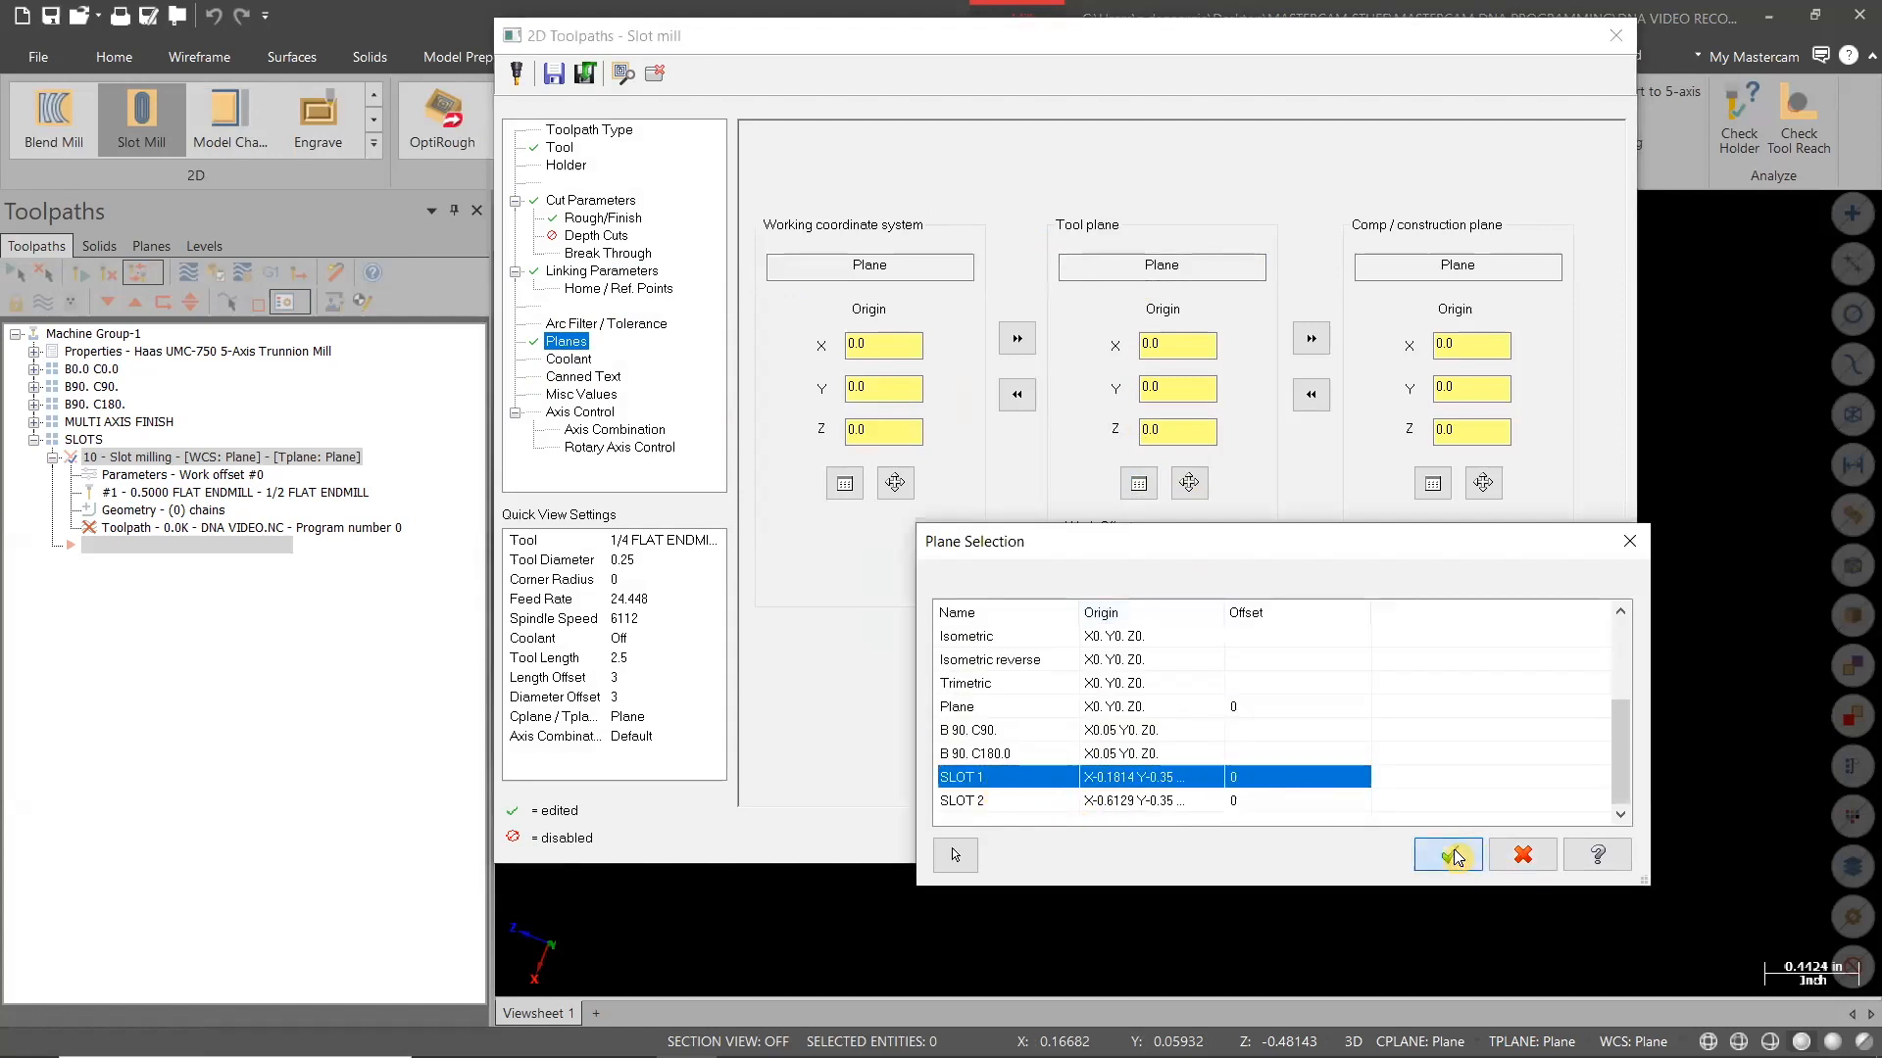
pyautogui.click(1450, 855)
pyautogui.click(1432, 483)
pyautogui.scroll(-2, 989, 764)
pyautogui.click(983, 779)
pyautogui.click(1449, 855)
# Re-pick the incremental top of stock and depth on the first slot, giving 0.065214 and -0.27677
pyautogui.click(625, 272)
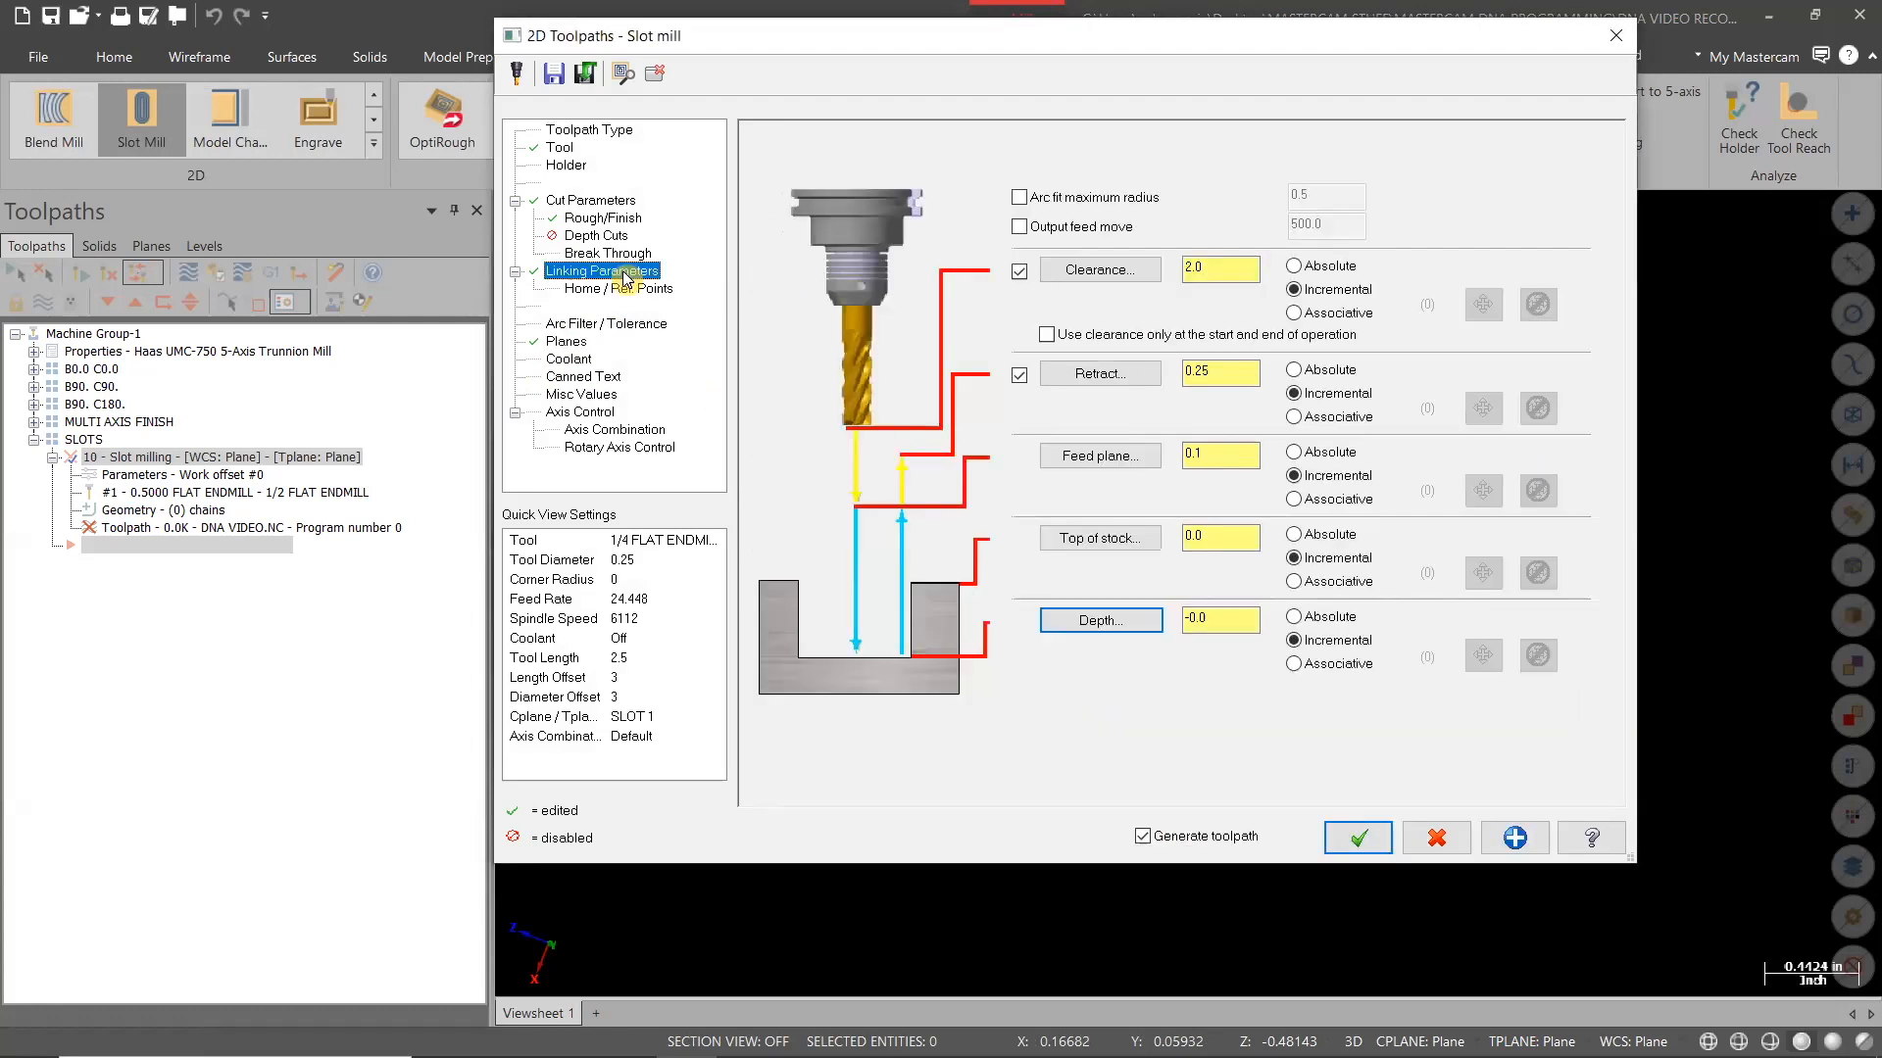
pyautogui.click(1102, 541)
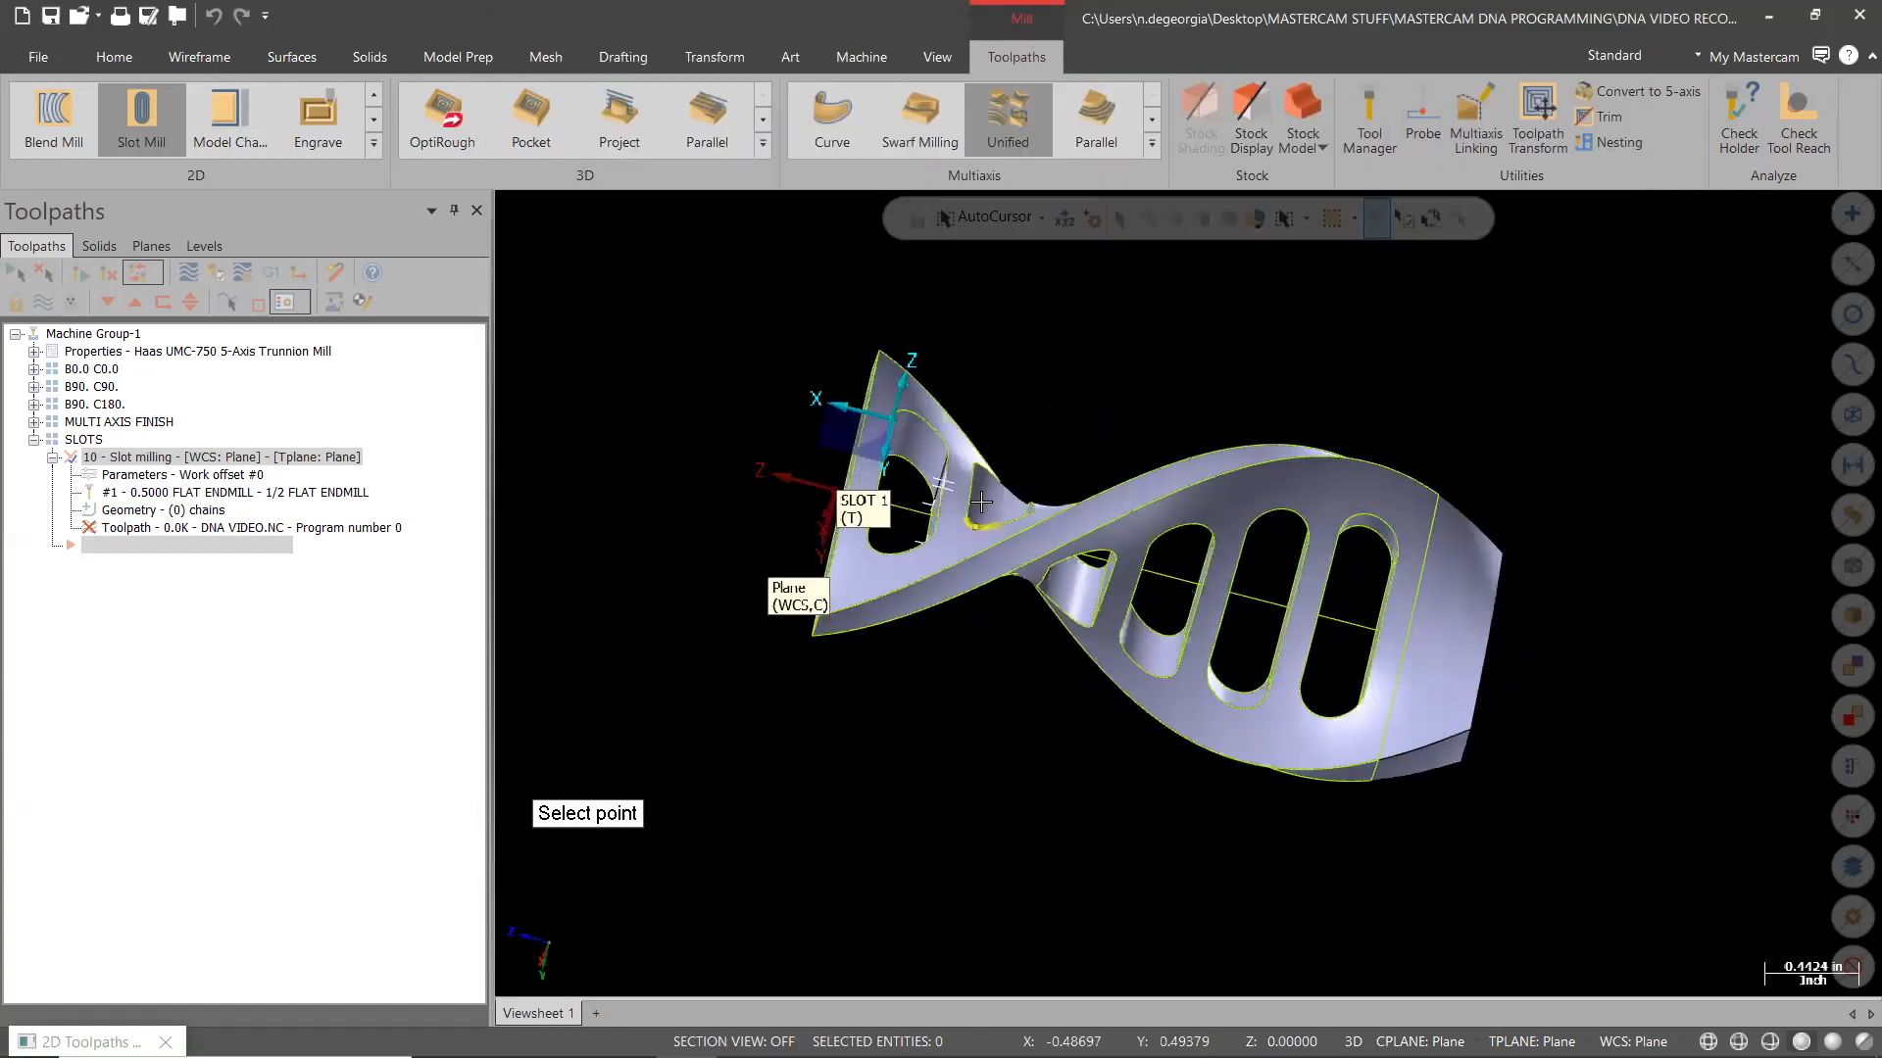
pyautogui.click(946, 480)
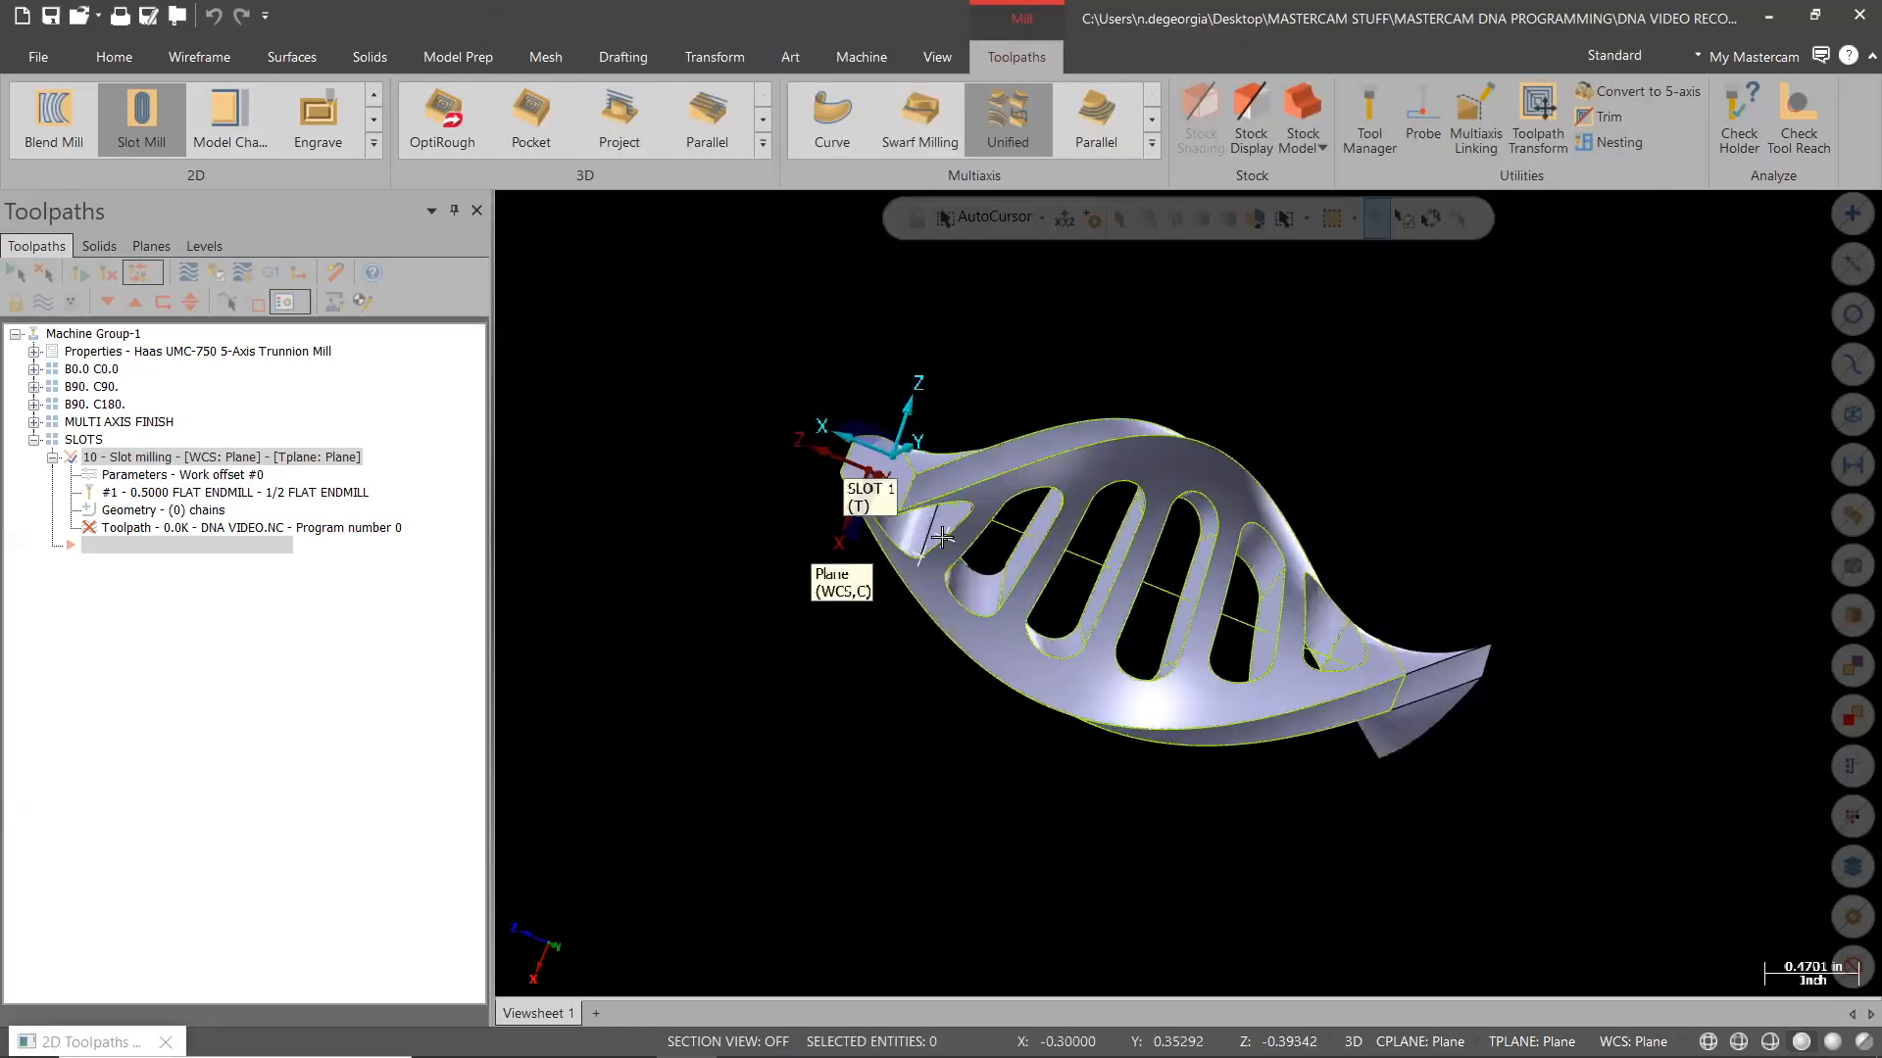
pyautogui.click(1038, 572)
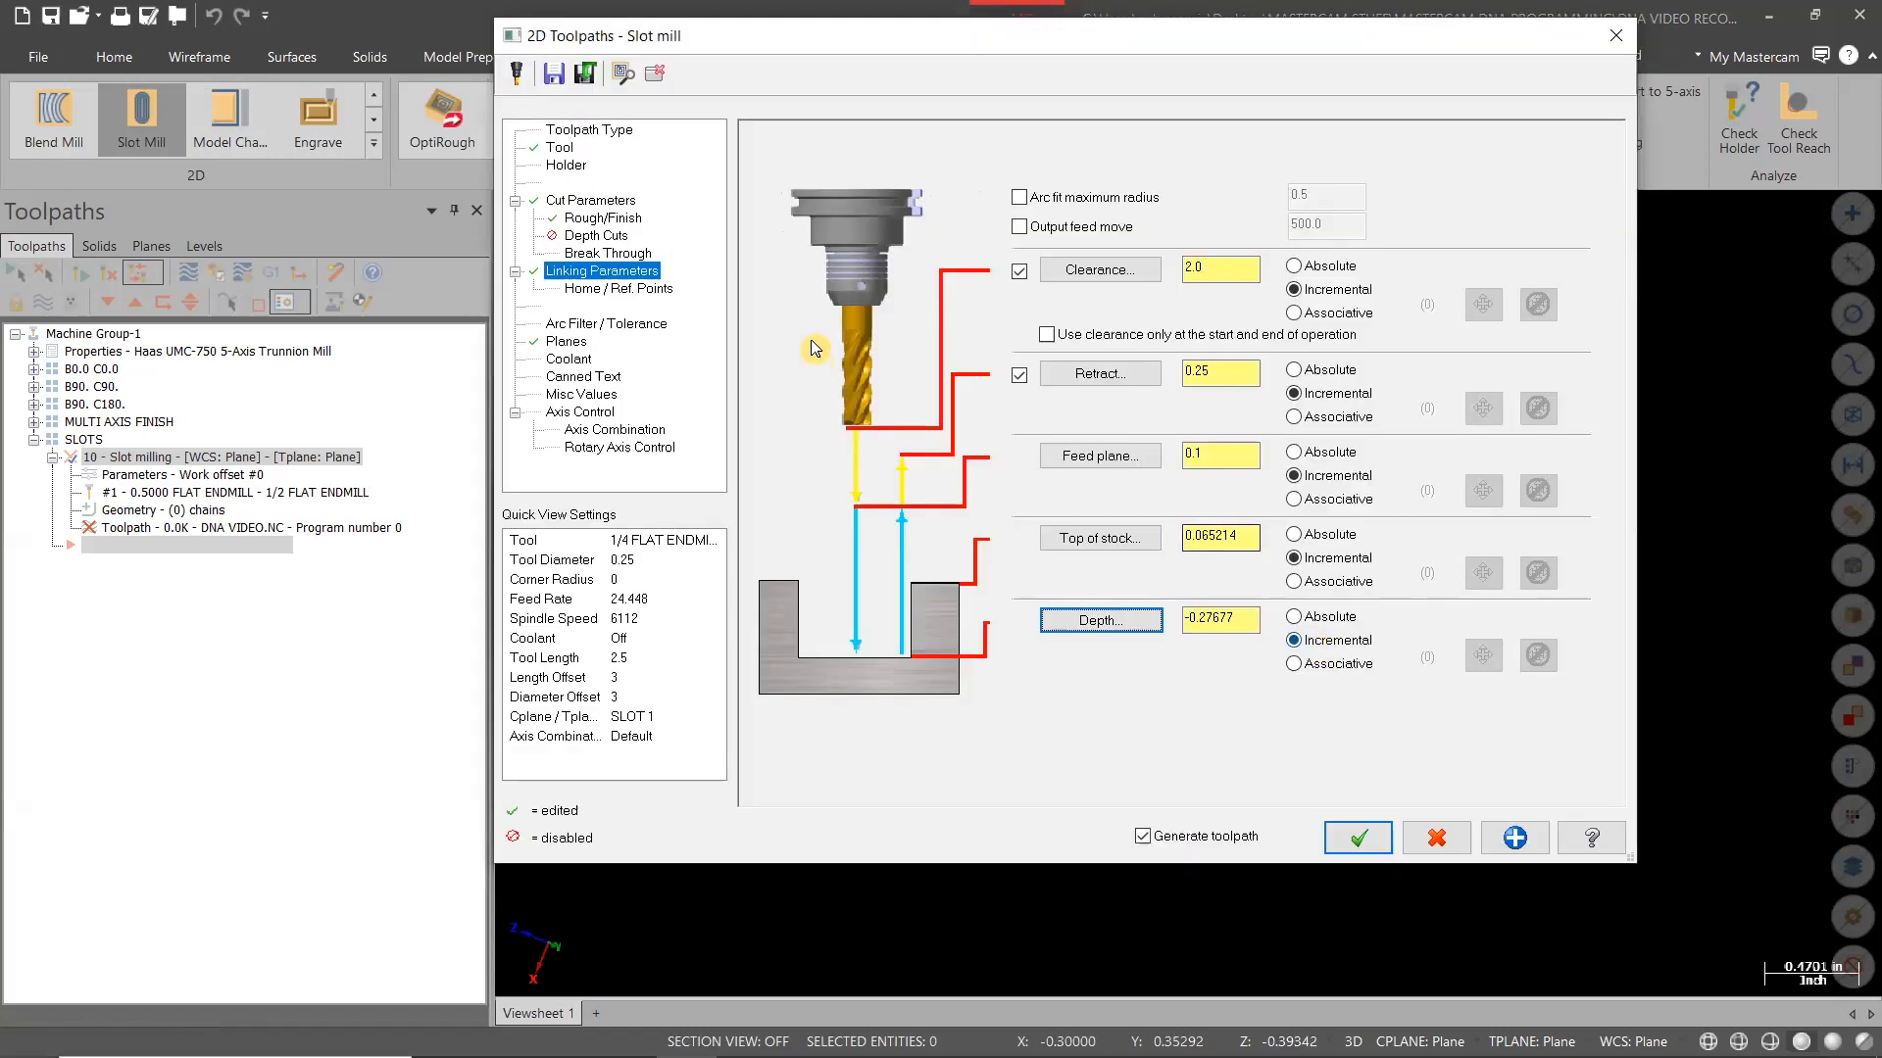
# Check the tolerance and plane settings of the slot milling operation, and generate the toolpath
pyautogui.click(663, 291)
pyautogui.click(627, 325)
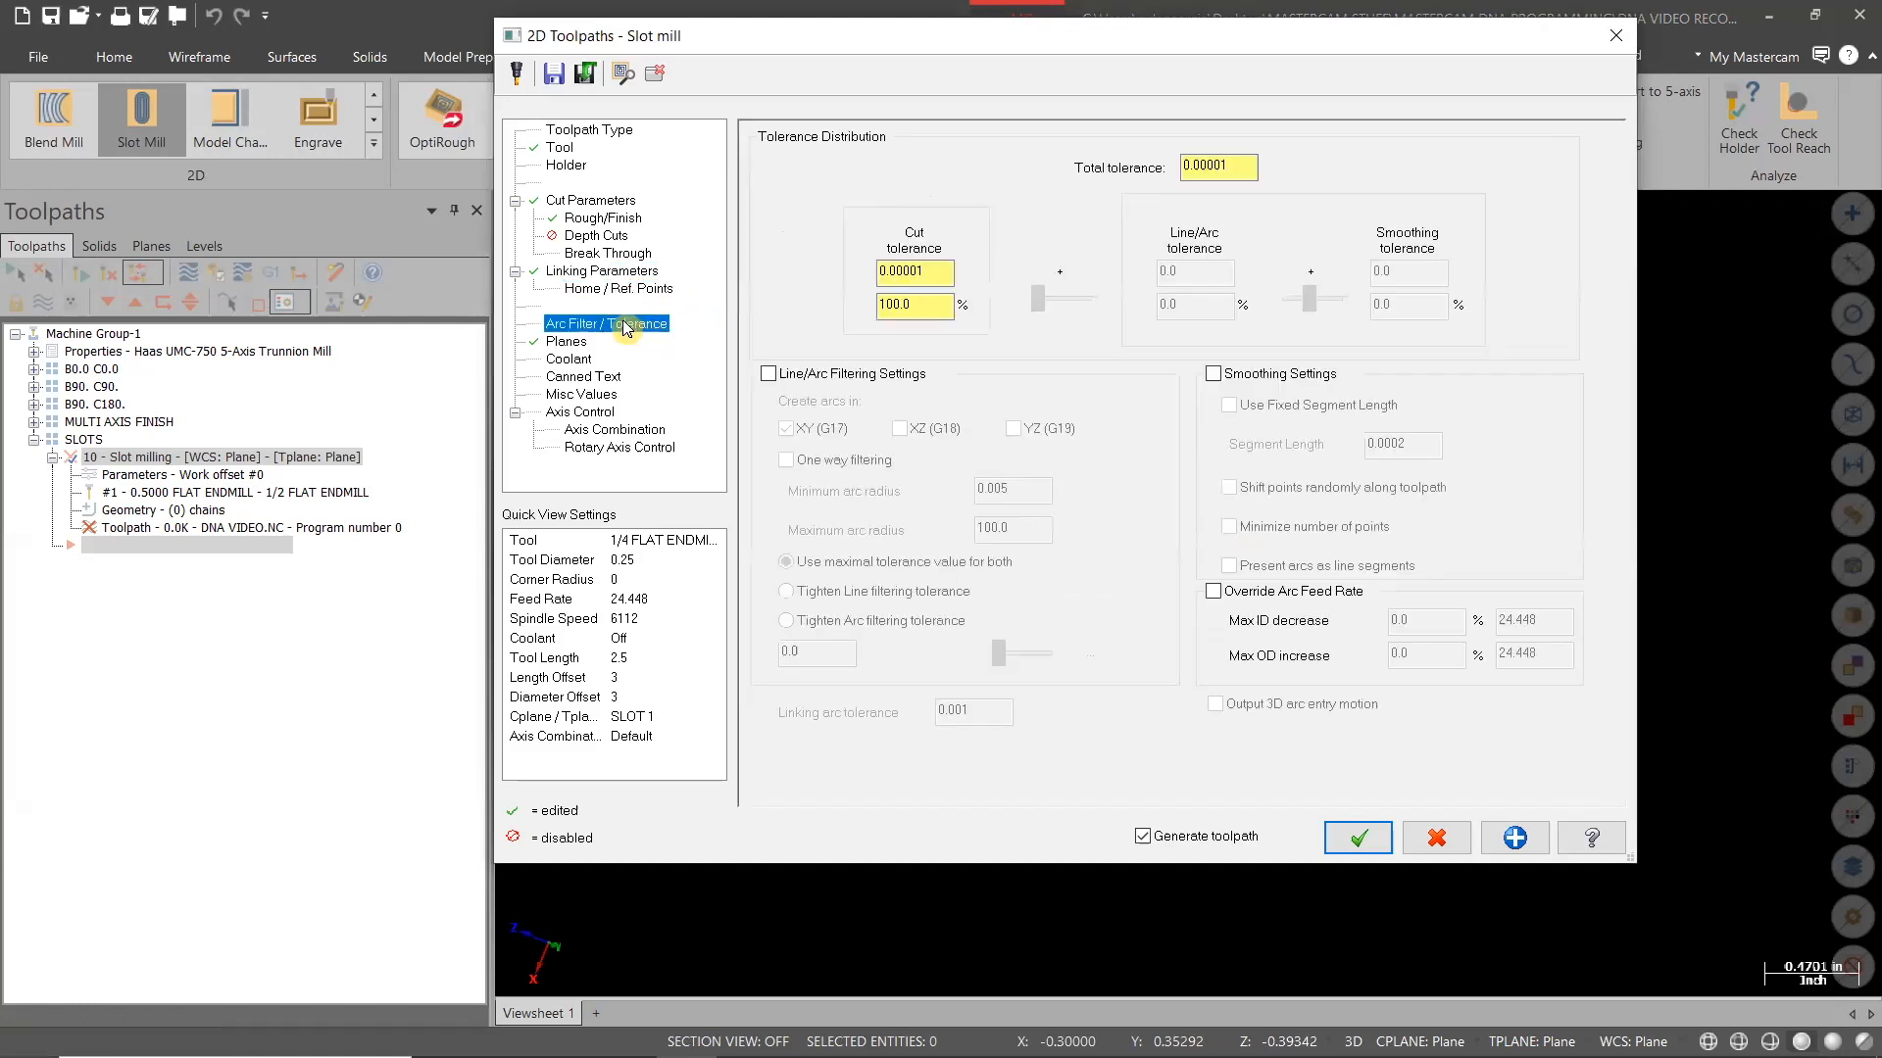
pyautogui.click(576, 342)
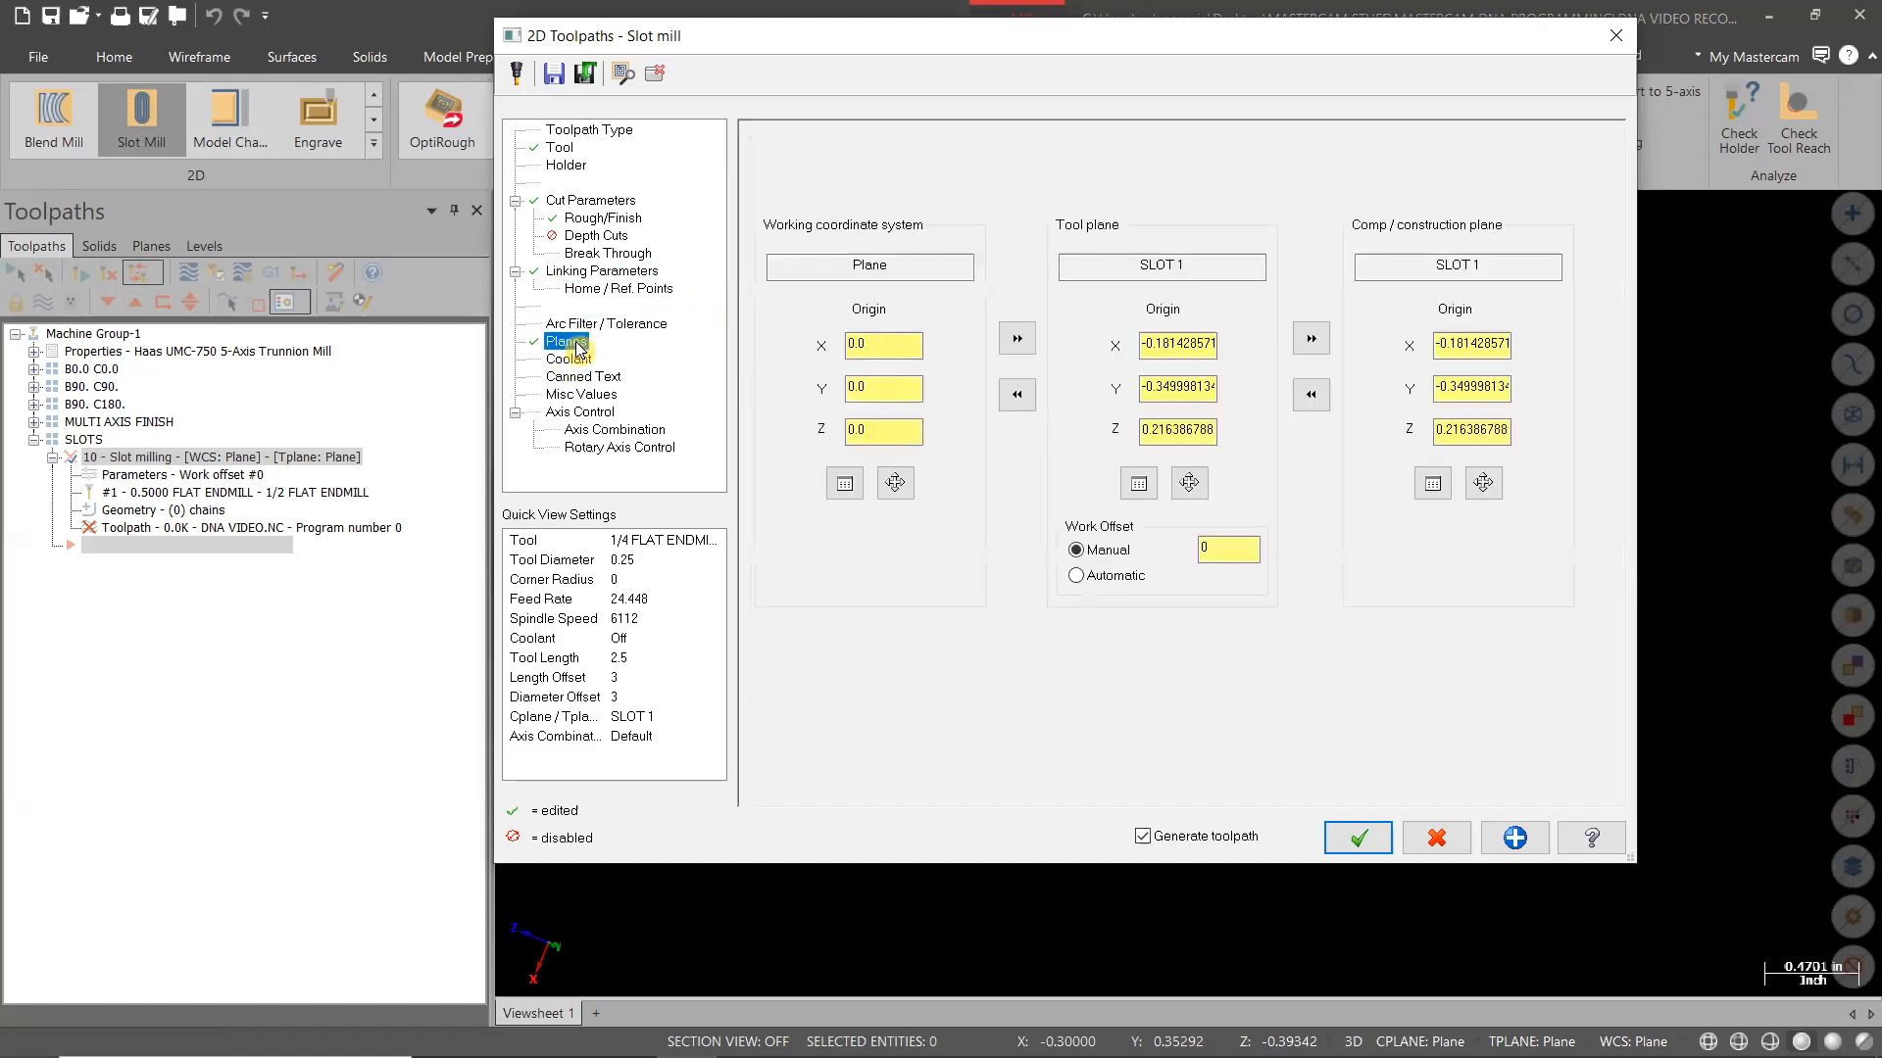
pyautogui.click(1361, 844)
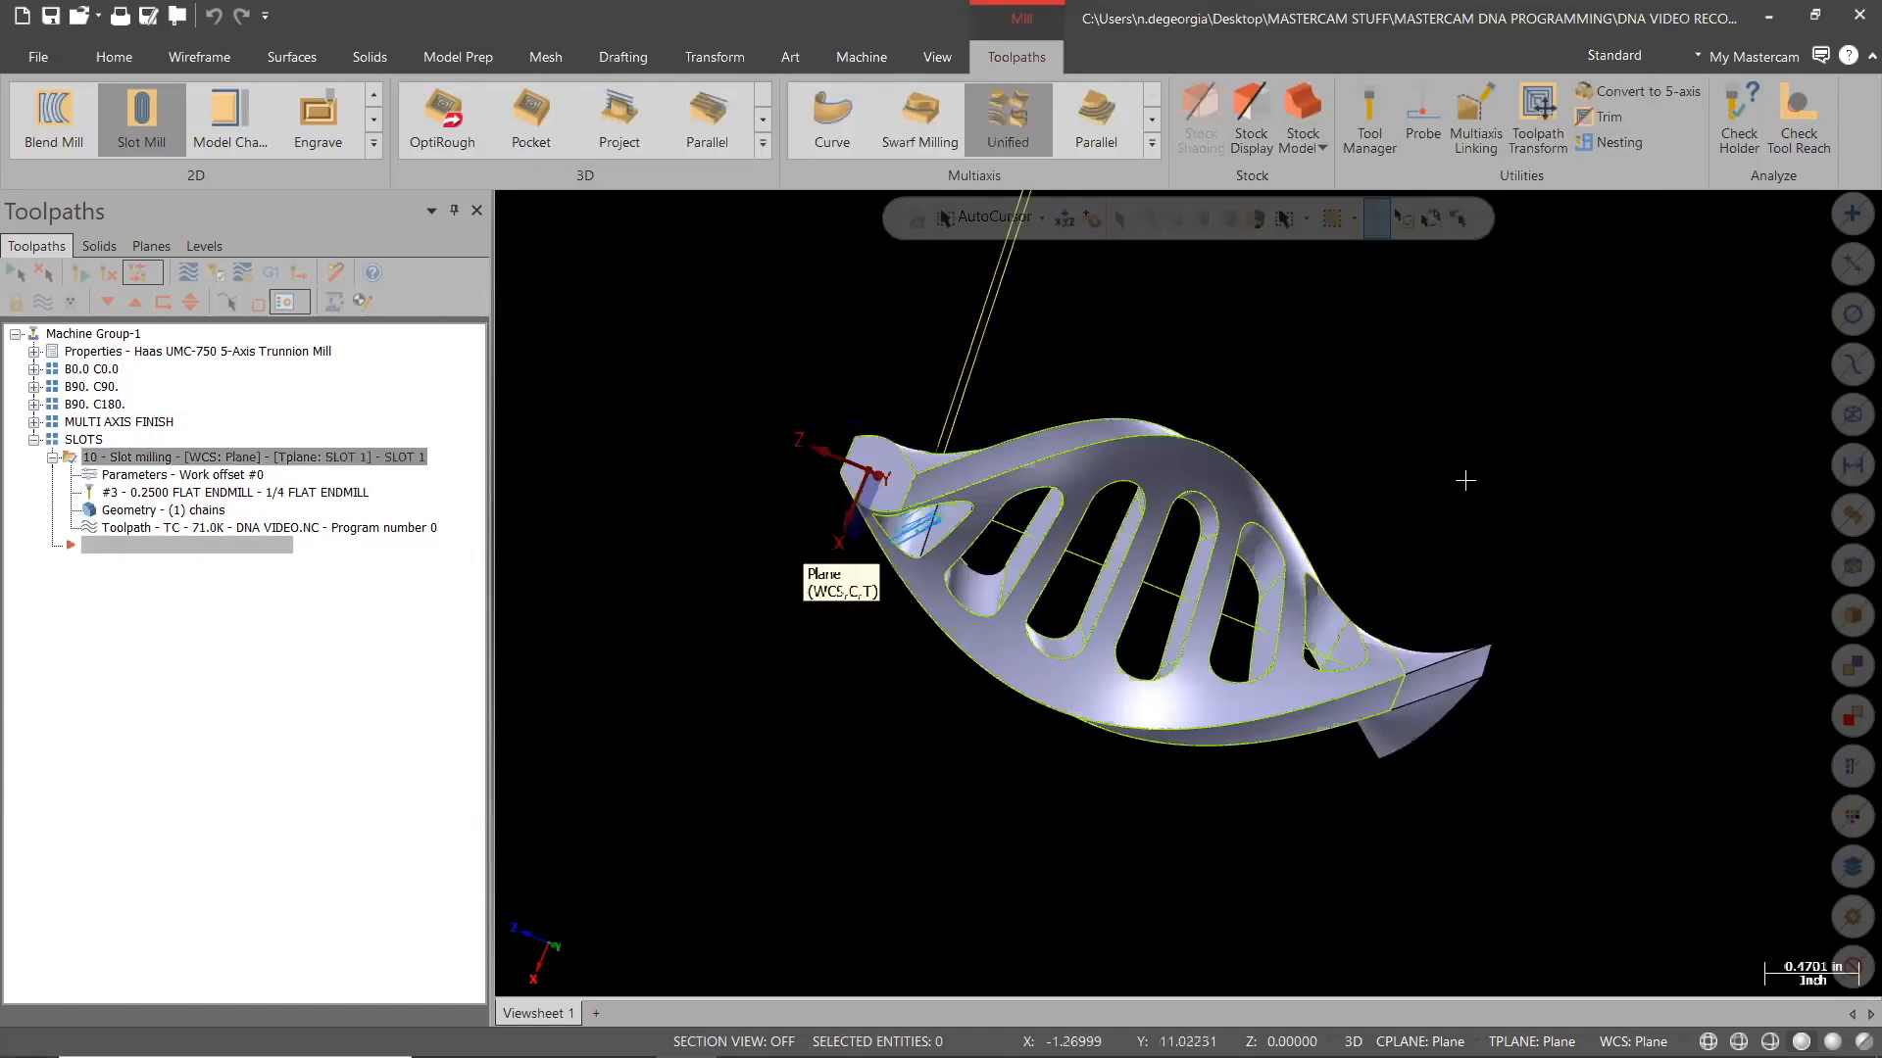
pyautogui.moveTo(1426, 559); pyautogui.dragTo(697, 584, button='middle')
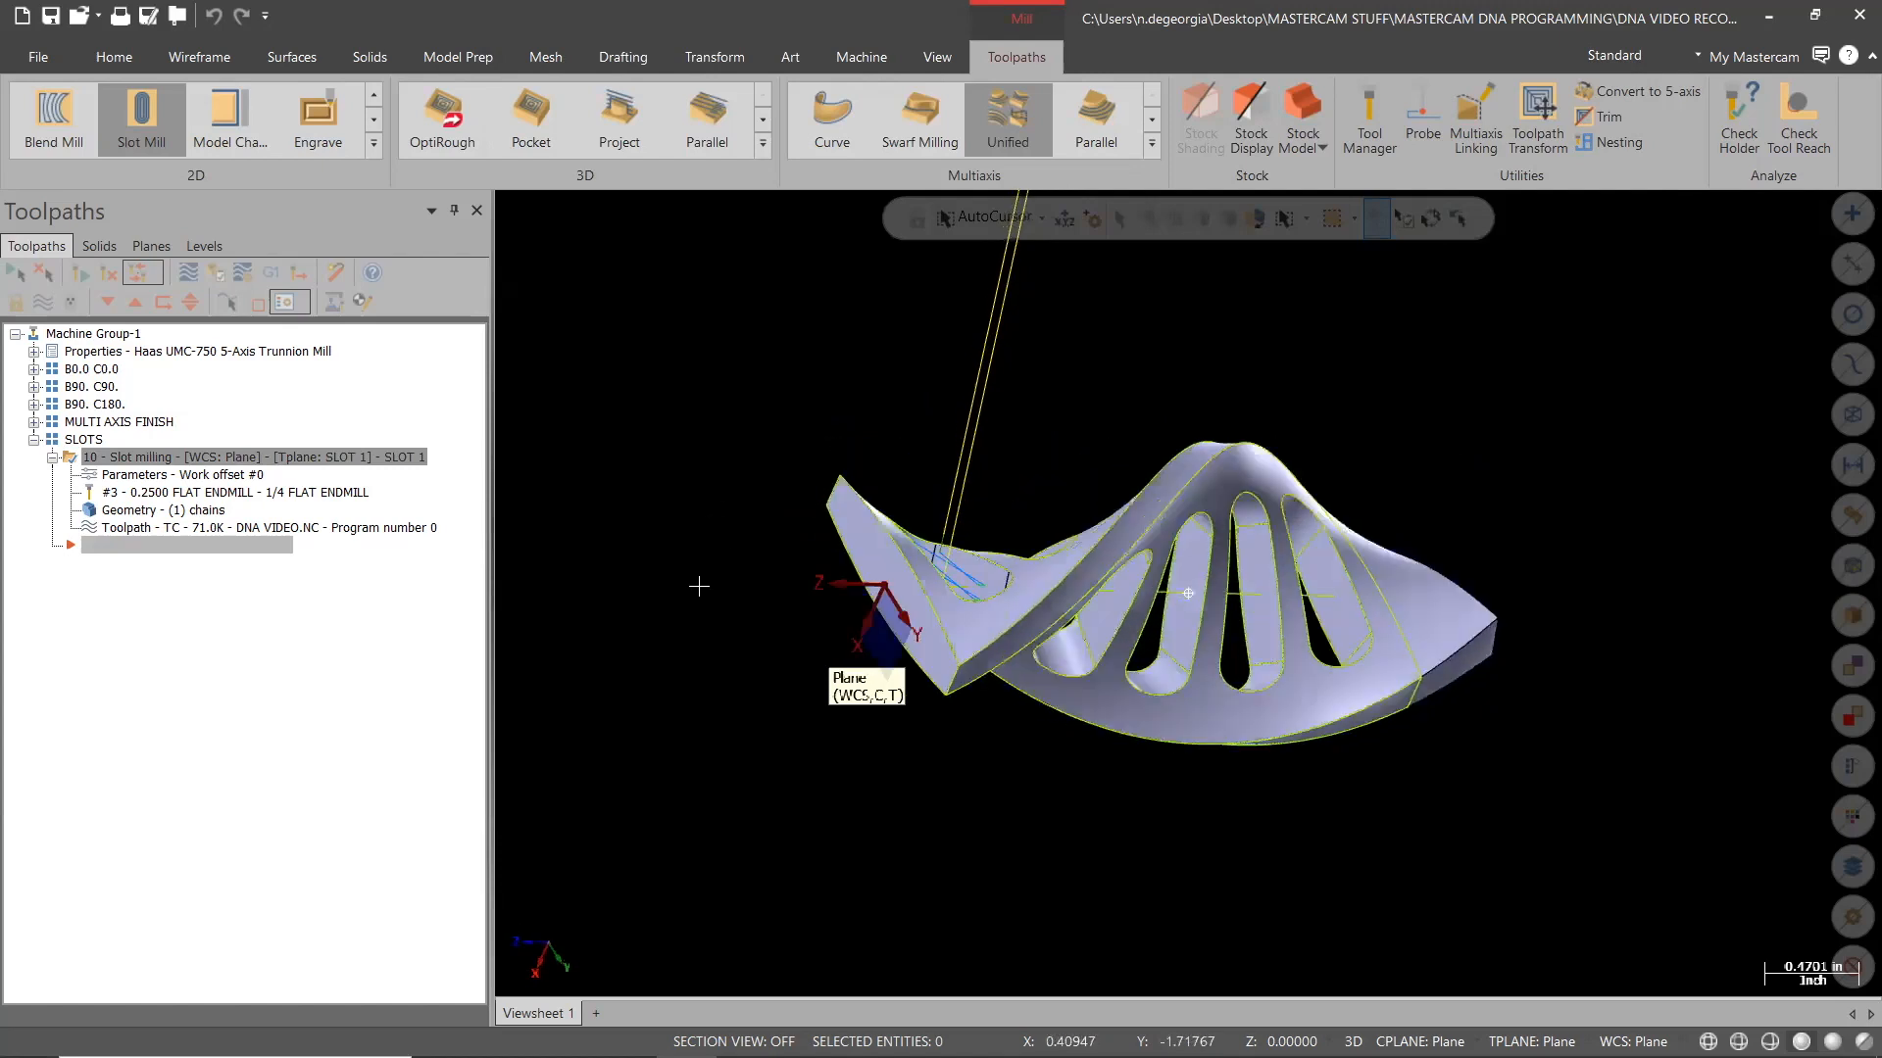
# Backplot the first slot's toolpath at a higher playback speed and examine how the tool moves through the slot
pyautogui.click(42, 302)
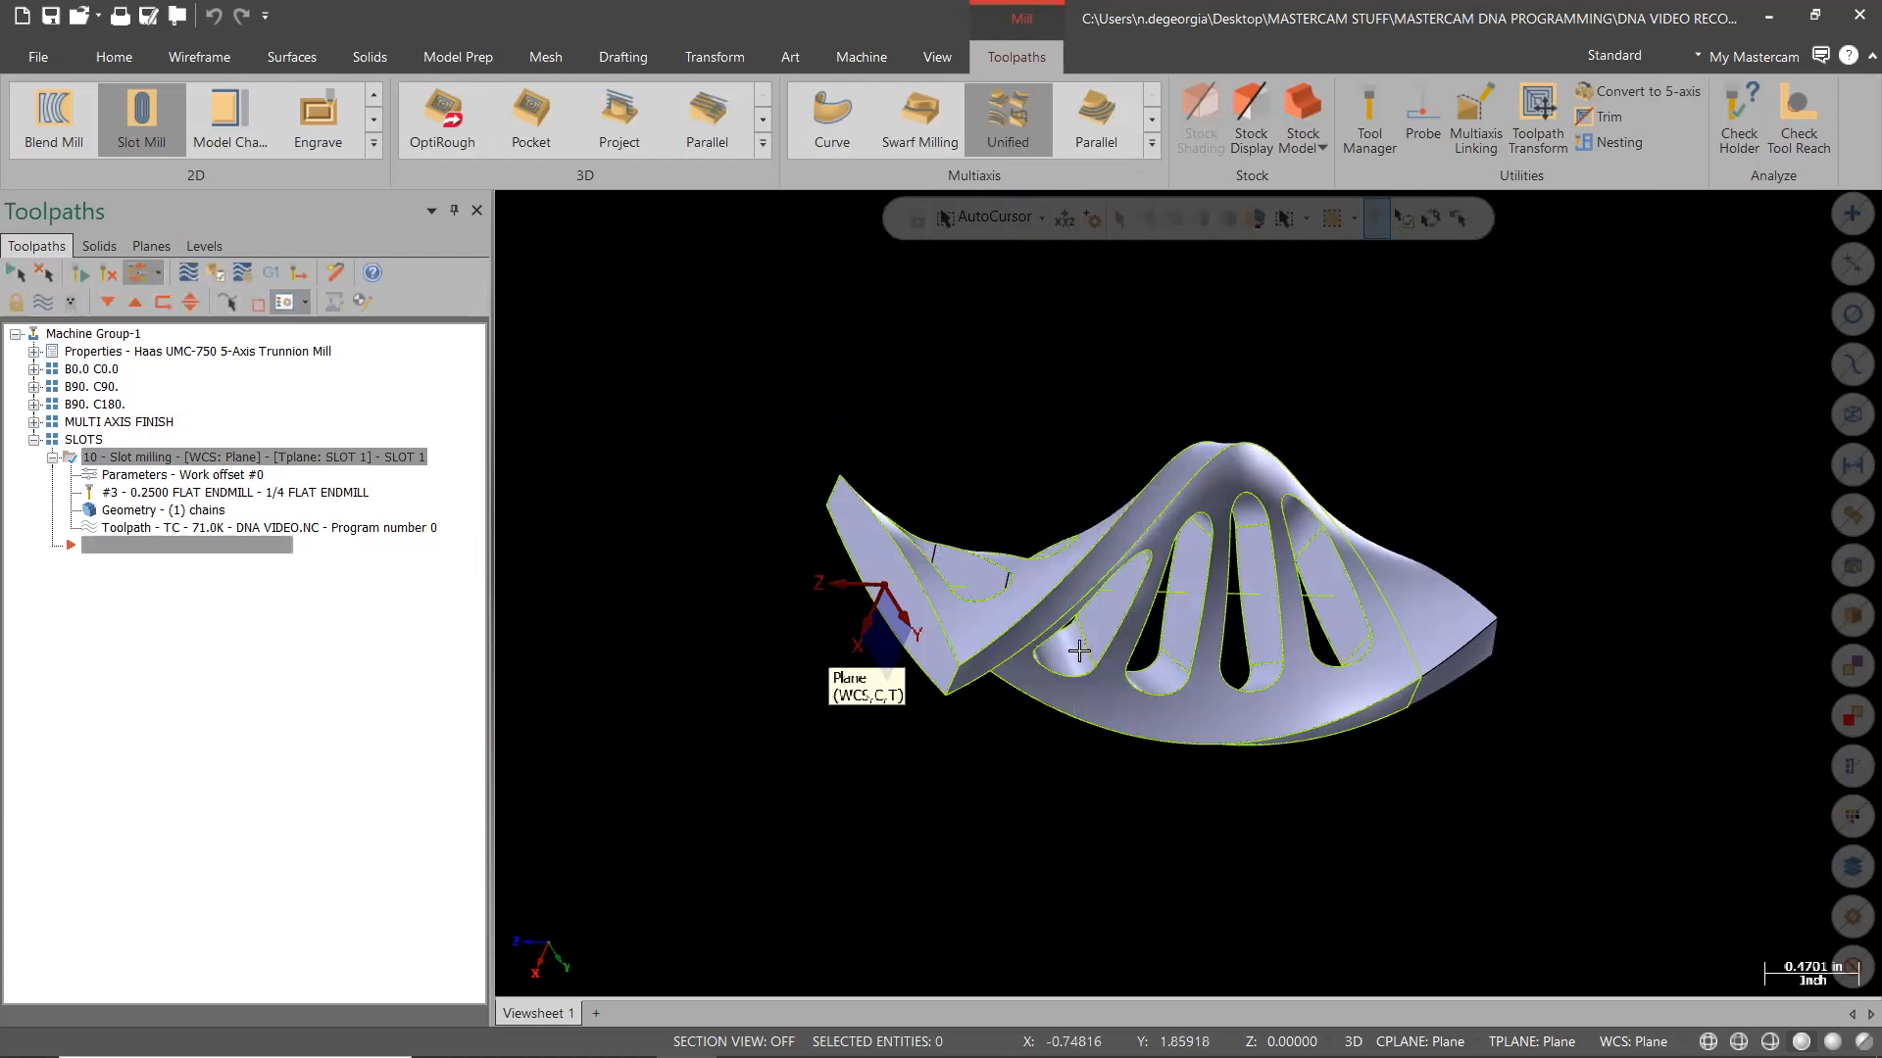
pyautogui.scroll(-2, 1082, 646)
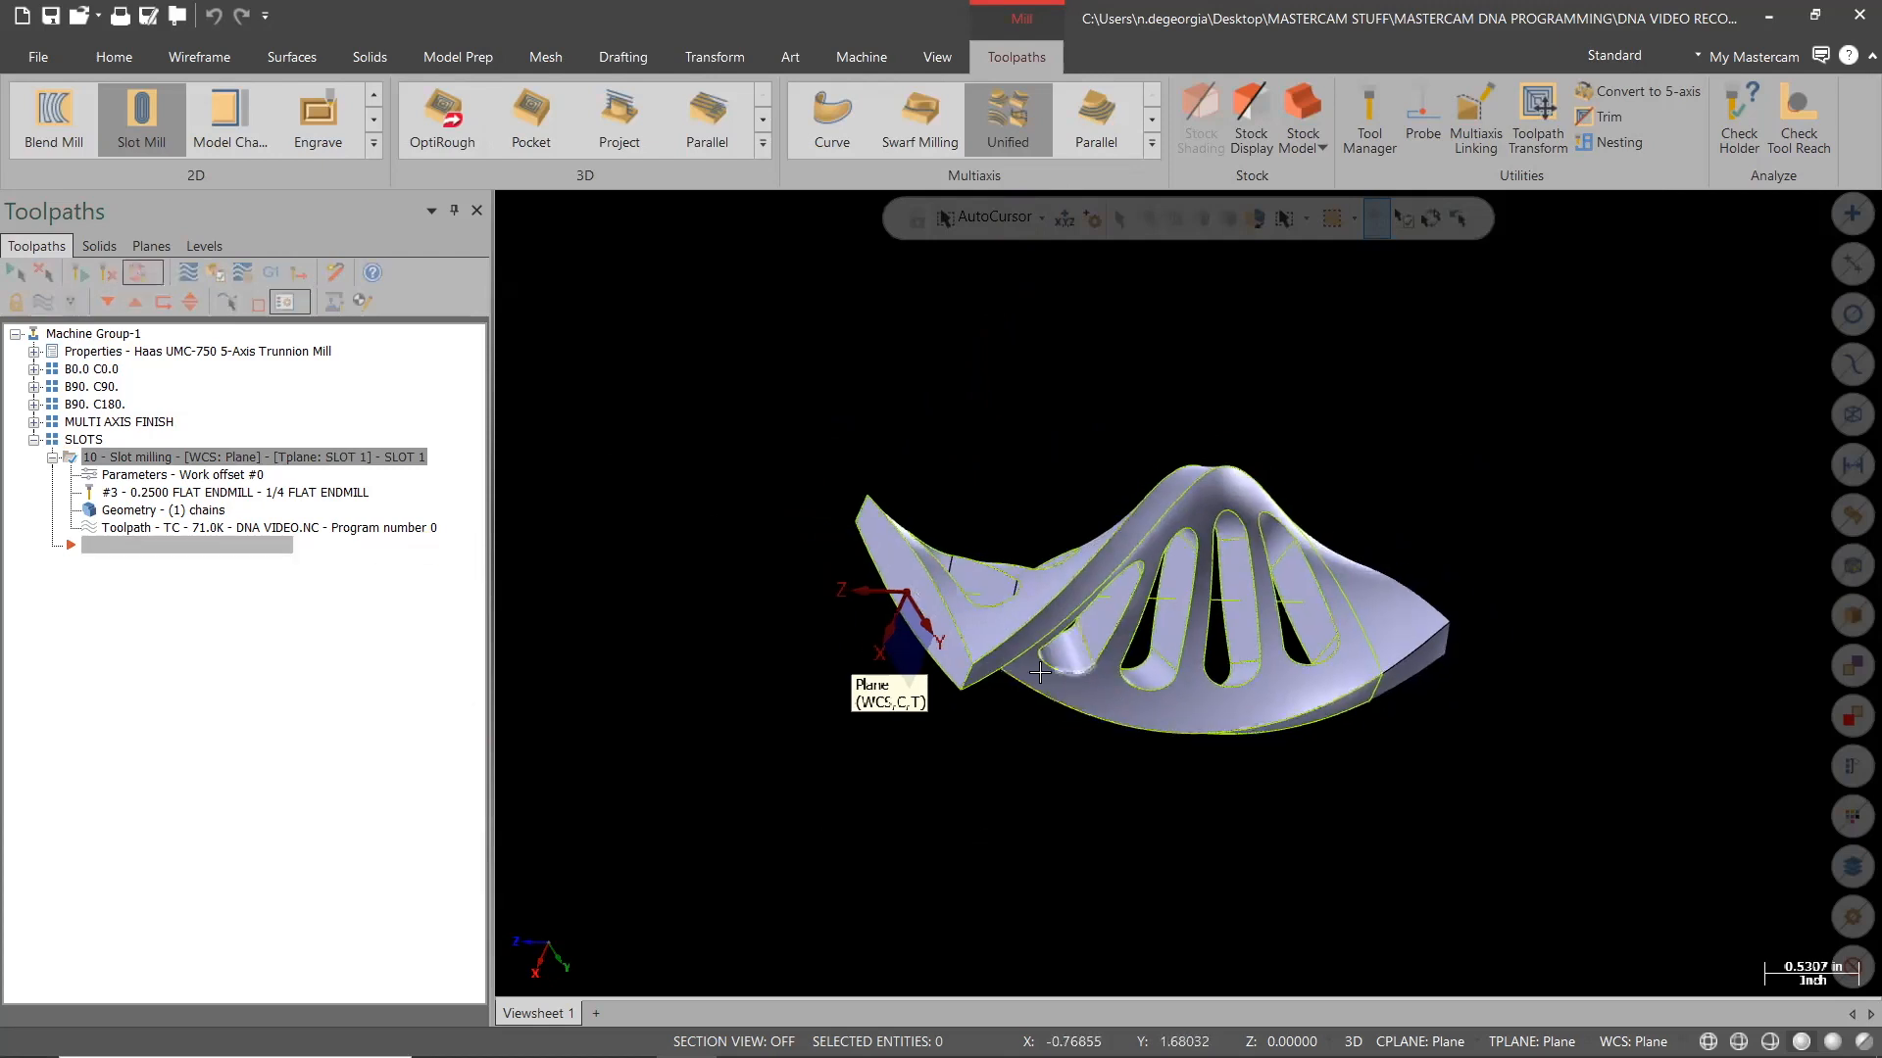
pyautogui.click(52, 307)
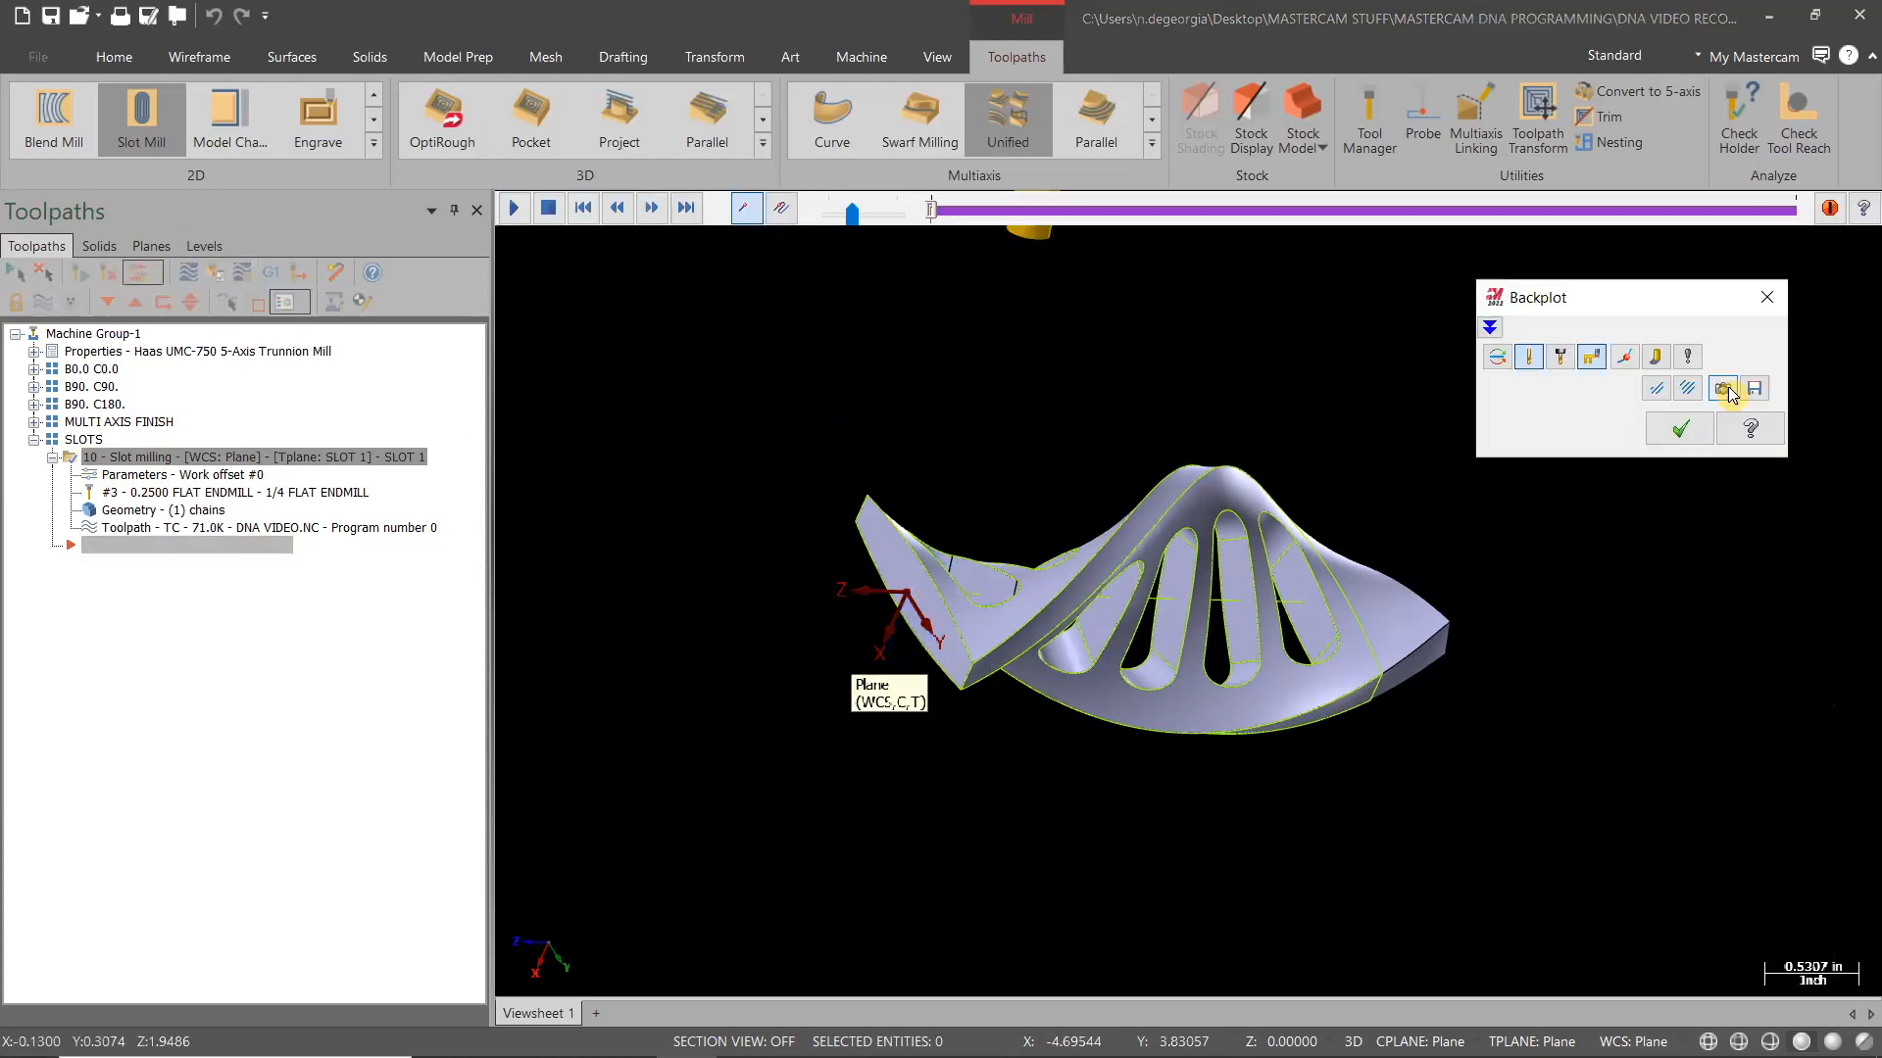
pyautogui.click(509, 207)
pyautogui.moveTo(845, 220); pyautogui.dragTo(869, 218)
pyautogui.moveTo(883, 222); pyautogui.dragTo(887, 222)
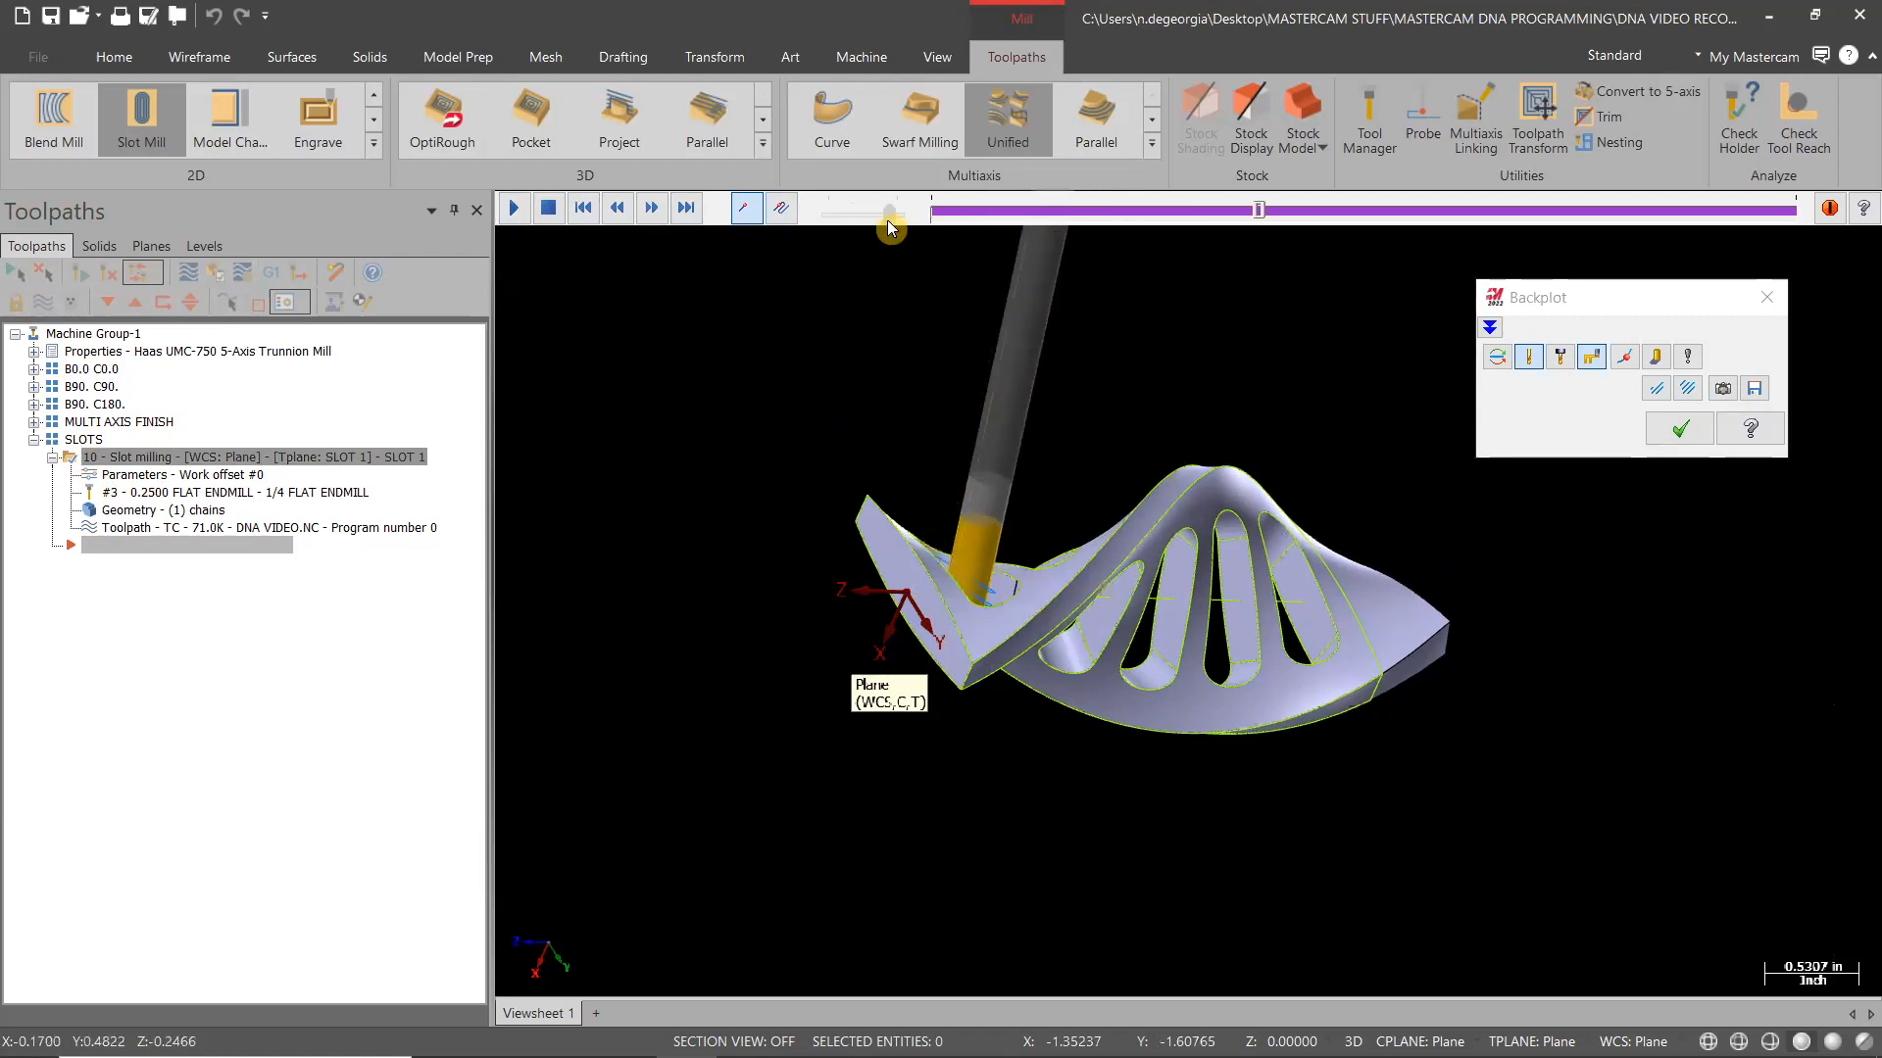
pyautogui.moveTo(1040, 763); pyautogui.dragTo(1085, 690, button='middle')
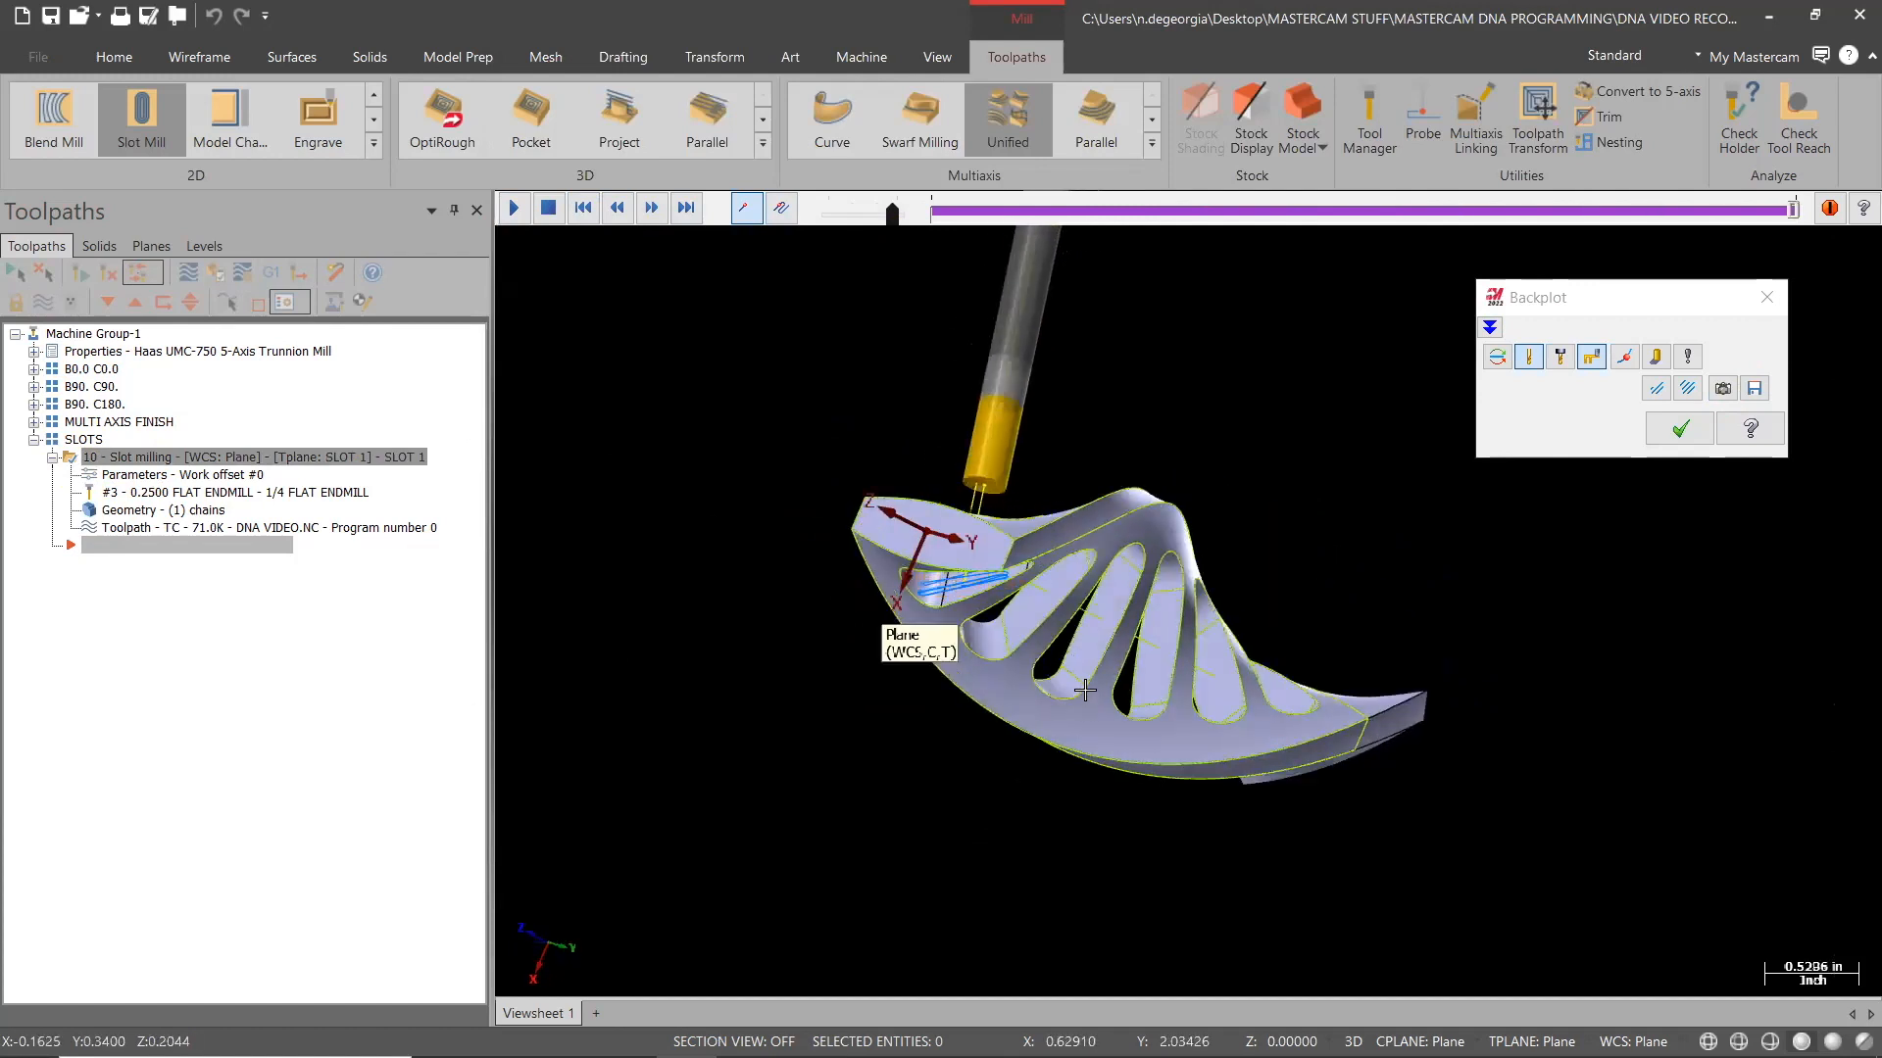
pyautogui.click(1770, 294)
# Enable depth cuts with a max rough step of 0.025 and Keep tool down, and regenerate the slot toolpath
pyautogui.click(182, 476)
pyautogui.click(588, 201)
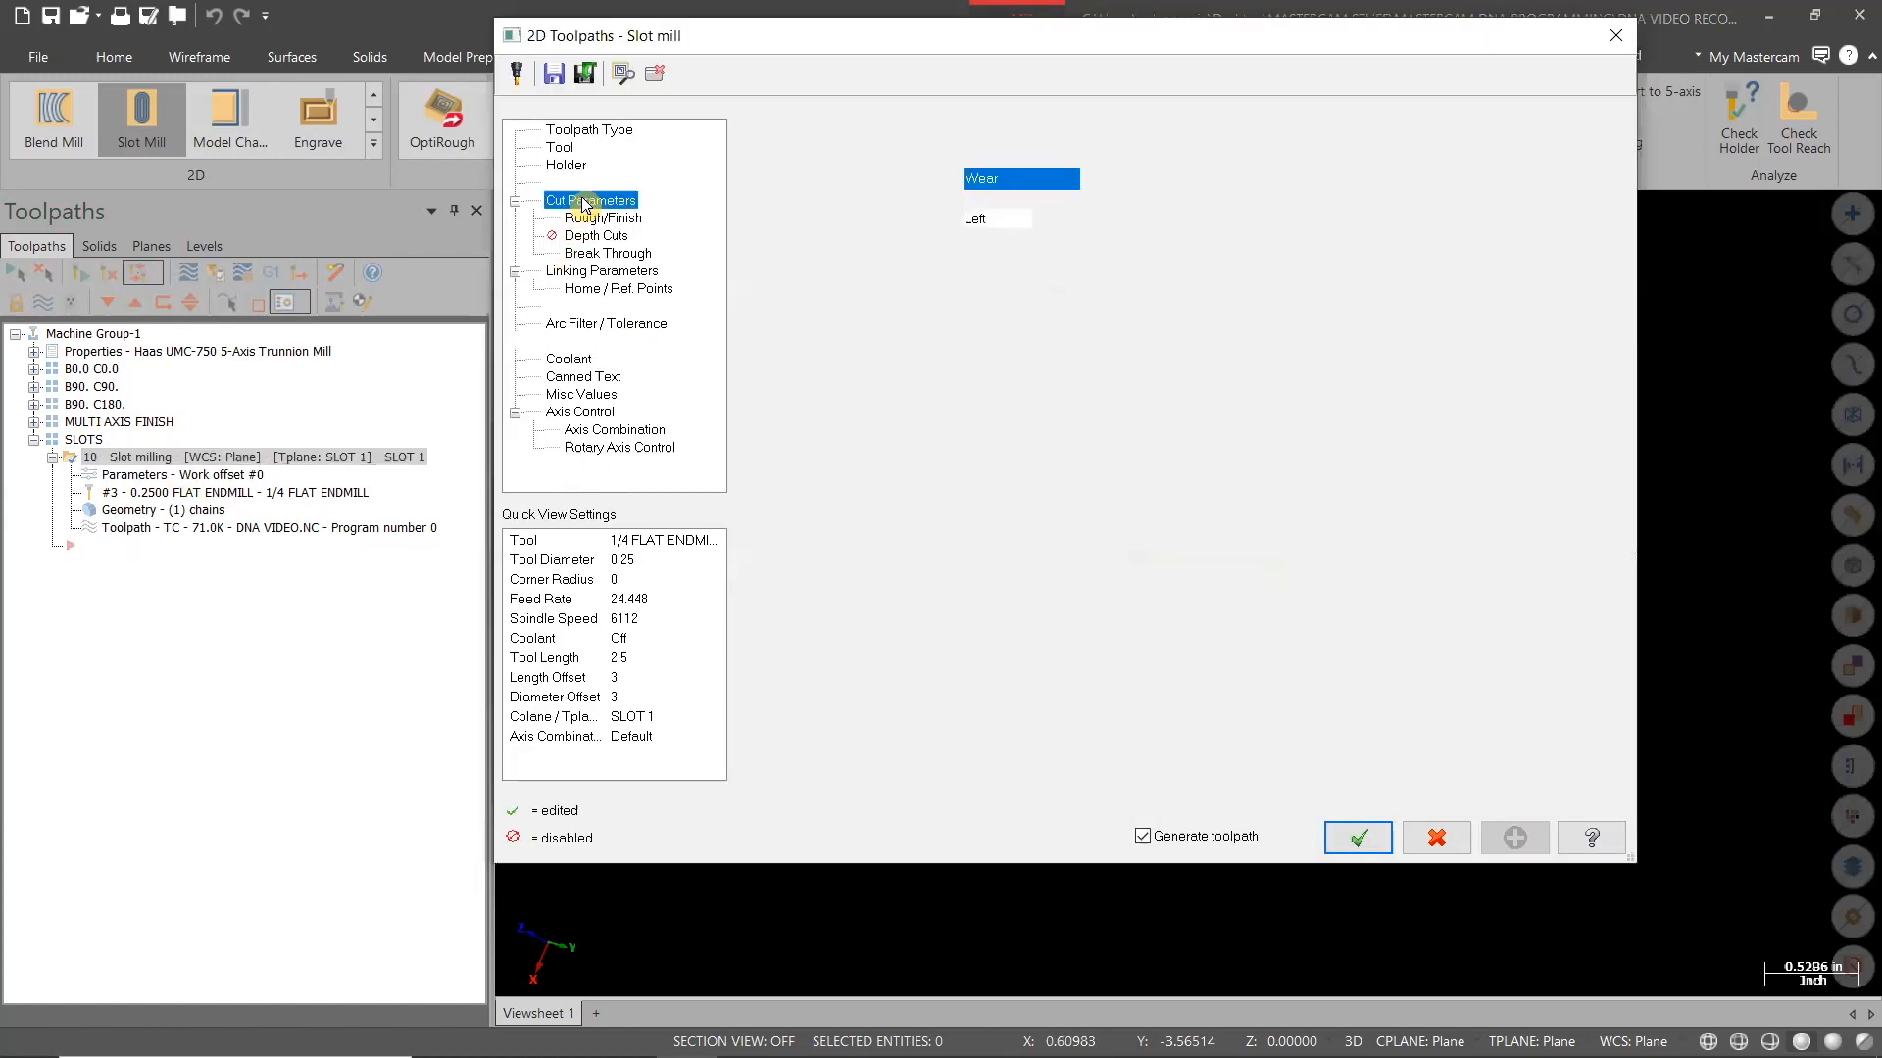
pyautogui.click(598, 235)
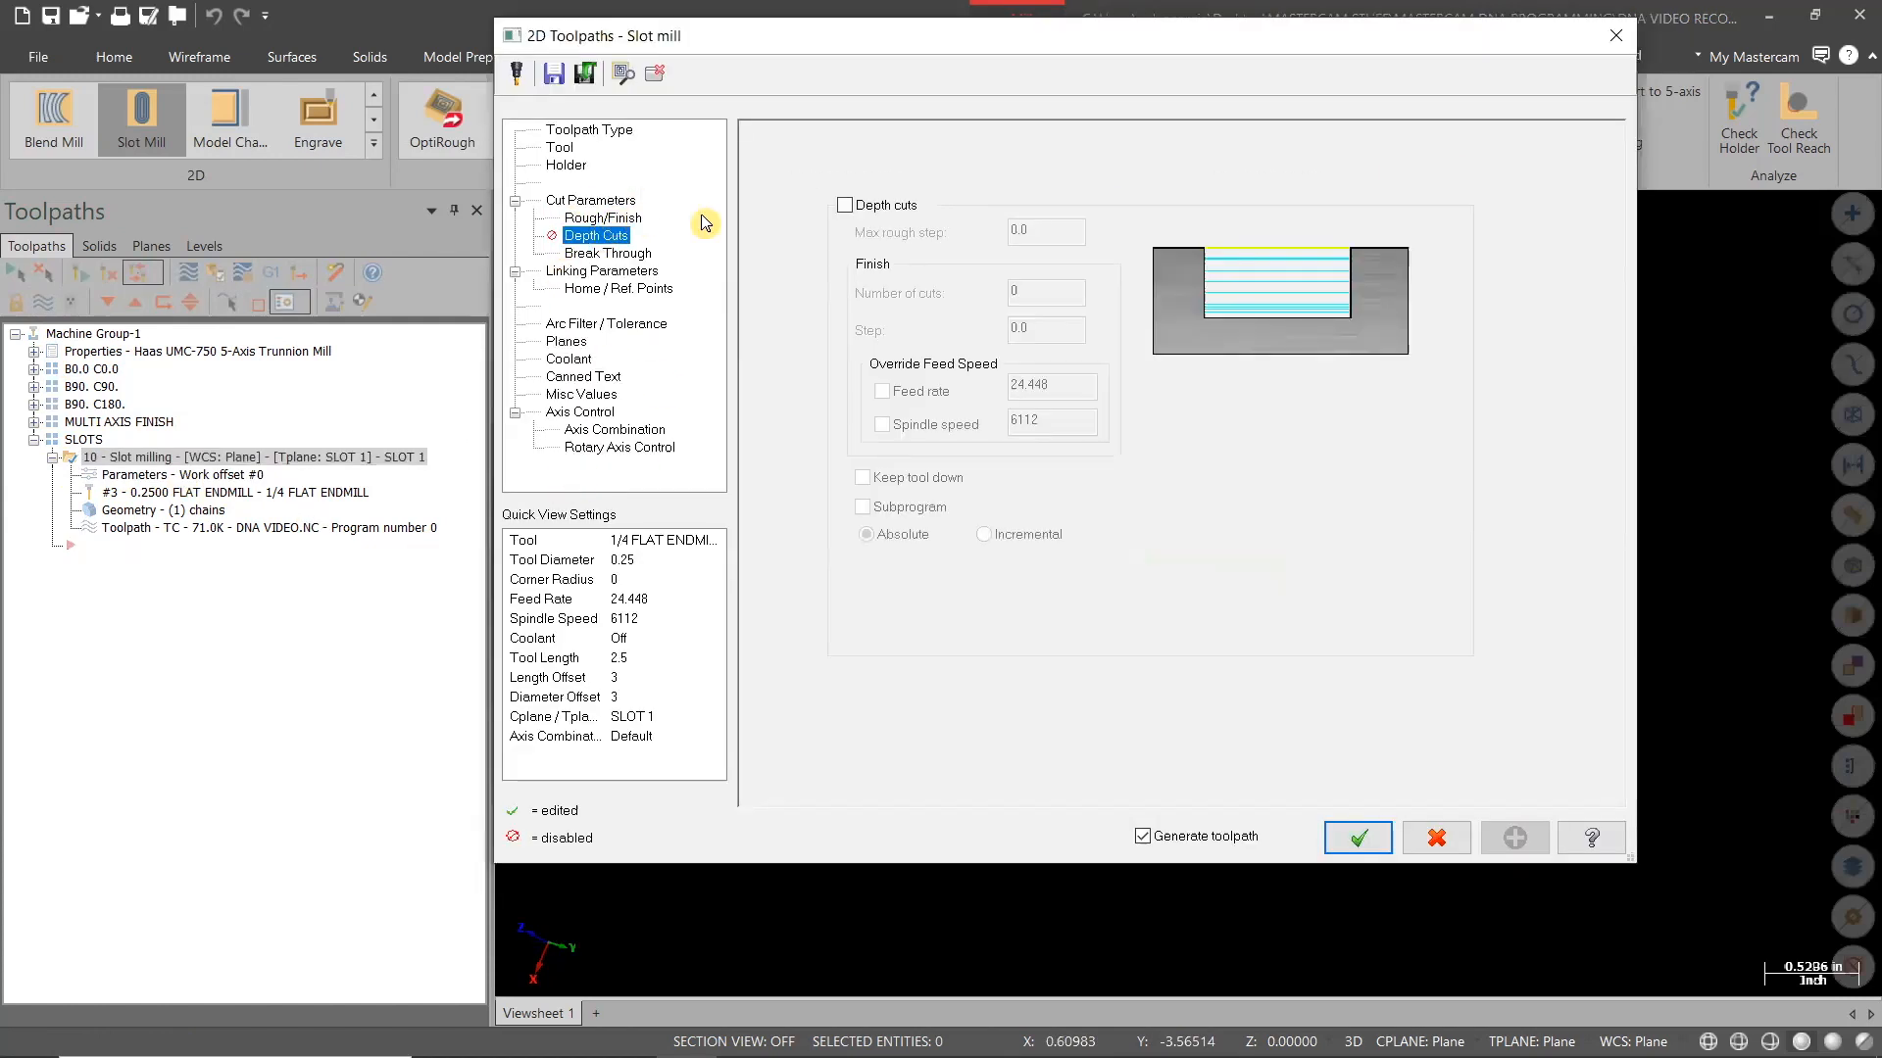
pyautogui.click(855, 208)
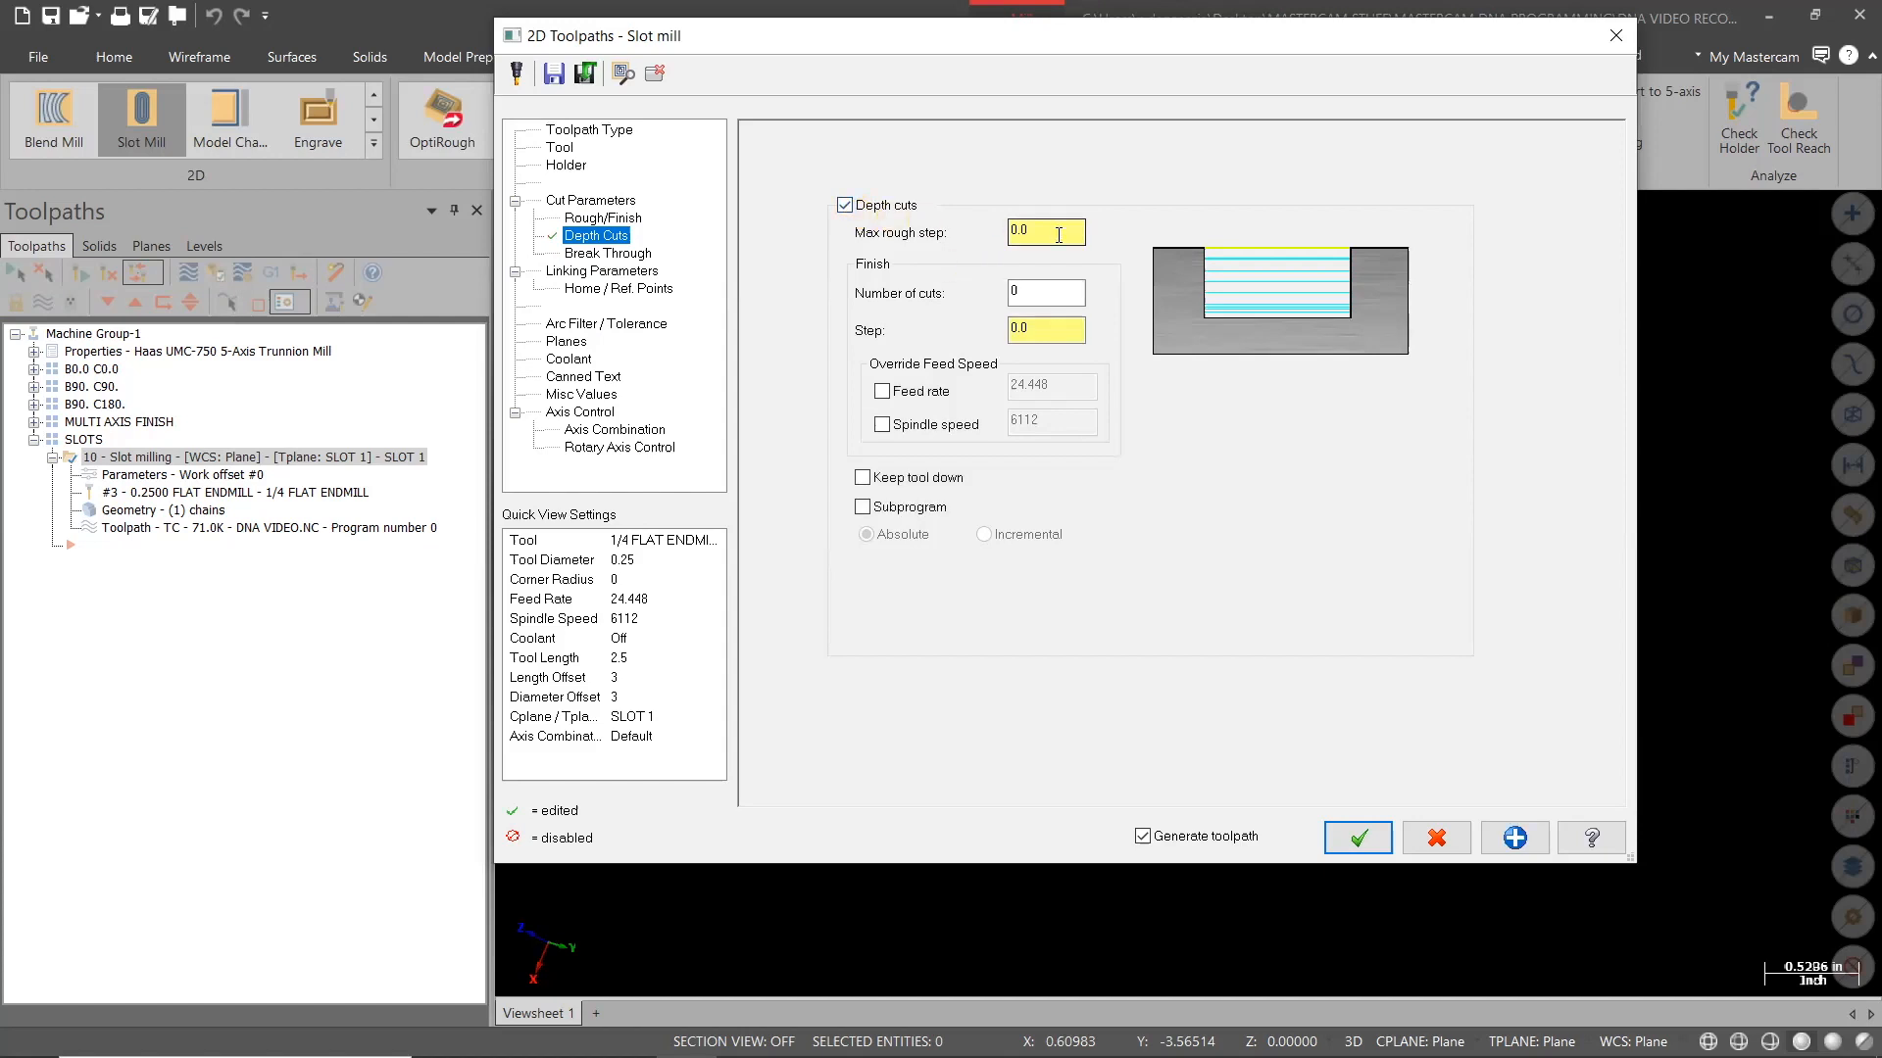
pyautogui.doubleClick(1025, 233)
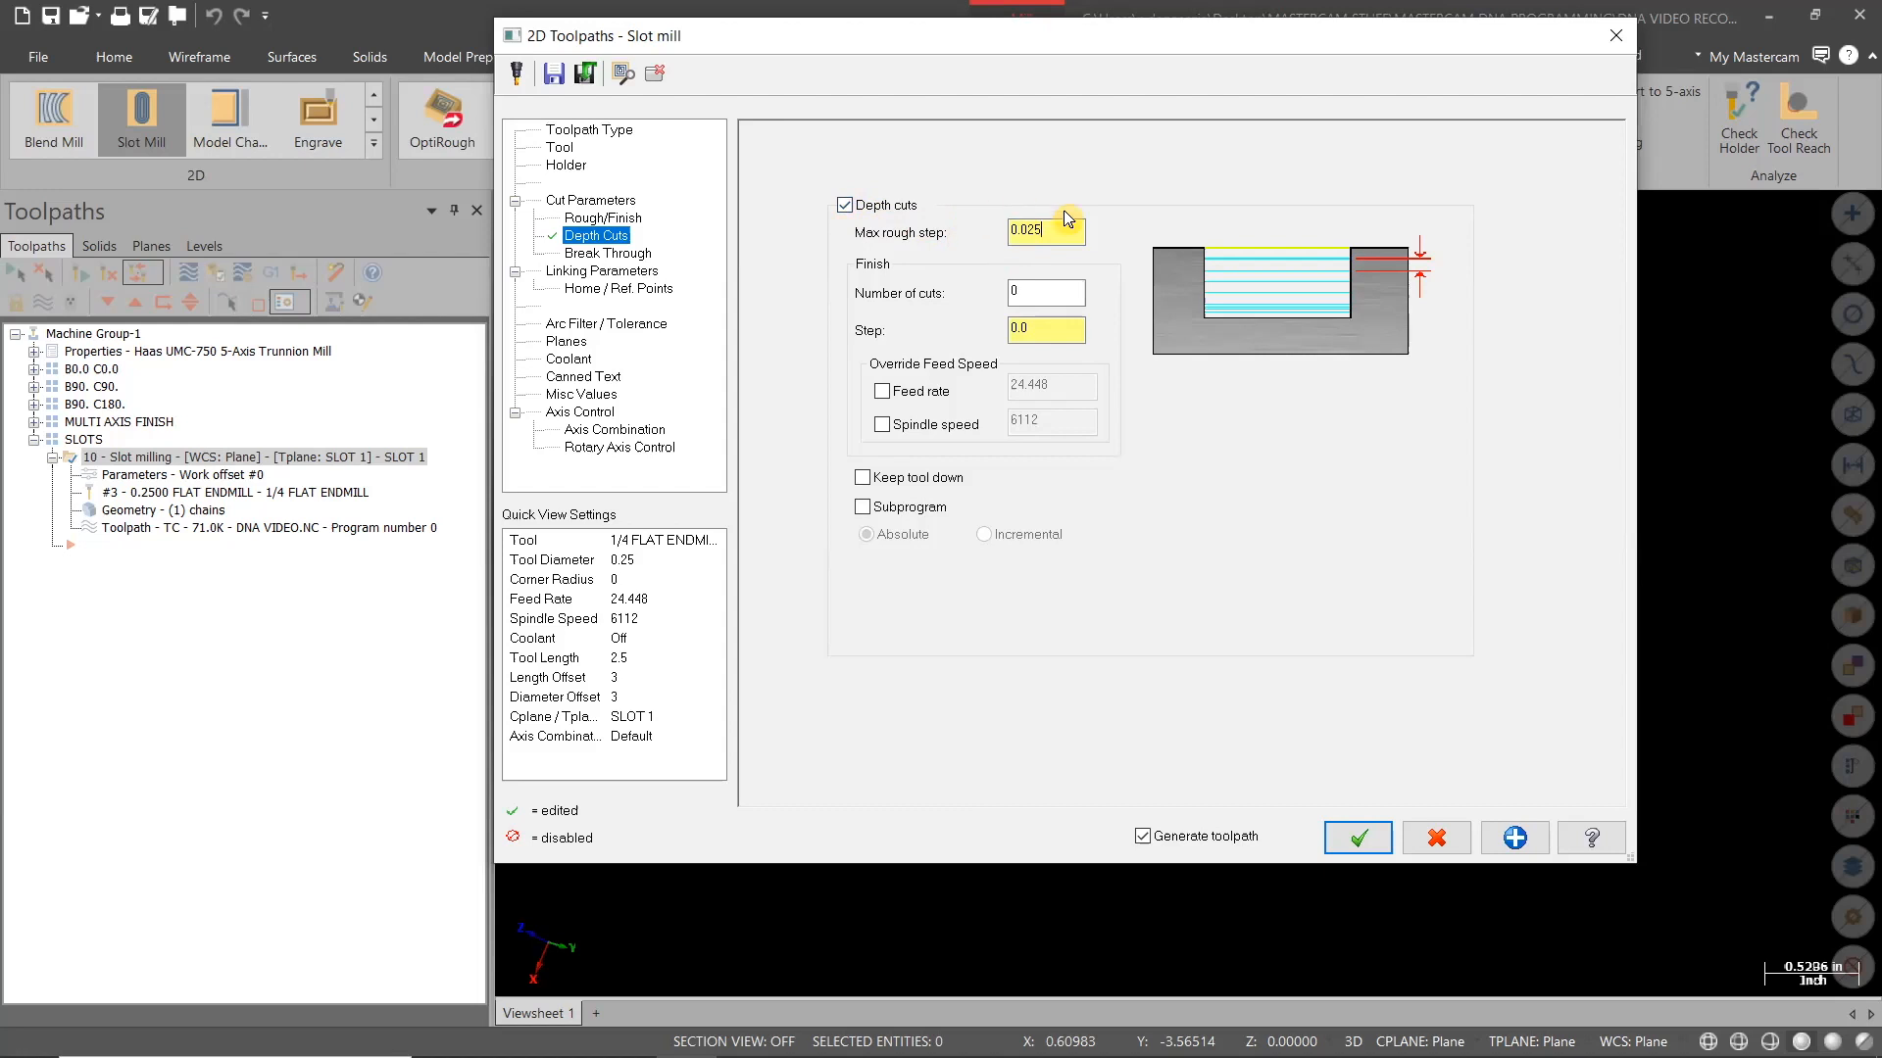
pyautogui.click(865, 479)
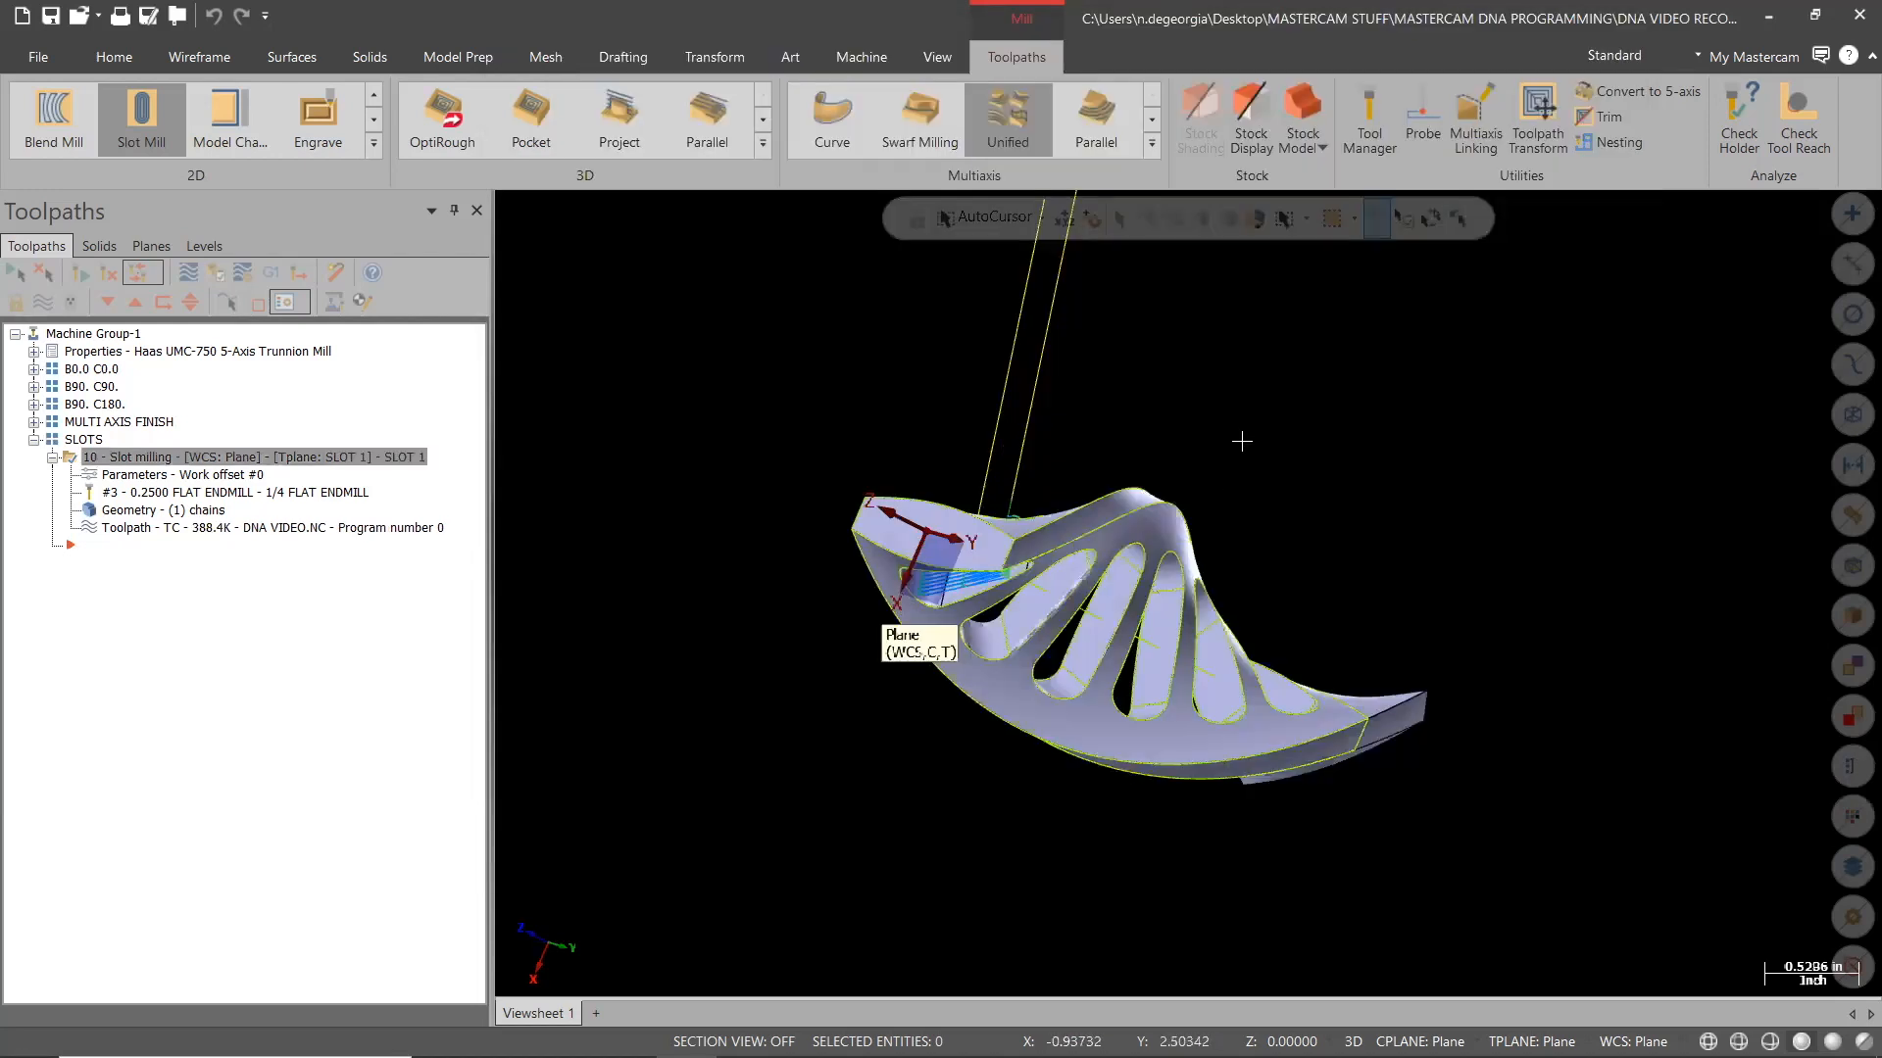
# Backplot the regenerated slot toolpath and inspect the depth passes from several angles
pyautogui.moveTo(1020, 647); pyautogui.dragTo(1146, 541, button='middle')
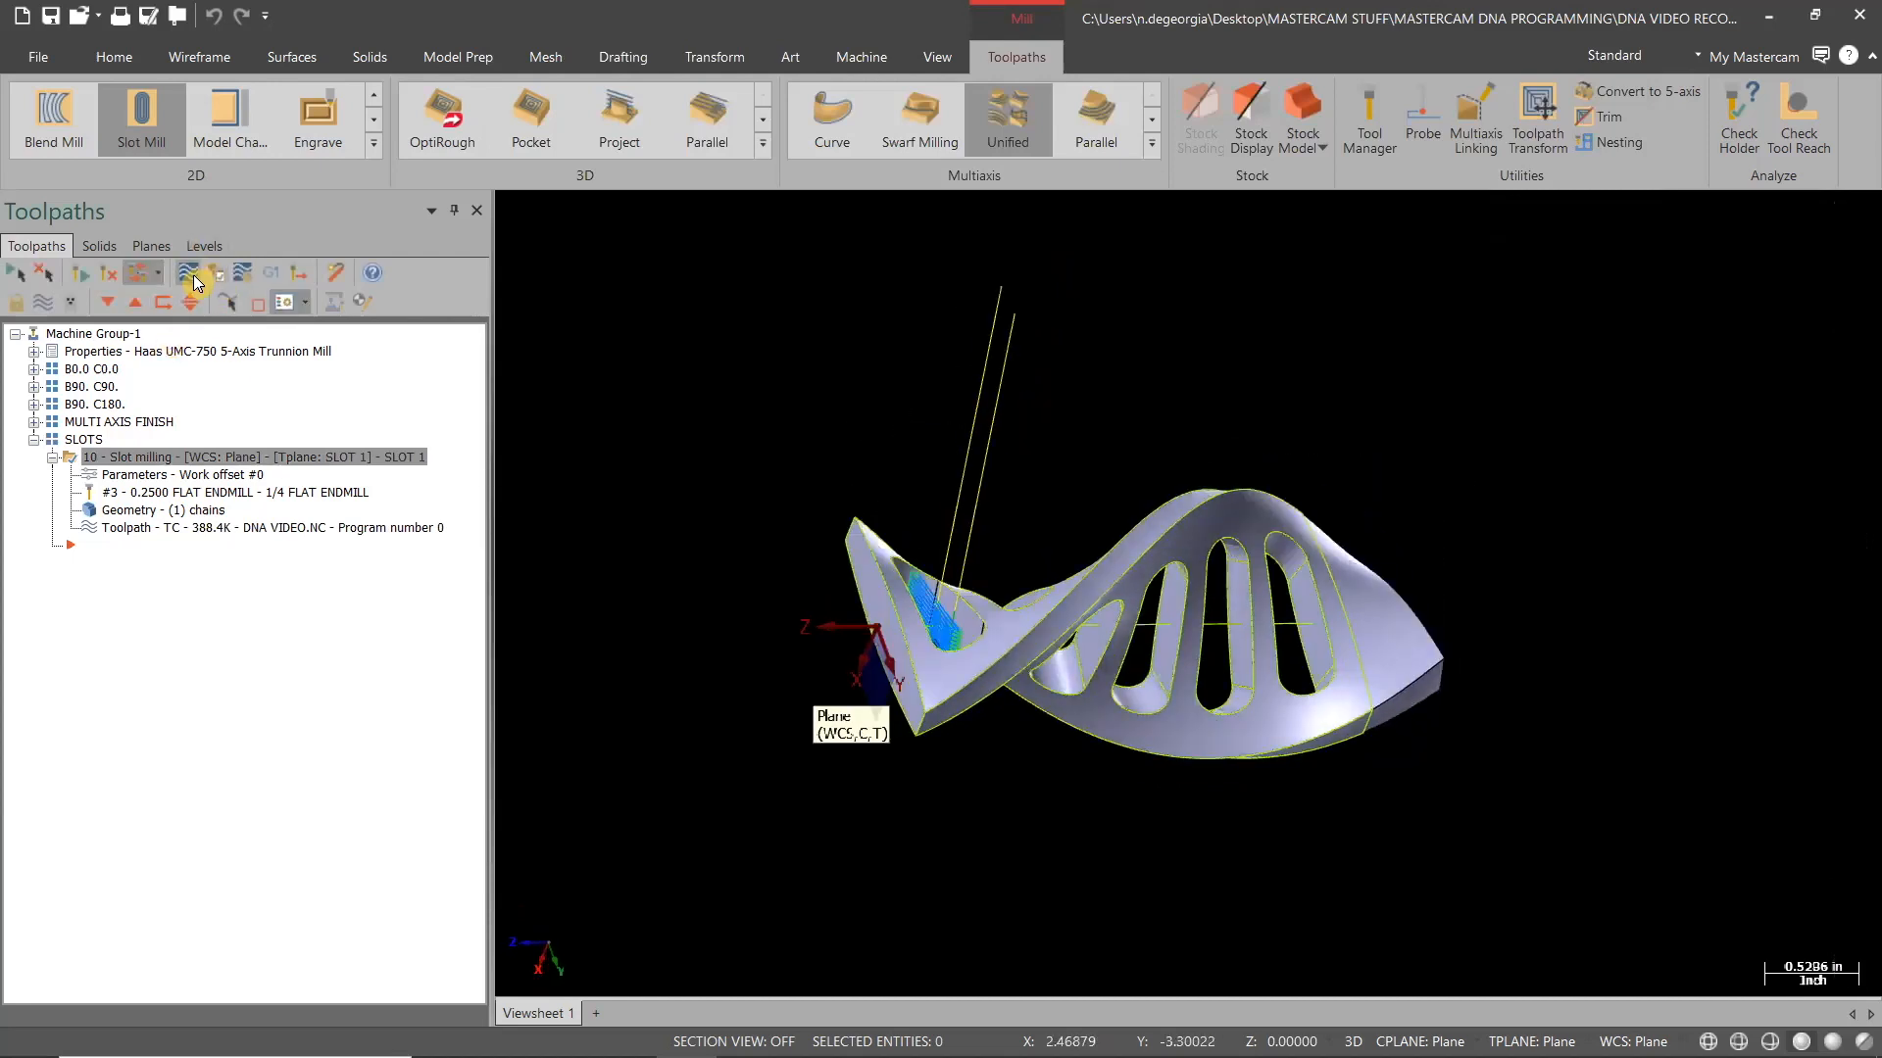
pyautogui.click(525, 208)
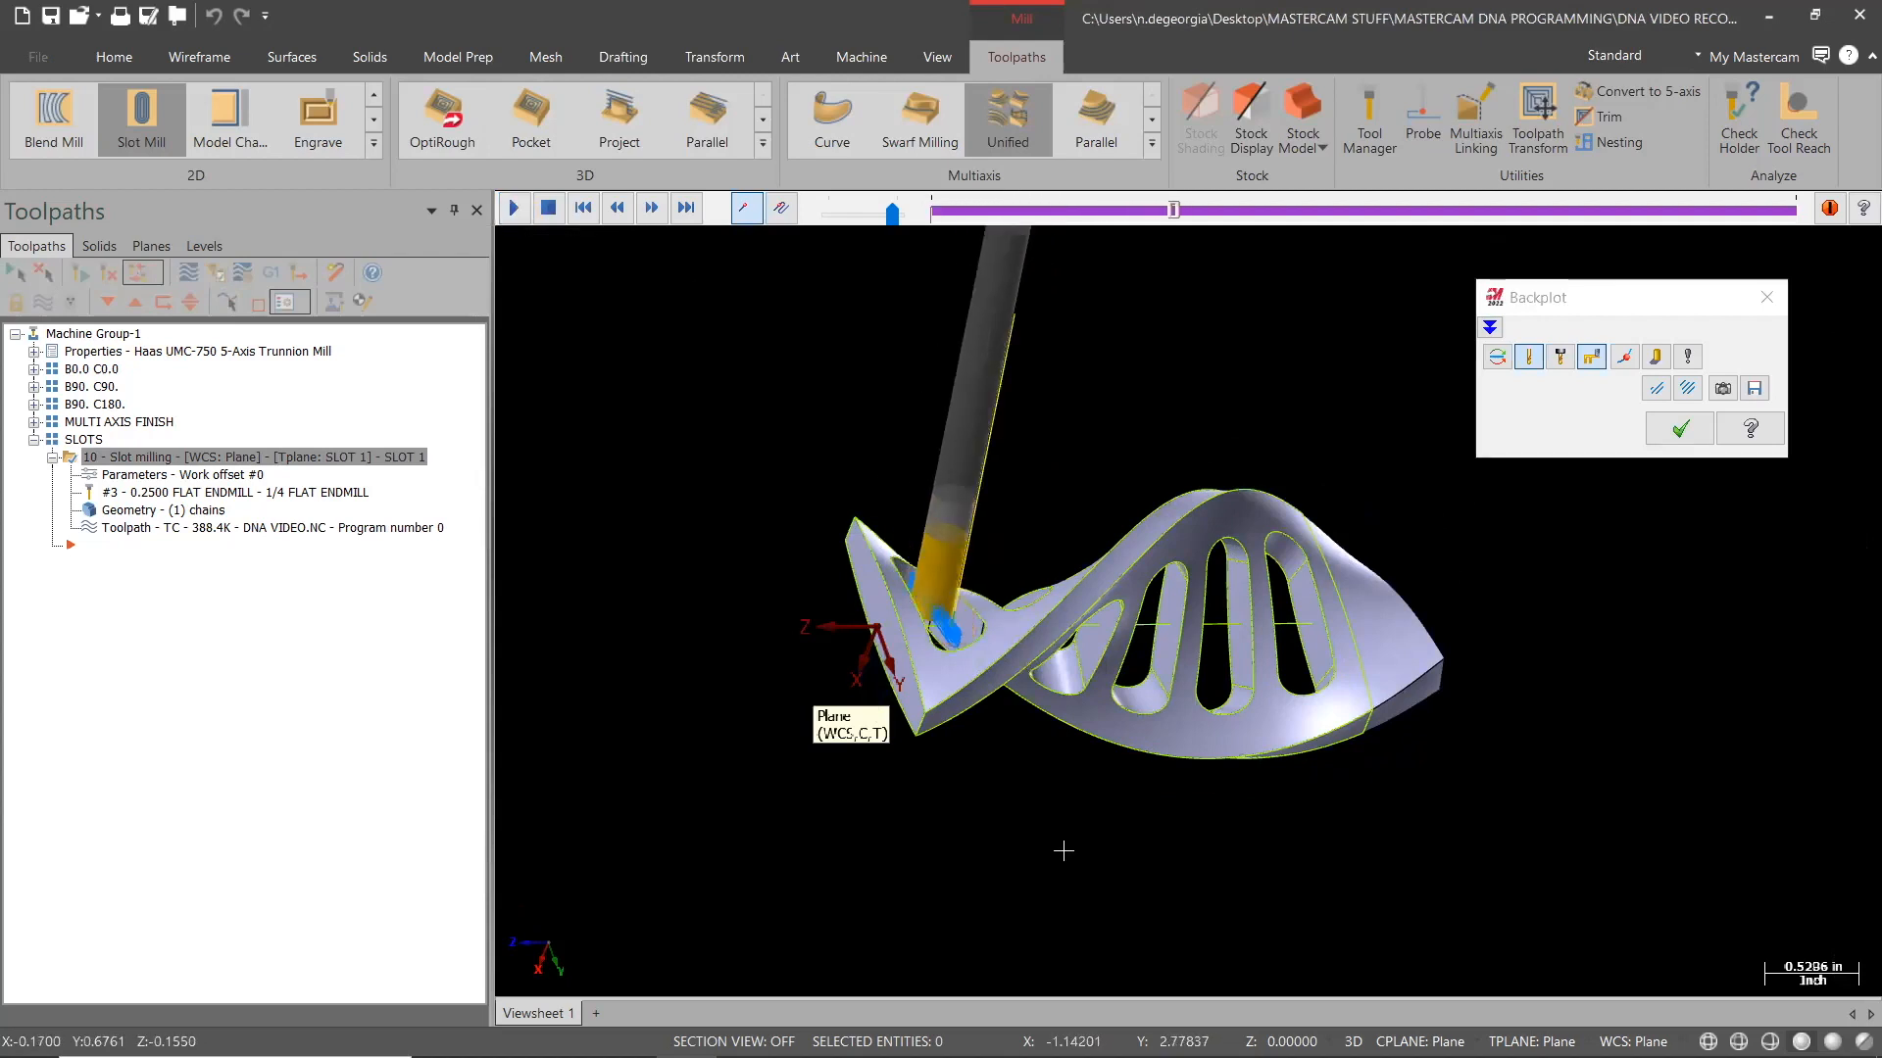
pyautogui.moveTo(1063, 853); pyautogui.dragTo(1087, 794, button='middle')
pyautogui.moveTo(1003, 886); pyautogui.dragTo(1016, 836, button='middle')
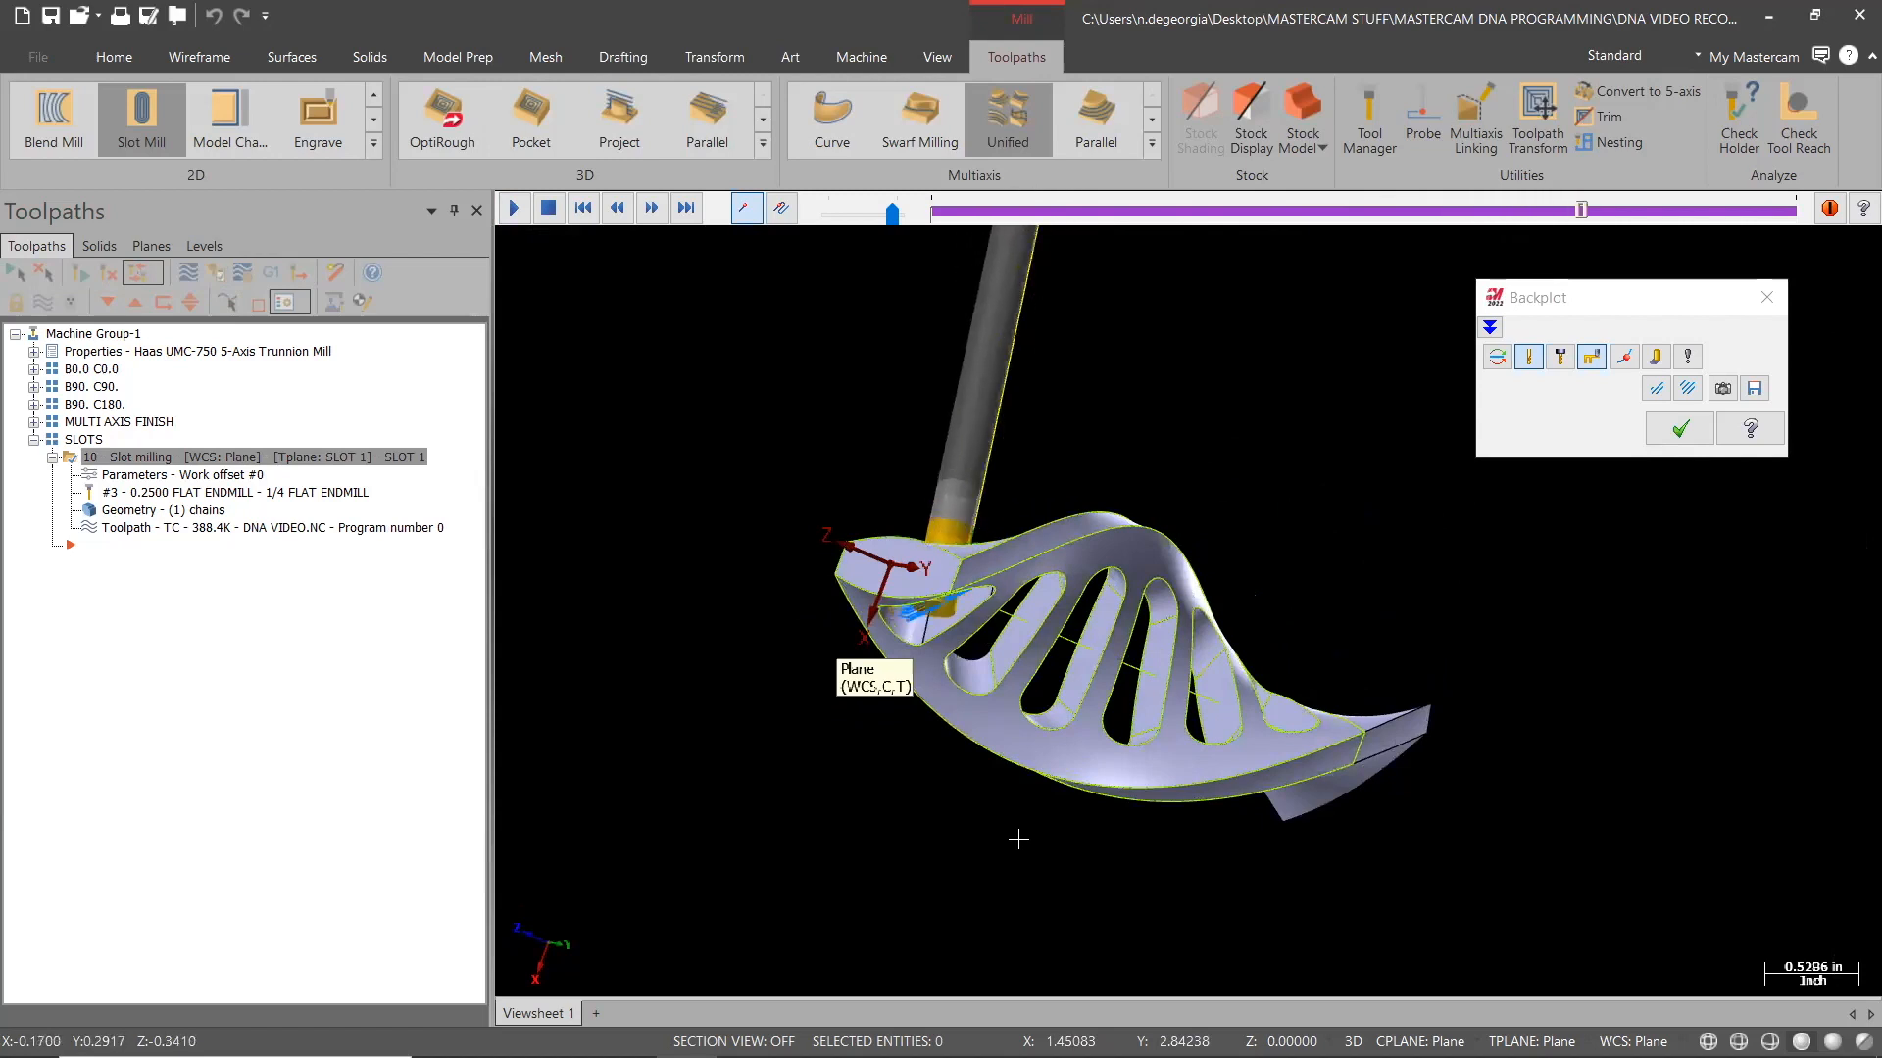
pyautogui.moveTo(978, 836); pyautogui.dragTo(833, 860, button='middle')
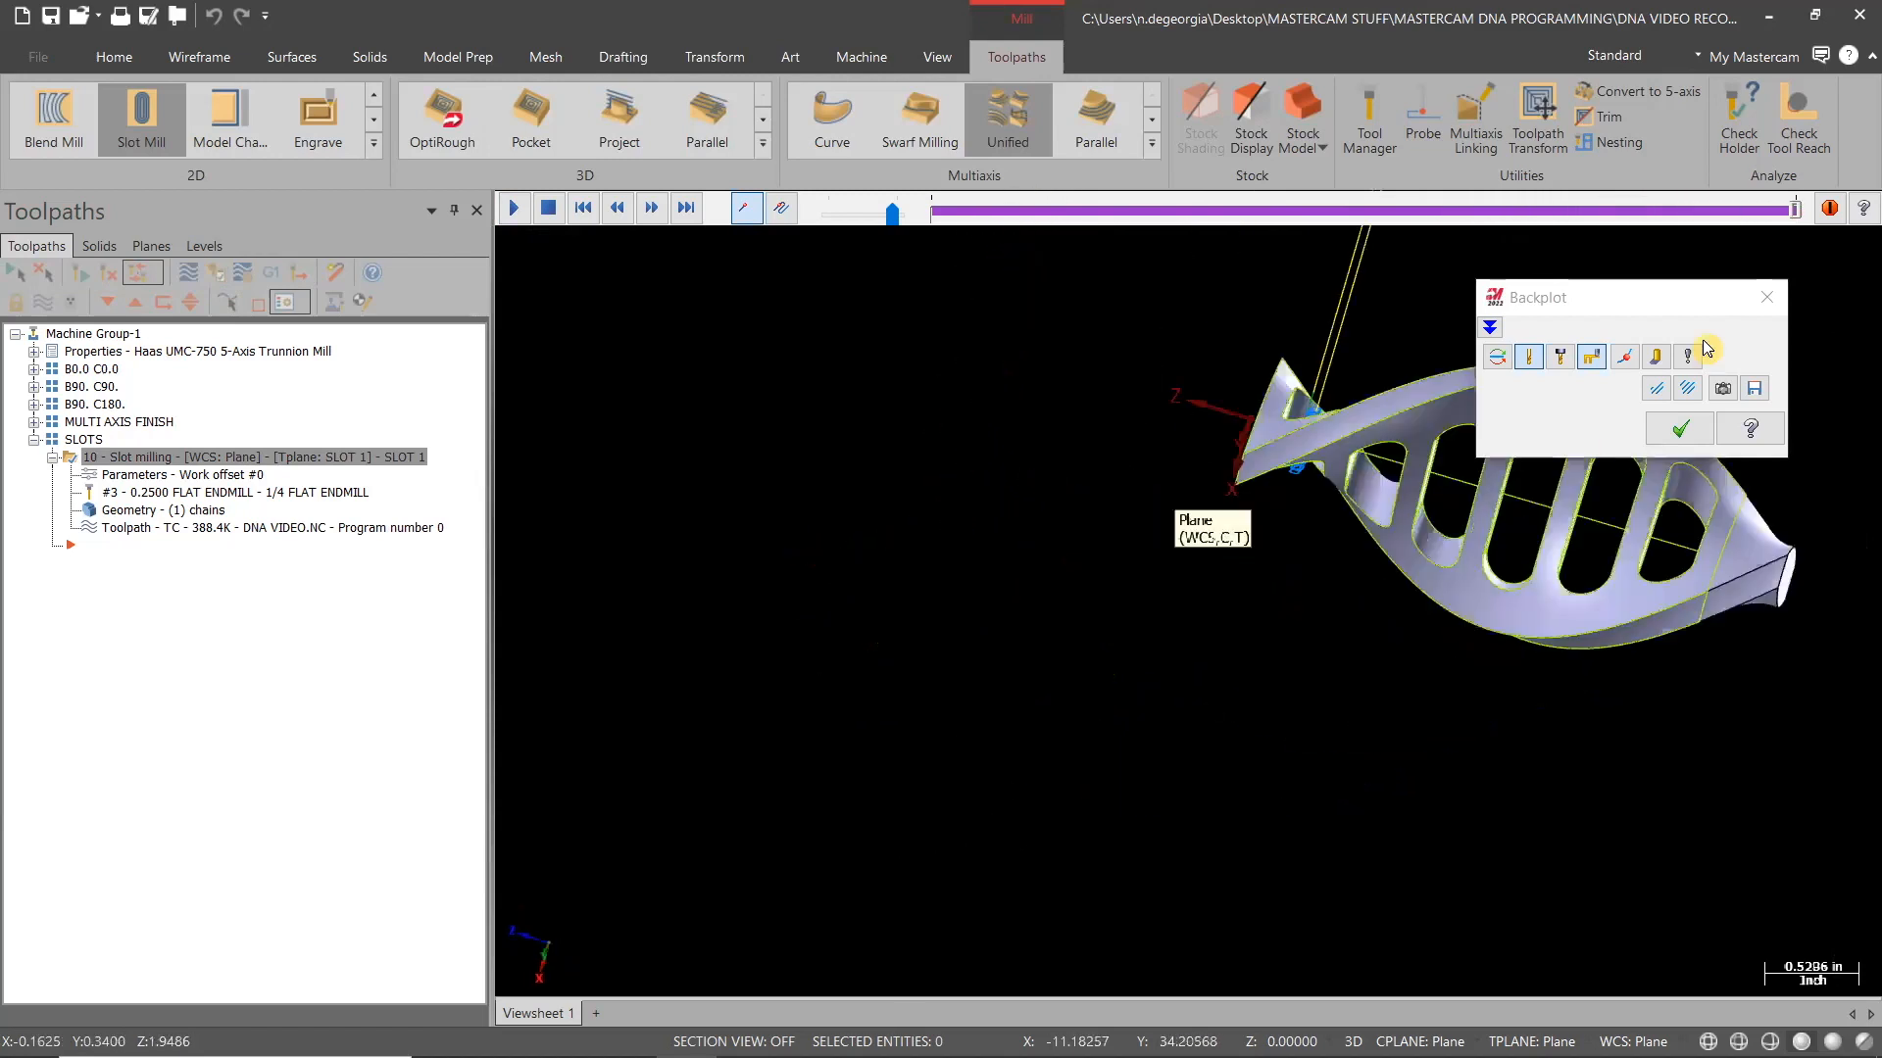
pyautogui.click(1767, 297)
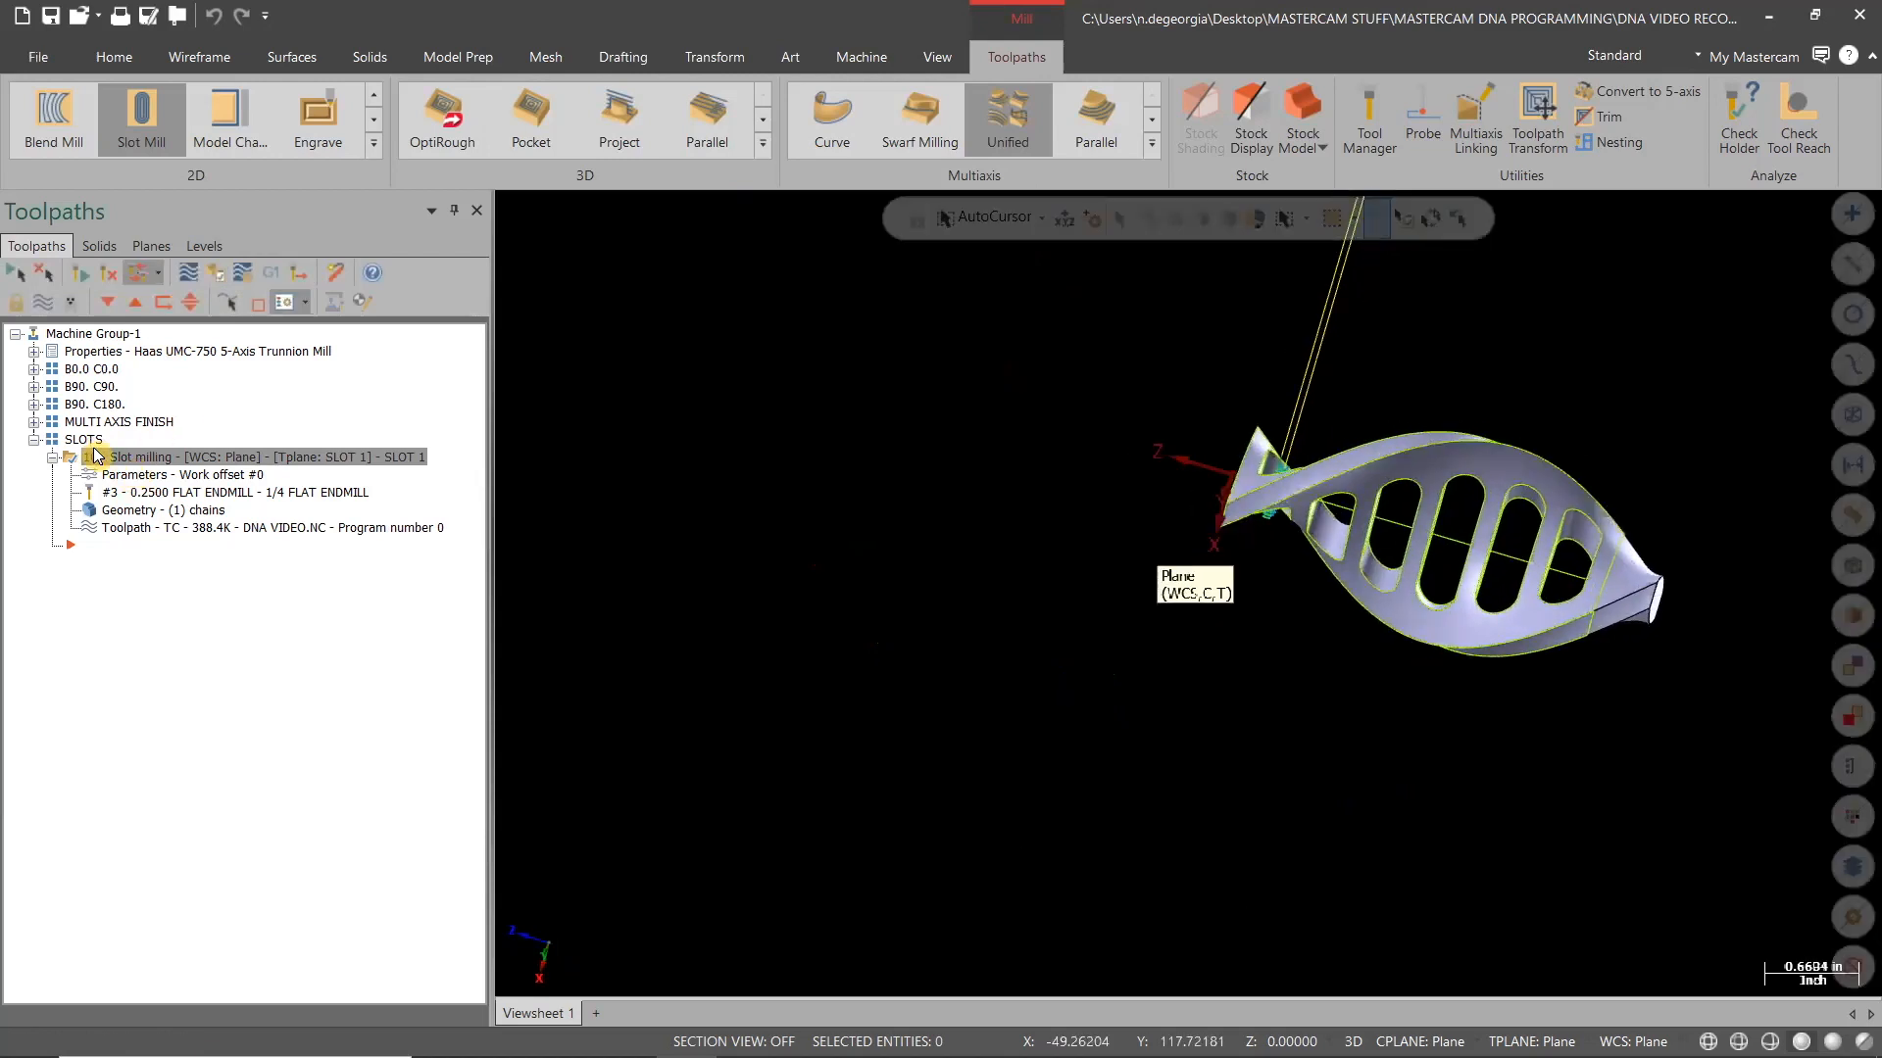
# Hide the first slot's toolpath display and turn the part to show the remaining slots
pyautogui.click(42, 303)
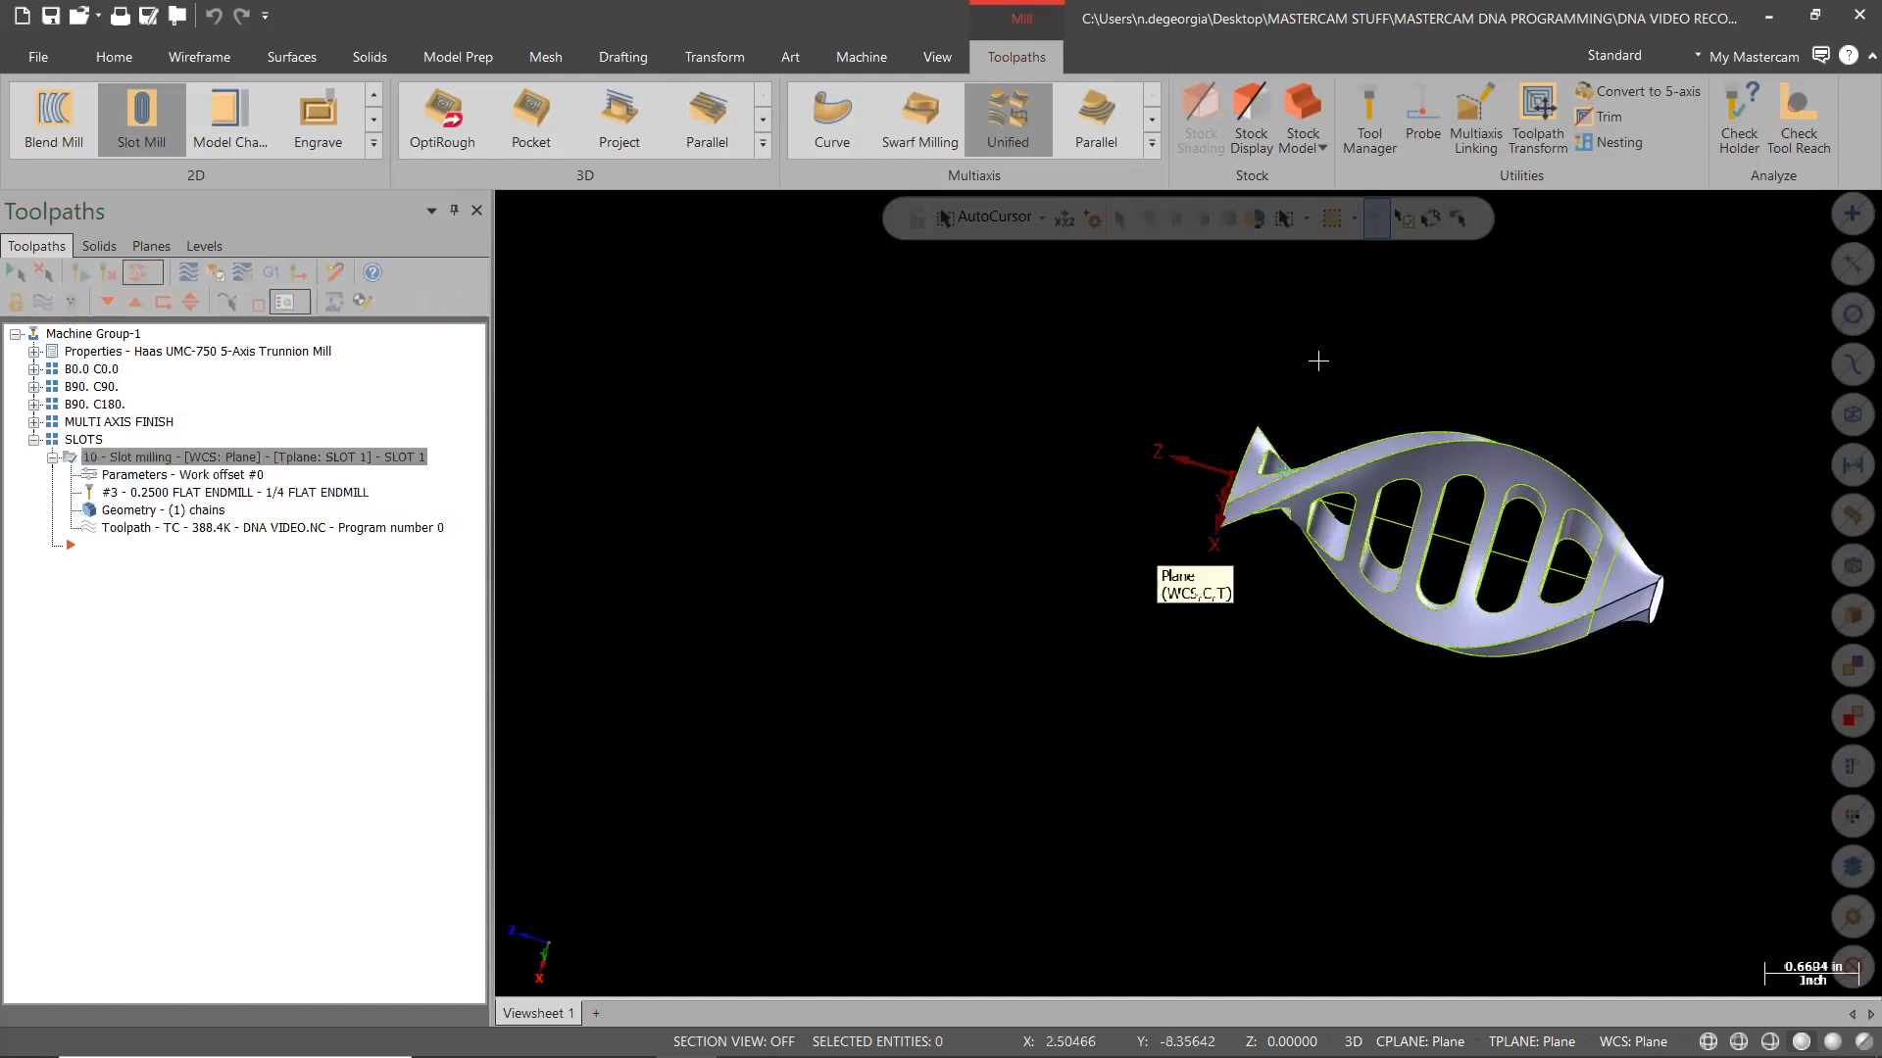
pyautogui.scroll(2, 1519, 367)
pyautogui.moveTo(1504, 374); pyautogui.dragTo(1137, 526, button='middle')
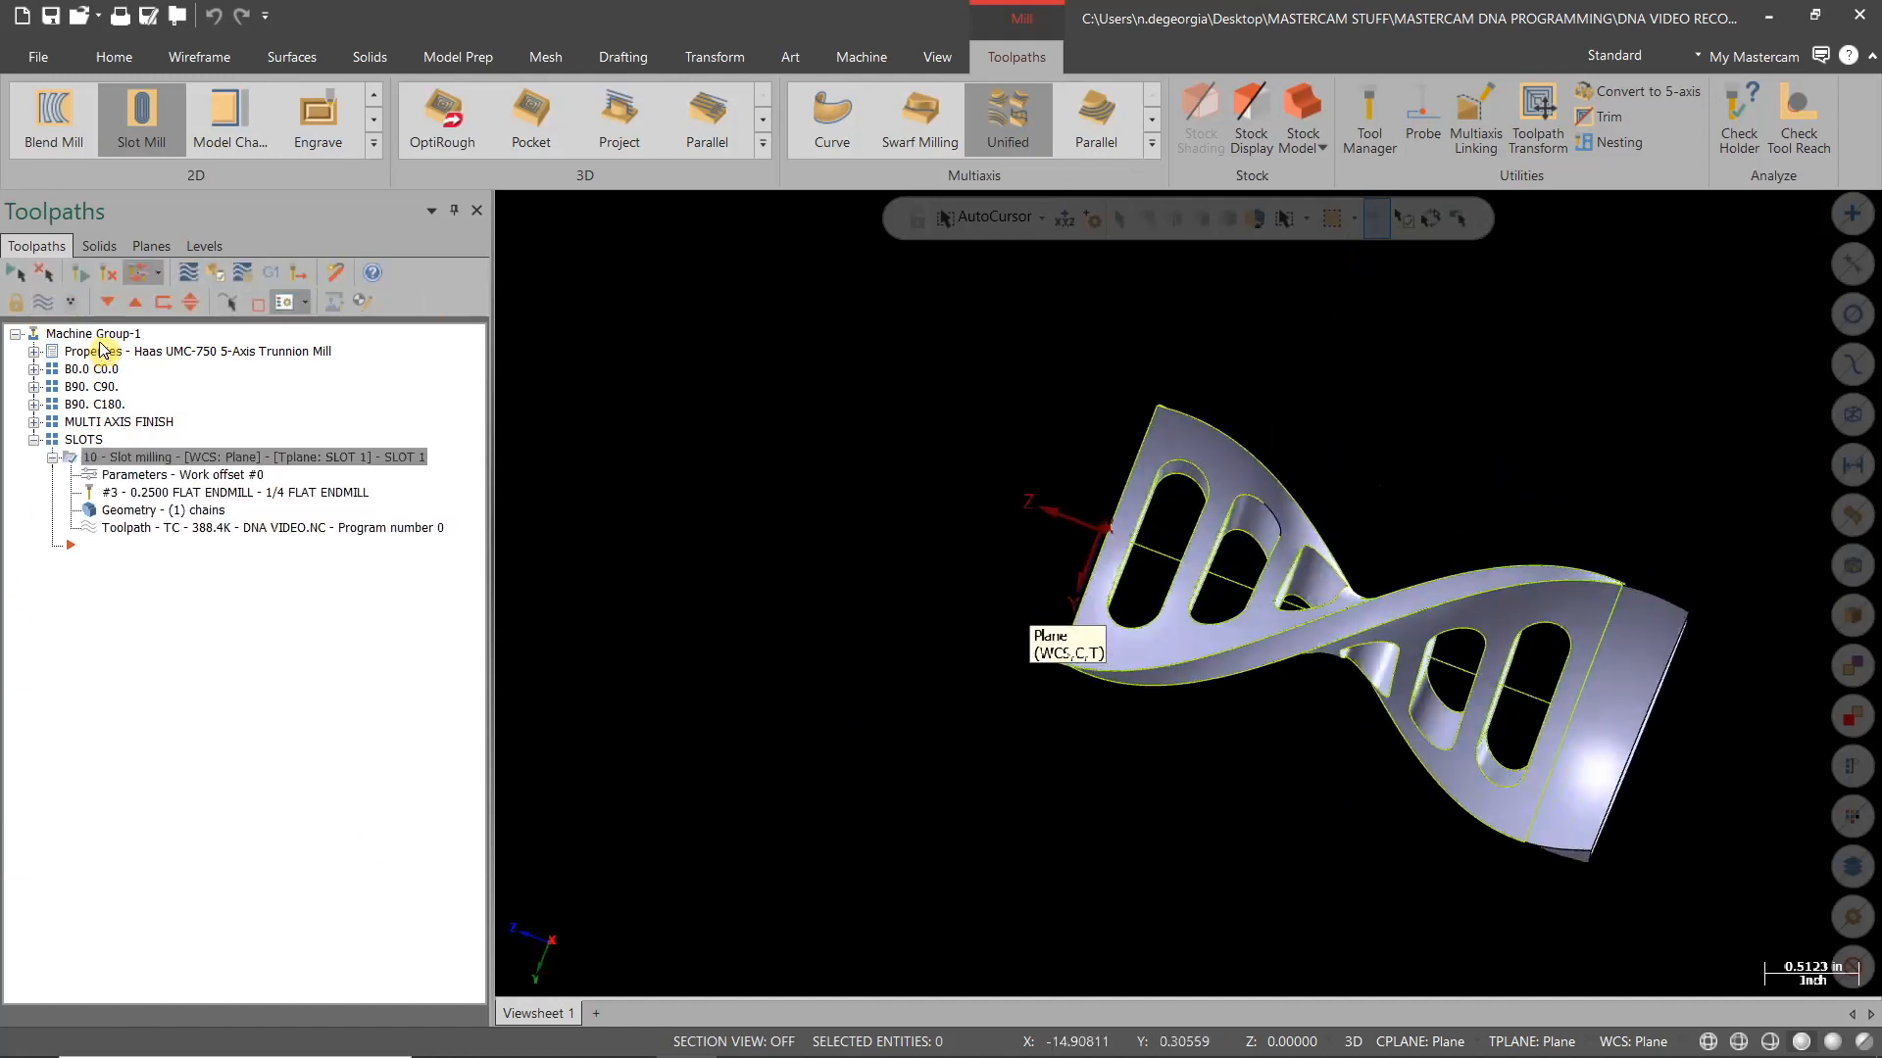
pyautogui.click(143, 111)
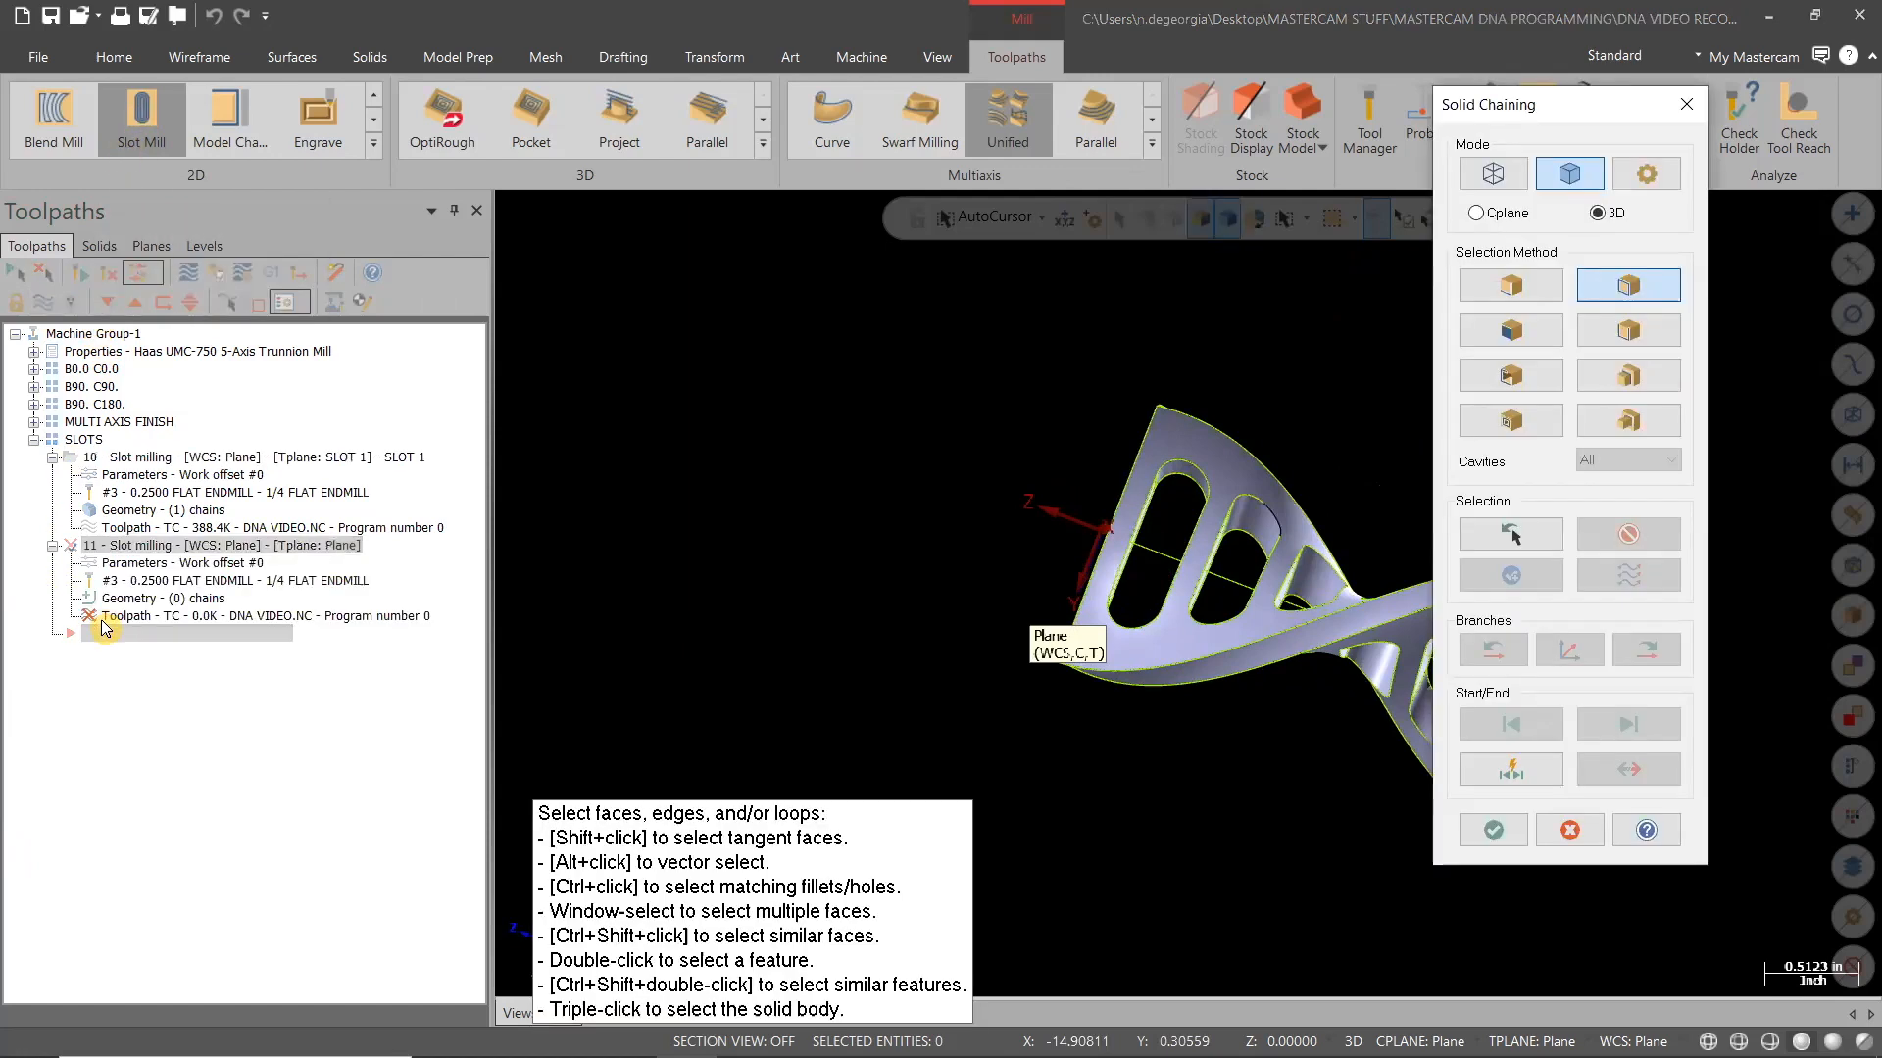
pyautogui.click(1571, 829)
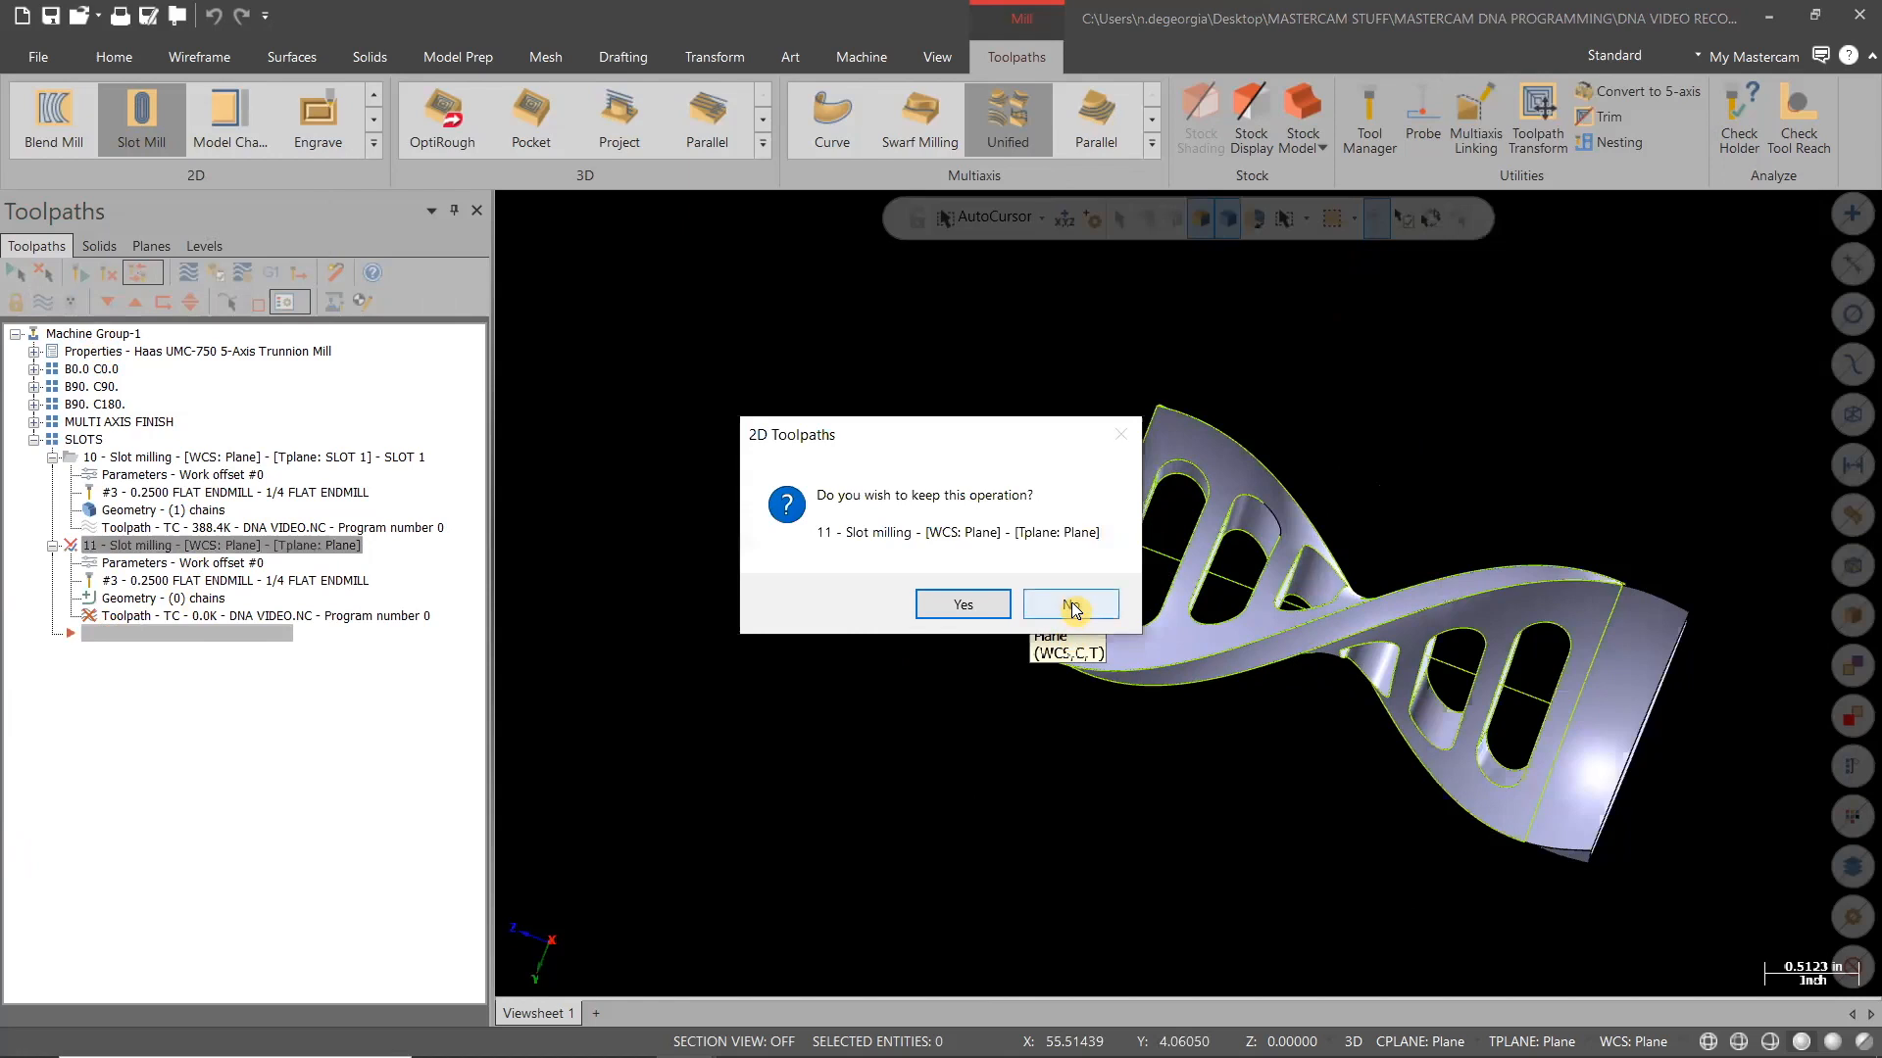
pyautogui.click(1071, 605)
# Copy the SLOT 1 slot milling operation and paste the duplicate below it in the SLOTS group
pyautogui.click(154, 459)
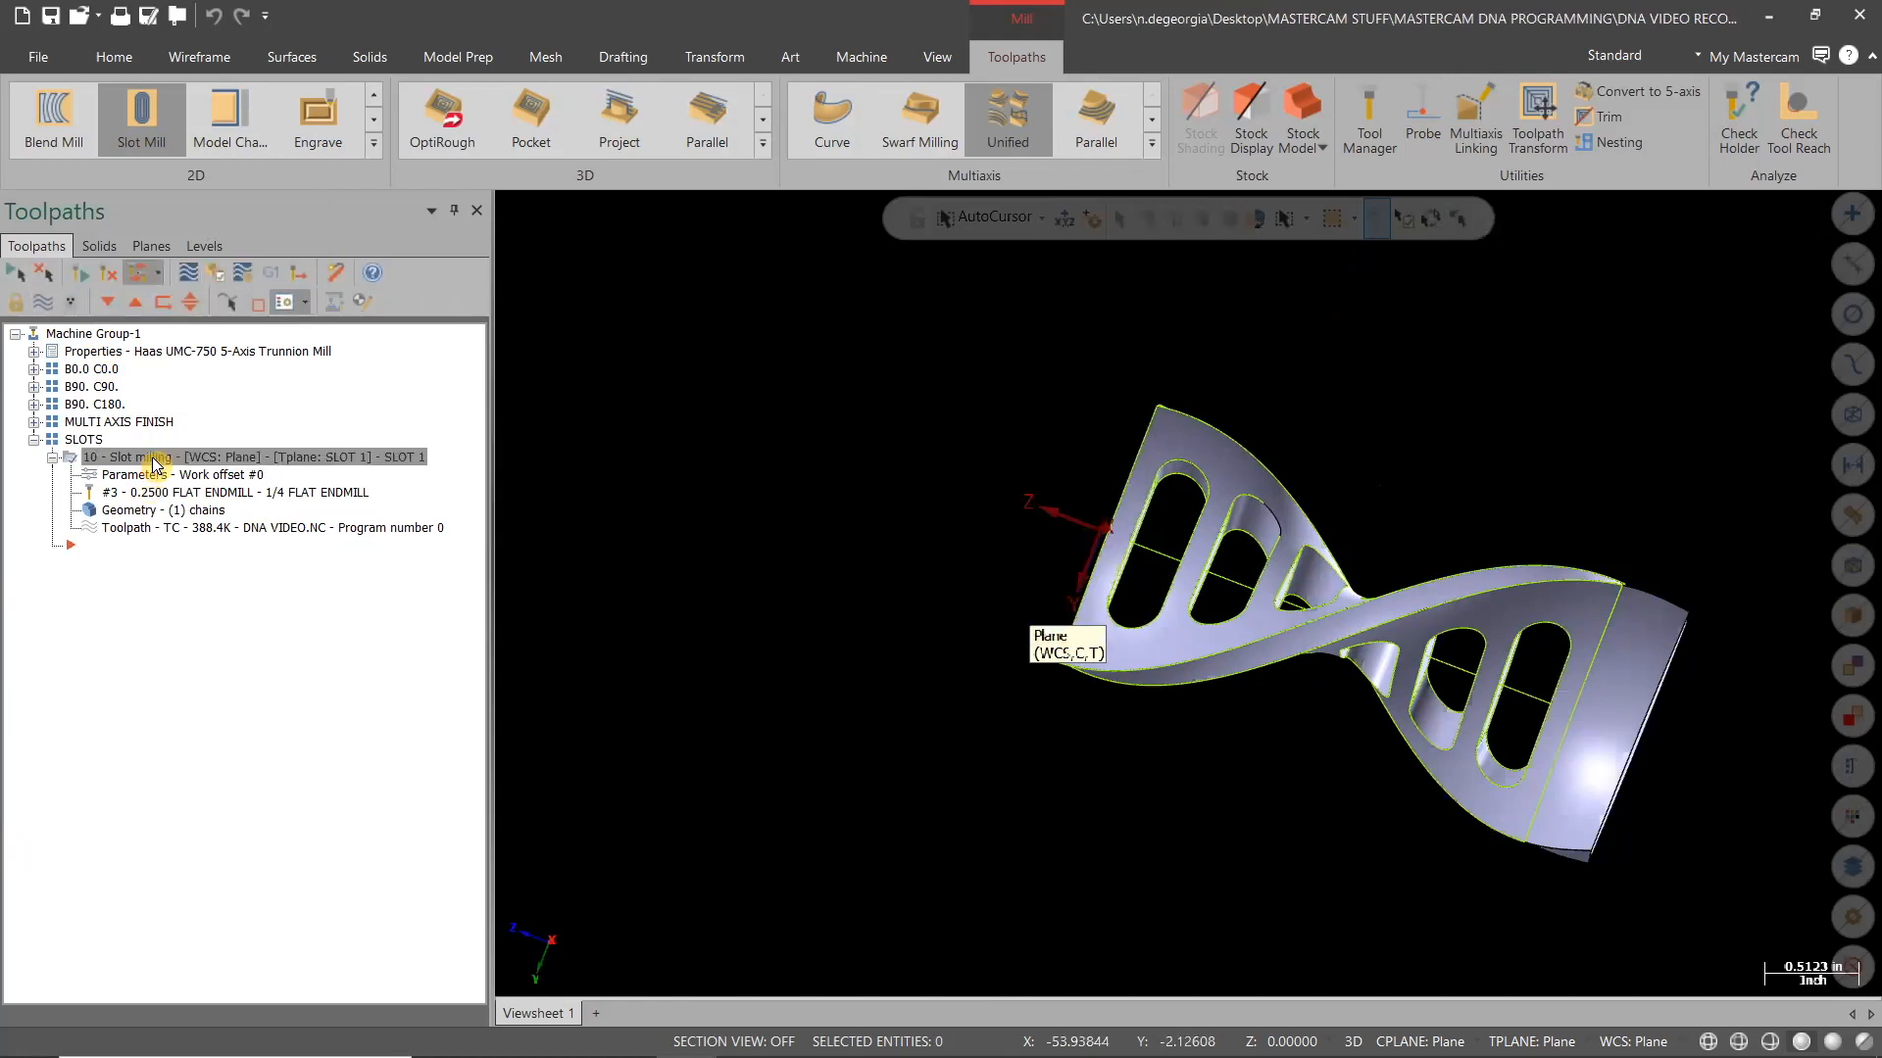
pyautogui.rightClick(154, 460)
pyautogui.click(209, 651)
pyautogui.rightClick(86, 545)
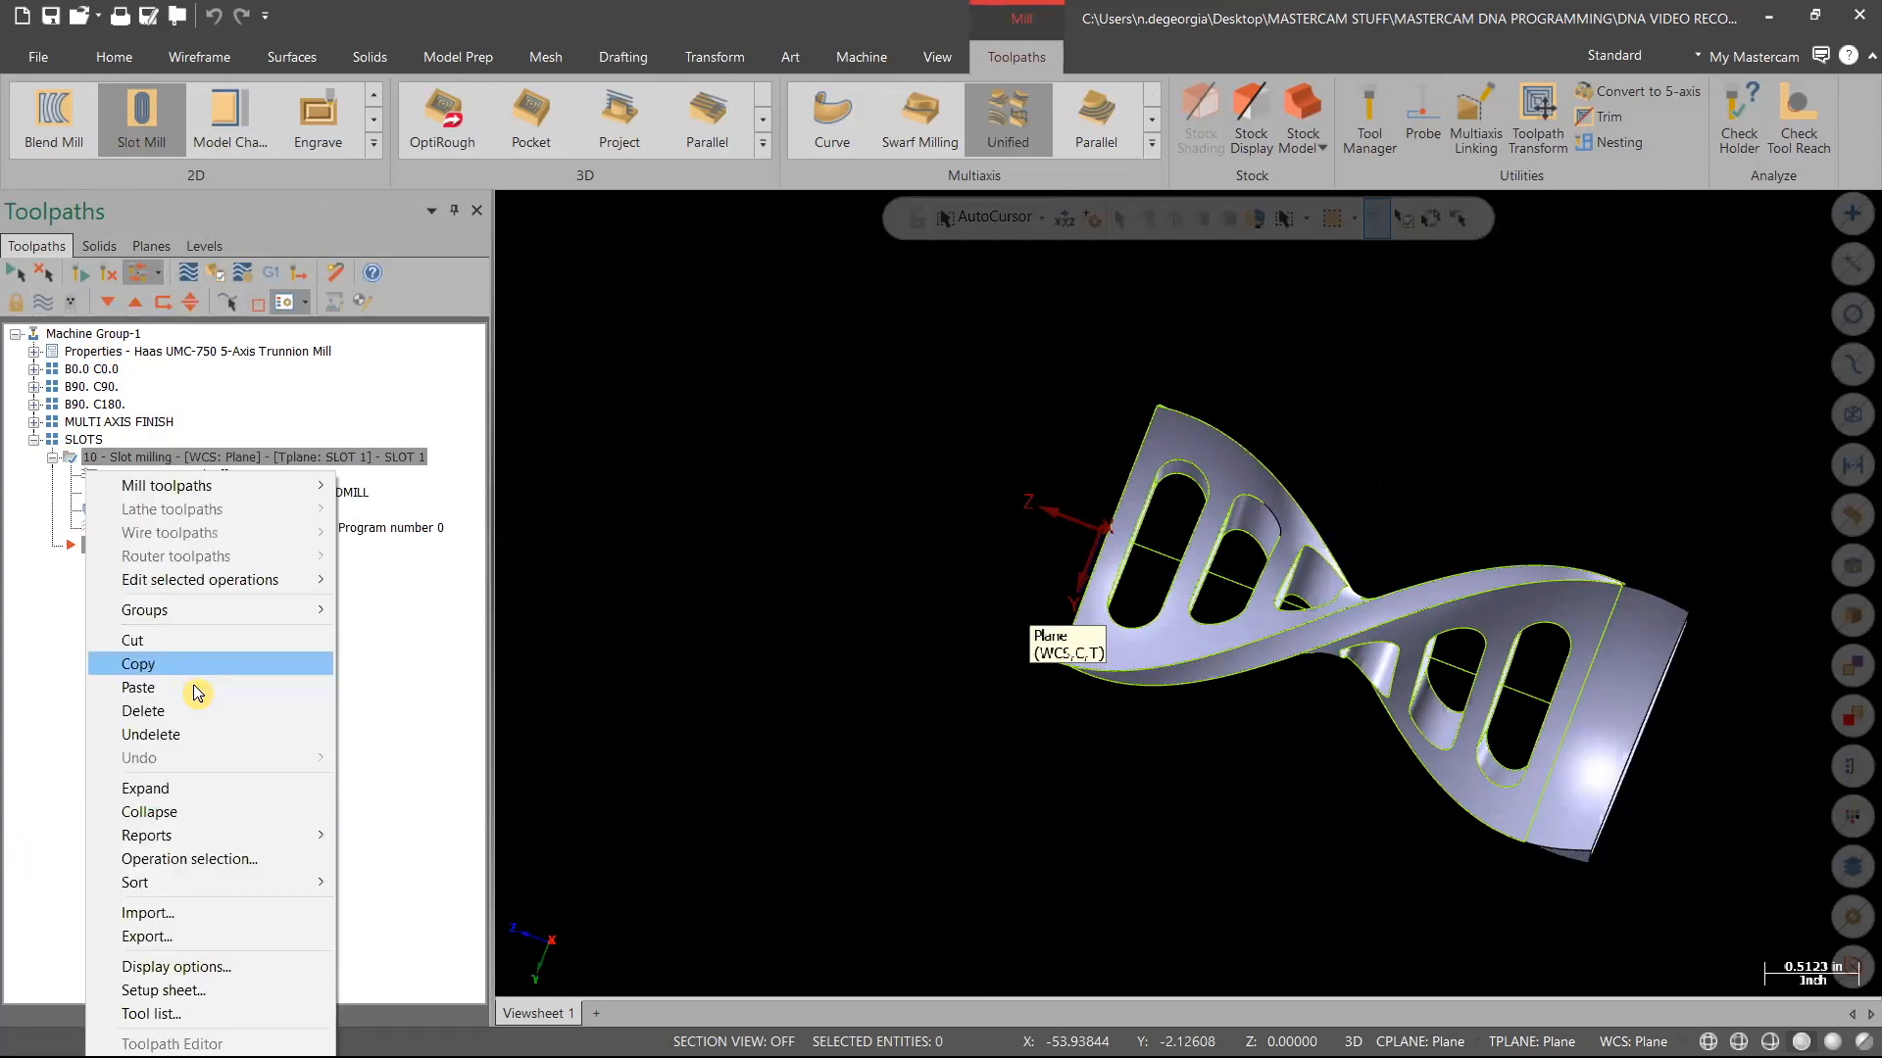
pyautogui.click(182, 688)
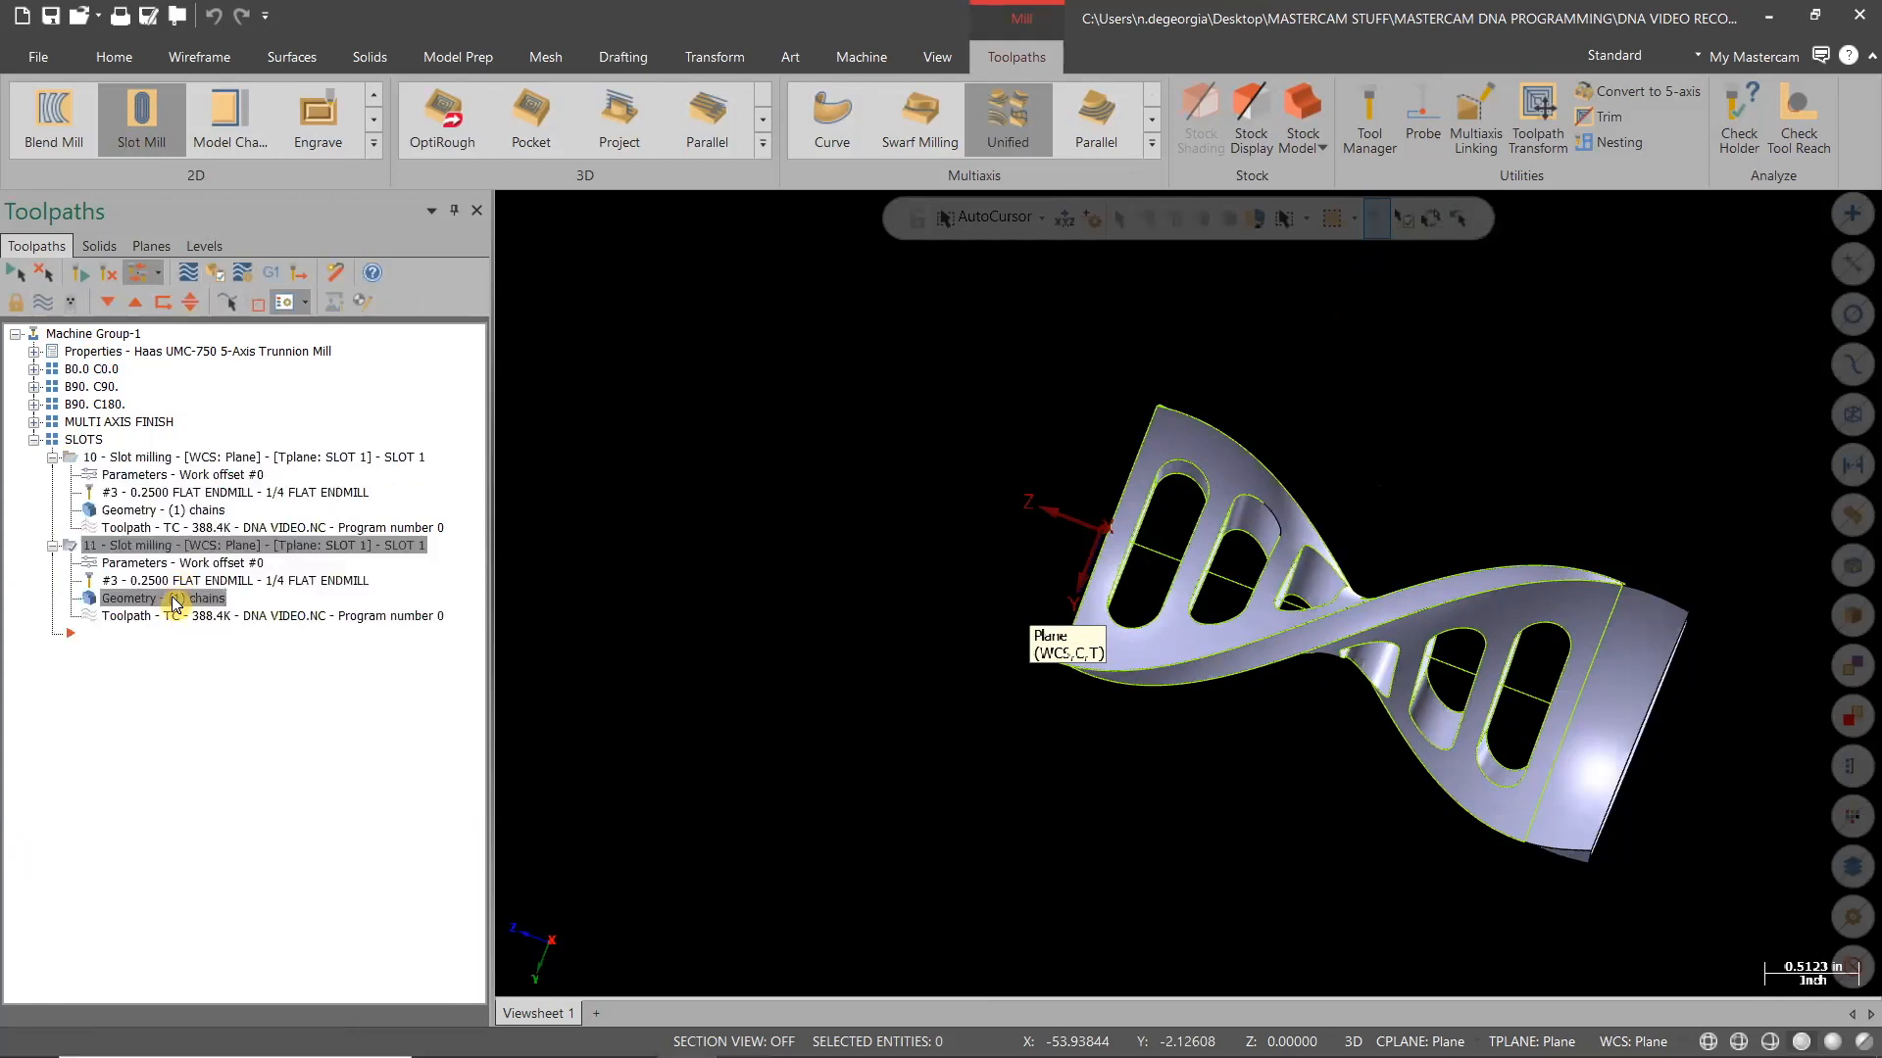
# Rechain the copied operation's geometry to the edge loop of the second slot
pyautogui.click(176, 600)
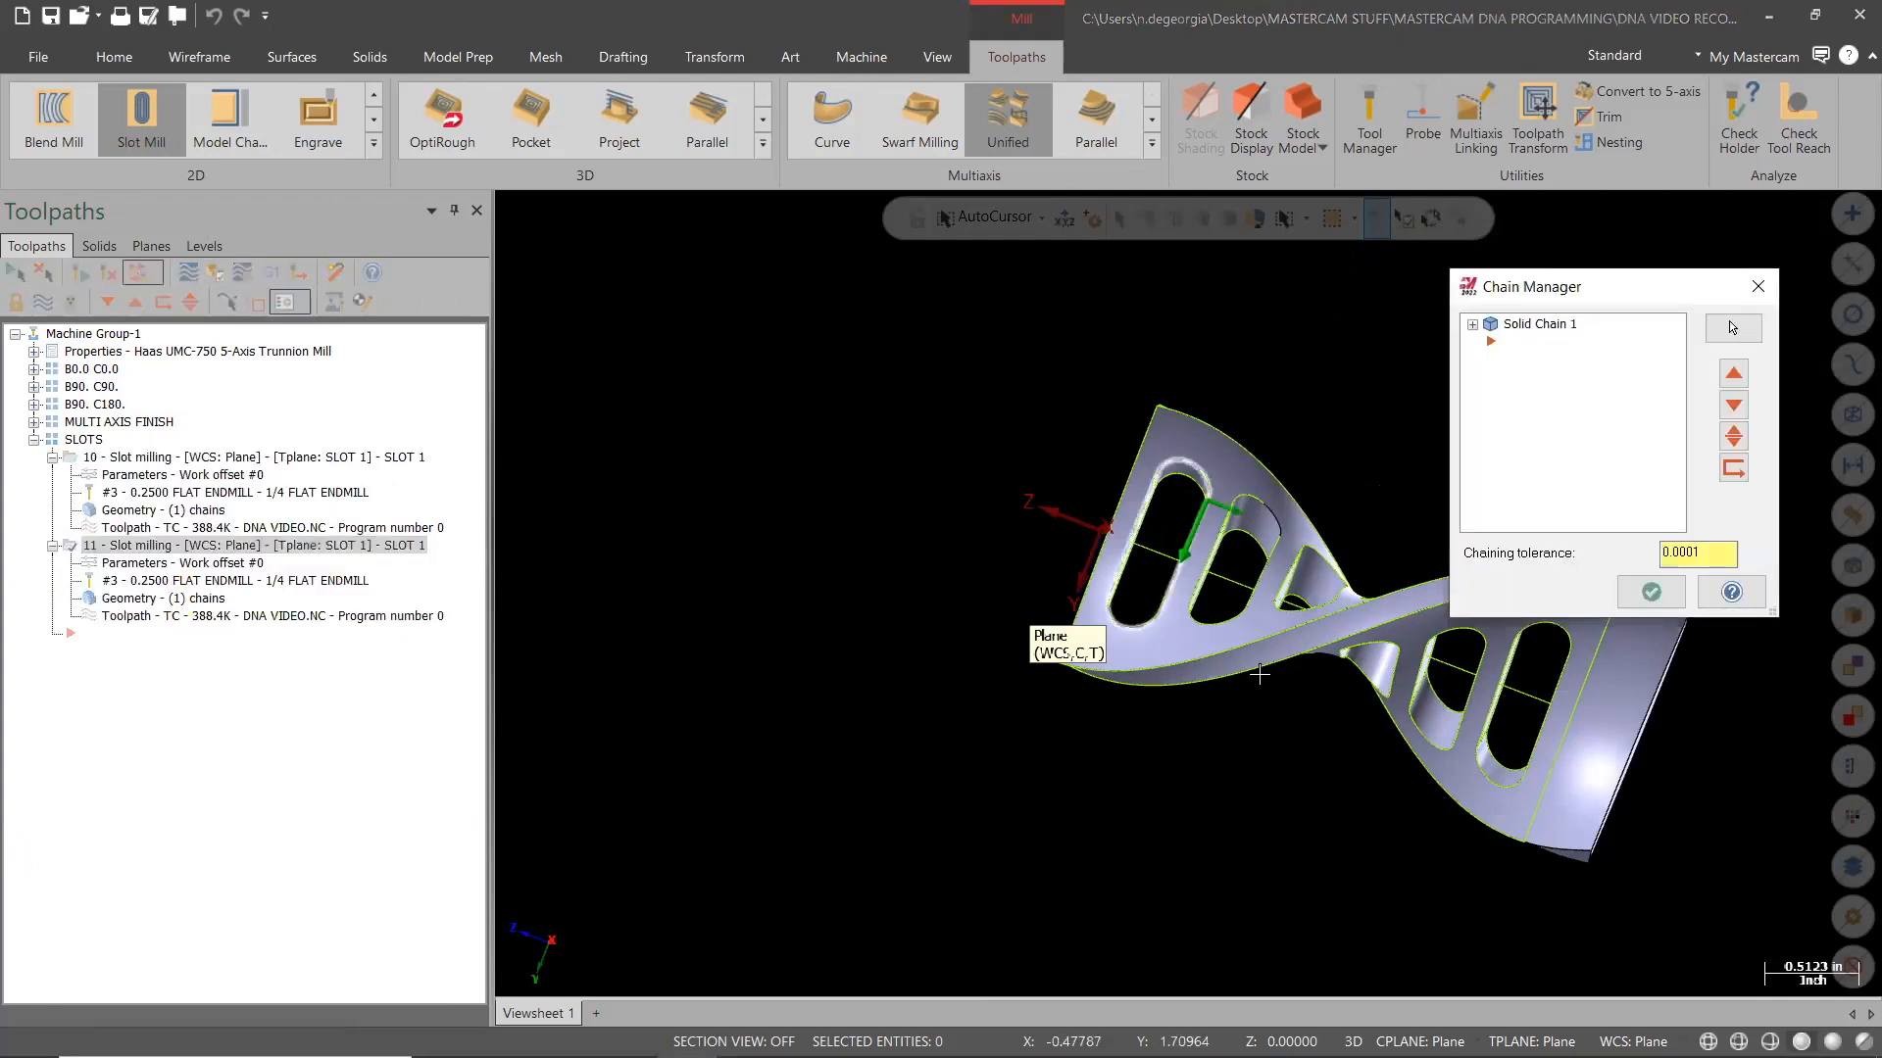
pyautogui.click(1564, 328)
pyautogui.rightClick(1566, 332)
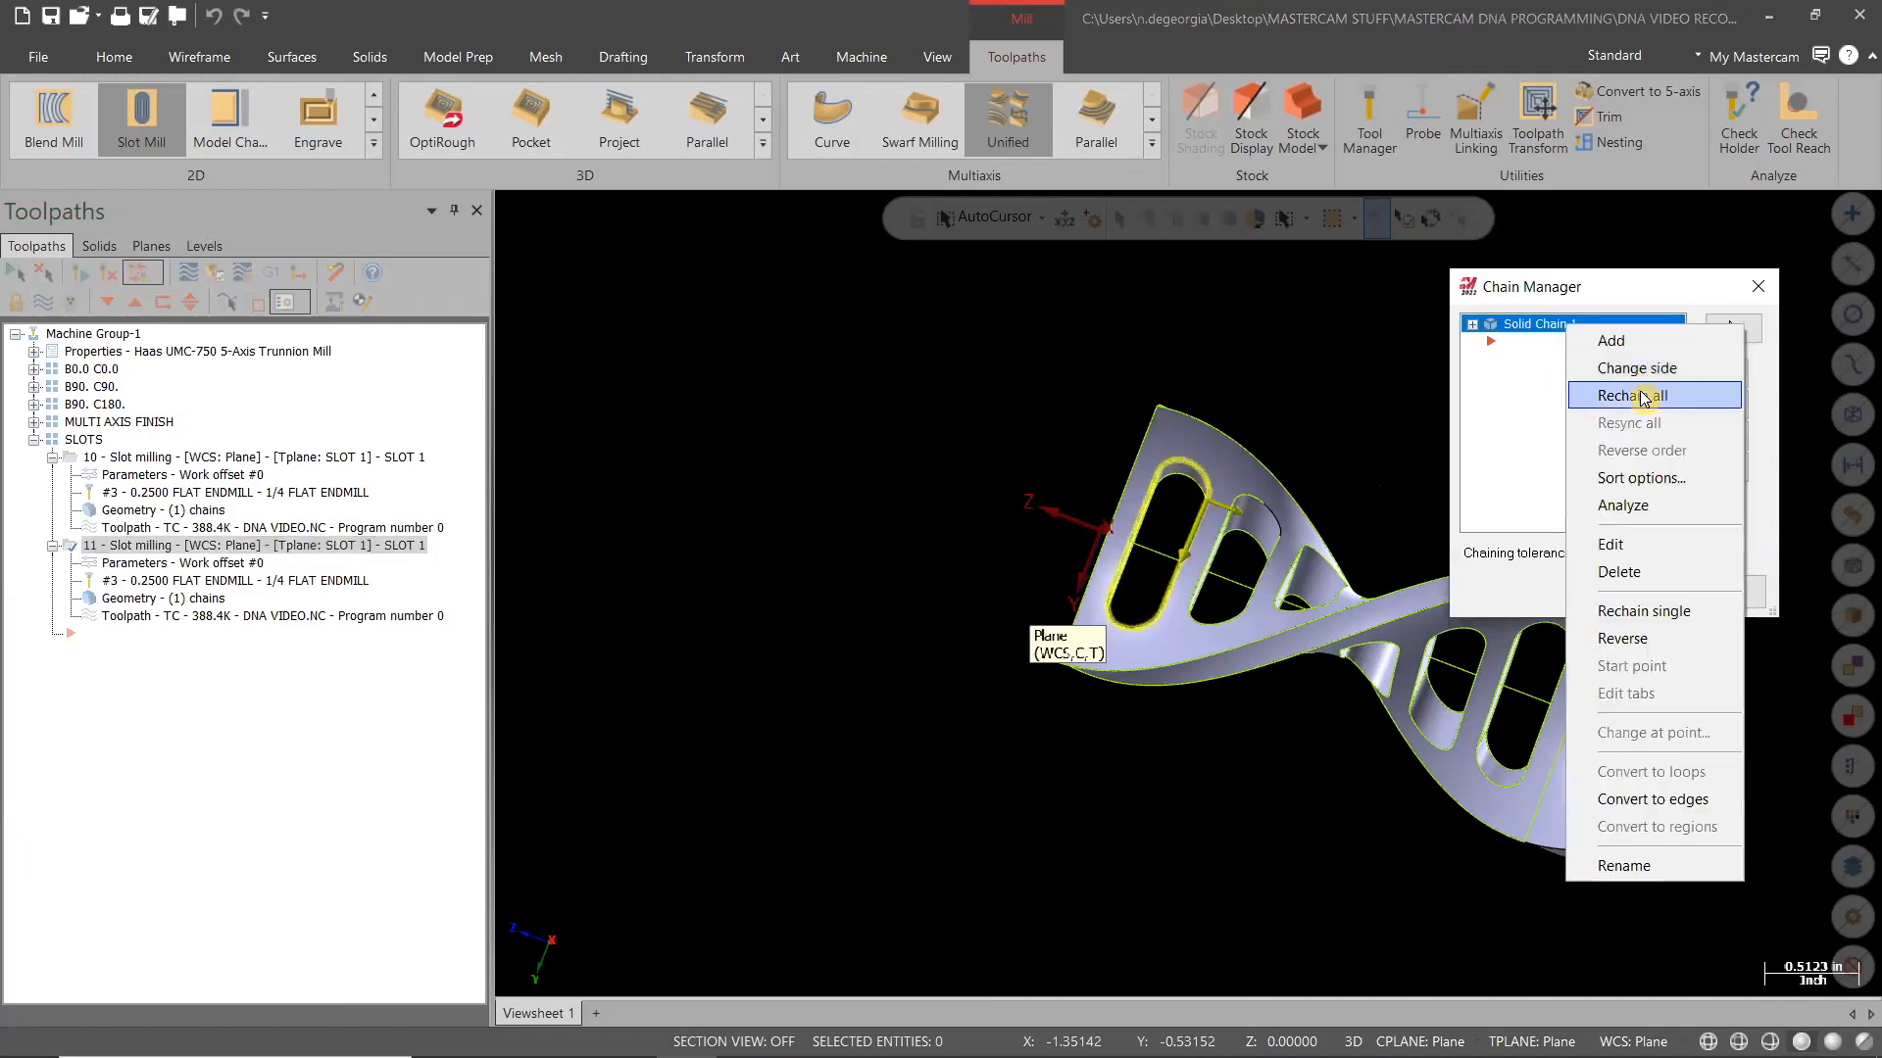
pyautogui.click(1632, 395)
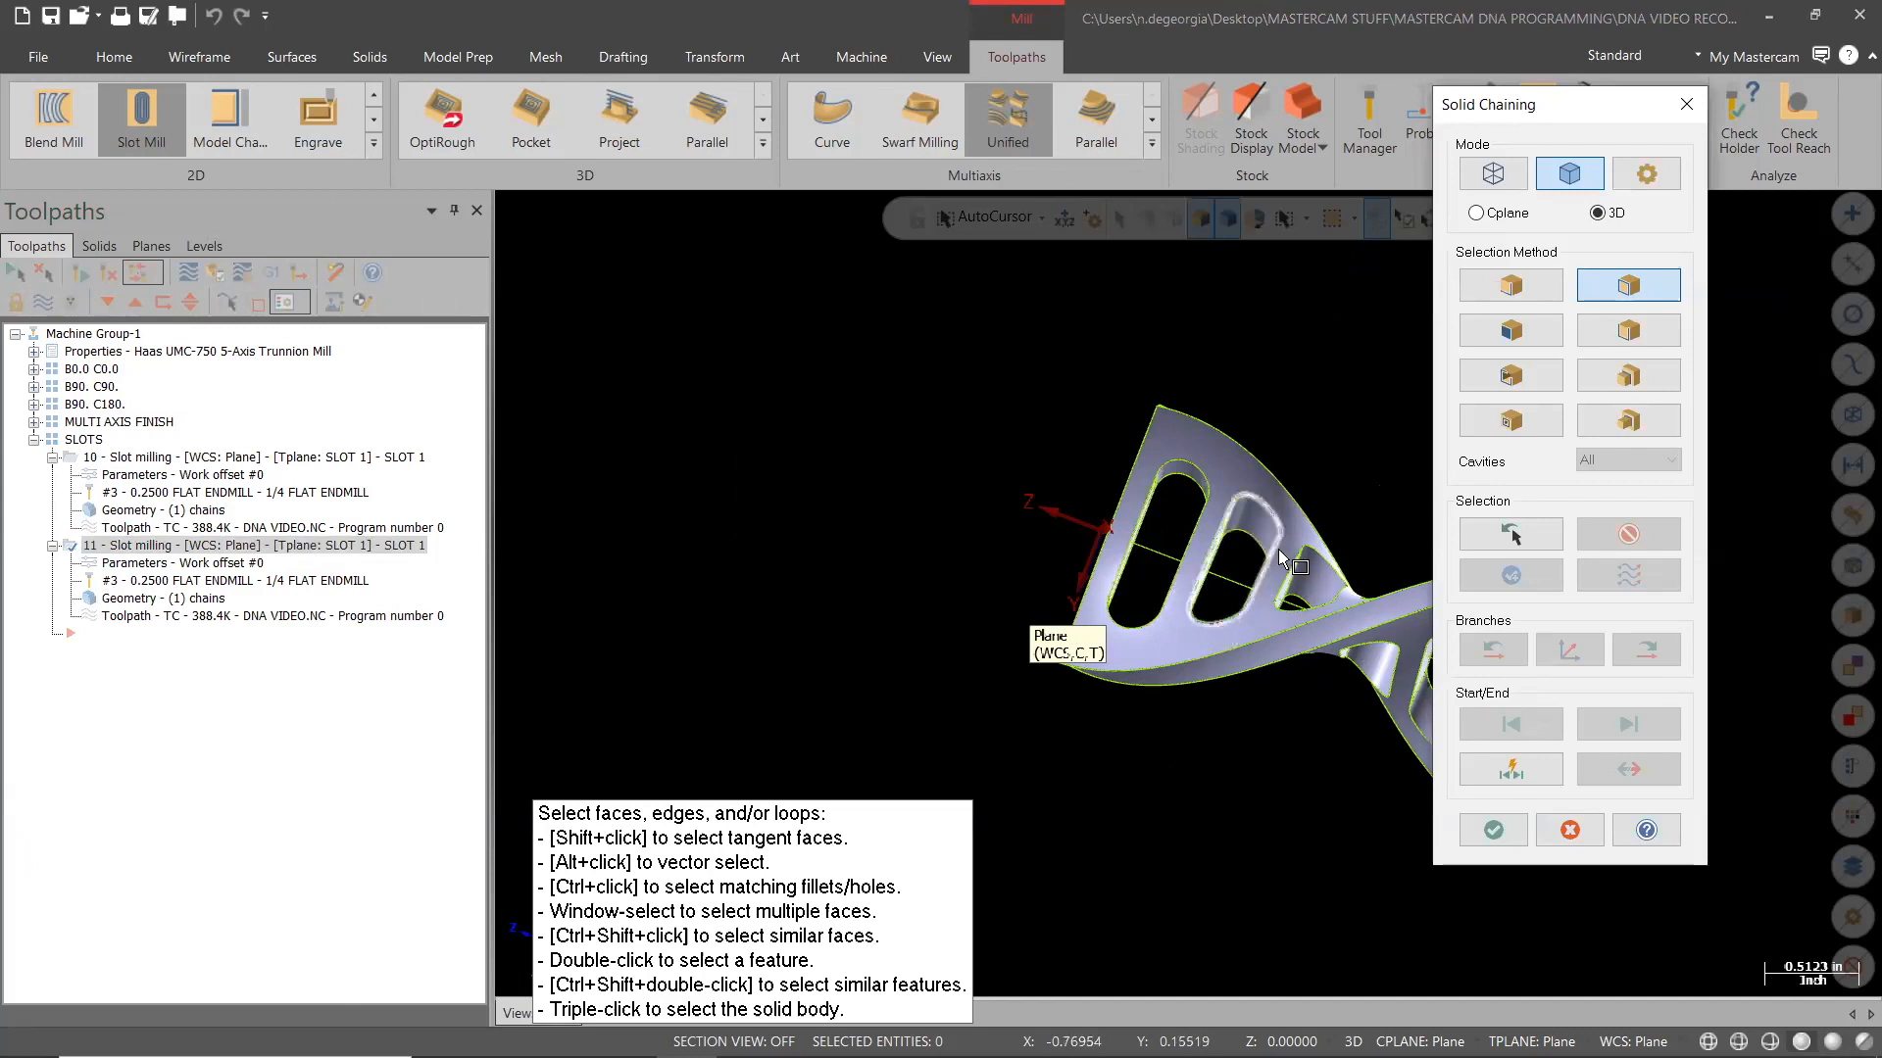
pyautogui.click(1281, 549)
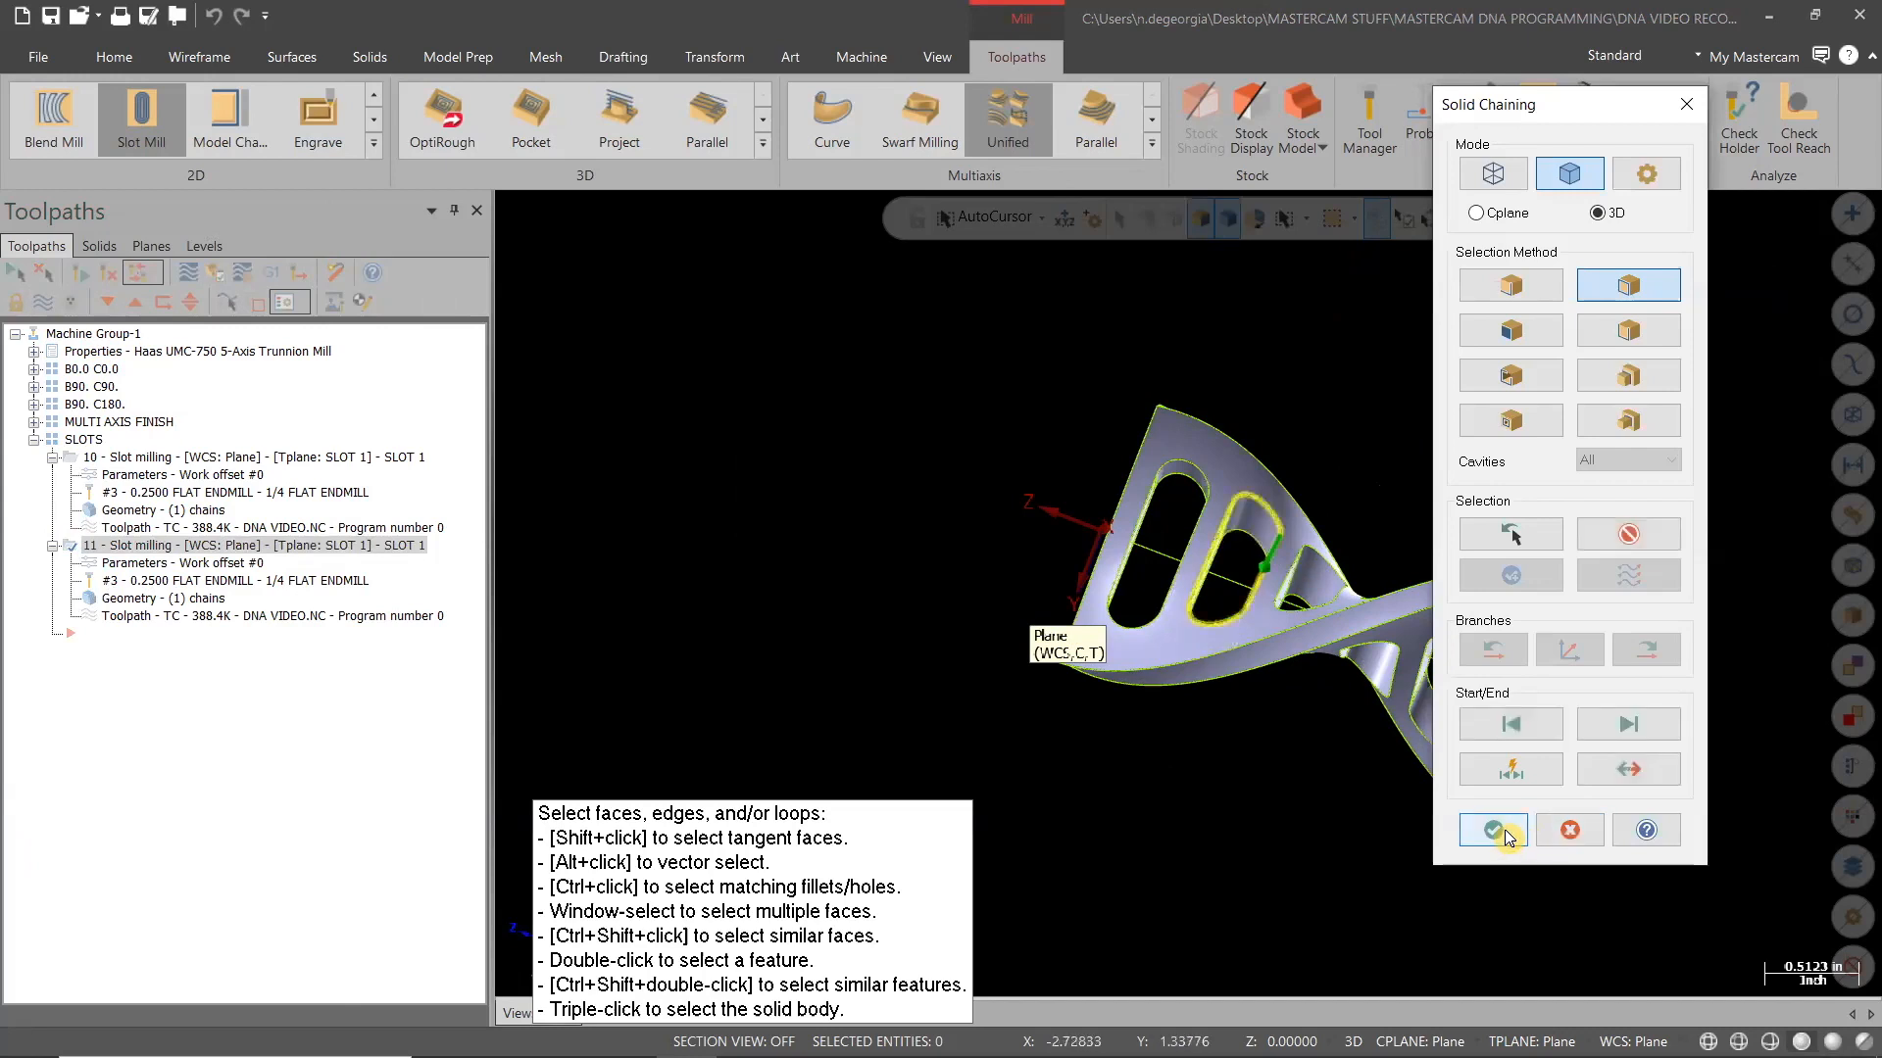
pyautogui.click(1502, 829)
pyautogui.click(1649, 593)
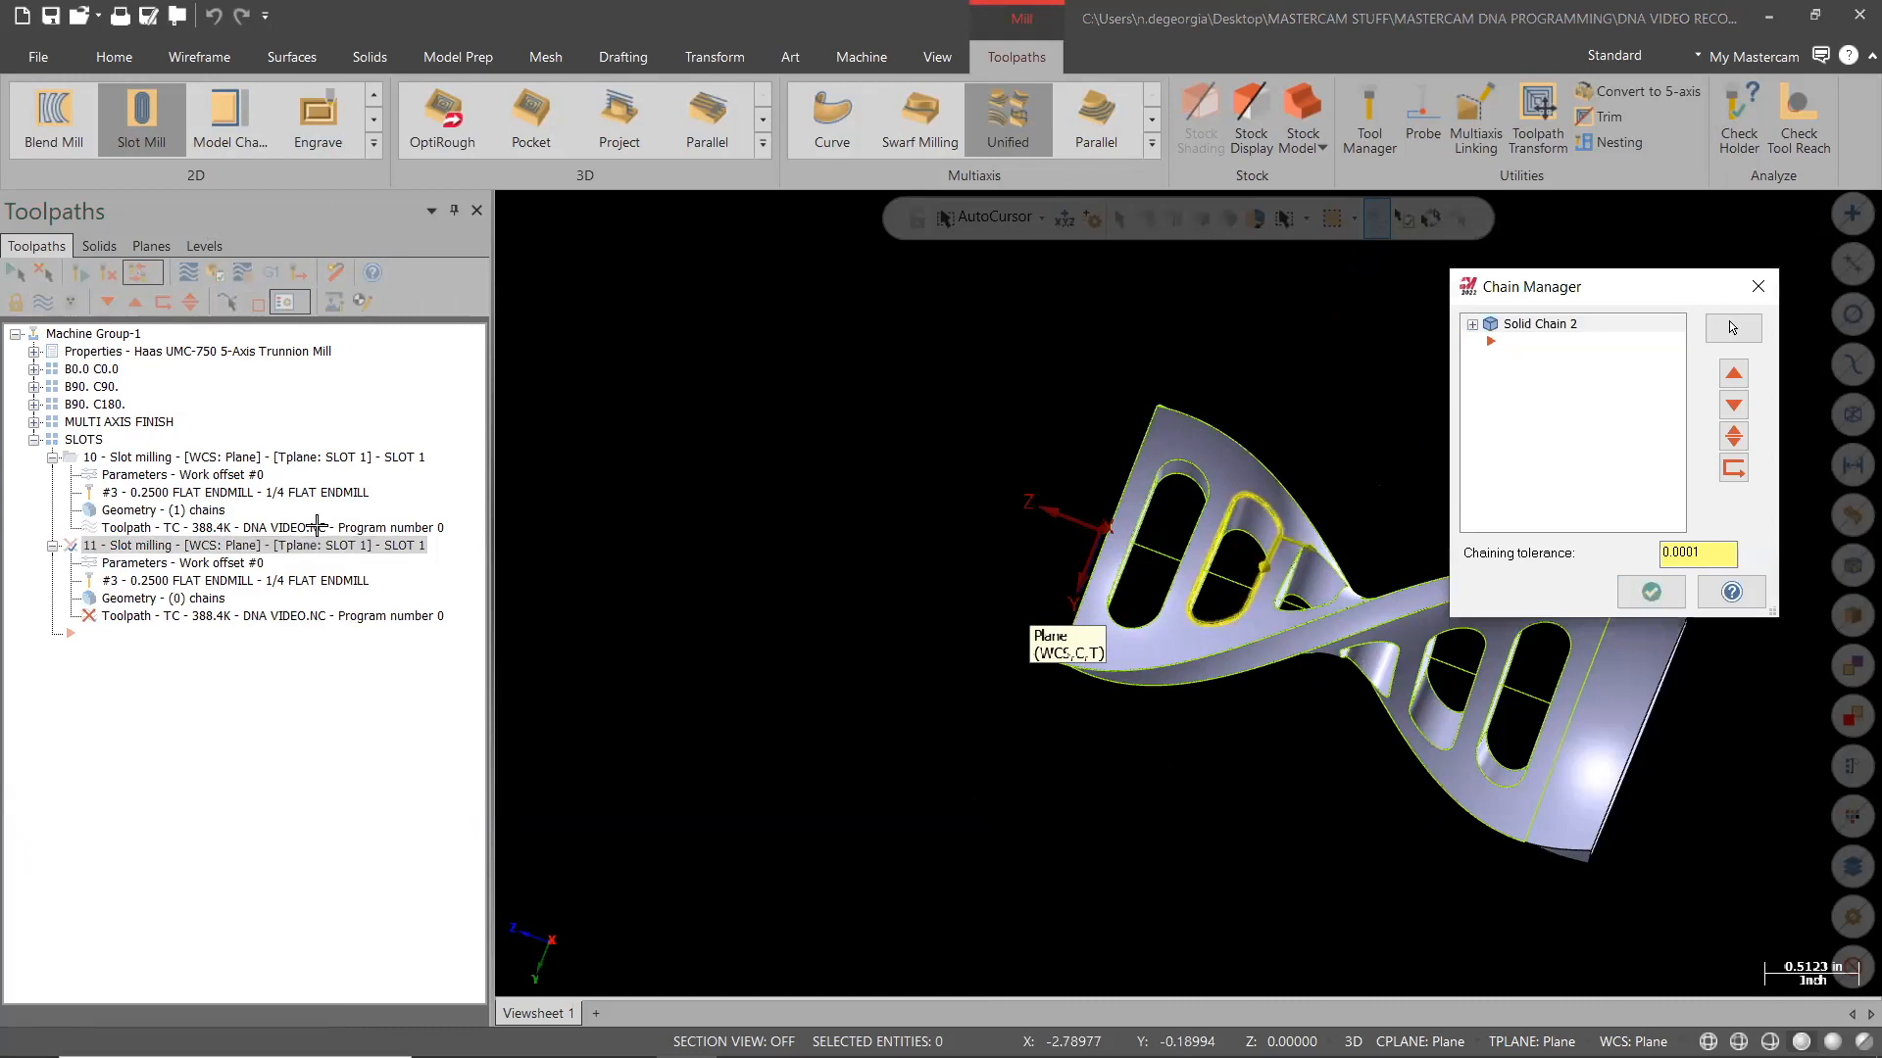
# Set the copied operation's tool plane and construction plane to SLOT 2, regenerate it and show its toolpath on the part
pyautogui.click(166, 566)
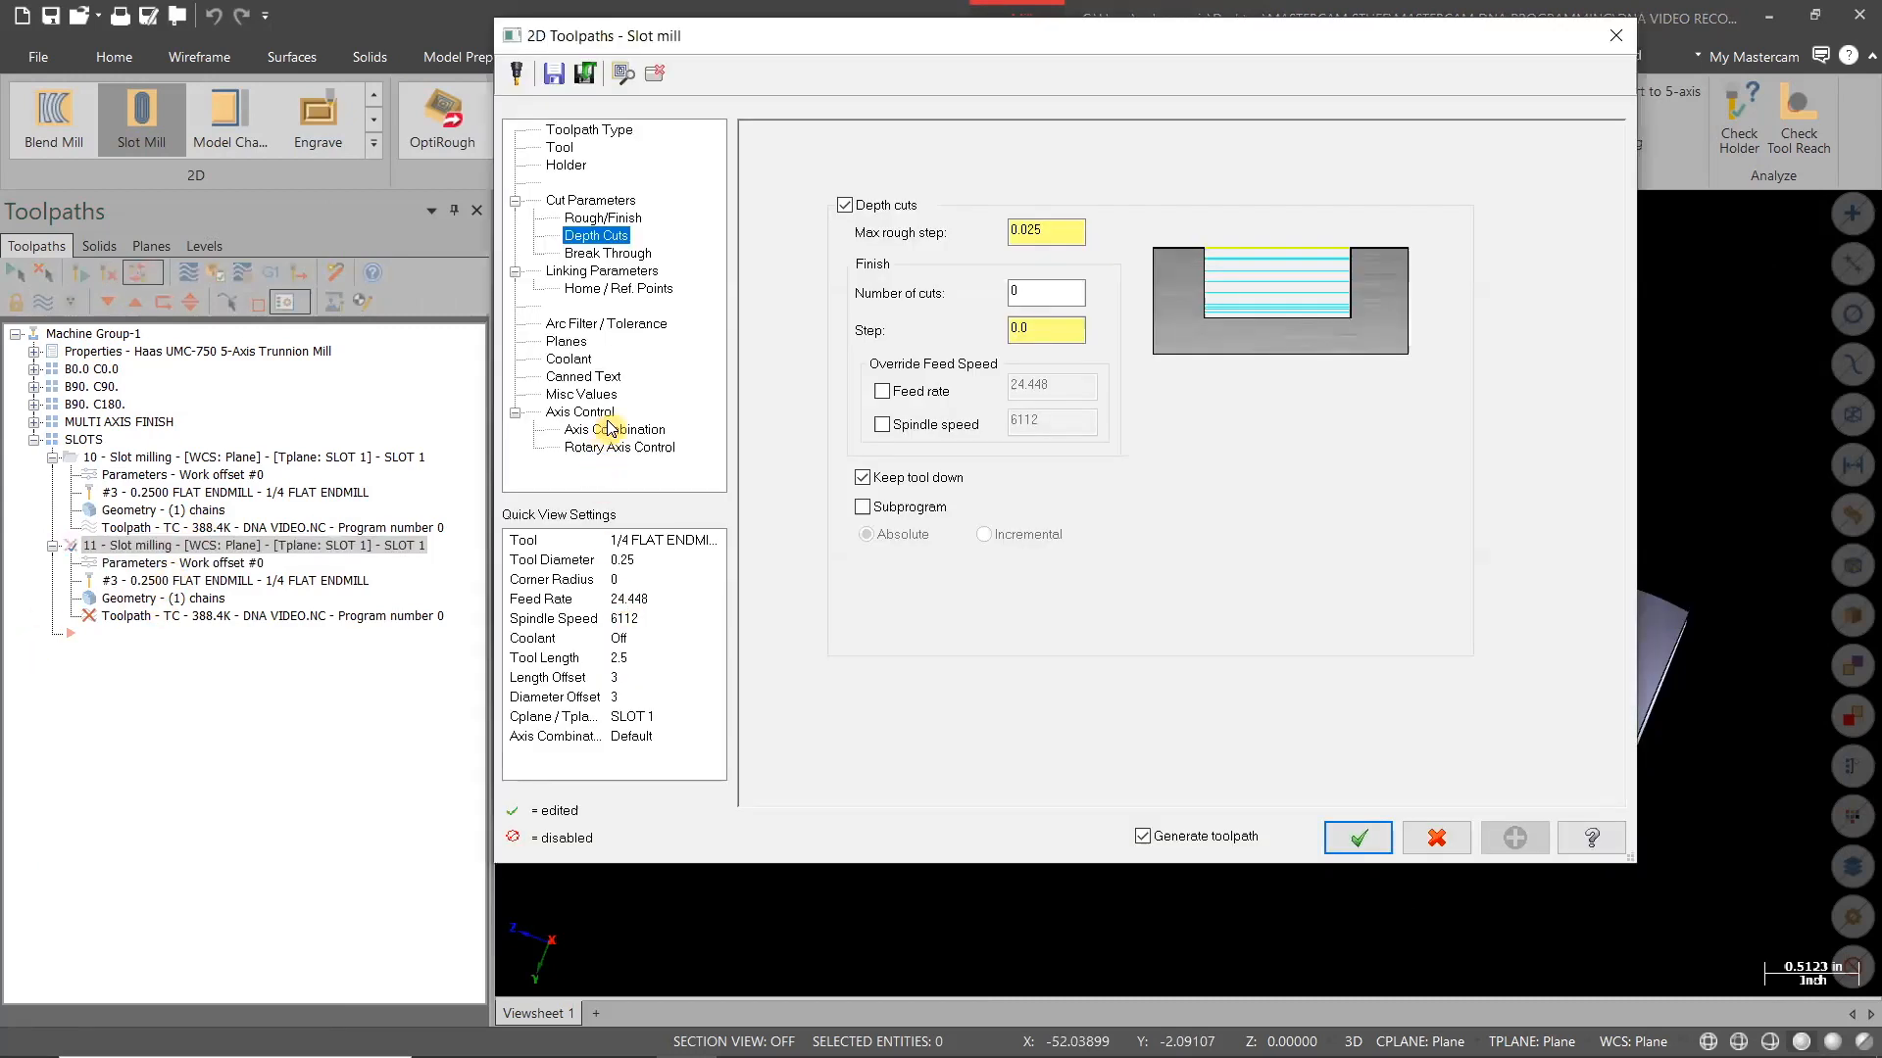
pyautogui.click(567, 341)
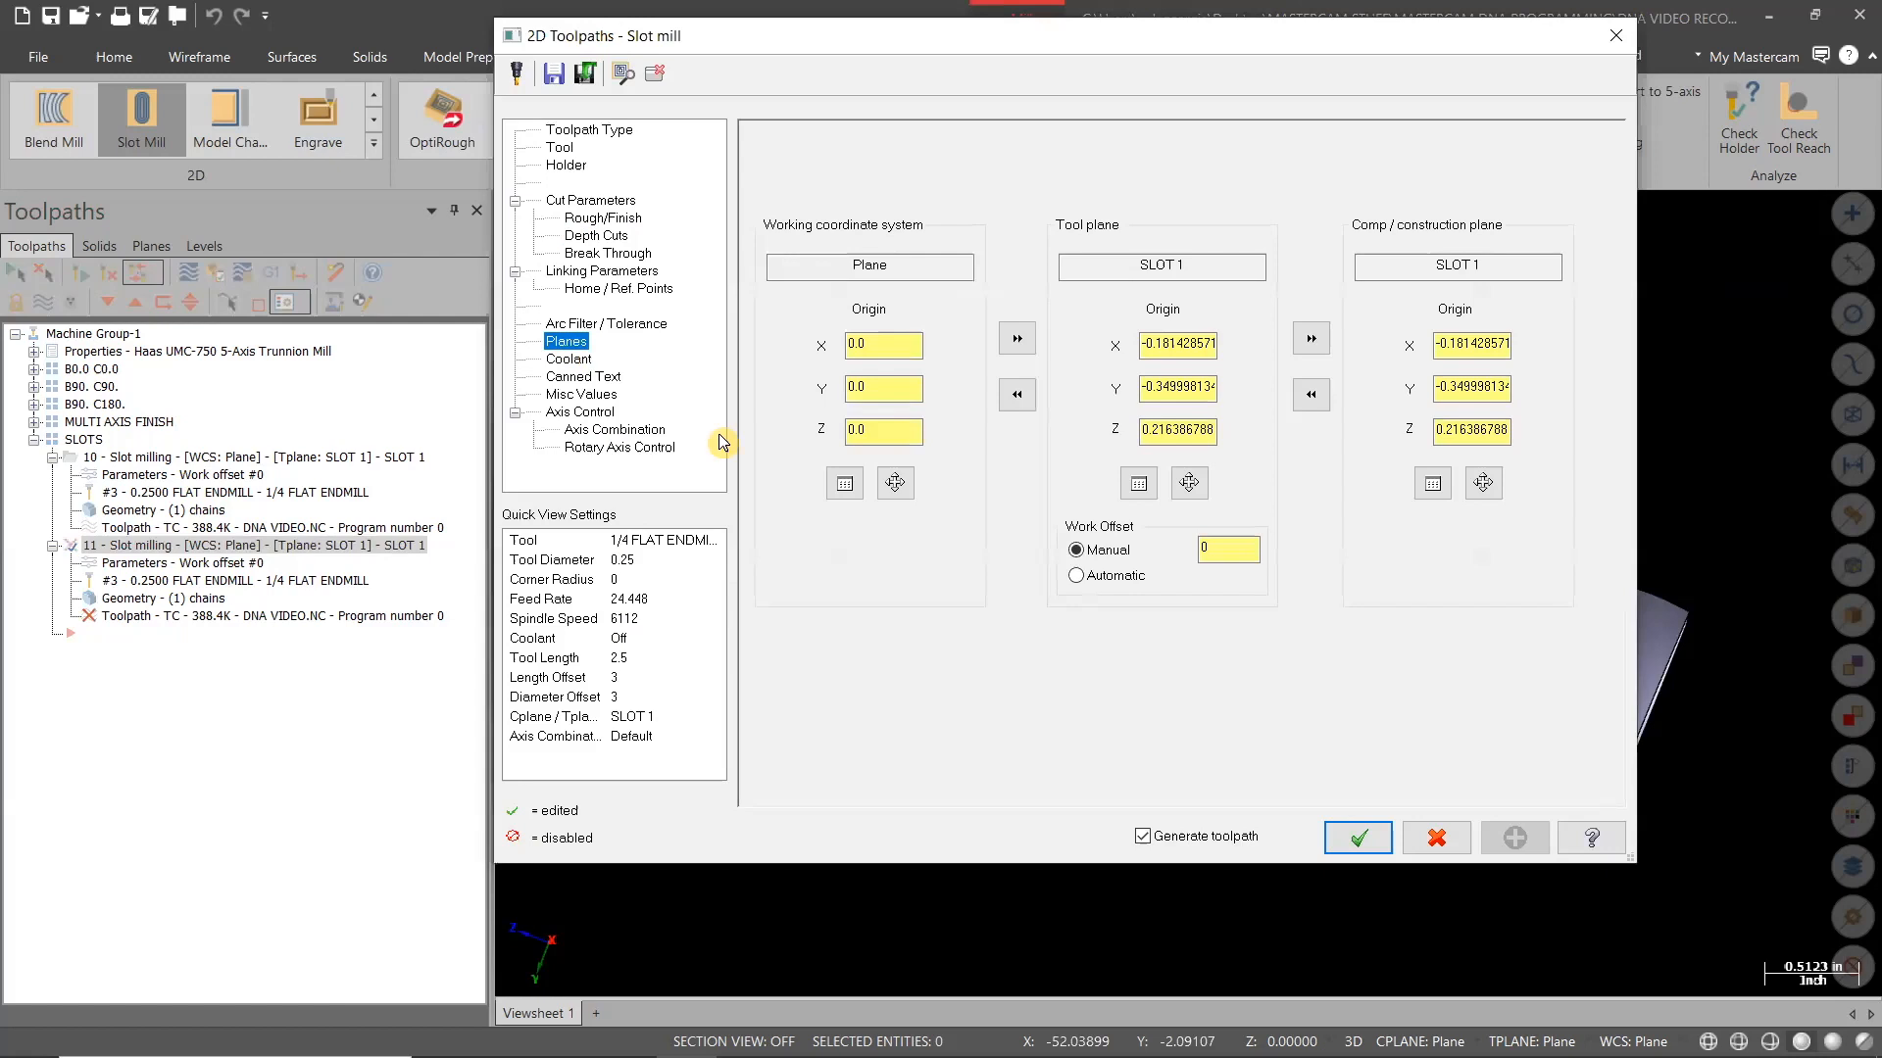
pyautogui.click(1137, 484)
pyautogui.click(980, 800)
pyautogui.click(1445, 856)
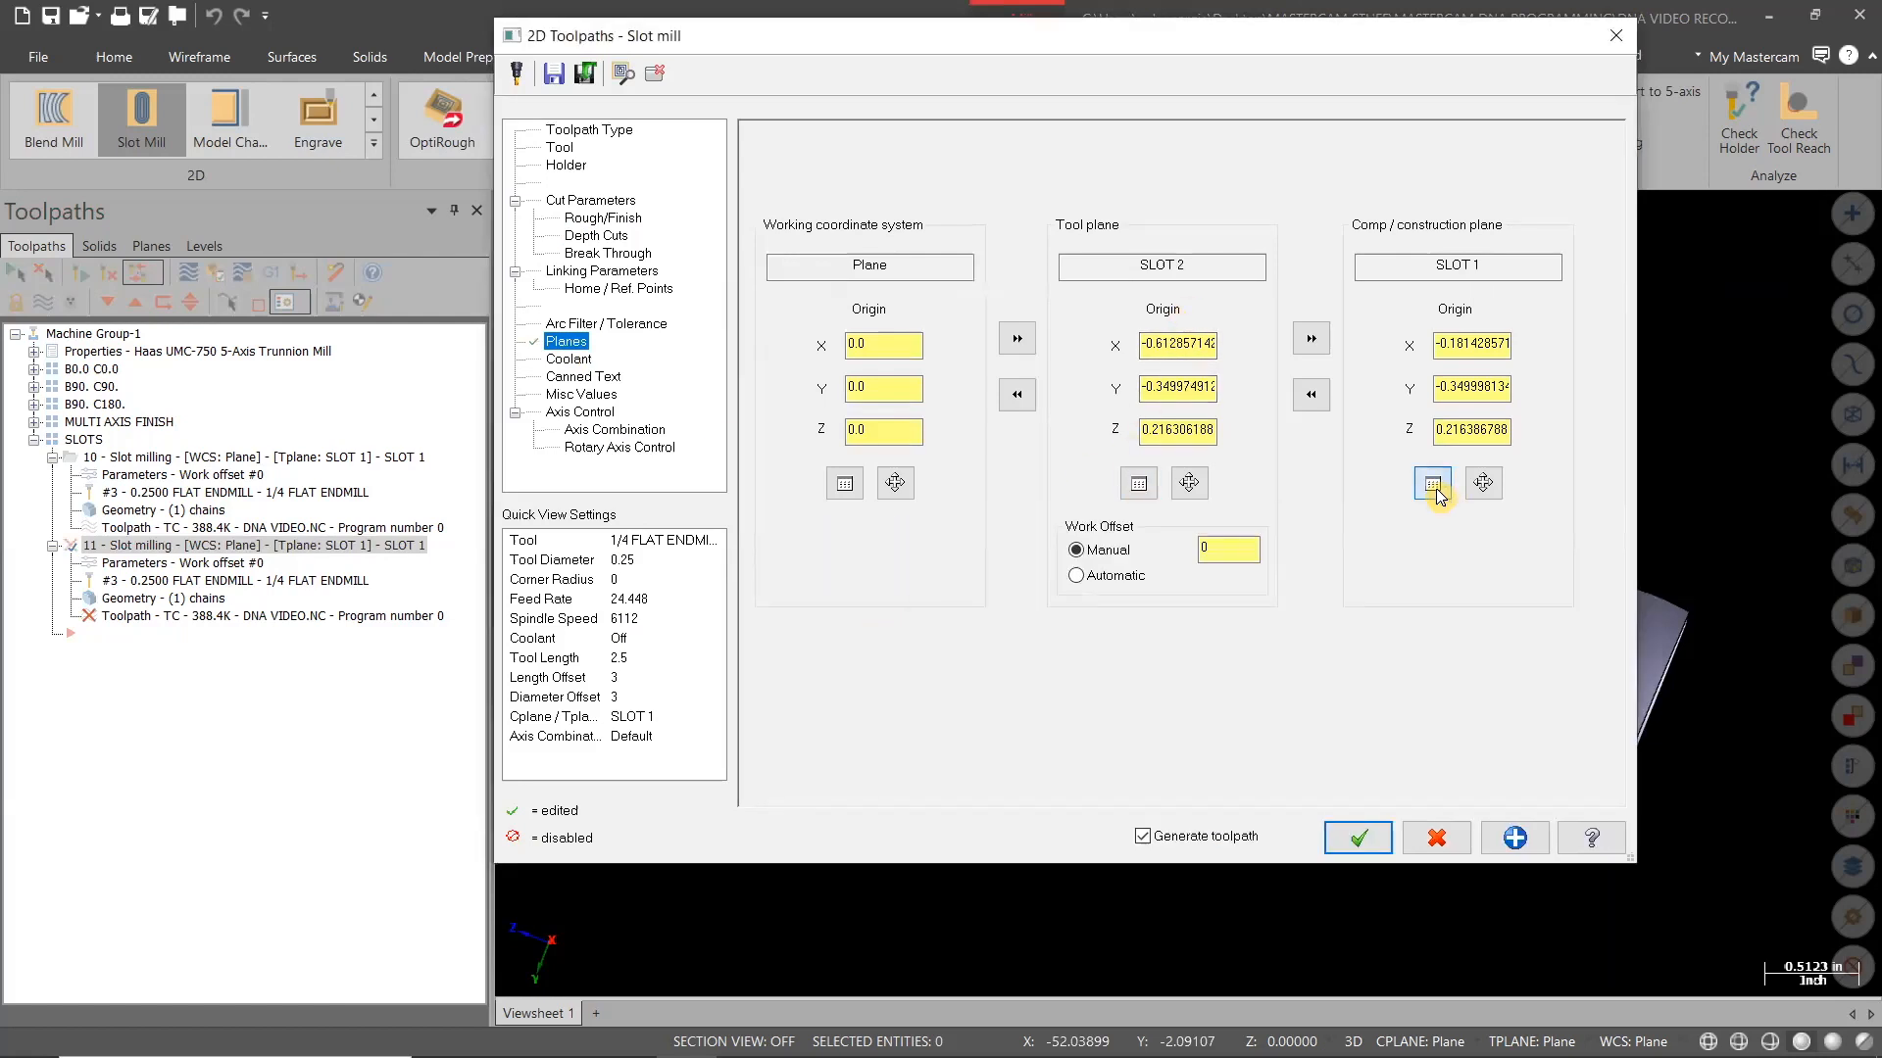
pyautogui.click(1431, 484)
pyautogui.click(1029, 800)
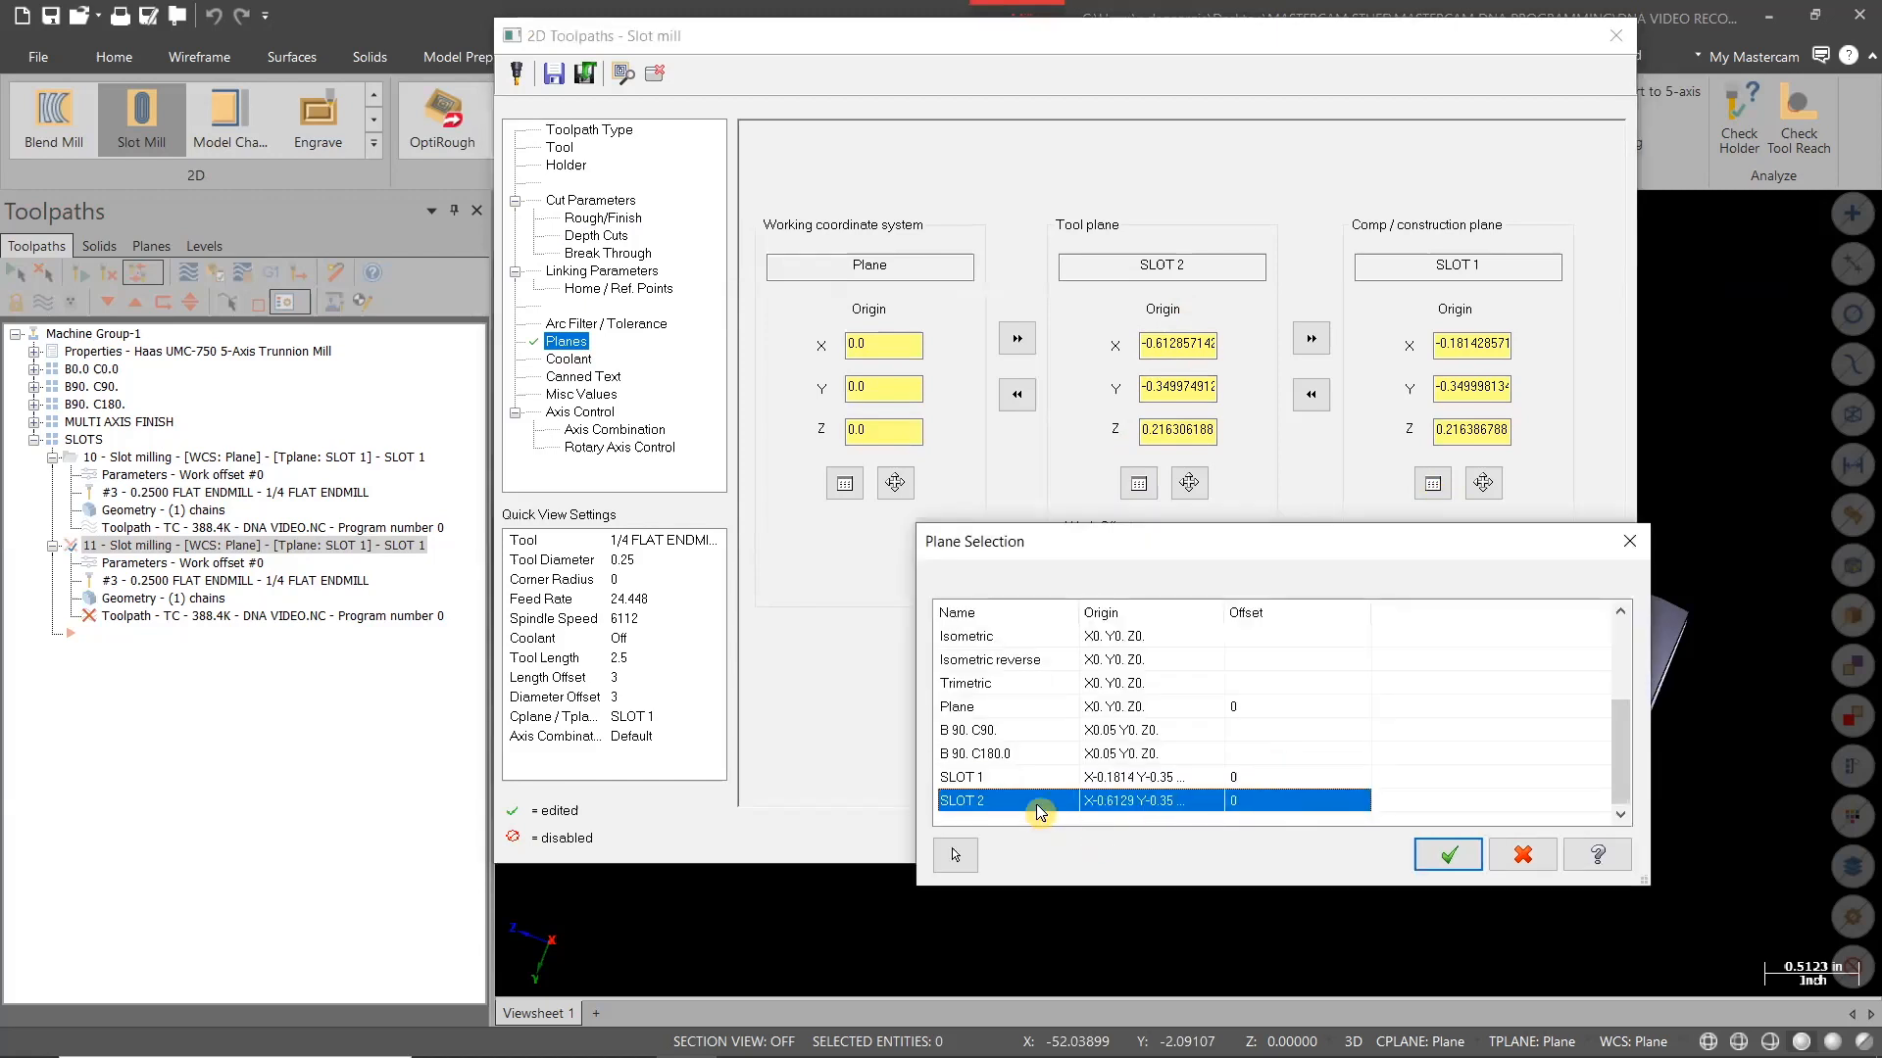
pyautogui.click(1445, 857)
pyautogui.click(1339, 837)
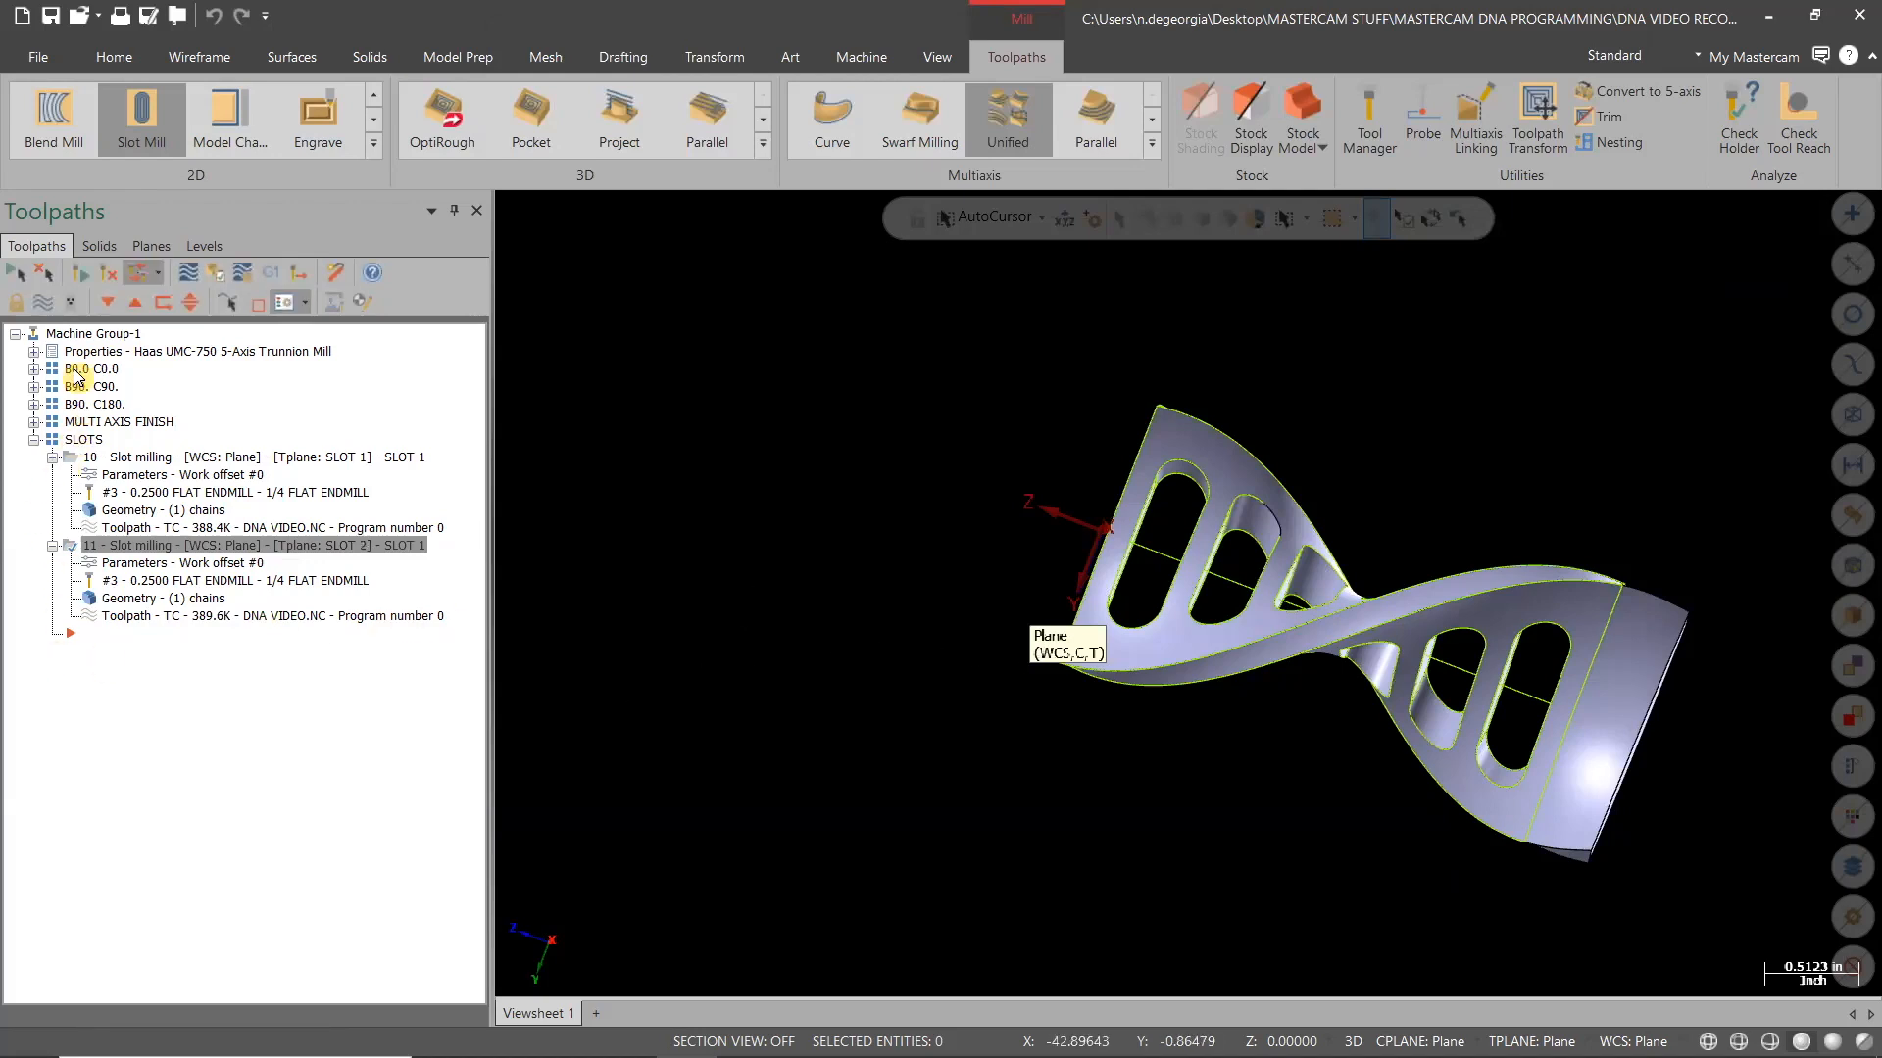
pyautogui.click(42, 303)
pyautogui.moveTo(1252, 870); pyautogui.dragTo(1367, 790, button='middle')
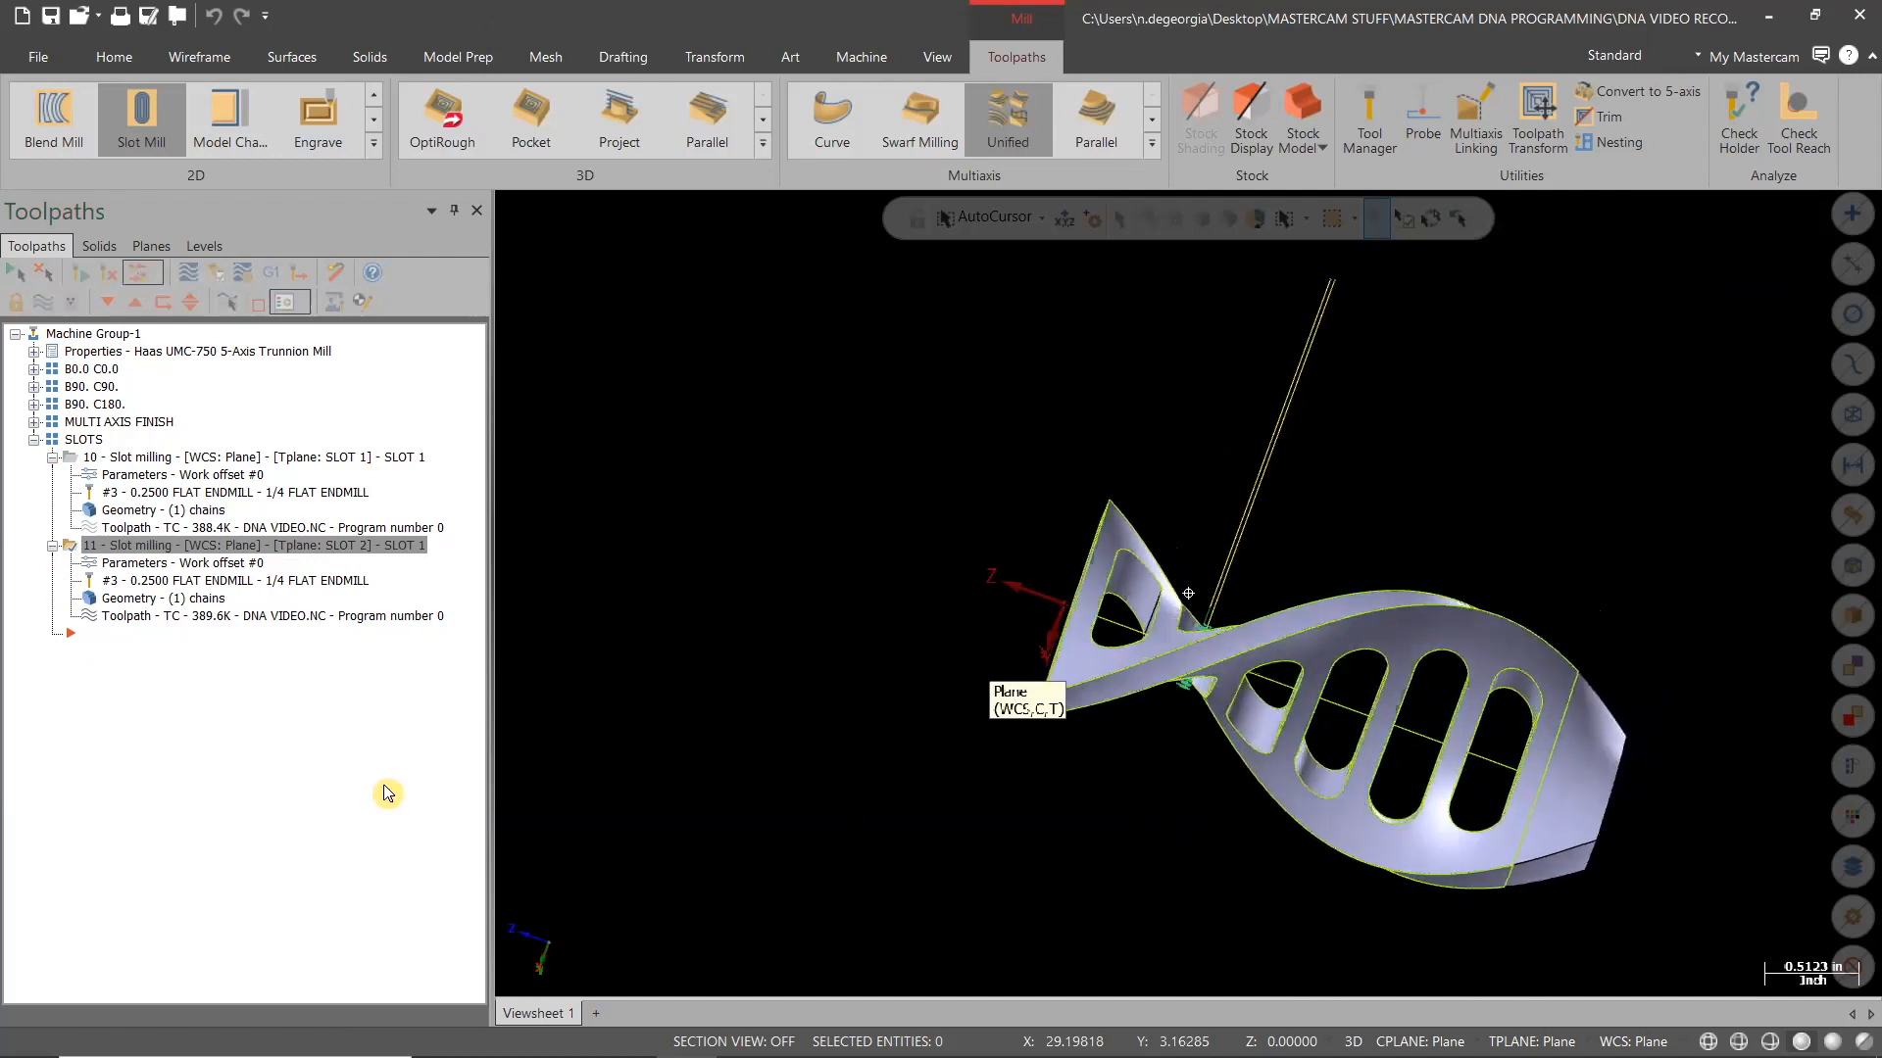
# Change the copied slot operation's comment to SLOT 2 and turn the part to check its toolpath
pyautogui.click(125, 566)
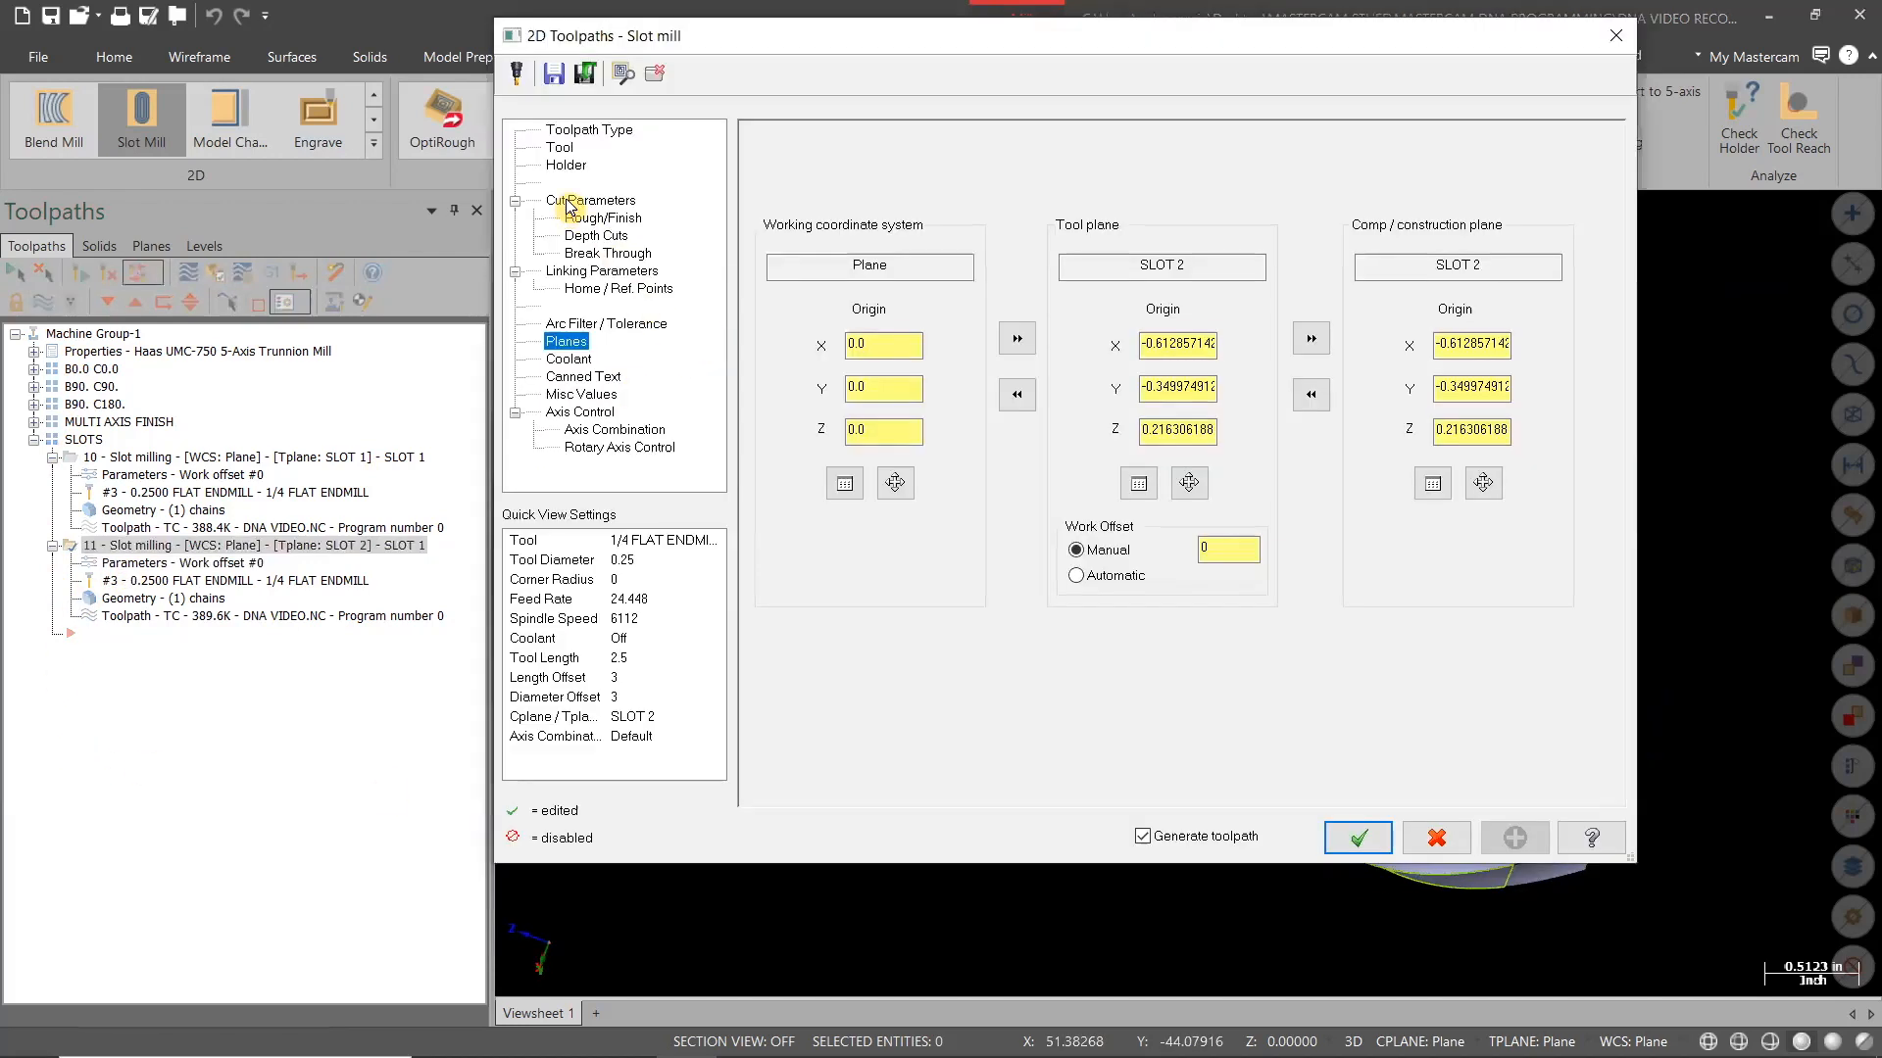
pyautogui.click(560, 147)
pyautogui.click(1264, 605)
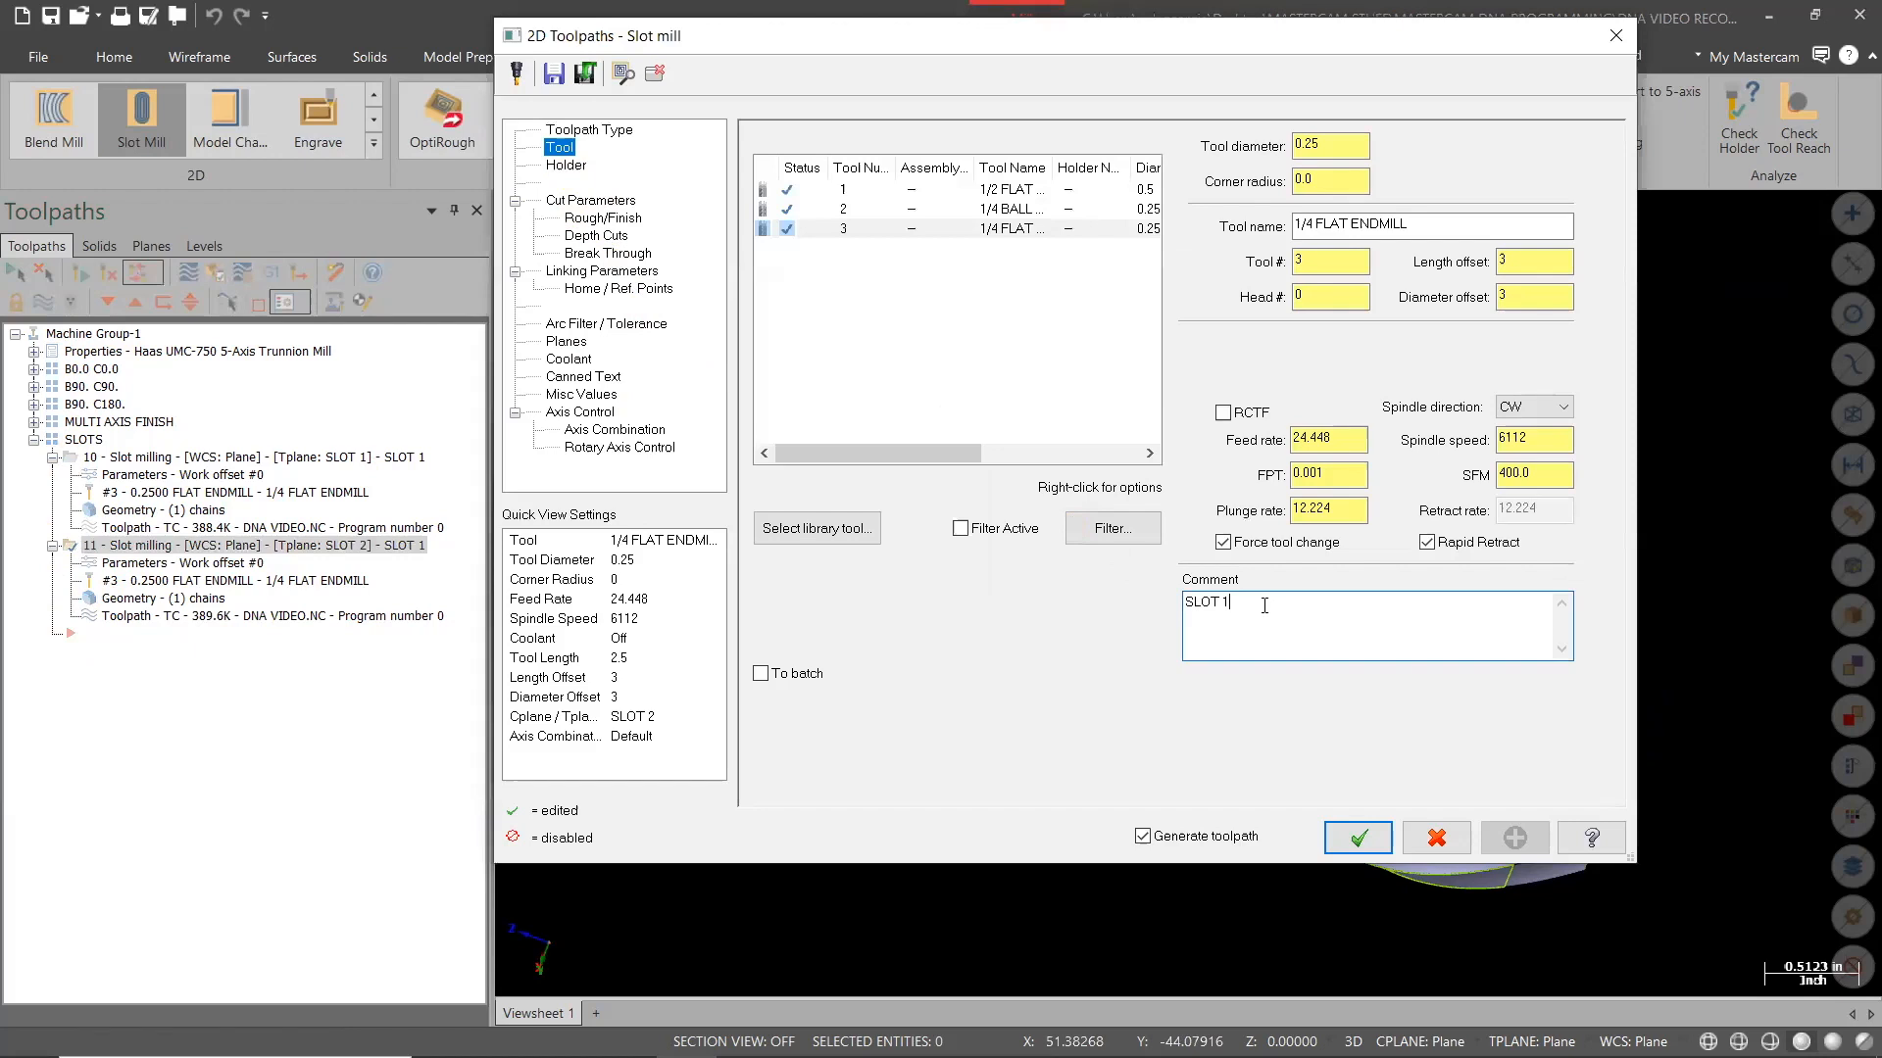
pyautogui.click(1357, 838)
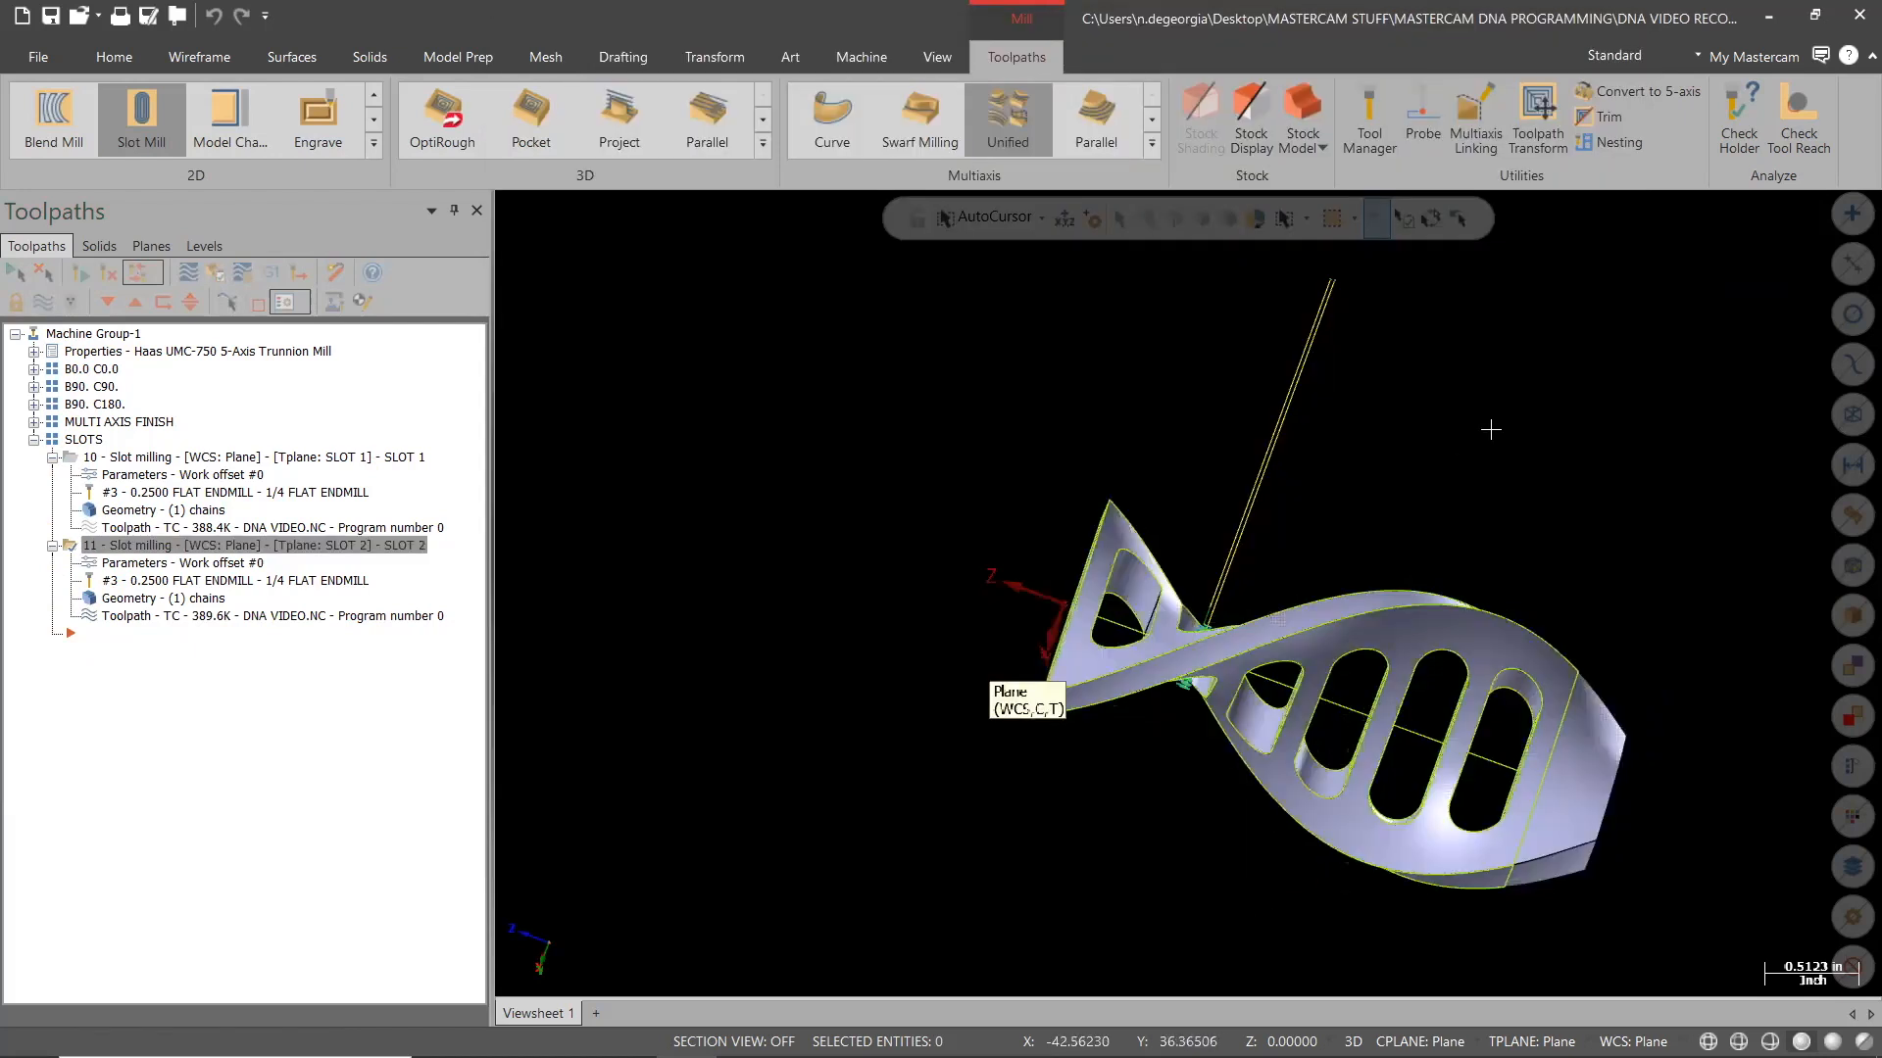
pyautogui.moveTo(1522, 477); pyautogui.dragTo(1599, 581, button='middle')
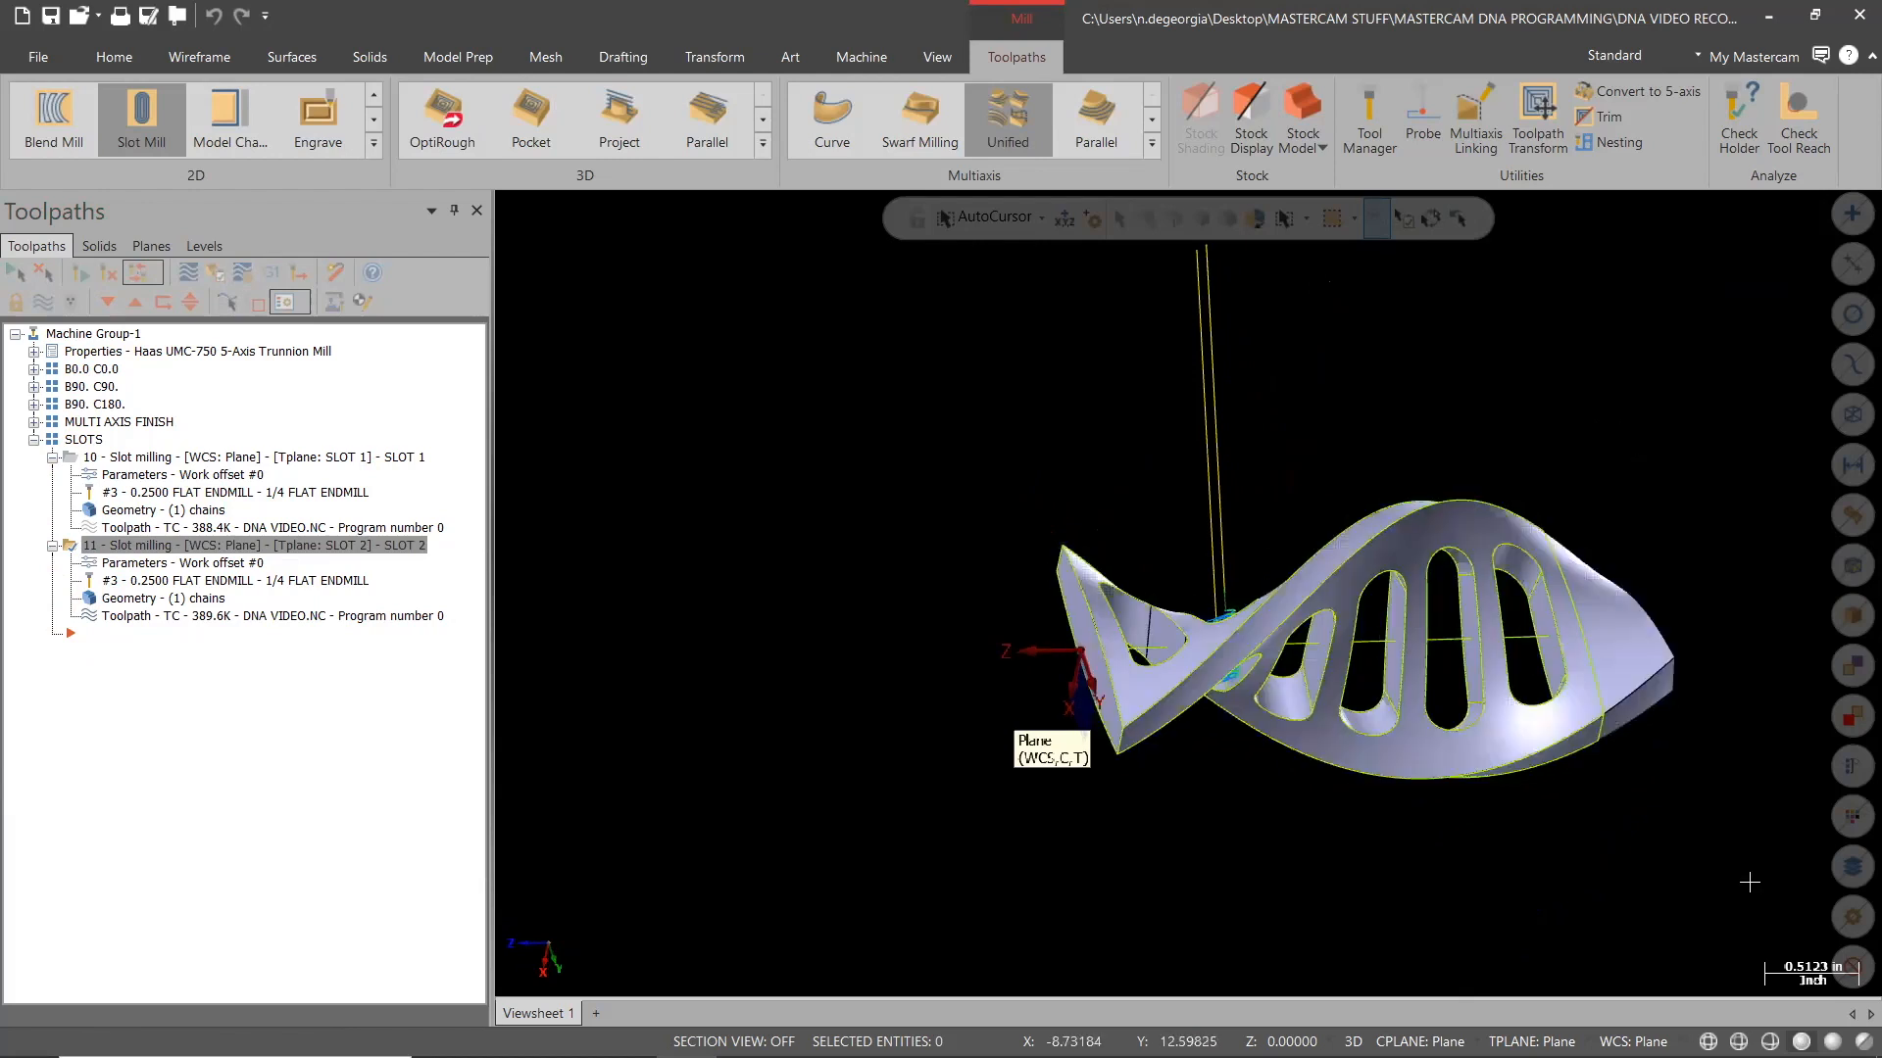